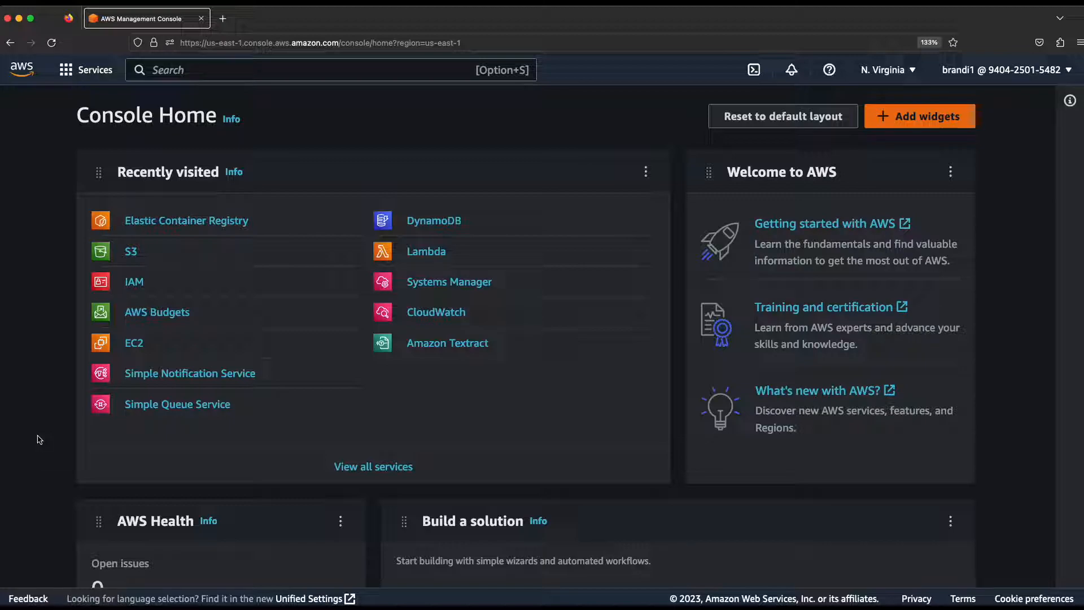
# Search for IAM, open its Users list, collapse Access reports and begin creating a user.
pyautogui.click(162, 70)
pyautogui.write('IAM')
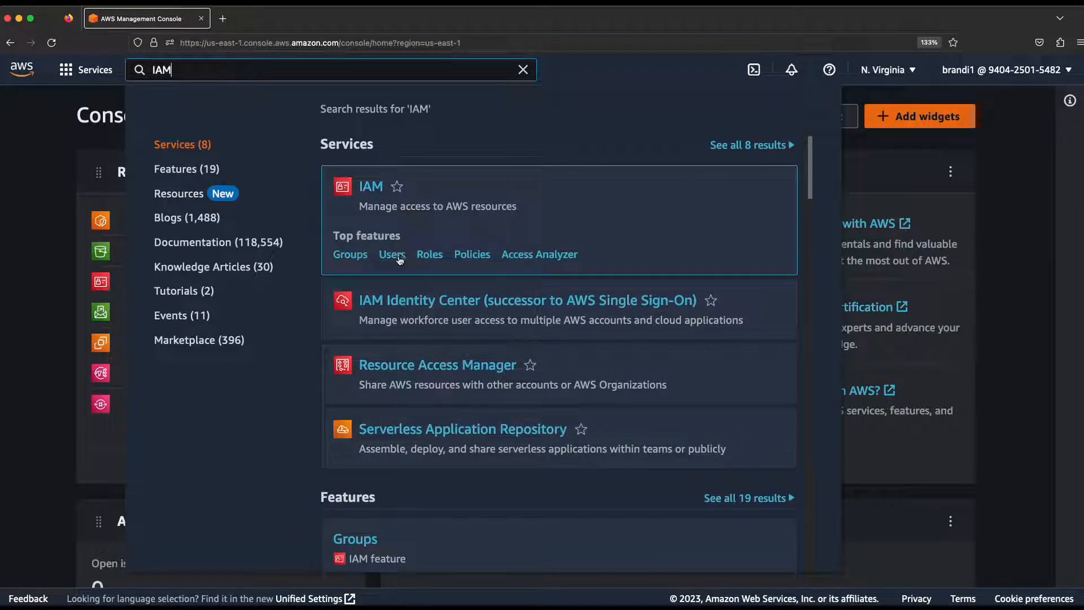
pyautogui.click(398, 258)
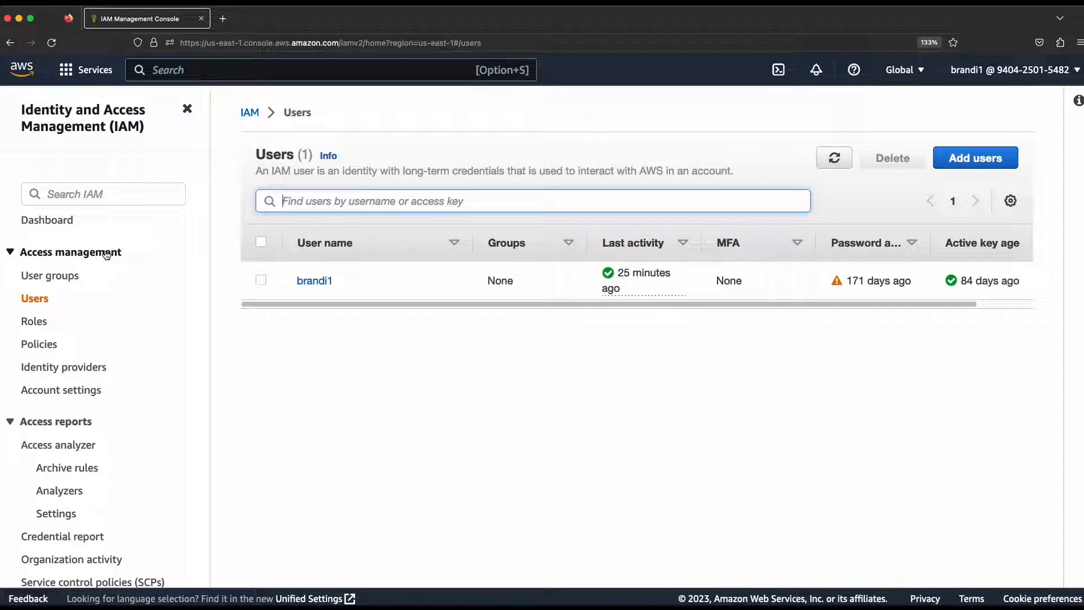
pyautogui.click(9, 421)
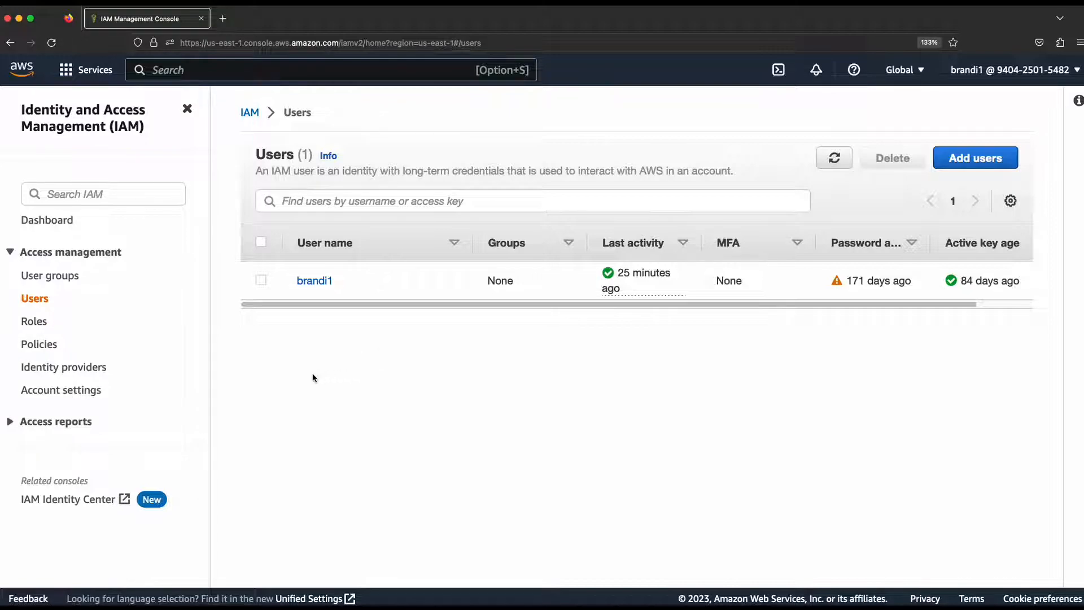
pyautogui.click(971, 162)
# Name the new user iamuser1 and enable console access.
pyautogui.click(331, 272)
pyautogui.write('iamuser1')
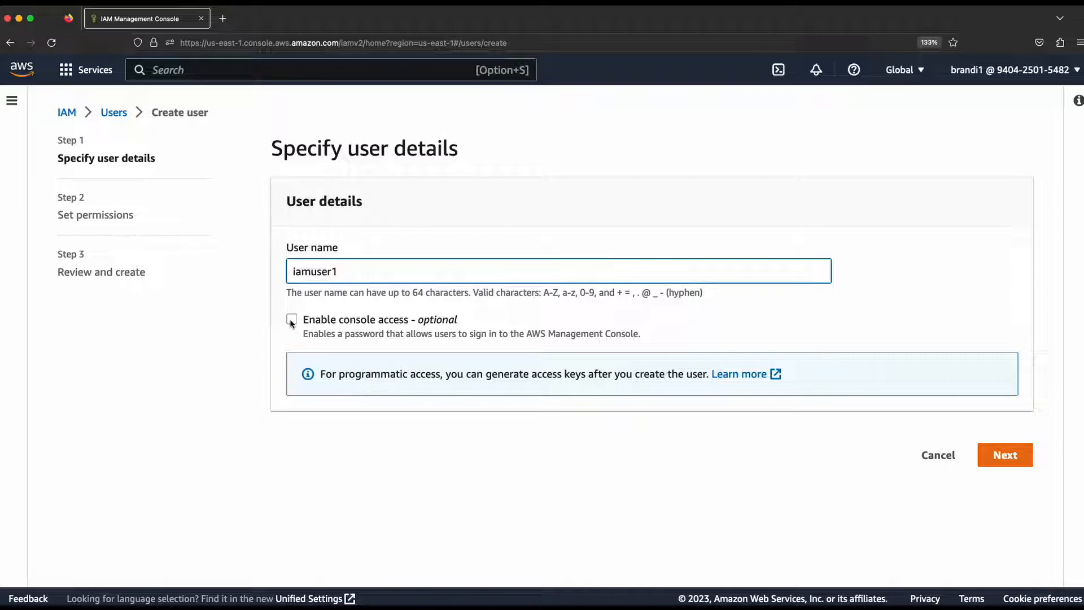
pyautogui.click(292, 320)
pyautogui.scroll(-2, 305, 406)
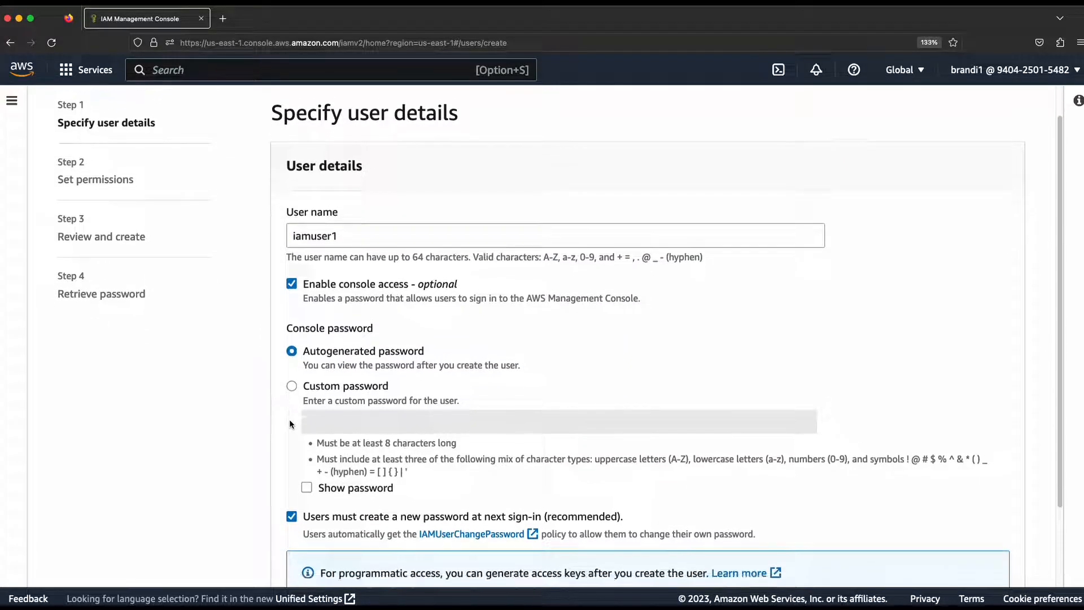
# Give iamuser1 a pasted custom password with no reset required, and move to permissions.
pyautogui.click(292, 371)
pyautogui.click(356, 413)
pyautogui.press('super+v')
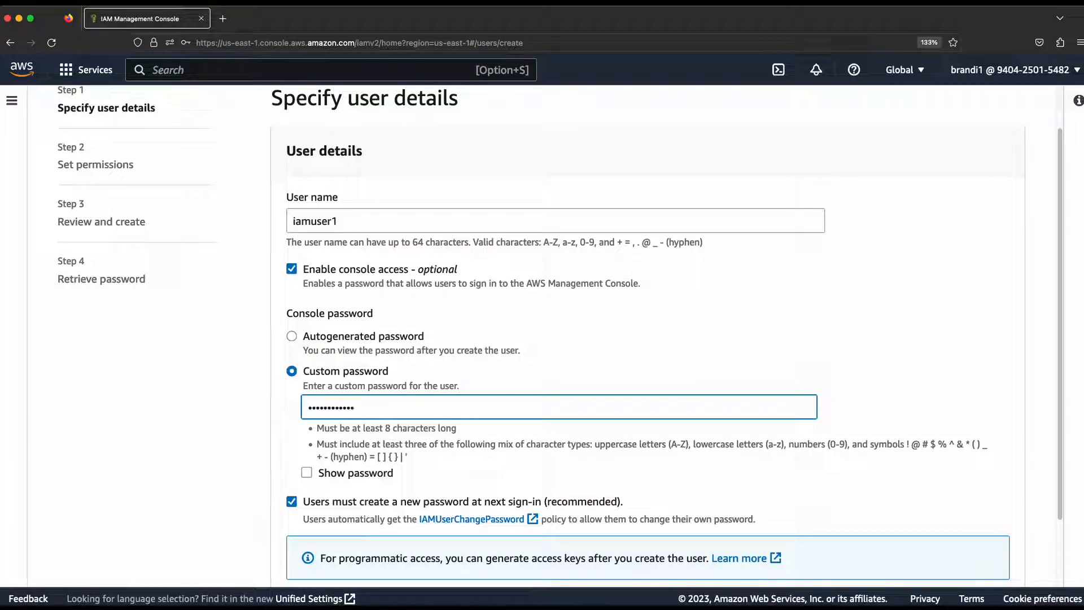
pyautogui.scroll(-2, 338, 434)
pyautogui.click(292, 440)
pyautogui.scroll(-1, 273, 501)
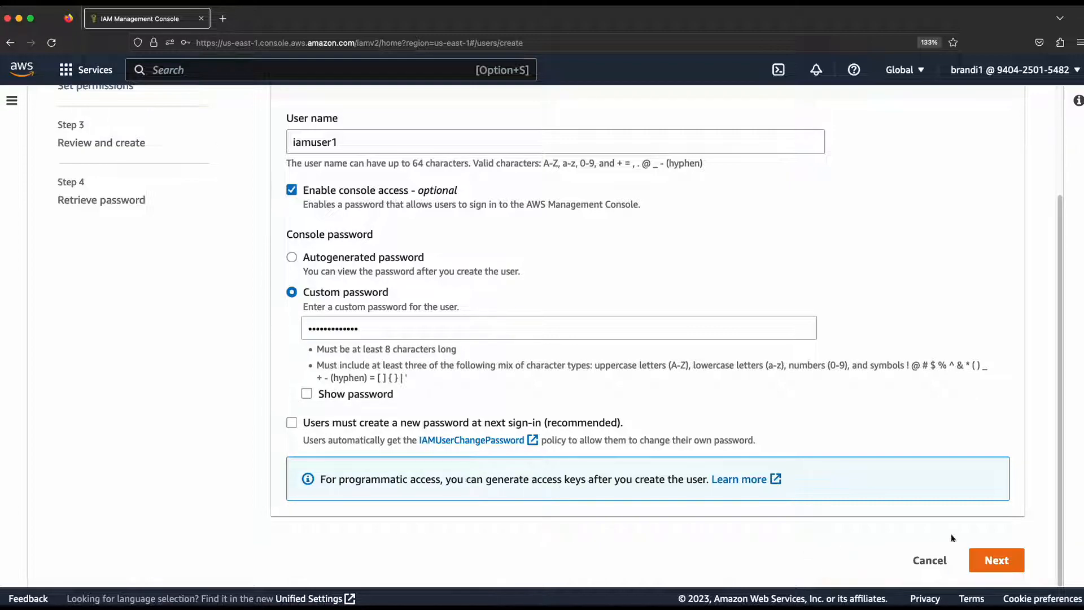
pyautogui.click(1006, 565)
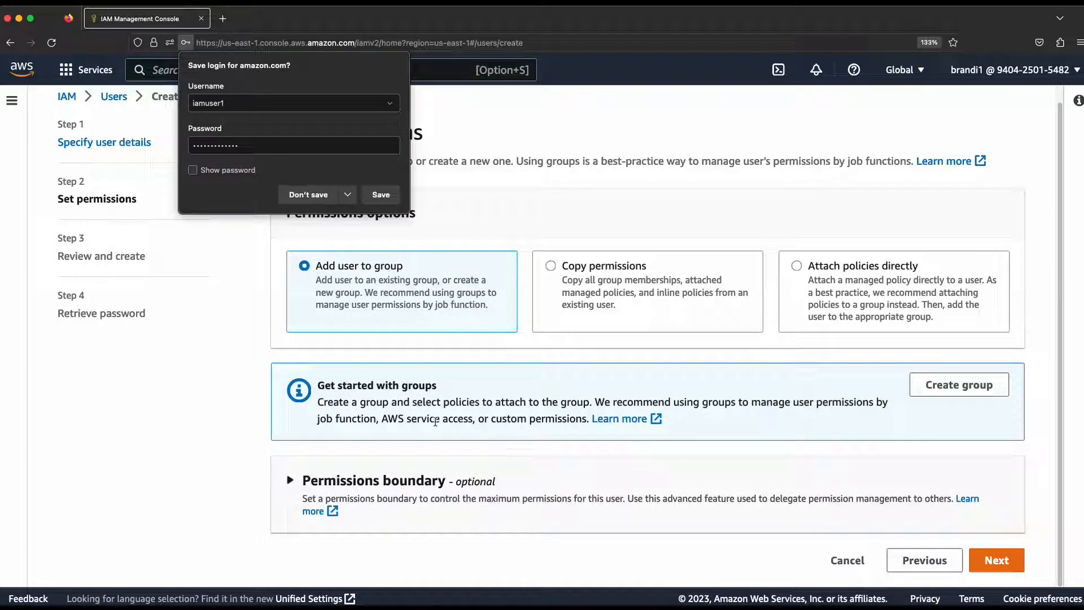
# Decline saving the login, choose Attach policies directly, and tick then untick AdministratorAccess.
pyautogui.click(308, 194)
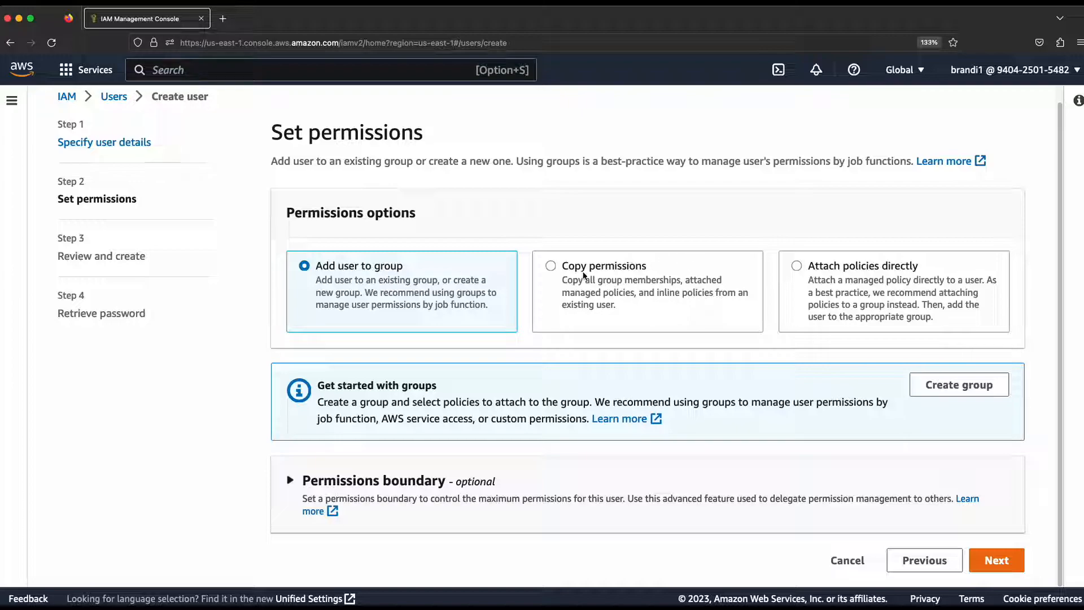
pyautogui.click(551, 266)
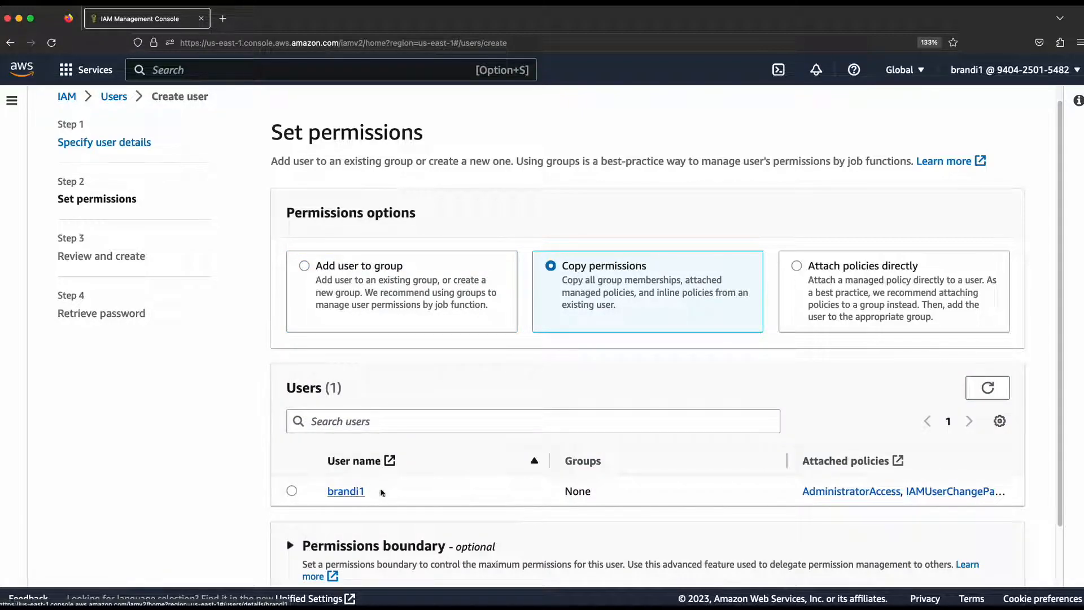
pyautogui.click(797, 266)
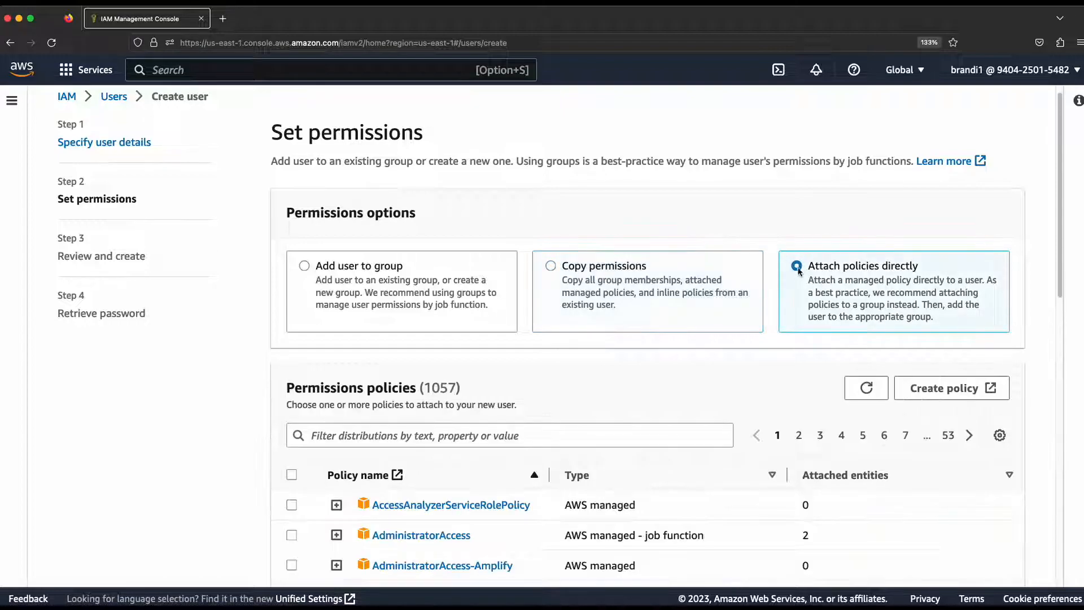
pyautogui.scroll(-2, 760, 336)
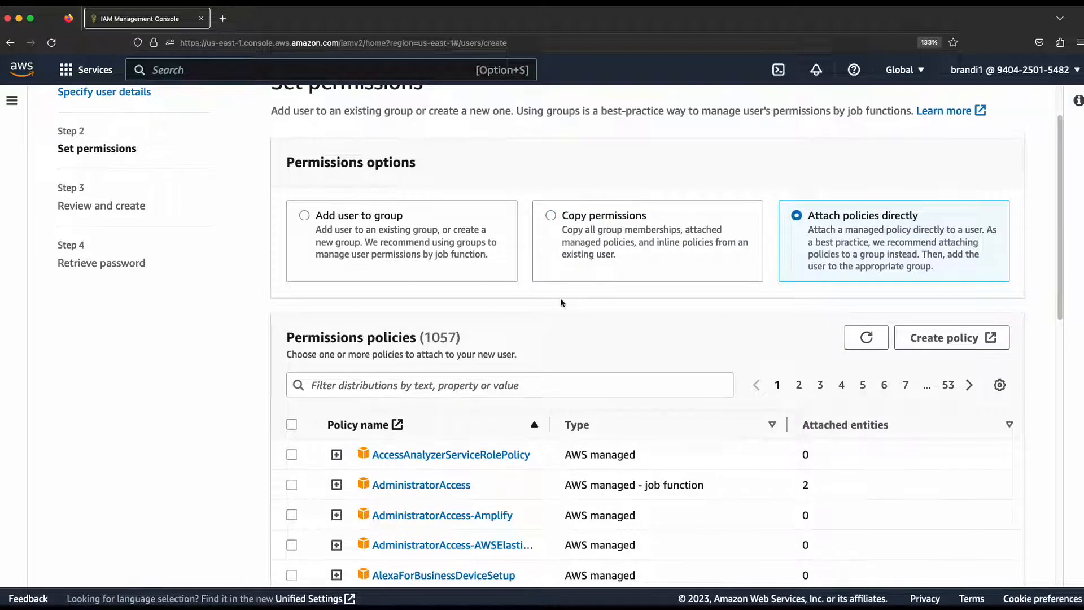
pyautogui.scroll(-5, 561, 303)
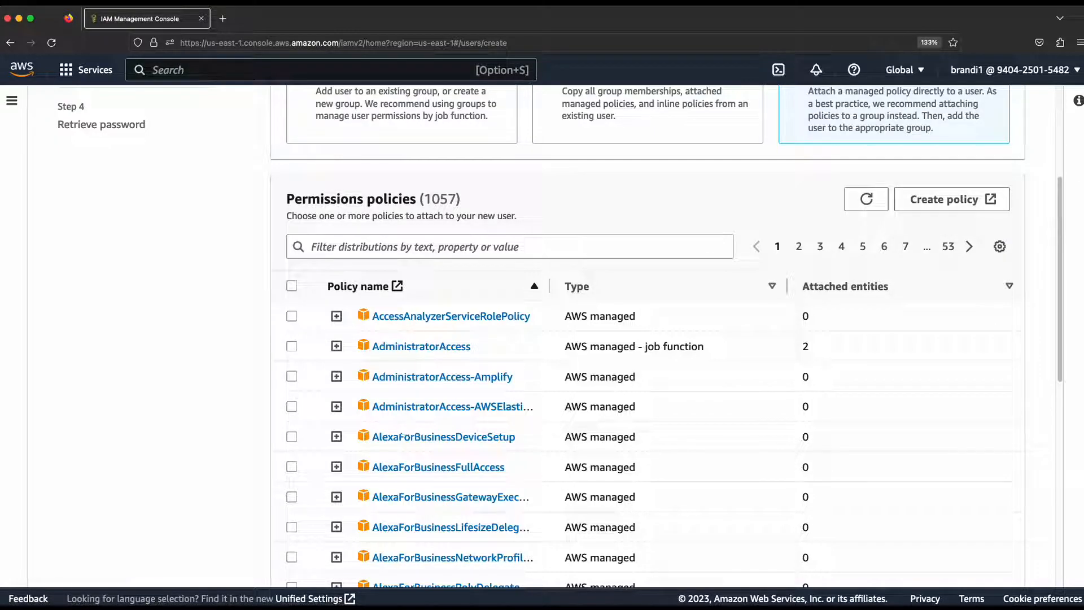
pyautogui.scroll(-1, 398, 446)
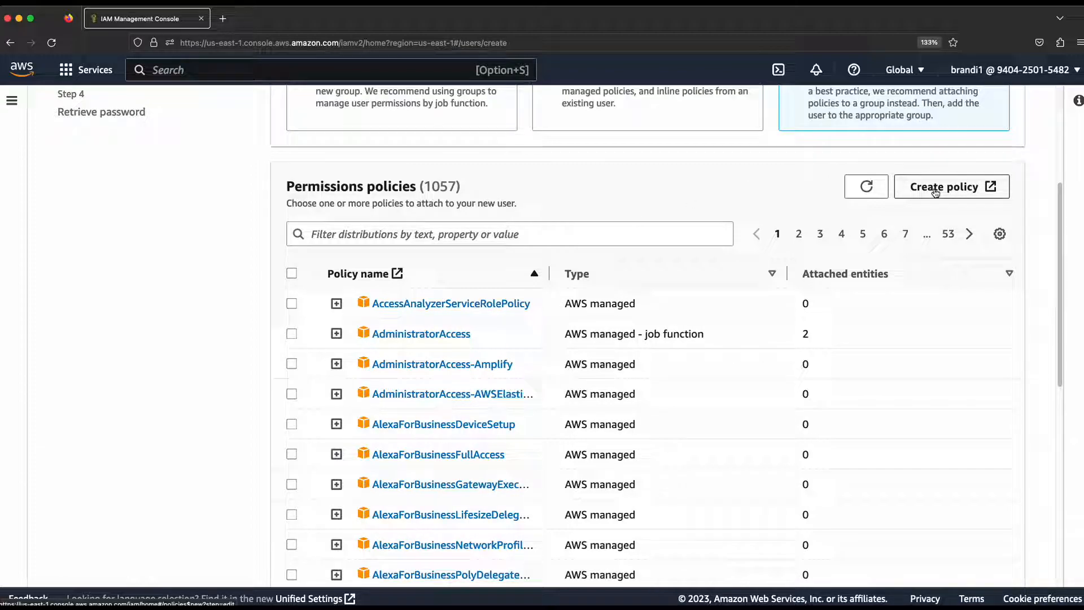
pyautogui.scroll(-4, 384, 508)
pyautogui.scroll(2, 385, 510)
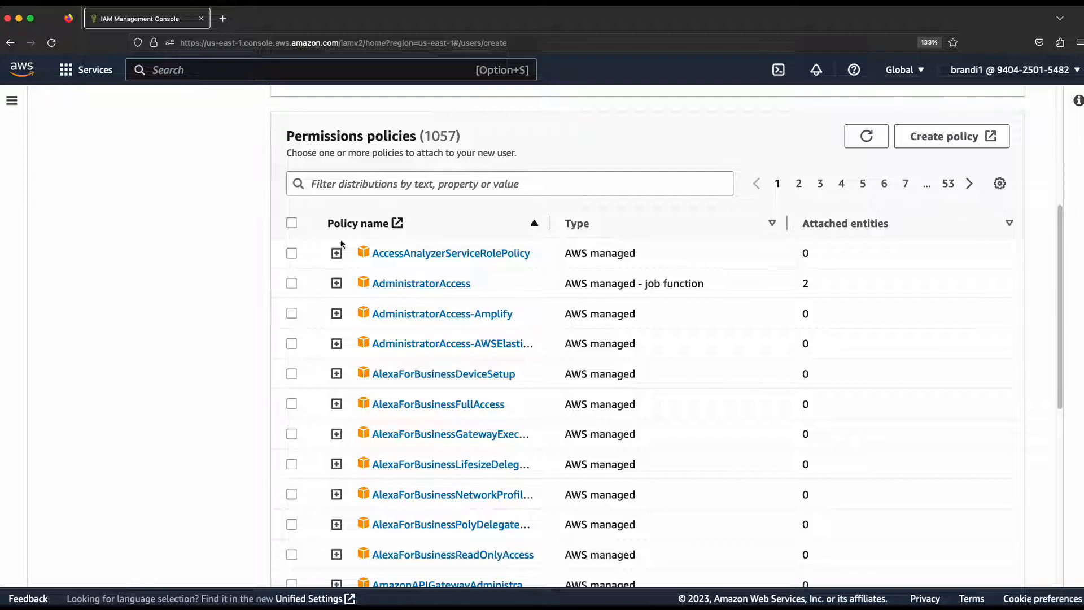
pyautogui.click(291, 283)
pyautogui.click(291, 284)
pyautogui.scroll(-1, 316, 254)
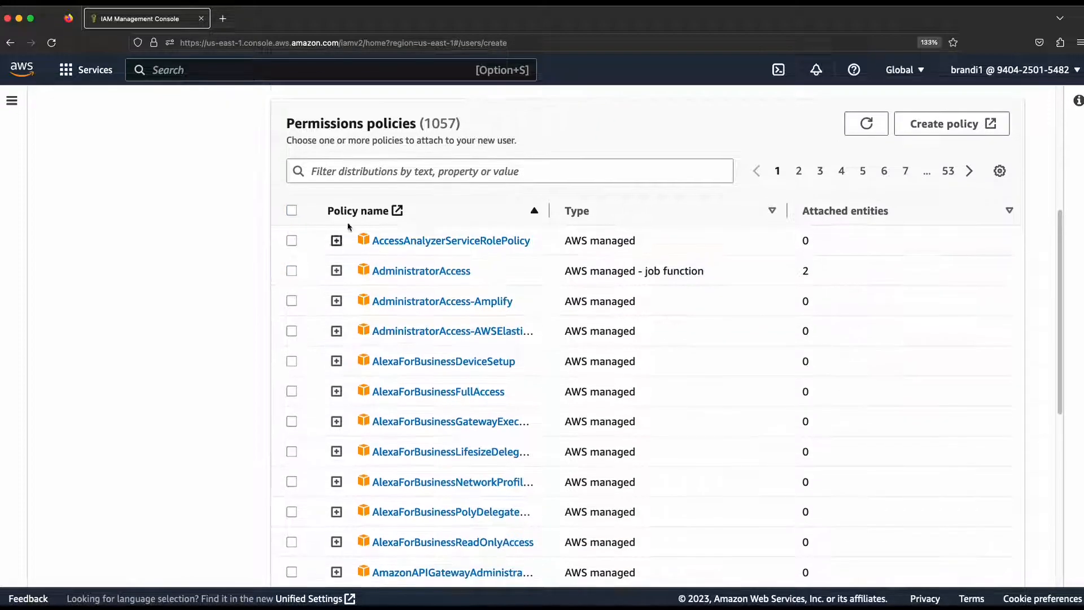
# Filter the policy list by 's3', ticking and unticking AmazonS3FullAccess.
pyautogui.click(359, 170)
pyautogui.write('s3')
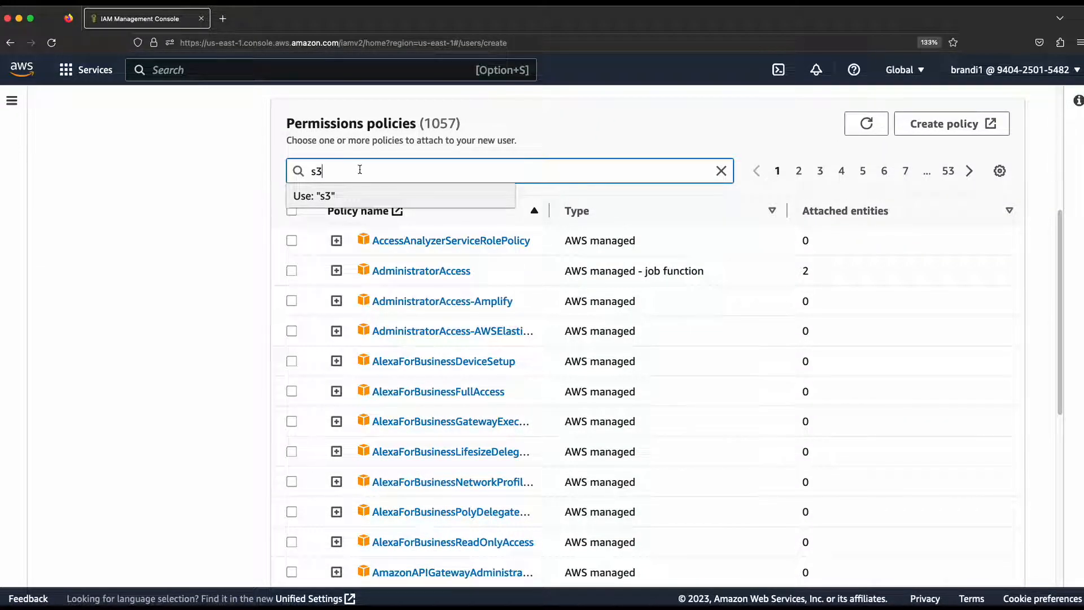
pyautogui.press('Return')
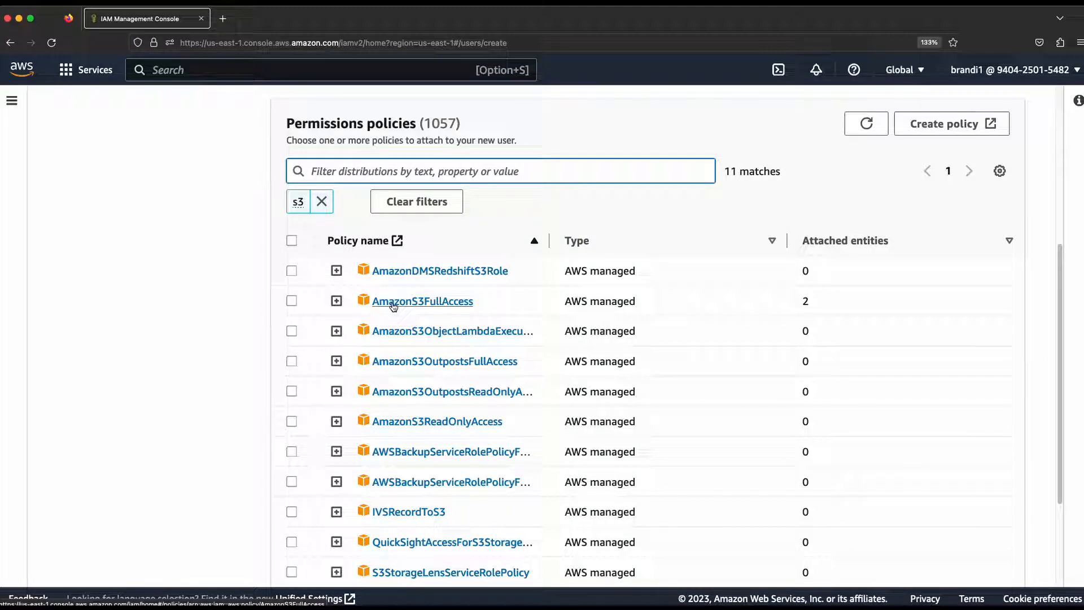
pyautogui.click(292, 301)
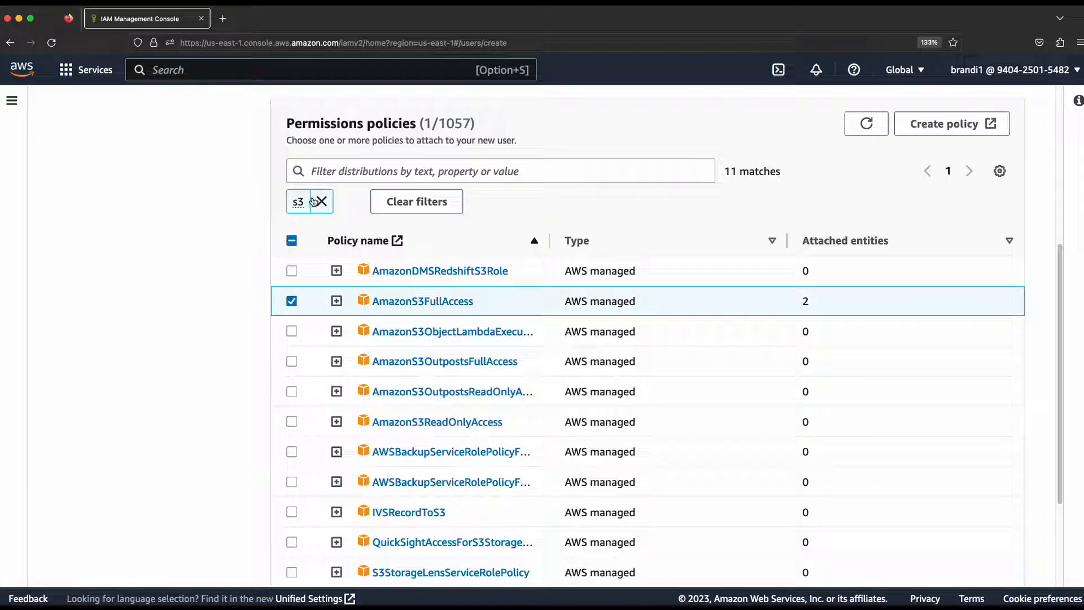
pyautogui.click(292, 302)
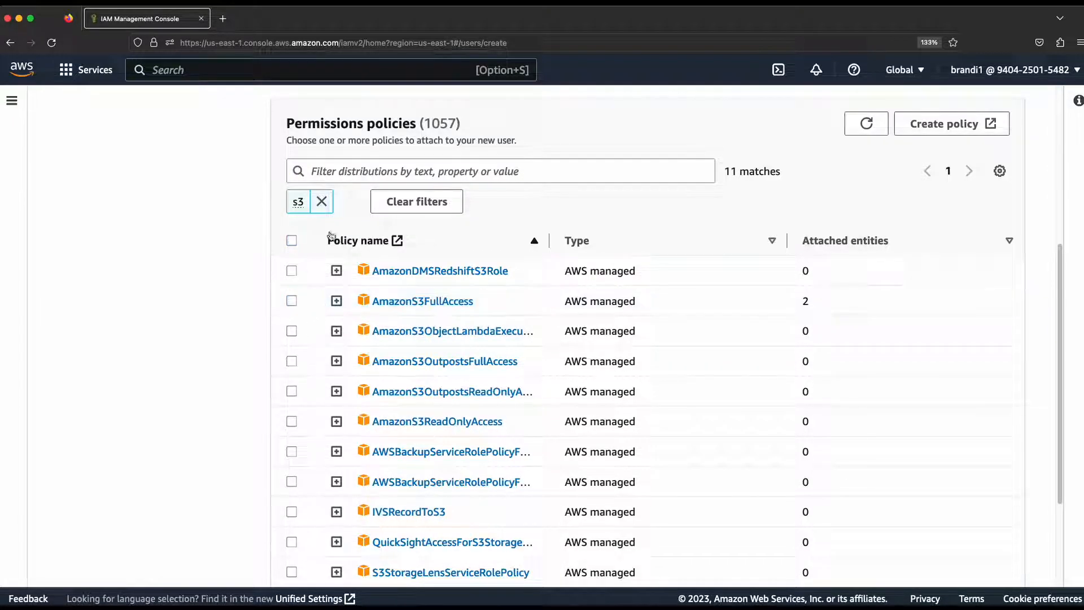
# Clear the 's3' filter and proceed to Review and create with no policies attached.
pyautogui.click(322, 202)
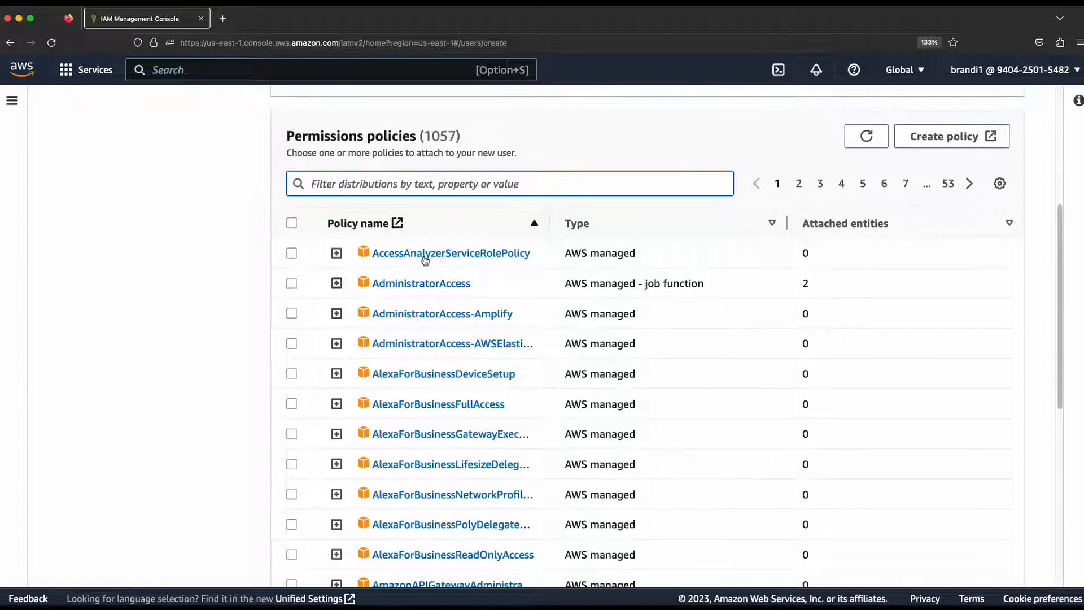
pyautogui.scroll(-7, 892, 503)
pyautogui.click(988, 556)
pyautogui.scroll(-1, 407, 269)
pyautogui.scroll(2, 400, 295)
pyautogui.scroll(-3, 400, 316)
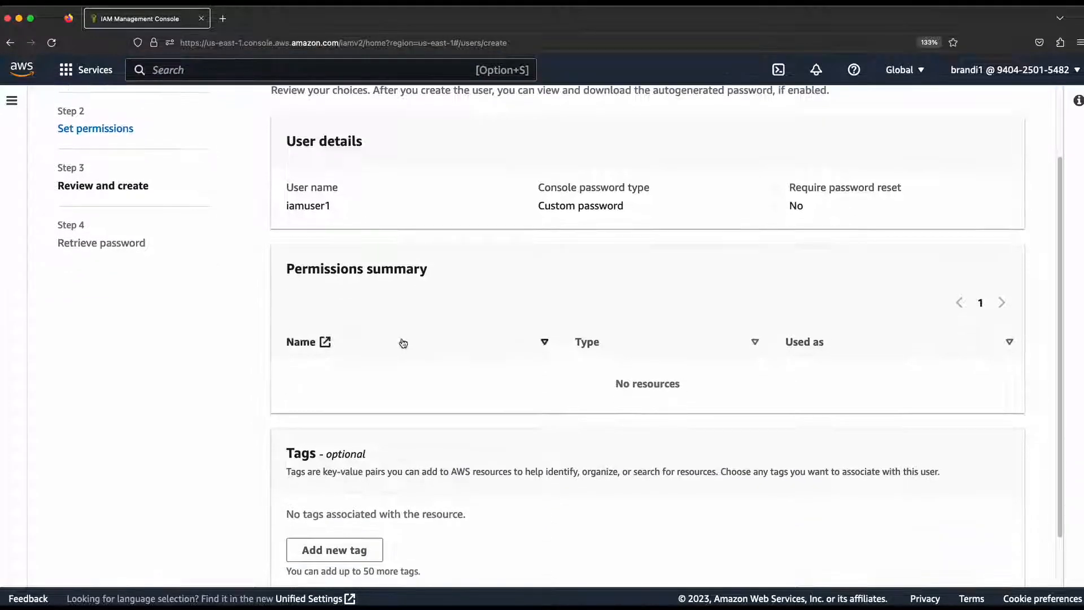
# Create iamuser1, then return to the users list, raising the unviewed-password warning.
pyautogui.click(988, 565)
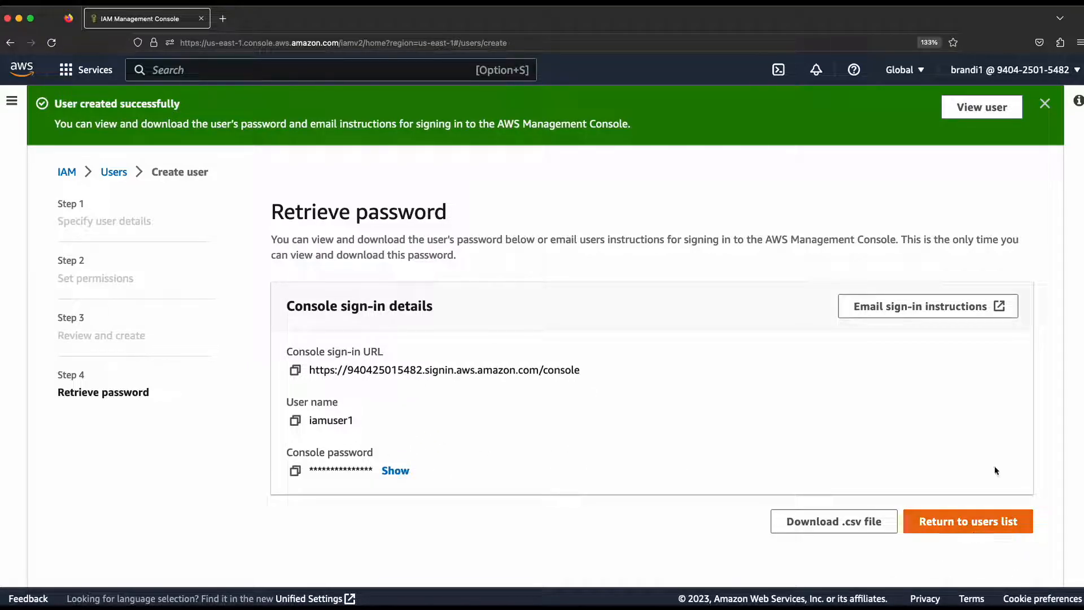
pyautogui.click(1001, 534)
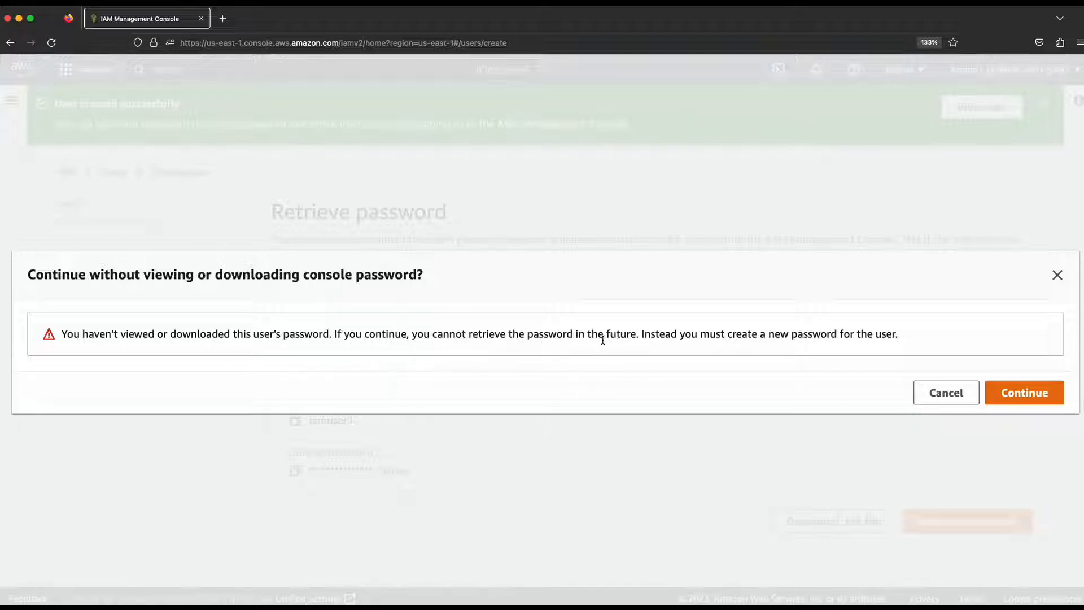
# Continue without viewing the password and zoom the private window to 120%.
pyautogui.click(1008, 398)
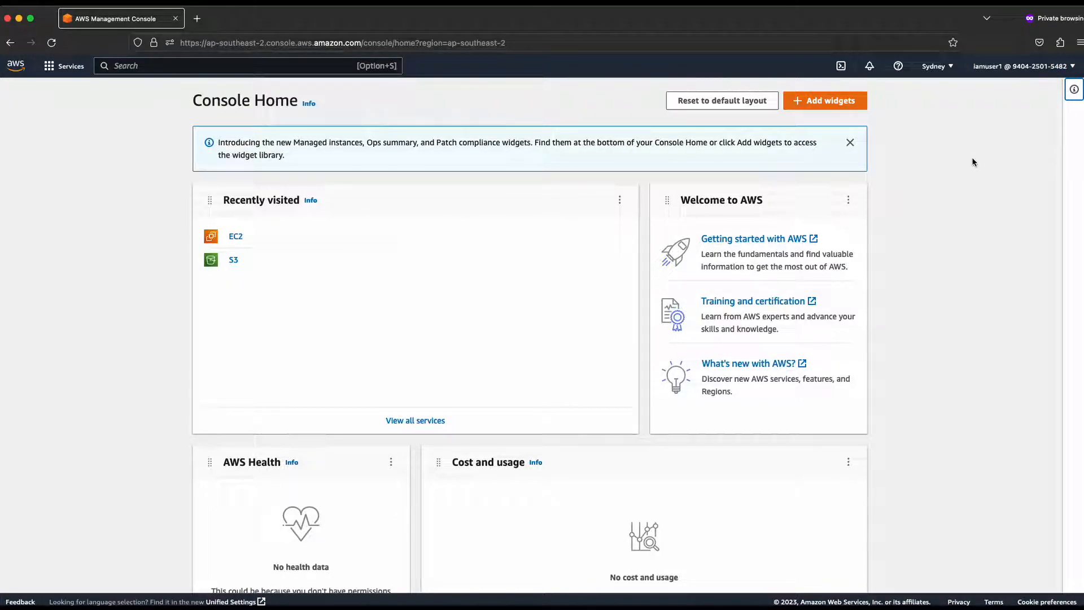
pyautogui.press('super+equal')
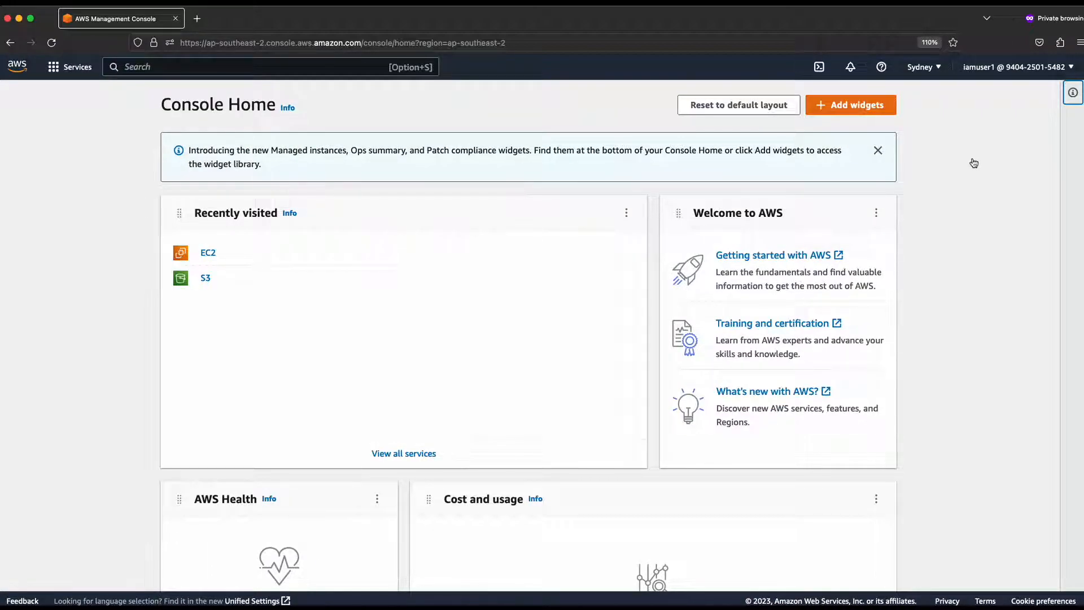
pyautogui.press('super+equal')
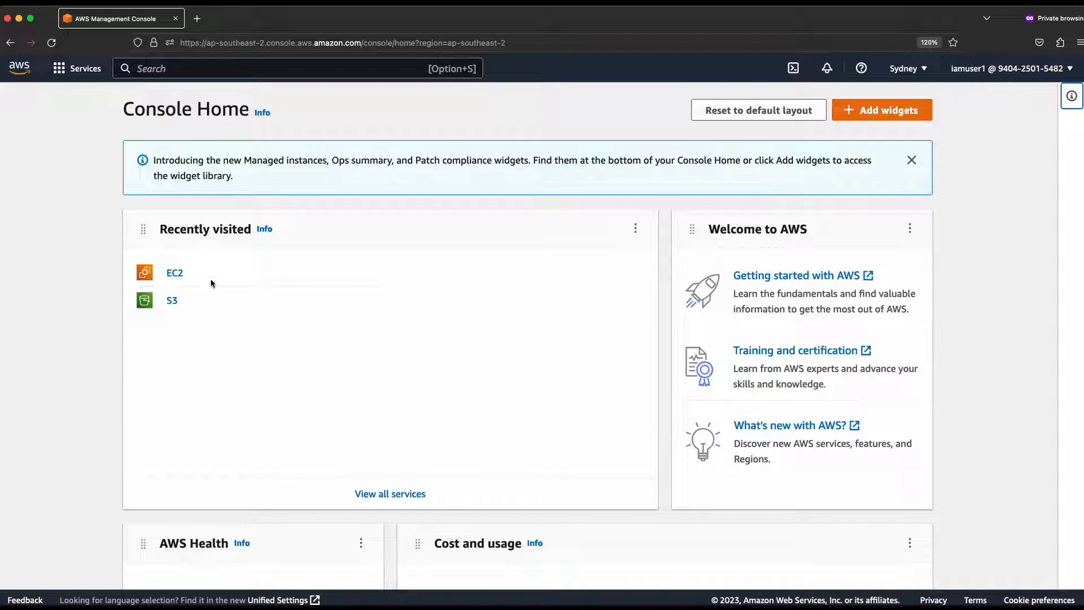
# Search for EC2 and open the EC2 dashboard as iamuser1.
pyautogui.click(140, 68)
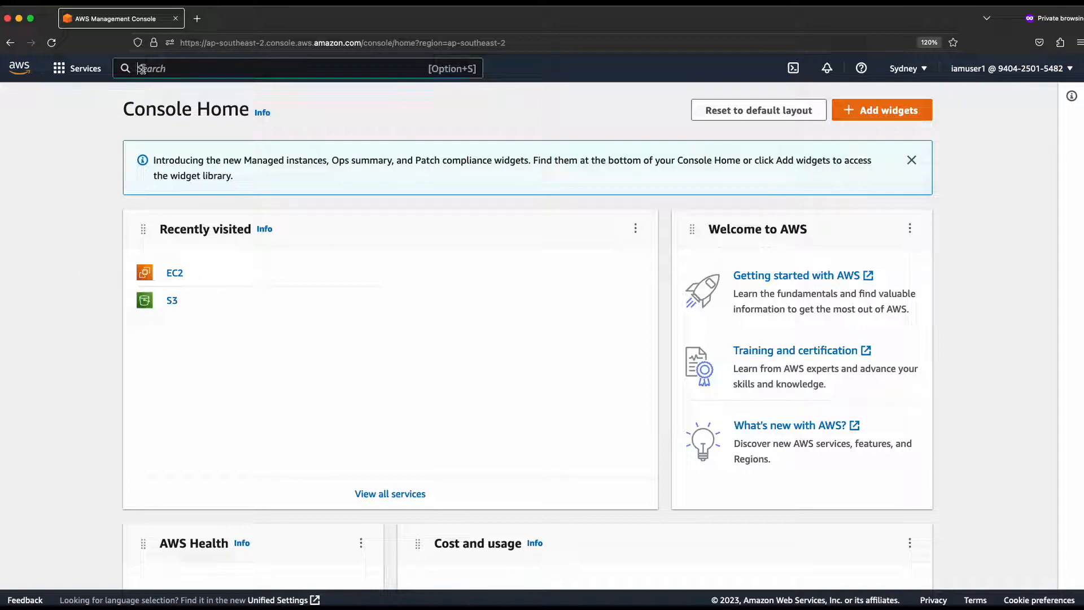
pyautogui.write('EC2')
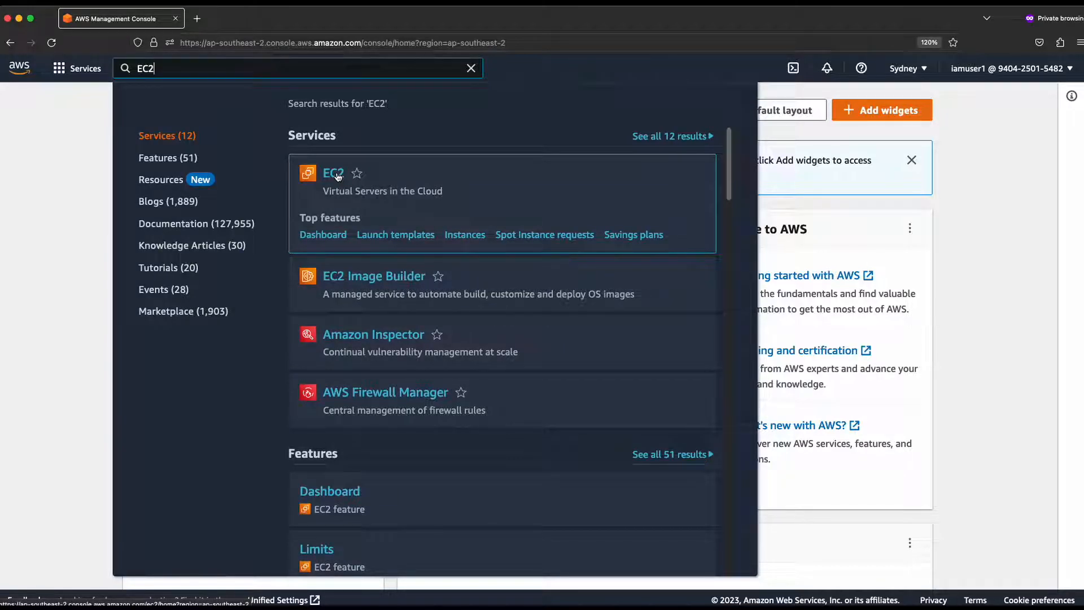
pyautogui.click(337, 175)
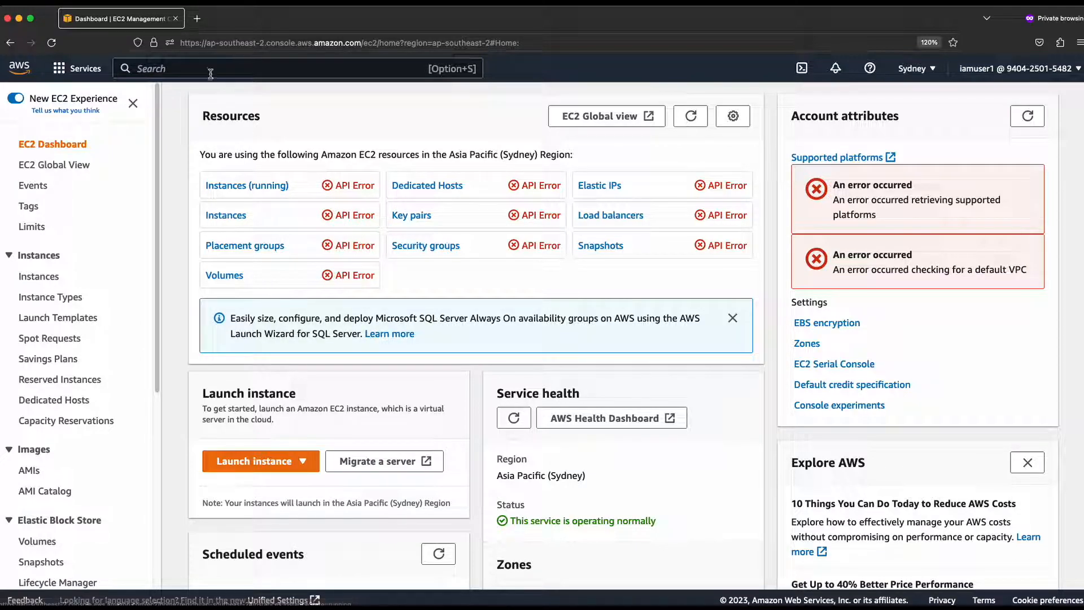
# Search for S3 and open the S3 Buckets page.
pyautogui.write('S3')
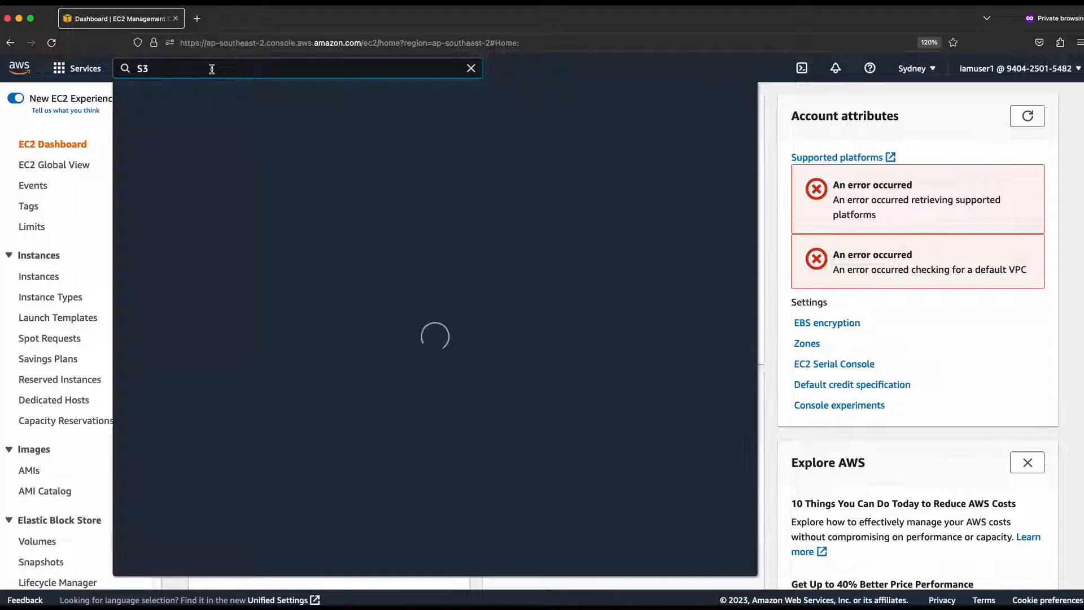
pyautogui.click(331, 173)
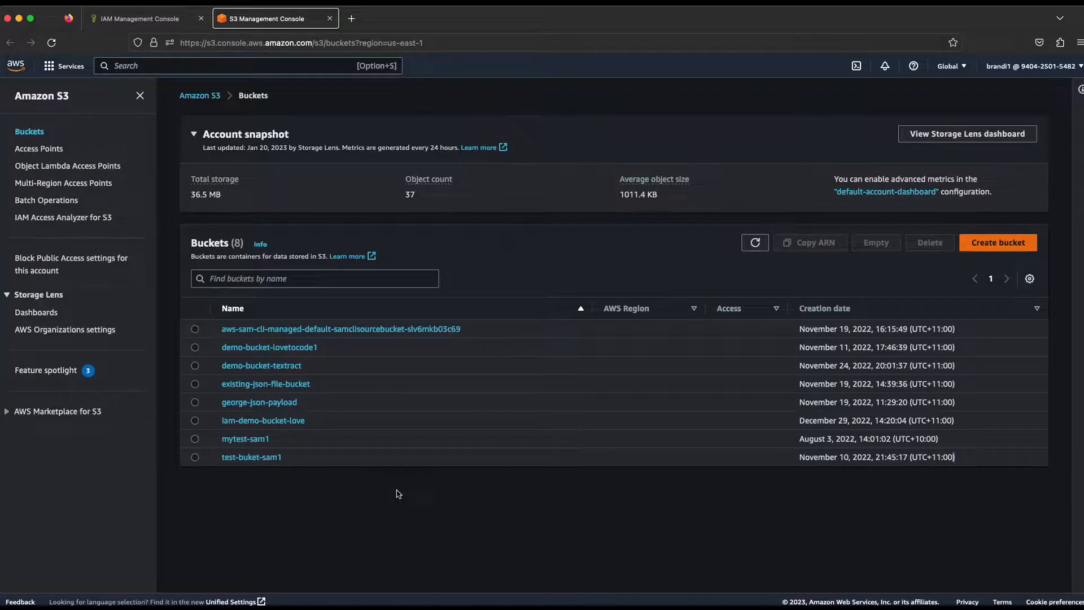
# Zoom in on the S3 page and switch back to the IAM Users tab.
pyautogui.press('super+plus')
pyautogui.press('super+plus')
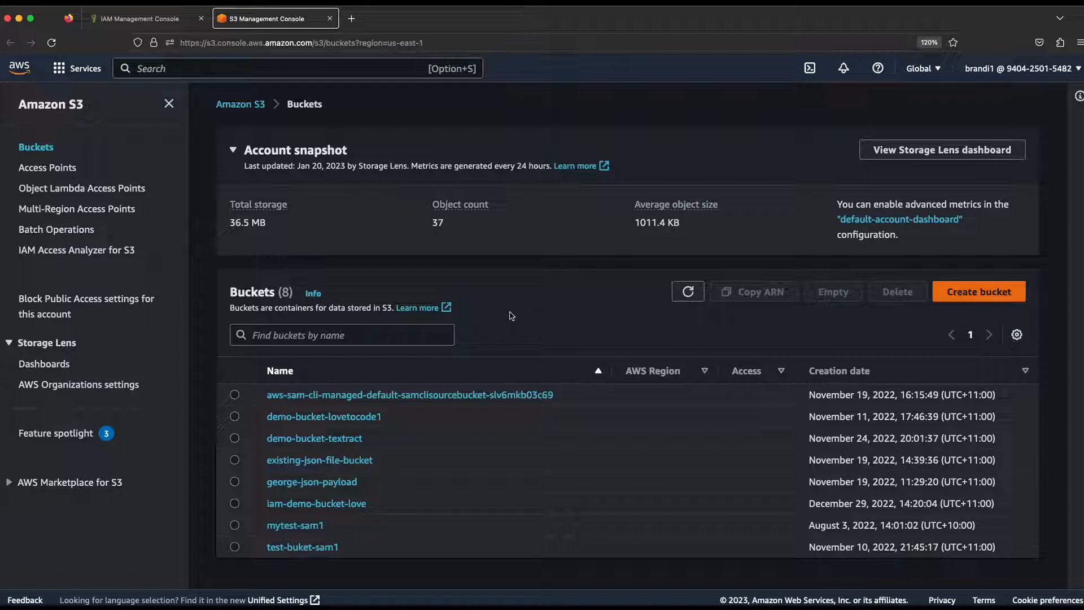
pyautogui.click(143, 20)
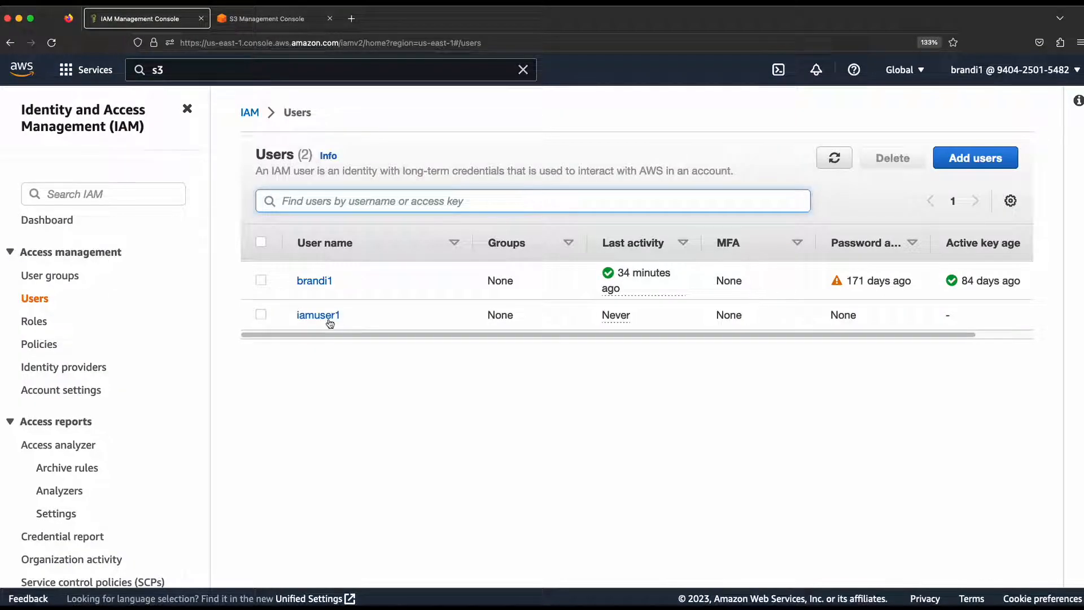
# Open iamuser1's details, point out its zero policies, and choose Add permissions.
pyautogui.doubleClick(318, 322)
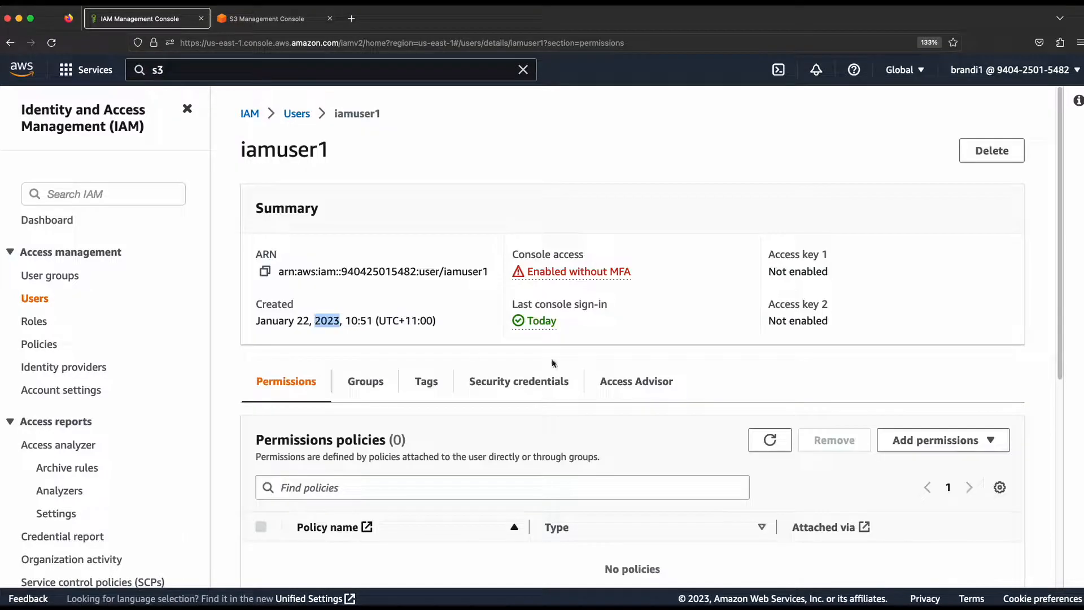
pyautogui.scroll(-2, 845, 393)
pyautogui.moveTo(602, 462); pyautogui.dragTo(674, 468)
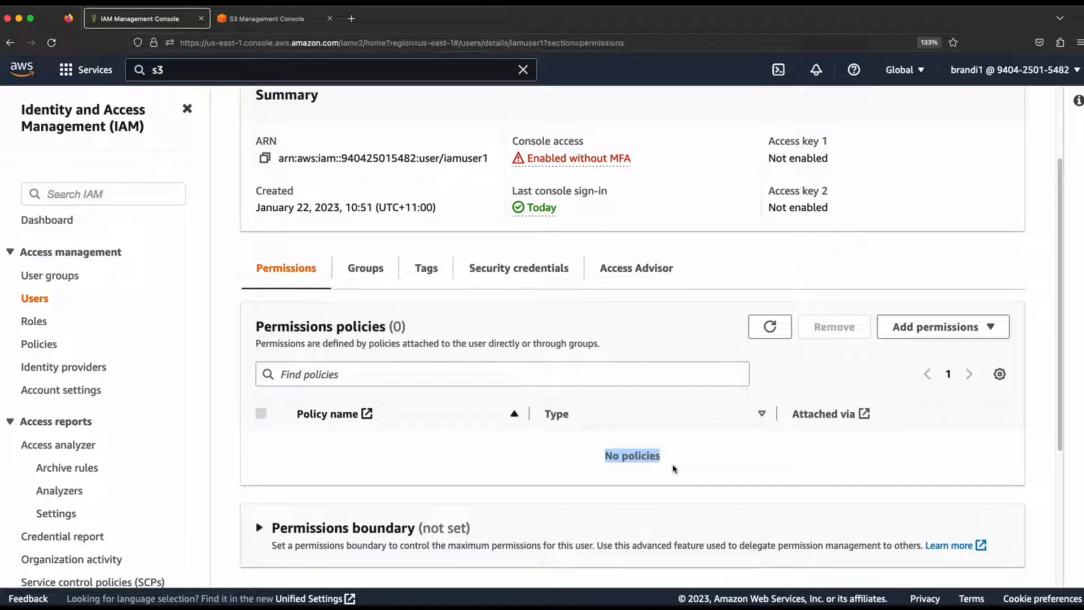
pyautogui.click(996, 326)
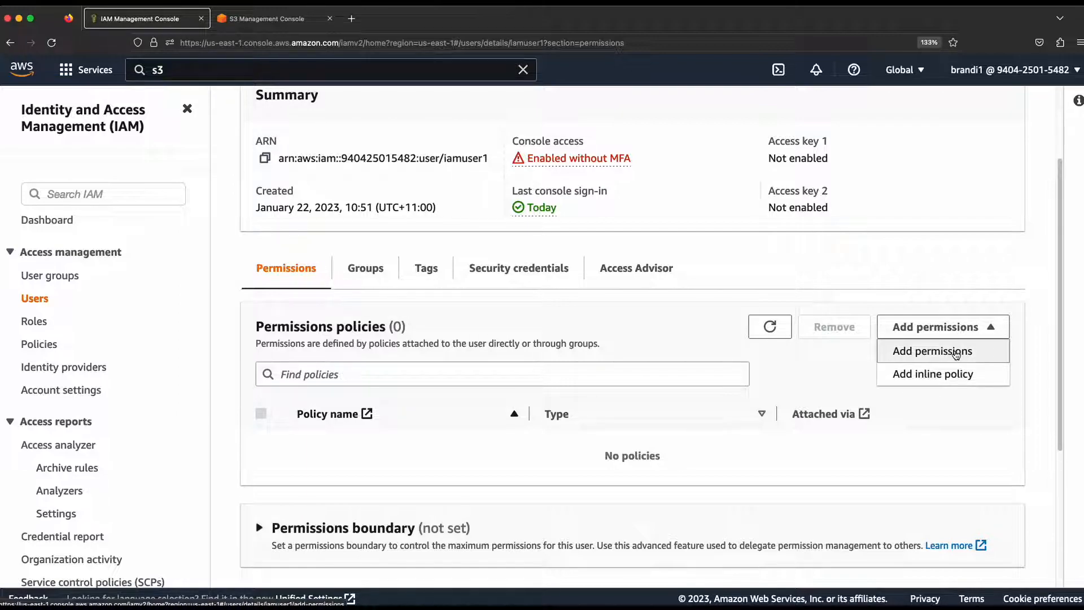
pyautogui.click(954, 353)
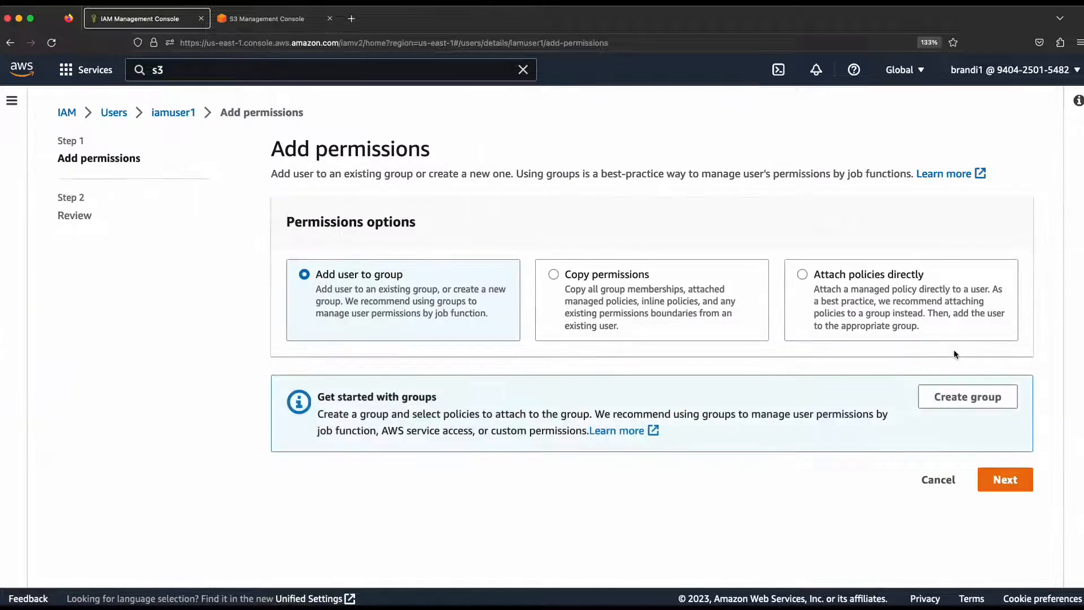
# Choose Attach policies directly, filter by 's3' and tick AmazonS3ReadOnlyAccess.
pyautogui.click(799, 274)
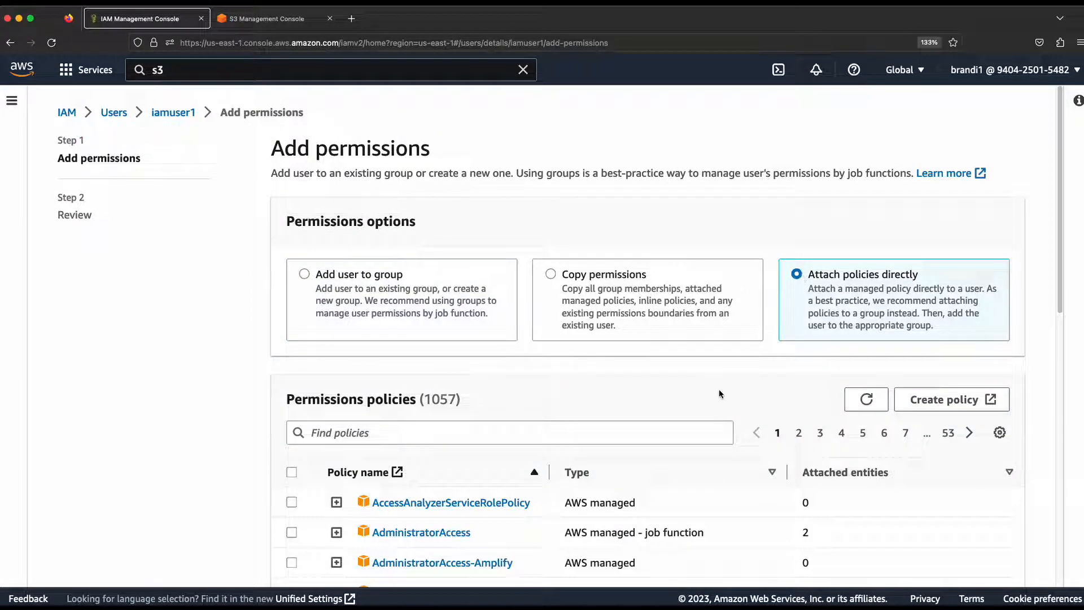
pyautogui.scroll(-2, 508, 384)
pyautogui.click(327, 368)
pyautogui.write('s3')
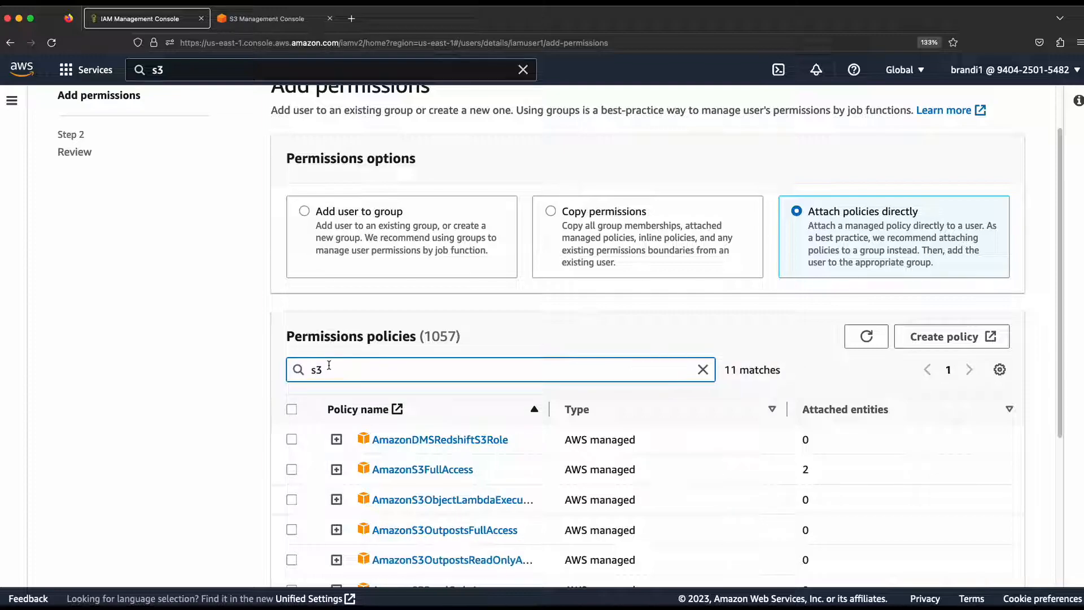
pyautogui.scroll(-1, 235, 403)
pyautogui.scroll(-5, 235, 403)
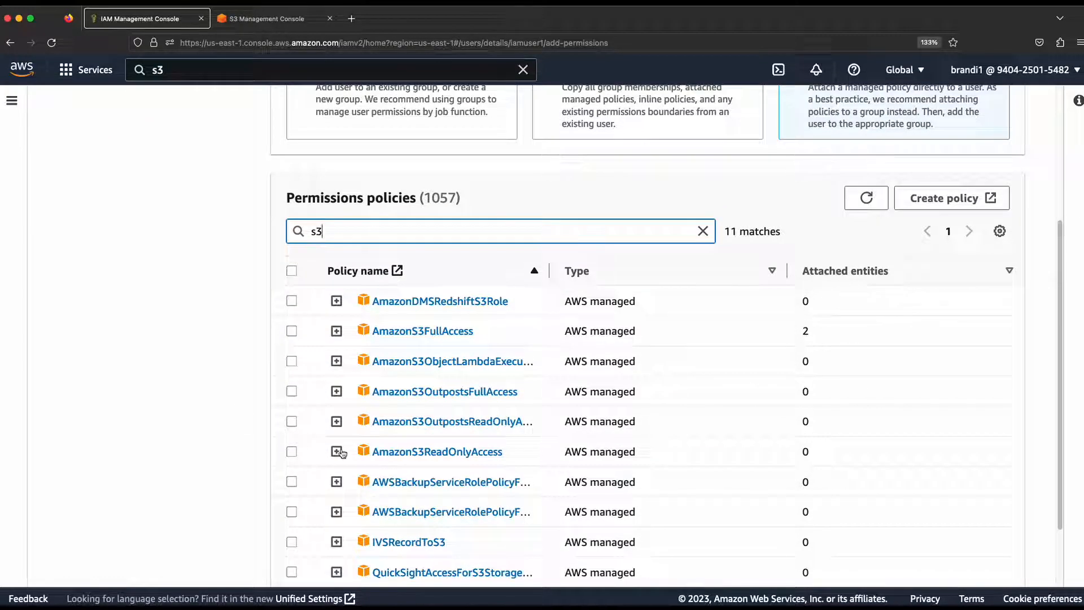
pyautogui.click(291, 426)
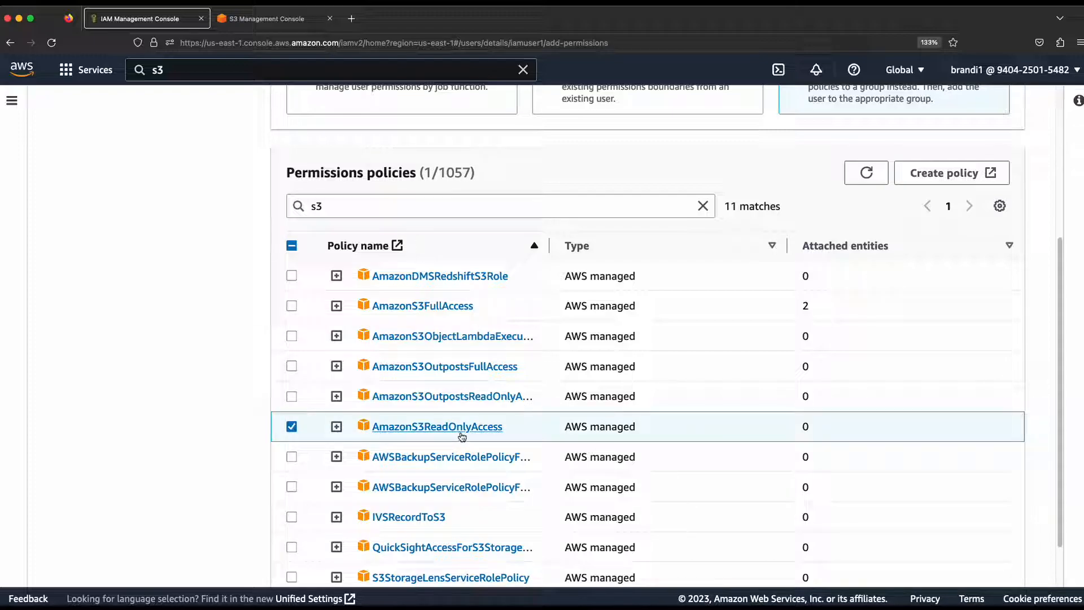
# Expand the AmazonS3ReadOnlyAccess JSON and highlight its Version line and Statement block.
pyautogui.click(336, 427)
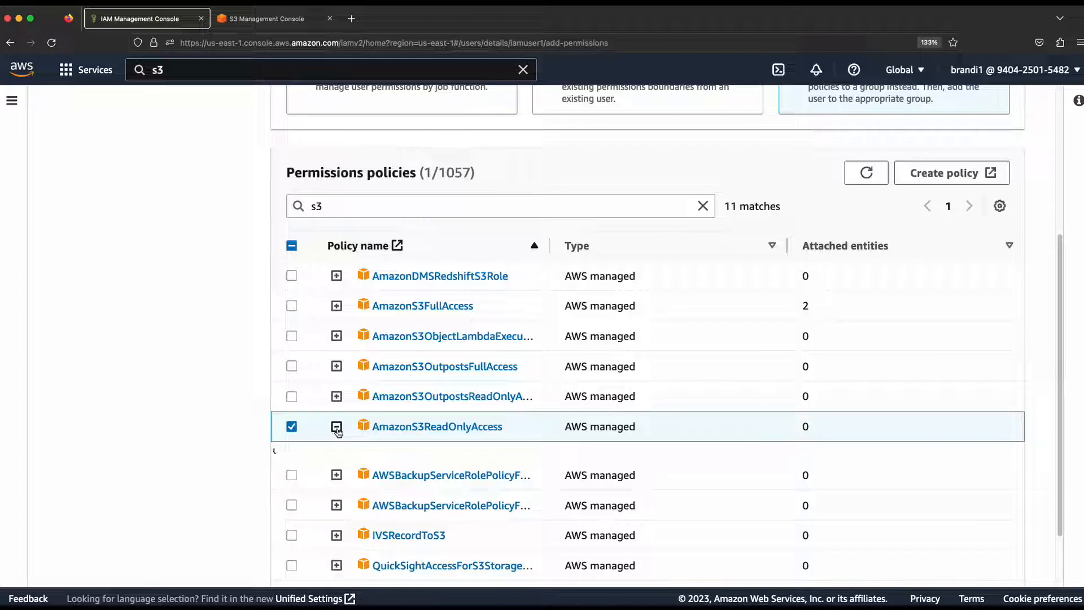
pyautogui.scroll(-4, 424, 458)
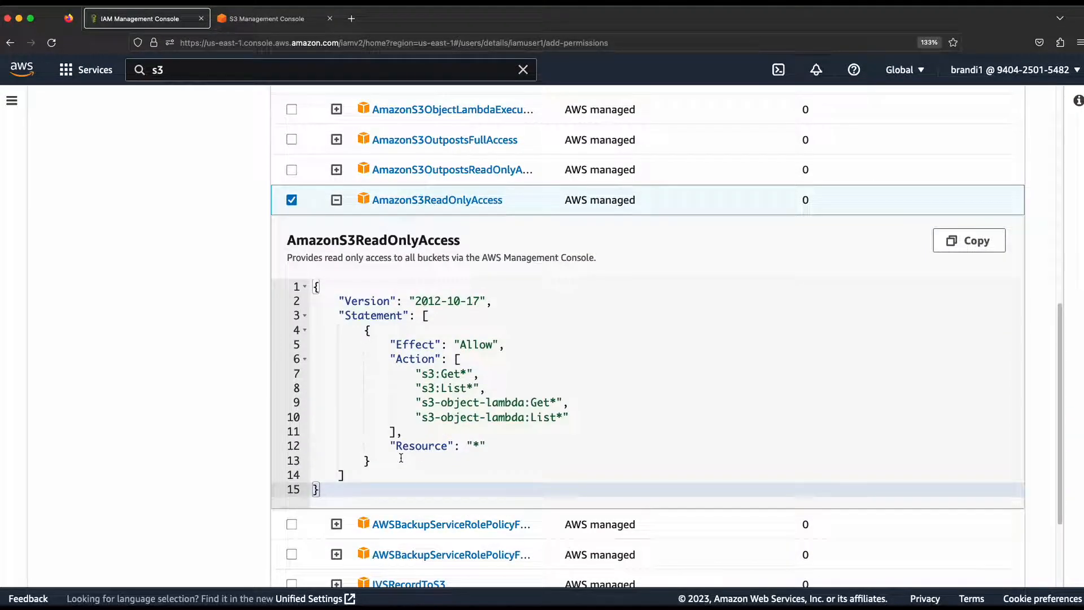
pyautogui.moveTo(332, 485); pyautogui.dragTo(297, 286)
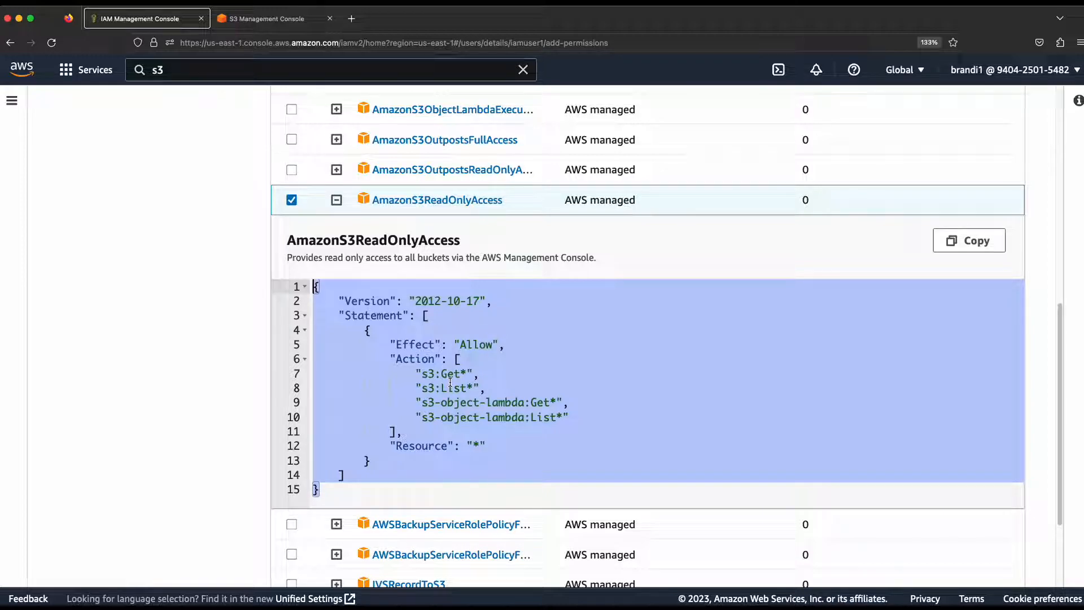
pyautogui.click(543, 359)
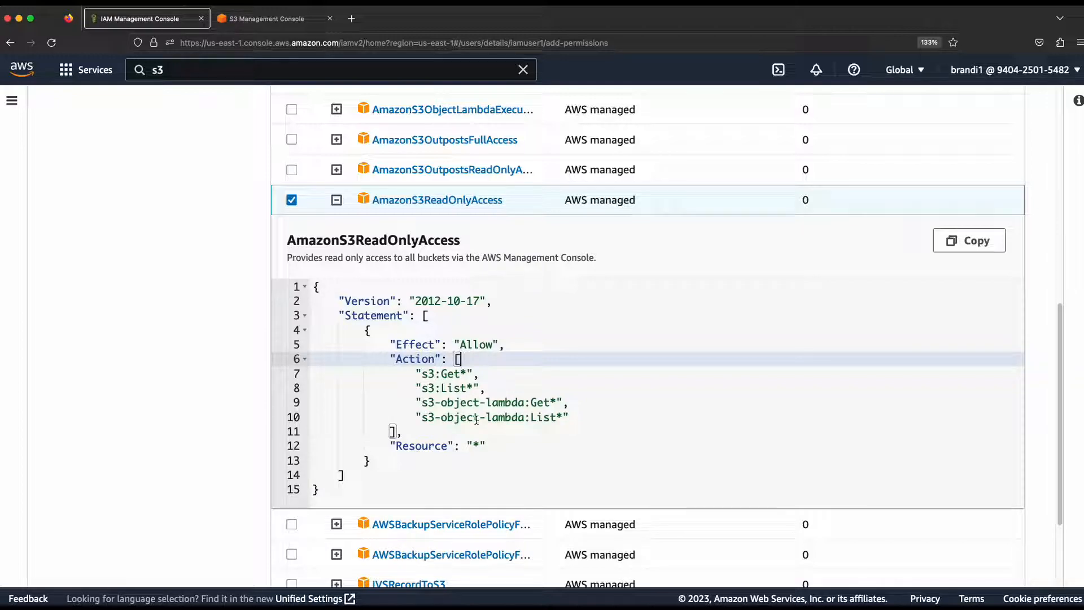
pyautogui.moveTo(334, 302); pyautogui.dragTo(492, 305)
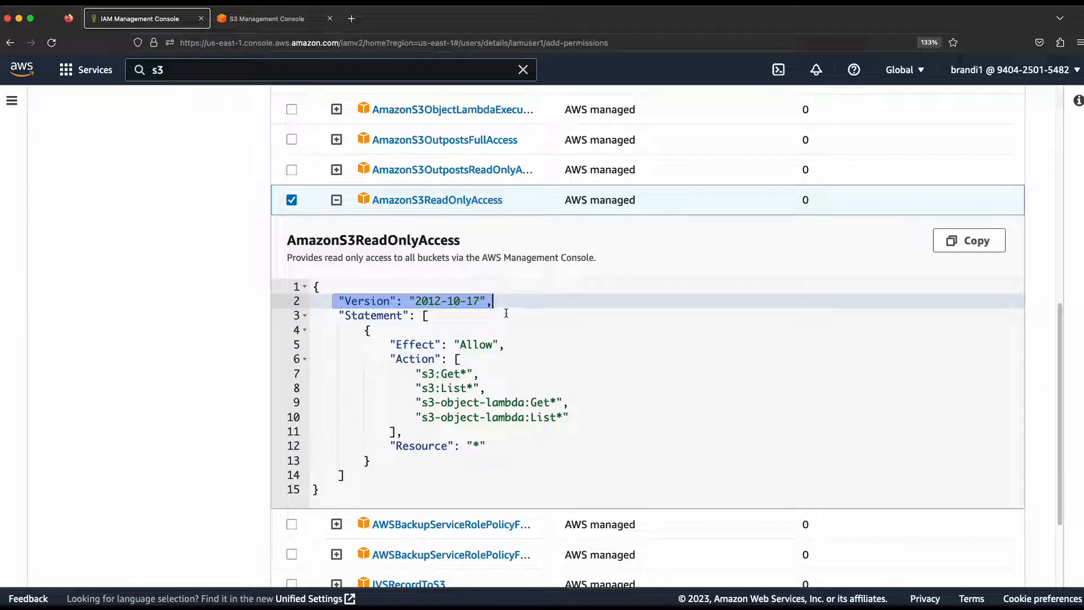
pyautogui.click(505, 306)
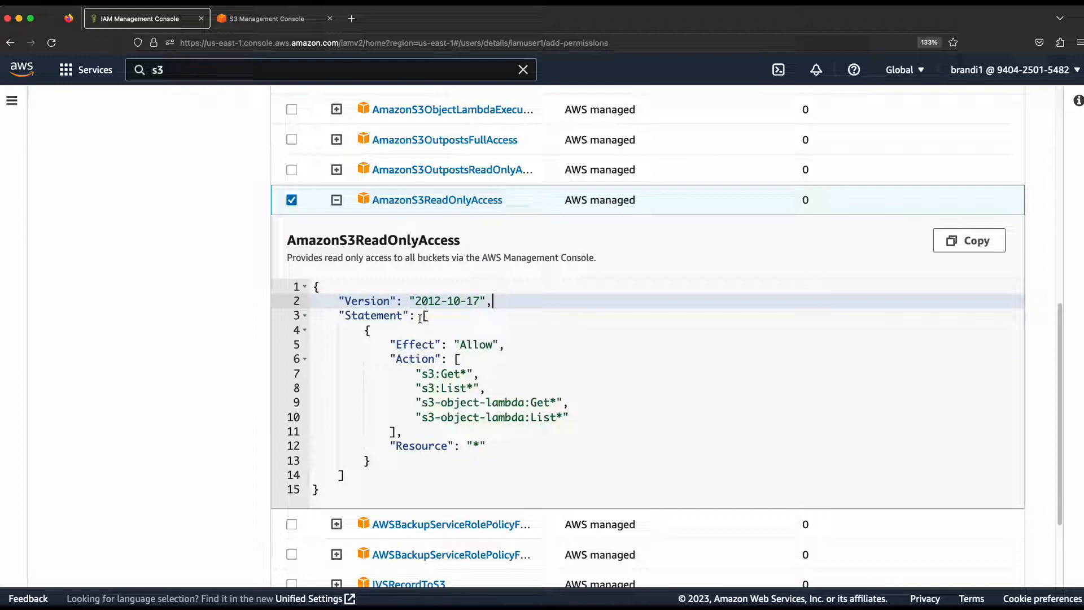
pyautogui.click(384, 315)
pyautogui.moveTo(420, 317); pyautogui.dragTo(345, 476)
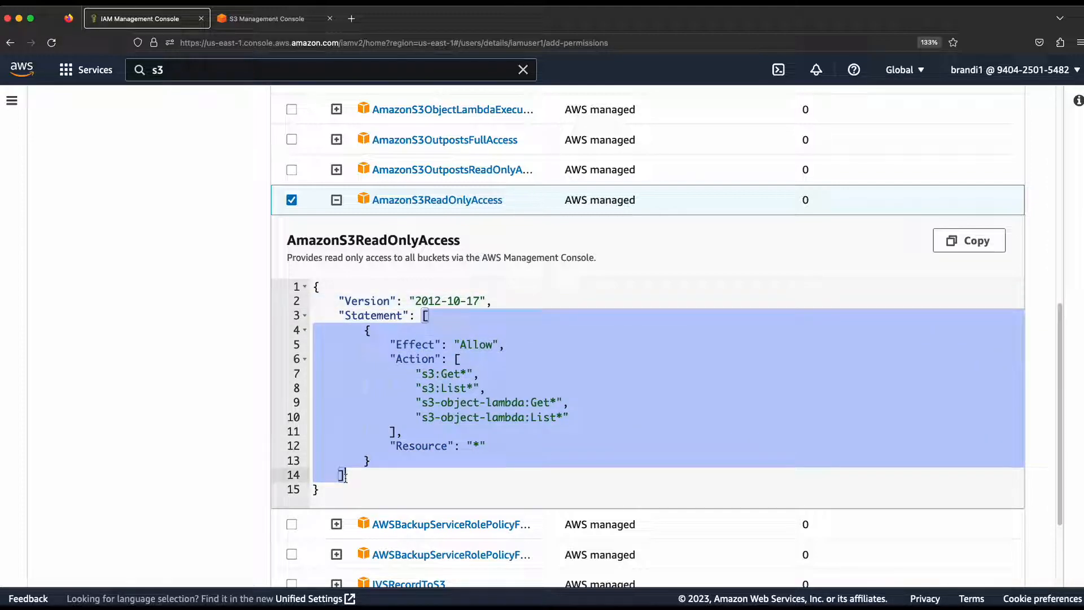
pyautogui.click(345, 476)
pyautogui.click(425, 316)
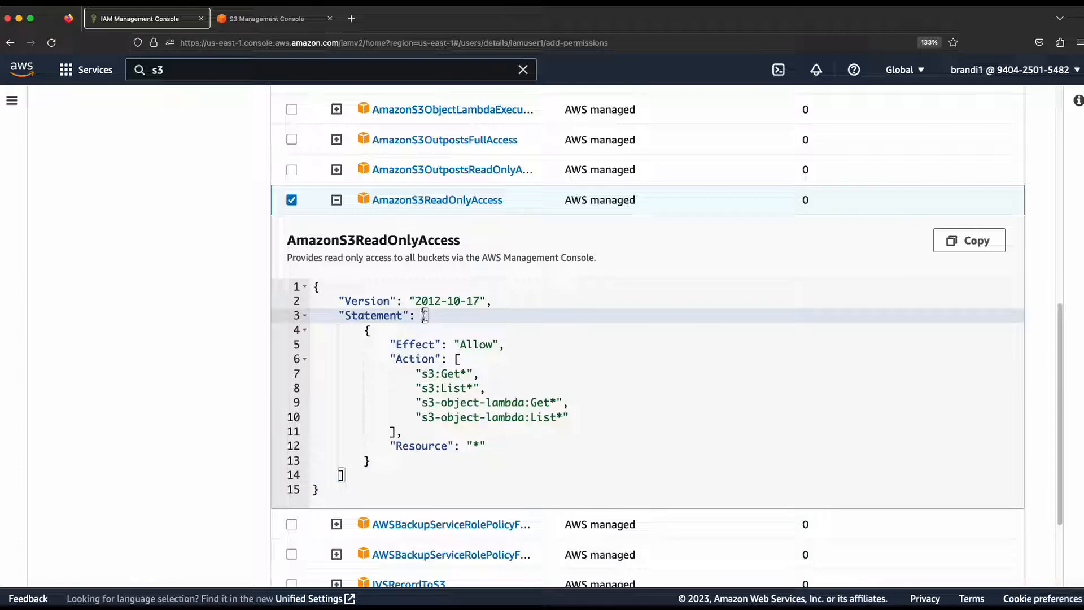
pyautogui.moveTo(367, 464); pyautogui.dragTo(350, 329)
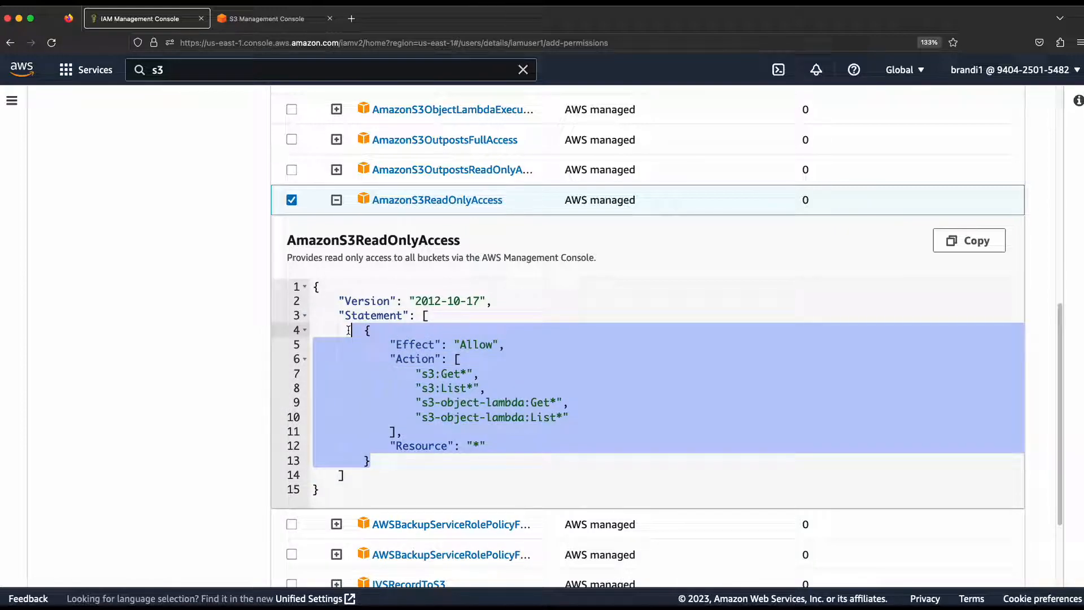
pyautogui.click(349, 329)
pyautogui.click(376, 340)
pyautogui.moveTo(359, 330); pyautogui.dragTo(376, 456)
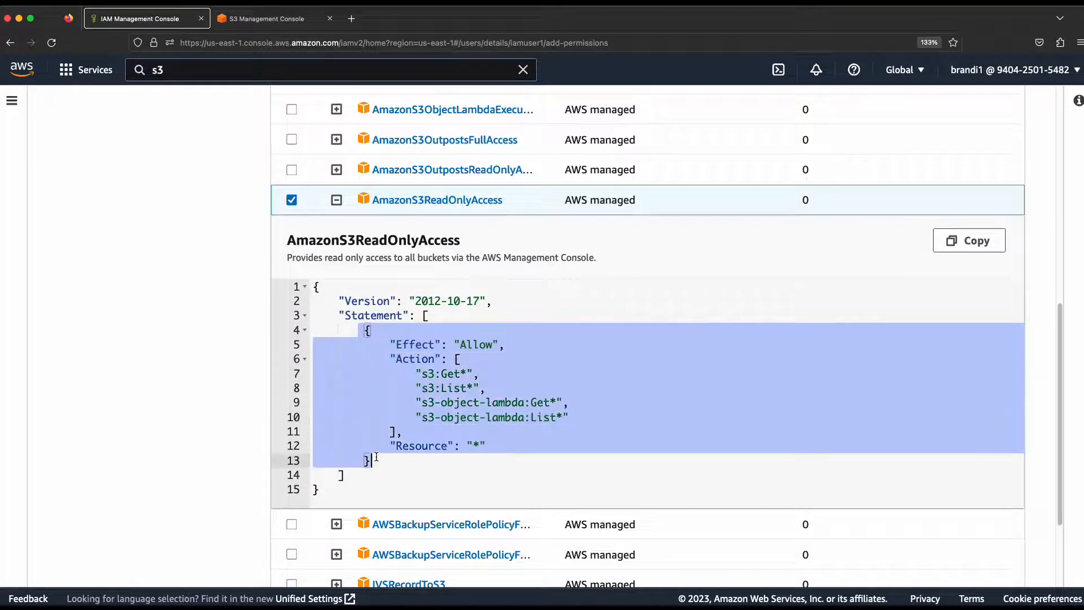
# Highlight the policy's Effect Allow, s3:Get* actions and Resource "*", then advance to Review.
pyautogui.click(416, 345)
pyautogui.doubleClick(418, 345)
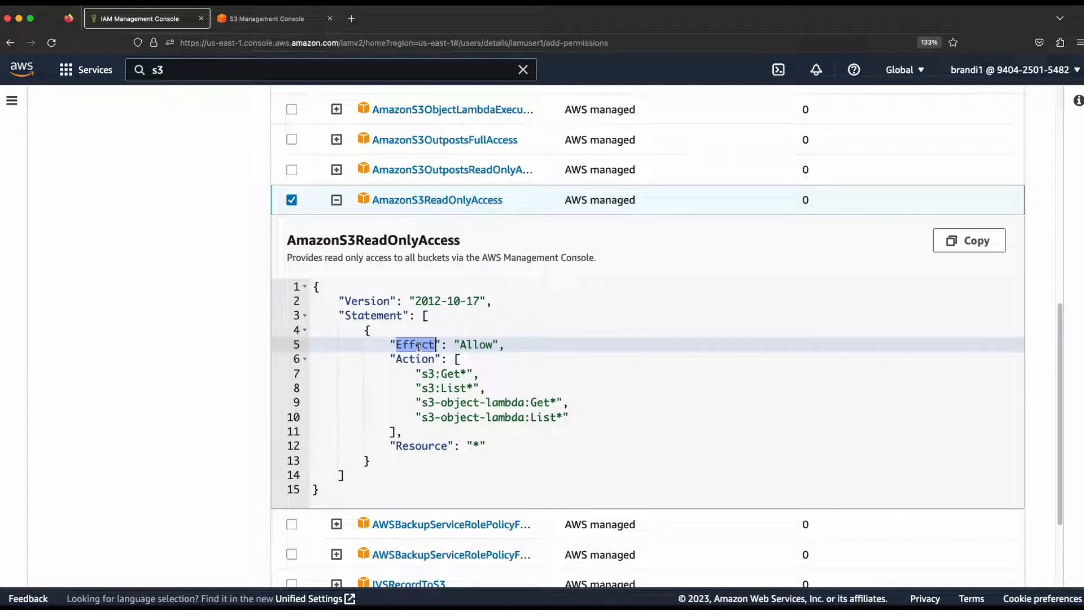
pyautogui.doubleClick(475, 343)
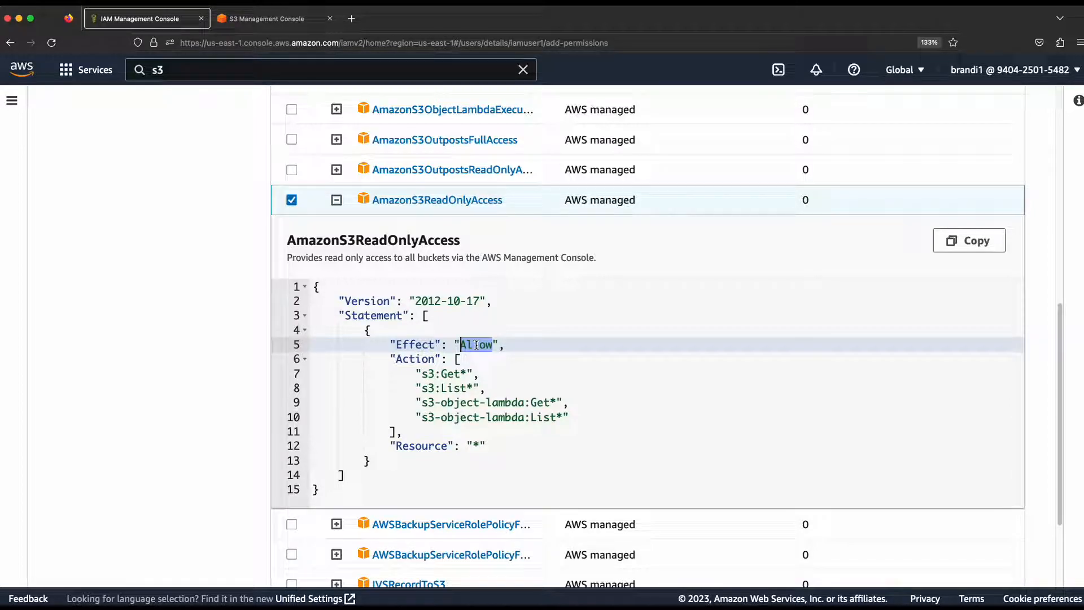
pyautogui.click(409, 359)
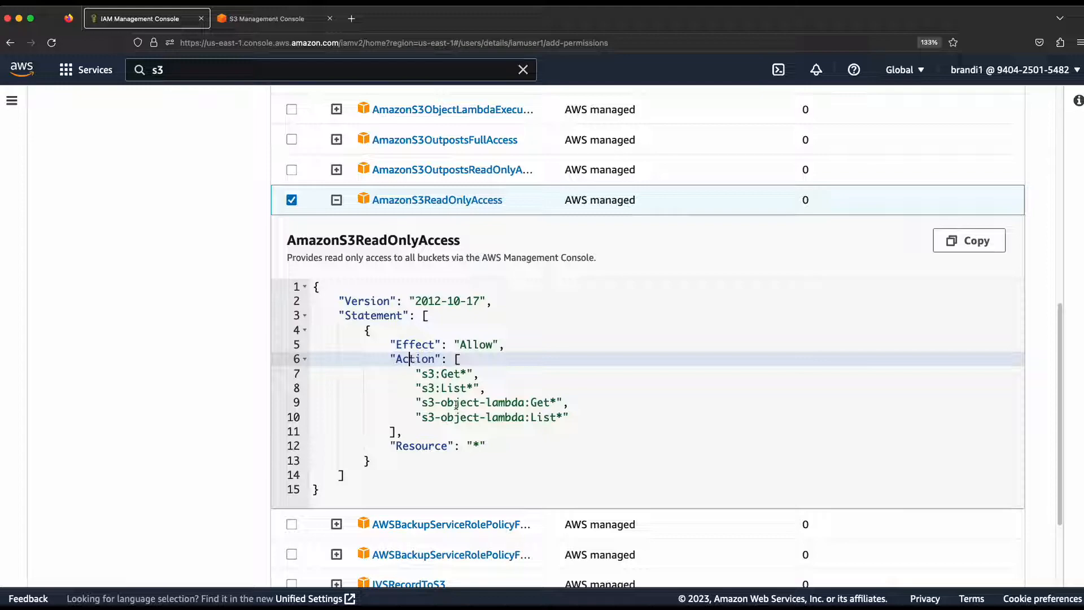
pyautogui.moveTo(421, 374); pyautogui.dragTo(441, 387)
pyautogui.click(455, 374)
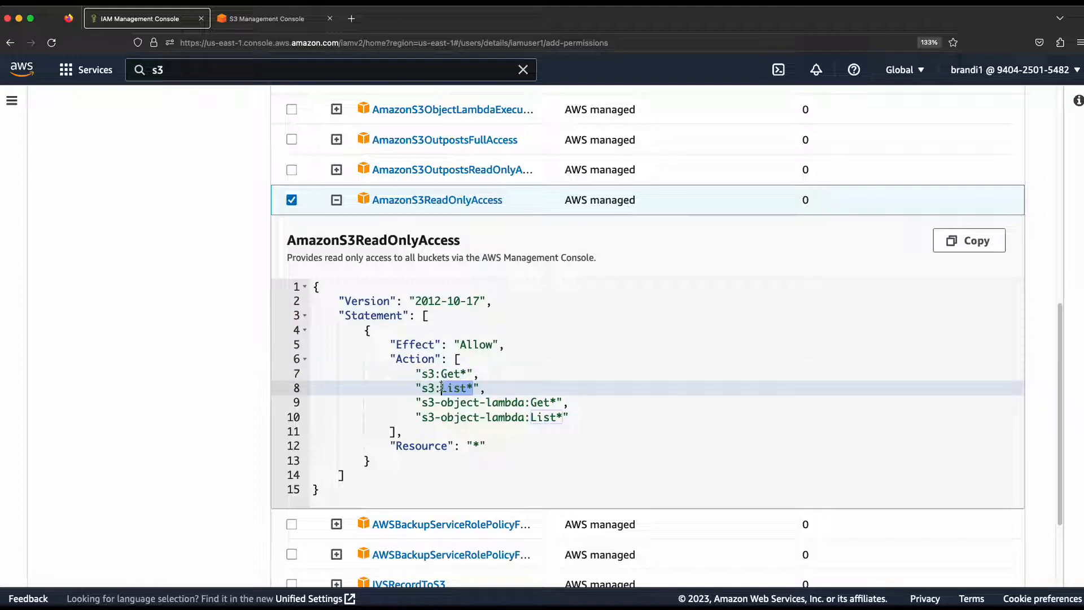
pyautogui.doubleClick(489, 402)
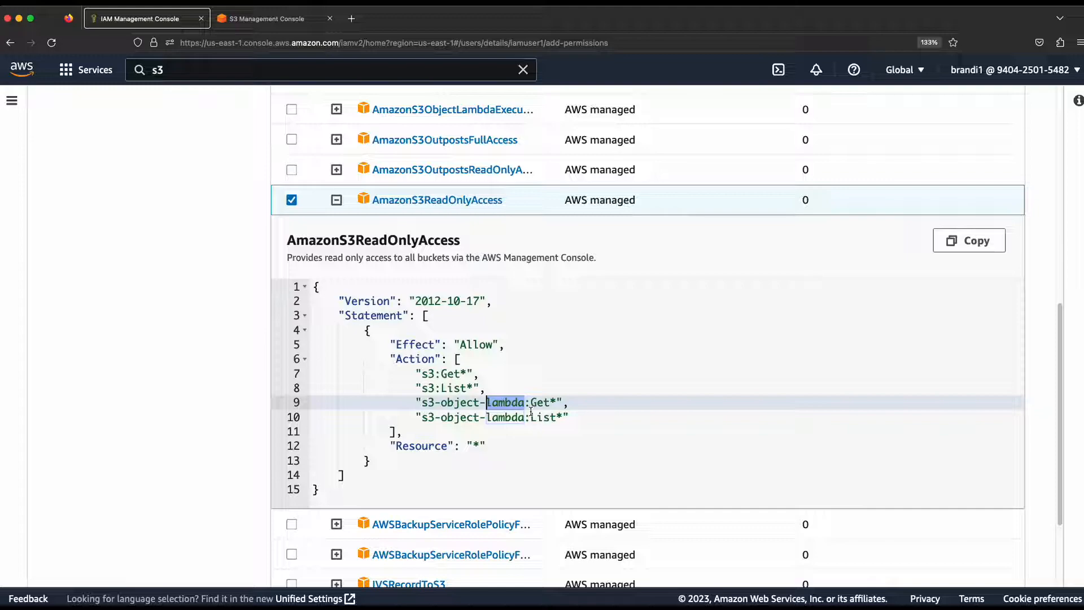
pyautogui.moveTo(392, 446); pyautogui.dragTo(502, 451)
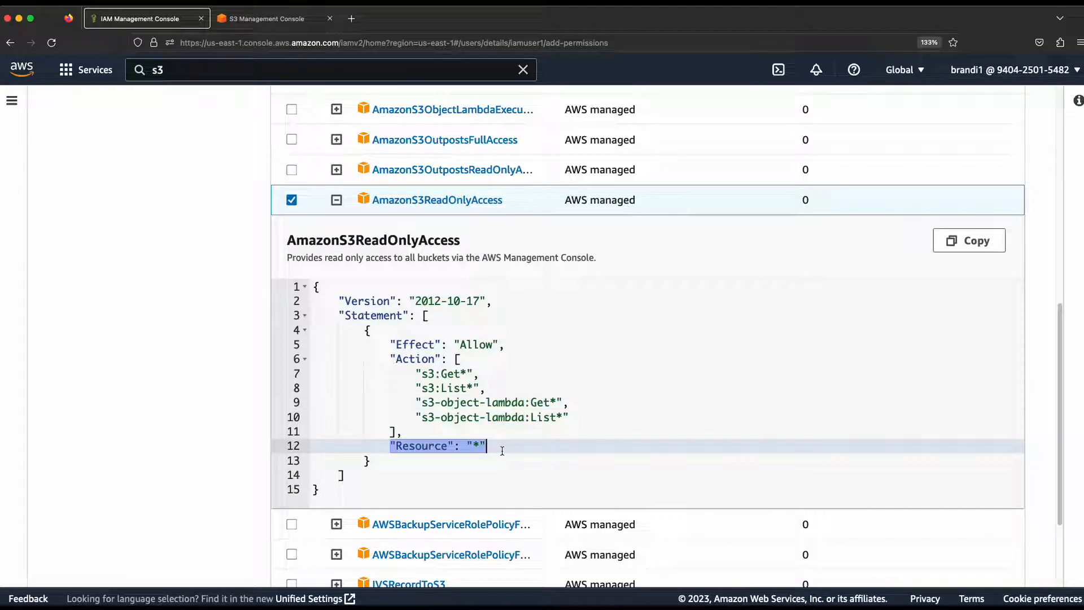
pyautogui.moveTo(360, 333); pyautogui.dragTo(380, 454)
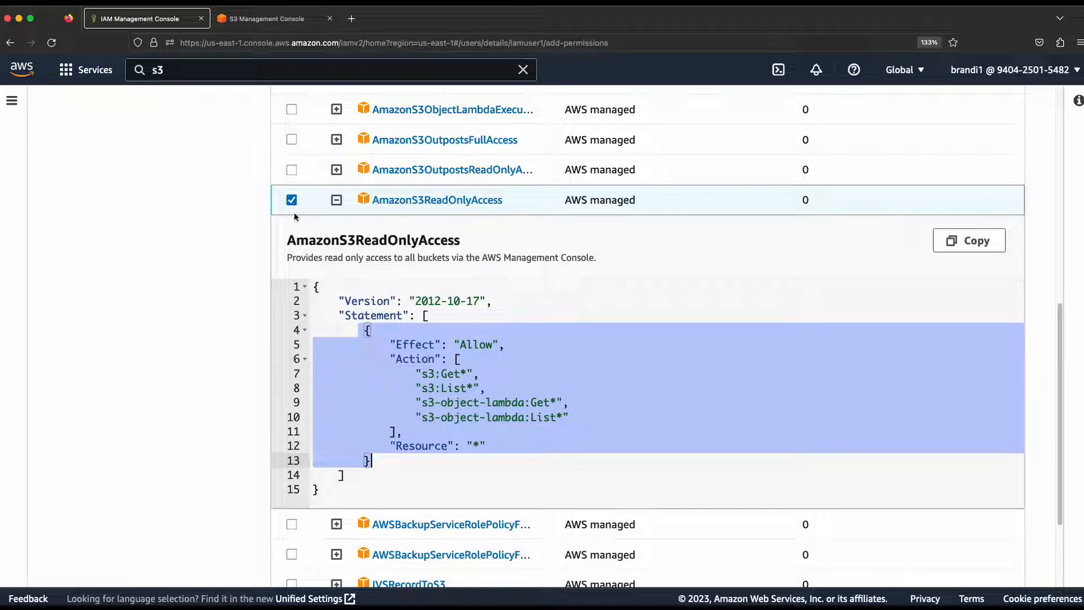
pyautogui.scroll(-3, 824, 332)
pyautogui.click(1001, 562)
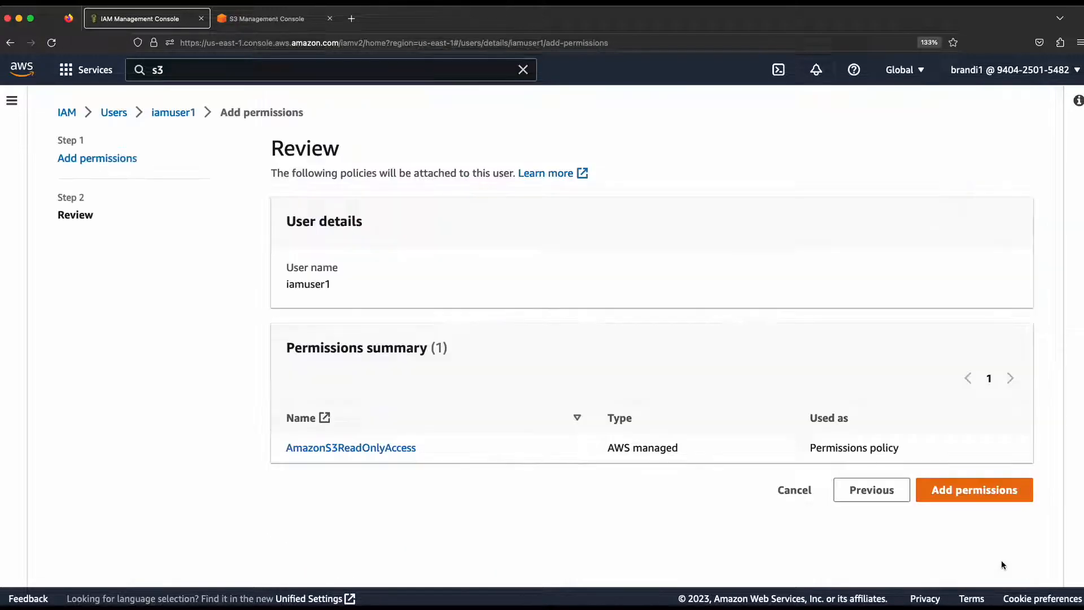
# Confirm adding AmazonS3ReadOnlyAccess to iamuser1 and scroll through the '1 policy added' result.
pyautogui.click(975, 490)
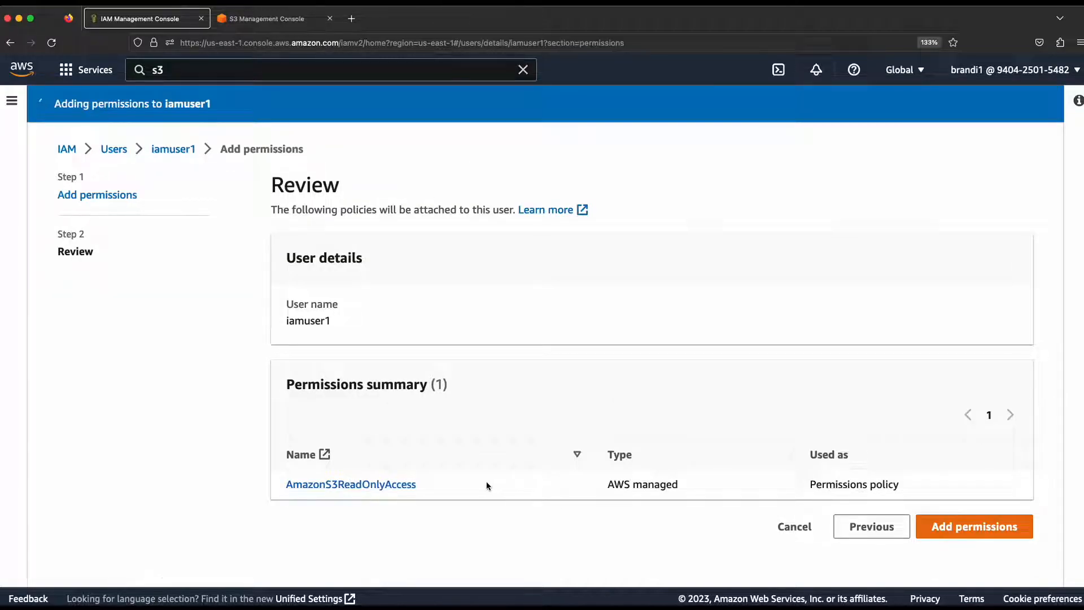
pyautogui.scroll(-4, 363, 307)
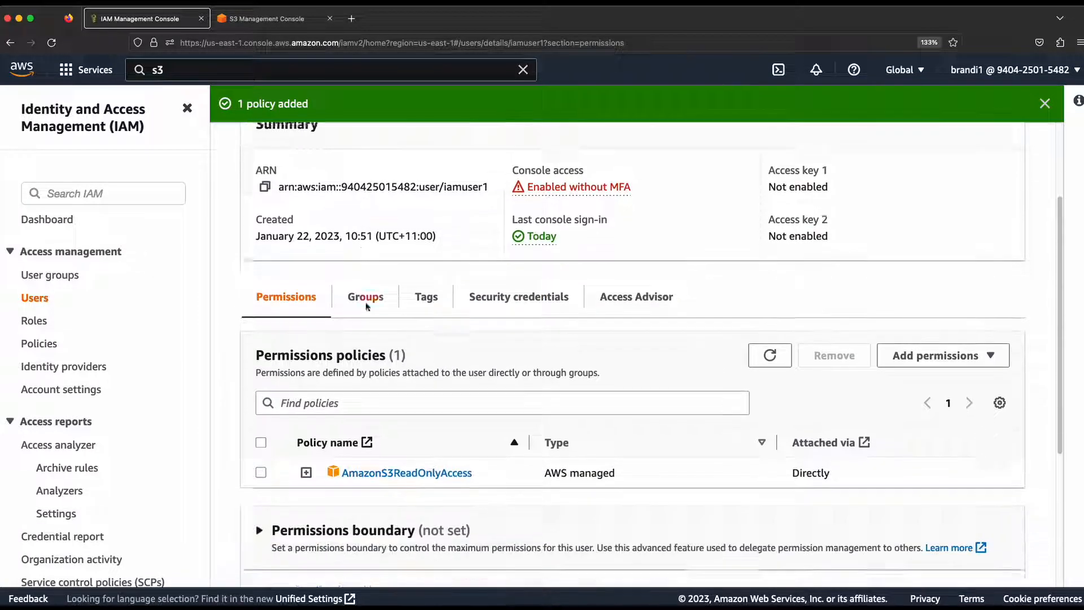
pyautogui.scroll(3, 390, 361)
pyautogui.scroll(-1, 417, 423)
pyautogui.scroll(-1, 417, 424)
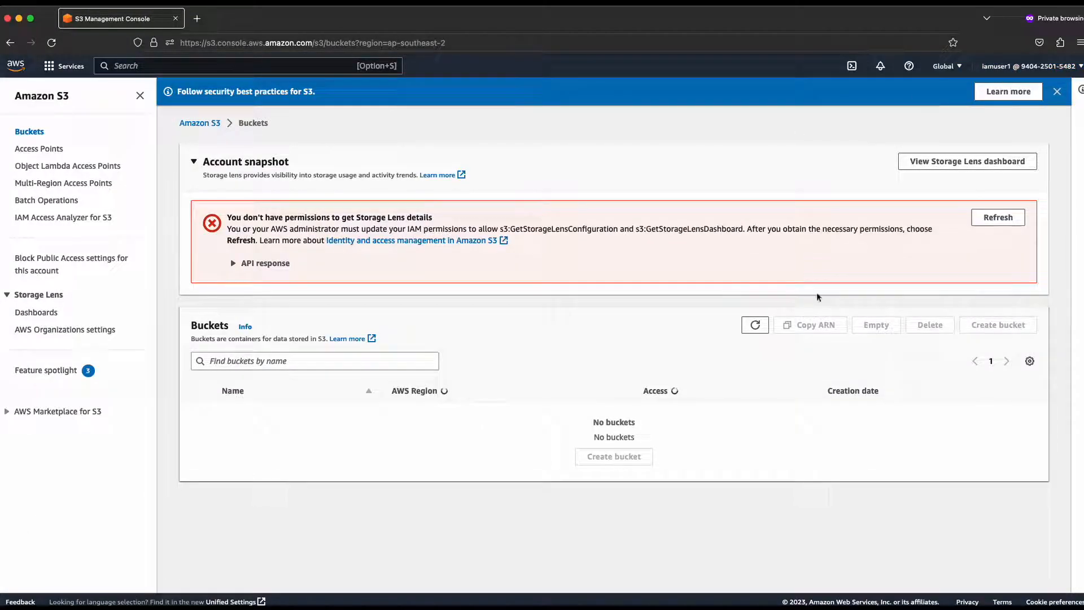
# Refresh the Storage Lens snapshot and bucket list to show all 8 buckets, restoring 110% zoom.
pyautogui.press('super+plus')
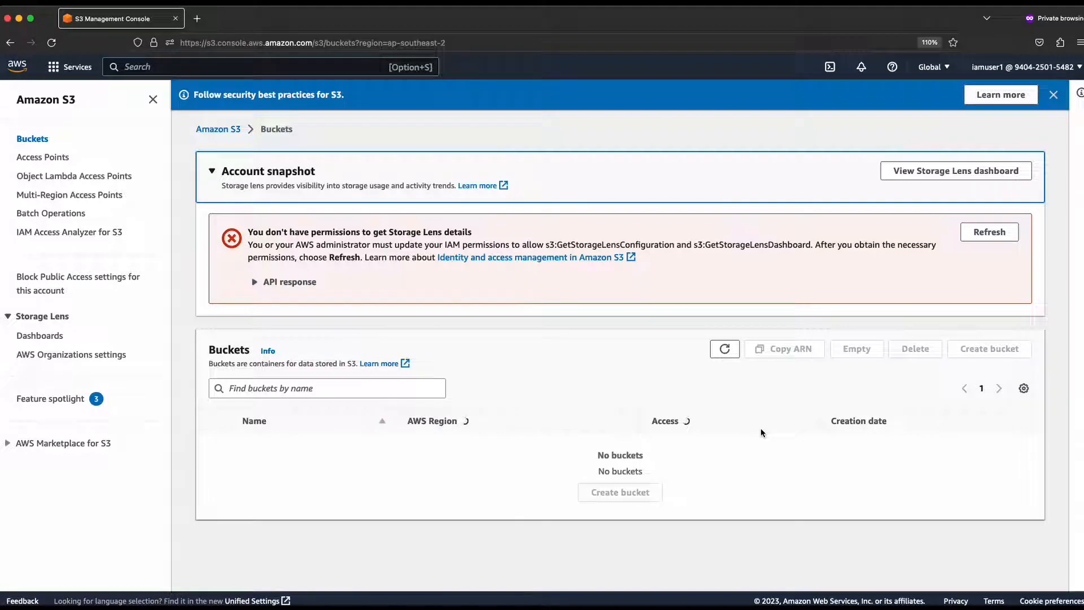
pyautogui.press('super+plus')
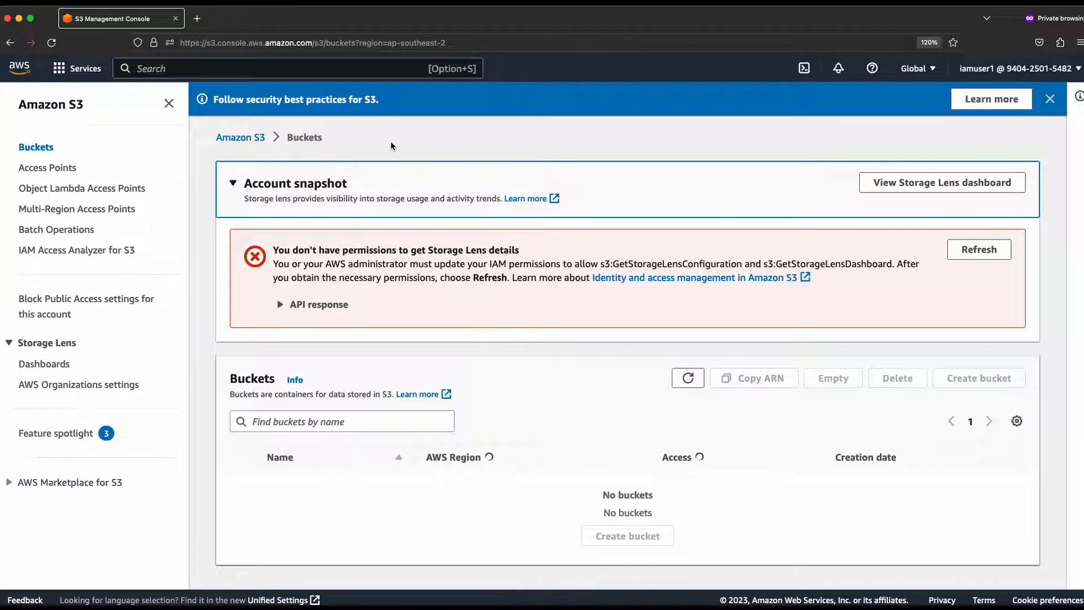
pyautogui.click(985, 255)
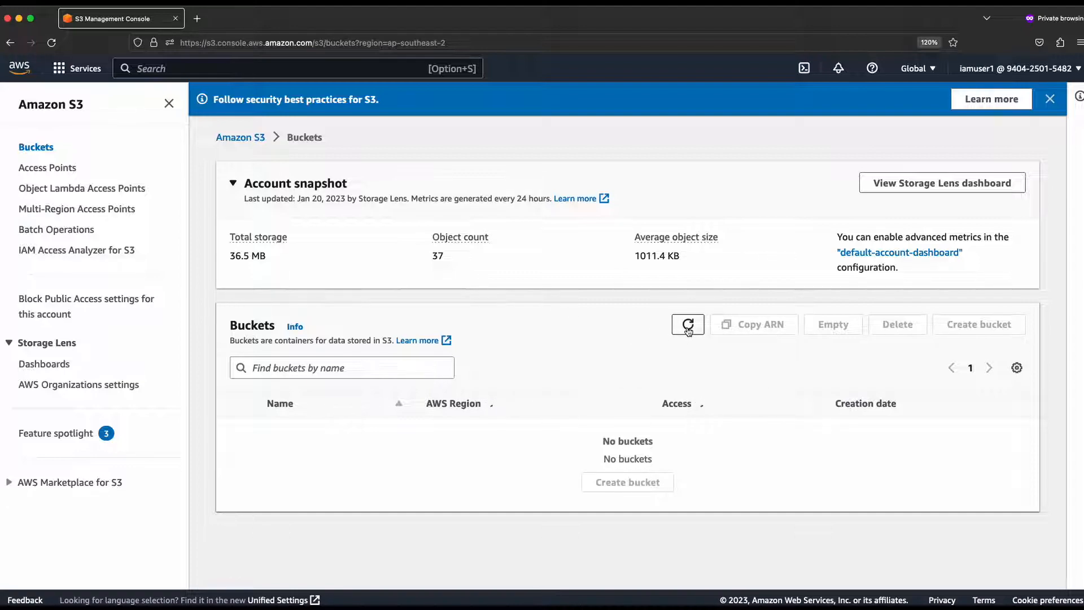
pyautogui.click(1050, 99)
pyautogui.click(686, 294)
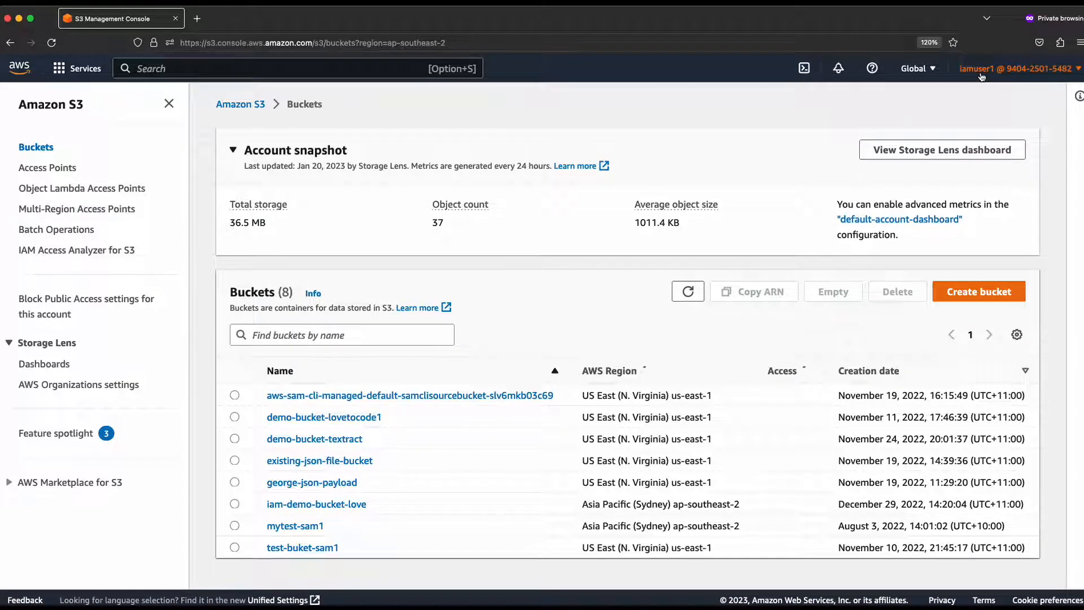
pyautogui.scroll(-1, 525, 365)
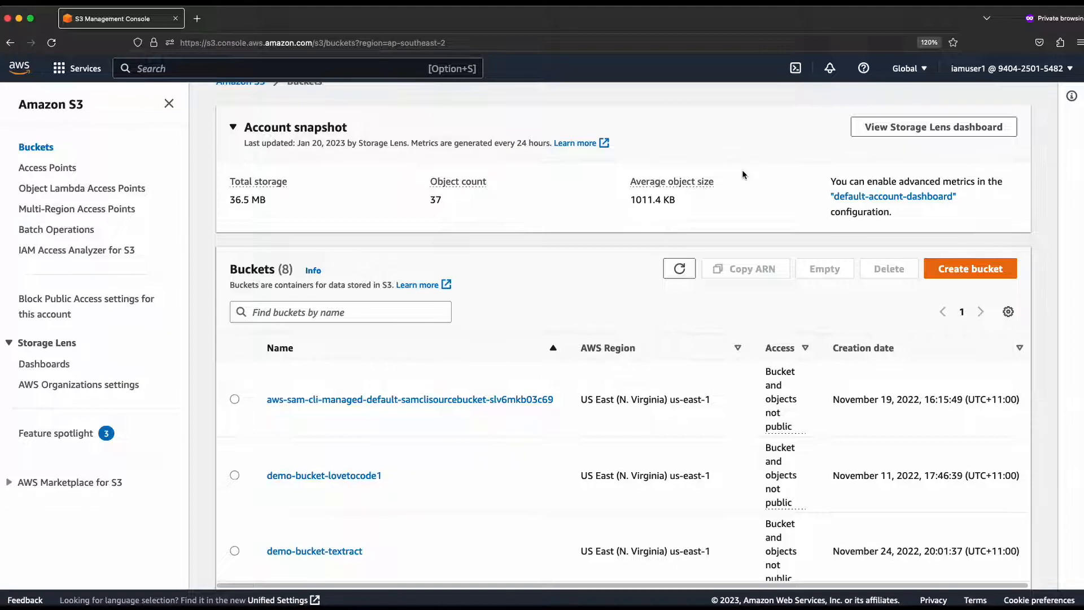
pyautogui.press('super+minus')
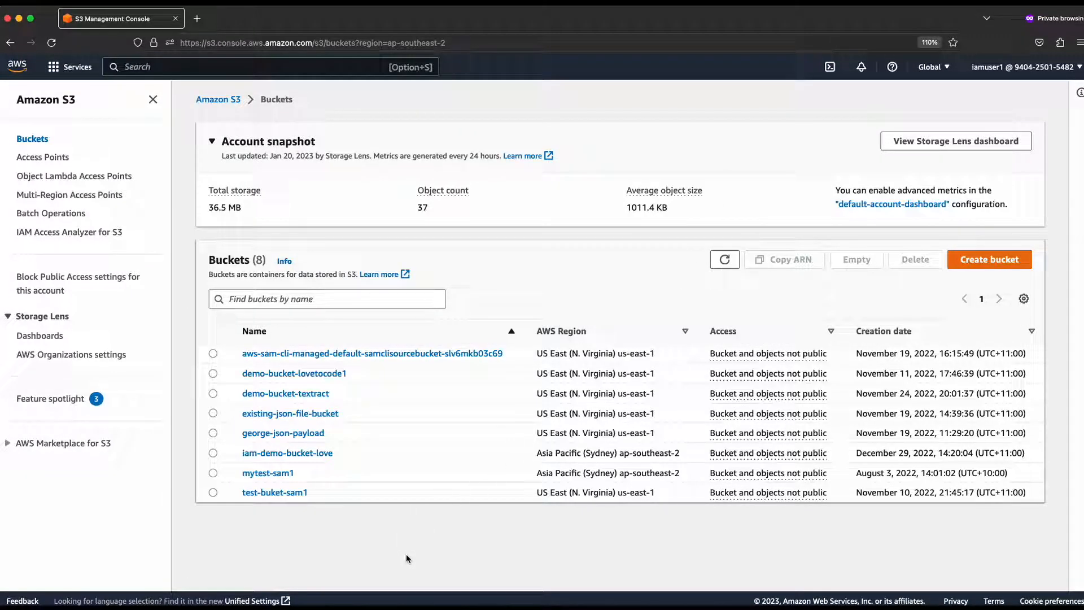
# Try to create a bucket named 'newbuckettest12323'.
pyautogui.click(986, 260)
pyautogui.click(131, 251)
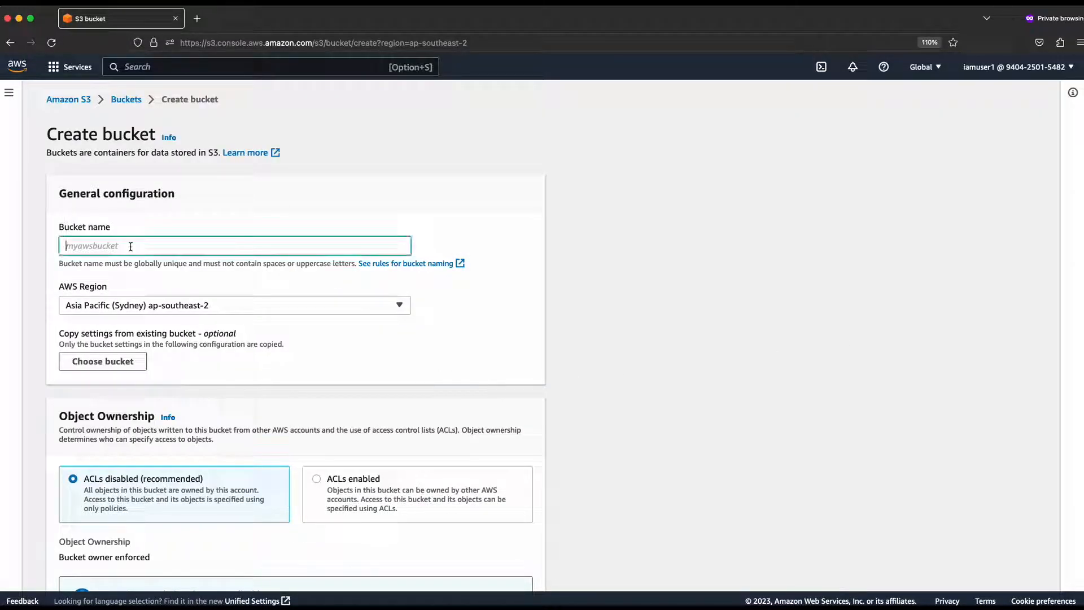
pyautogui.write('newbuckettest12323')
pyautogui.moveTo(155, 249); pyautogui.dragTo(40, 249)
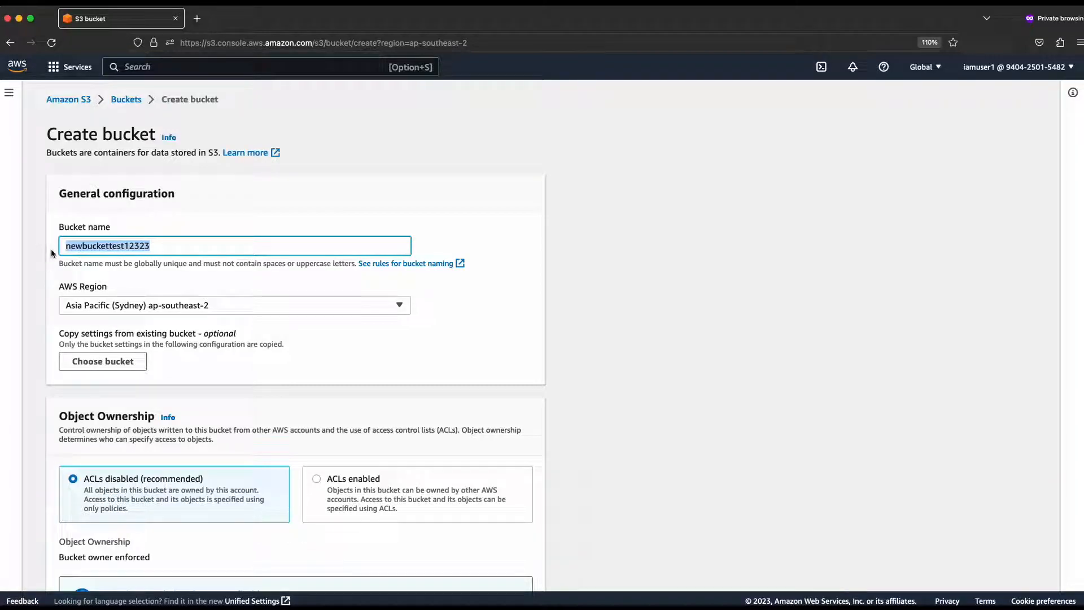
pyautogui.scroll(-3, 442, 377)
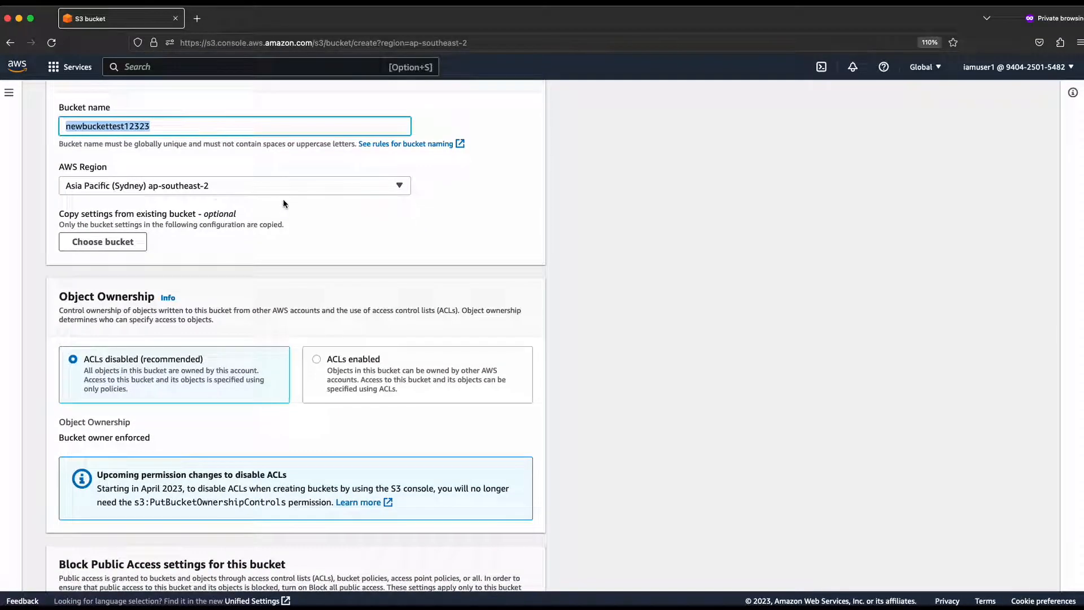
pyautogui.scroll(-15, 284, 200)
pyautogui.scroll(-8, 420, 432)
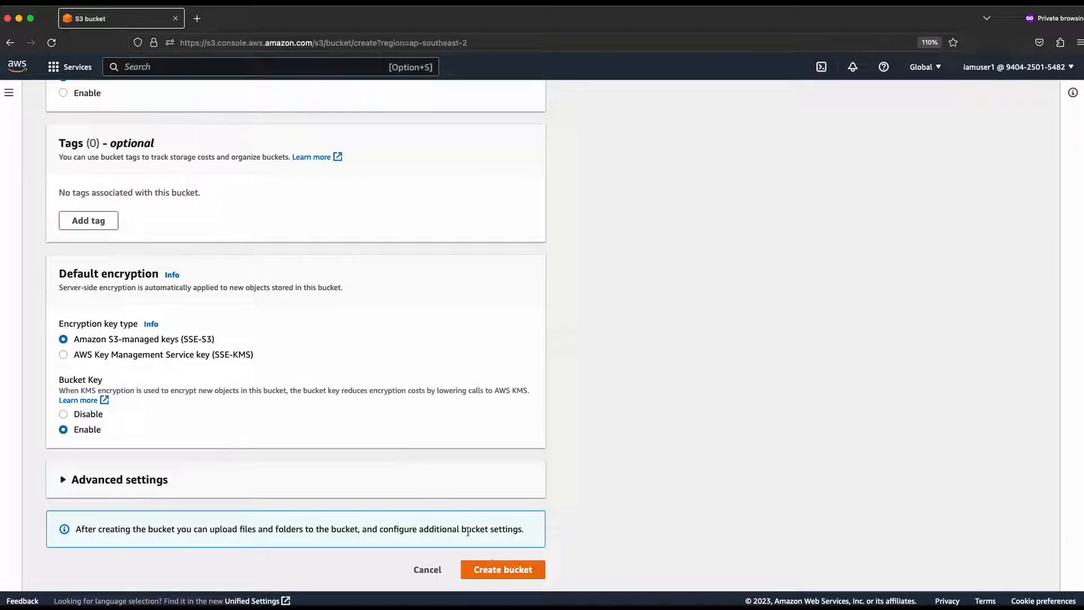
pyautogui.click(503, 569)
# Note the missing s3:CreateBucket error, then return to Buckets and the IAM user page.
pyautogui.scroll(-3, 760, 312)
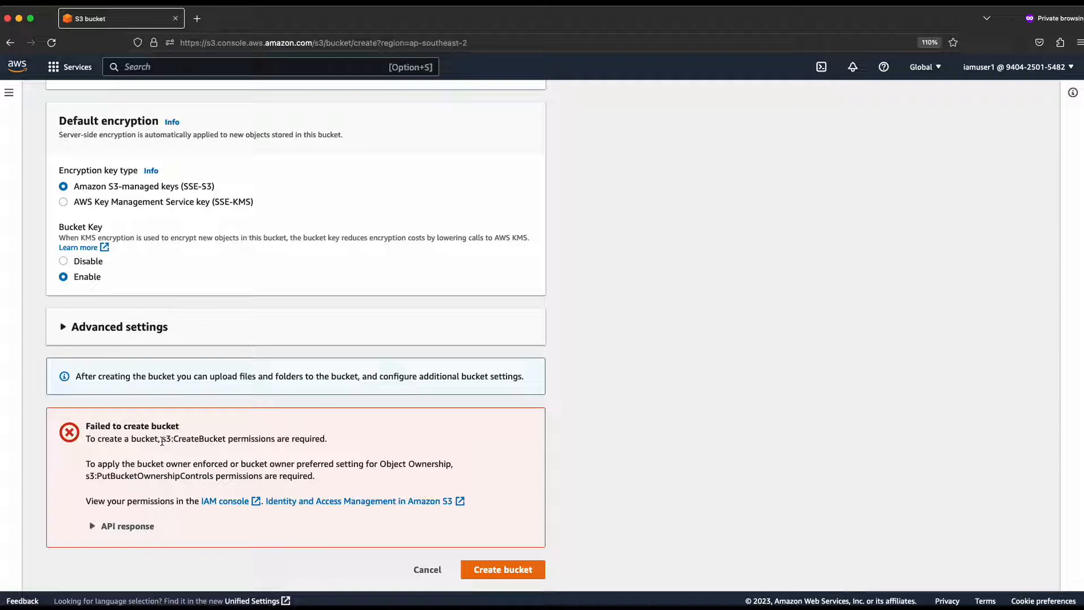
pyautogui.moveTo(162, 440)
pyautogui.mouseDown()
pyautogui.moveTo(224, 440)
pyautogui.moveTo(161, 441)
pyautogui.mouseUp()
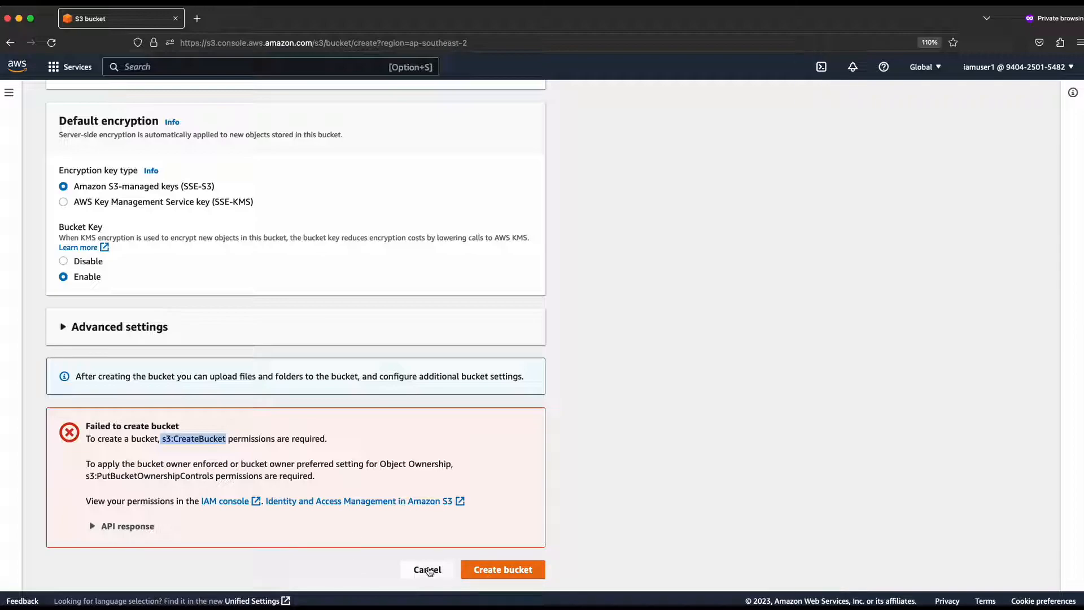
pyautogui.scroll(15, 696, 375)
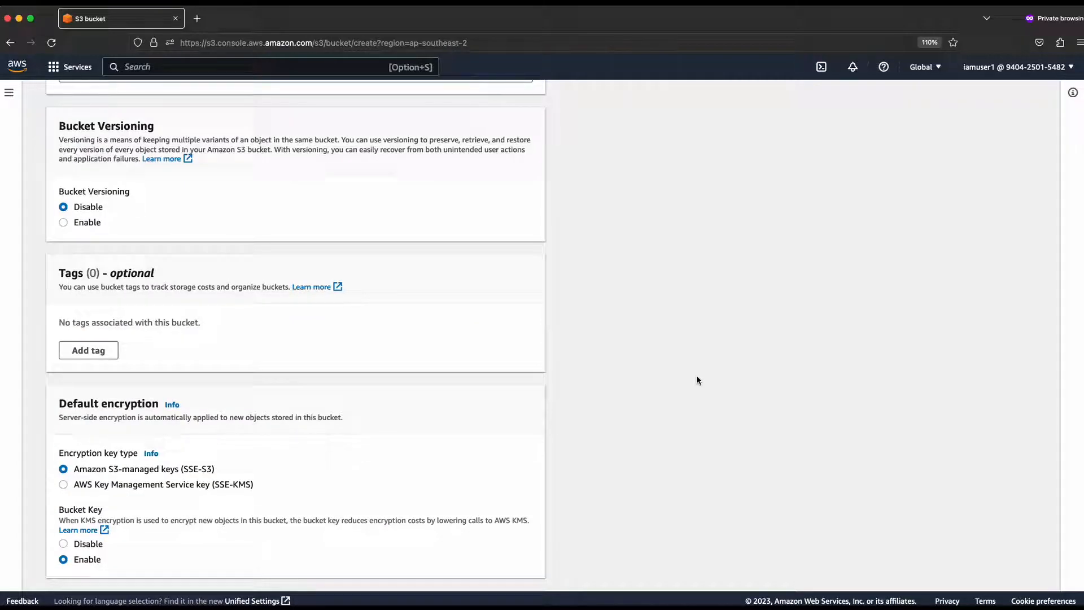
pyautogui.scroll(8, 699, 375)
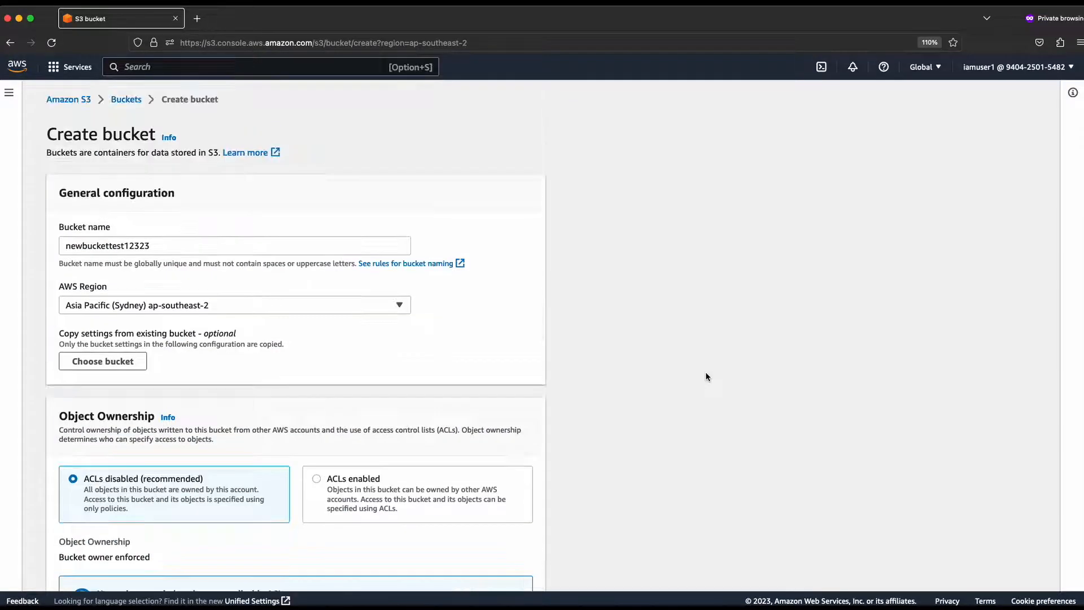
pyautogui.click(134, 101)
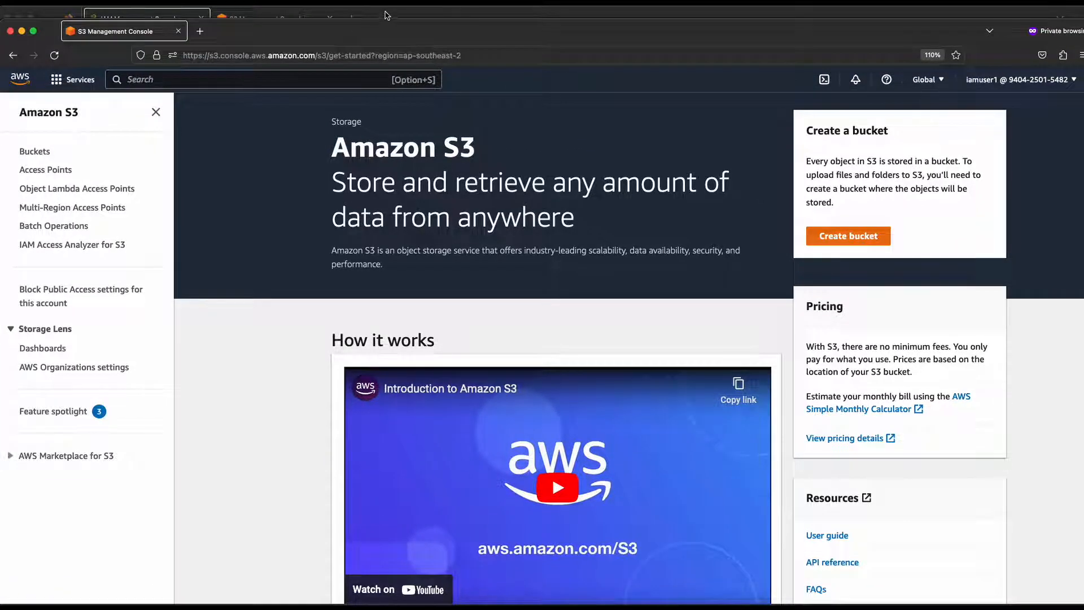
pyautogui.click(387, 16)
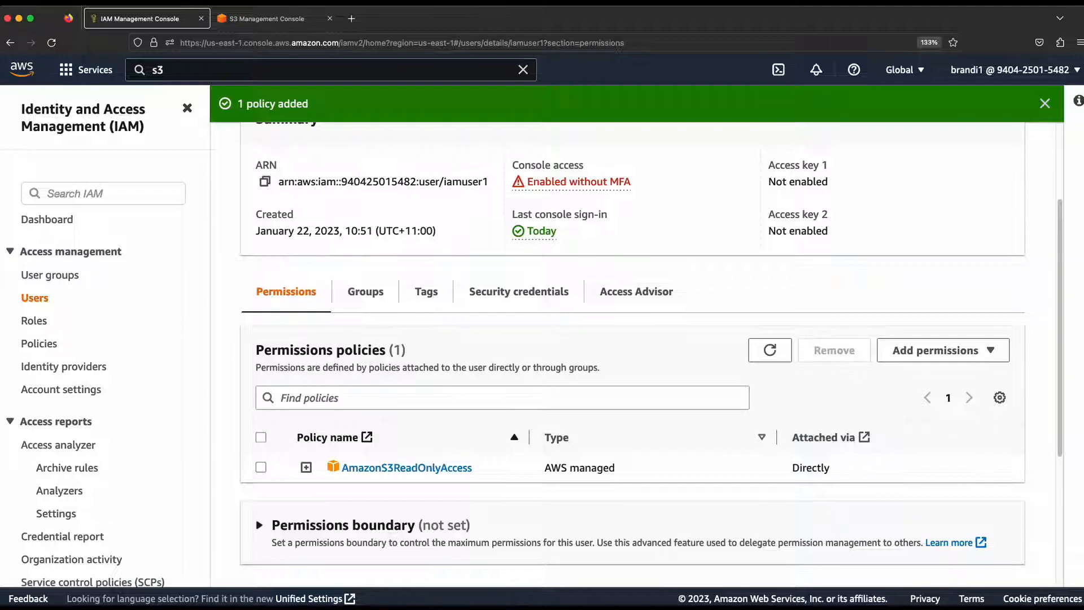
# Refresh iamuser1's S3 bucket list to show nine buckets, including demo-resouce-based-policy-bucket.
pyautogui.scroll(2, 379, 170)
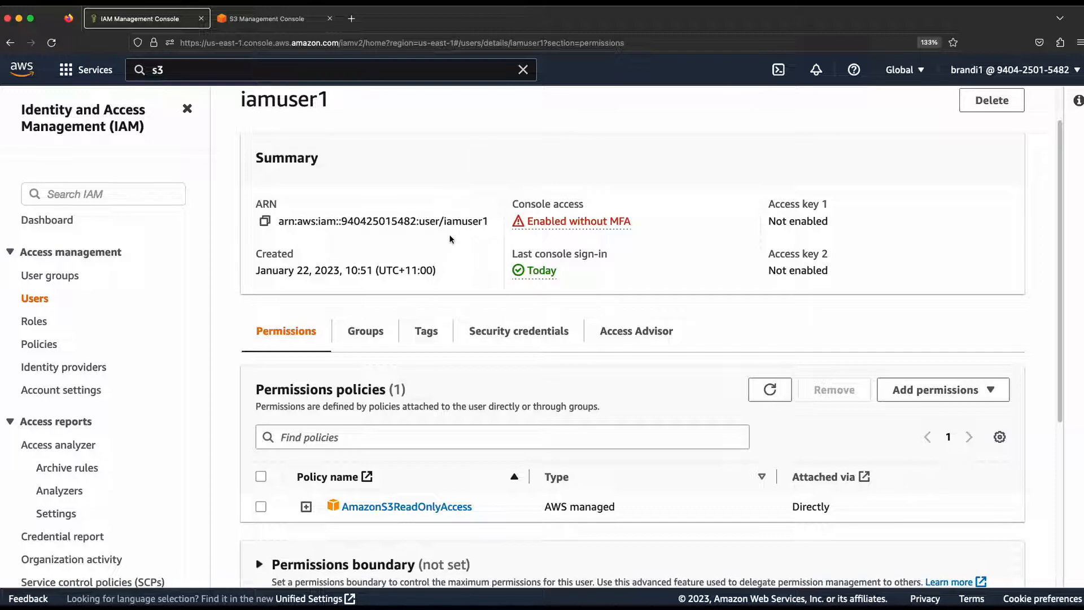
pyautogui.scroll(-1, 440, 271)
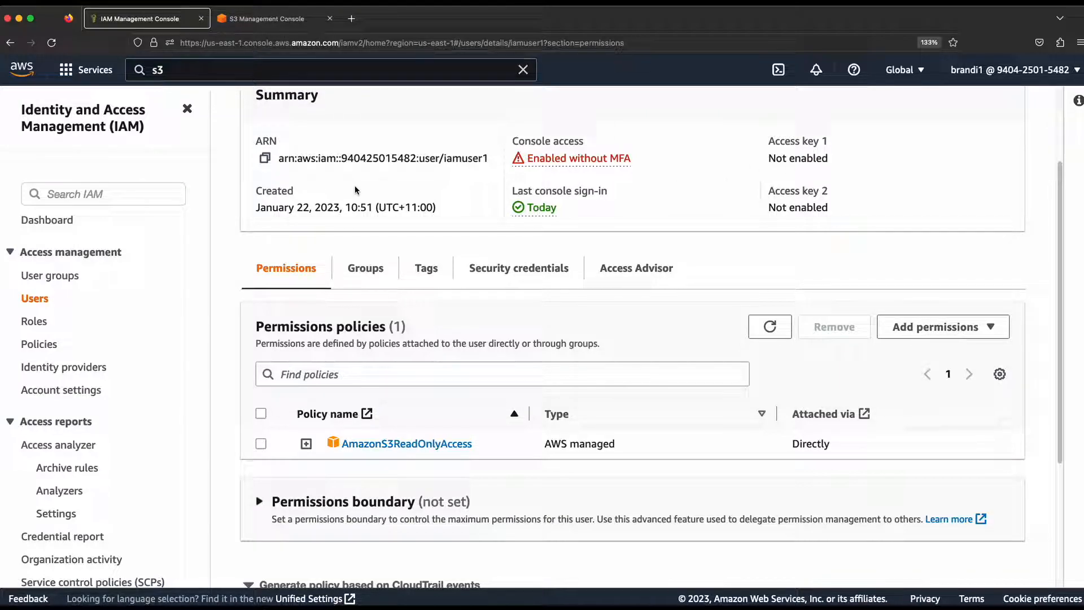
pyautogui.scroll(2, 384, 316)
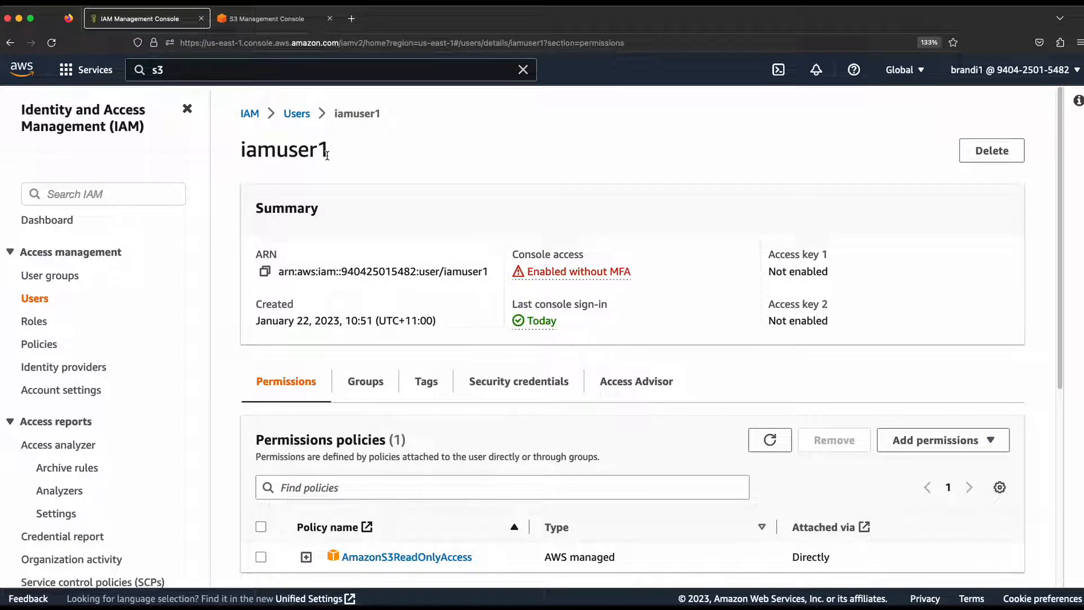
pyautogui.click(269, 20)
pyautogui.click(687, 279)
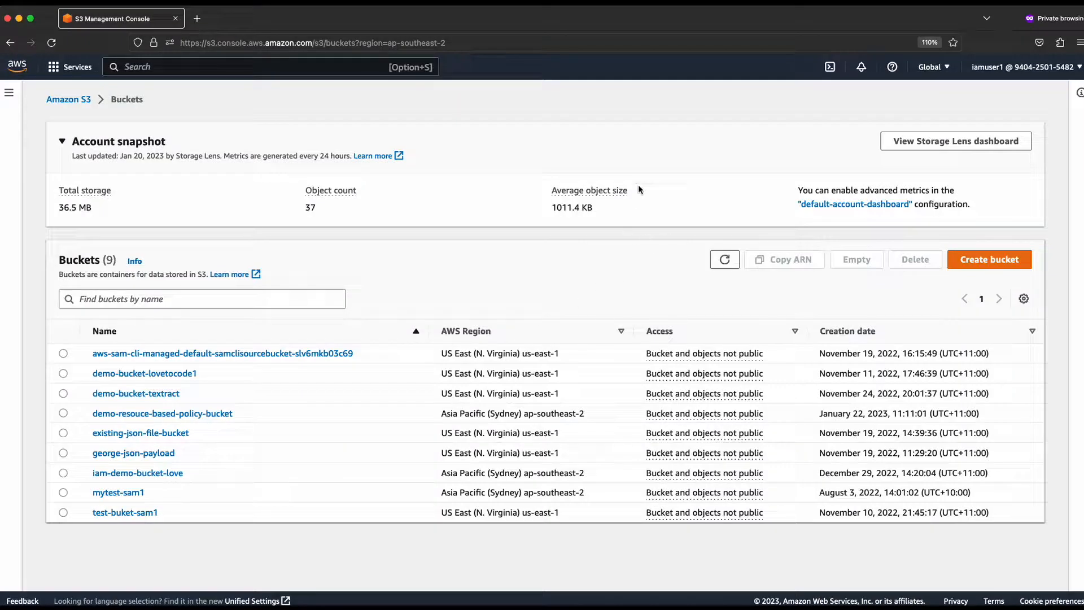
# Collapse Account snapshot, refresh the list, and select demo-resouce-based-policy-bucket.
pyautogui.click(763, 153)
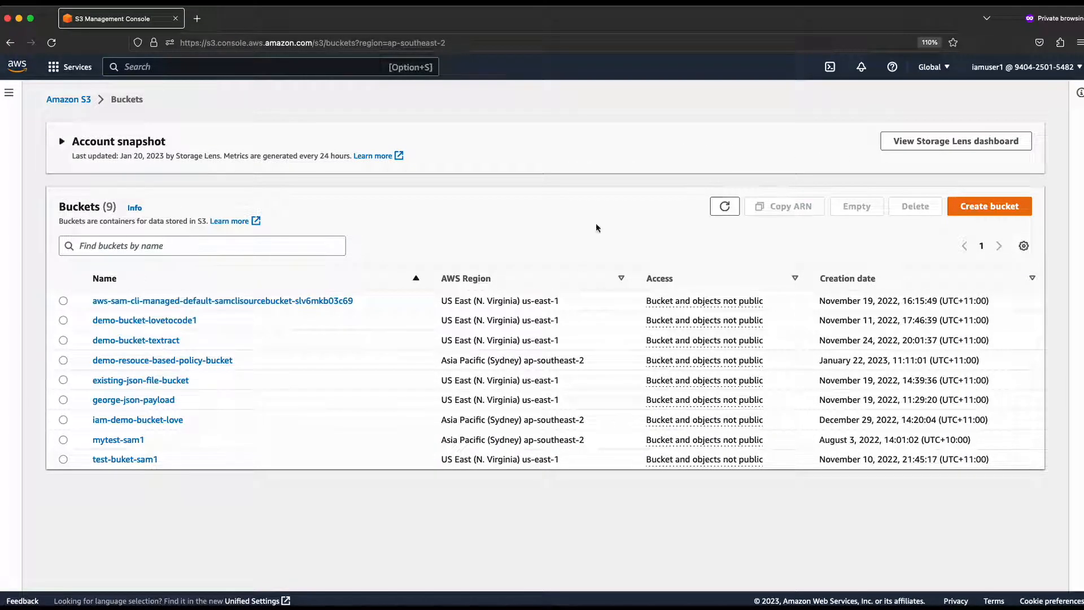
pyautogui.click(728, 206)
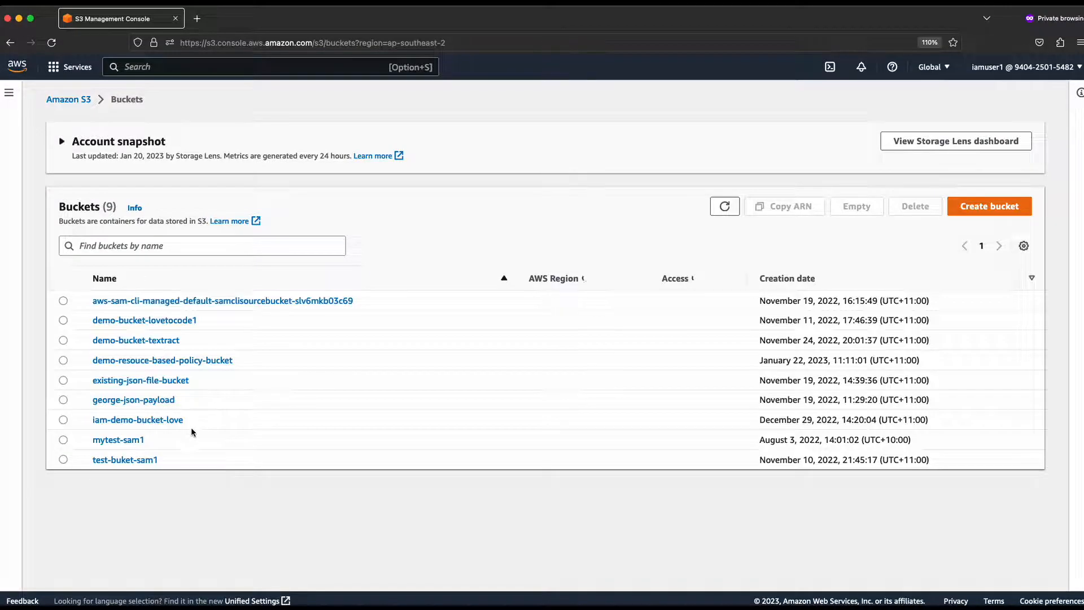
pyautogui.click(63, 360)
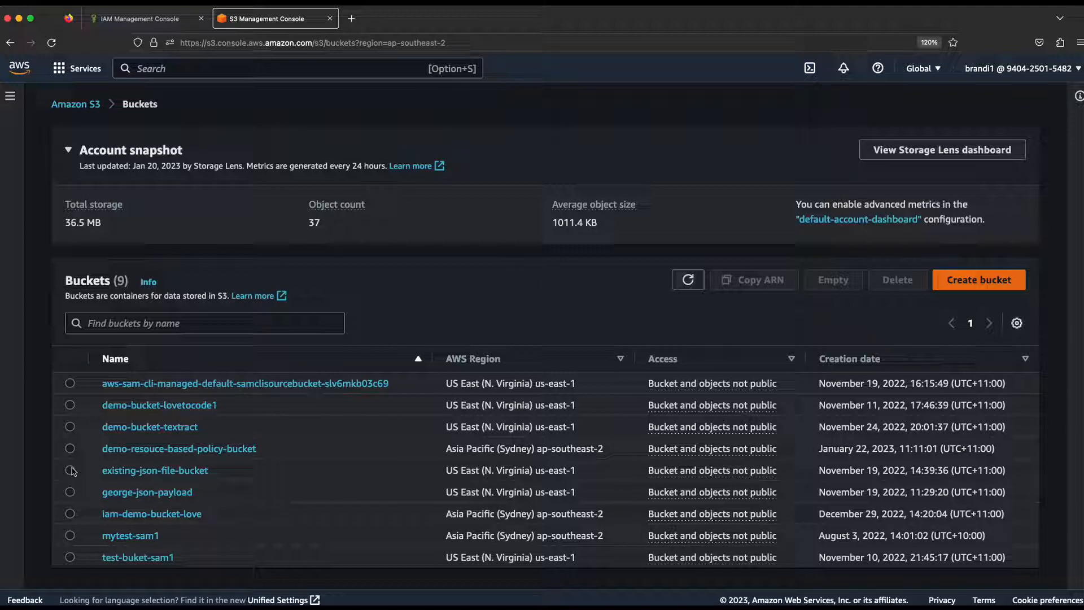
# Select demo-resouce-based-policy-bucket in the administrator's list and switch to VS Code.
pyautogui.click(70, 449)
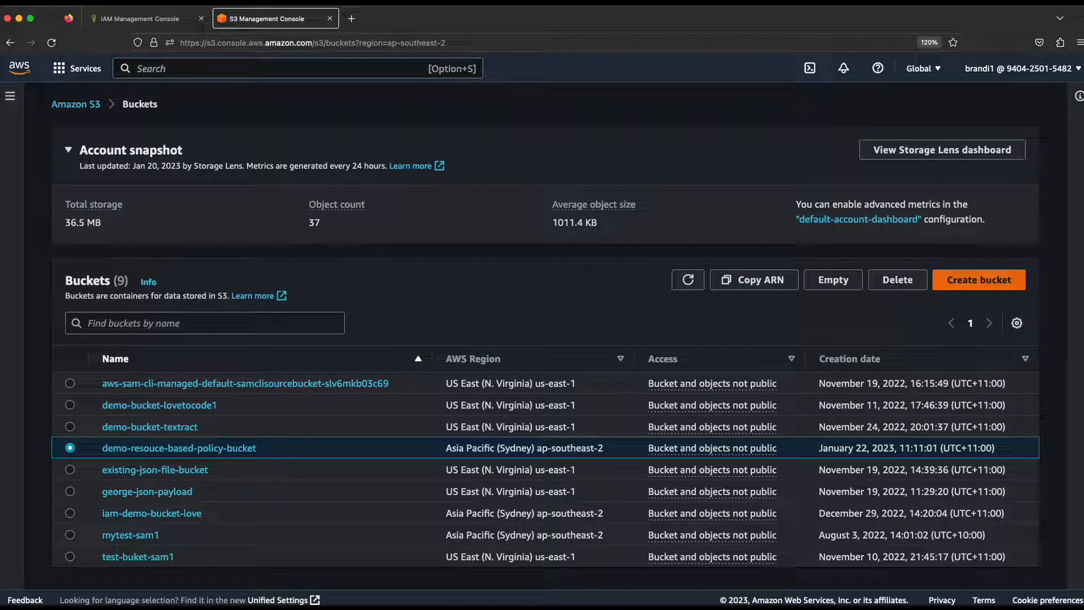
pyautogui.press('super+Tab')
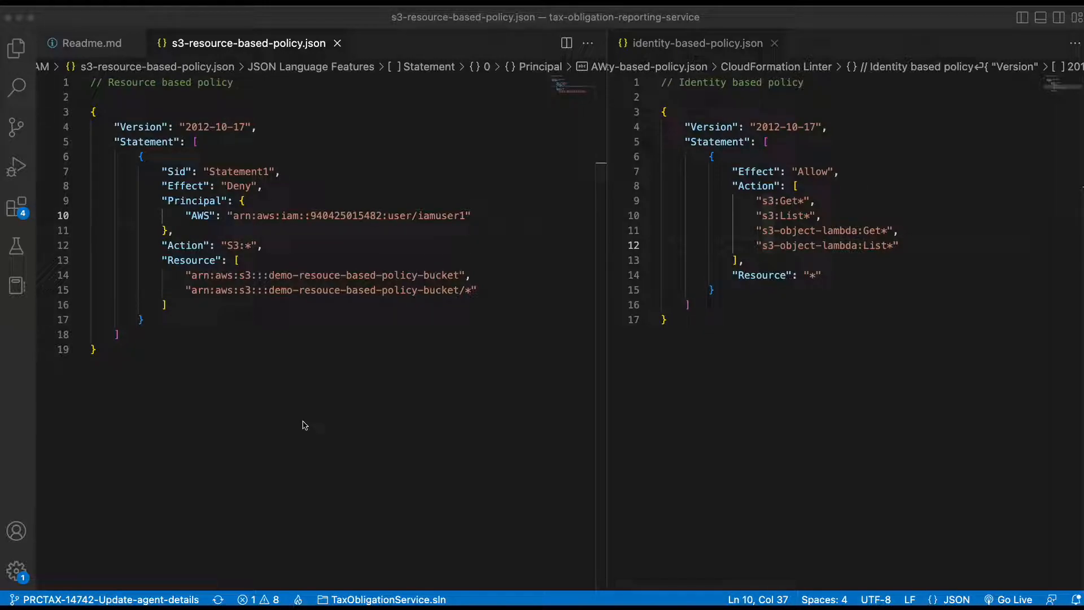
# Highlight the iamuser1 Principal and the bucket Resource in s3-resource-based-policy.json.
pyautogui.click(191, 201)
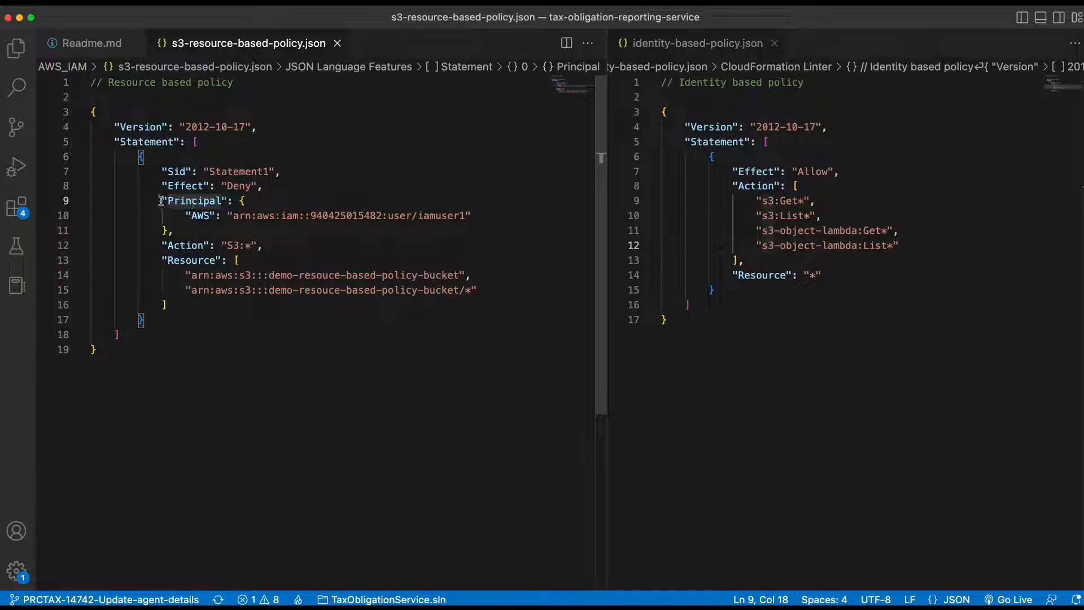
pyautogui.moveTo(161, 201); pyautogui.dragTo(179, 229)
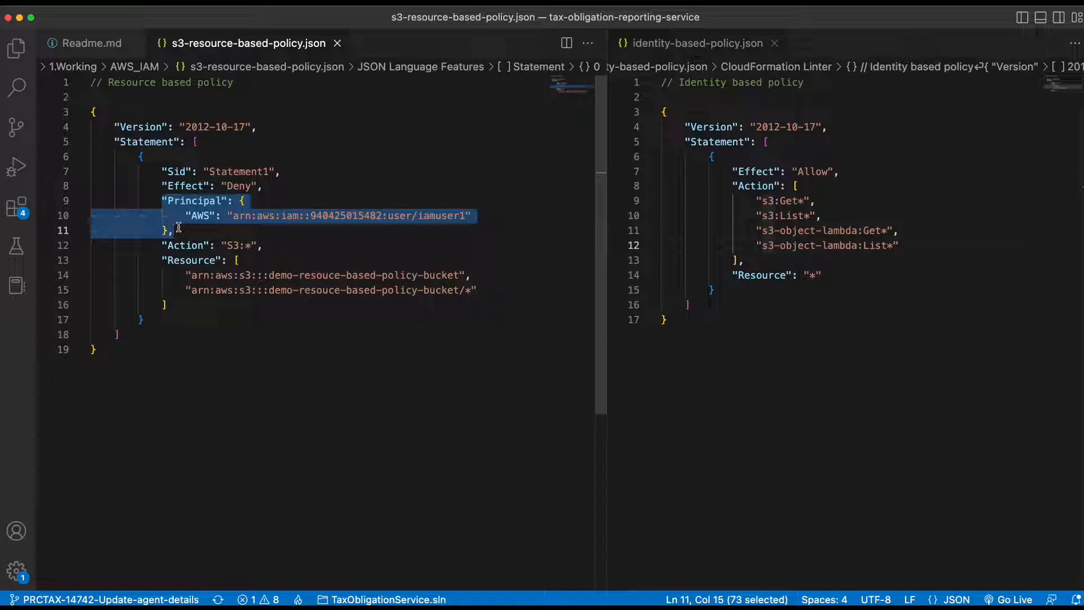
pyautogui.click(275, 226)
pyautogui.click(440, 216)
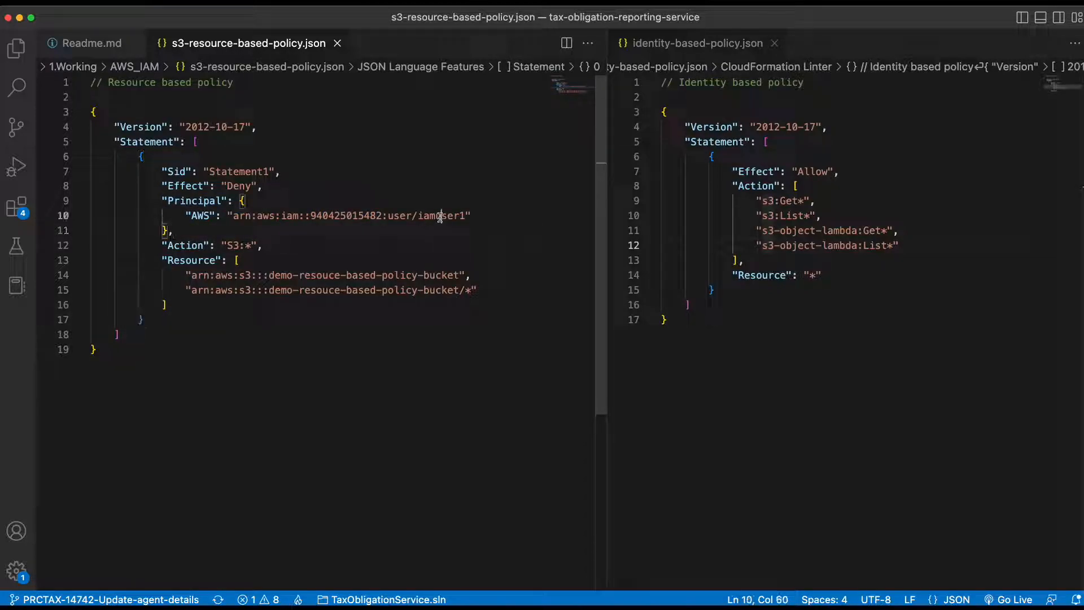
pyautogui.moveTo(460, 275); pyautogui.dragTo(269, 275)
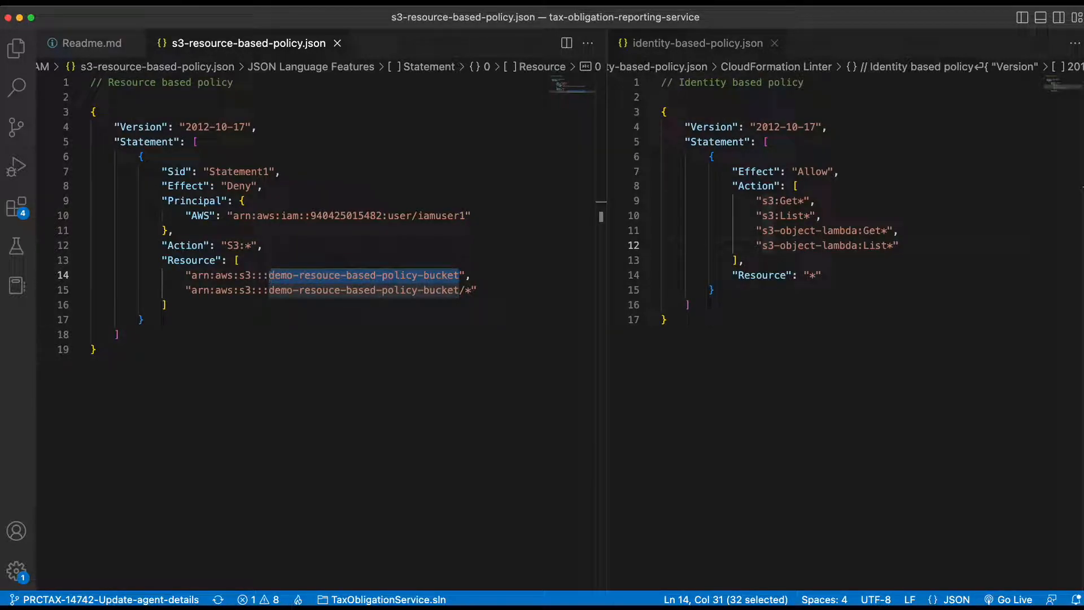
pyautogui.press('super+Tab')
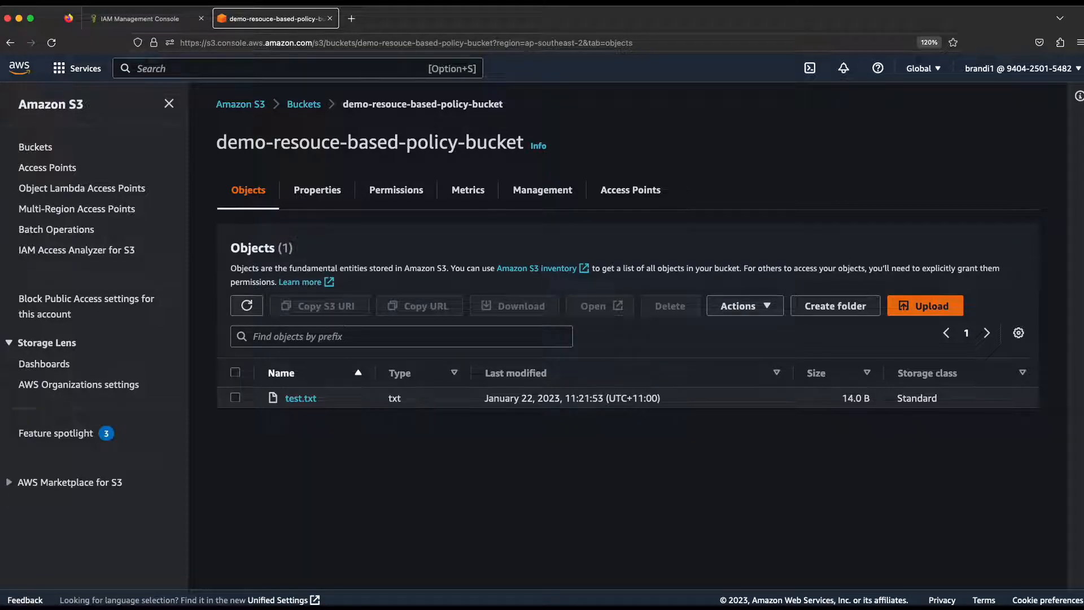
pyautogui.press('super+grave')
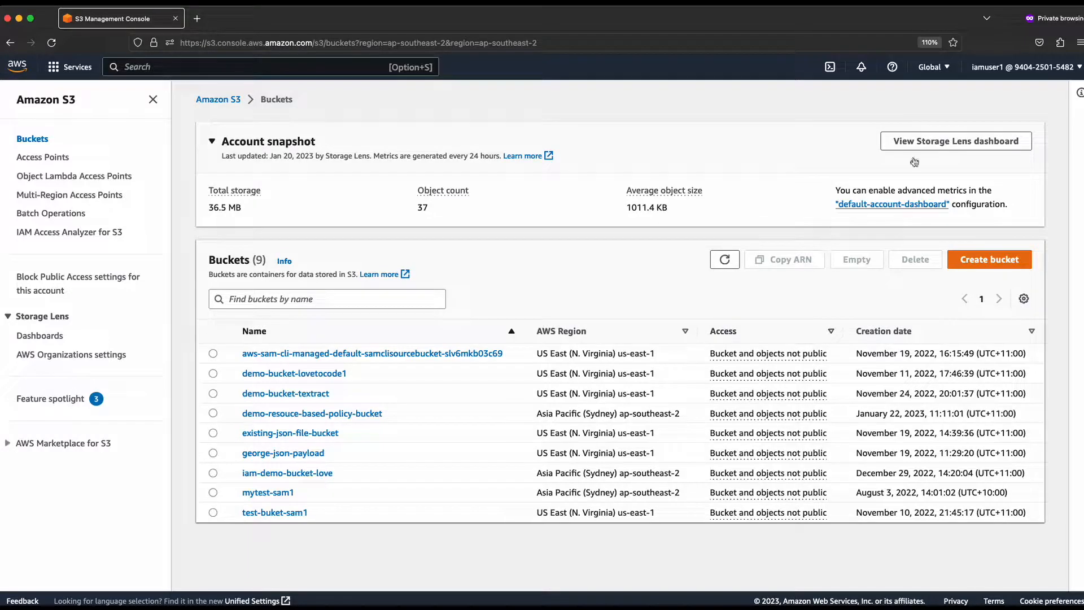
pyautogui.click(312, 416)
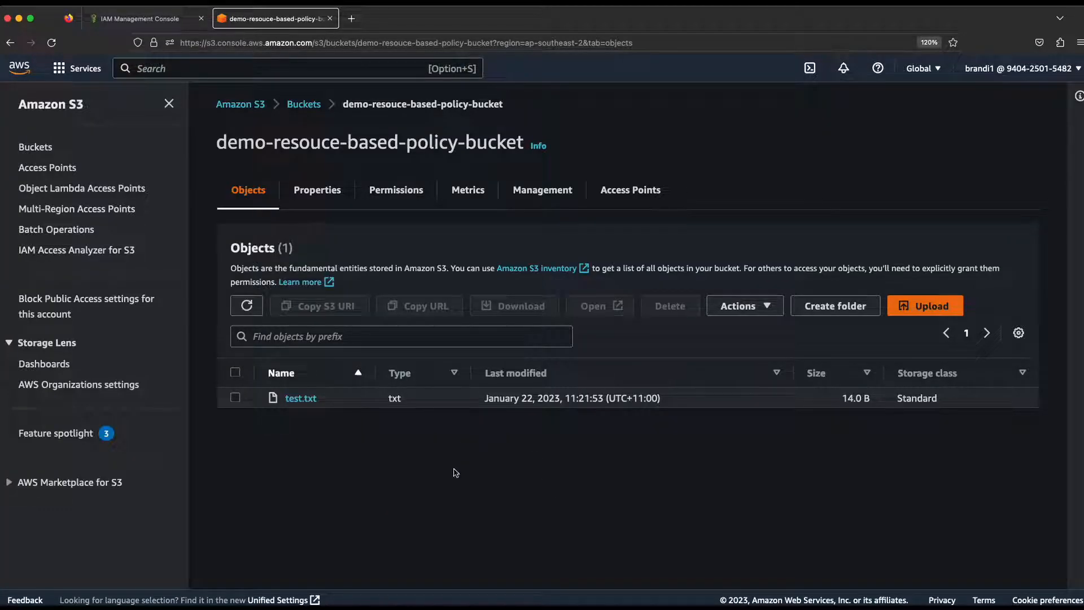
# Open the bucket's Permissions tab and select the policy JSON lines 3–19 in VS Code.
pyautogui.click(389, 194)
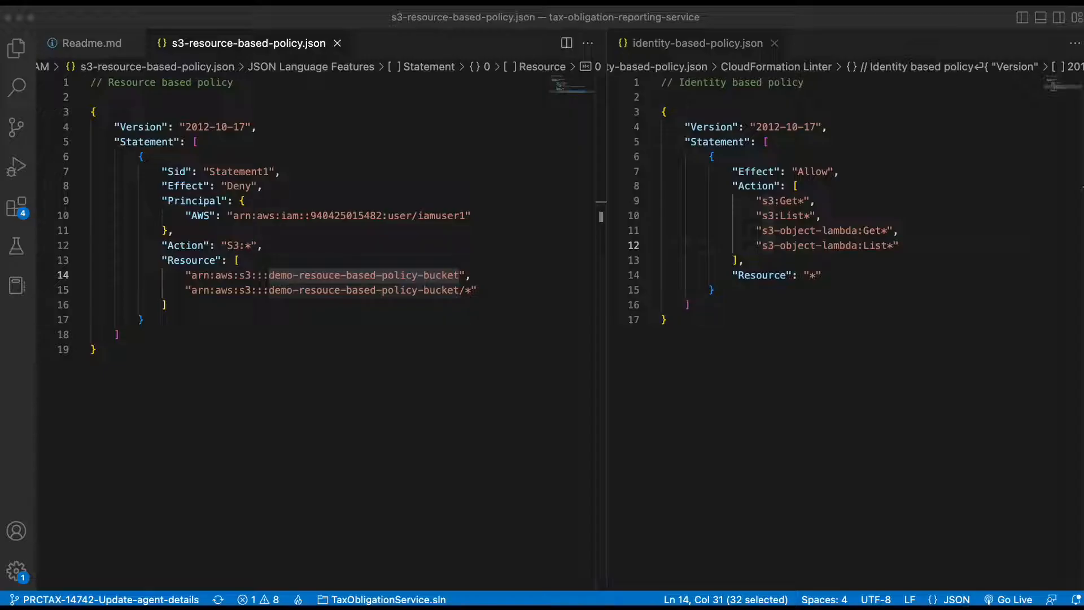
pyautogui.moveTo(126, 387); pyautogui.dragTo(66, 108)
pyautogui.press('super+c')
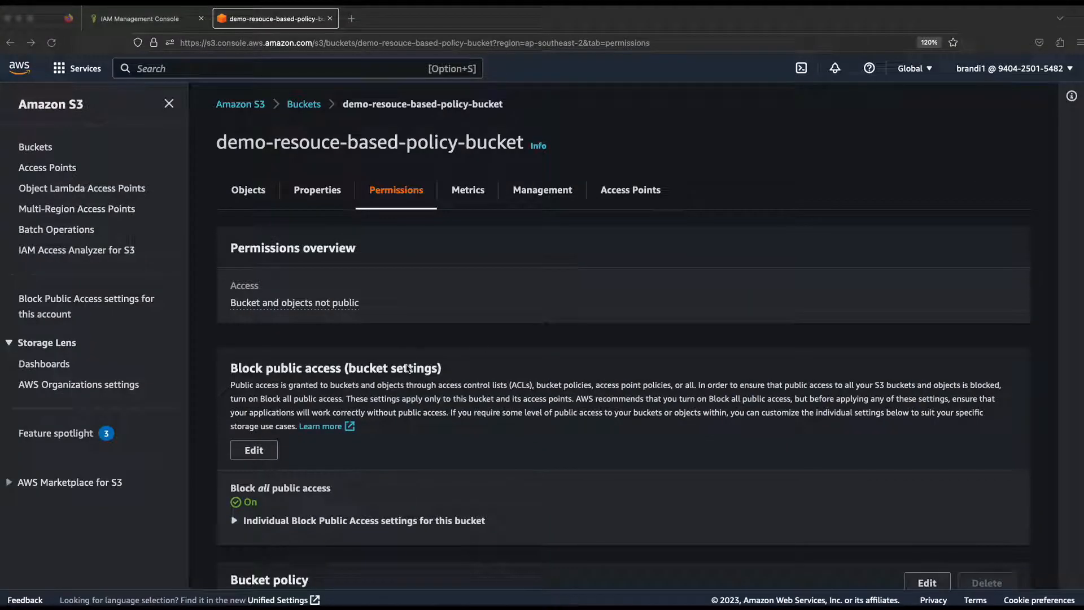
# Paste the Deny-iamuser1 JSON as the bucket policy, save it, and return to Buckets.
pyautogui.scroll(-6, 418, 264)
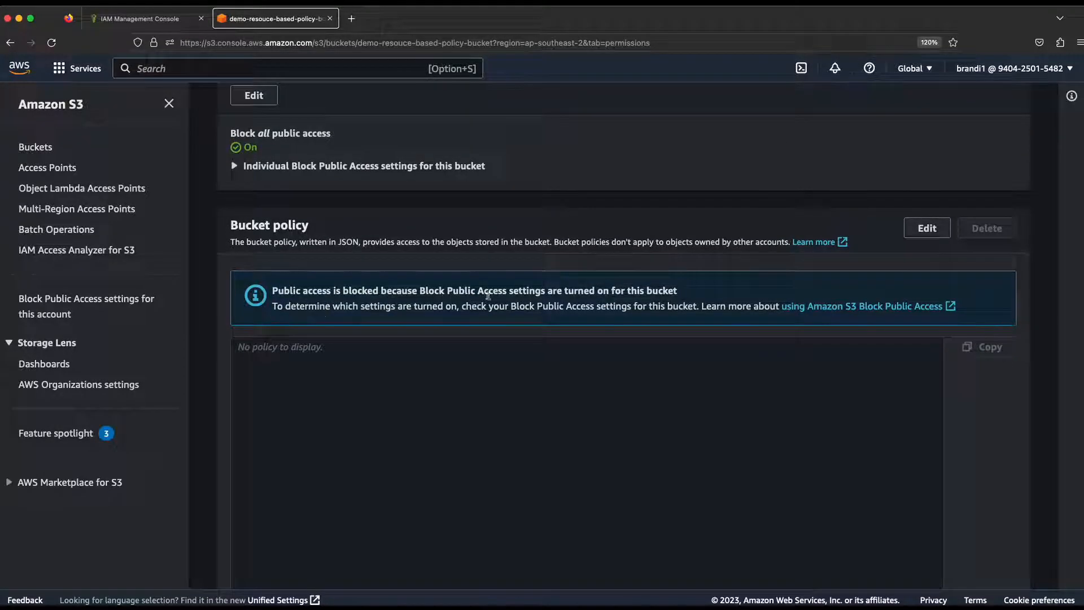
pyautogui.click(927, 227)
pyautogui.click(423, 431)
pyautogui.press('super+v')
pyautogui.scroll(-2, 488, 421)
pyautogui.scroll(-4, 490, 421)
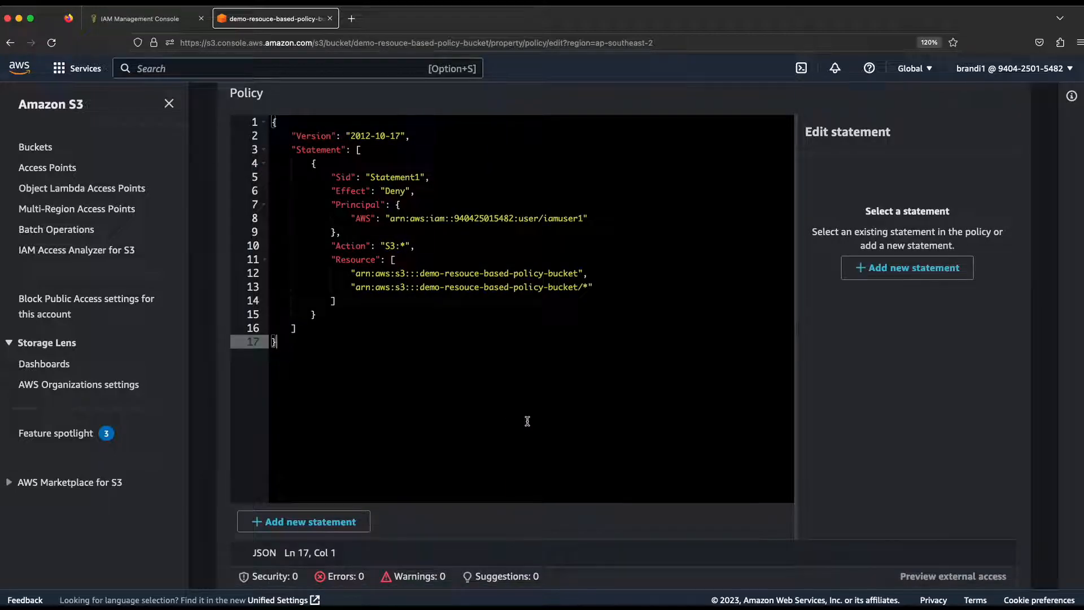
pyautogui.click(949, 564)
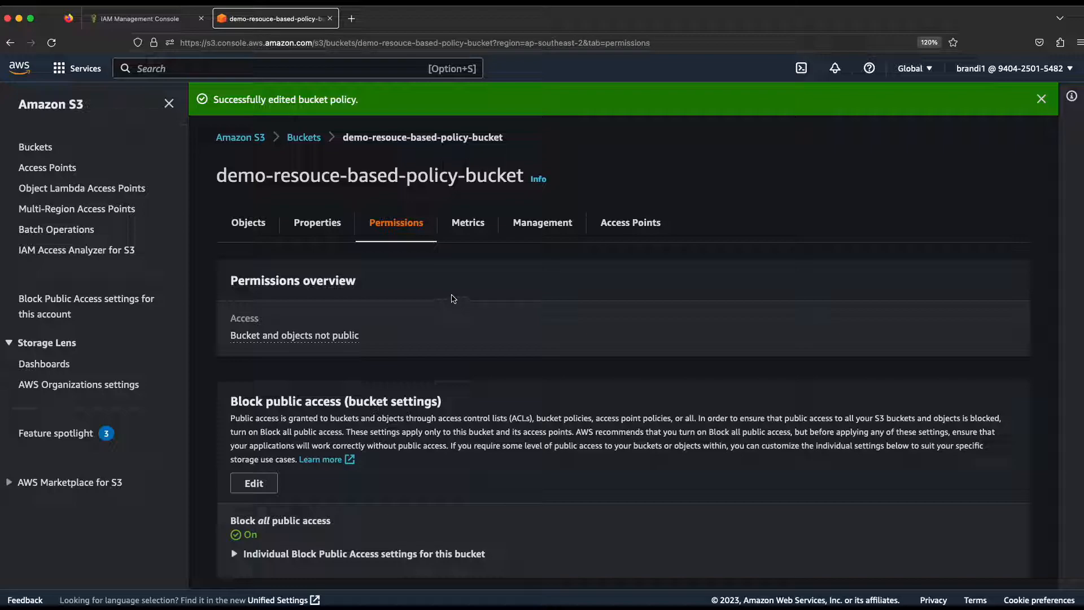
pyautogui.click(305, 138)
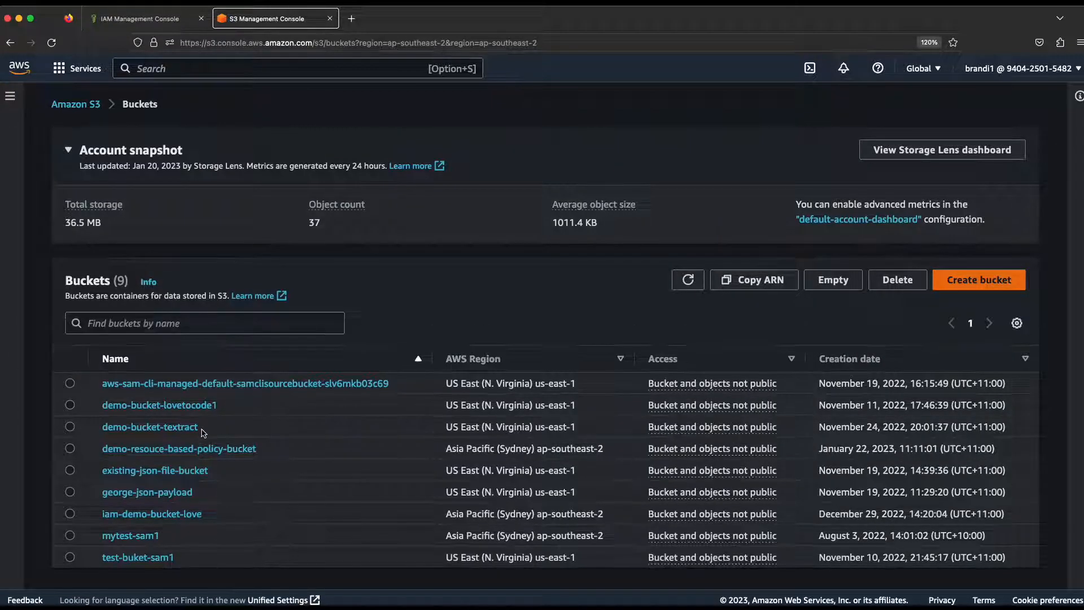
# As iamuser1, confirm demo-resouce-based-policy-bucket denies listing objects while mytest-sam1 still opens.
pyautogui.click(223, 453)
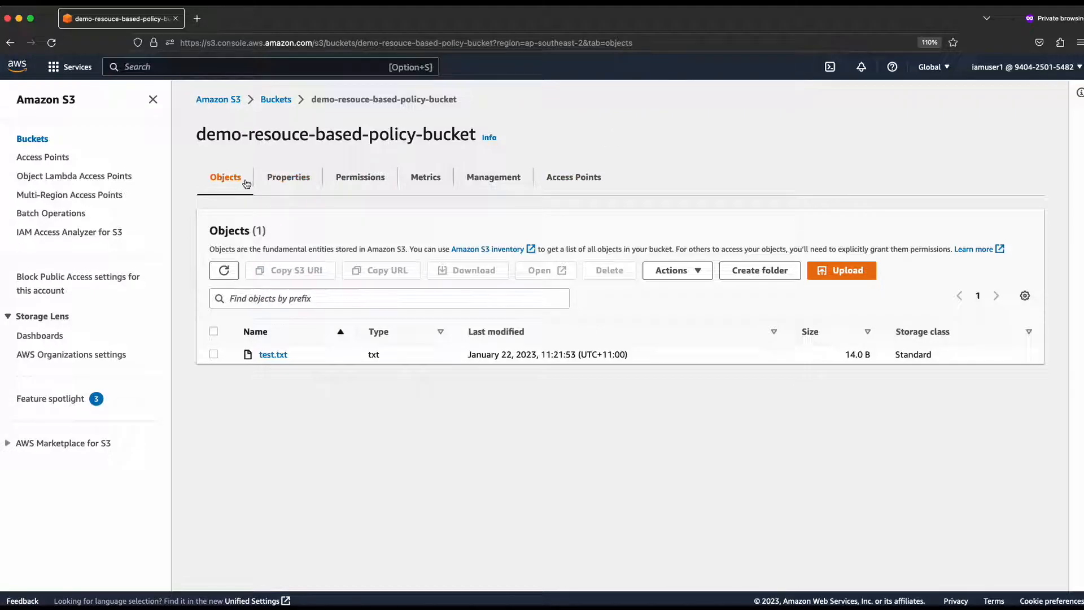
pyautogui.click(283, 99)
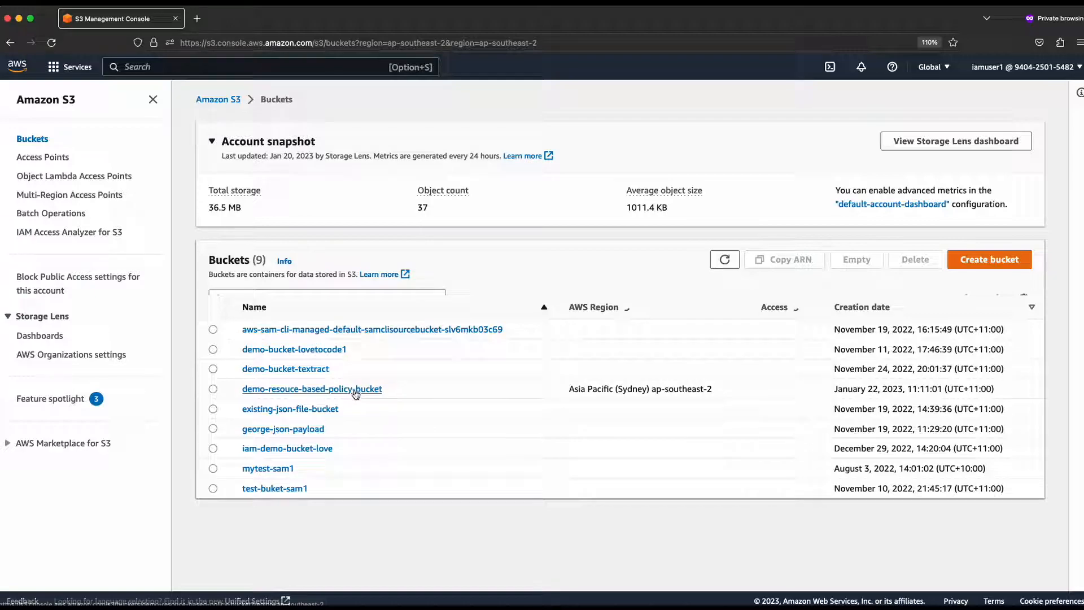
pyautogui.click(356, 389)
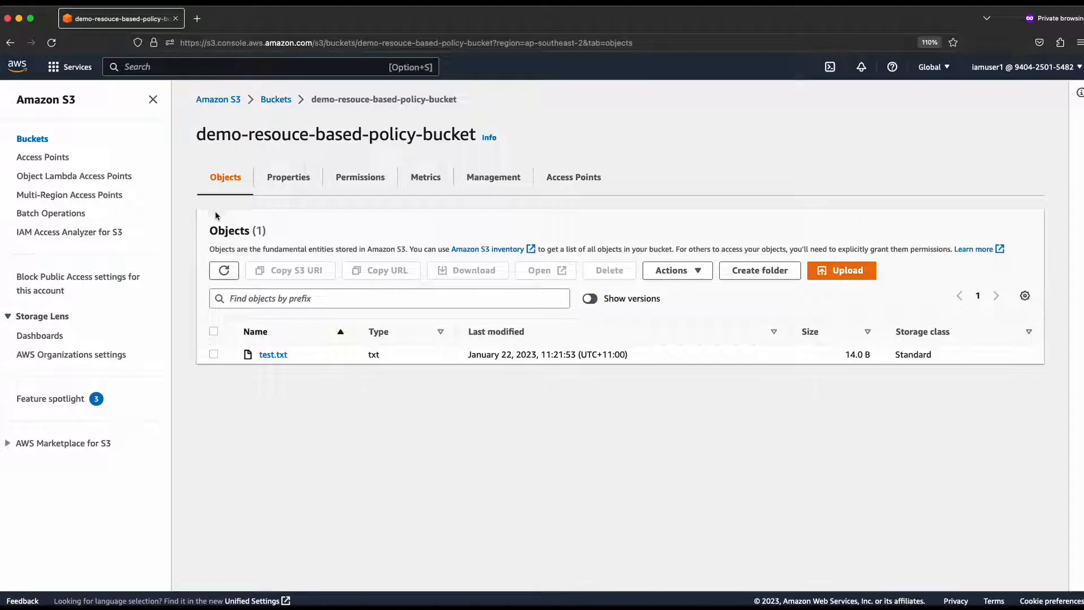
pyautogui.click(223, 272)
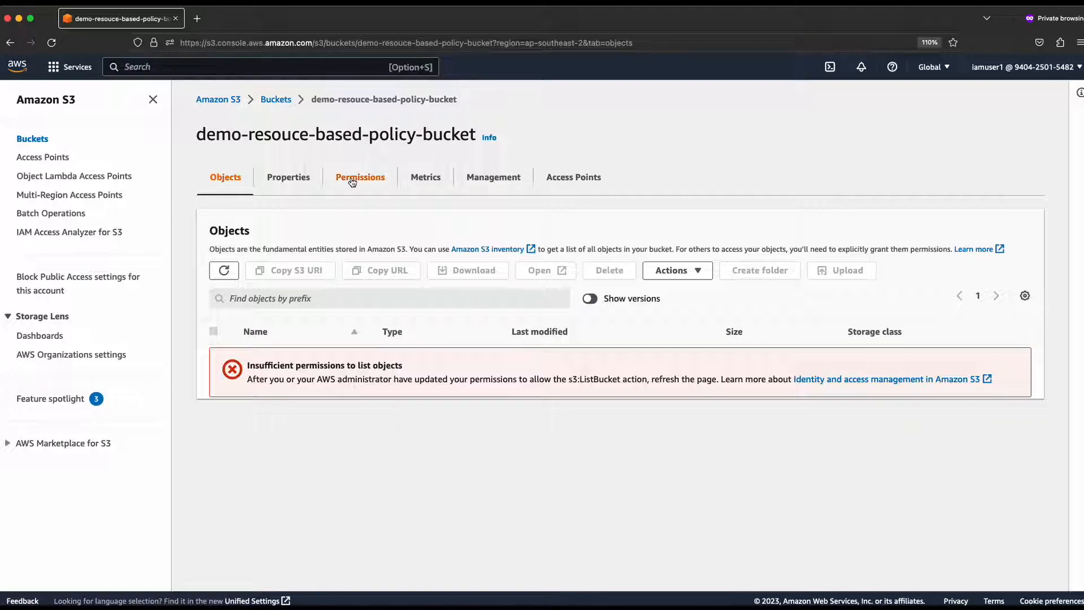
pyautogui.click(276, 101)
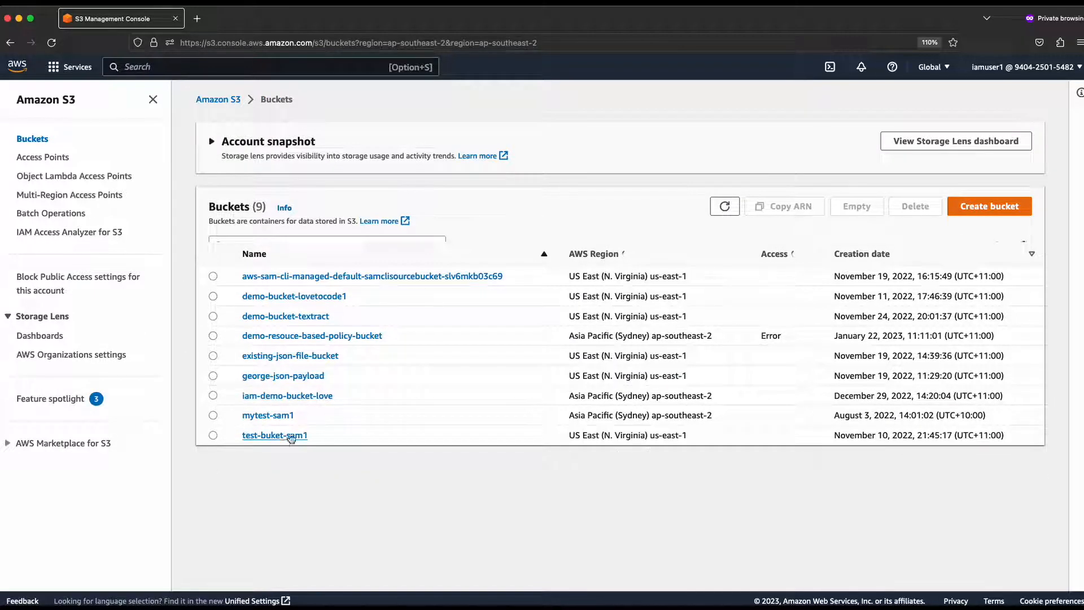
pyautogui.click(269, 472)
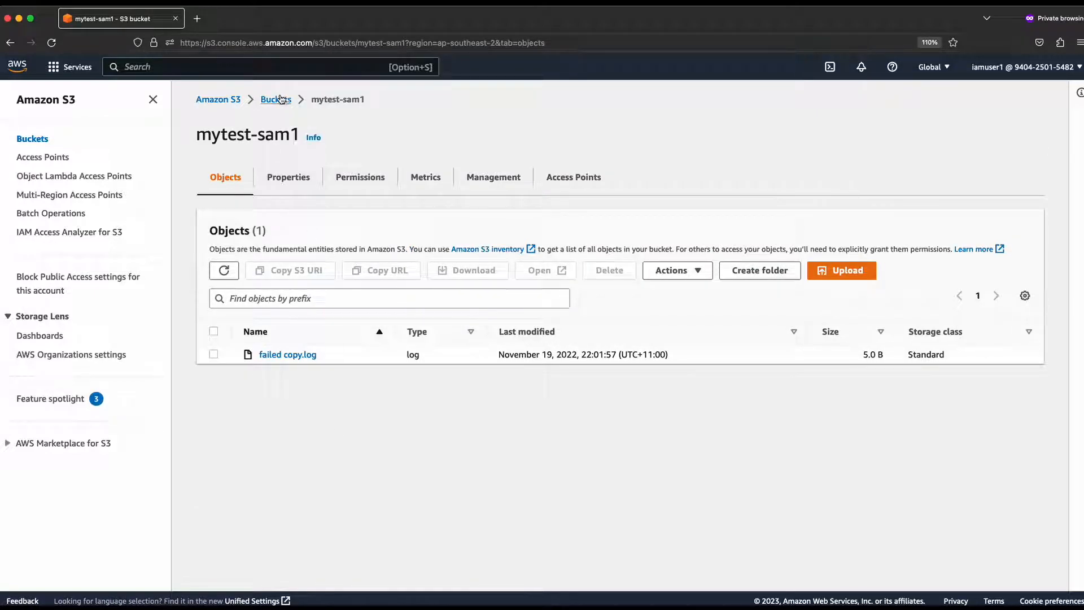
pyautogui.click(280, 100)
pyautogui.click(351, 362)
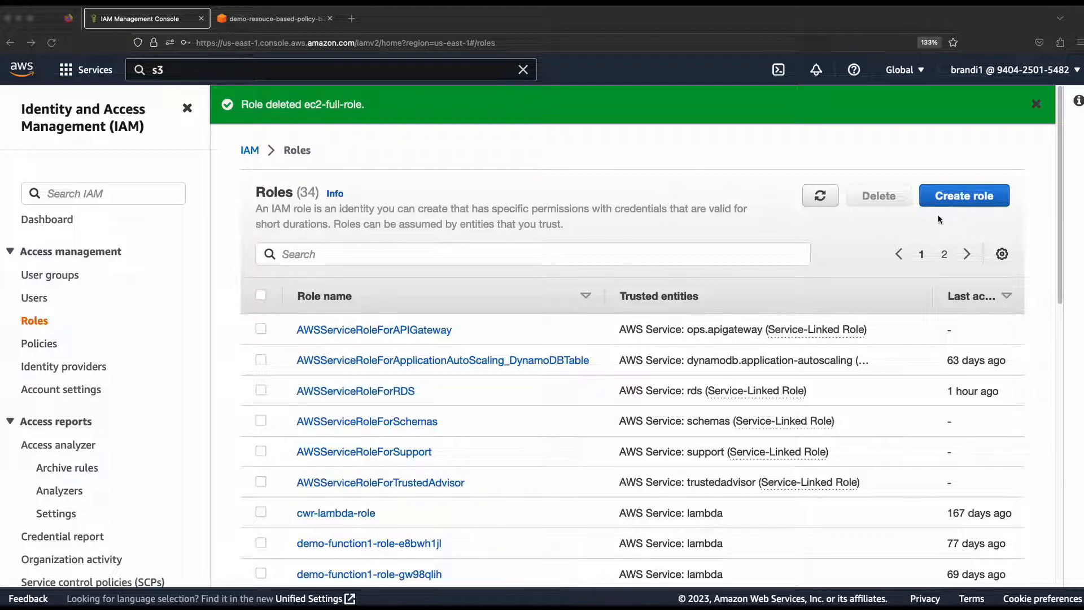
# Create a role with trusted entity AWS service and use case EC2, reaching Add permissions.
pyautogui.click(962, 197)
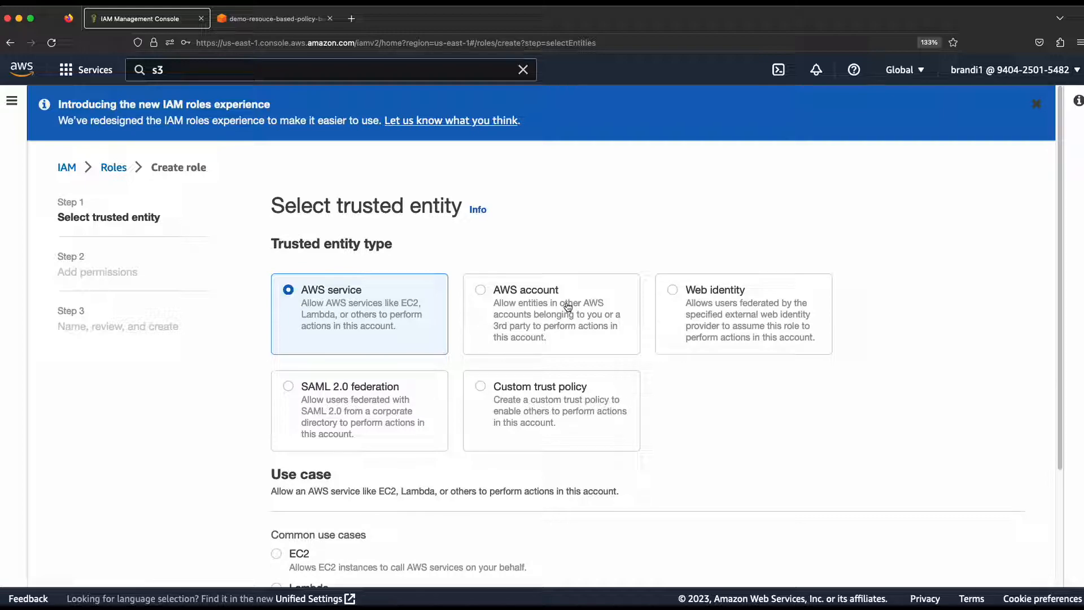
pyautogui.click(550, 317)
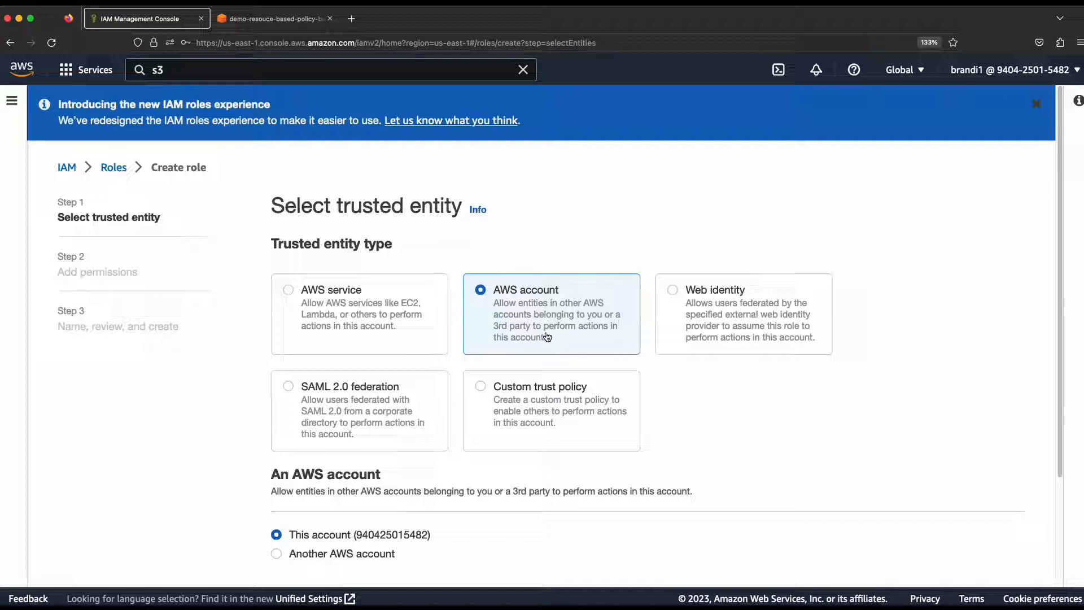
pyautogui.click(697, 300)
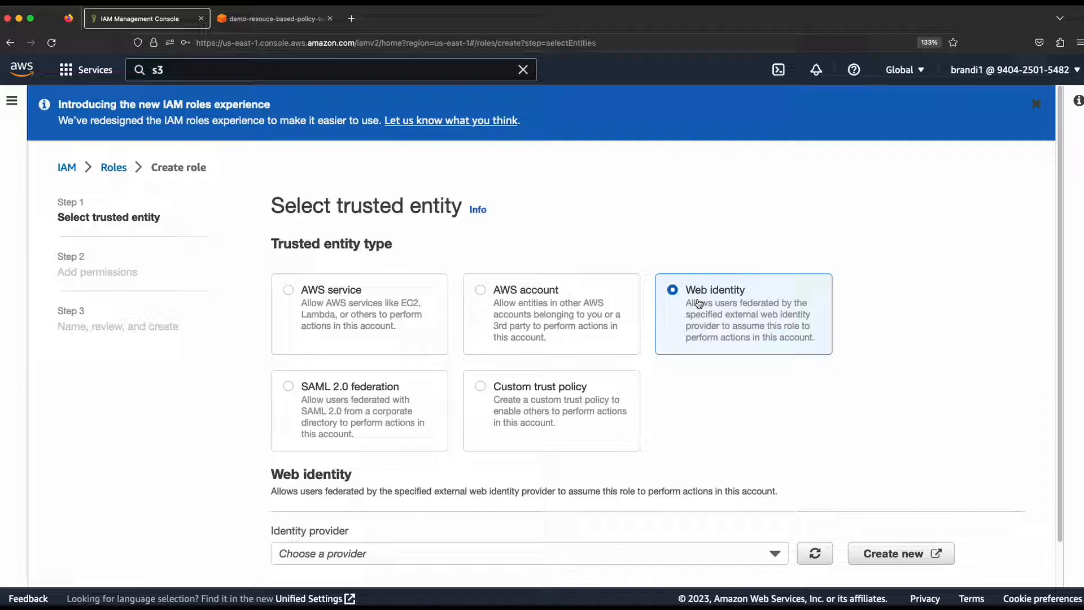
pyautogui.click(353, 303)
pyautogui.scroll(-2, 181, 351)
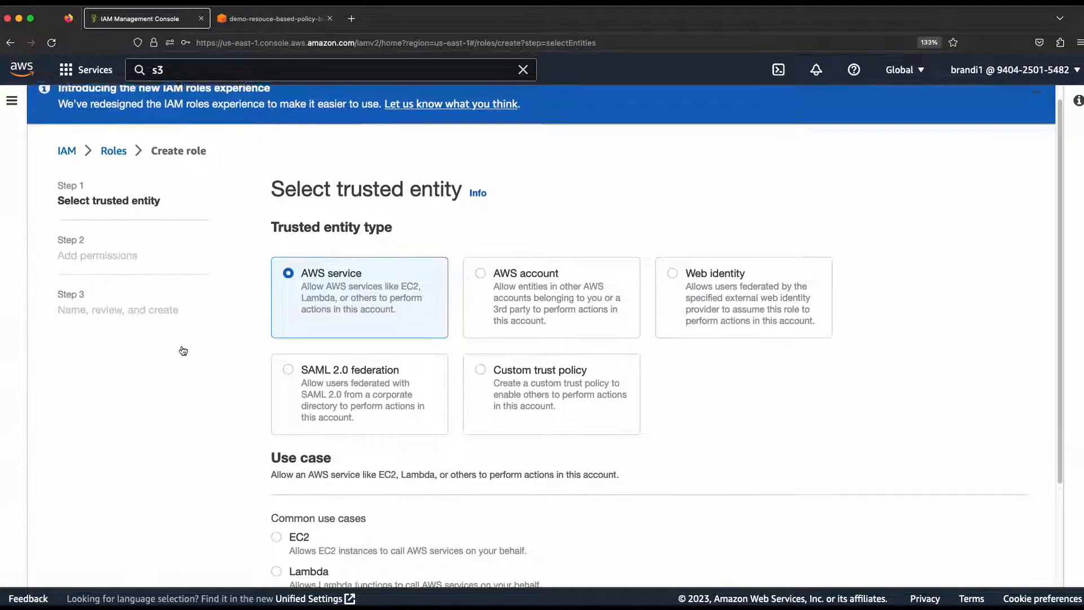
pyautogui.scroll(-3, 272, 342)
pyautogui.click(282, 416)
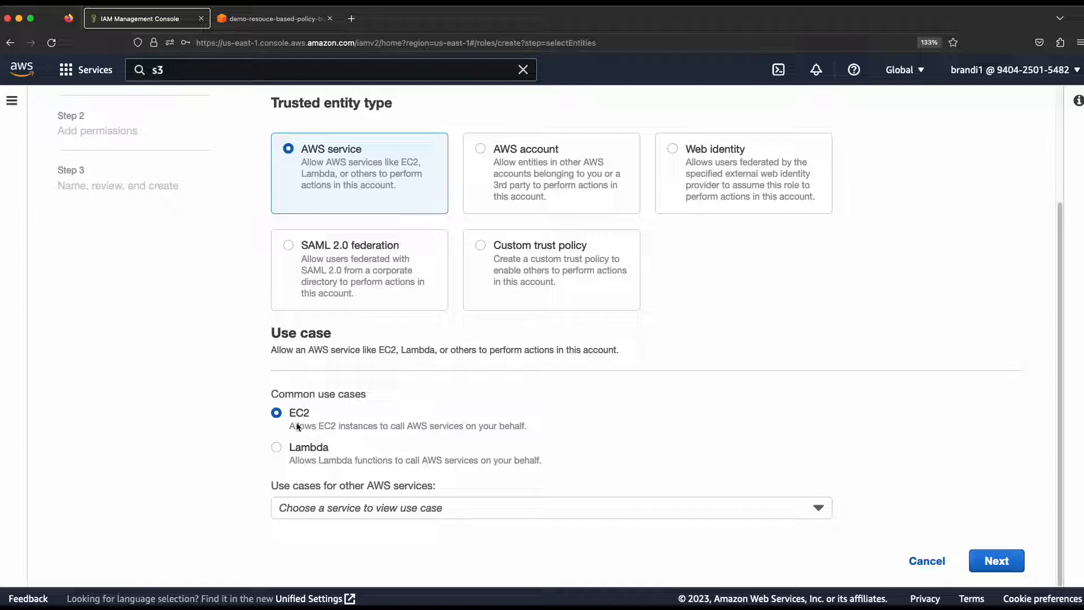
pyautogui.click(1000, 561)
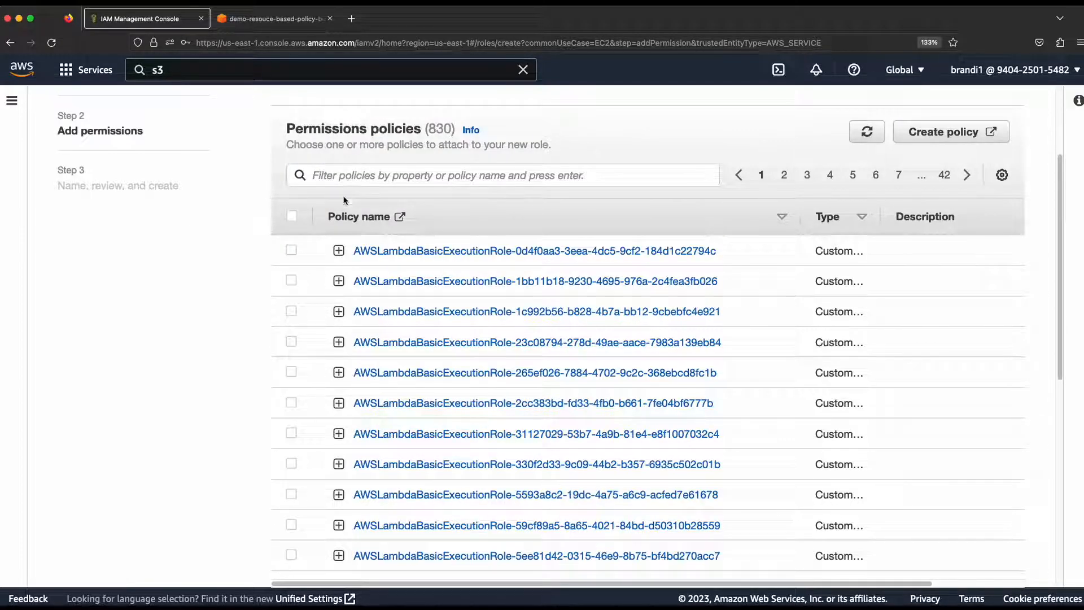
# Filter the policies by 's3' and select AmazonS3FullAccess.
pyautogui.scroll(3, 342, 202)
pyautogui.click(359, 317)
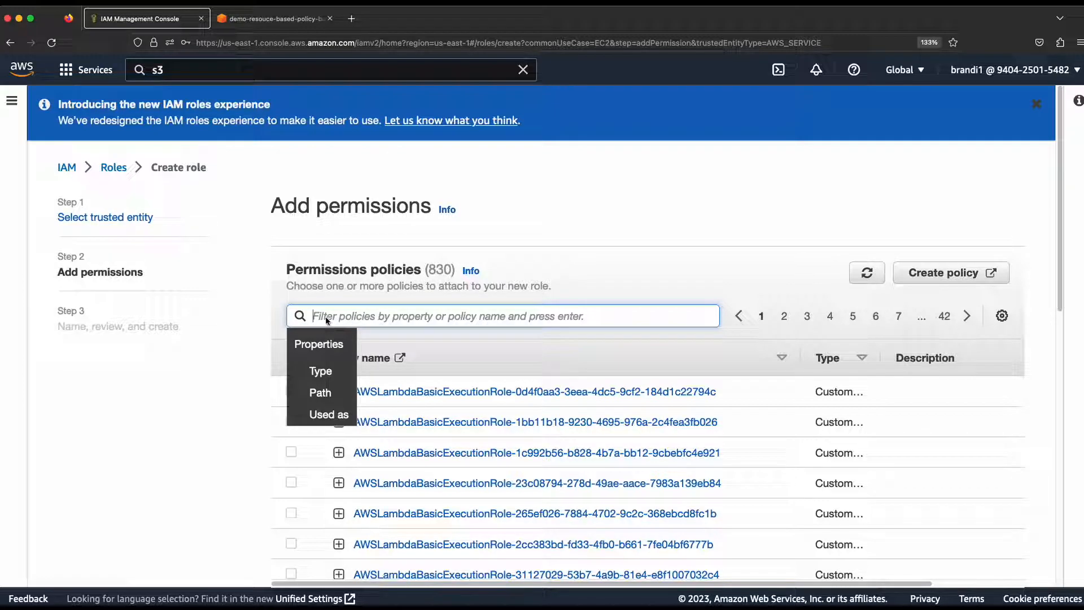
pyautogui.write('ss')
pyautogui.press('BackSpace')
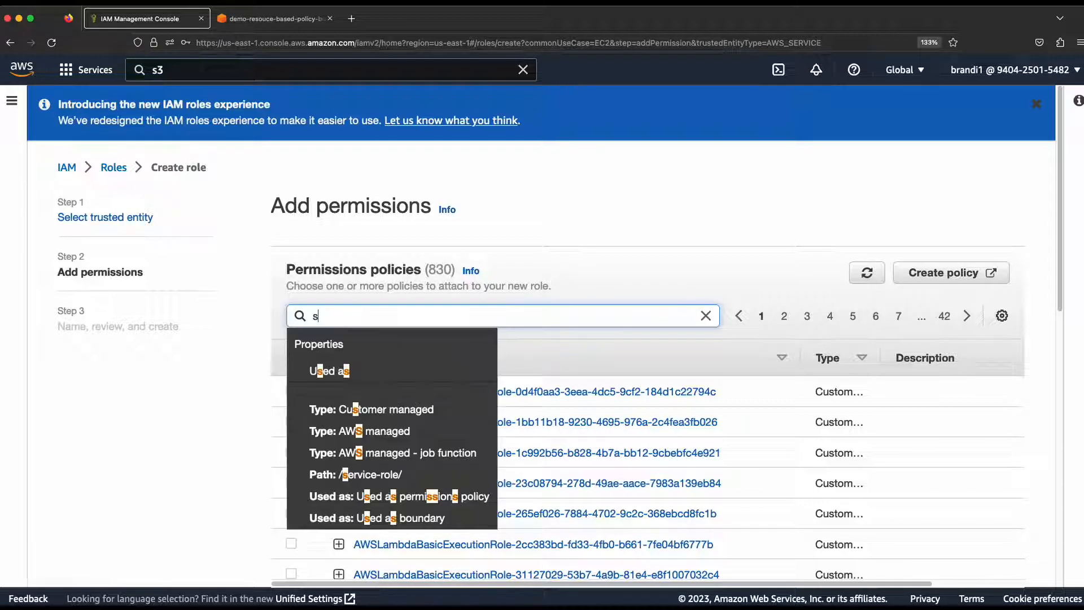
pyautogui.write('3')
pyautogui.press('Return')
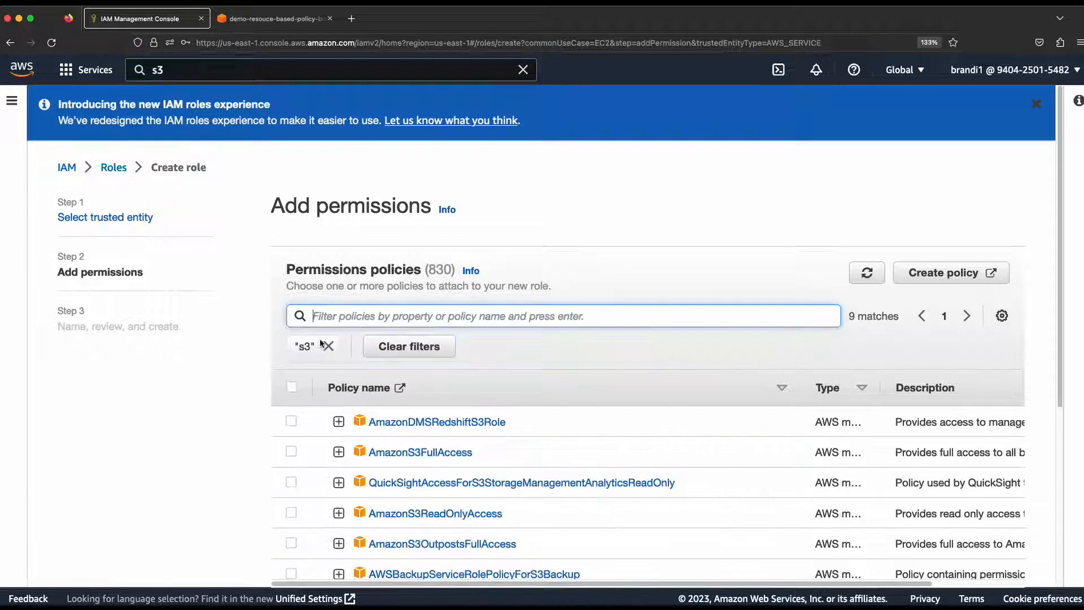
pyautogui.click(291, 452)
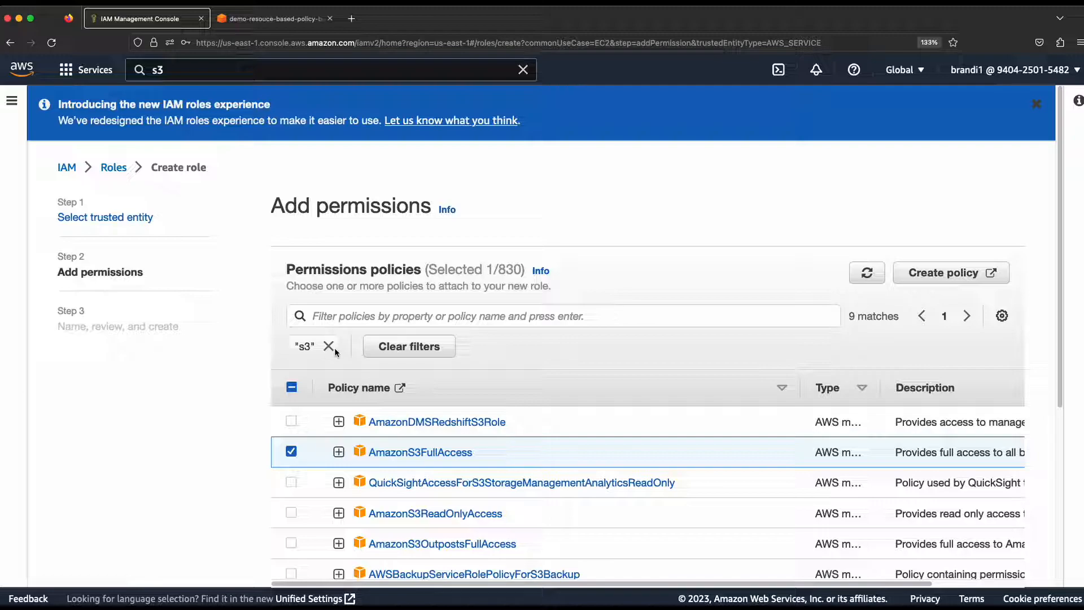
# Filter by 'dynamo', also select AmazonDynamoDBFullAccess, and continue to the review step.
pyautogui.click(332, 349)
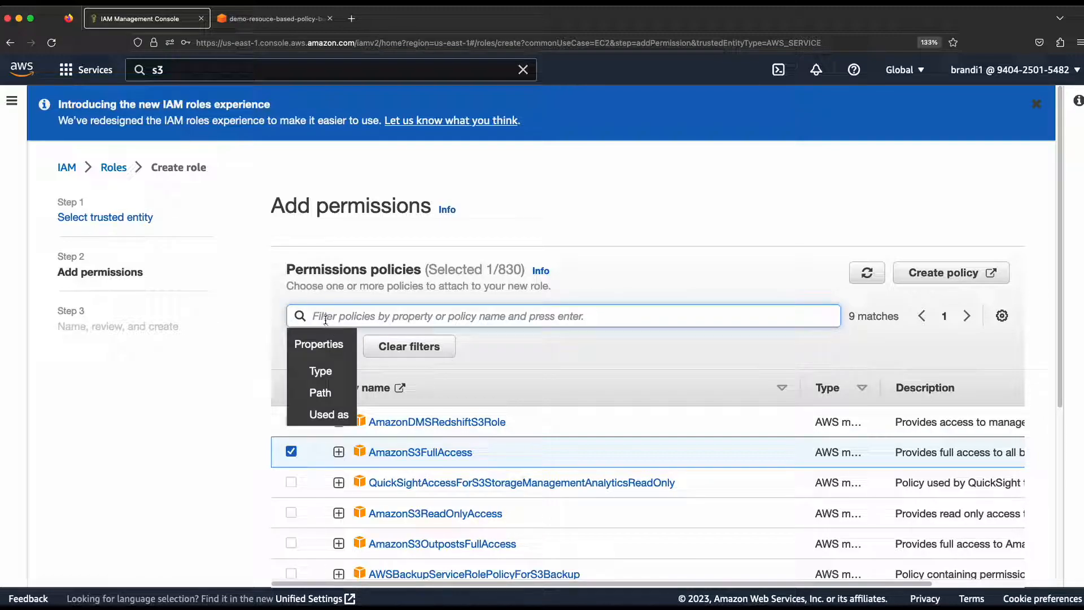
pyautogui.write('dynami')
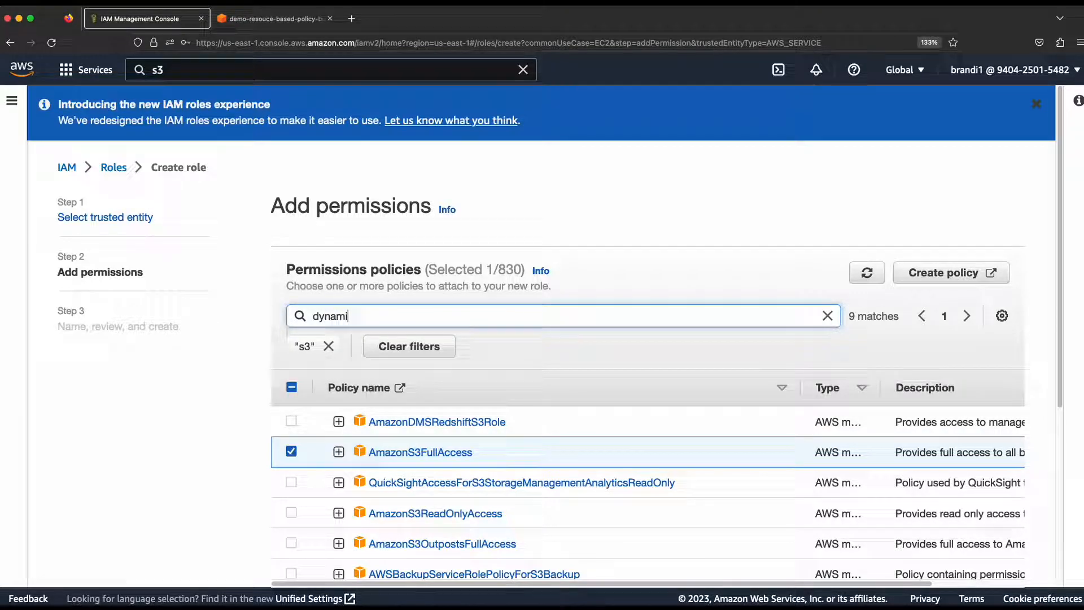
pyautogui.press('BackSpace')
pyautogui.write('o')
pyautogui.press('Return')
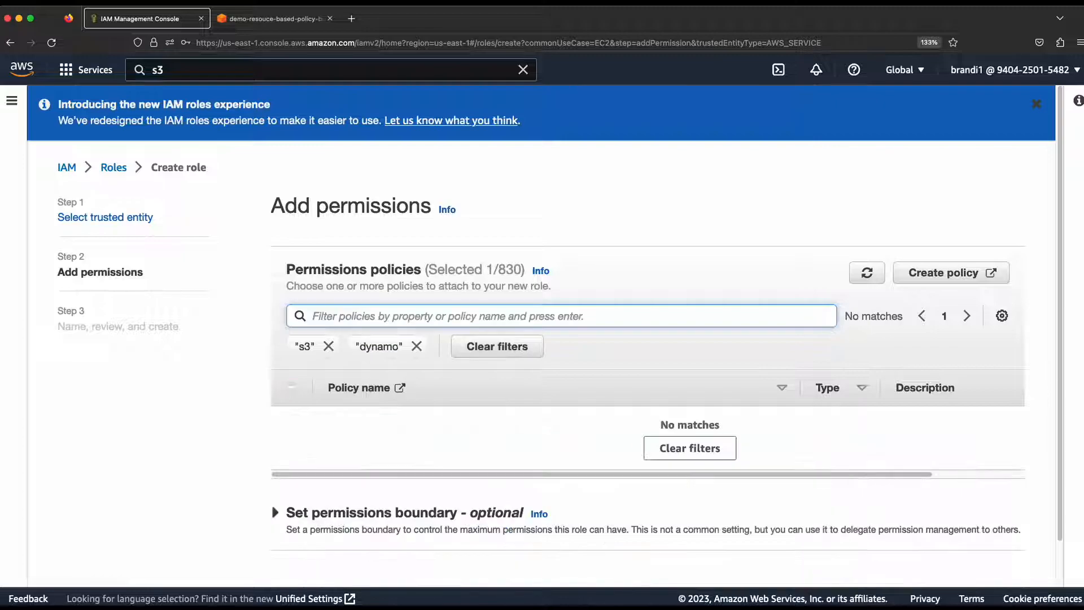
pyautogui.click(328, 346)
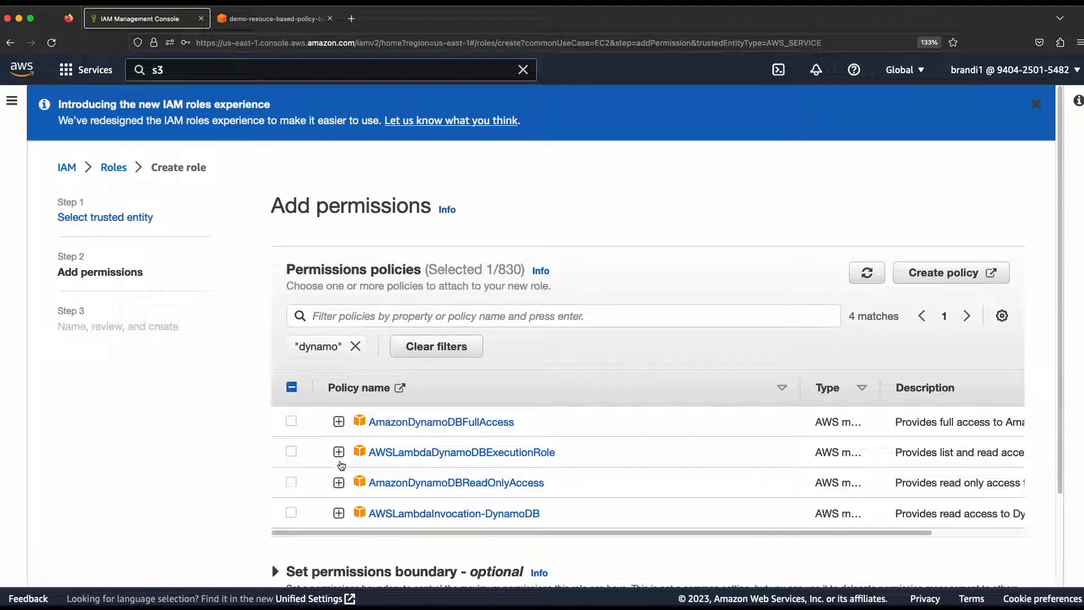
pyautogui.click(290, 421)
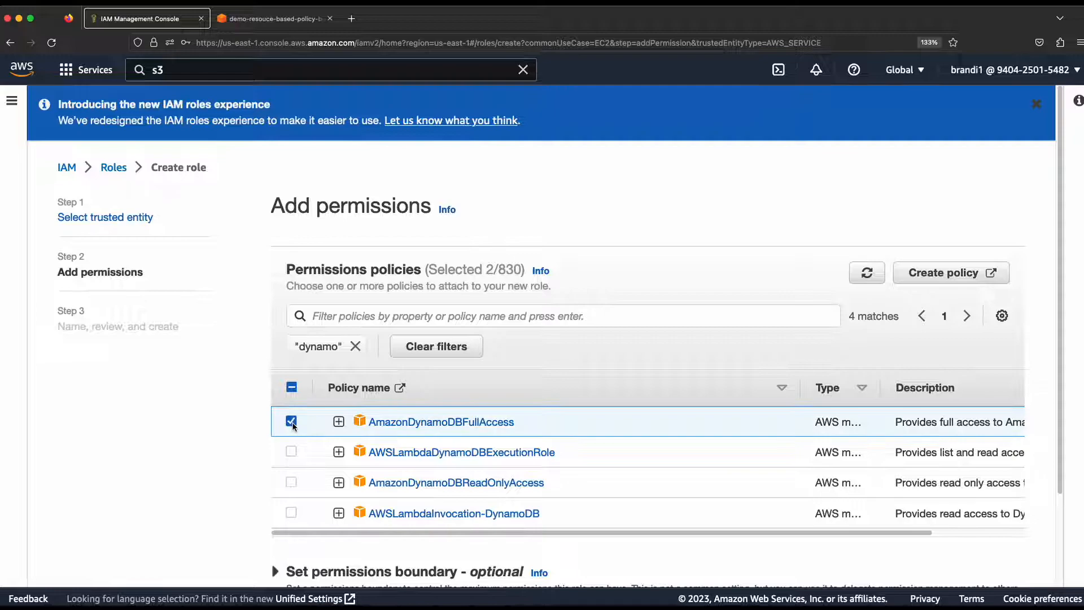
pyautogui.scroll(-1, 229, 432)
pyautogui.scroll(-3, 230, 432)
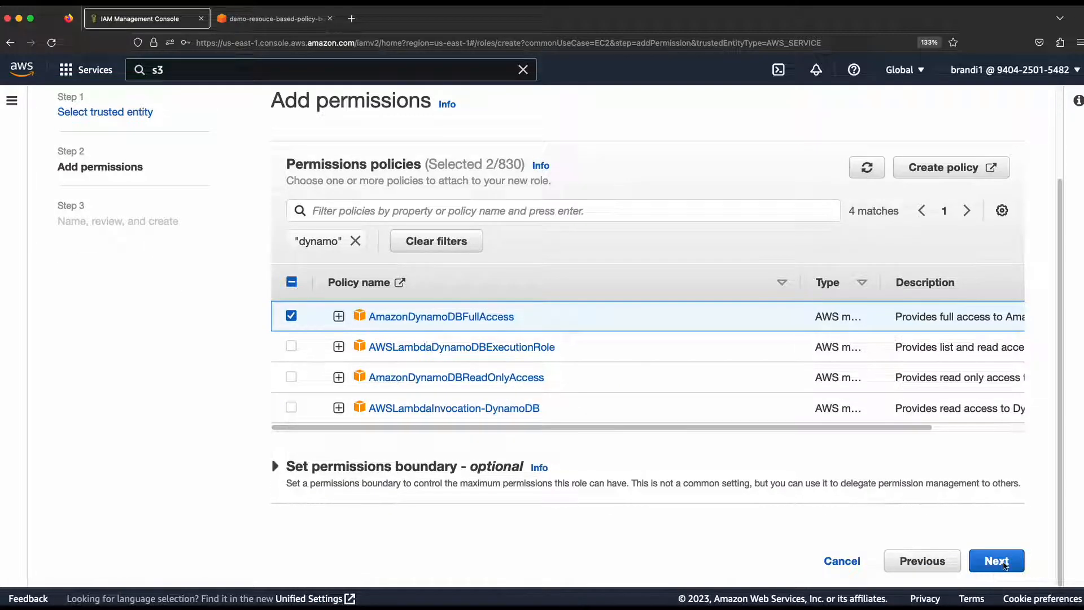
pyautogui.click(1007, 565)
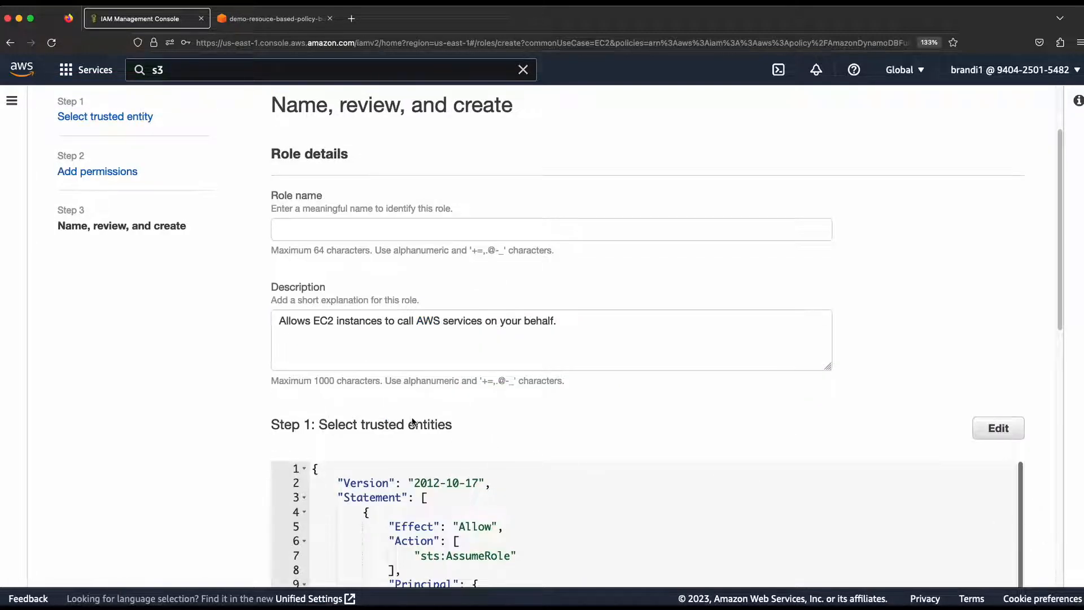
# Enter ec2-role as the role name.
pyautogui.click(300, 231)
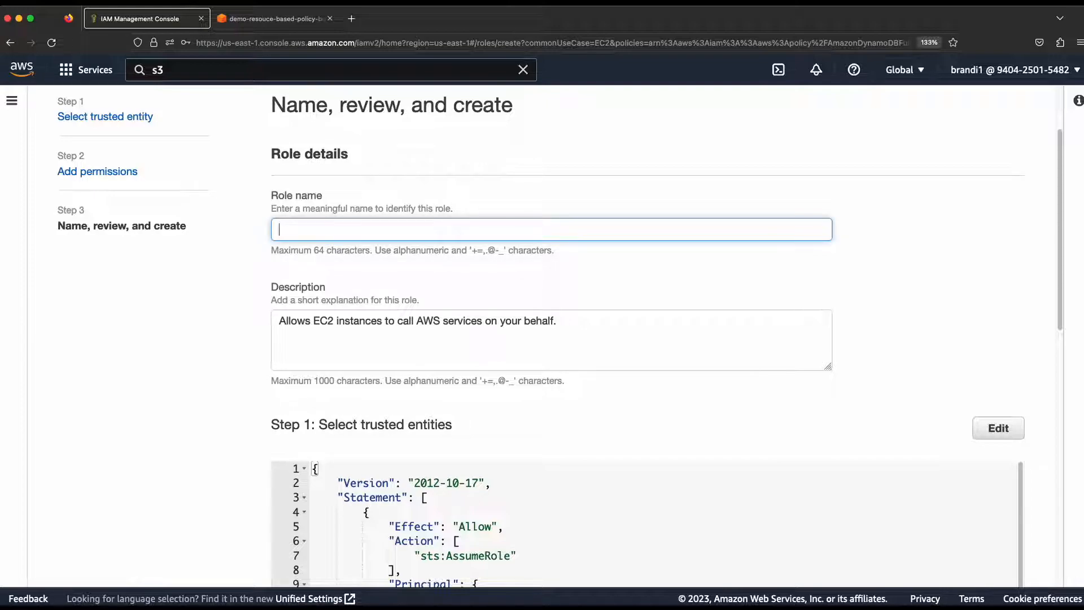
pyautogui.write('ec2-role')
pyautogui.moveTo(337, 235); pyautogui.dragTo(261, 231)
# Review the trust policy and permissions, then create the role.
pyautogui.scroll(-1, 242, 342)
pyautogui.scroll(-5, 243, 344)
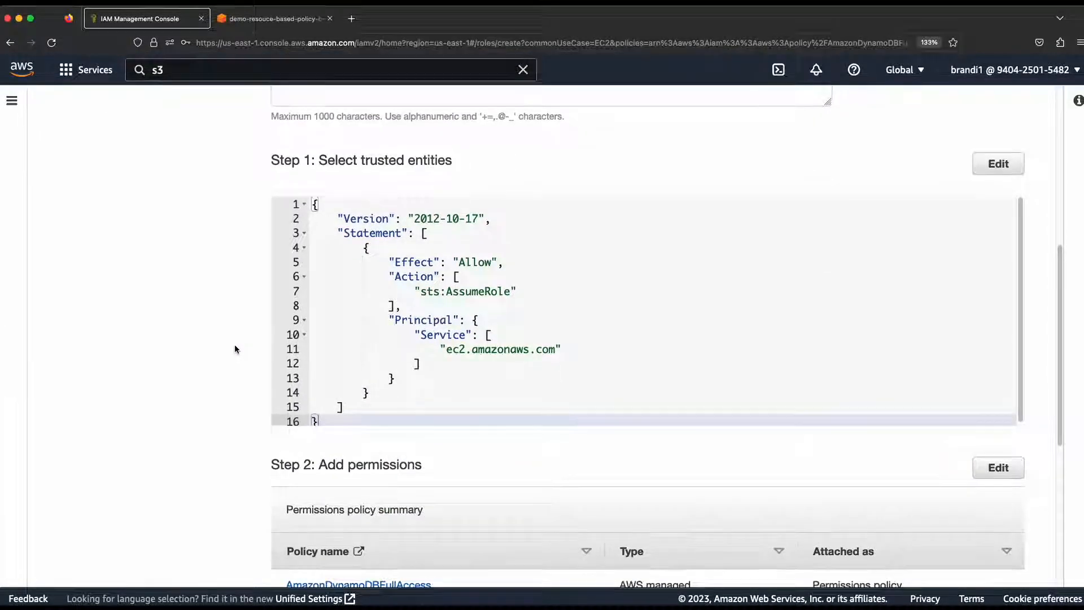
pyautogui.scroll(-1, 235, 343)
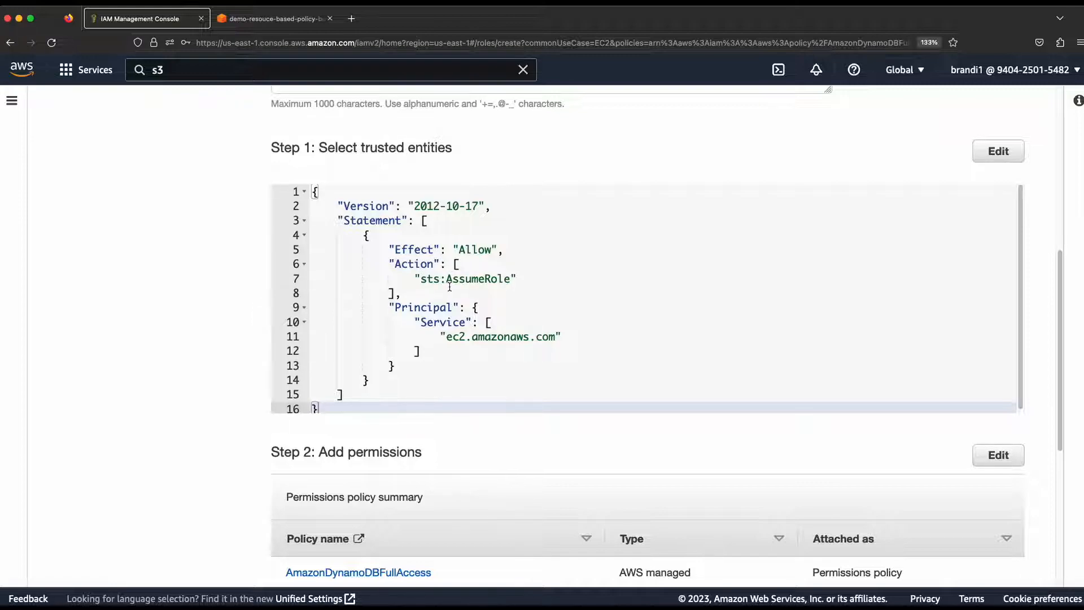
pyautogui.scroll(-4, 265, 306)
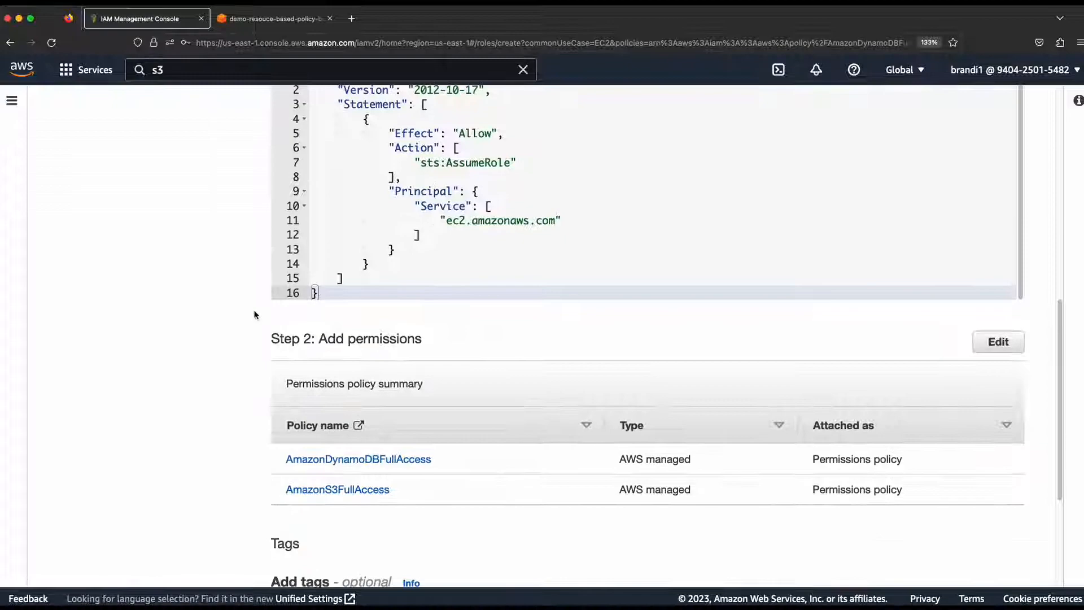
pyautogui.scroll(-2, 241, 368)
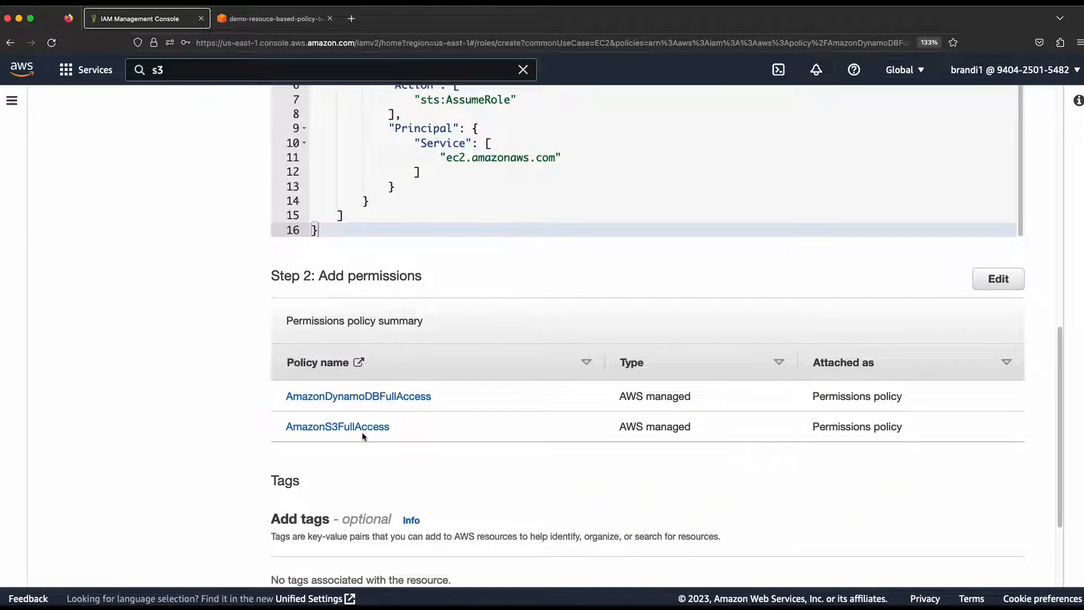
pyautogui.scroll(-5, 379, 431)
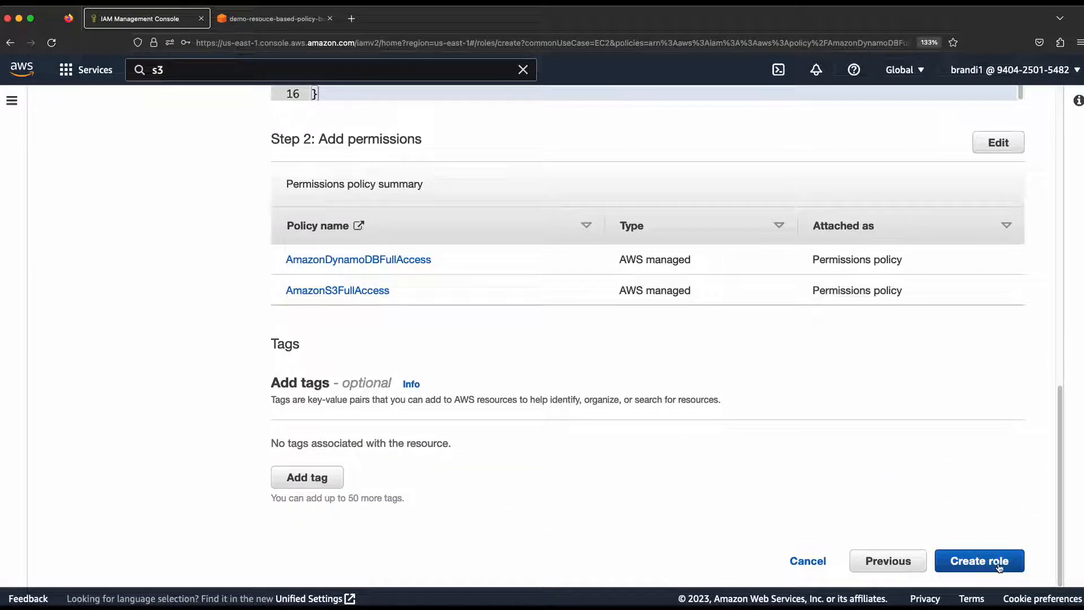
pyautogui.scroll(5, 1003, 561)
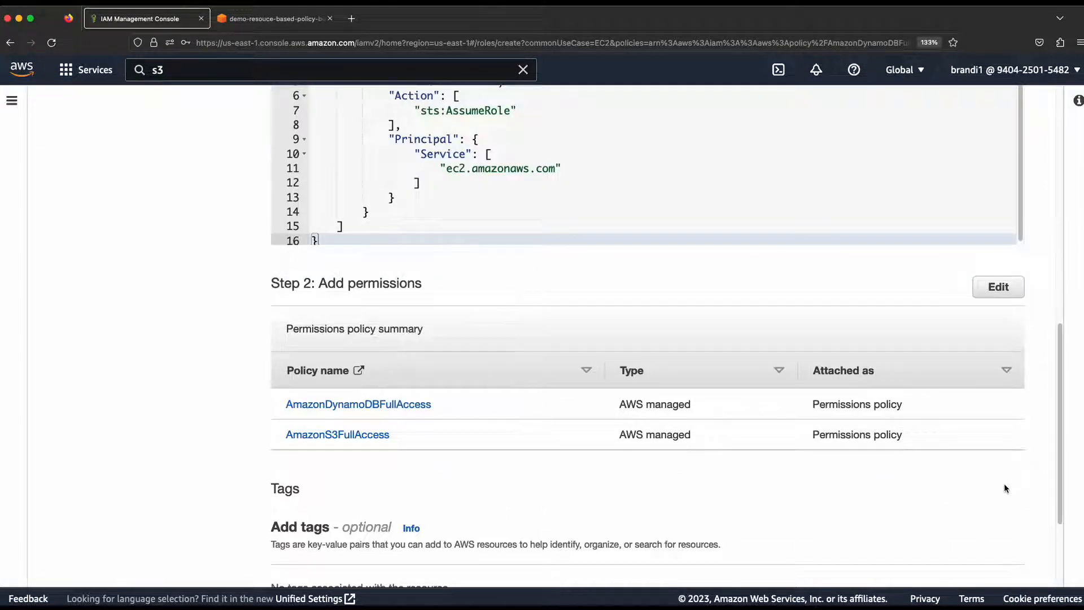
pyautogui.scroll(18, 1007, 489)
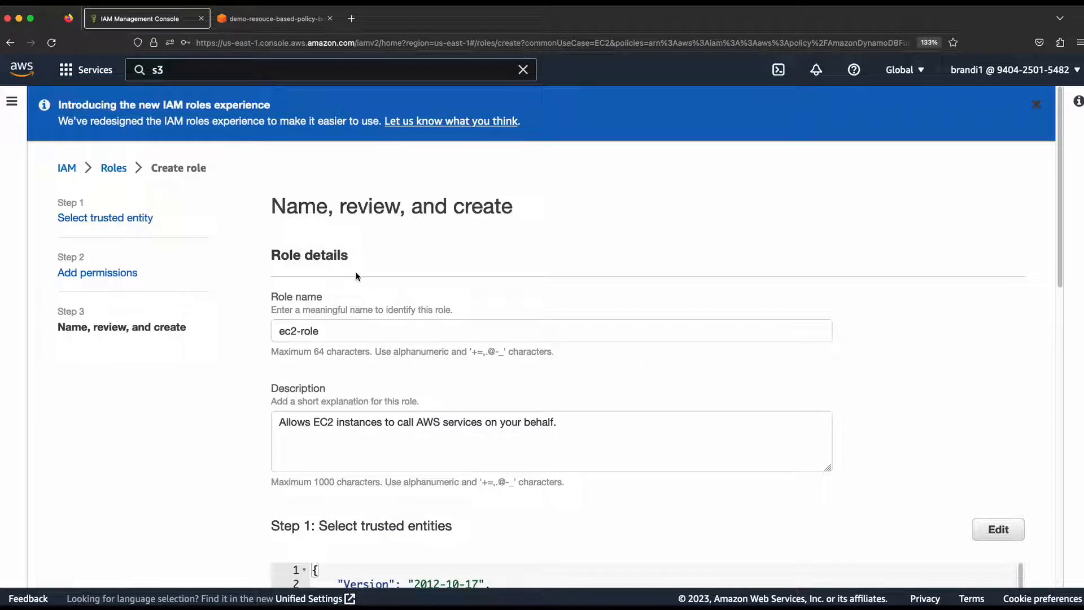
pyautogui.scroll(-18, 455, 266)
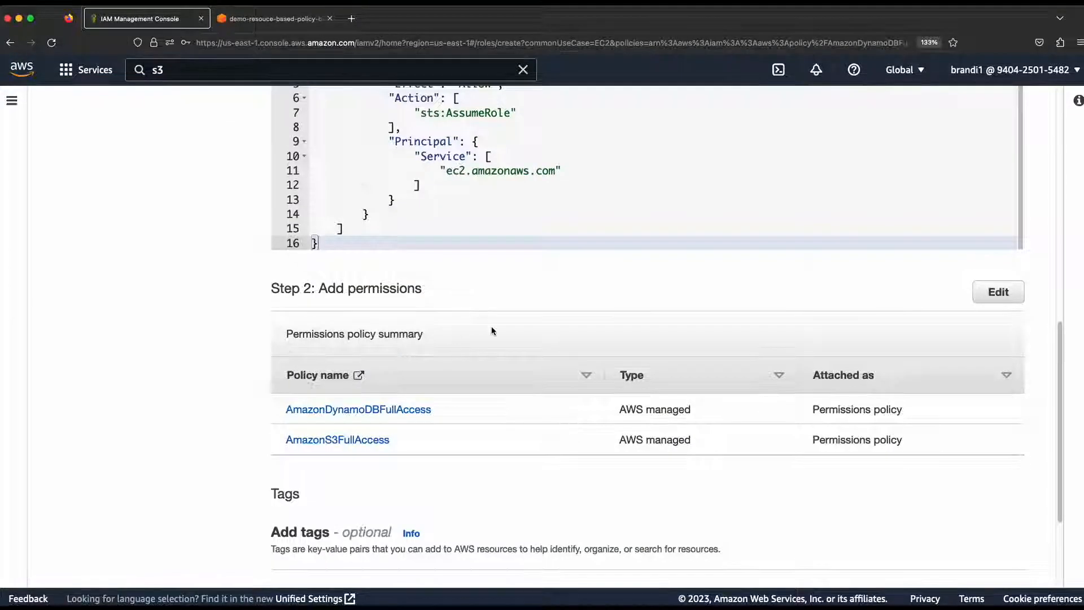
pyautogui.scroll(-5, 491, 331)
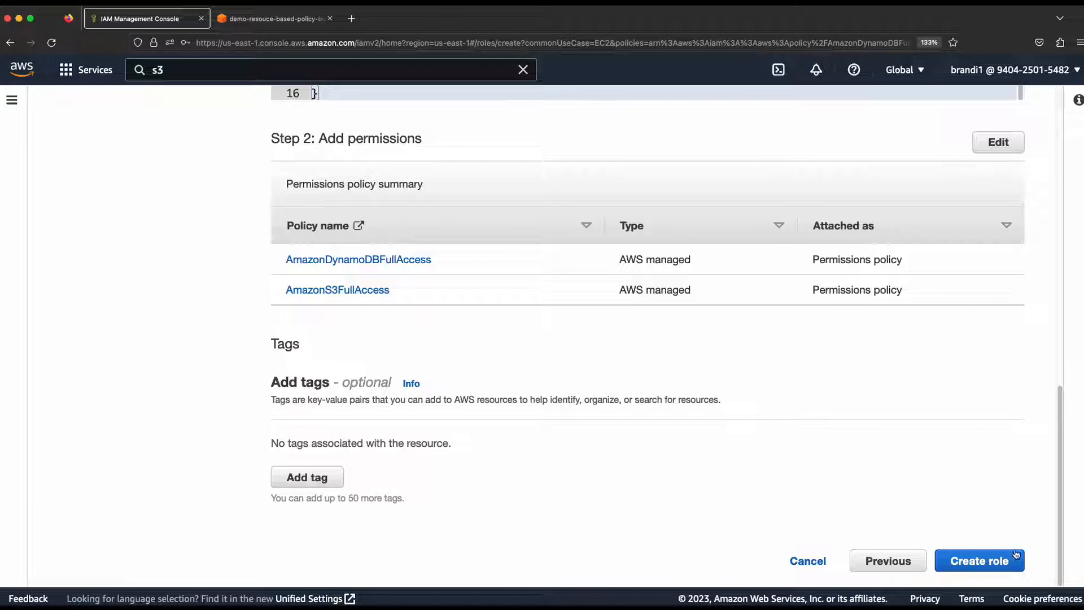
pyautogui.scroll(20, 714, 467)
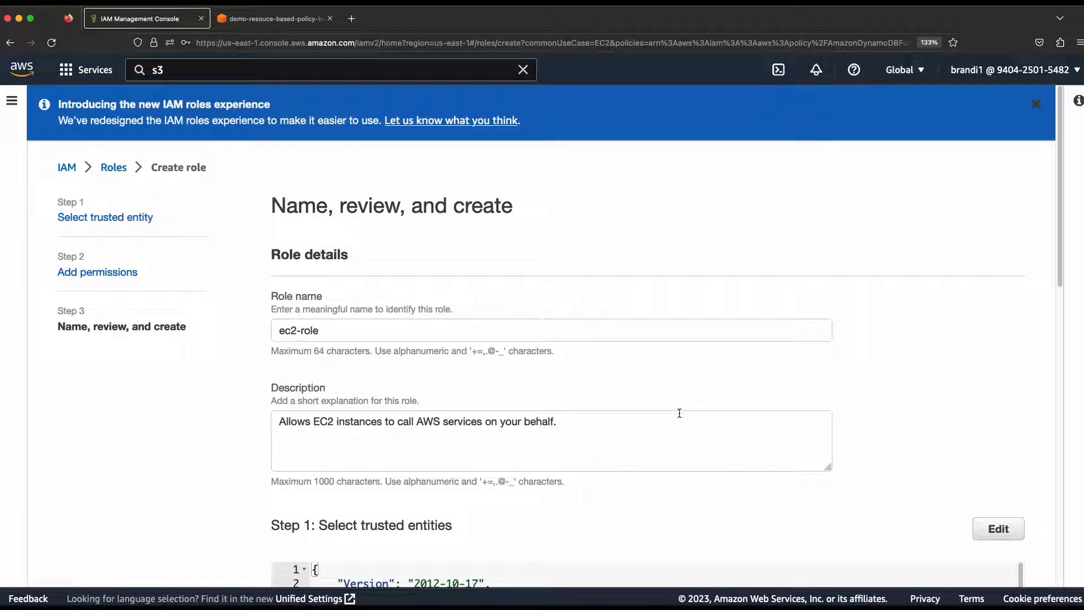
pyautogui.scroll(-20, 680, 412)
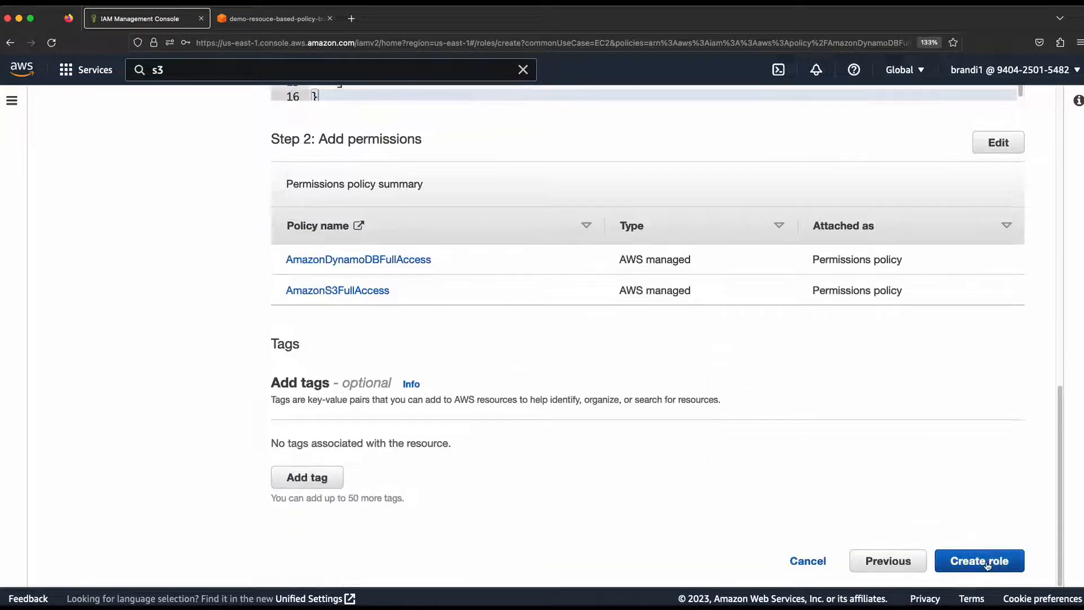
pyautogui.click(985, 563)
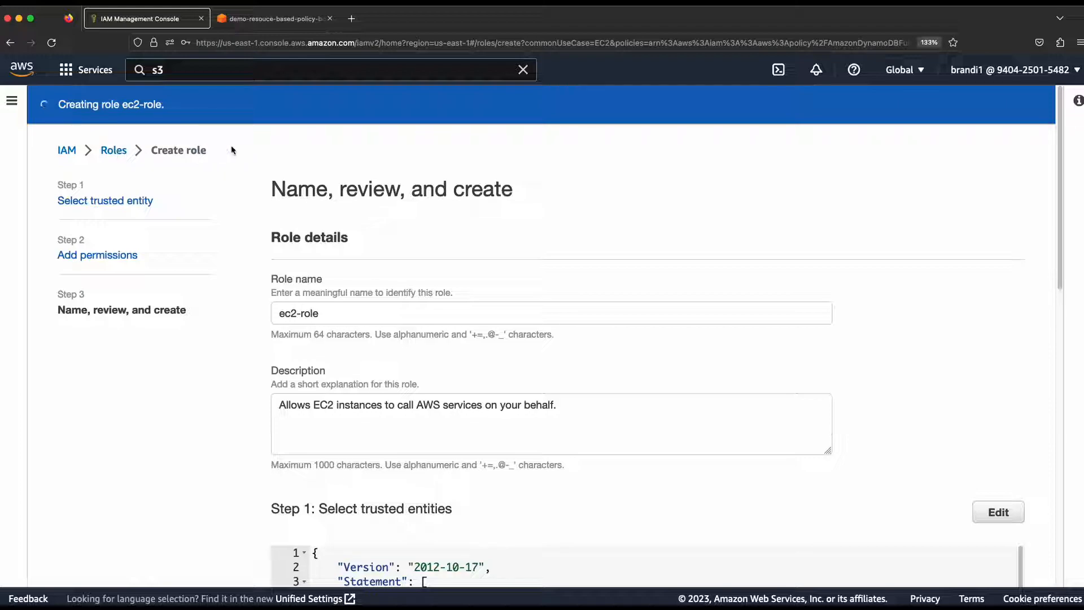
# Search the roles list for ec2-role and open its details.
pyautogui.click(117, 155)
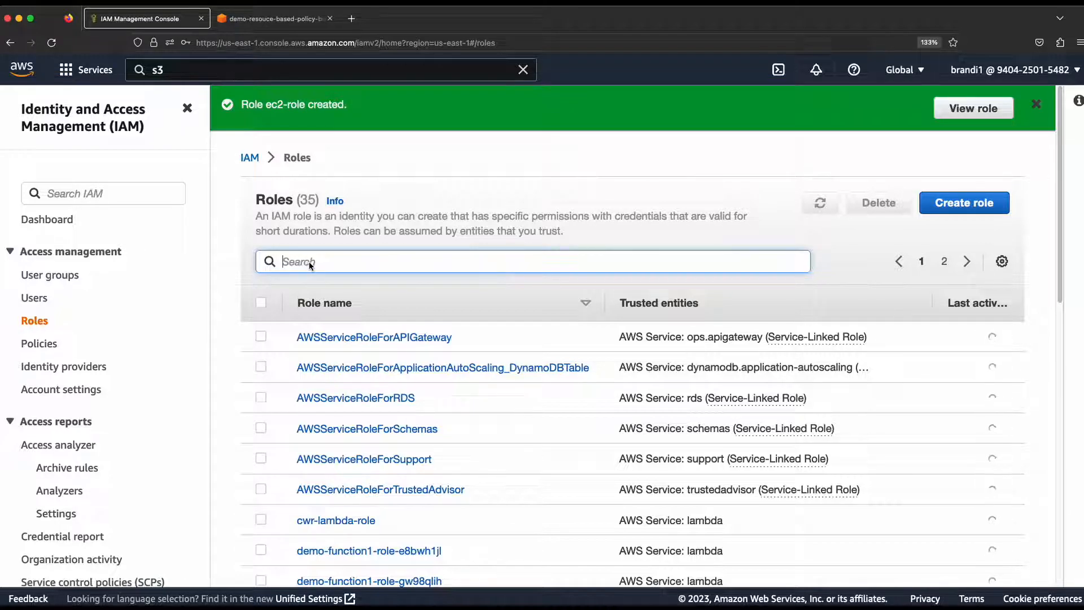
pyautogui.write('ec2-role')
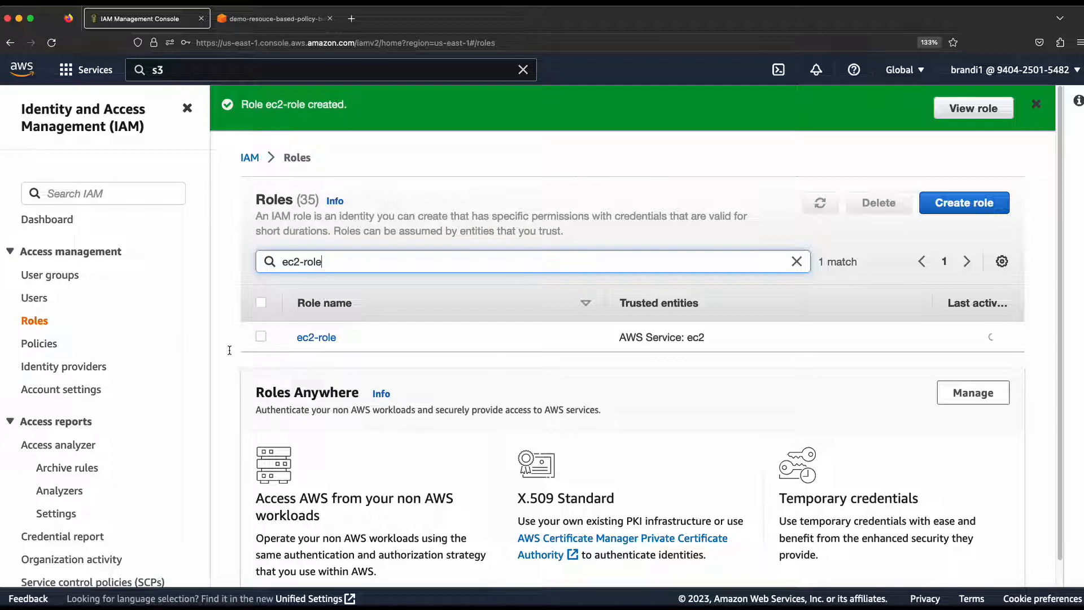
pyautogui.click(316, 338)
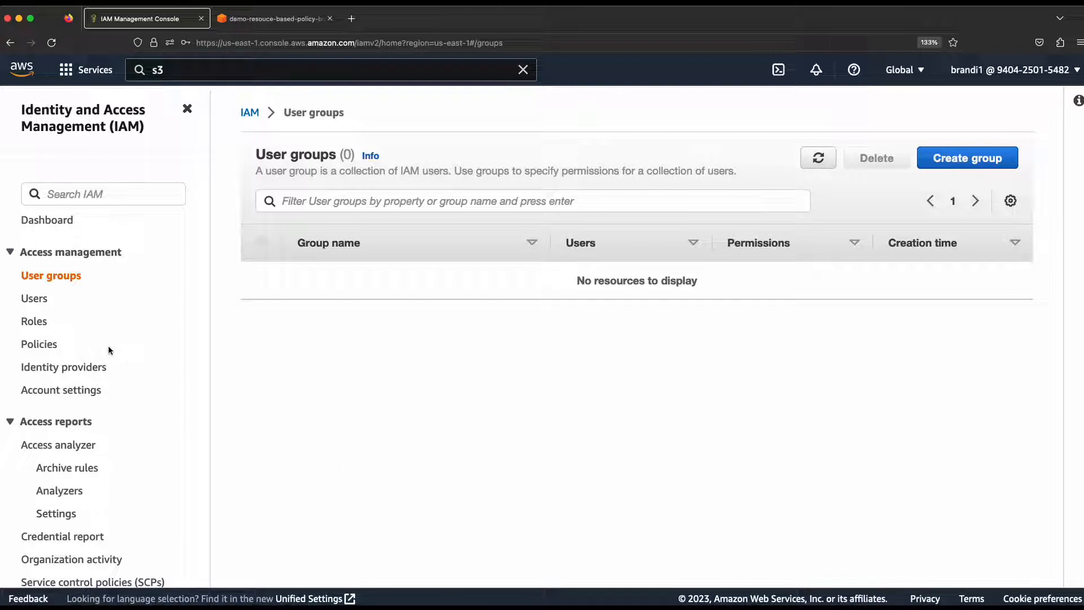
# Detach AmazonS3ReadOnlyAccess from iamuser1, then go to the user groups list.
pyautogui.click(35, 298)
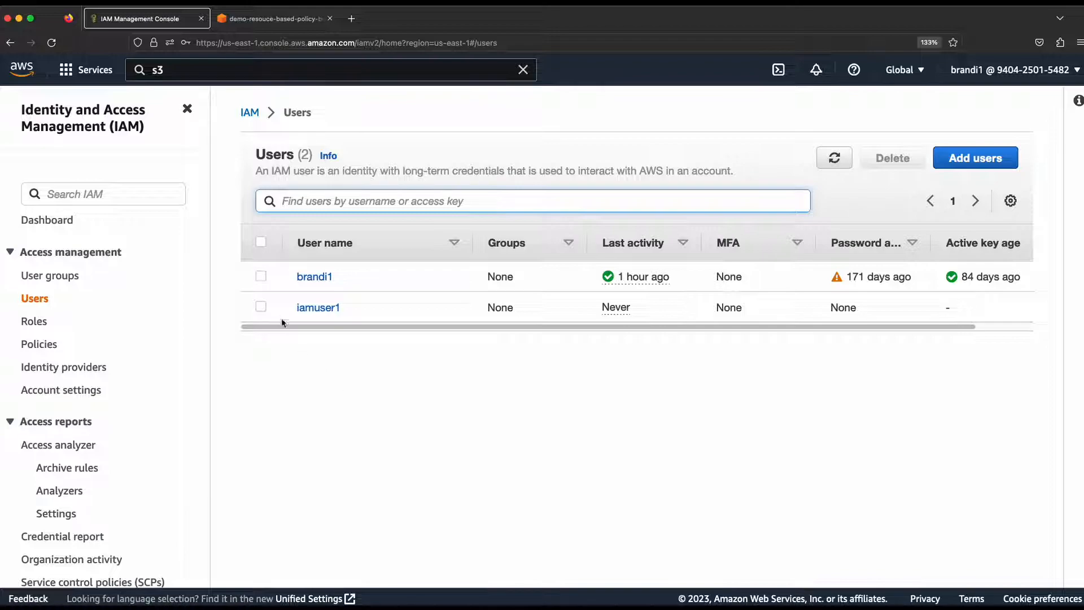
pyautogui.click(305, 309)
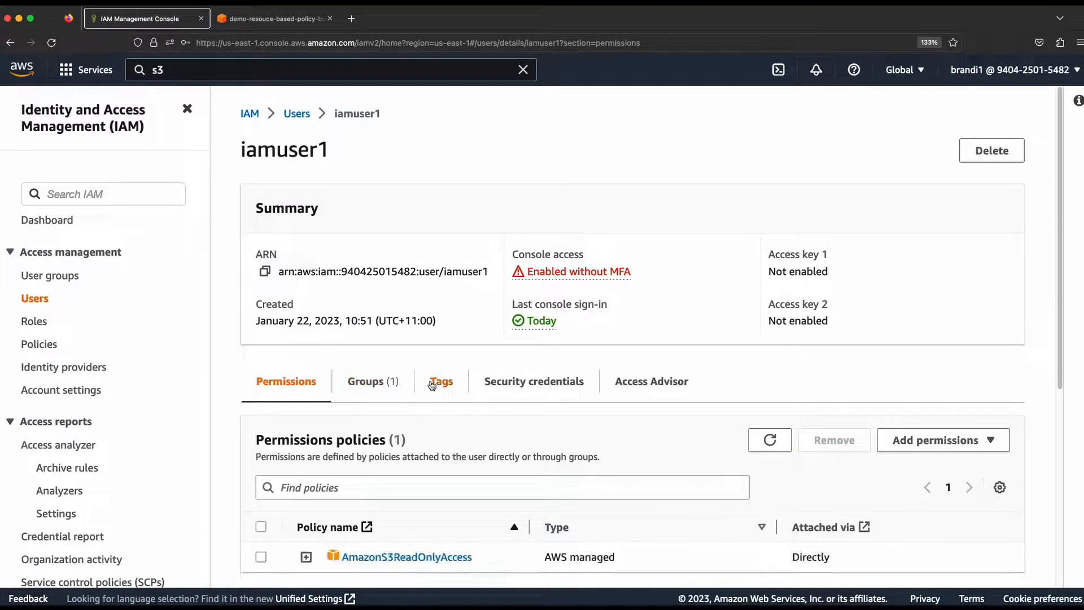
pyautogui.scroll(-3, 431, 386)
pyautogui.click(261, 418)
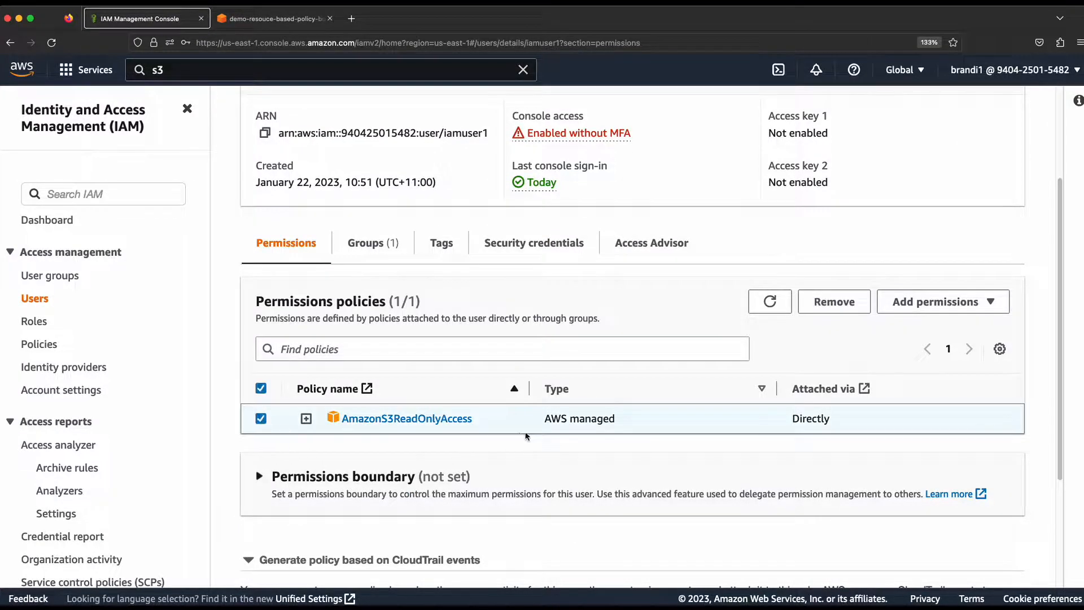
pyautogui.scroll(-3, 696, 414)
pyautogui.scroll(5, 673, 426)
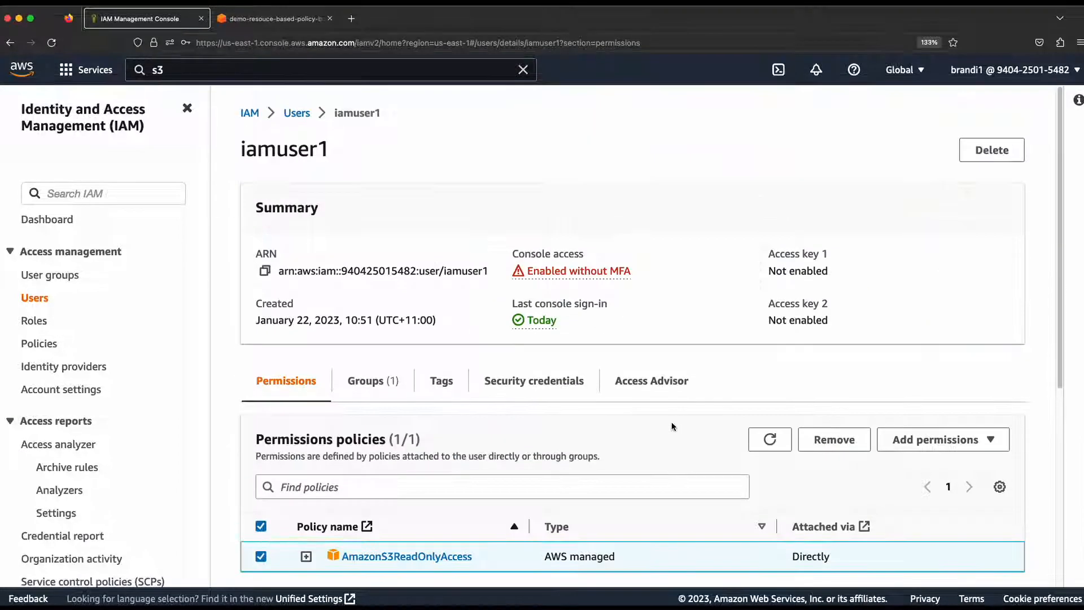
pyautogui.click(827, 439)
pyautogui.click(716, 387)
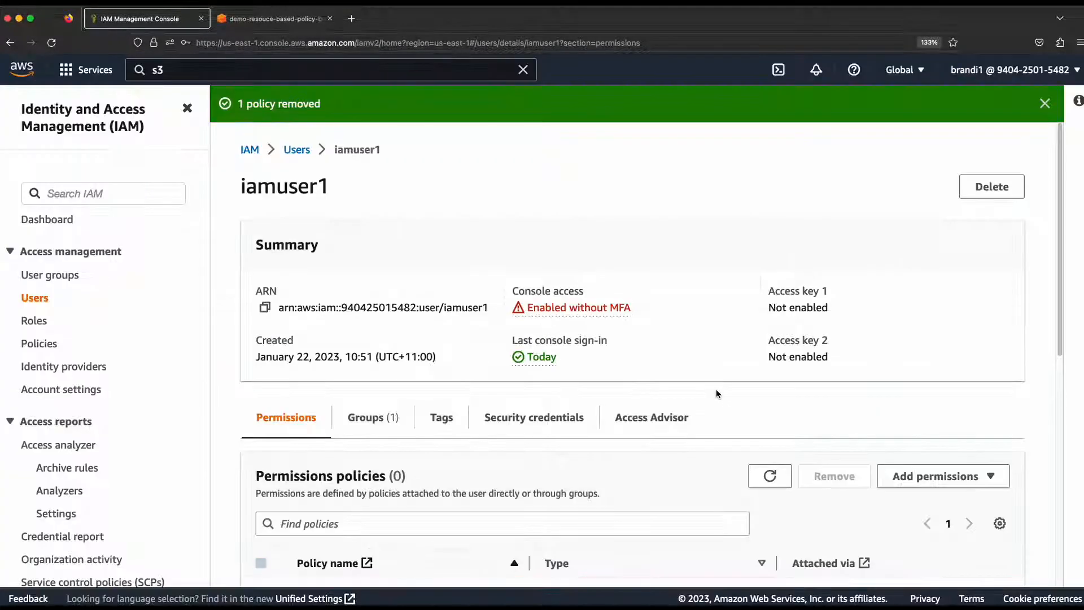
pyautogui.click(54, 277)
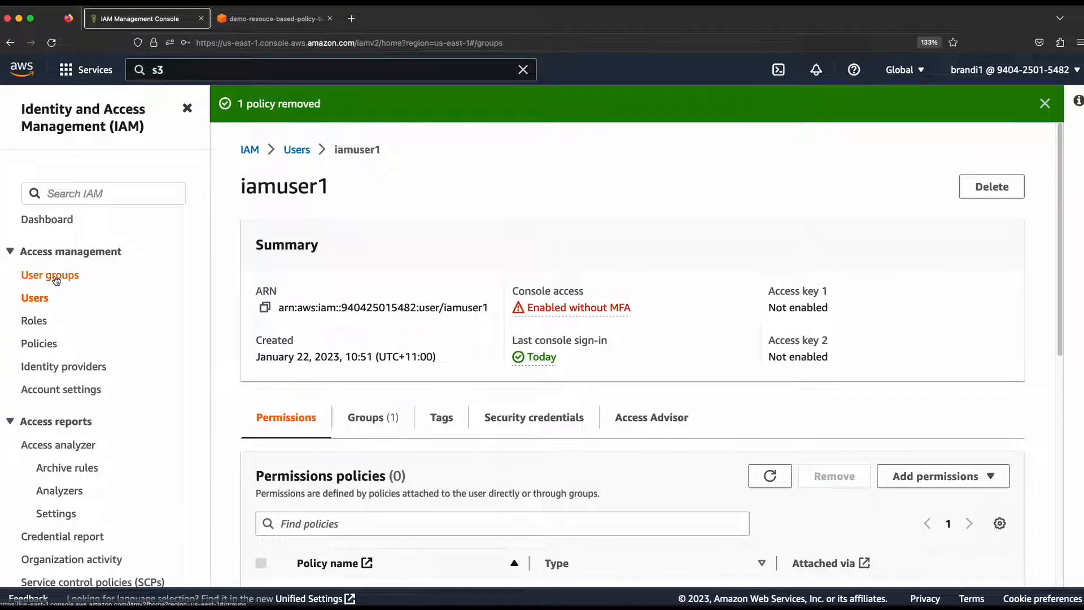
# Start a new user group named s3bucket-access-group1 and add iamuser1 to it.
pyautogui.click(968, 155)
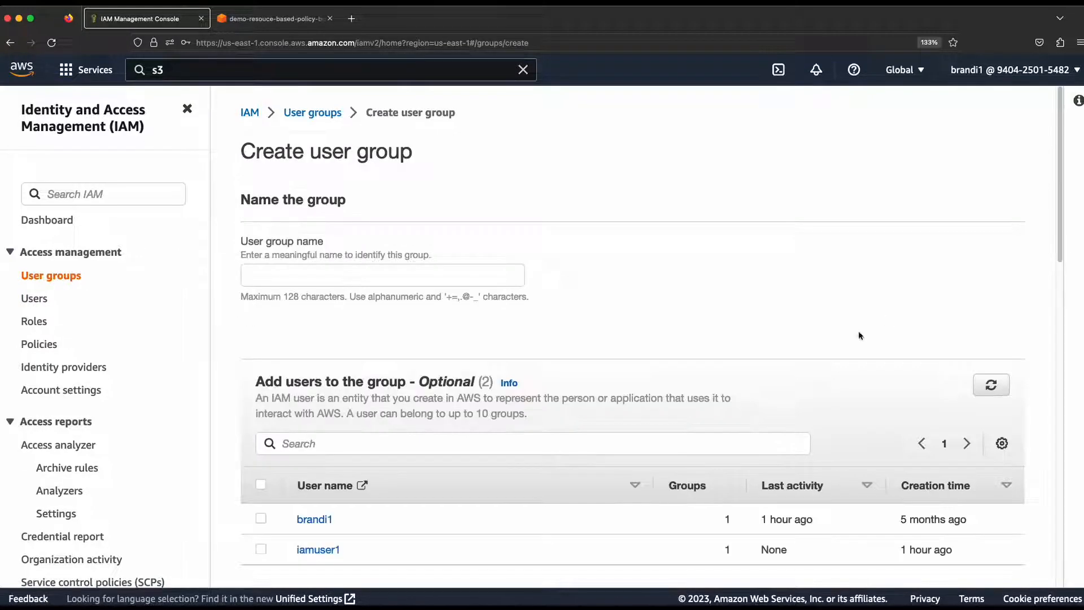
pyautogui.click(300, 275)
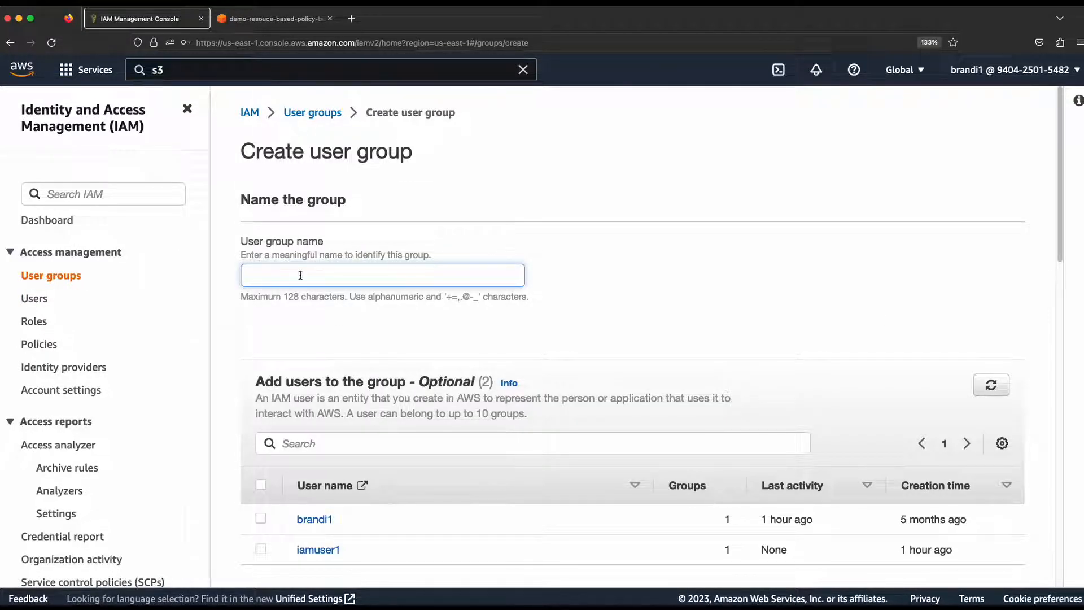
pyautogui.write('s3bucket-access-group1')
pyautogui.moveTo(370, 276); pyautogui.dragTo(249, 269)
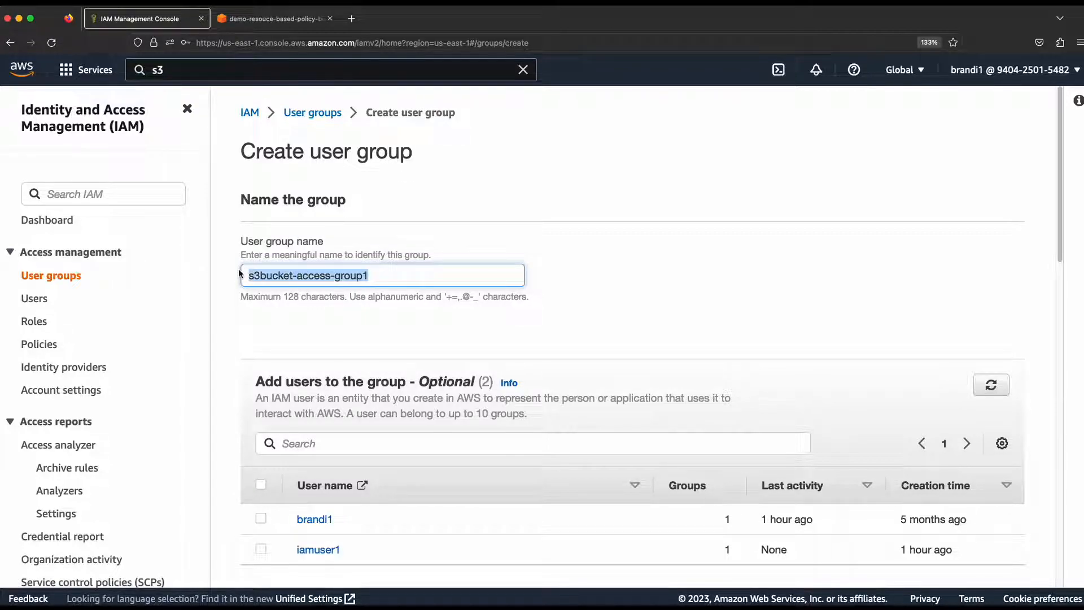
pyautogui.scroll(-5, 266, 344)
pyautogui.click(261, 411)
# Attach AmazonS3ReadOnlyAccess, create the group, and open its details.
pyautogui.scroll(-5, 377, 424)
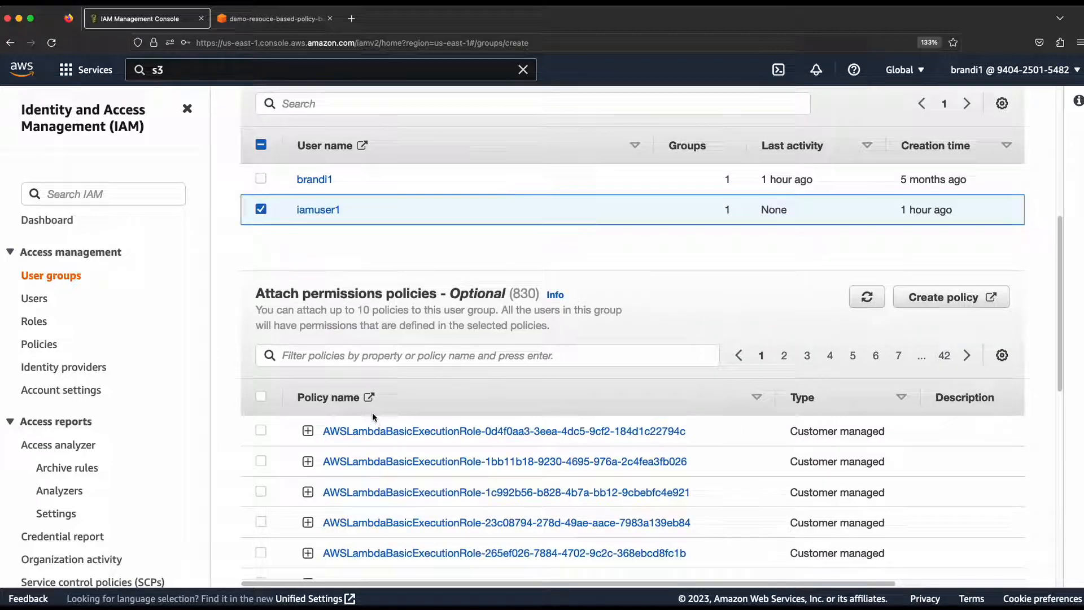
pyautogui.click(346, 356)
pyautogui.write('s3')
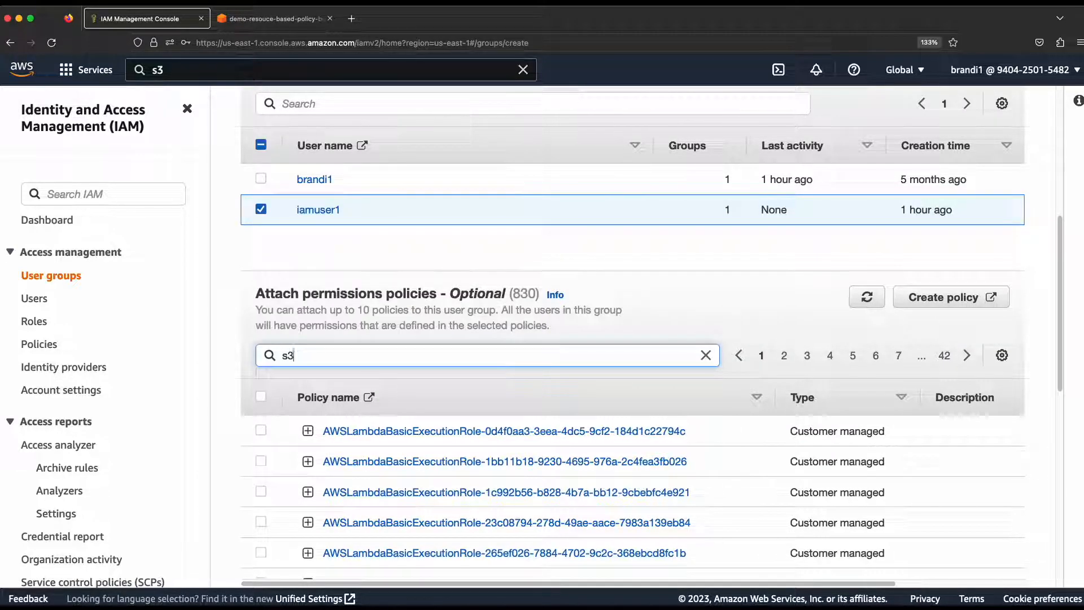
pyautogui.press('Return')
pyautogui.scroll(-2, 258, 373)
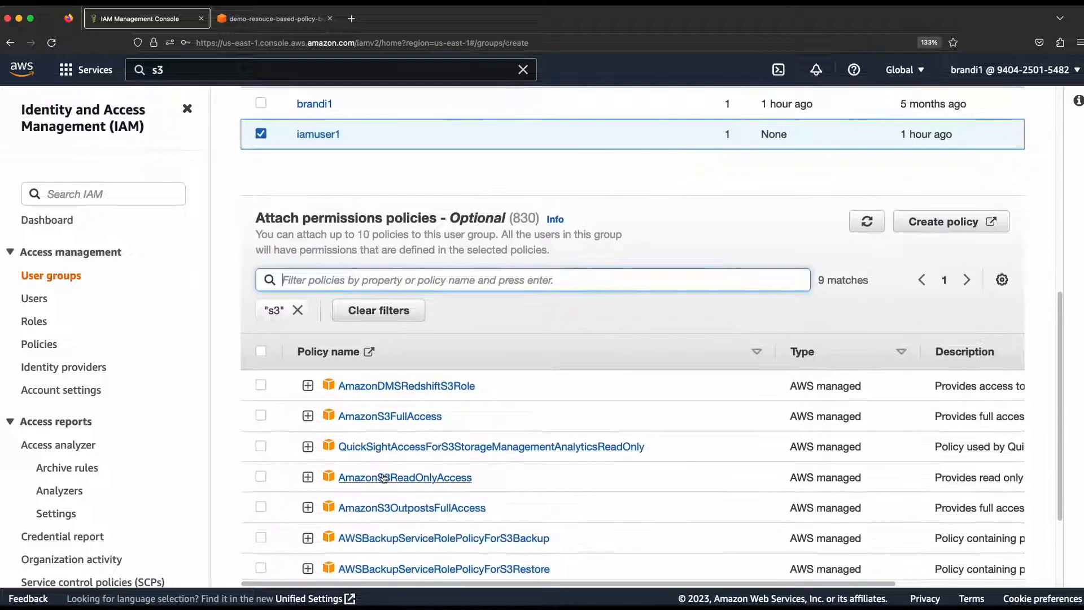
pyautogui.click(261, 477)
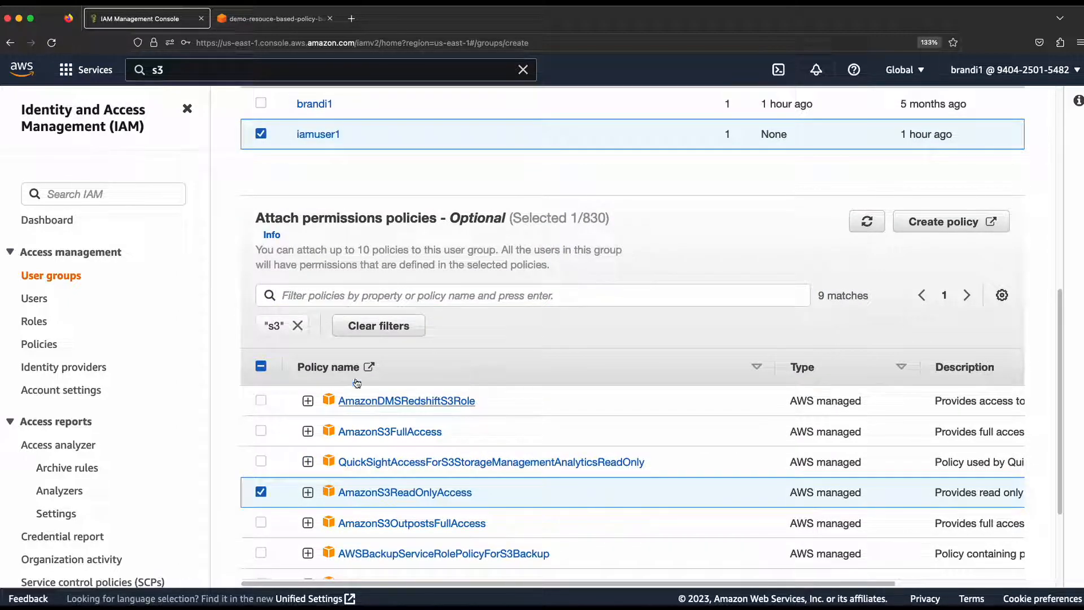
pyautogui.click(298, 325)
pyautogui.scroll(-8, 425, 375)
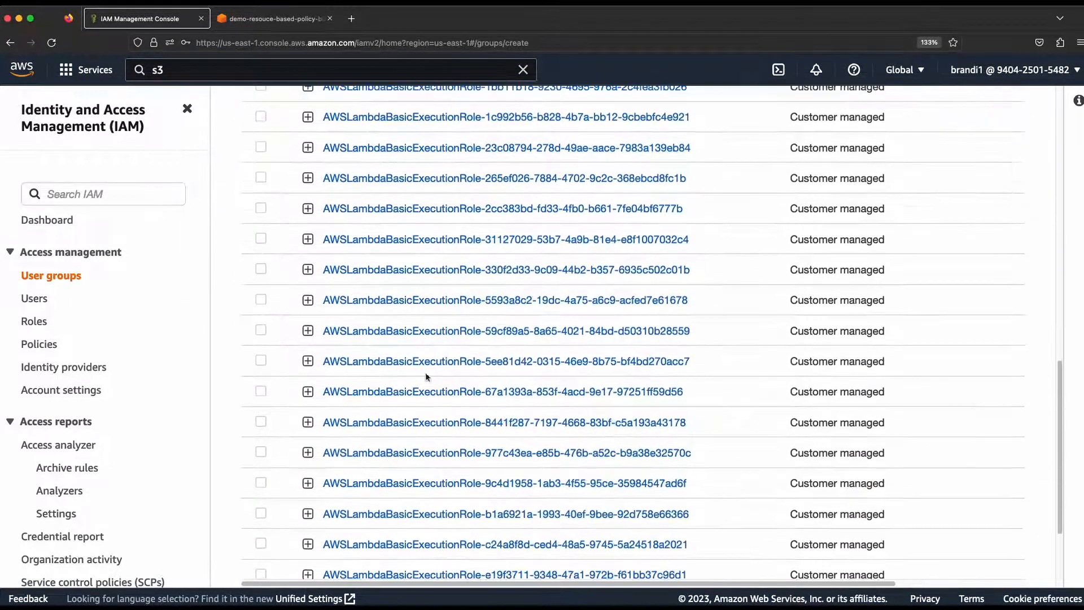
pyautogui.click(973, 562)
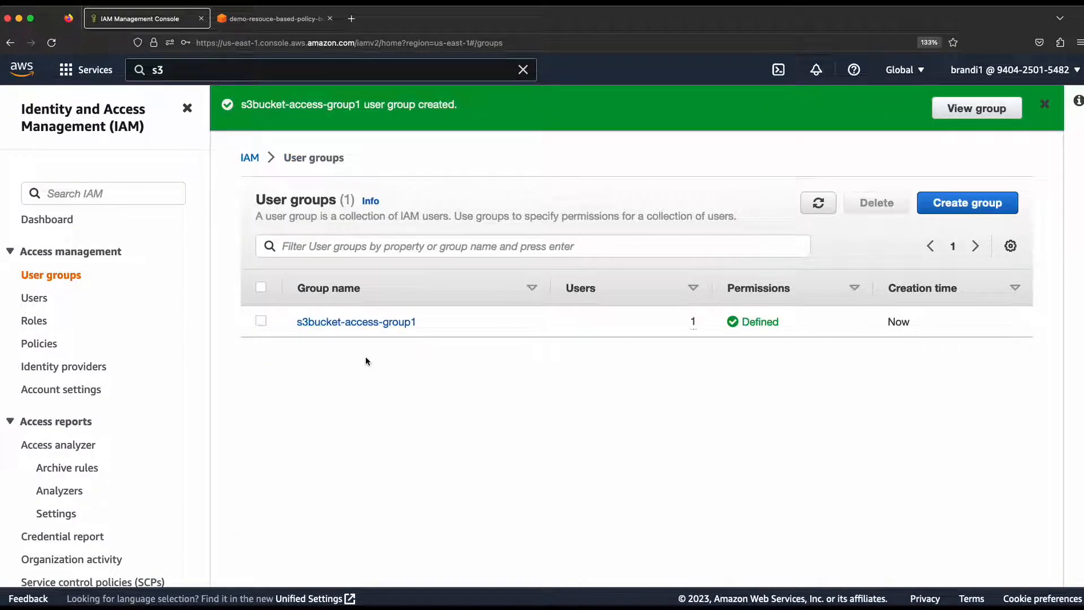
pyautogui.click(363, 325)
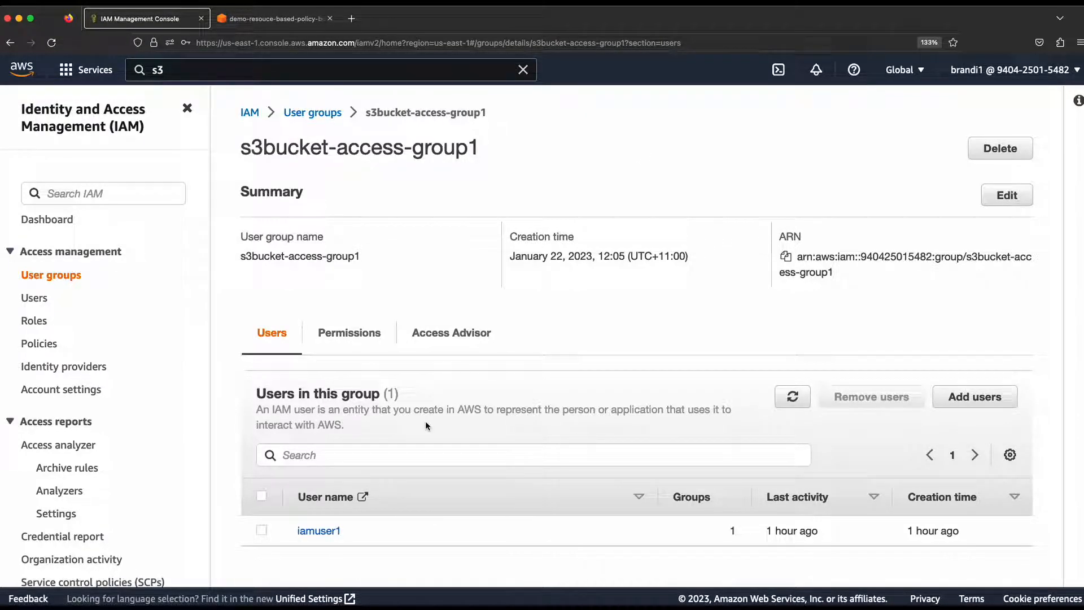
# Check the group's Permissions and iamuser1's inherited AmazonS3ReadOnlyAccess, then return to User groups.
pyautogui.click(353, 335)
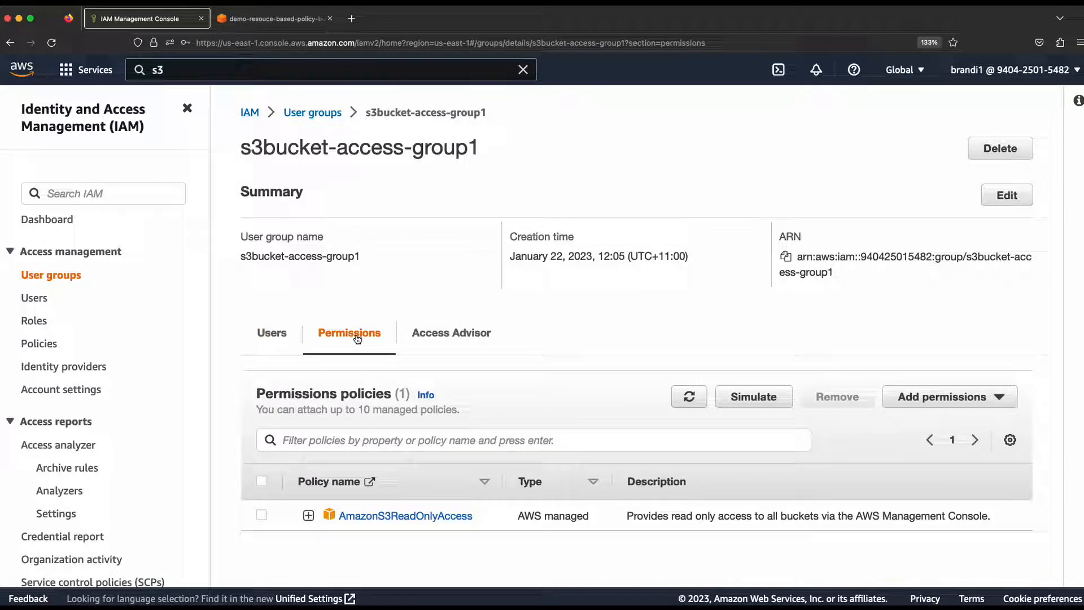
pyautogui.click(36, 303)
pyautogui.click(314, 309)
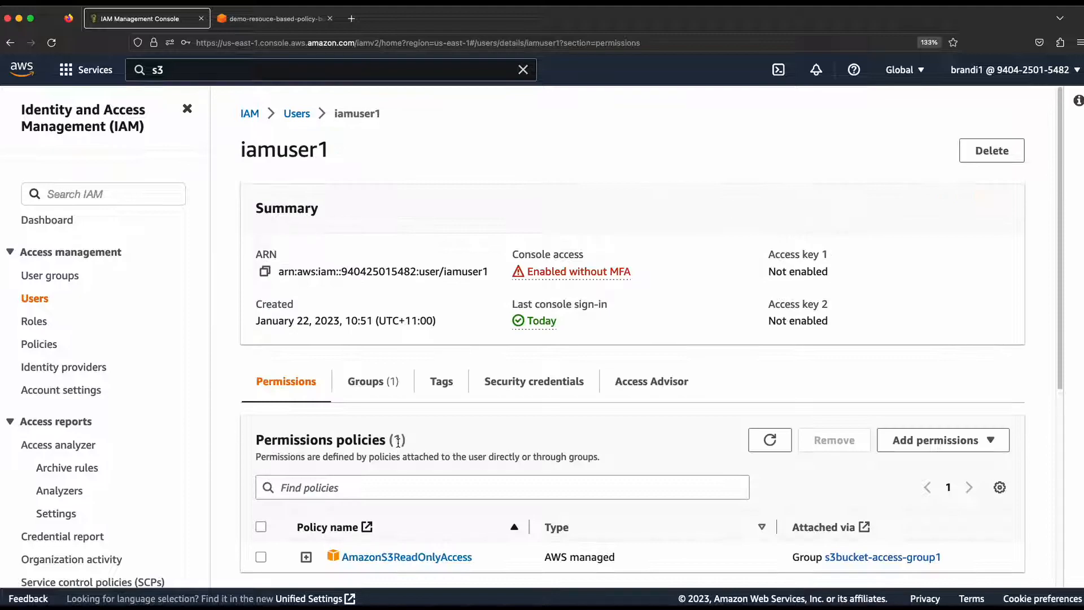
pyautogui.scroll(-5, 398, 442)
pyautogui.scroll(2, 412, 456)
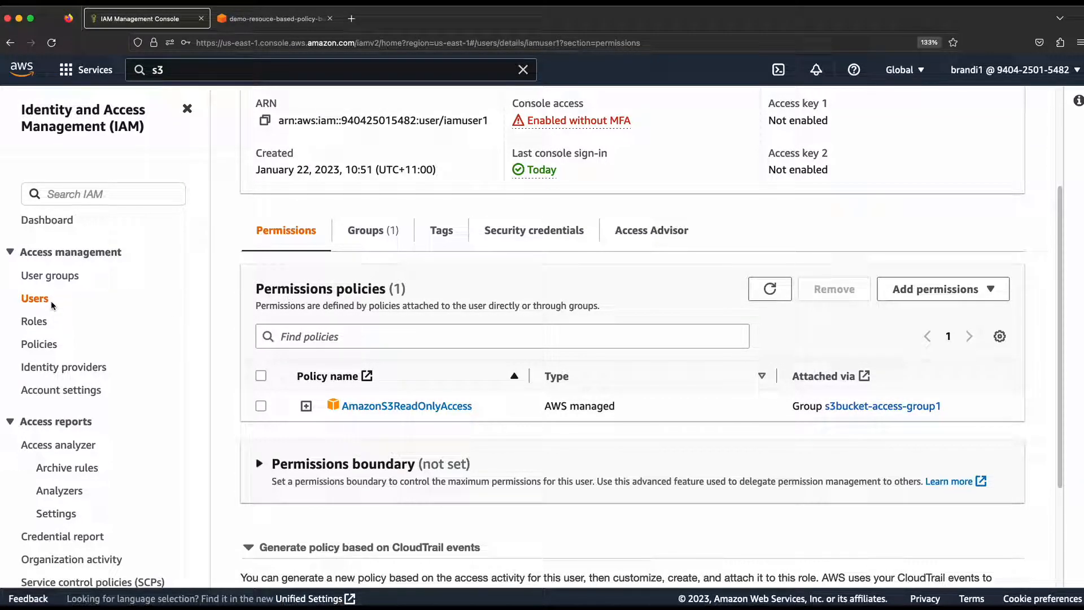
pyautogui.click(52, 278)
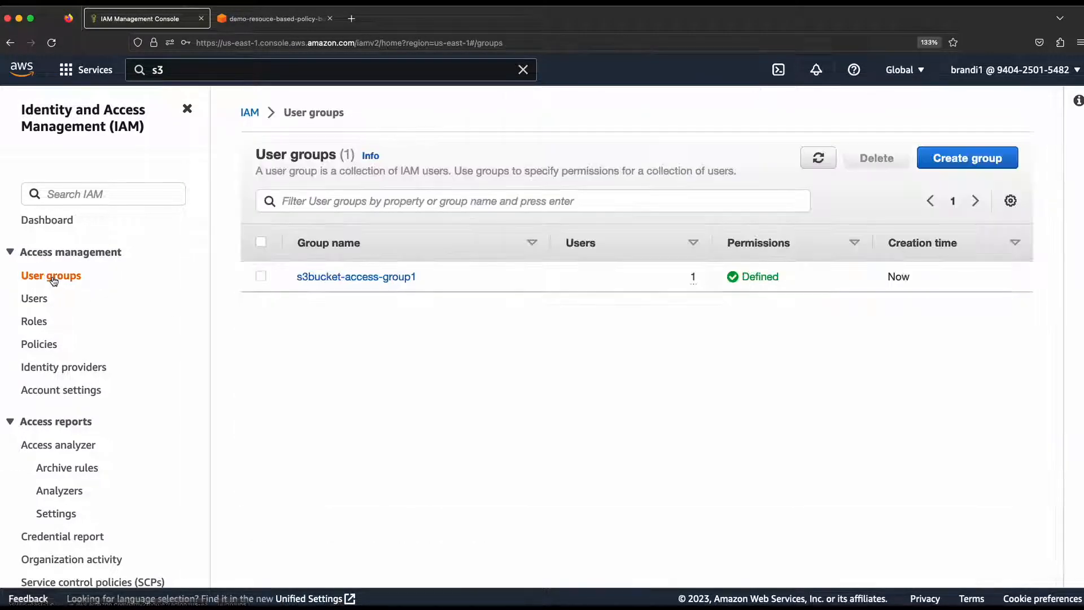
# Open s3bucket-access-group1's Permissions tab and filter its attached policies by 'dynam'.
pyautogui.click(313, 277)
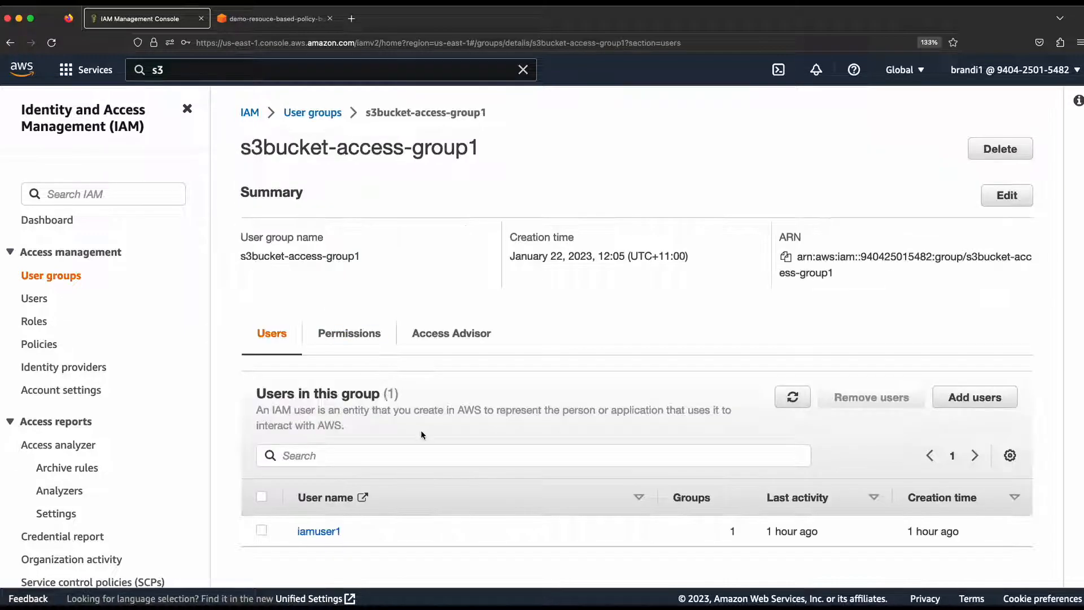
pyautogui.click(352, 334)
pyautogui.click(303, 441)
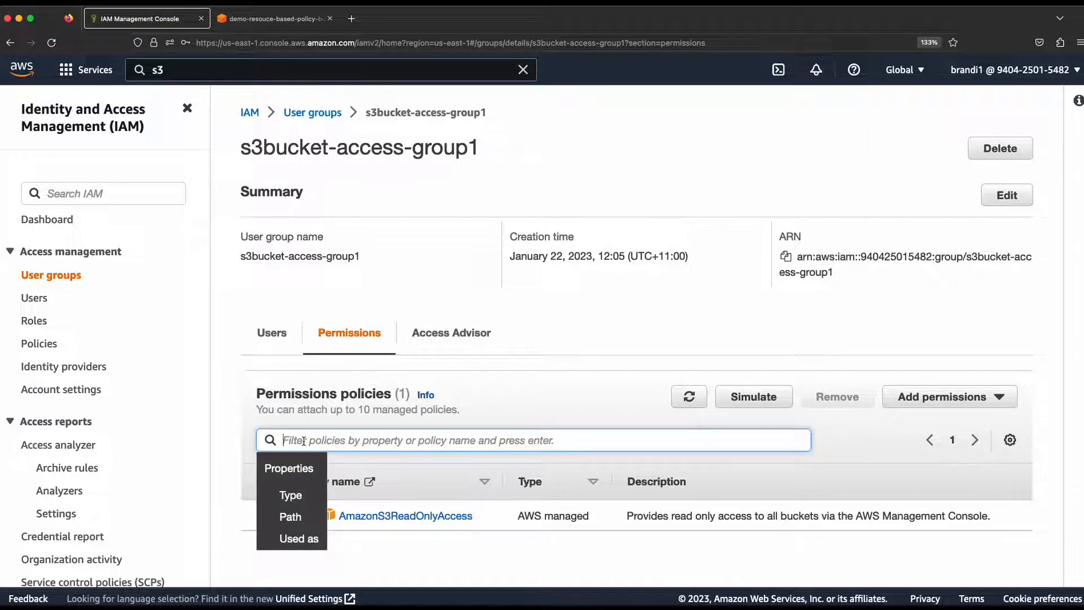
pyautogui.write('deyna')
pyautogui.press('BackSpace')
pyautogui.press('BackSpace')
pyautogui.press('BackSpace')
pyautogui.press('BackSpace')
pyautogui.write('ynam')
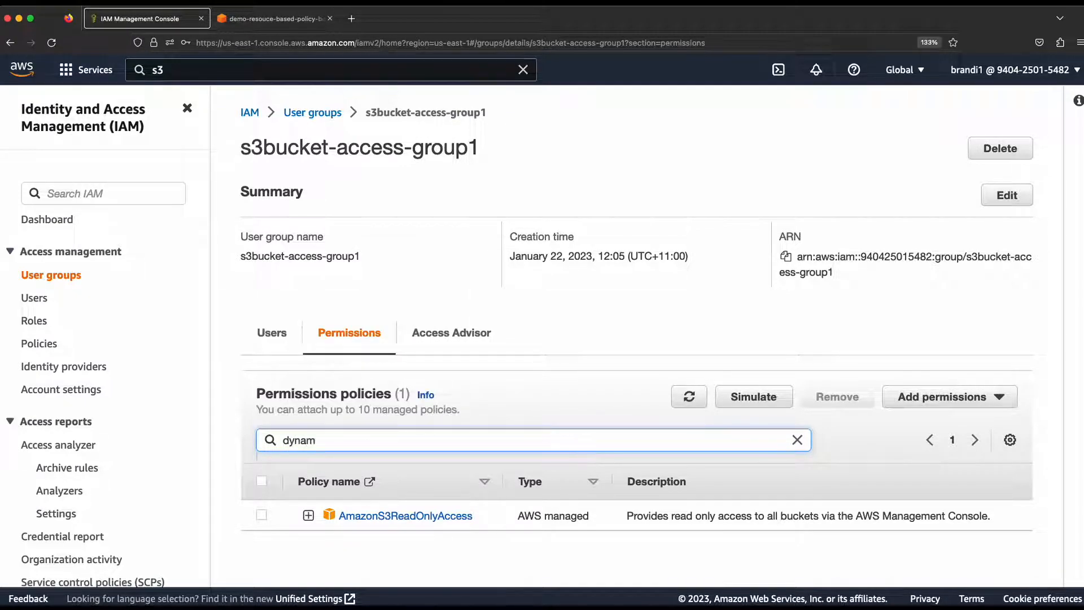
pyautogui.press('Return')
pyautogui.scroll(-1, 333, 473)
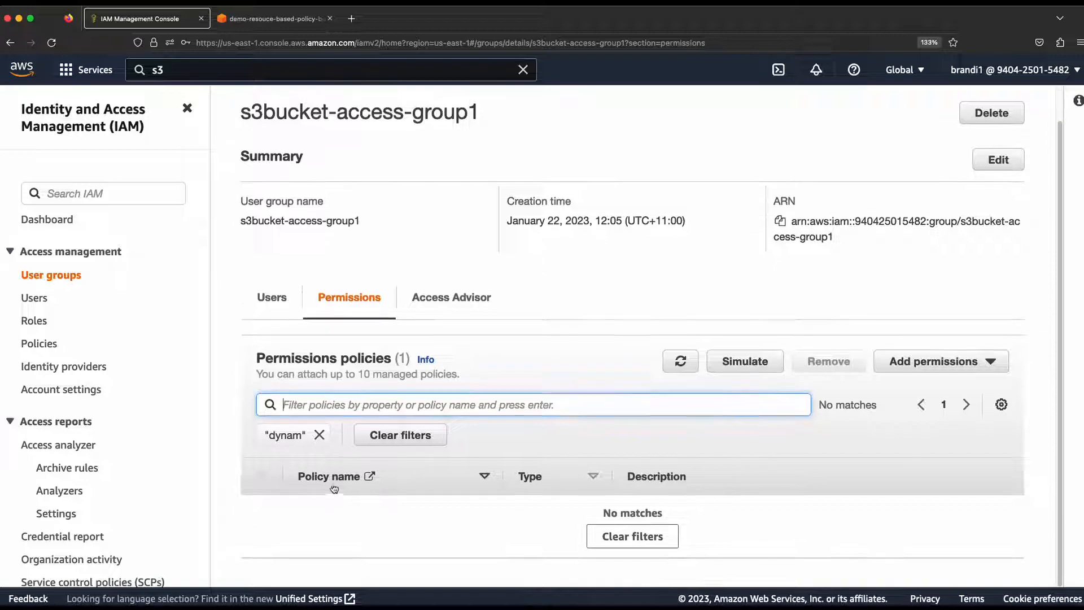
pyautogui.click(319, 470)
pyautogui.click(314, 440)
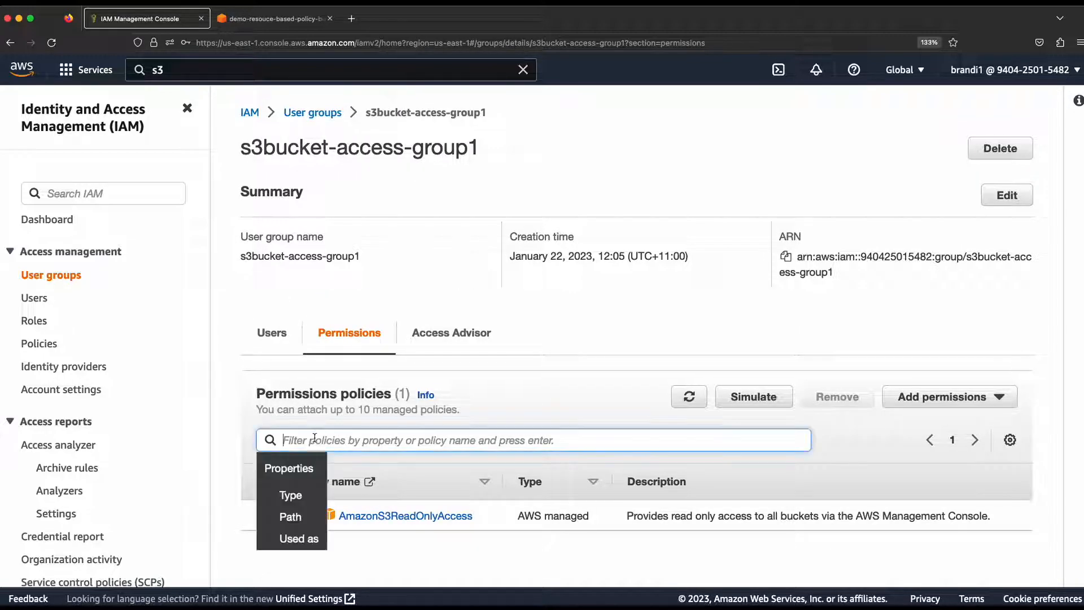
# Attach AmazonDynamoDBReadOnlyAccess to the group using a 'dyna' policy filter.
pyautogui.click(942, 397)
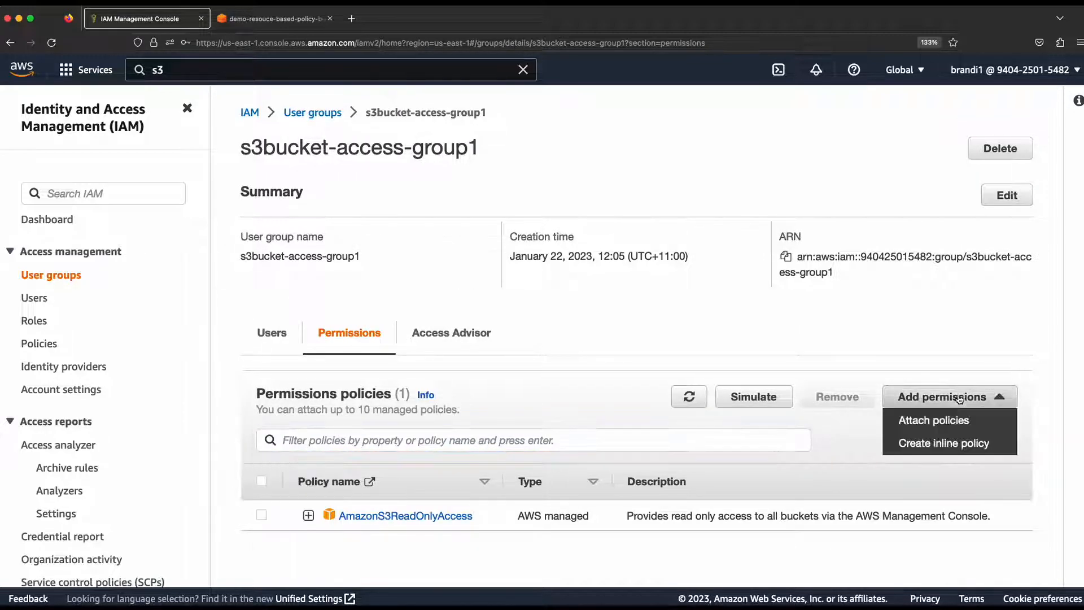
pyautogui.click(918, 420)
pyautogui.click(285, 317)
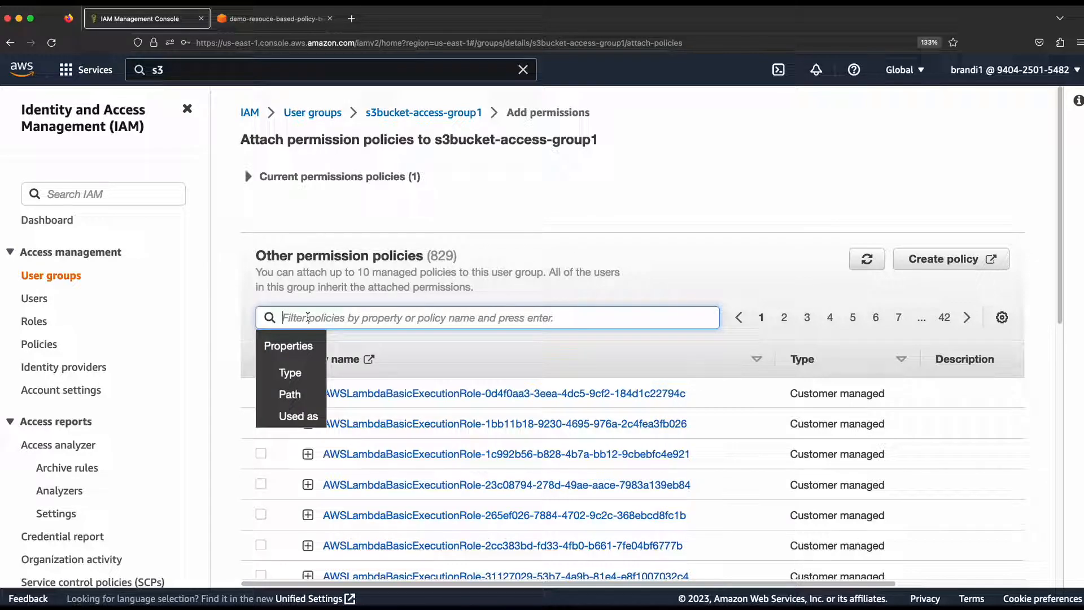
pyautogui.write('dyna')
pyautogui.press('Return')
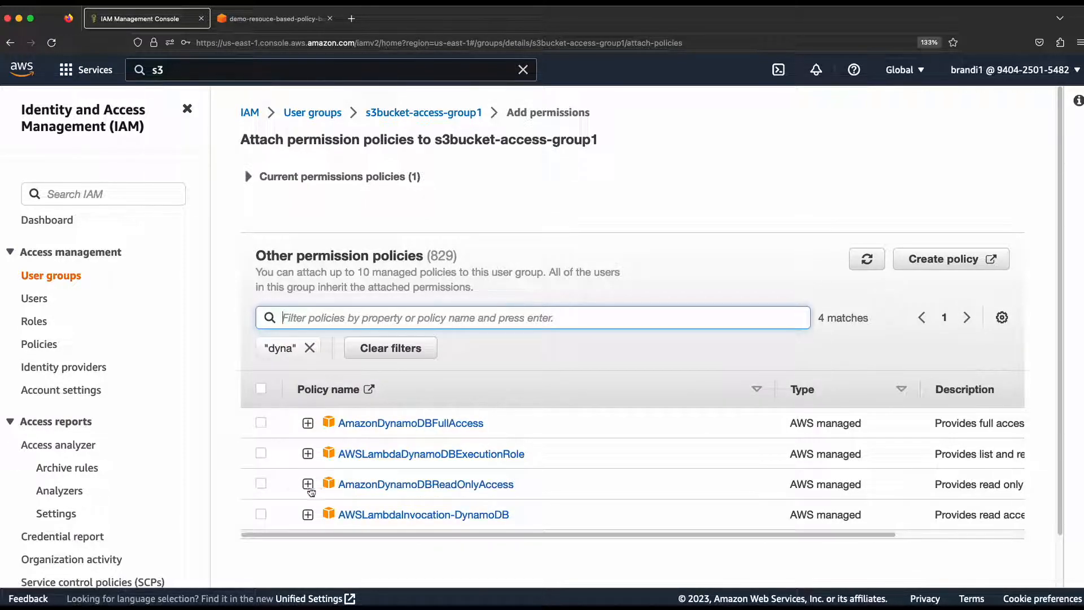
pyautogui.click(261, 484)
pyautogui.scroll(-1, 998, 537)
pyautogui.click(998, 537)
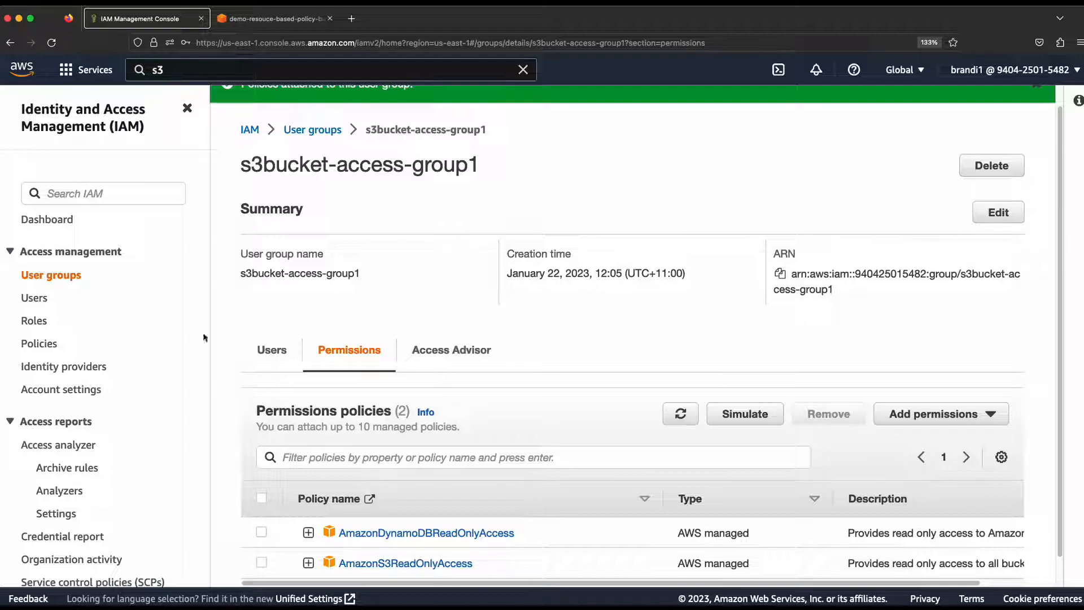
pyautogui.click(38, 296)
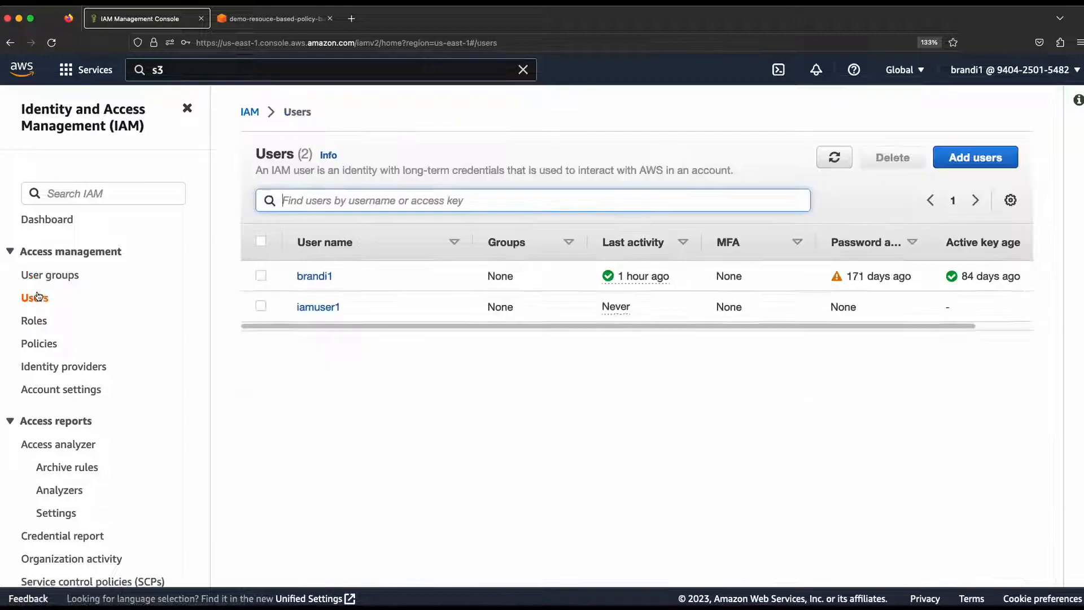
# Open iamuser1 and review its permissions table showing both inherited read-only policies.
pyautogui.click(315, 307)
pyautogui.scroll(-3, 421, 398)
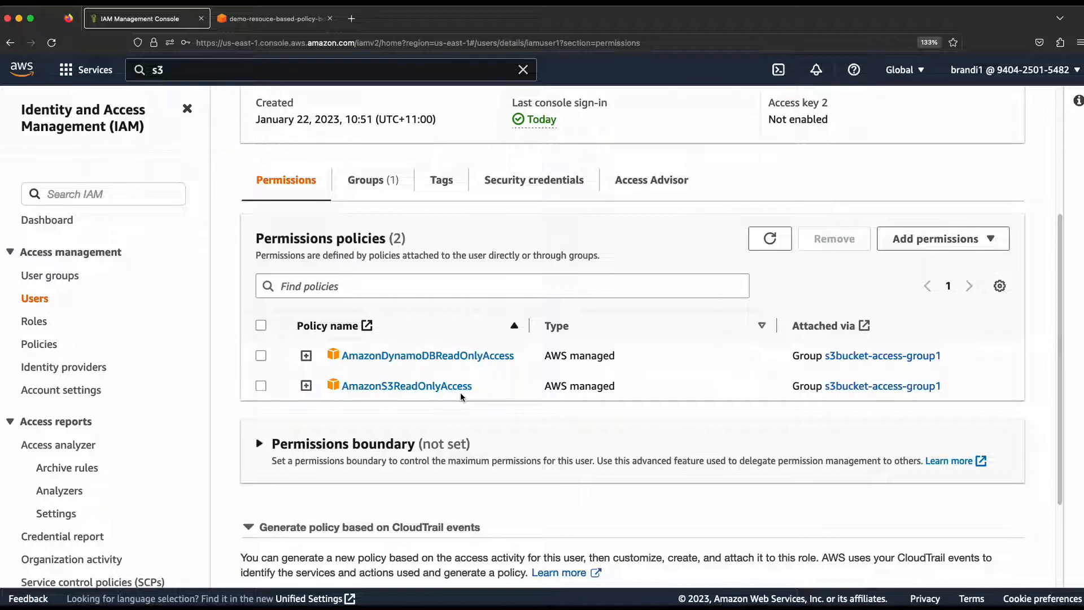
pyautogui.scroll(5, 325, 370)
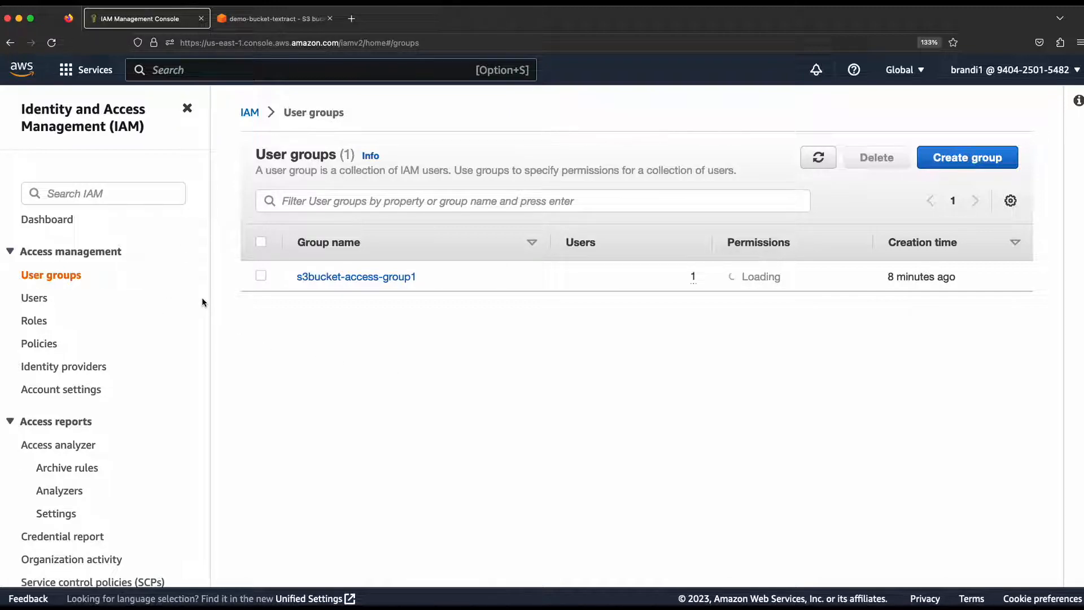
# From s3bucket-access-group1's Permissions tab, choose Add permissions > Create inline policy.
pyautogui.click(374, 280)
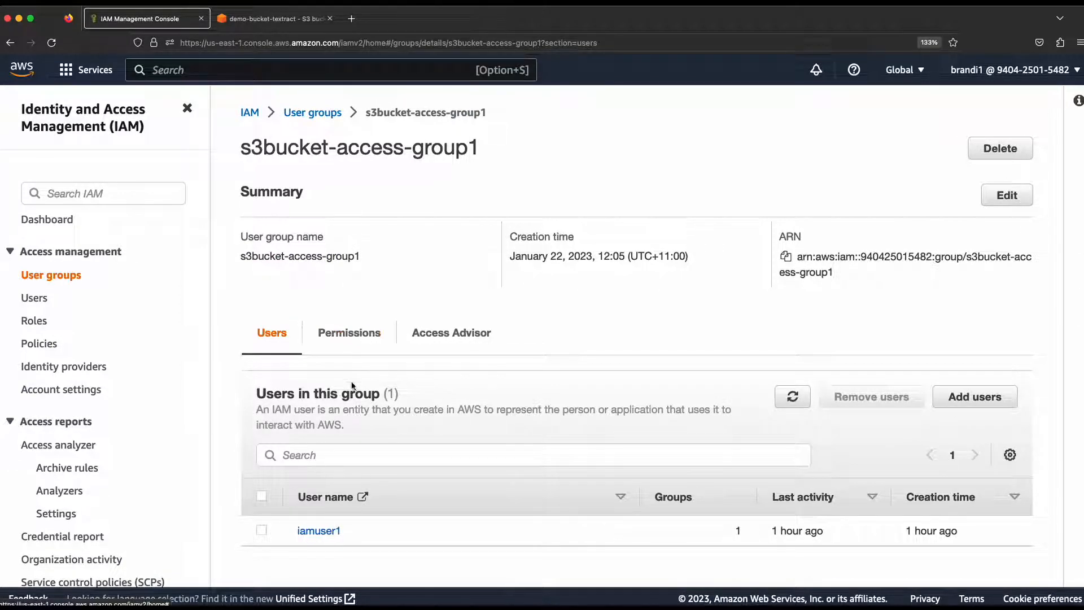
pyautogui.click(349, 332)
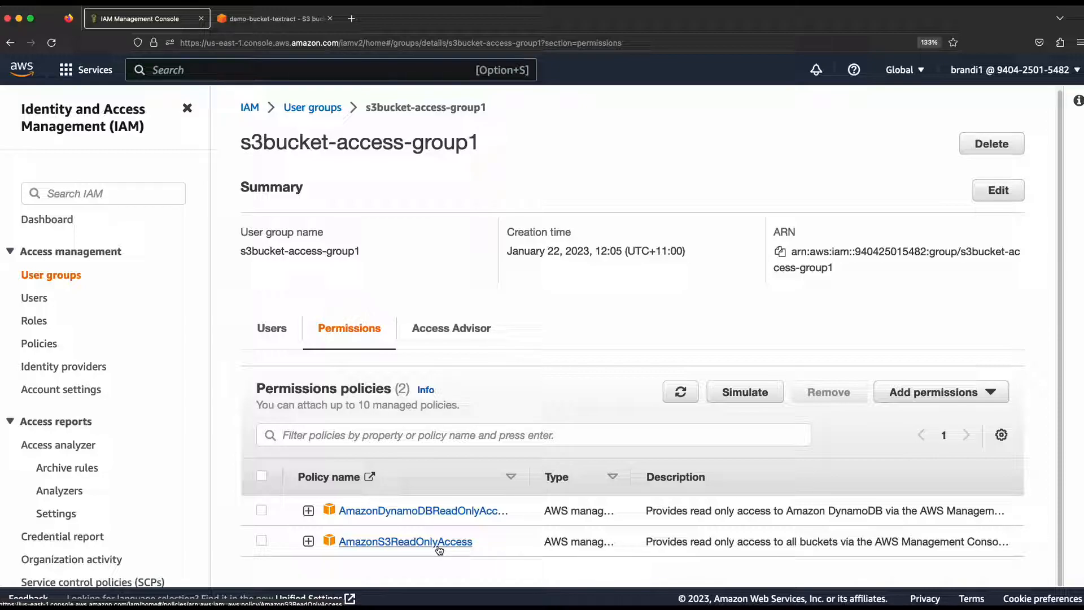
pyautogui.click(991, 398)
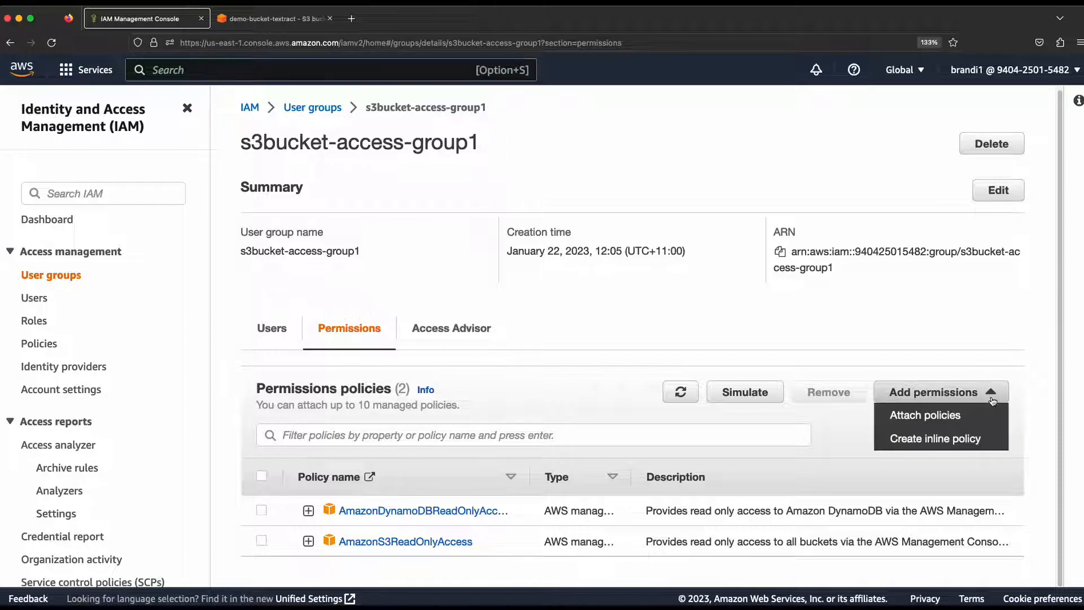
pyautogui.click(958, 445)
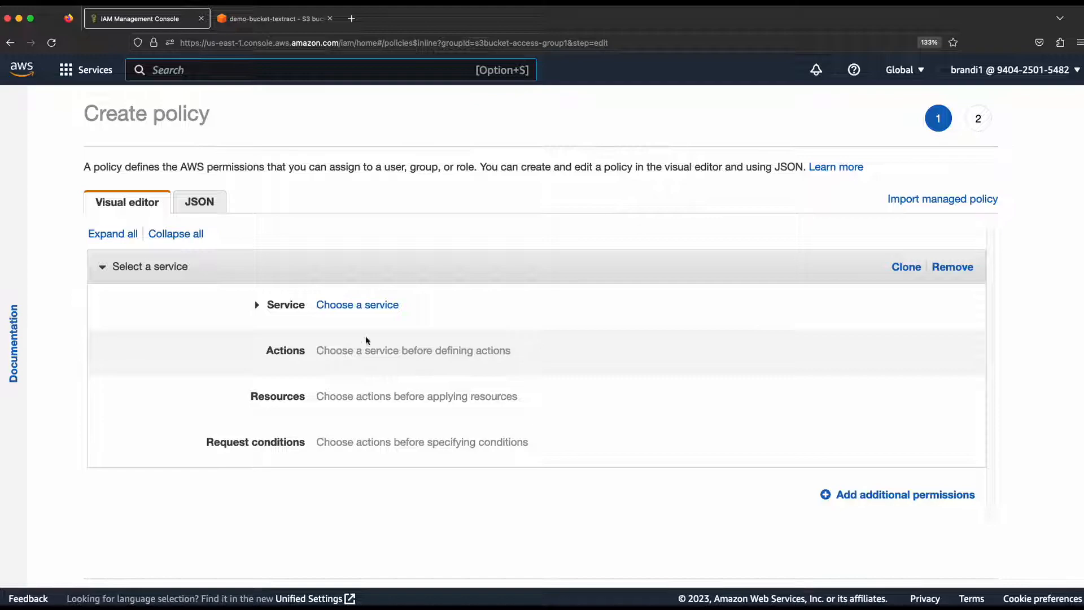
# Choose S3 as the policy's service and allow all Write actions.
pyautogui.click(257, 308)
pyautogui.write('s3')
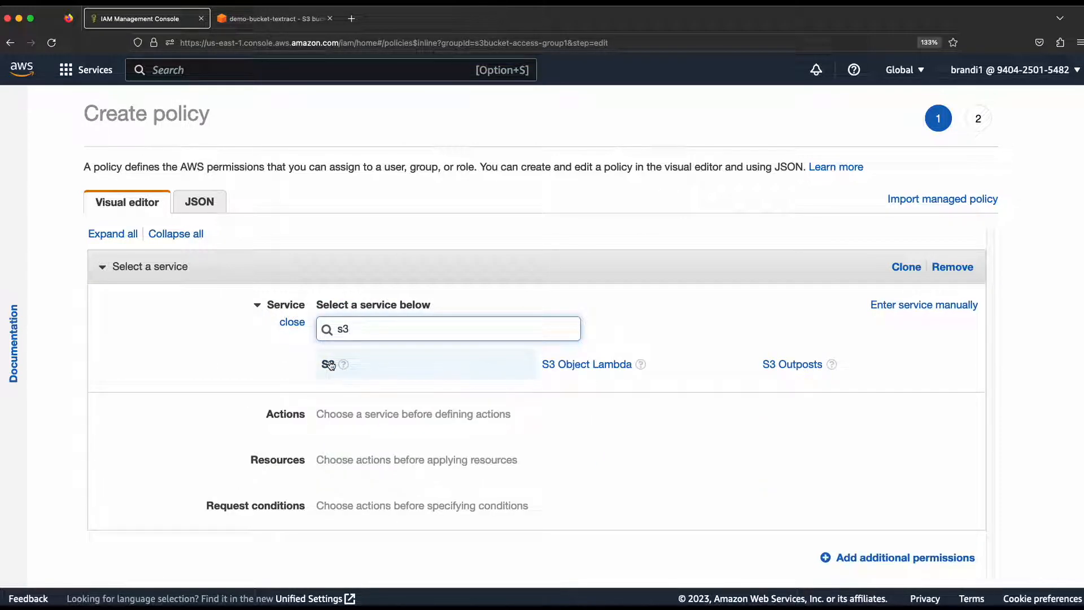
pyautogui.click(199, 201)
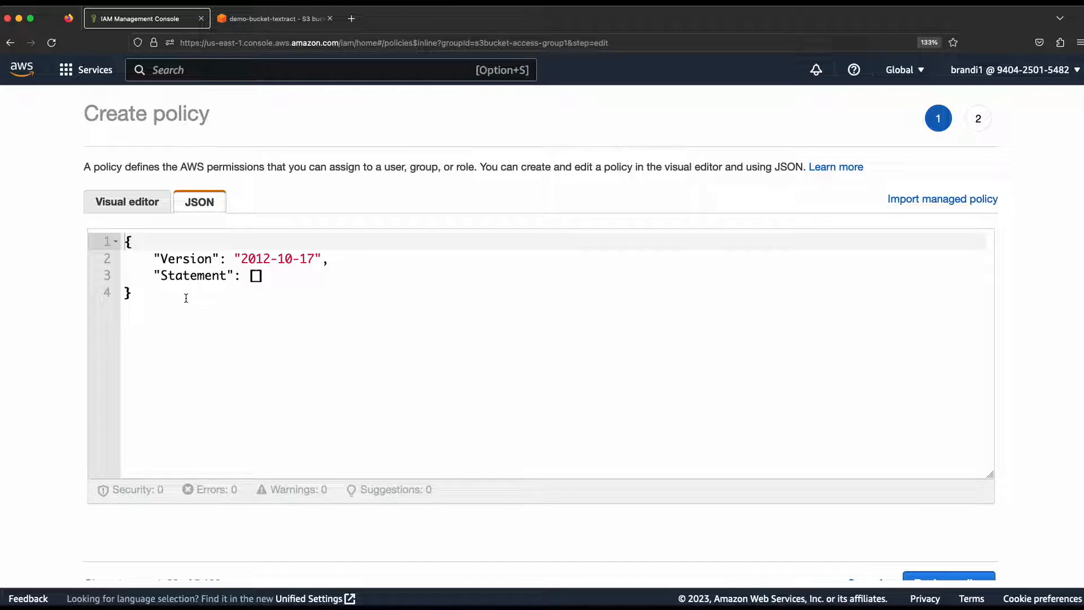
pyautogui.click(127, 203)
pyautogui.click(328, 365)
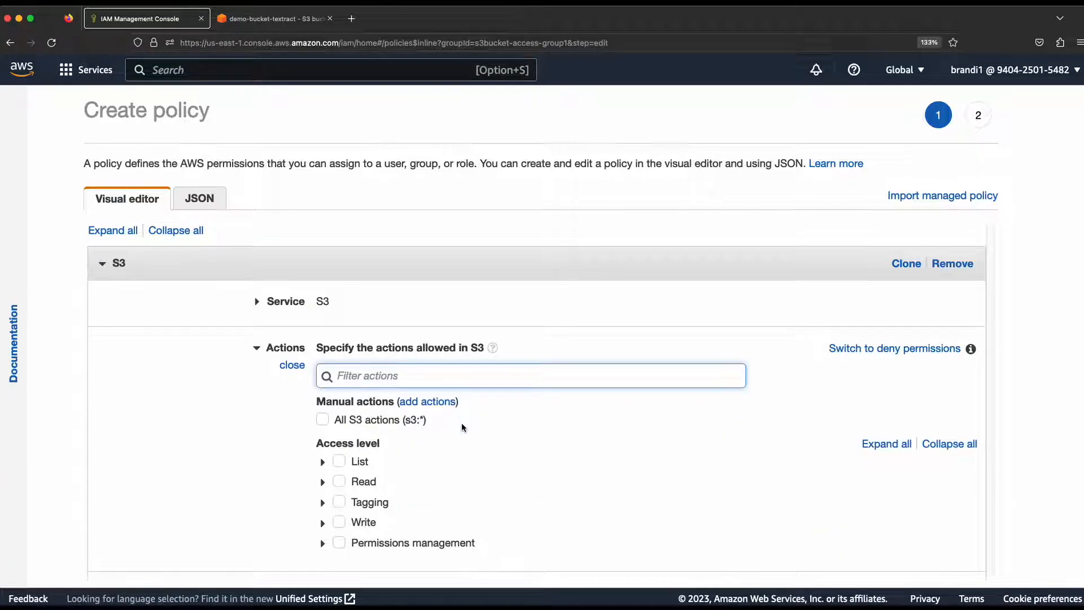
pyautogui.scroll(-1, 463, 427)
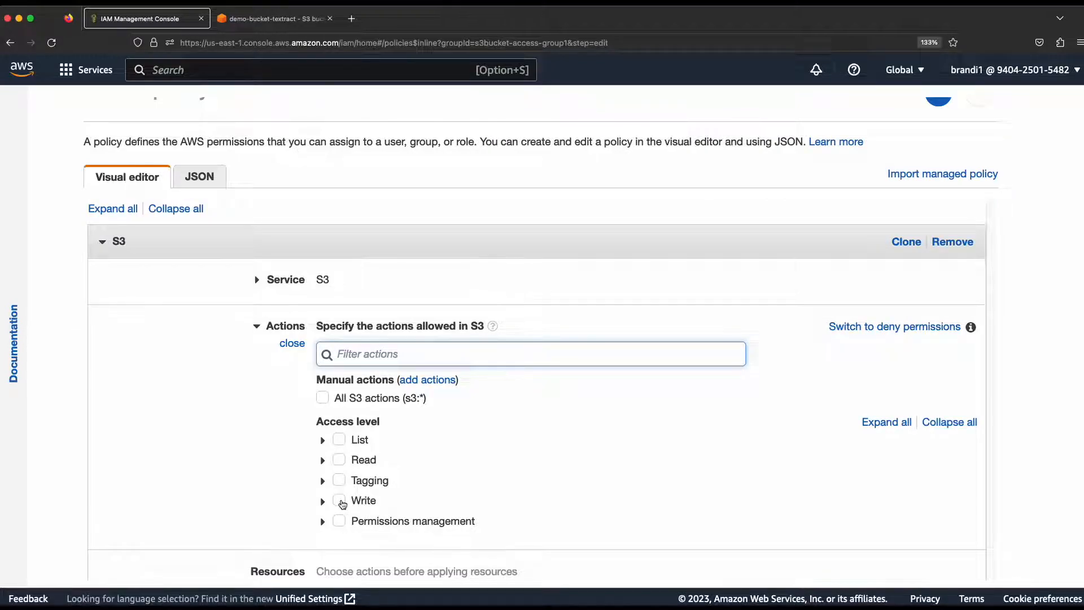
pyautogui.click(340, 501)
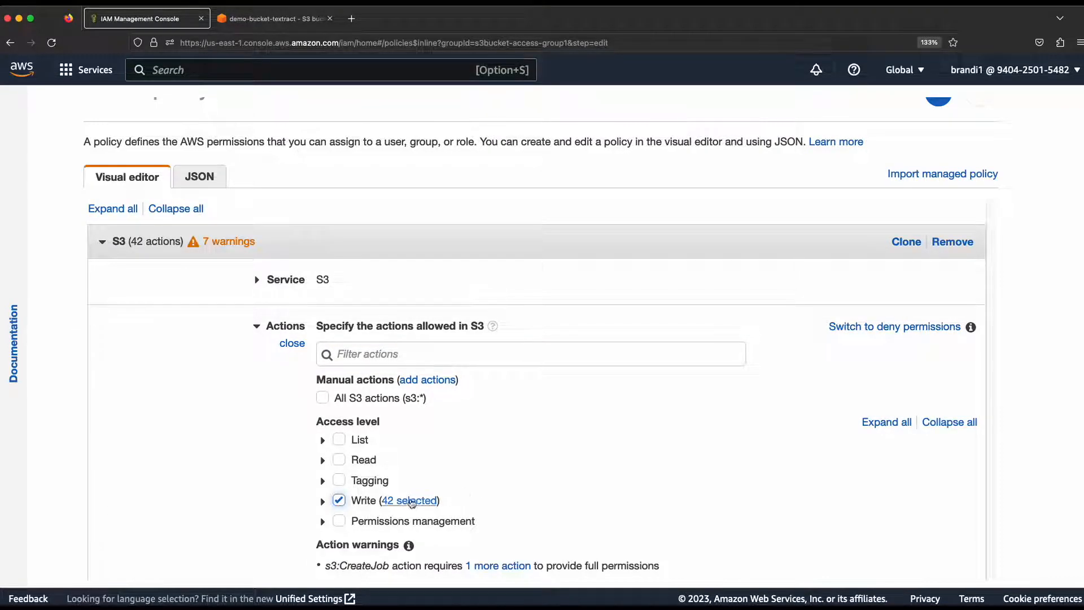
# Restrict the bucket resource to the ARN arn:aws:s3:::demo-bucket-textract.
pyautogui.scroll(-1, 480, 463)
pyautogui.scroll(-6, 483, 462)
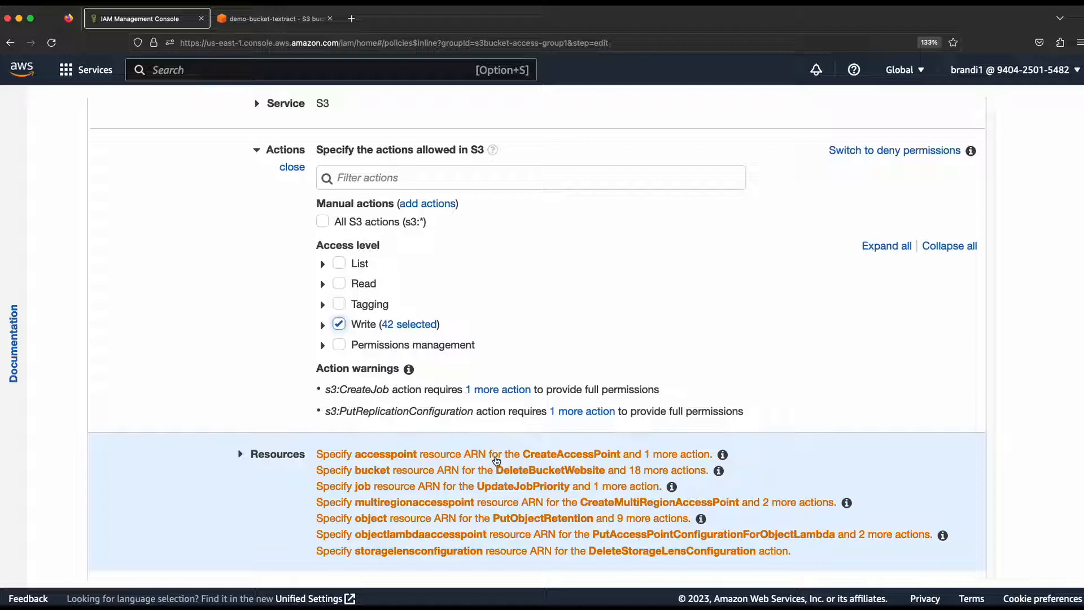
pyautogui.scroll(-5, 358, 282)
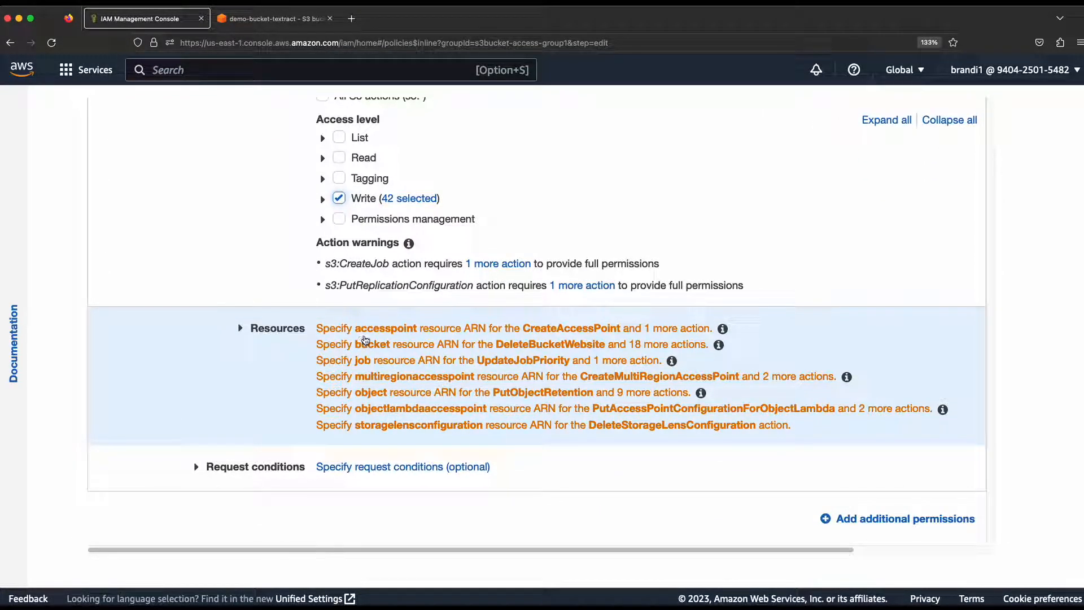
pyautogui.click(312, 337)
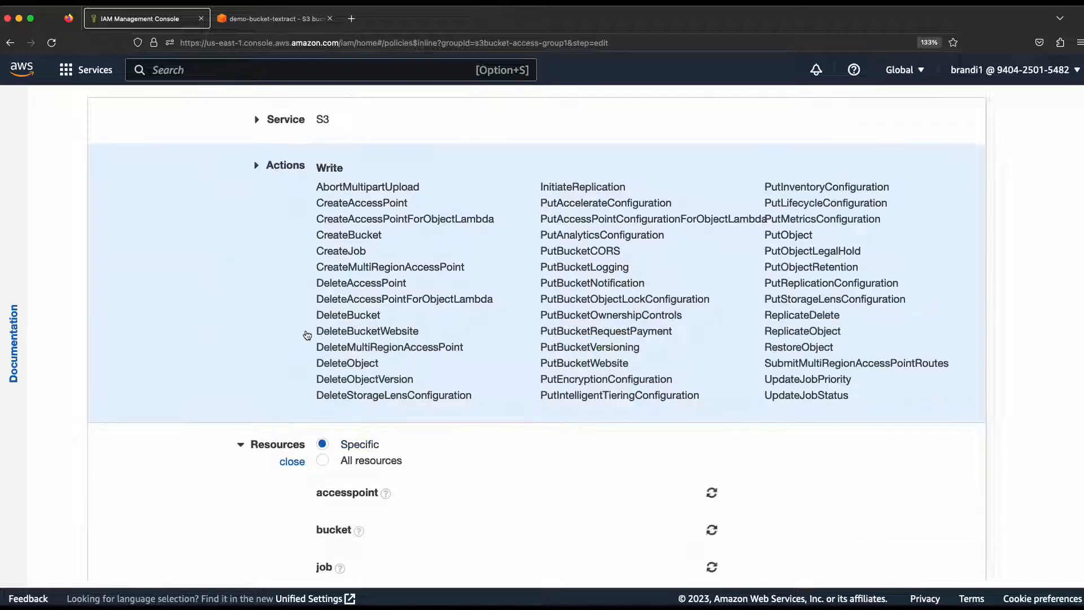
pyautogui.scroll(-5, 405, 399)
pyautogui.scroll(-3, 398, 402)
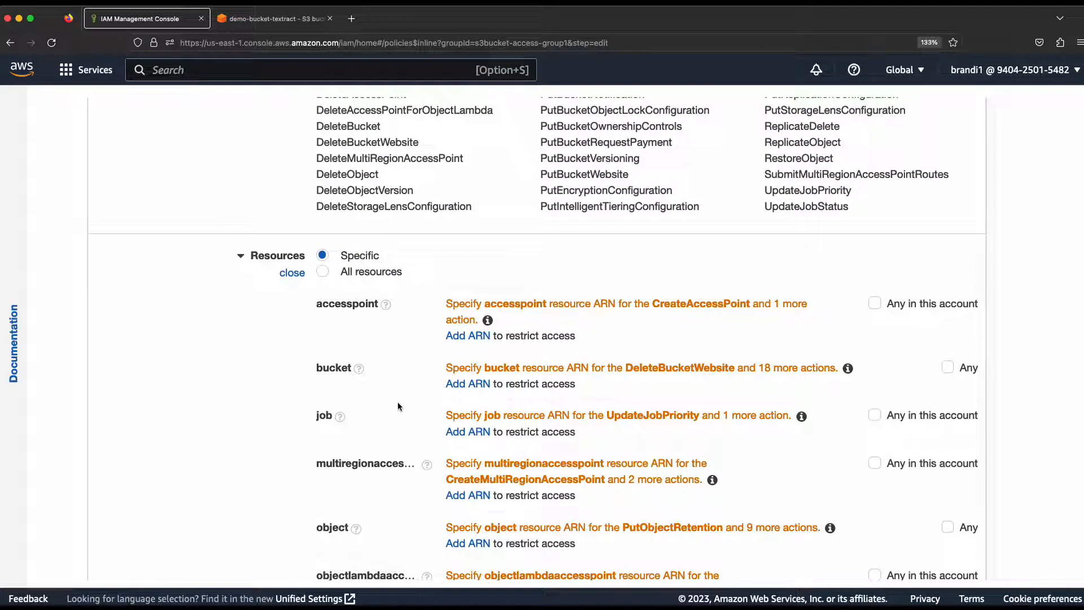
pyautogui.click(467, 390)
pyautogui.click(436, 256)
pyautogui.write('demo-bucket-textract')
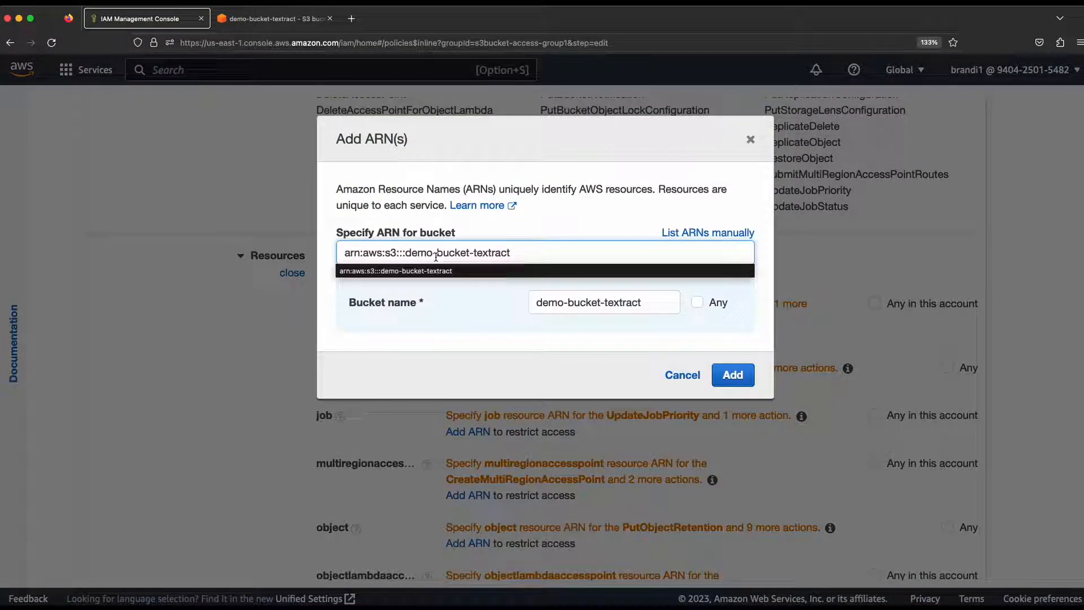
pyautogui.click(480, 319)
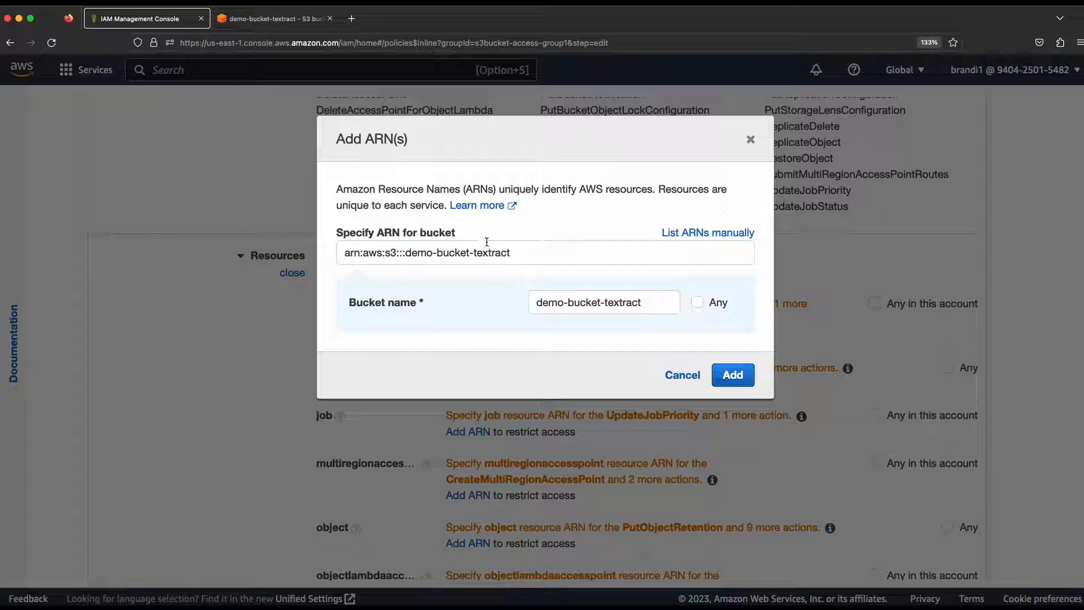
pyautogui.click(305, 19)
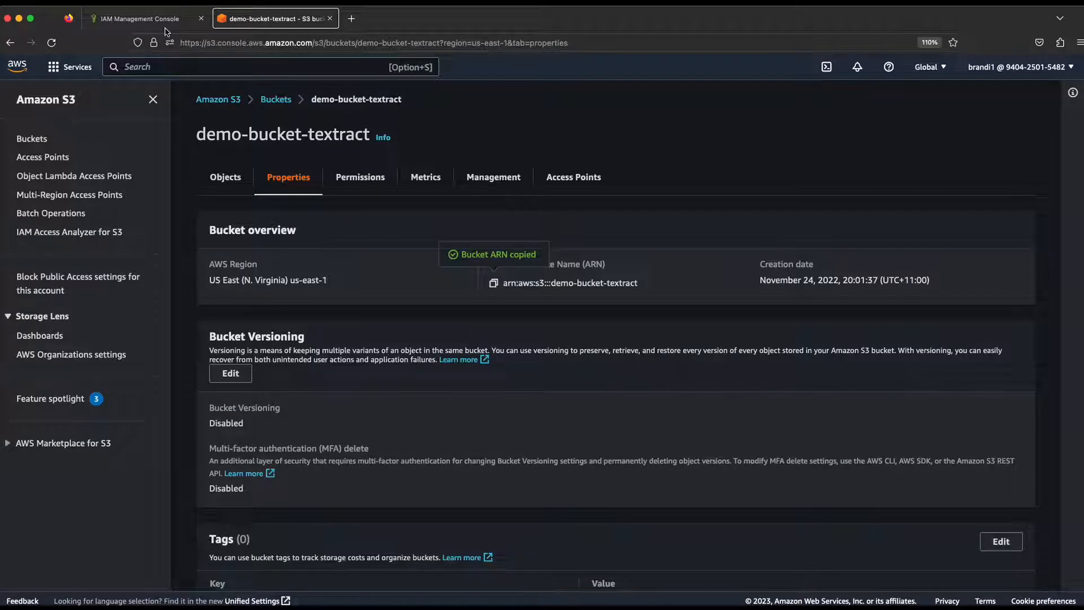
pyautogui.click(133, 20)
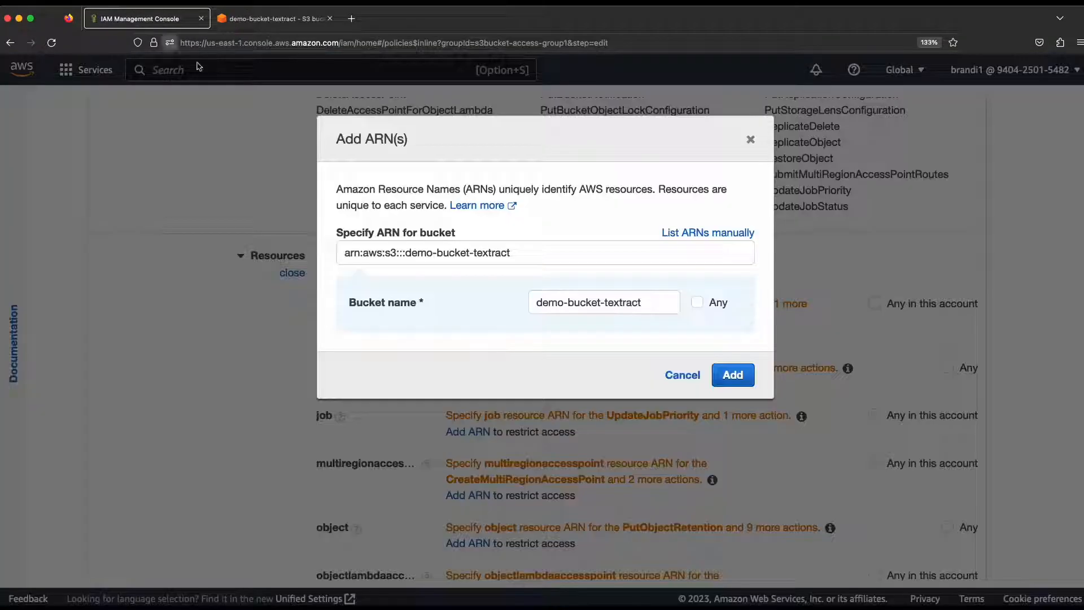
pyautogui.click(736, 376)
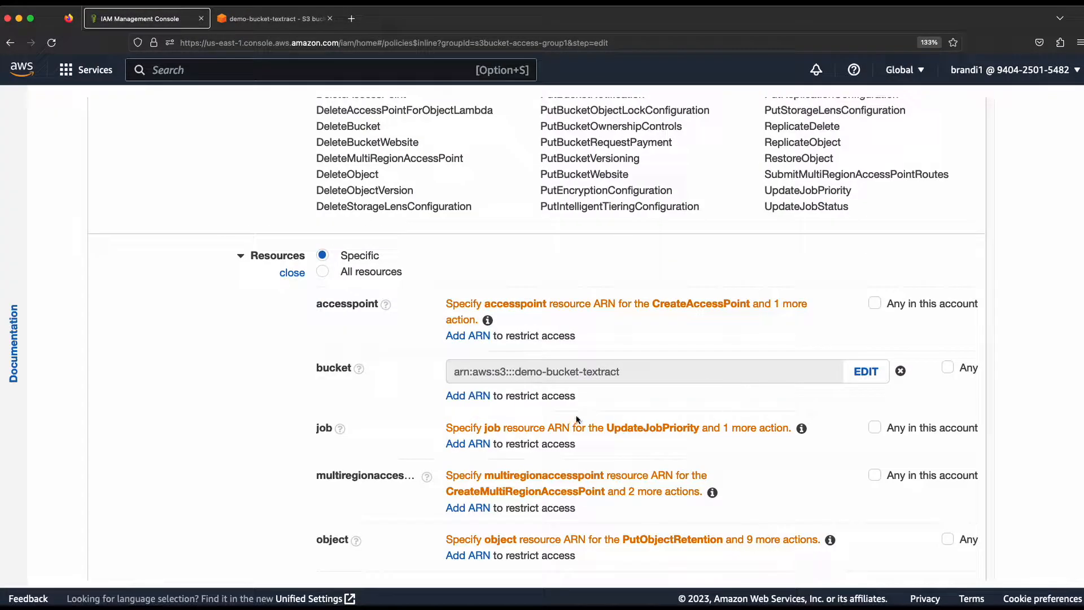
pyautogui.scroll(-6, 649, 416)
# Name the inline policy 'write-access-to-demo-bucket-textract' and create it.
pyautogui.click(948, 546)
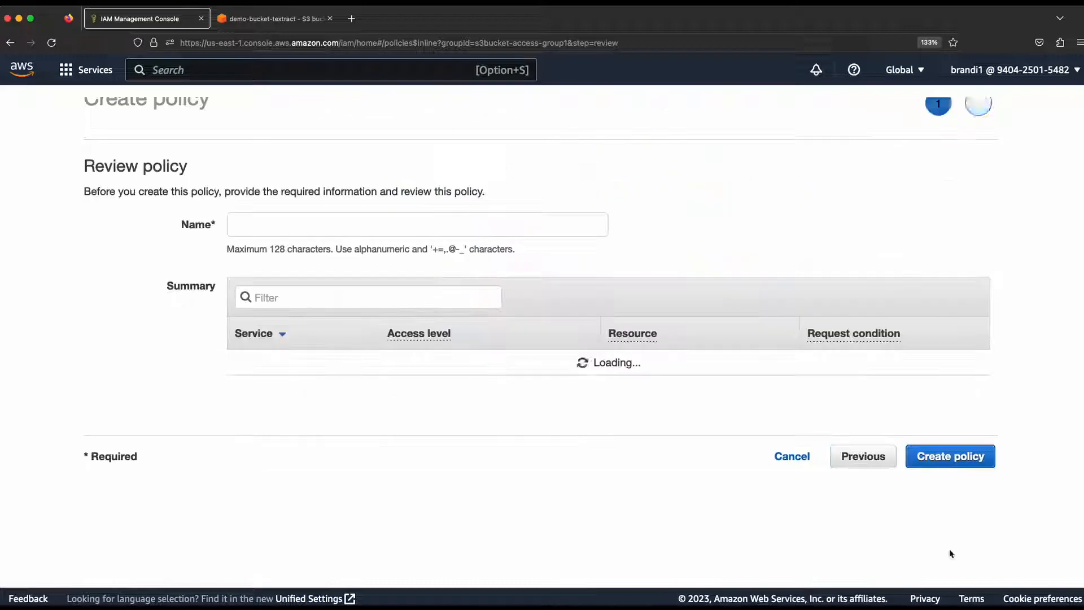
pyautogui.click(257, 219)
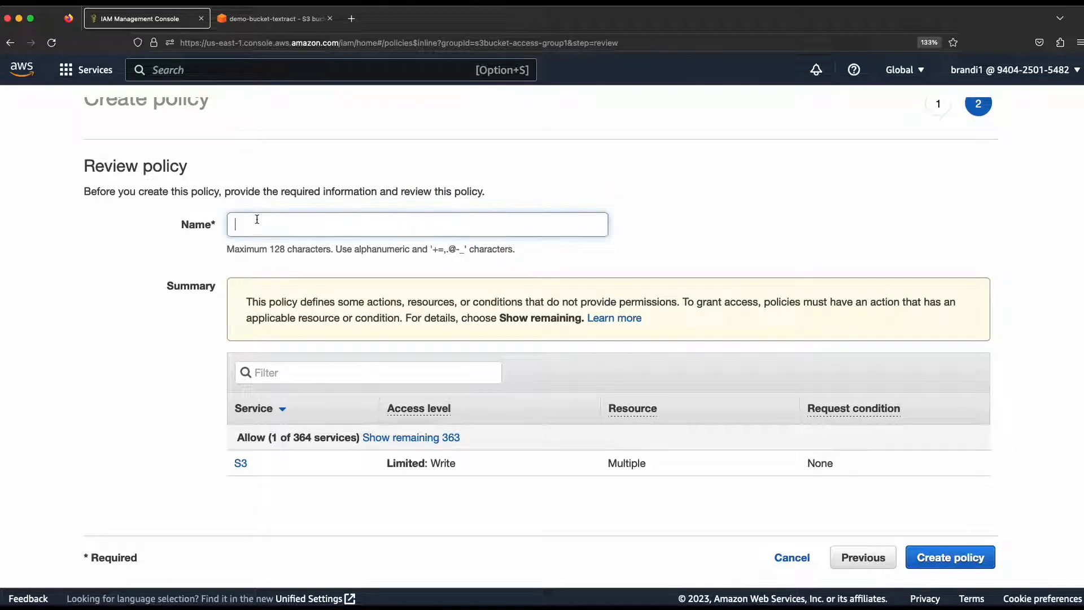
pyautogui.write('write-access-to-')
pyautogui.press('super+v')
pyautogui.scroll(-1, 465, 446)
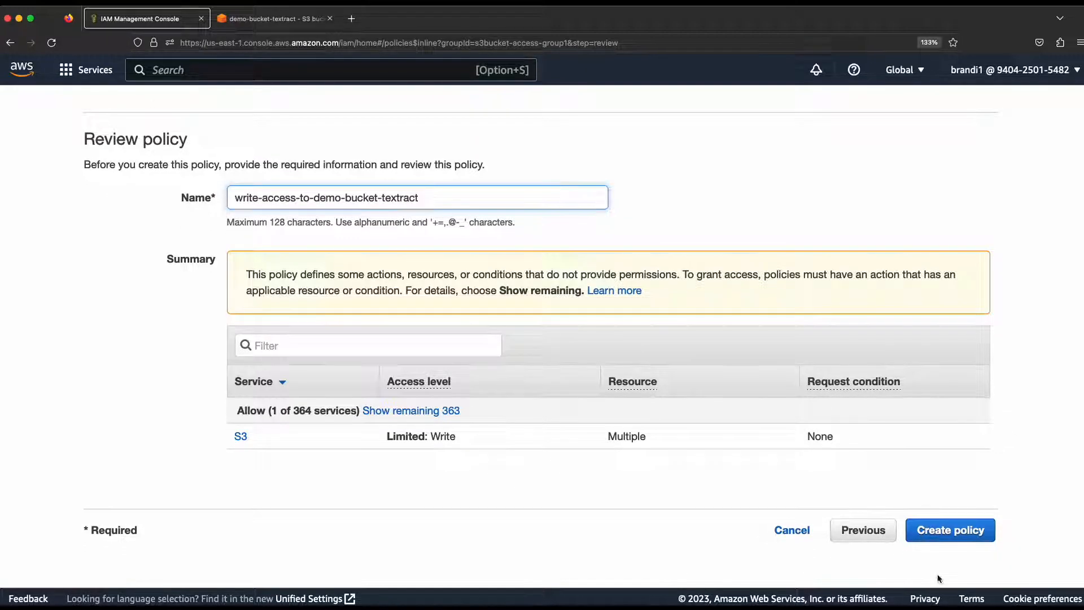
pyautogui.click(965, 533)
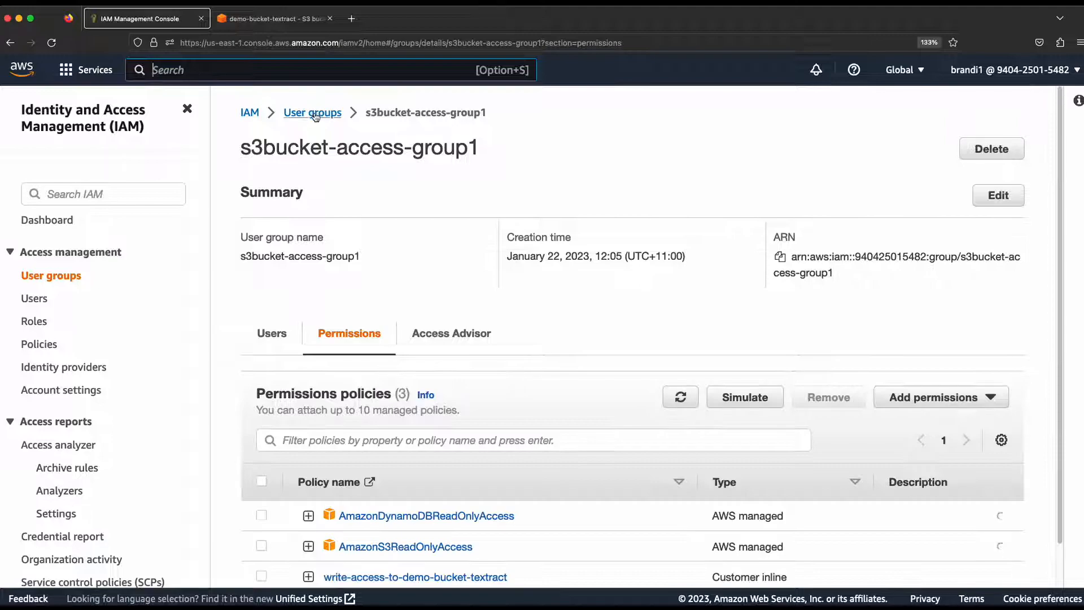
# Expand the write-access-to-demo-bucket-textract policy row to show its JSON.
pyautogui.scroll(-1, 455, 262)
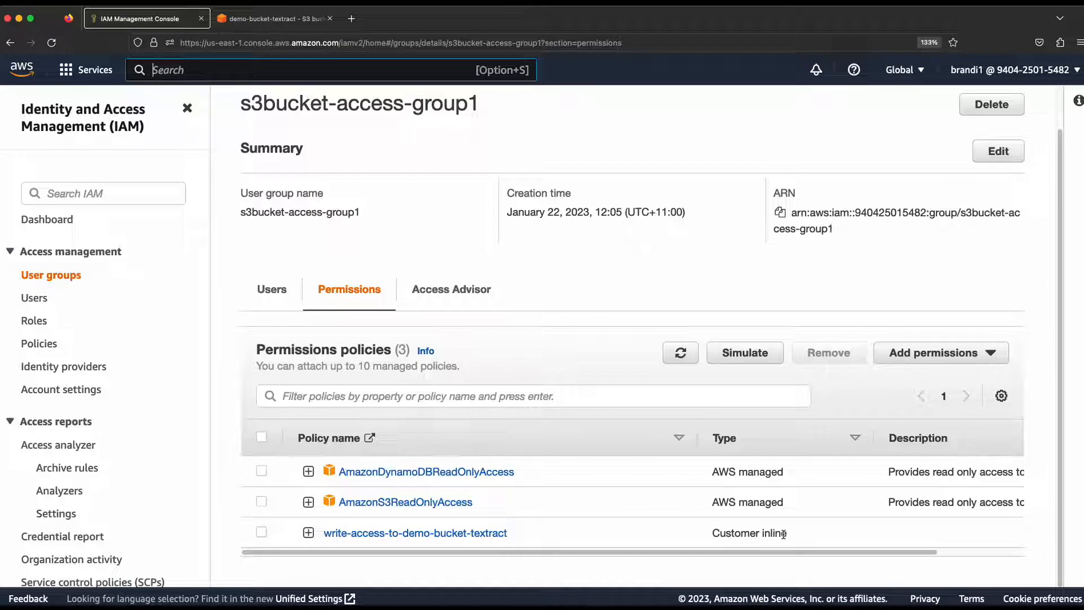
pyautogui.click(308, 533)
pyautogui.scroll(-5, 257, 420)
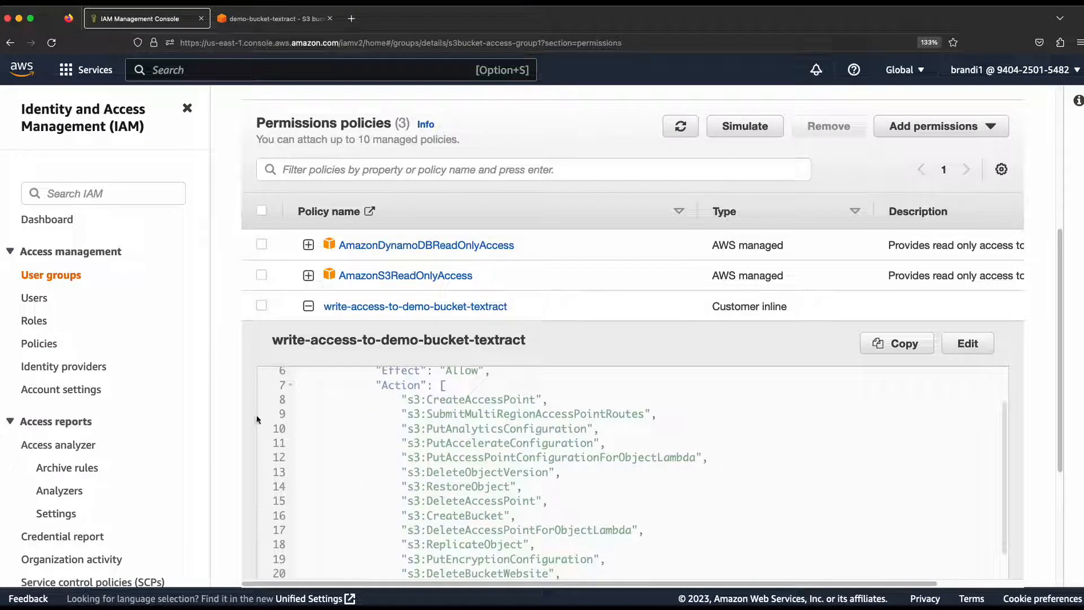
pyautogui.scroll(3, 404, 423)
pyautogui.moveTo(375, 446); pyautogui.dragTo(465, 464)
pyautogui.scroll(-1, 465, 464)
# Collapse the Action array and highlight demo-bucket-textract in the Resource line.
pyautogui.click(442, 433)
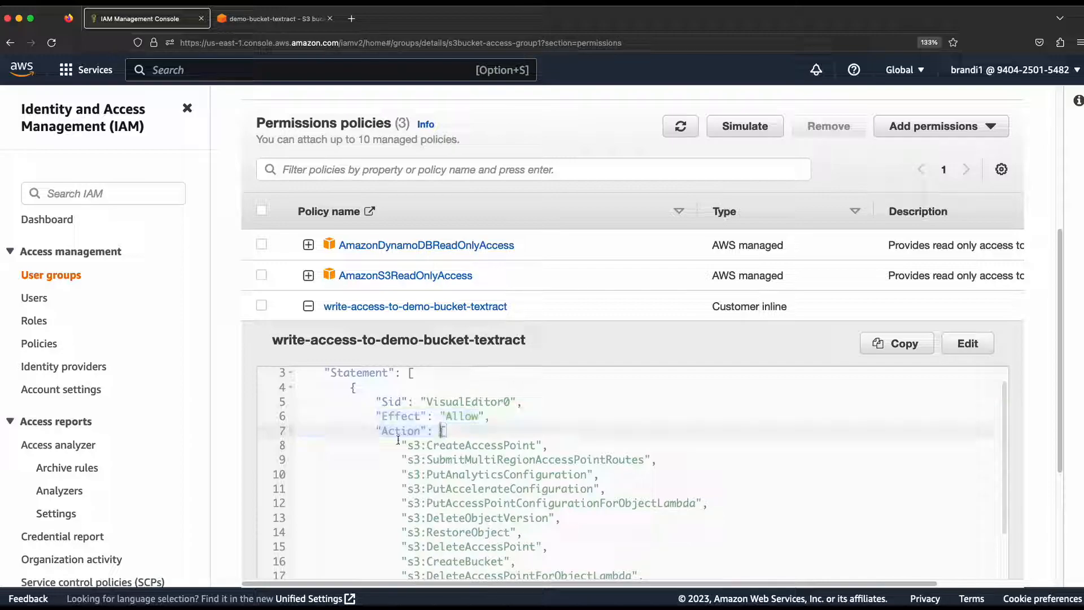
pyautogui.click(295, 433)
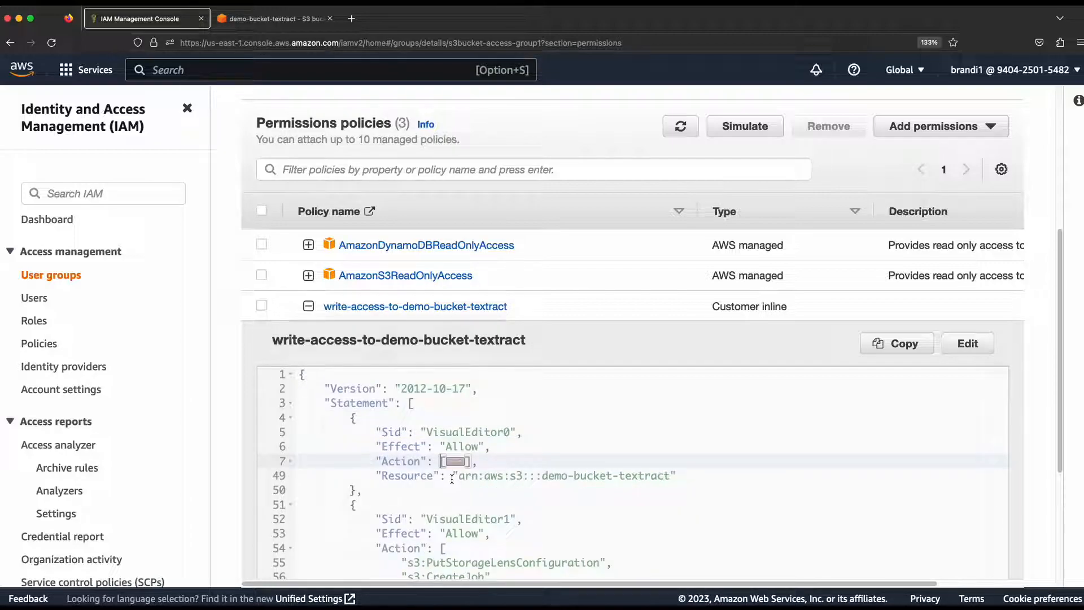
pyautogui.scroll(-2, 457, 483)
pyautogui.moveTo(376, 424); pyautogui.dragTo(681, 424)
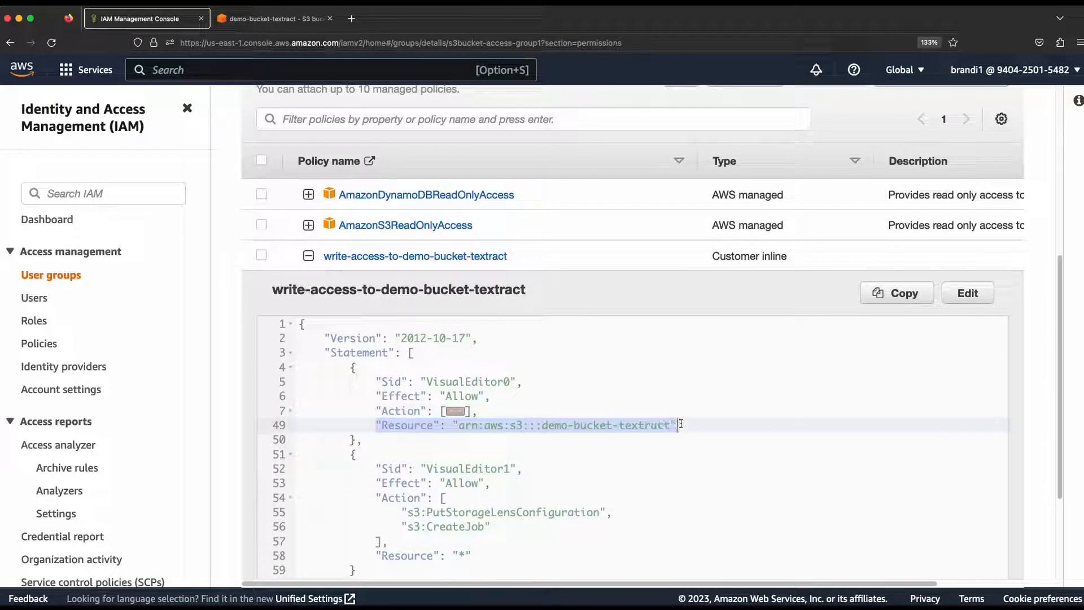
pyautogui.click(600, 426)
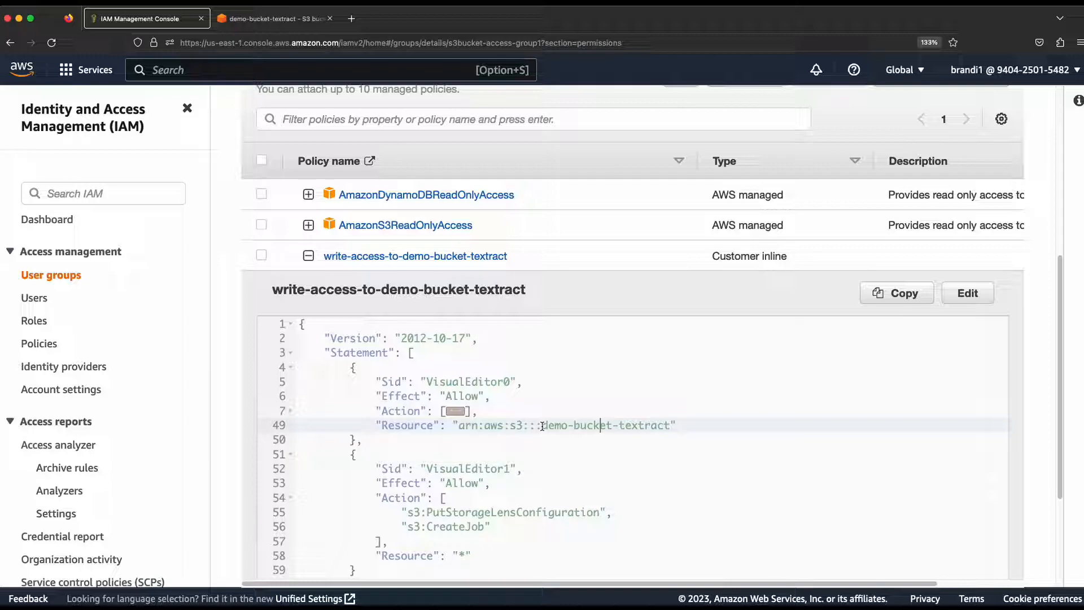
pyautogui.moveTo(542, 426); pyautogui.dragTo(670, 426)
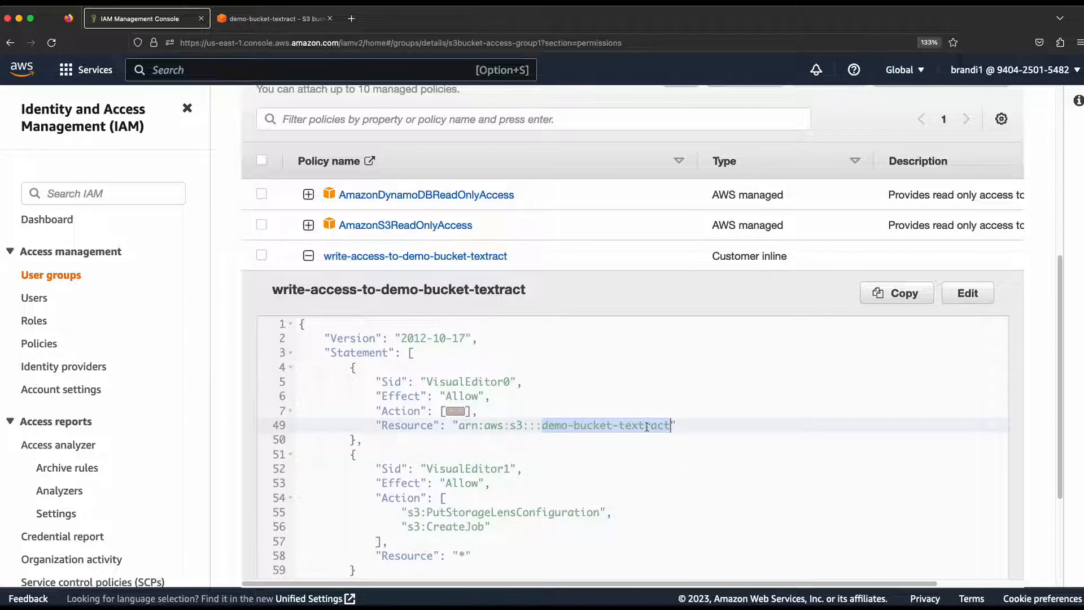
pyautogui.scroll(5, 647, 427)
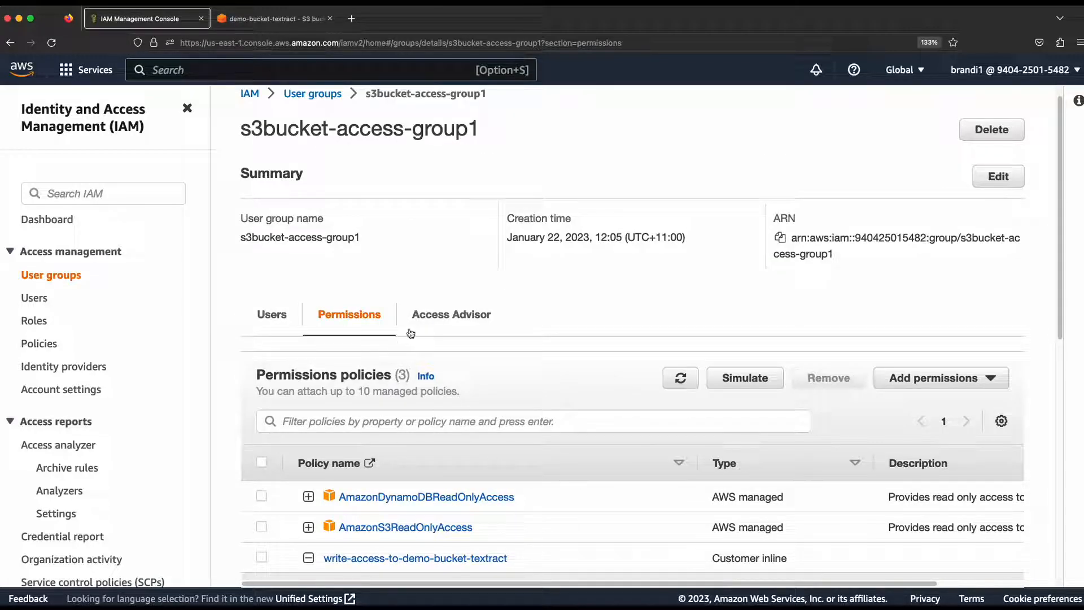
pyautogui.scroll(-3, 395, 260)
# Advance the presentation to the next slide.
pyautogui.scroll(-2, 421, 288)
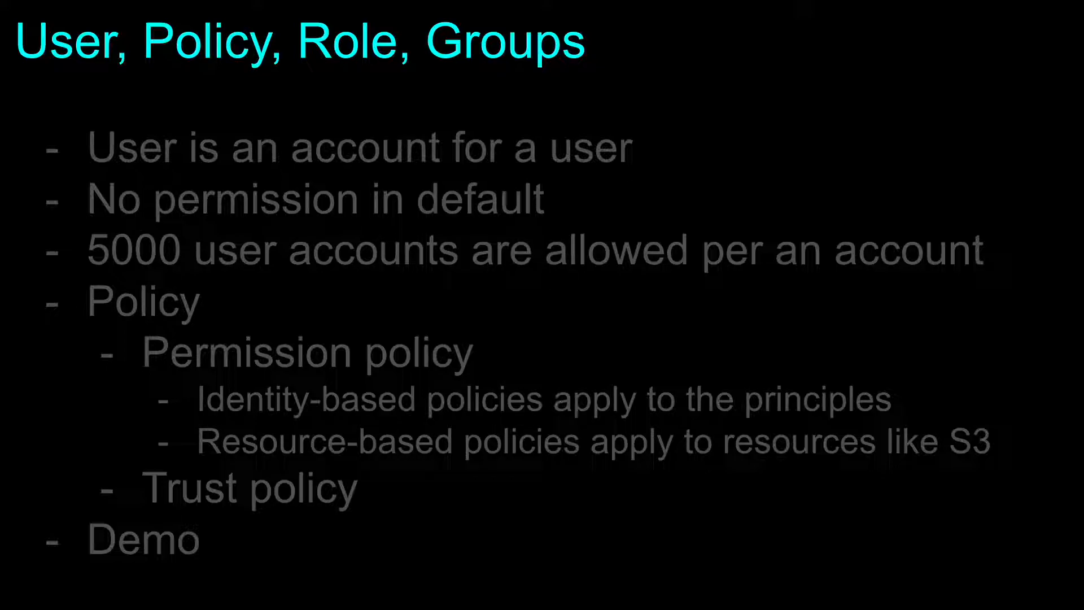
pyautogui.press('Right')
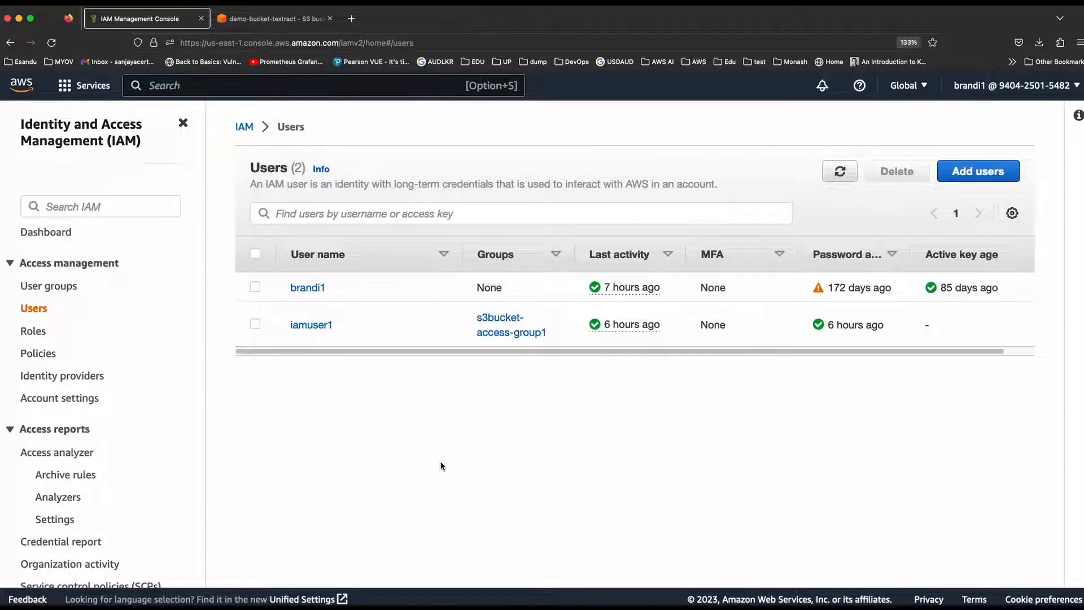
# From iamuser1's security credentials, start a Command Line Interface access key.
pyautogui.click(327, 330)
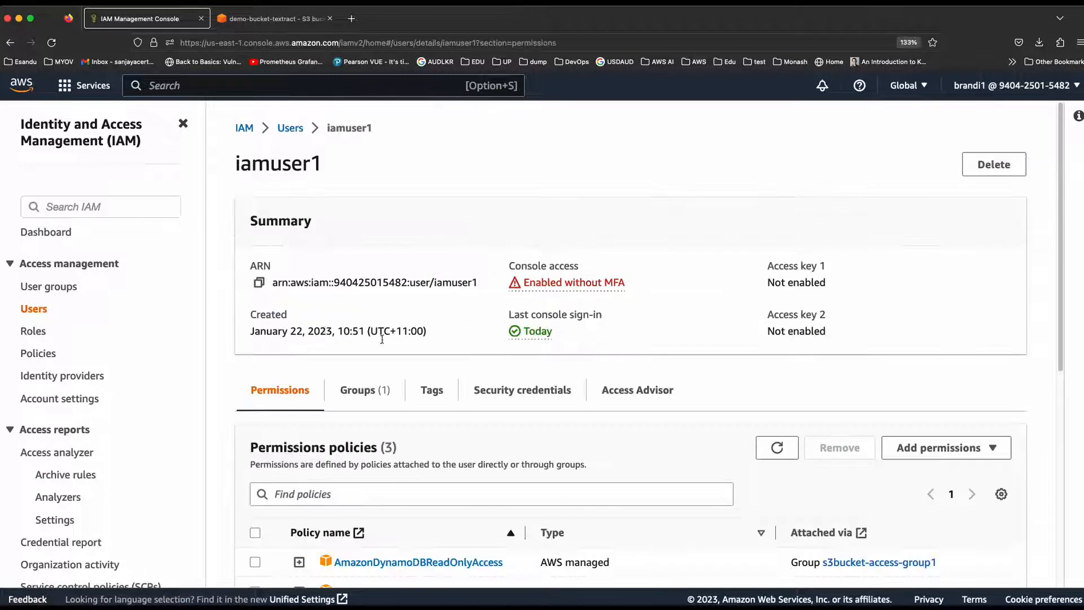
pyautogui.click(545, 394)
pyautogui.scroll(-8, 444, 394)
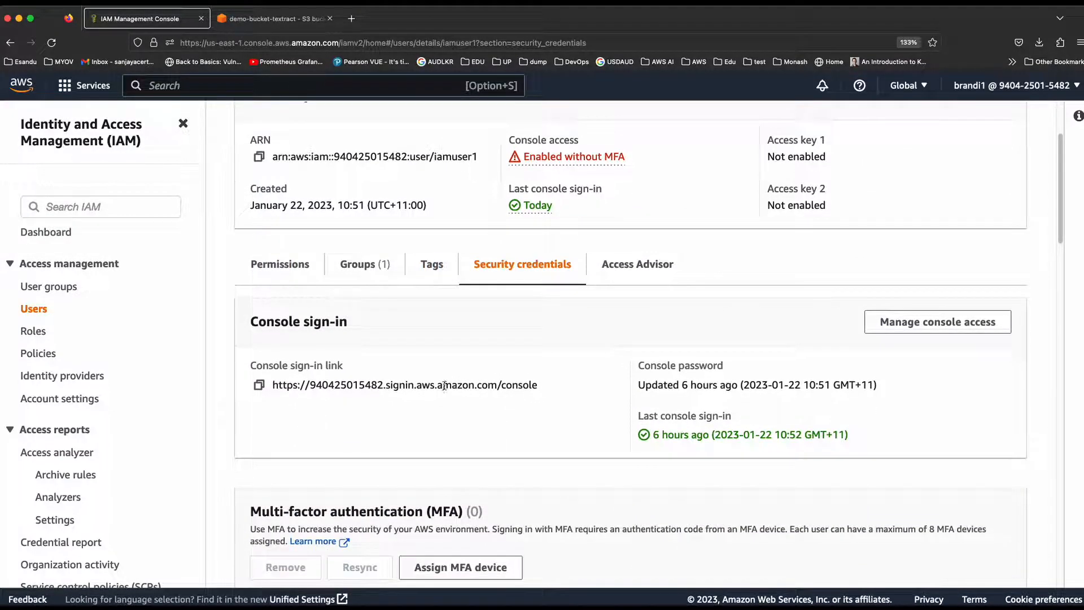
pyautogui.scroll(-2, 444, 394)
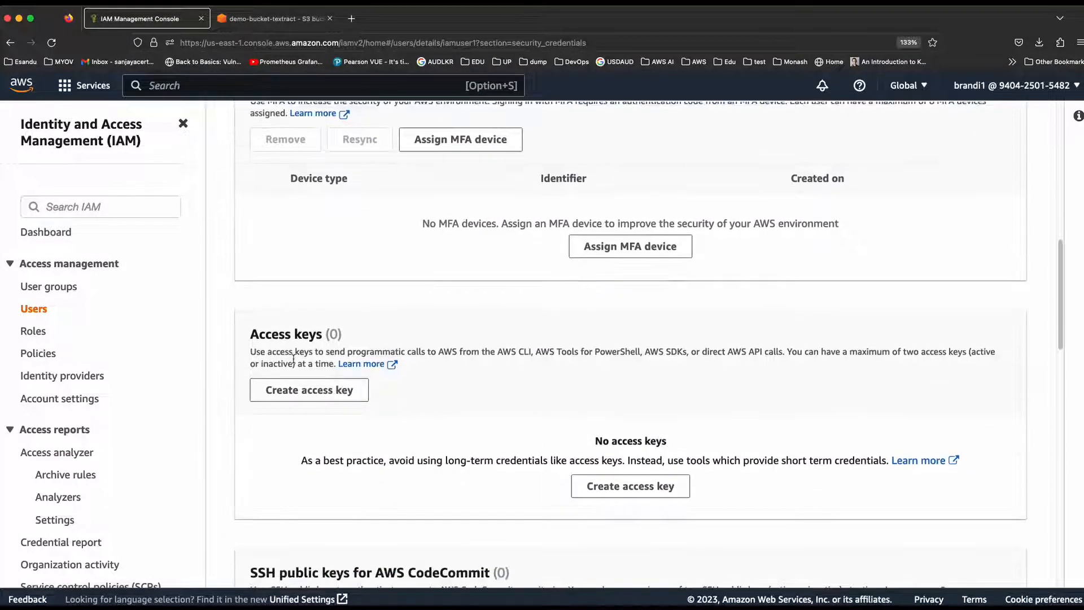
pyautogui.click(315, 391)
pyautogui.click(299, 259)
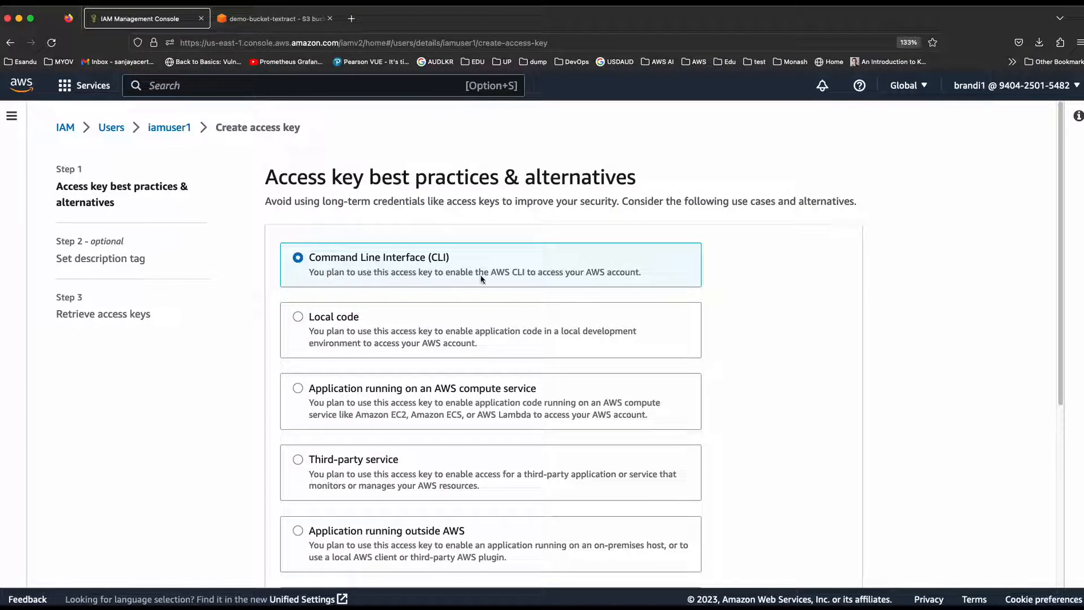
pyautogui.scroll(-2, 529, 290)
pyautogui.scroll(-3, 529, 290)
# Acknowledge the recommendation, create the access key and download its .csv file.
pyautogui.click(285, 465)
pyautogui.click(843, 541)
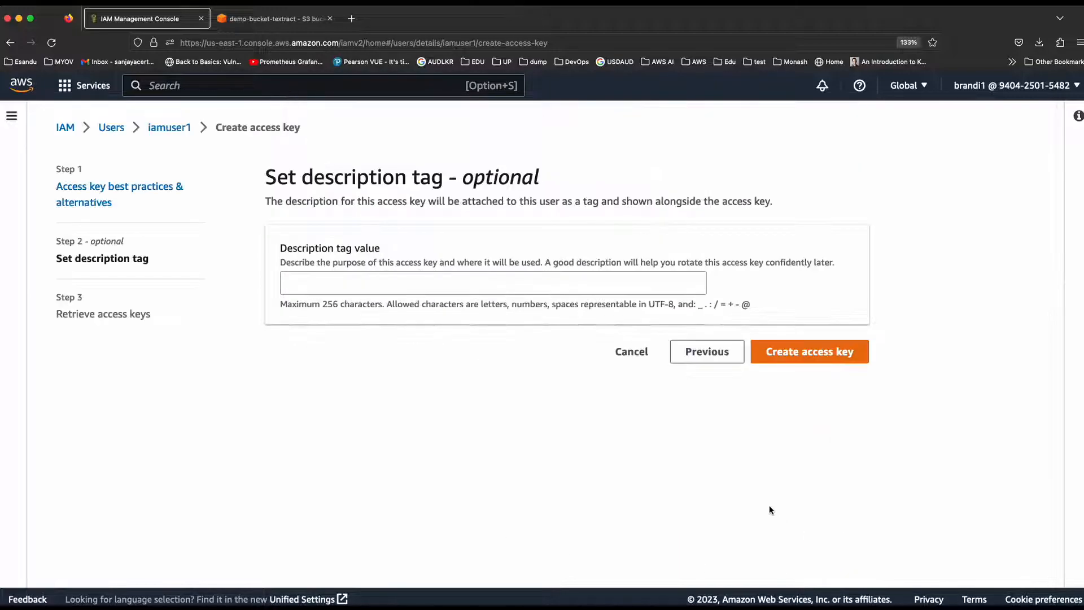
pyautogui.click(816, 358)
pyautogui.scroll(-1, 556, 453)
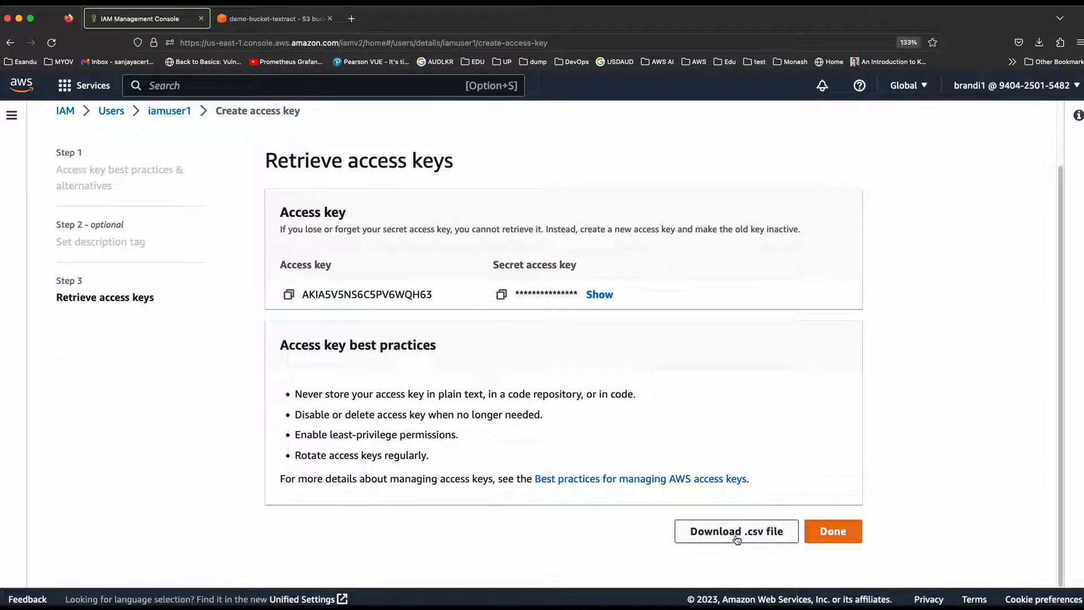
pyautogui.click(706, 530)
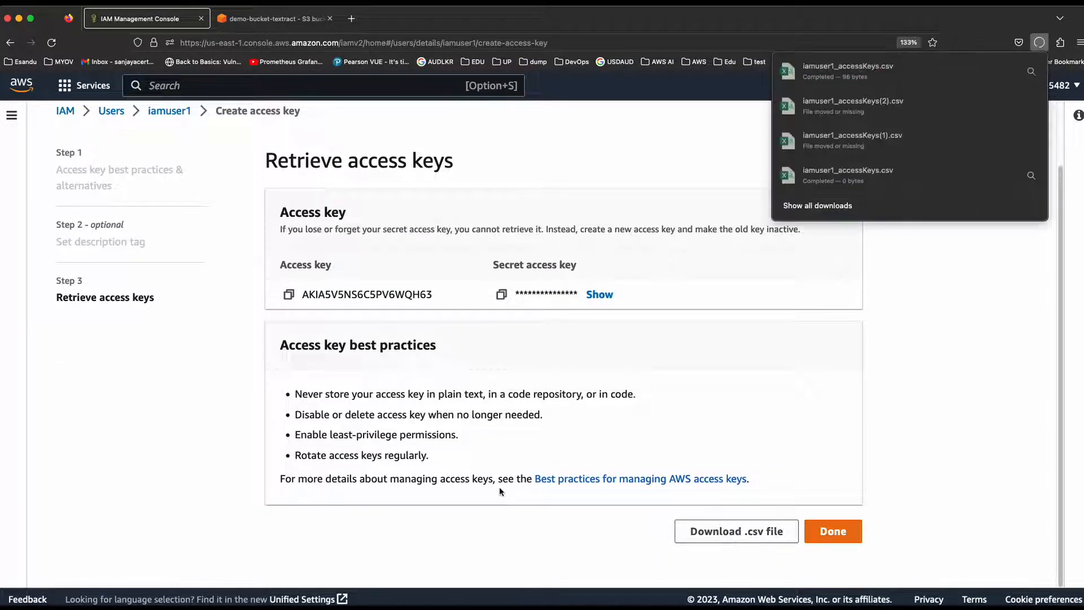
pyautogui.click(950, 296)
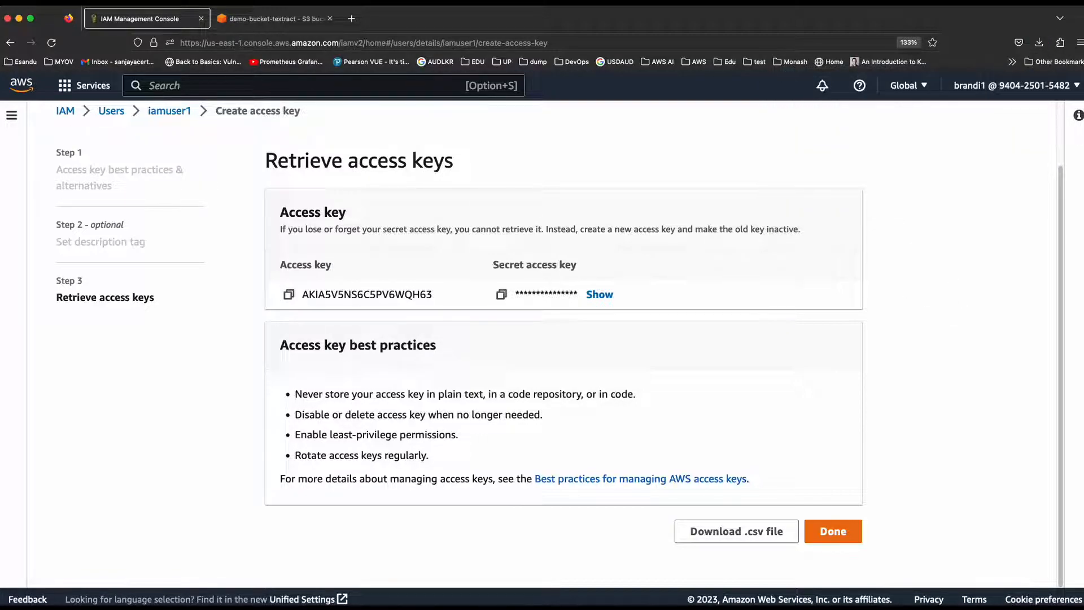
pyautogui.press('super+Tab')
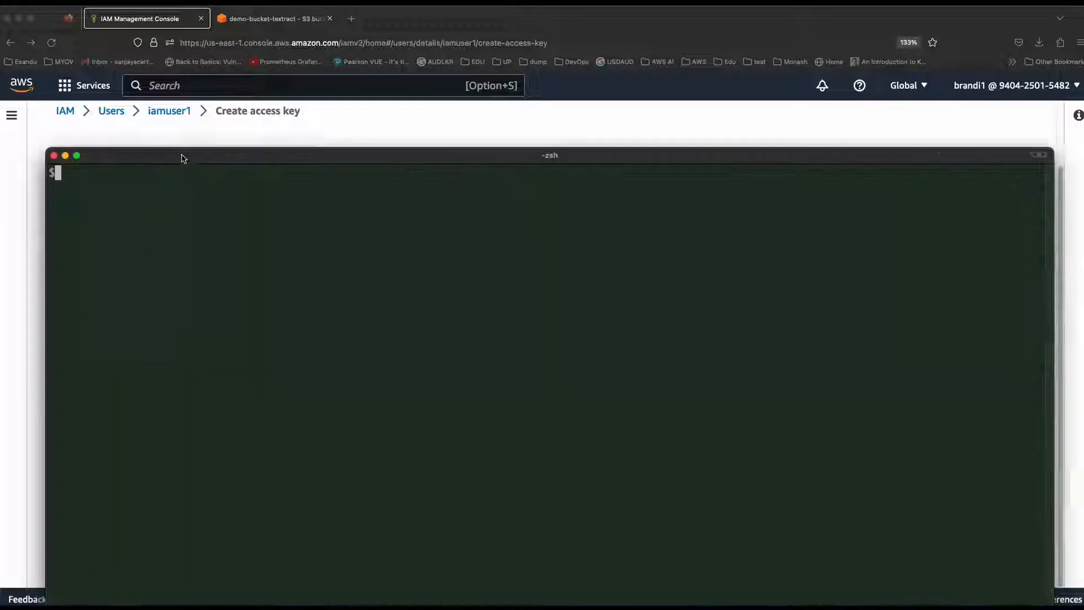
# Run 'aws configure --profile iam-demo' in the terminal.
pyautogui.moveTo(181, 159); pyautogui.dragTo(243, 92)
pyautogui.press('super+Tab')
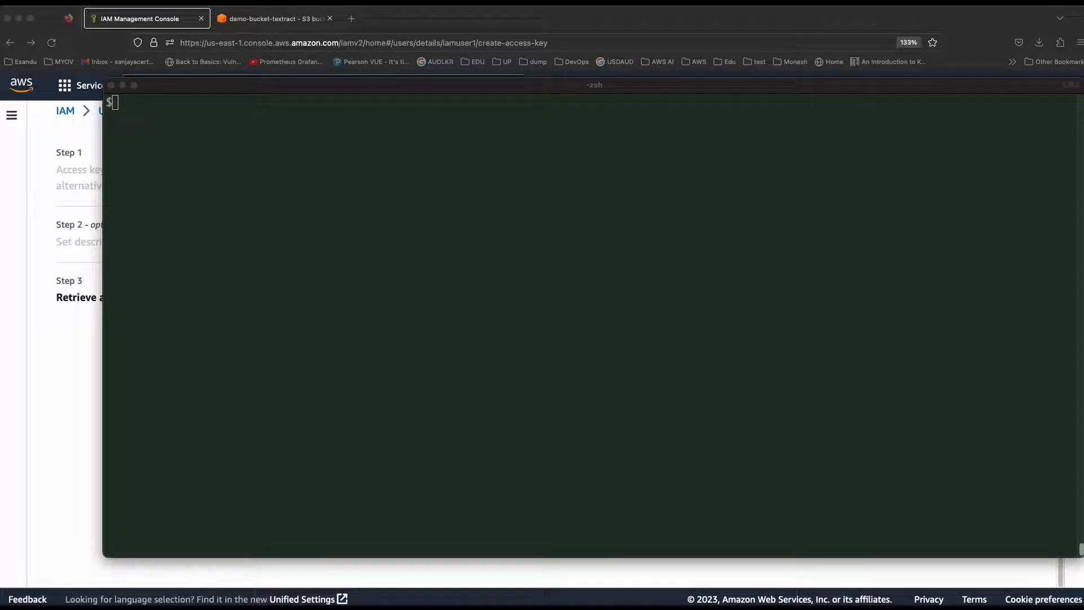
pyautogui.click(497, 251)
pyautogui.write('aws configure --profile iam-demo')
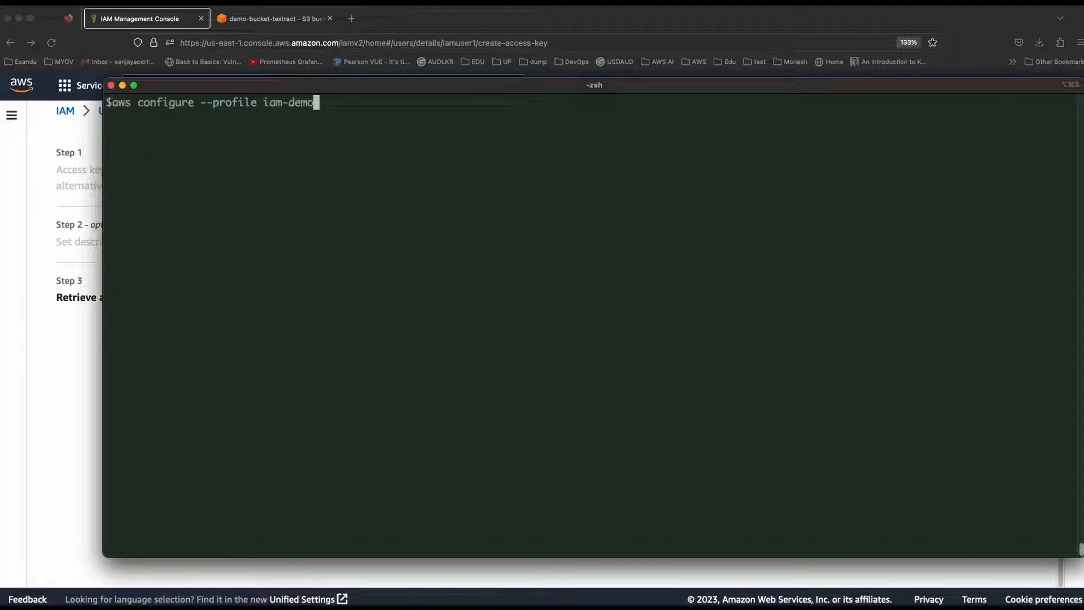
pyautogui.moveTo(264, 102); pyautogui.dragTo(319, 102)
pyautogui.click(320, 125)
pyautogui.press('Return')
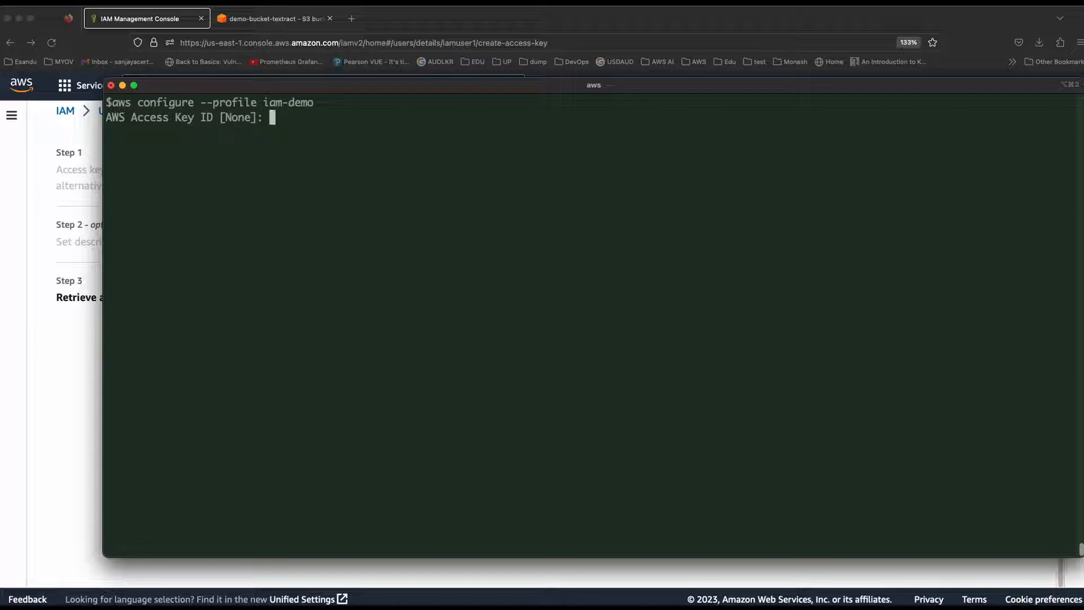
# Paste iamuser1's access key ID and secret access key at the prompts.
pyautogui.press('super+Tab')
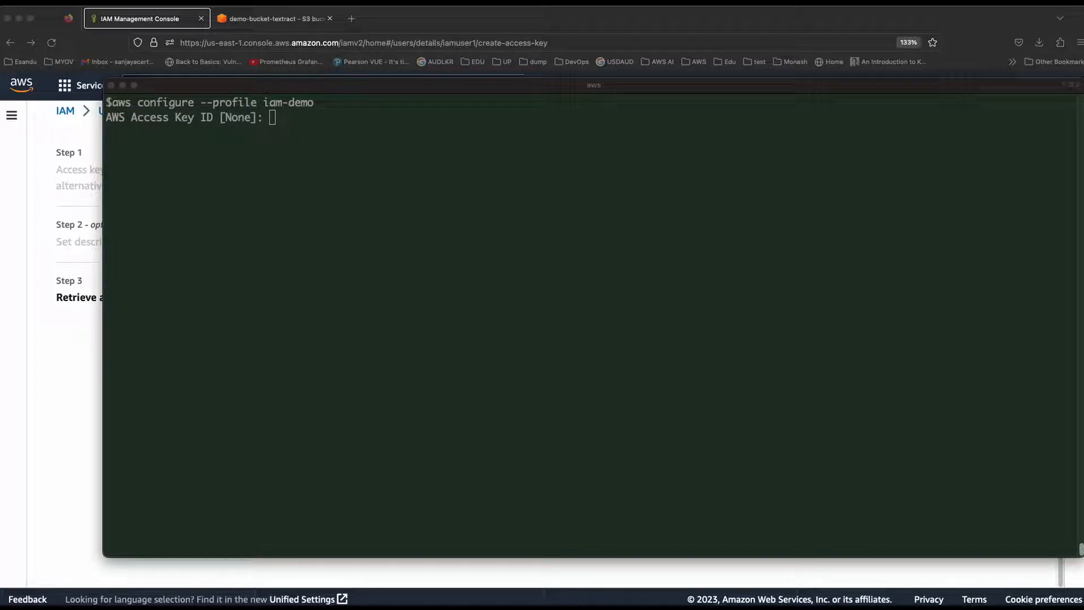
pyautogui.click(390, 228)
pyautogui.press('super+v')
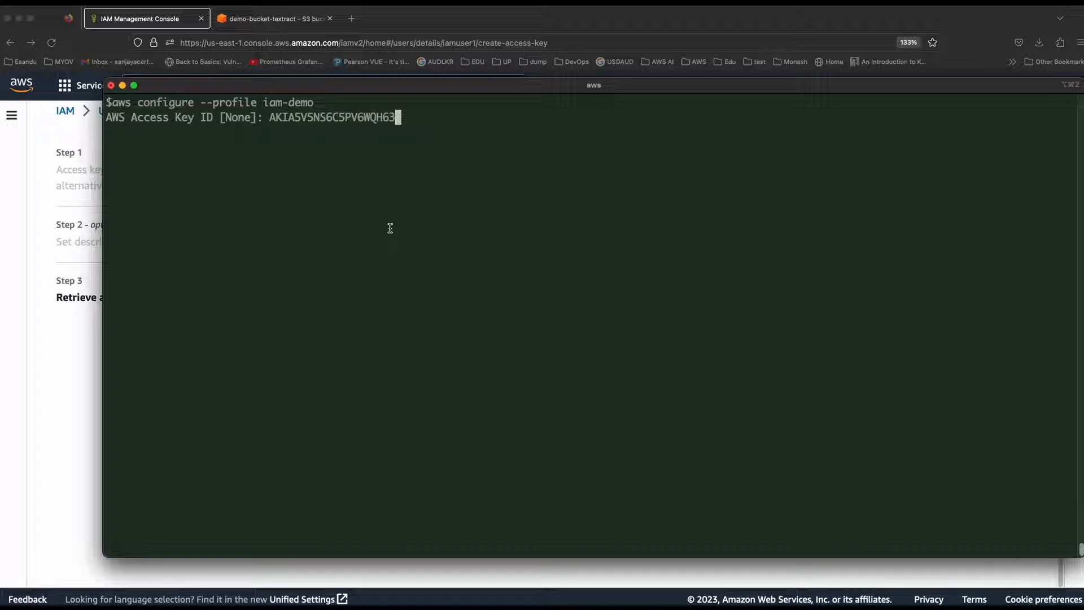
pyautogui.press('Return')
pyautogui.press('super+Tab')
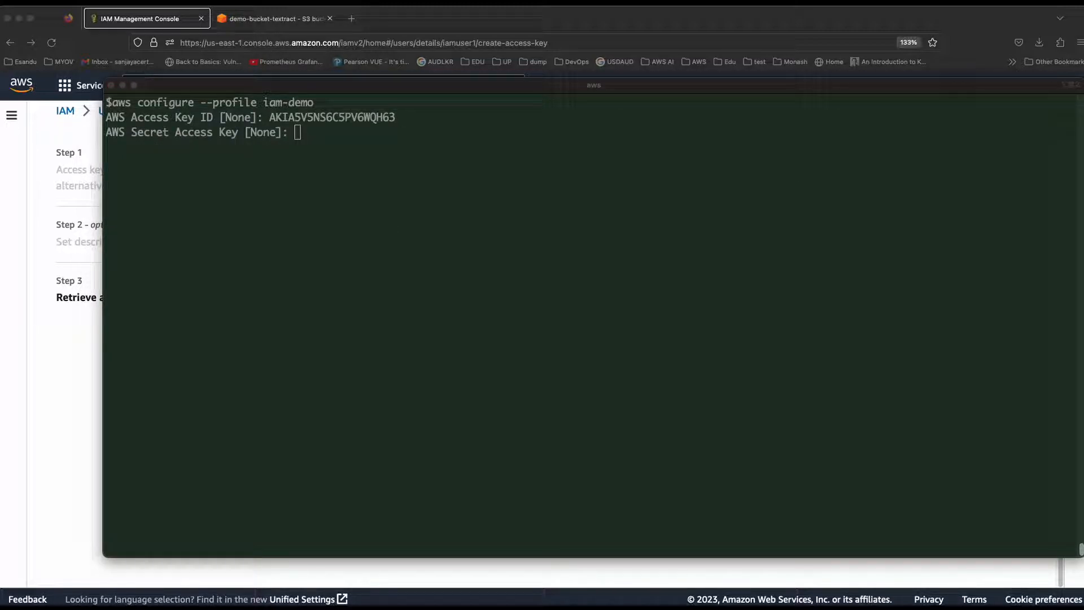
pyautogui.click(581, 378)
pyautogui.press('super+v')
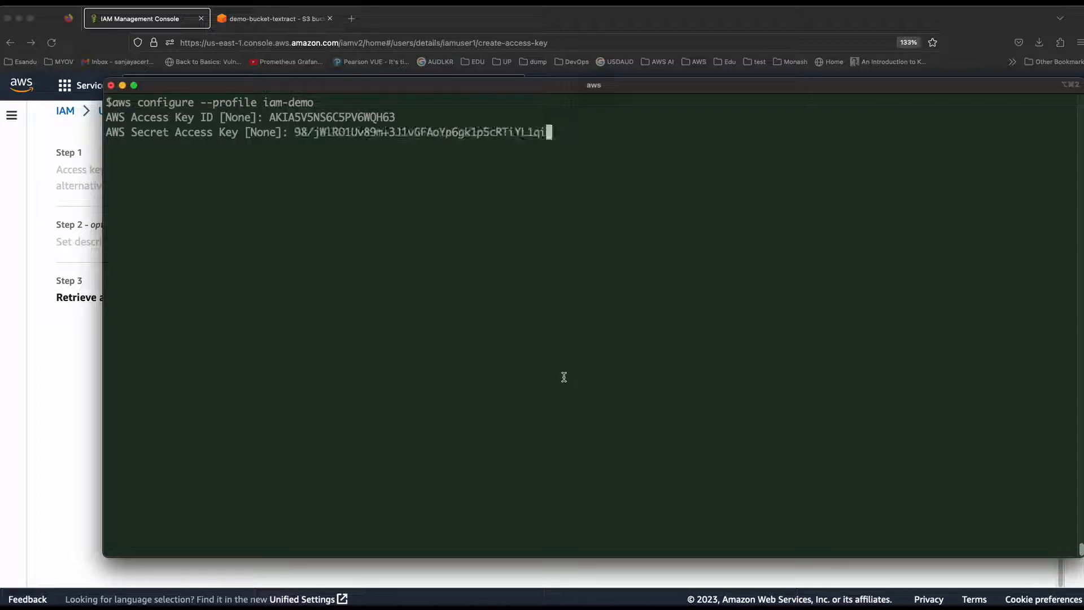
pyautogui.press('Return')
# Set the default region to ap-southeast-2 and output format to json.
pyautogui.write('ap-southeast-2')
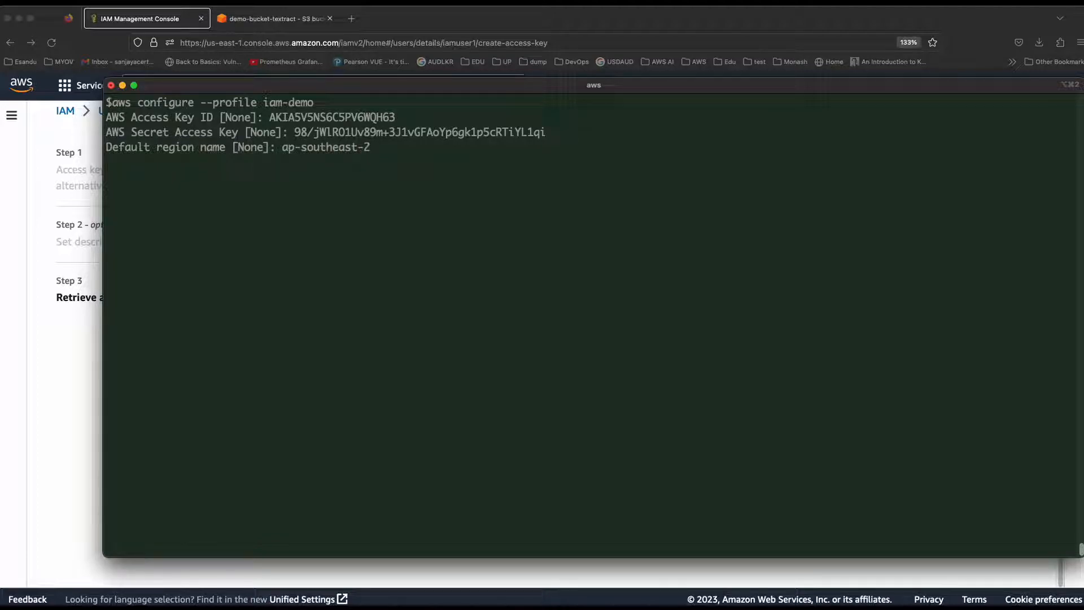
pyautogui.press('Return')
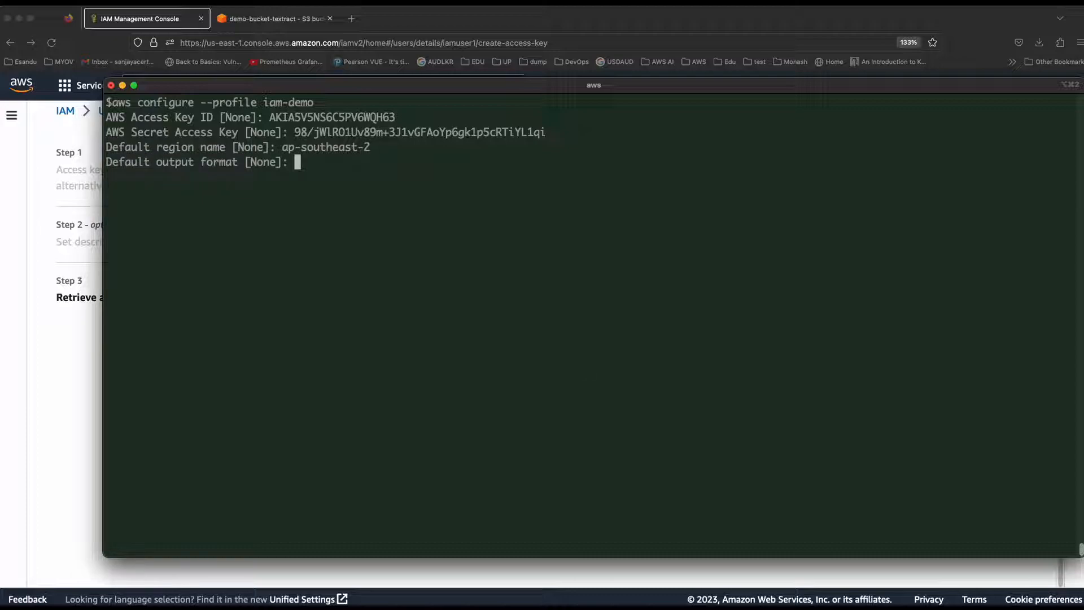
pyautogui.write('json')
pyautogui.press('Return')
pyautogui.press('super+Tab')
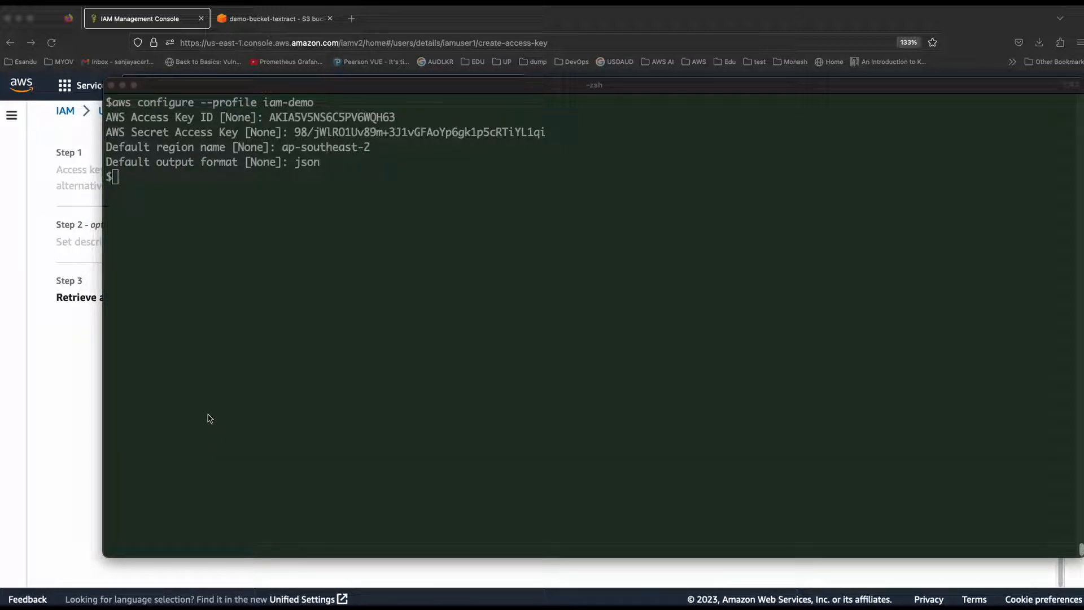
pyautogui.moveTo(275, 86); pyautogui.dragTo(238, 144)
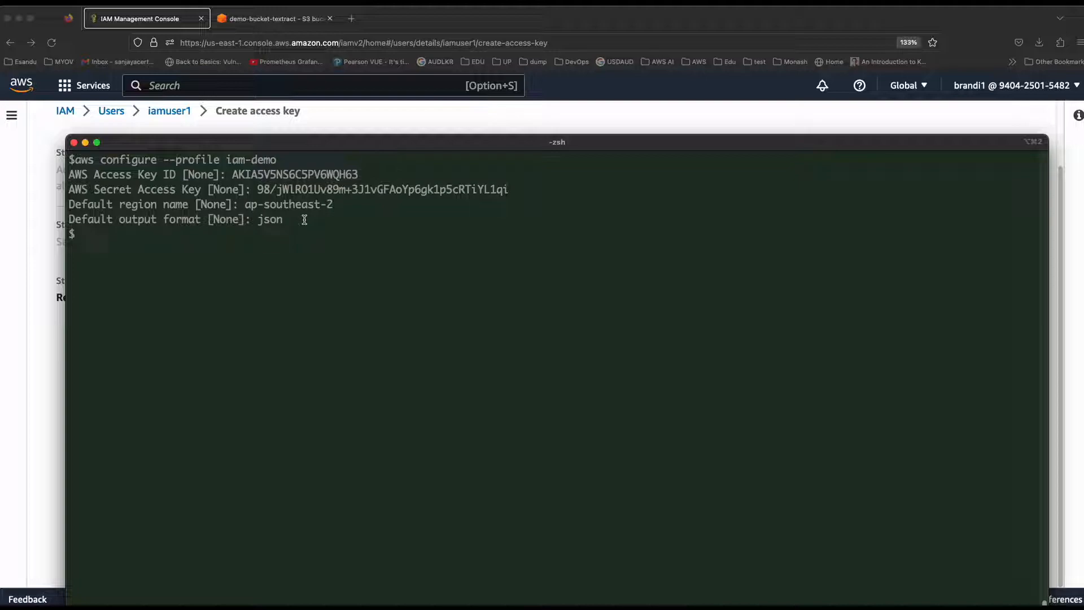
# Clear the terminal screen and run 'aws s3 ls' without specifying a profile.
pyautogui.moveTo(305, 220); pyautogui.dragTo(70, 175)
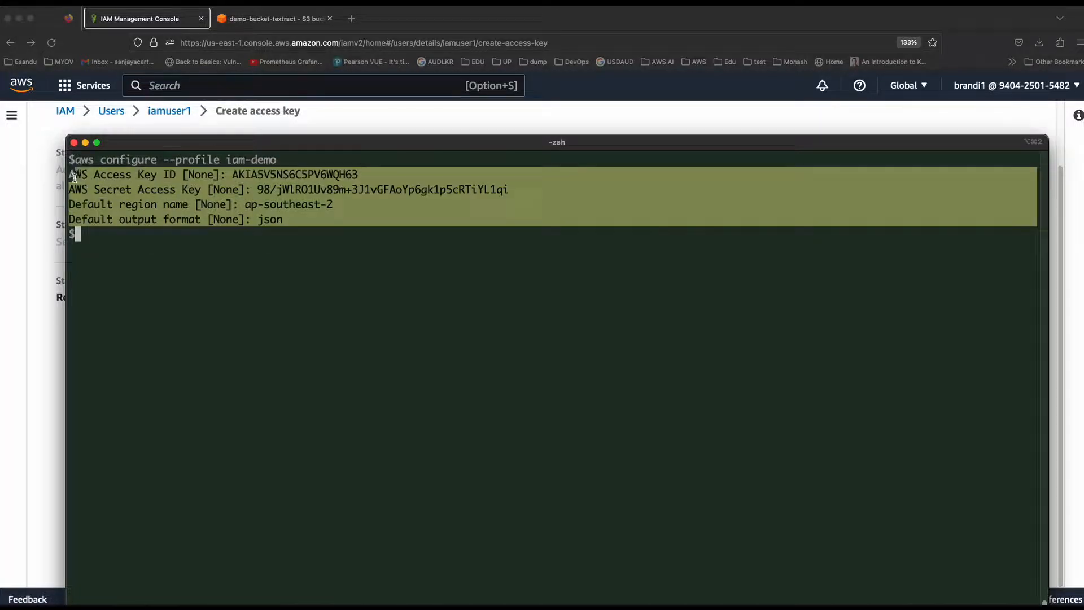
pyautogui.click(223, 272)
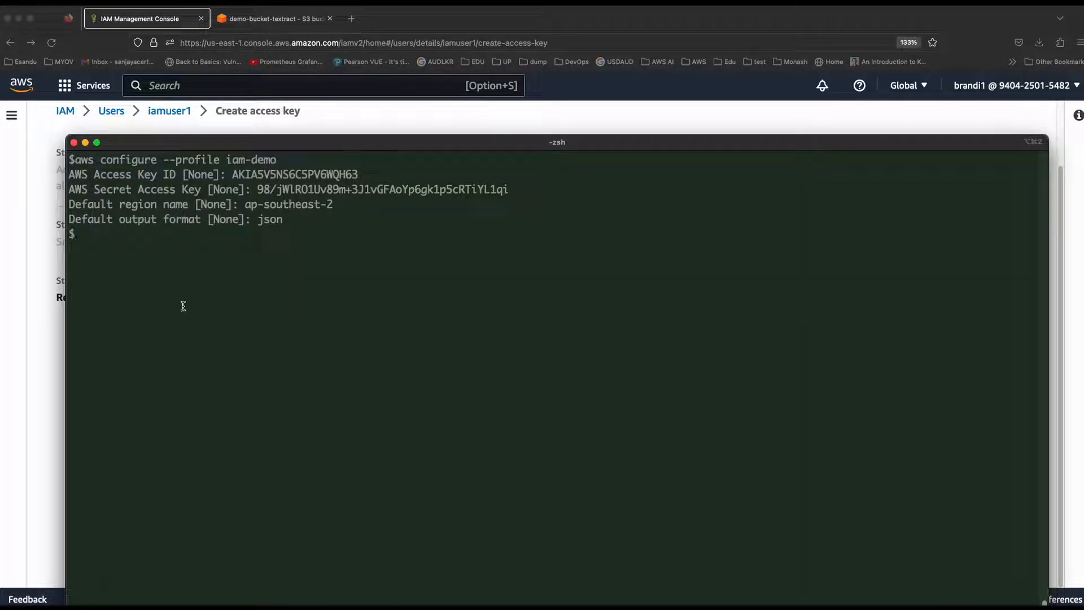
pyautogui.hotkey('ctrl', 'l')
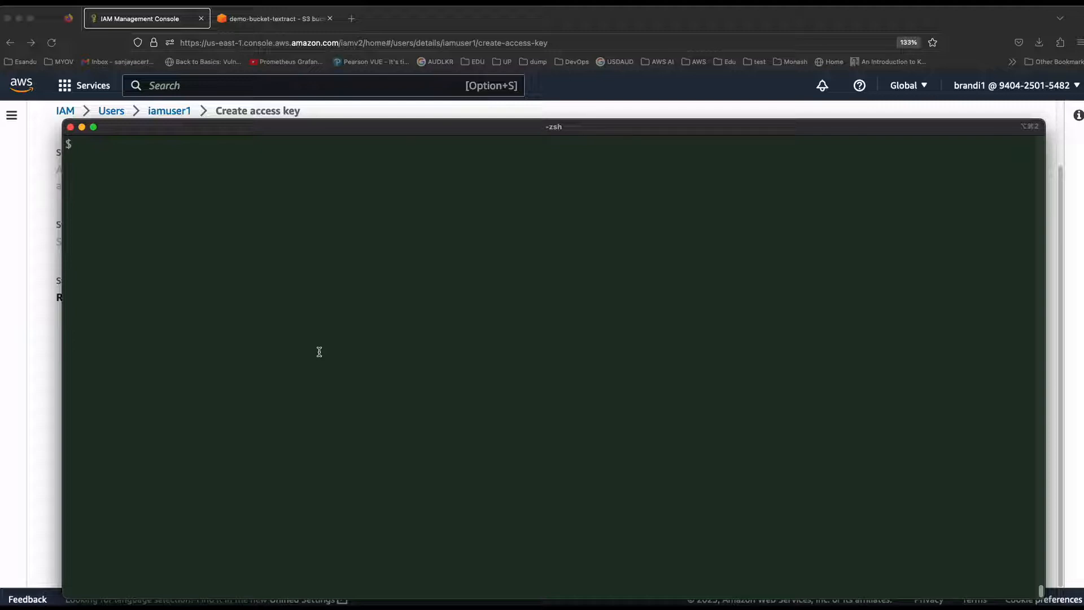
pyautogui.write('aws s3 ls')
pyautogui.press('Return')
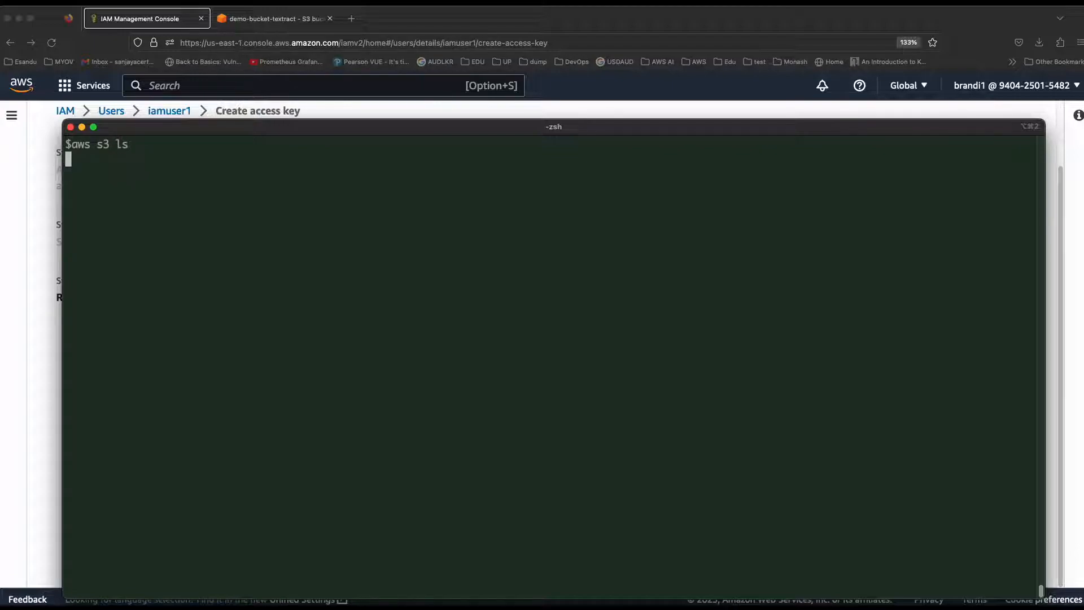
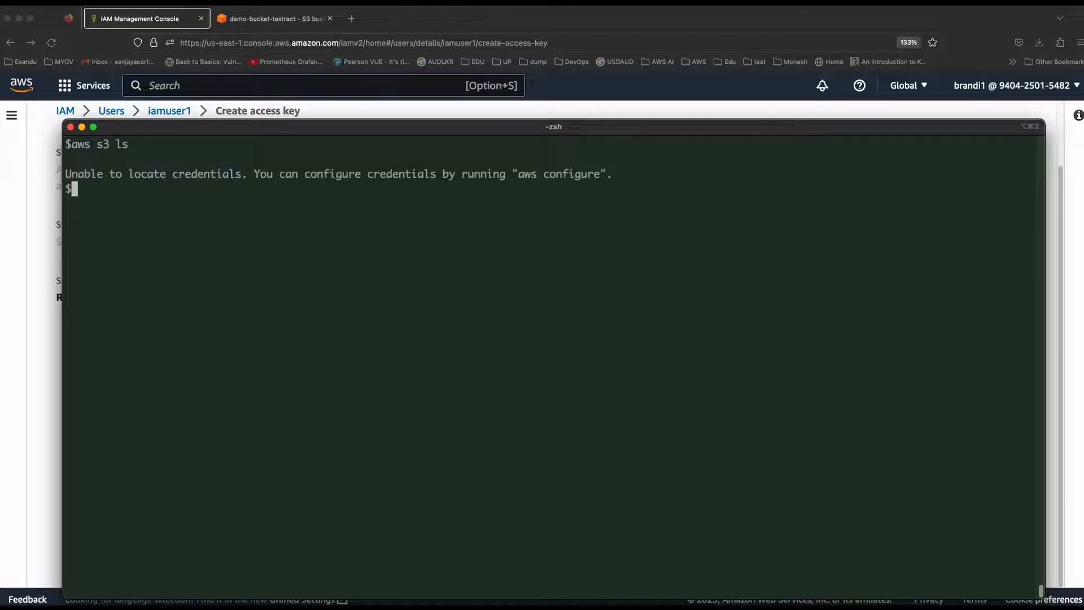
# Show the .aws config file with profile iam-demo, region ap-southeast-2 and json output.
pyautogui.moveTo(1083, 260); pyautogui.dragTo(371, 215)
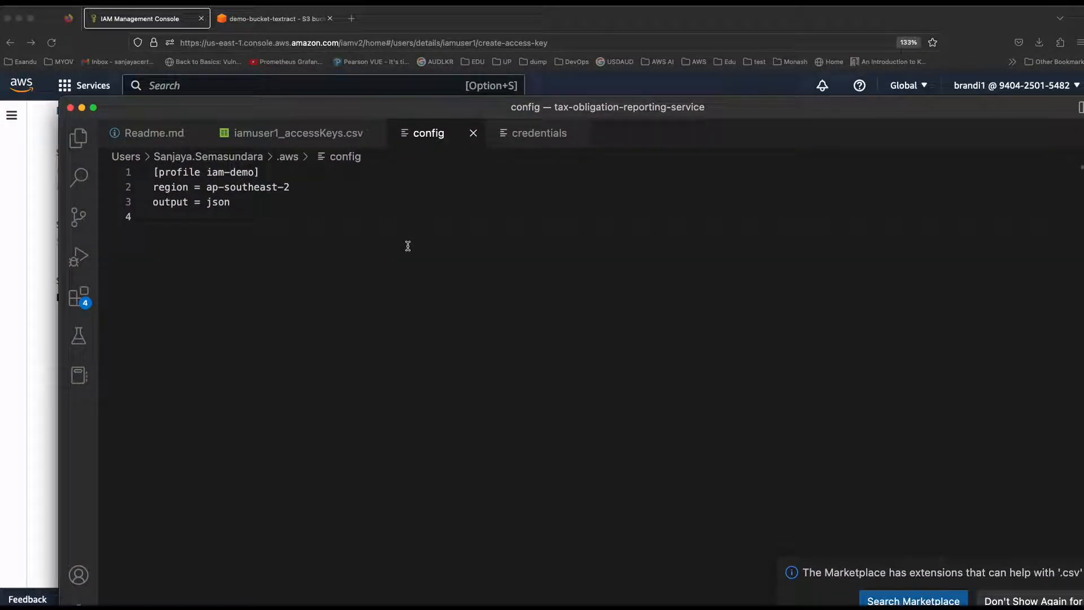
# Highlight the iam-demo profile name and its three settings in the config file.
pyautogui.moveTo(160, 173); pyautogui.dragTo(254, 173)
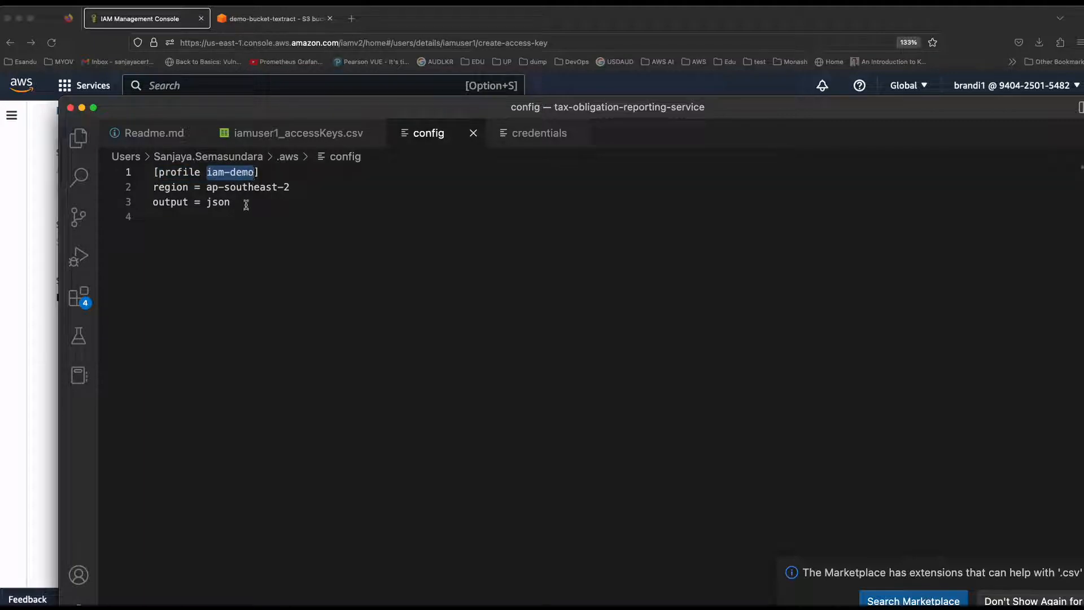
pyautogui.moveTo(252, 215); pyautogui.dragTo(144, 172)
pyautogui.click(339, 228)
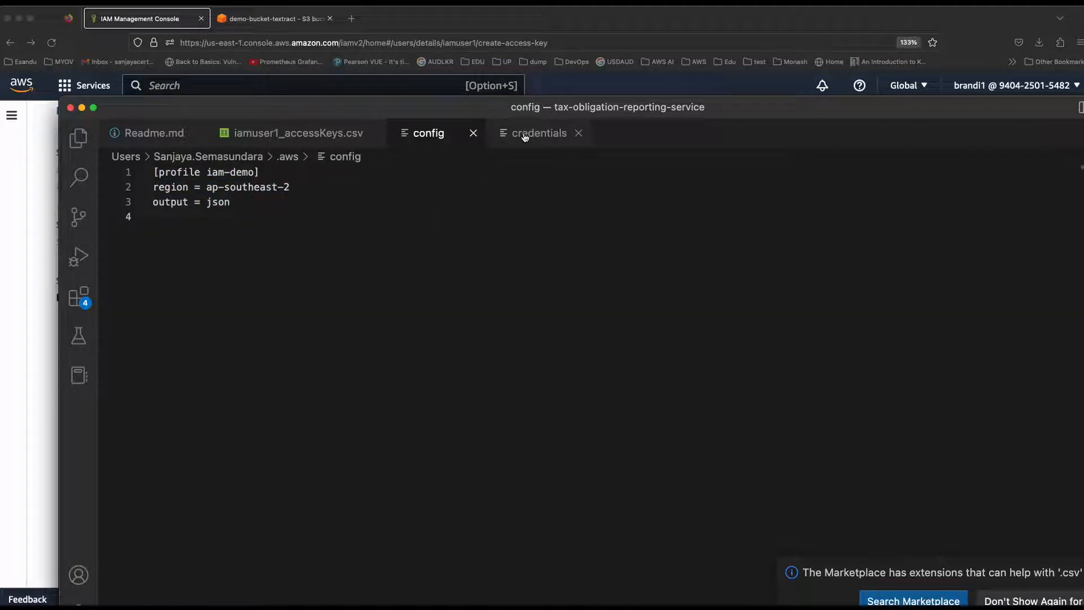
# In the credentials file, highlight iam-demo's aws_access_key_id and aws_secret_access_key entries, uncovering the terminal.
pyautogui.click(525, 135)
pyautogui.moveTo(159, 172); pyautogui.dragTo(206, 172)
pyautogui.doubleClick(214, 187)
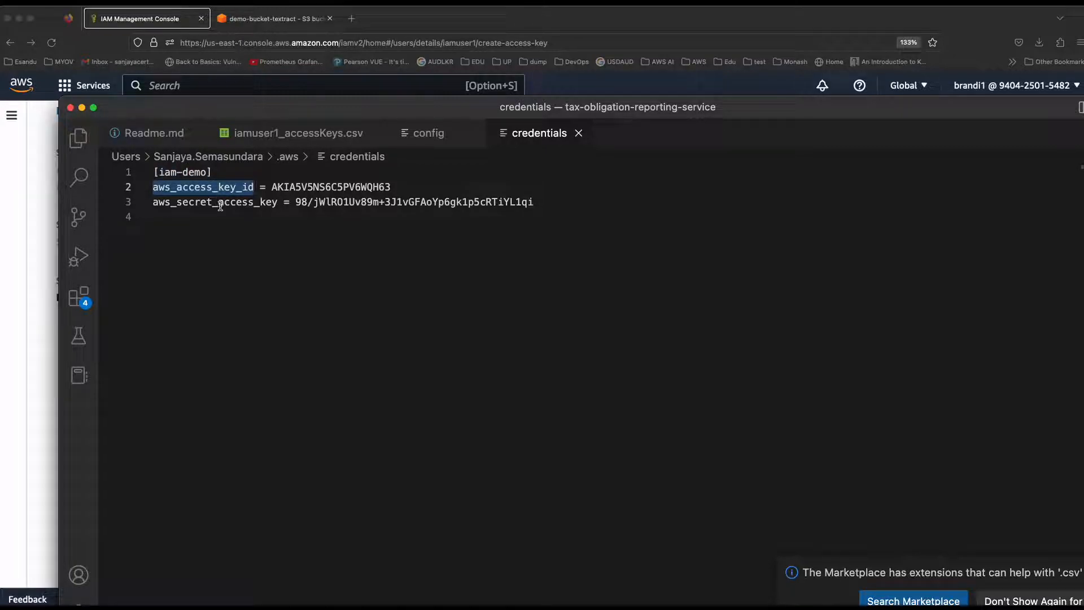
pyautogui.doubleClick(220, 202)
pyautogui.click(220, 187)
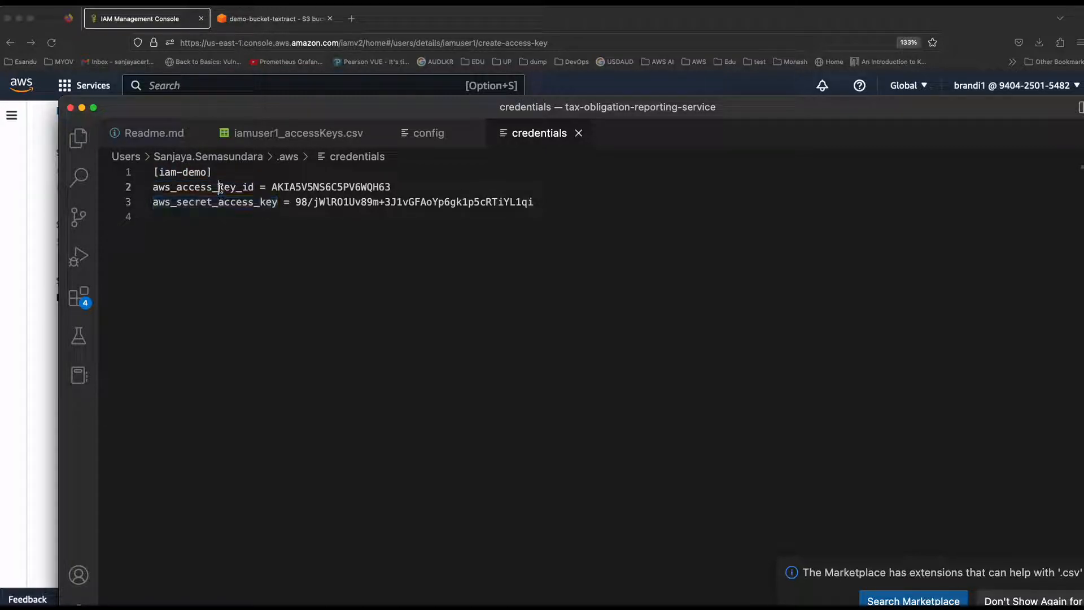
pyautogui.doubleClick(220, 203)
pyautogui.click(236, 280)
pyautogui.moveTo(323, 111); pyautogui.dragTo(450, 206)
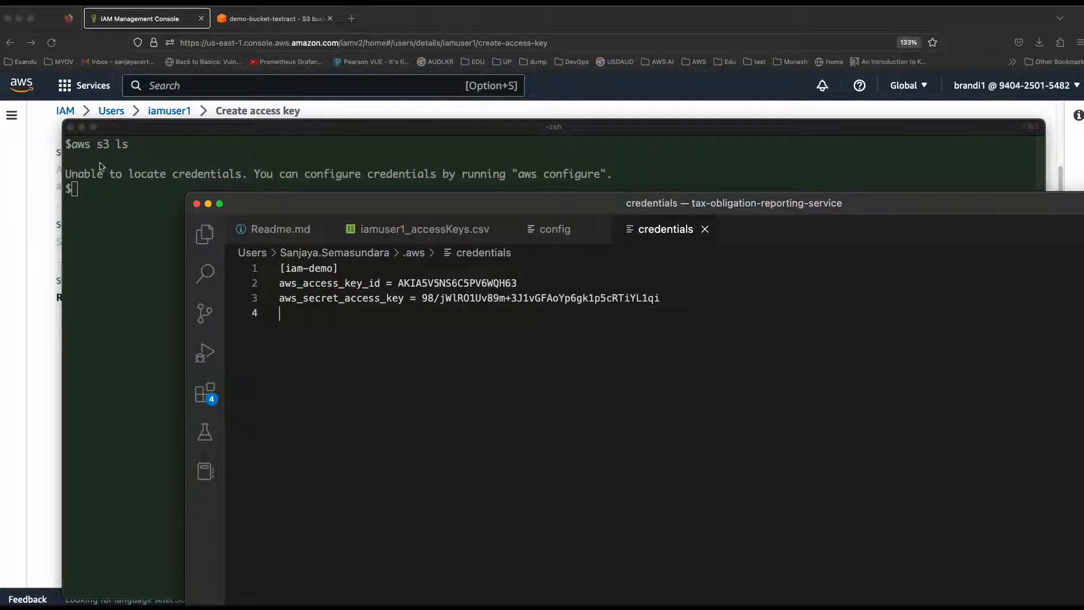
# Check the [iam-demo] credentials section, then start aws configure from command history.
pyautogui.moveTo(156, 131); pyautogui.dragTo(133, 108)
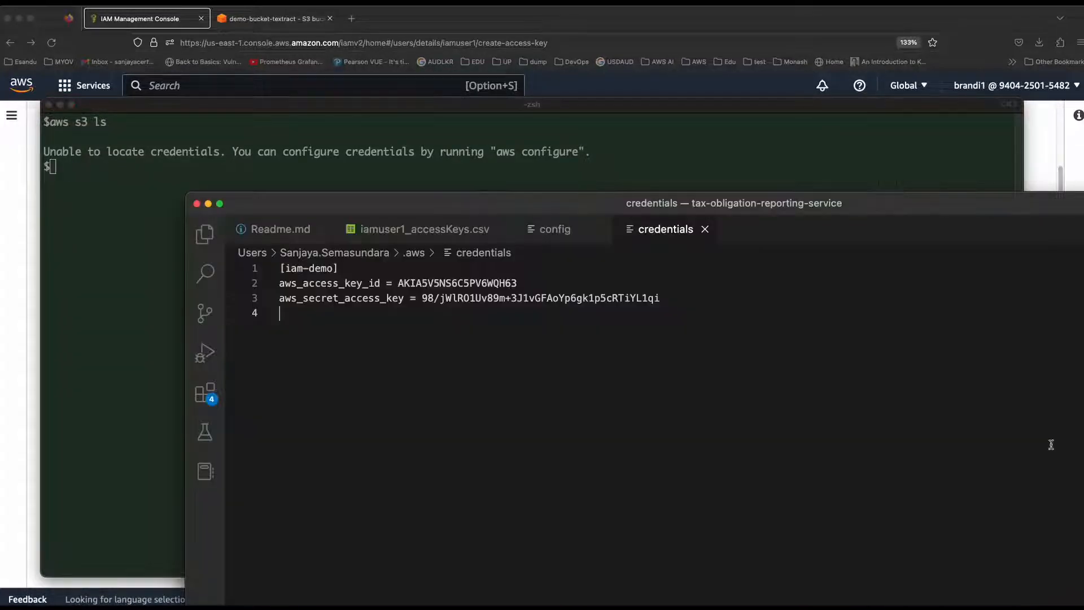
pyautogui.click(1049, 443)
pyautogui.moveTo(285, 268); pyautogui.dragTo(337, 268)
pyautogui.click(100, 239)
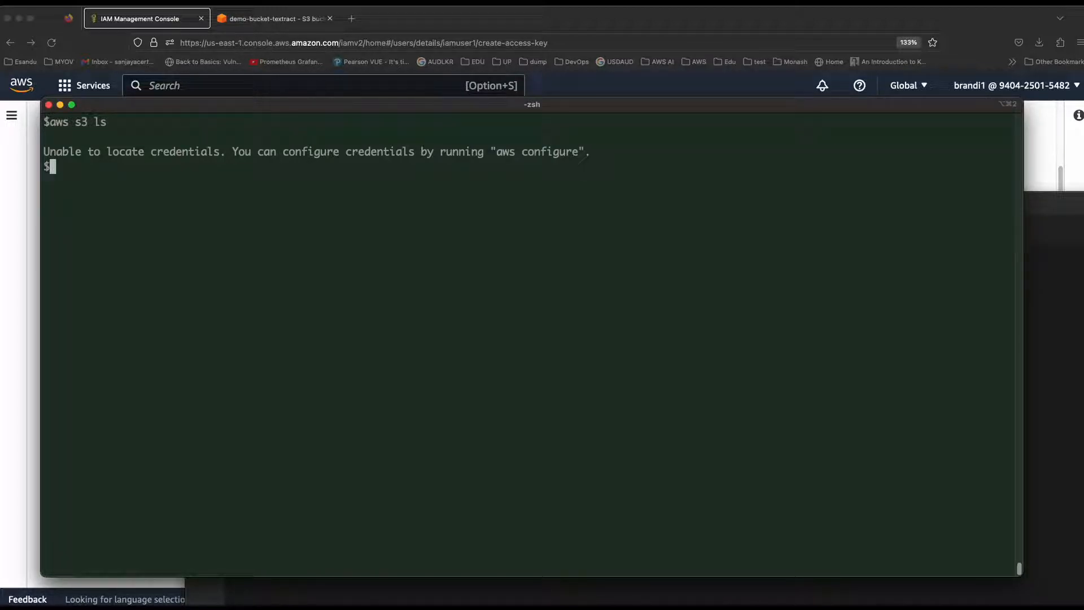
pyautogui.click(1062, 324)
pyautogui.click(114, 210)
pyautogui.press('Up')
pyautogui.press('Up')
pyautogui.press('Up')
pyautogui.press('Up')
pyautogui.press('Return')
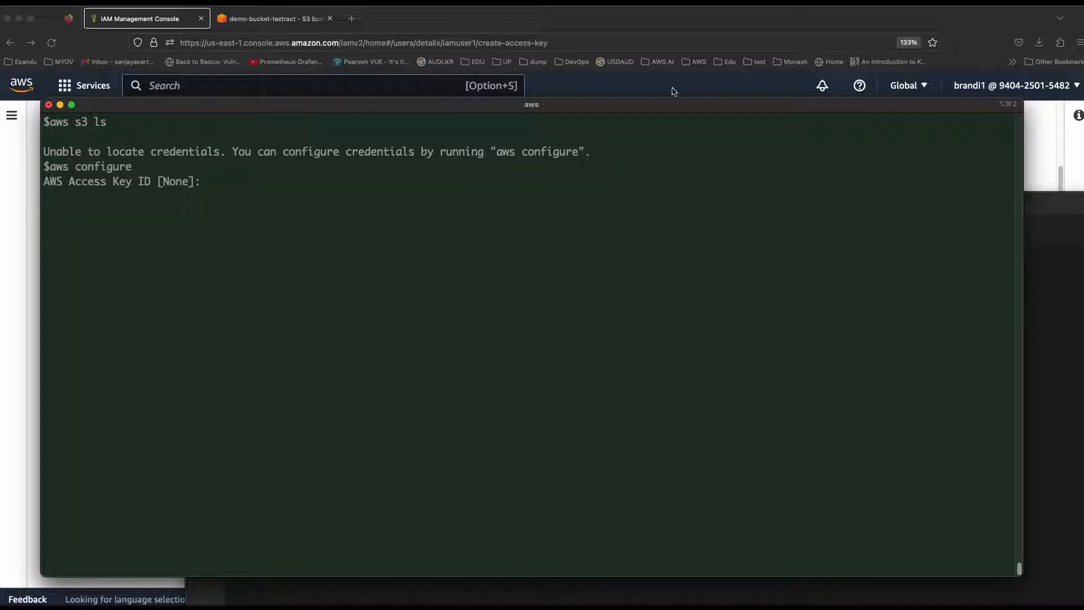
# Abort a wrong key paste and restart aws configure.
pyautogui.click(1042, 272)
pyautogui.moveTo(598, 204); pyautogui.dragTo(1083, 164)
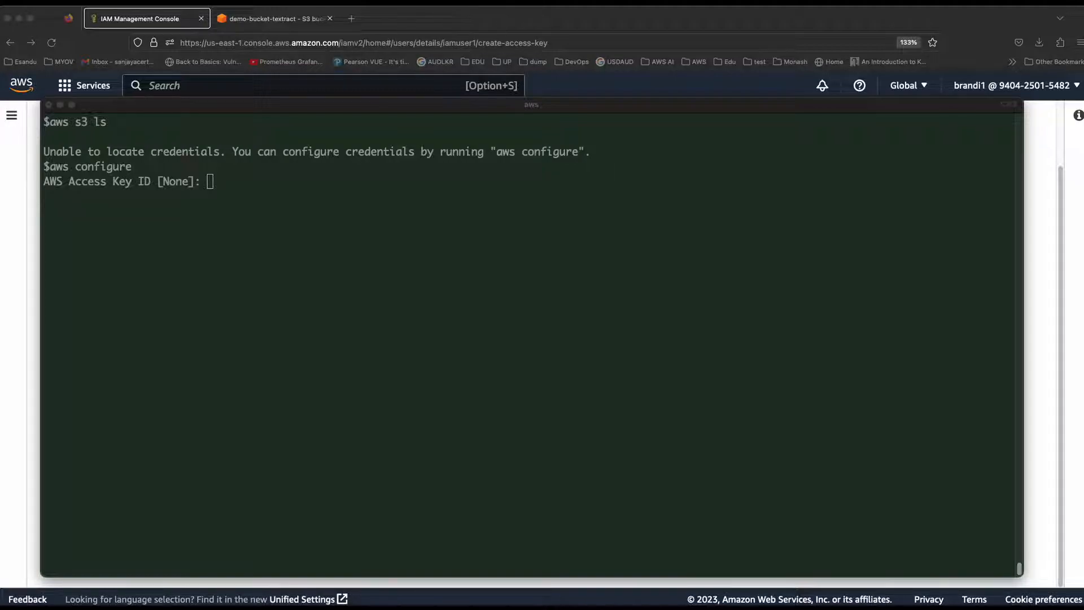
pyautogui.click(448, 284)
pyautogui.press('super+v')
pyautogui.press('Return')
pyautogui.press('Return')
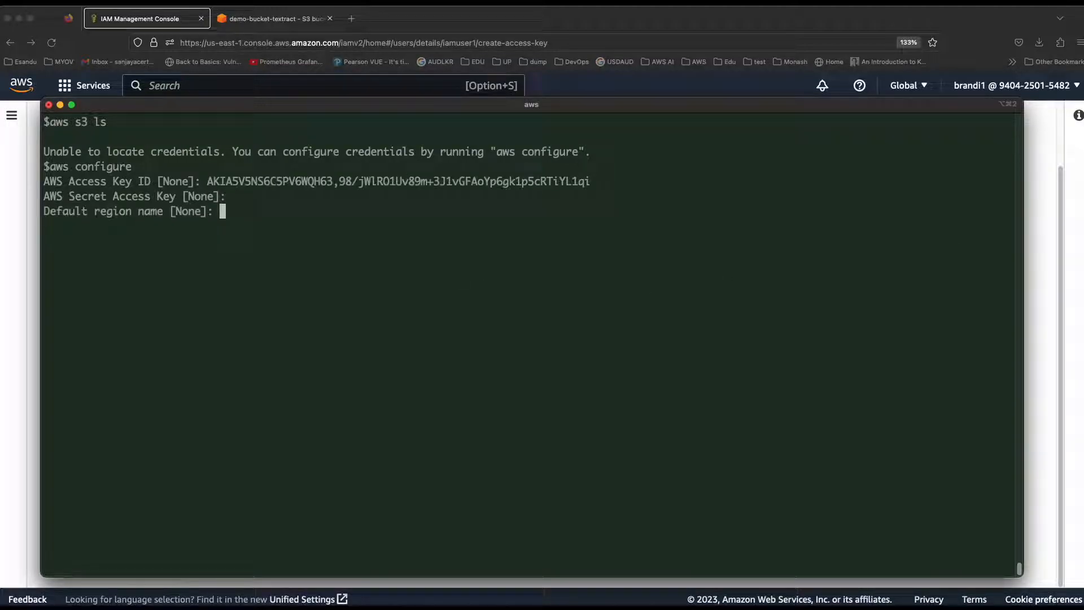
pyautogui.hotkey('ctrl', 'c')
pyautogui.press('Return')
pyautogui.press('Up')
pyautogui.press('Return')
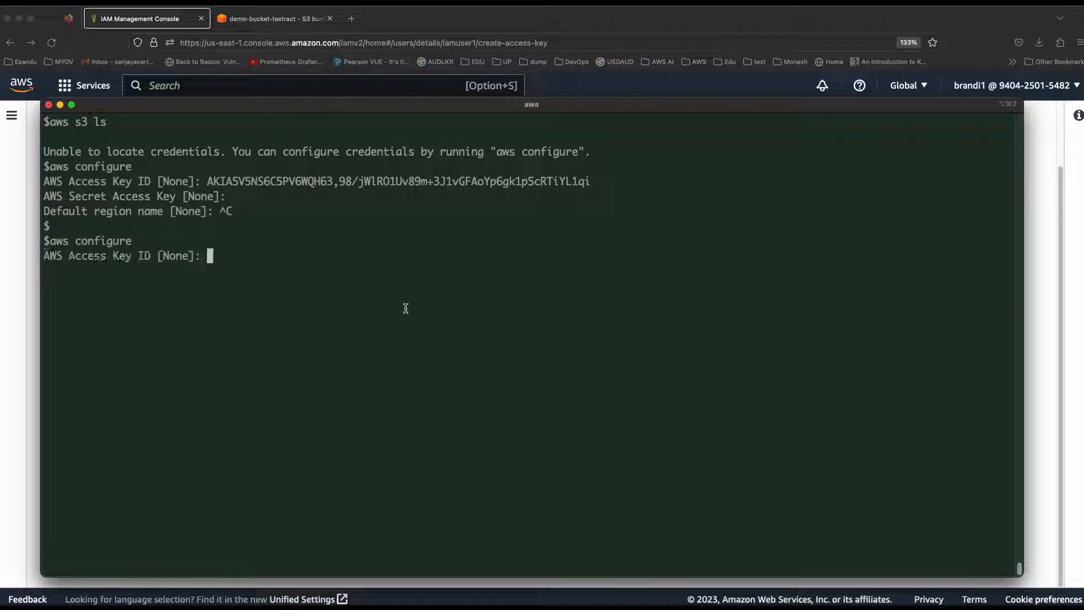
# Paste the access key ID and secret access key at the configure prompts.
pyautogui.press('super+Tab')
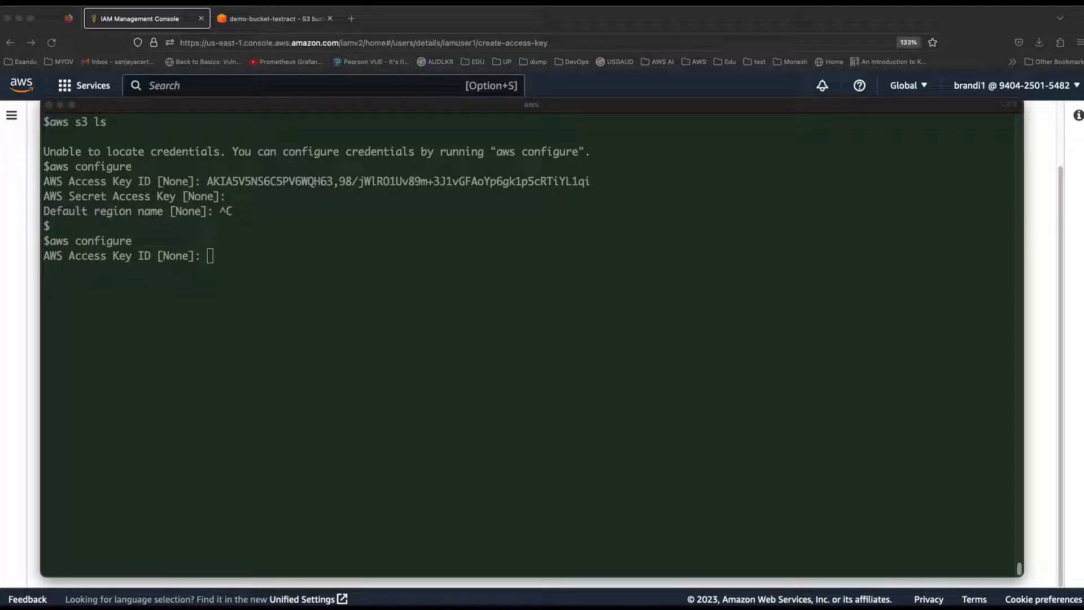
pyautogui.click(400, 387)
pyautogui.press('super+v')
pyautogui.press('Return')
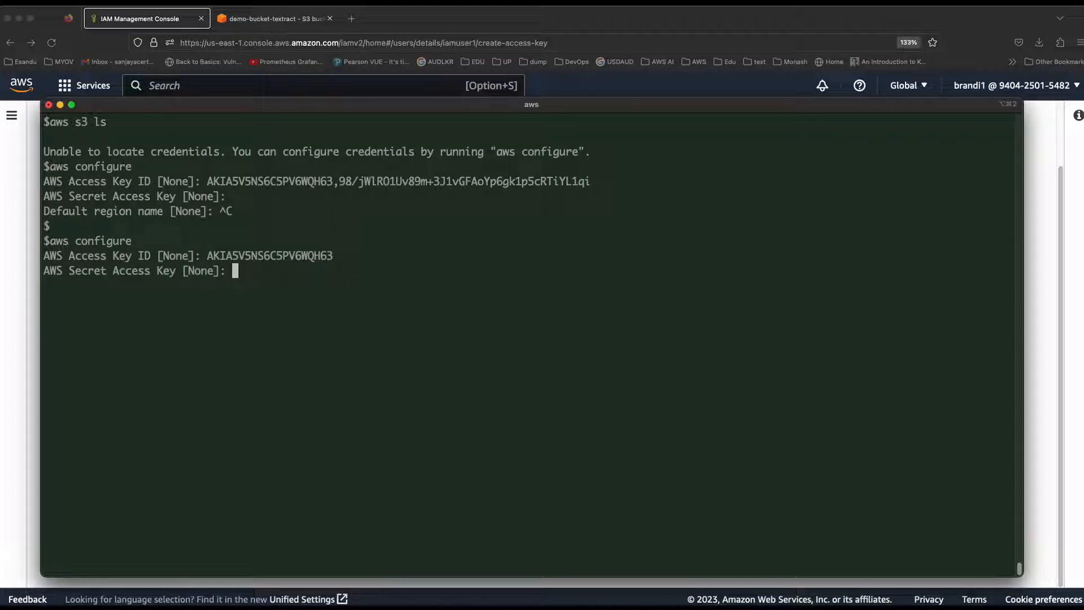
pyautogui.press('super+Tab')
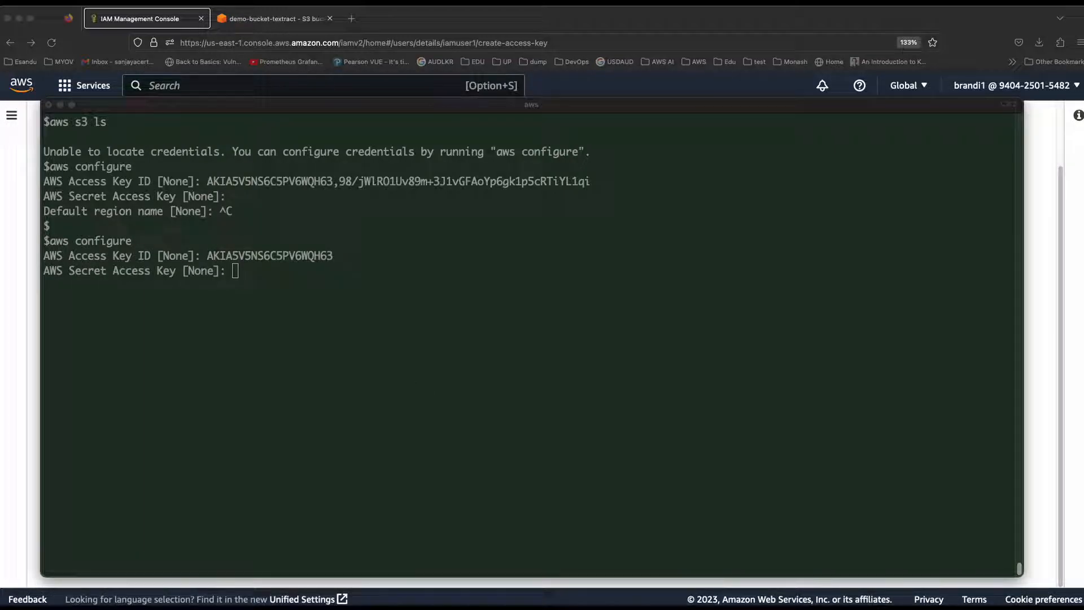
pyautogui.click(503, 402)
pyautogui.press('super+v')
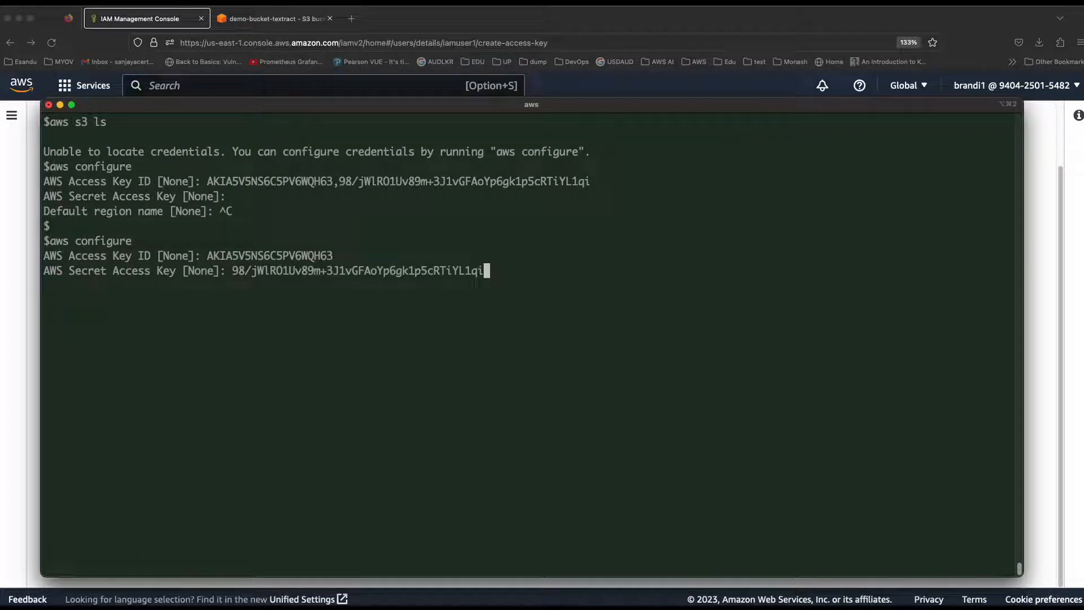
pyautogui.press('Return')
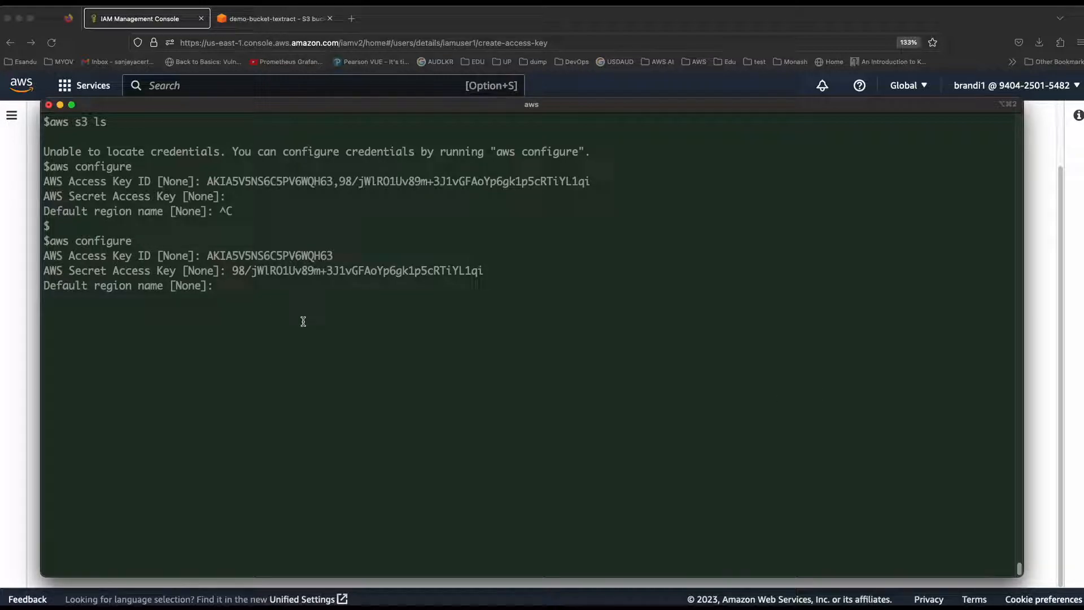
# Set the default region to ap-southeast-2 and the output format to json.
pyautogui.write('ap-southeast-2')
pyautogui.press('Return')
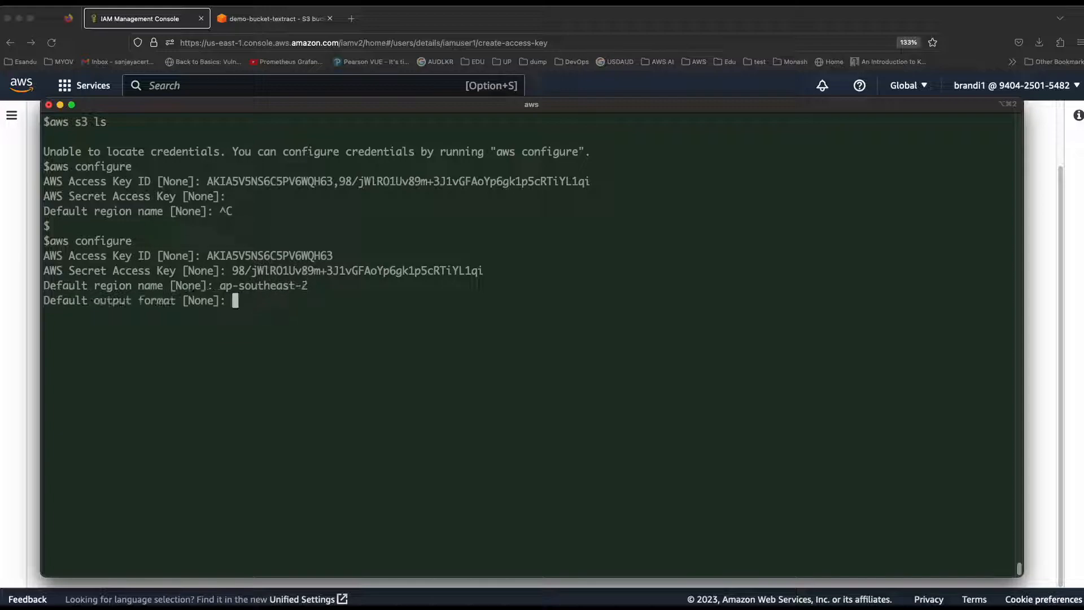
pyautogui.write('json')
pyautogui.press('Return')
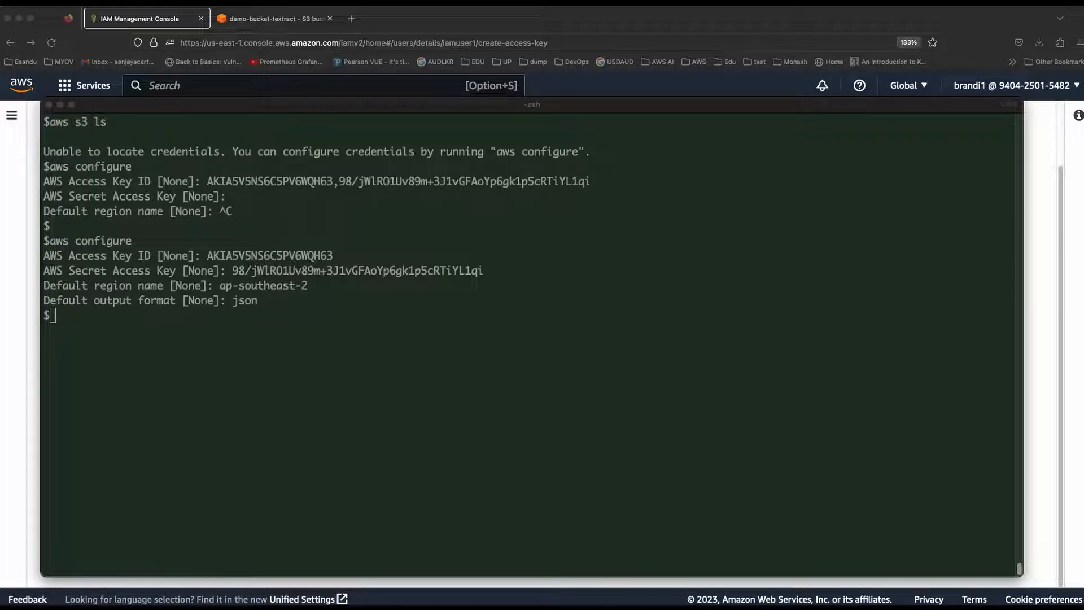
# Run 'aws s3 ls' to list the account's S3 buckets with the new default credentials.
pyautogui.click(320, 397)
pyautogui.press('Return')
pyautogui.press('Return')
pyautogui.write('aws ')
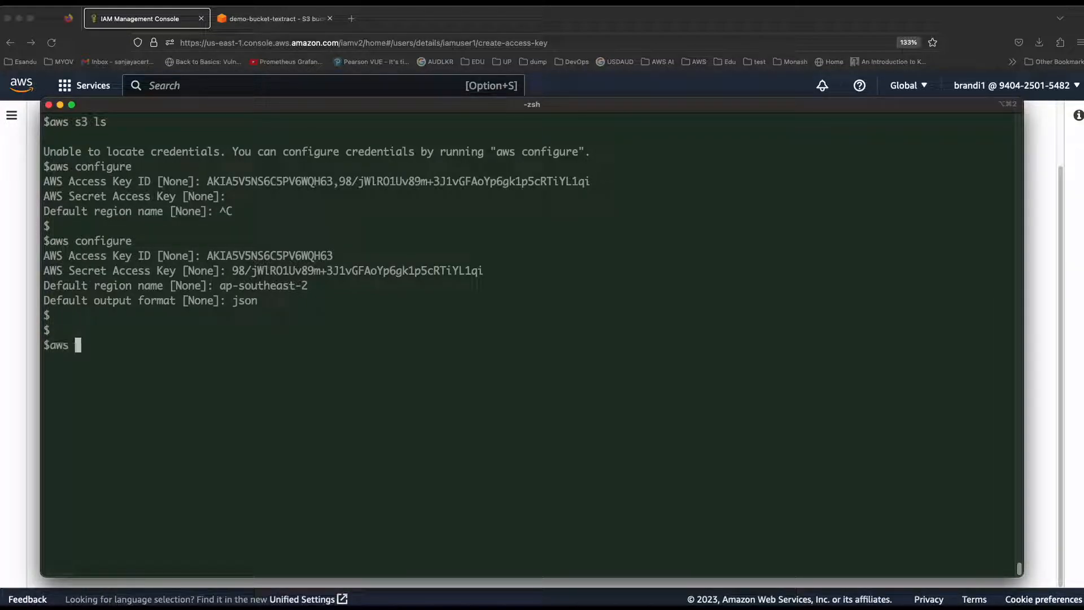
pyautogui.write('s3 ls')
pyautogui.press('Return')
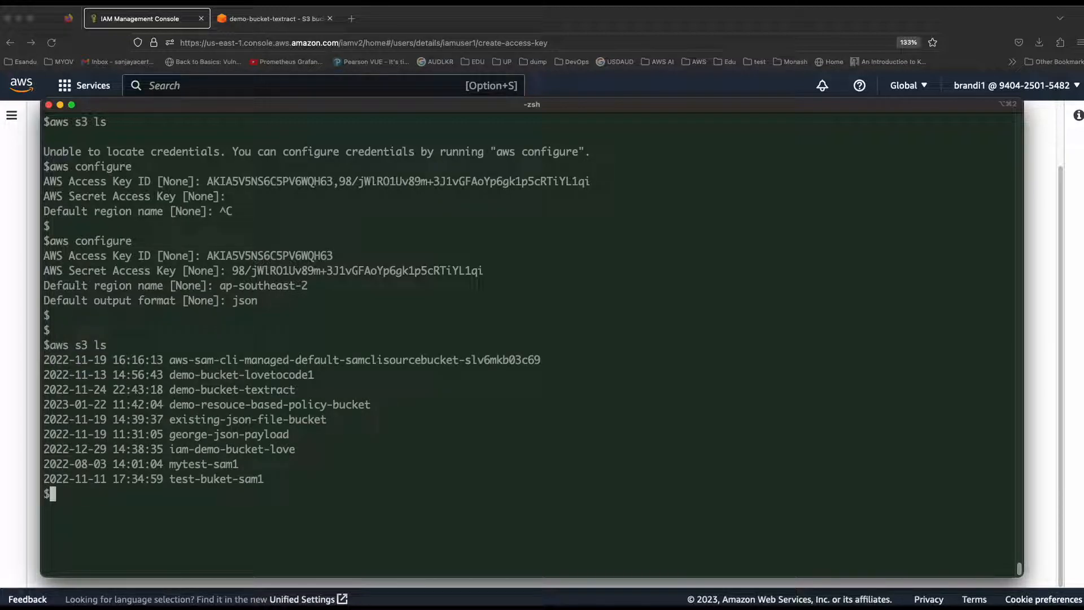
# Review the new [default] section added to the AWS config file.
pyautogui.moveTo(1072, 127); pyautogui.dragTo(367, 89)
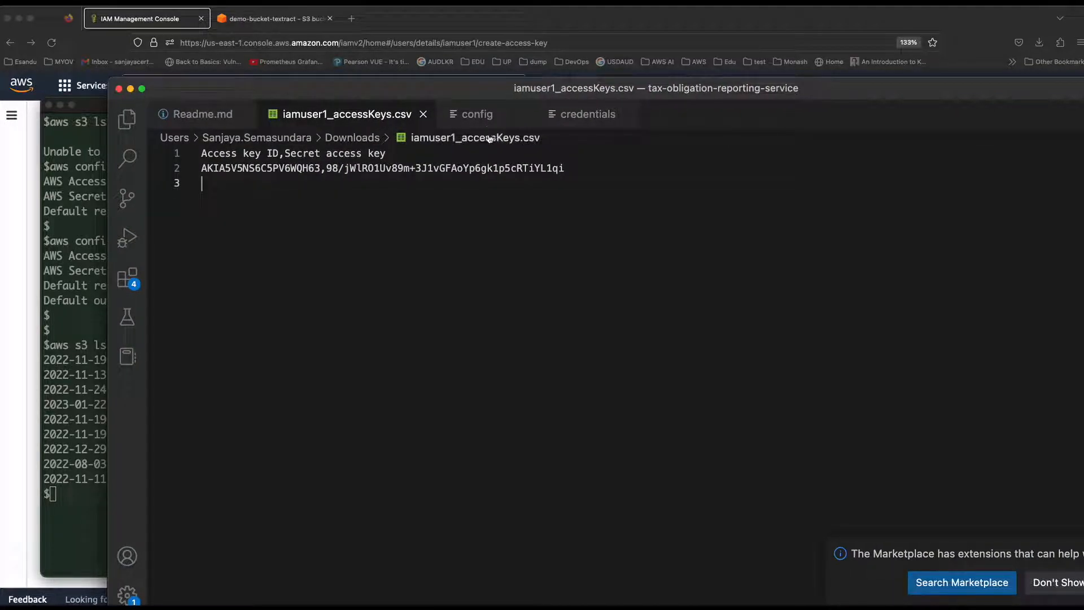
pyautogui.click(486, 117)
pyautogui.click(582, 117)
pyautogui.click(483, 117)
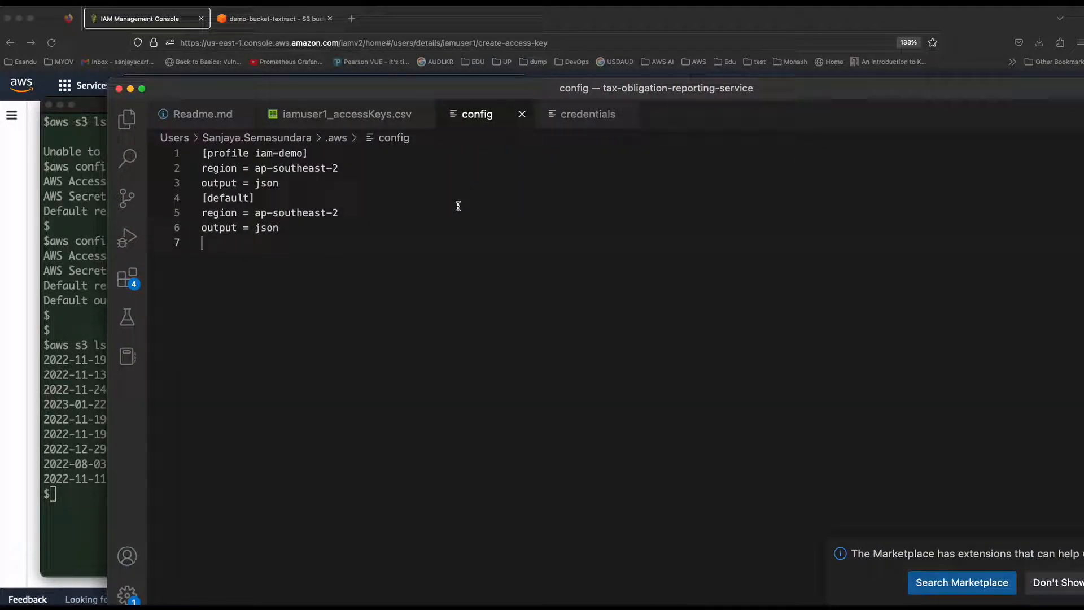
pyautogui.moveTo(283, 227); pyautogui.dragTo(203, 202)
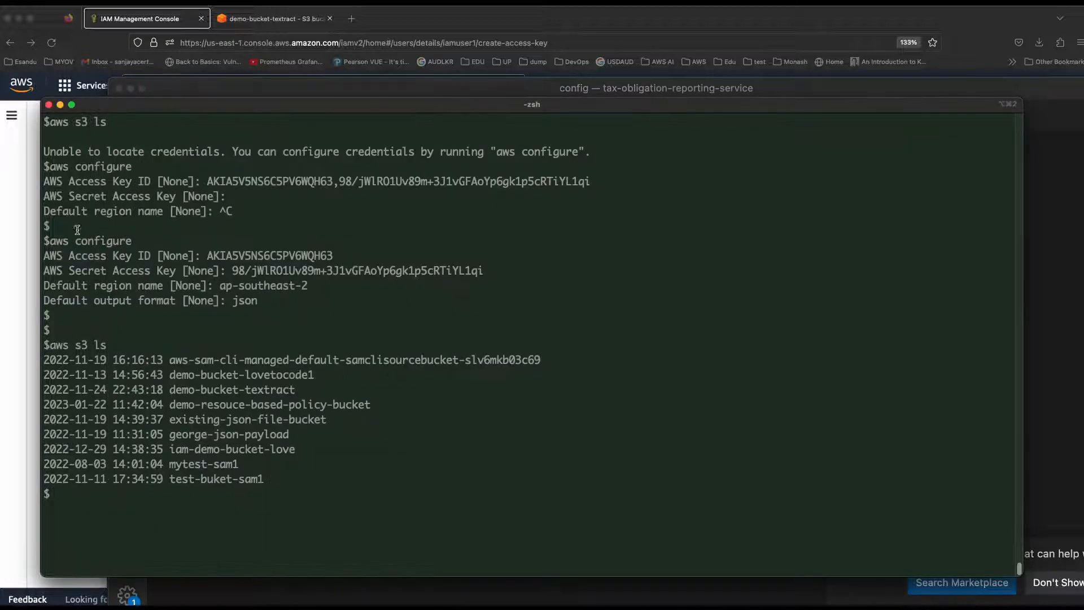
pyautogui.click(80, 236)
pyautogui.press('Up')
pyautogui.click(569, 90)
pyautogui.click(365, 233)
# Highlight the [default] profile's two key lines in the credentials file, then return to Terminal.
pyautogui.click(579, 117)
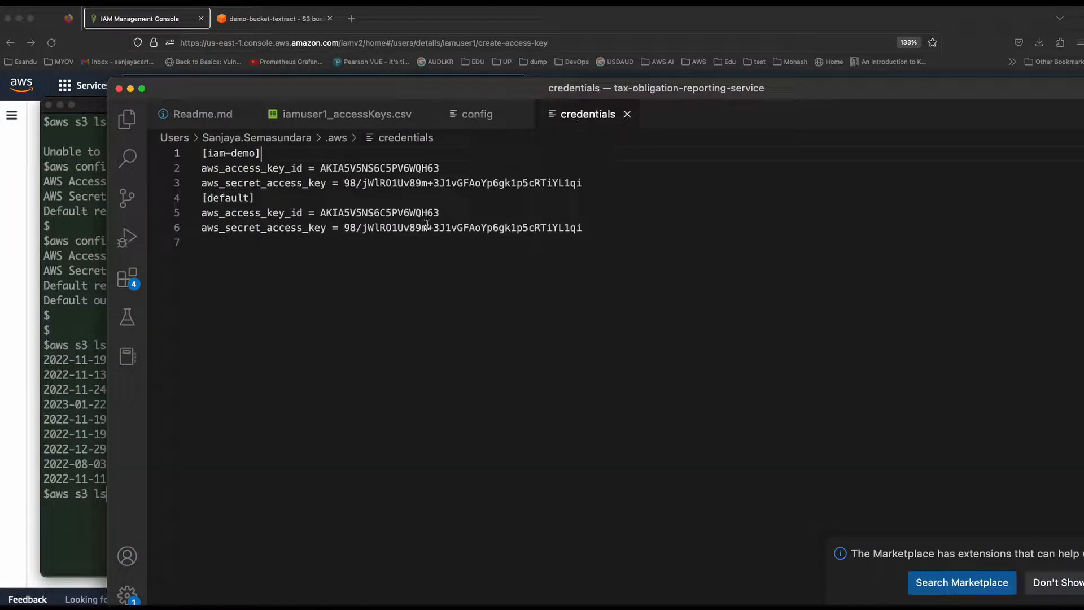
pyautogui.moveTo(643, 228); pyautogui.dragTo(193, 213)
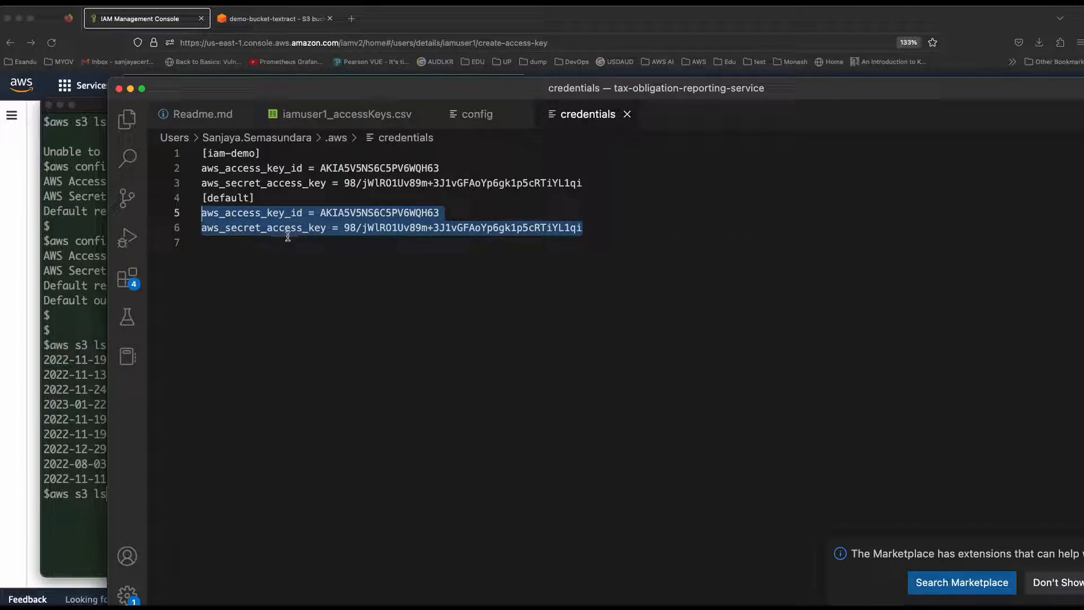
pyautogui.click(244, 244)
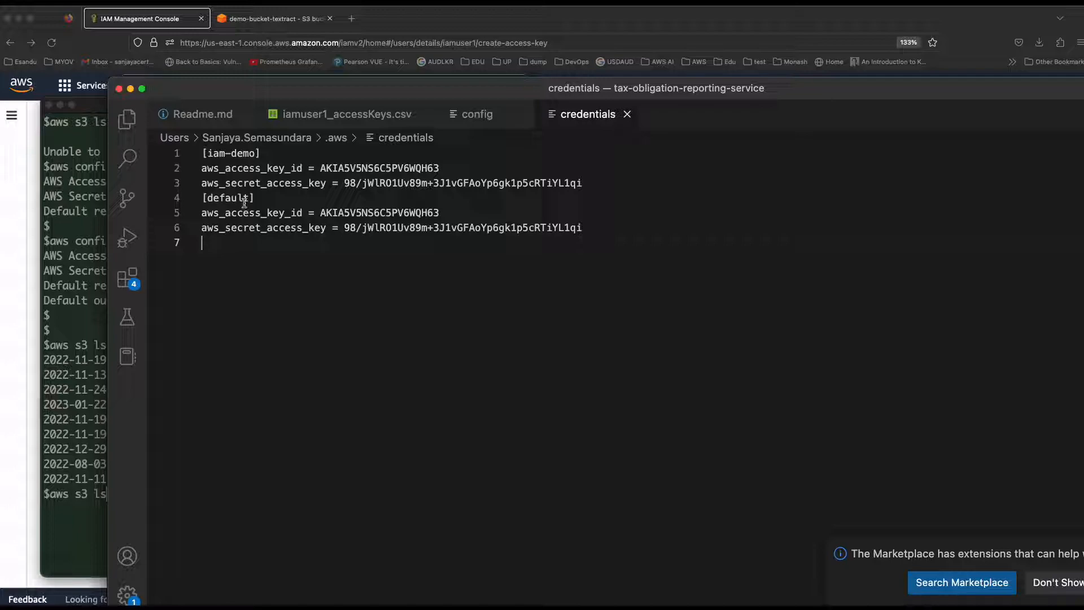
pyautogui.moveTo(634, 230); pyautogui.dragTo(193, 208)
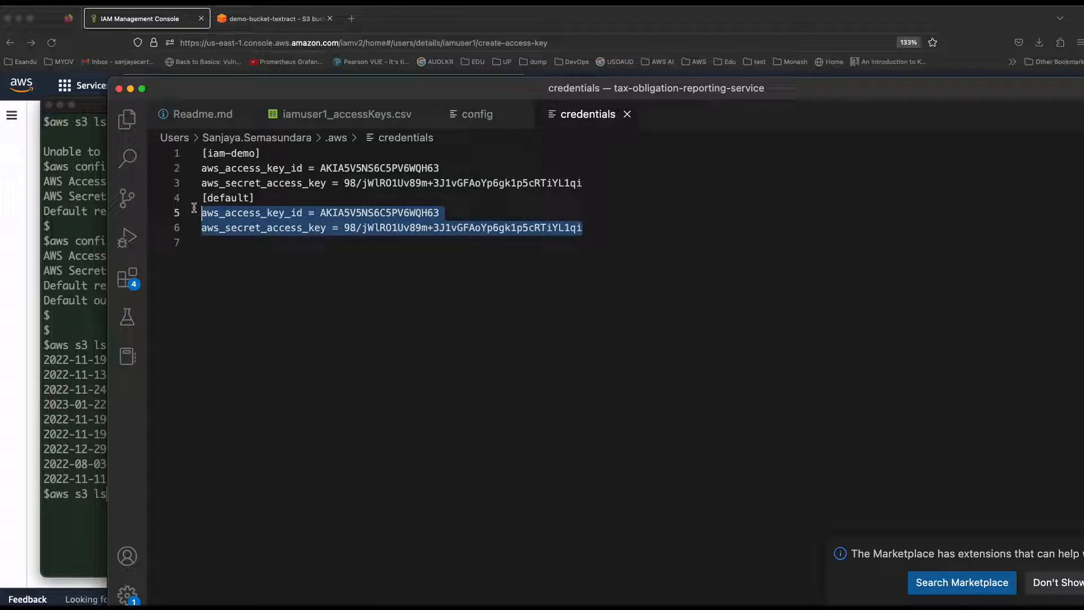
pyautogui.click(338, 295)
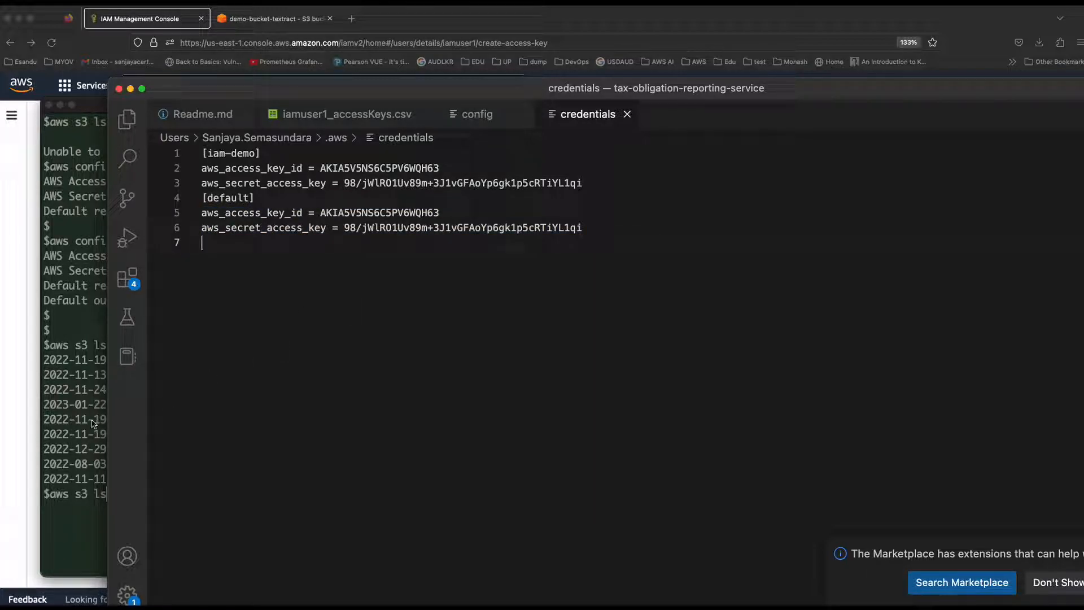
pyautogui.click(81, 337)
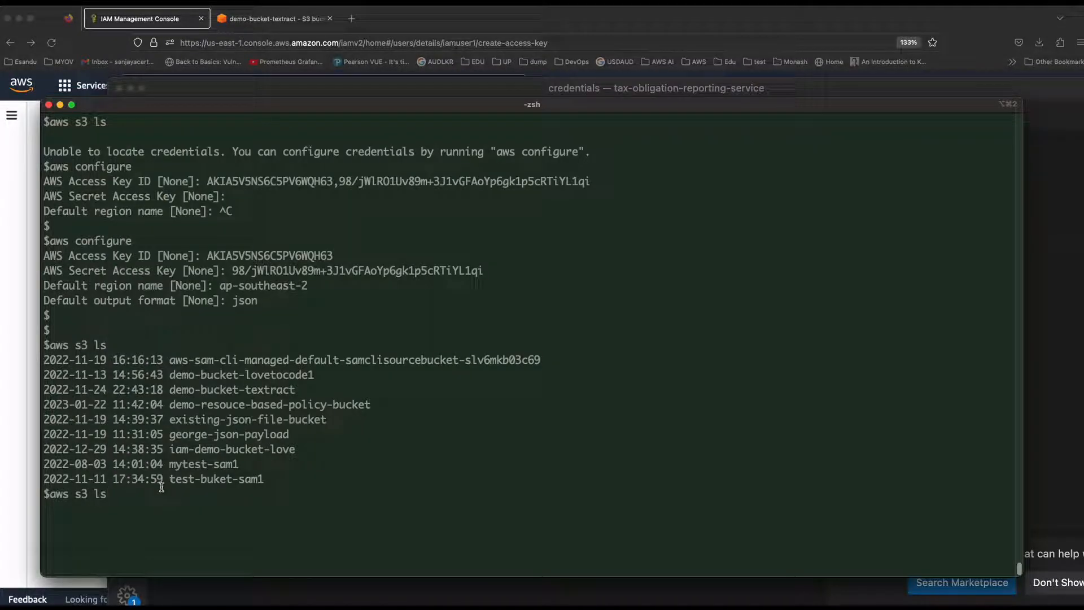
# Run aws s3 ls with the iam-demo profile name copied from the credentials file.
pyautogui.write('-profile iam')
pyautogui.click(507, 90)
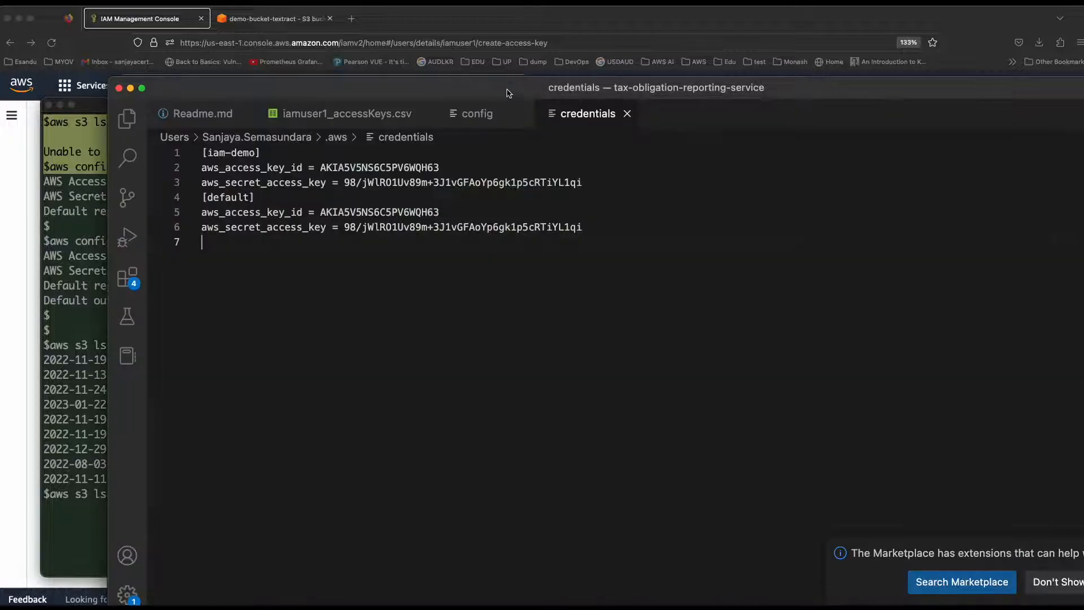
pyautogui.click(388, 212)
pyautogui.moveTo(208, 153); pyautogui.dragTo(258, 152)
pyautogui.press('super+c')
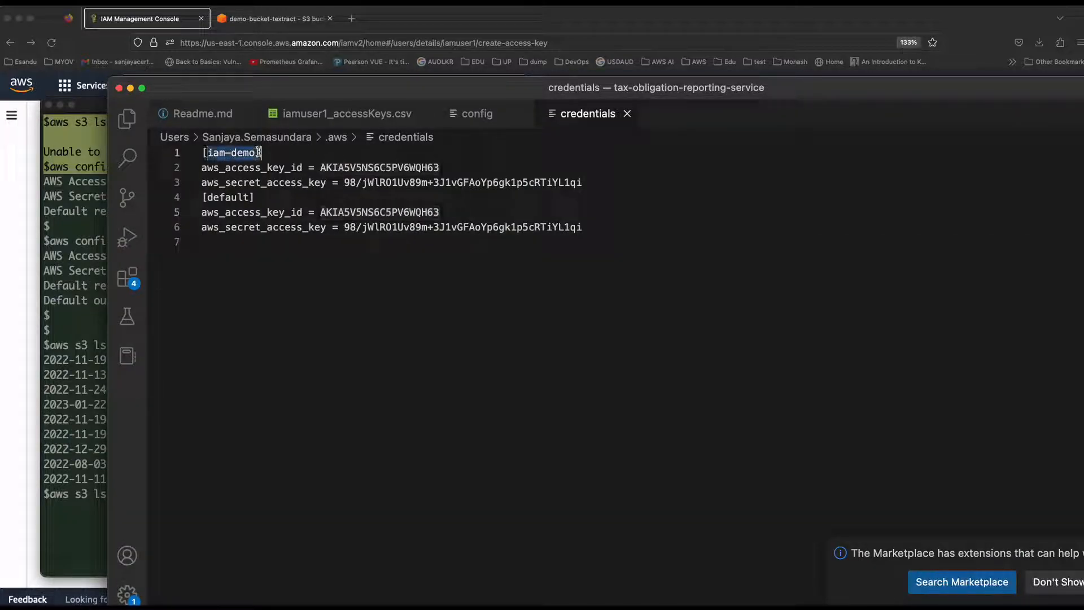
pyautogui.click(63, 401)
pyautogui.press('BackSpace')
pyautogui.press('BackSpace')
pyautogui.press('BackSpace')
pyautogui.press('BackSpace')
pyautogui.press('super+v')
pyautogui.press('Return')
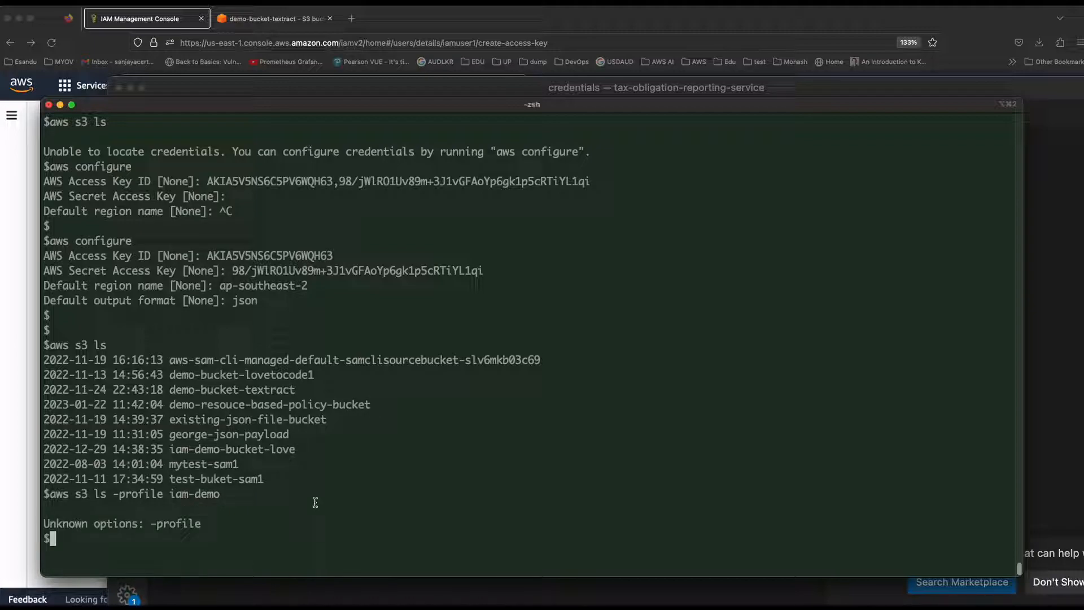
# Fix the option to --profile iam-demo and rerun, listing the same nine buckets.
pyautogui.press('Up')
pyautogui.press('Left')
pyautogui.press('Left')
pyautogui.press('Left')
pyautogui.press('Left')
pyautogui.press('Left')
pyautogui.press('Left')
pyautogui.press('Left')
pyautogui.press('Left')
pyautogui.press('Left')
pyautogui.press('Left')
pyautogui.press('Left')
pyautogui.press('Left')
pyautogui.press('Left')
pyautogui.press('Left')
pyautogui.press('Left')
pyautogui.write('-')
pyautogui.press('Return')
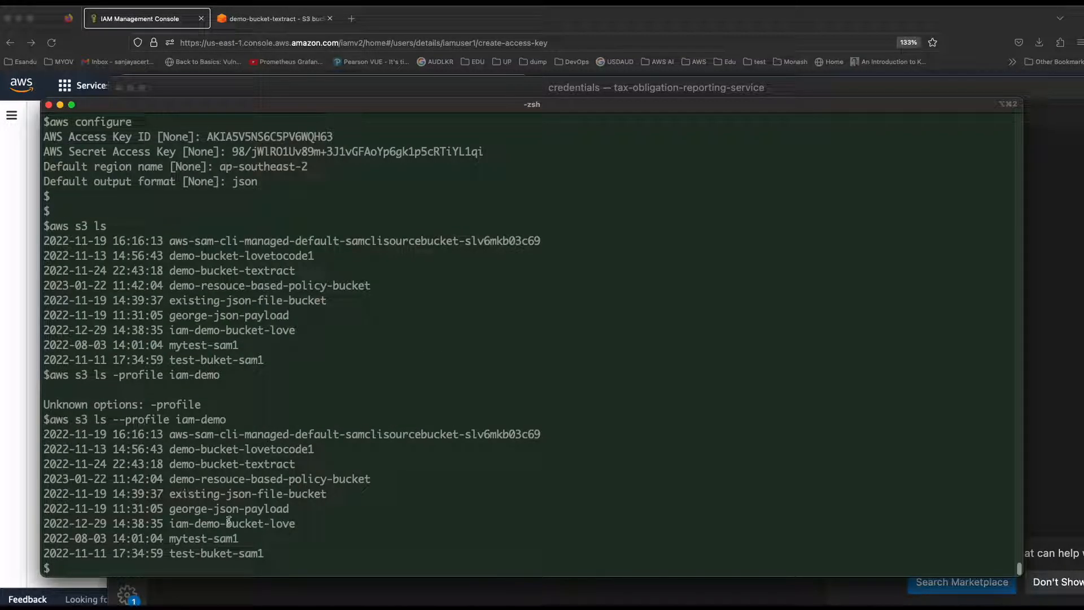
pyautogui.moveTo(317, 550); pyautogui.dragTo(35, 420)
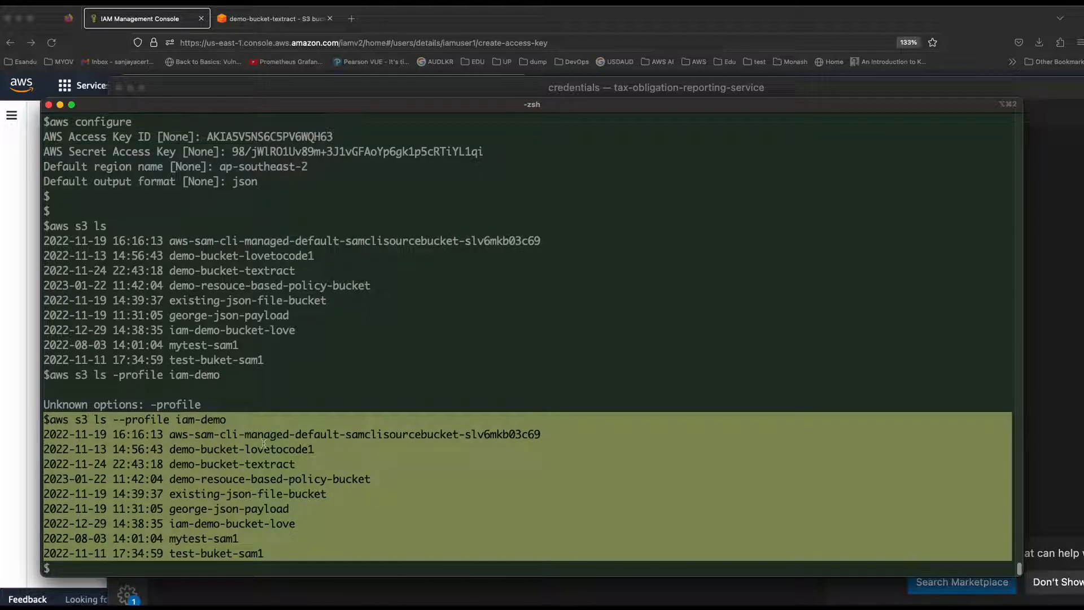
pyautogui.click(311, 479)
# Clear the screen and trim the recalled command back to aws s3 ls.
pyautogui.press('Return')
pyautogui.press('Return')
pyautogui.press('Return')
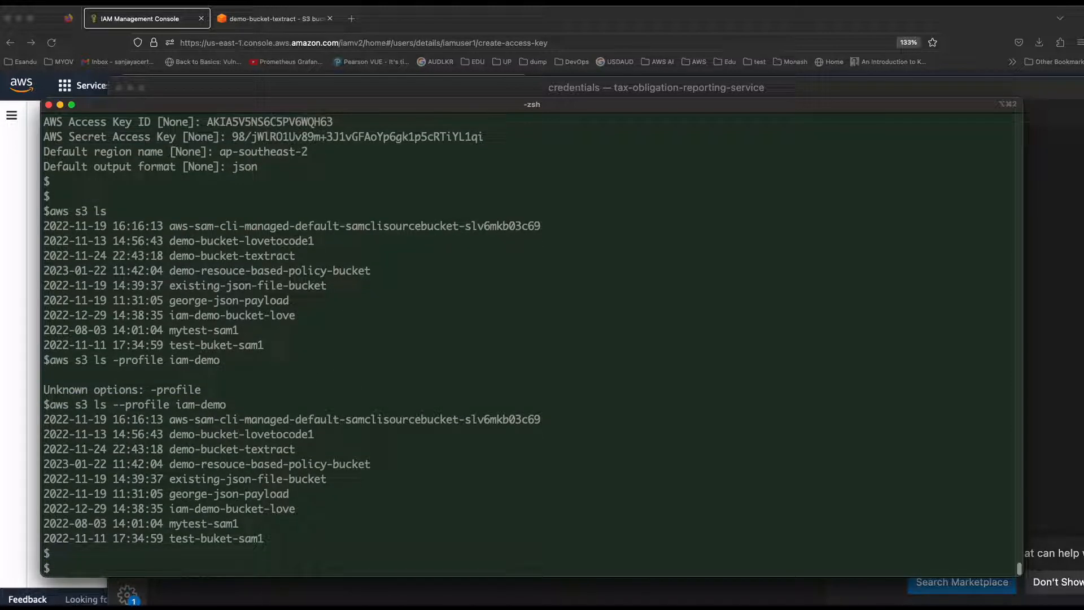
pyautogui.write('clear')
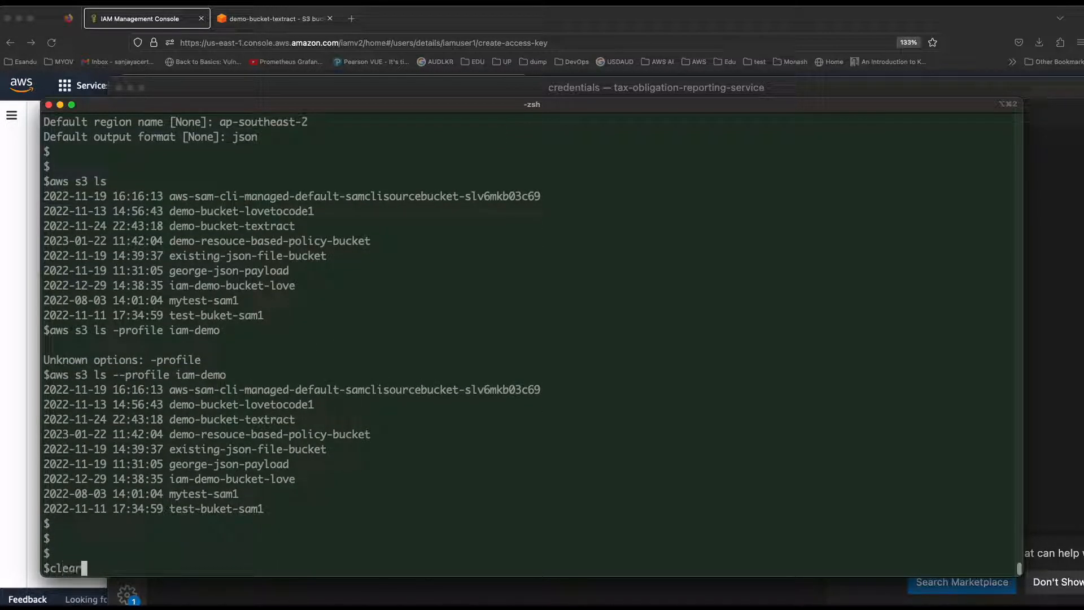
pyautogui.press('Return')
pyautogui.press('Up')
pyautogui.press('Up')
pyautogui.press('BackSpace')
pyautogui.press('BackSpace')
pyautogui.press('BackSpace')
pyautogui.press('BackSpace')
pyautogui.press('BackSpace')
pyautogui.press('BackSpace')
pyautogui.press('BackSpace')
pyautogui.press('BackSpace')
pyautogui.press('BackSpace')
pyautogui.press('BackSpace')
pyautogui.press('BackSpace')
pyautogui.press('BackSpace')
pyautogui.press('BackSpace')
pyautogui.press('BackSpace')
pyautogui.press('BackSpace')
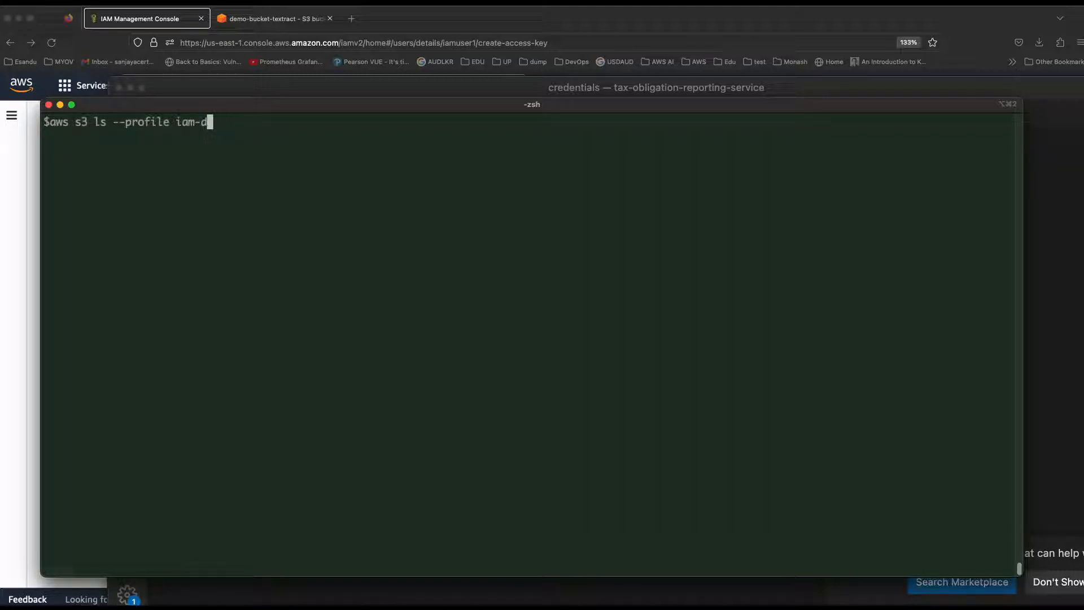
pyautogui.press('BackSpace')
pyautogui.press('BackSpace')
pyautogui.press('BackSpace')
pyautogui.press('BackSpace')
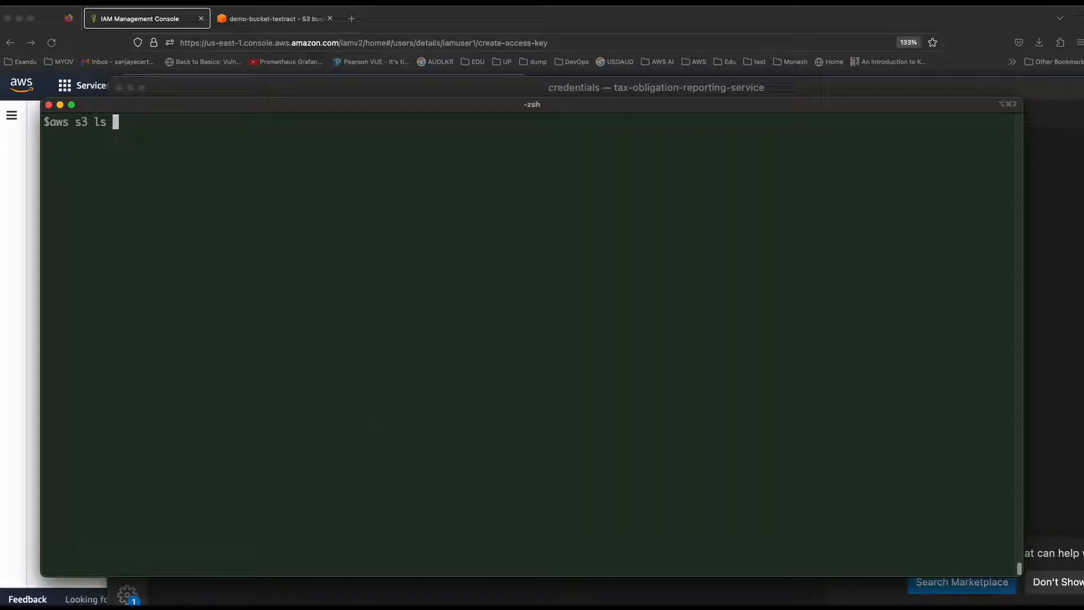
pyautogui.moveTo(363, 104); pyautogui.dragTo(414, 192)
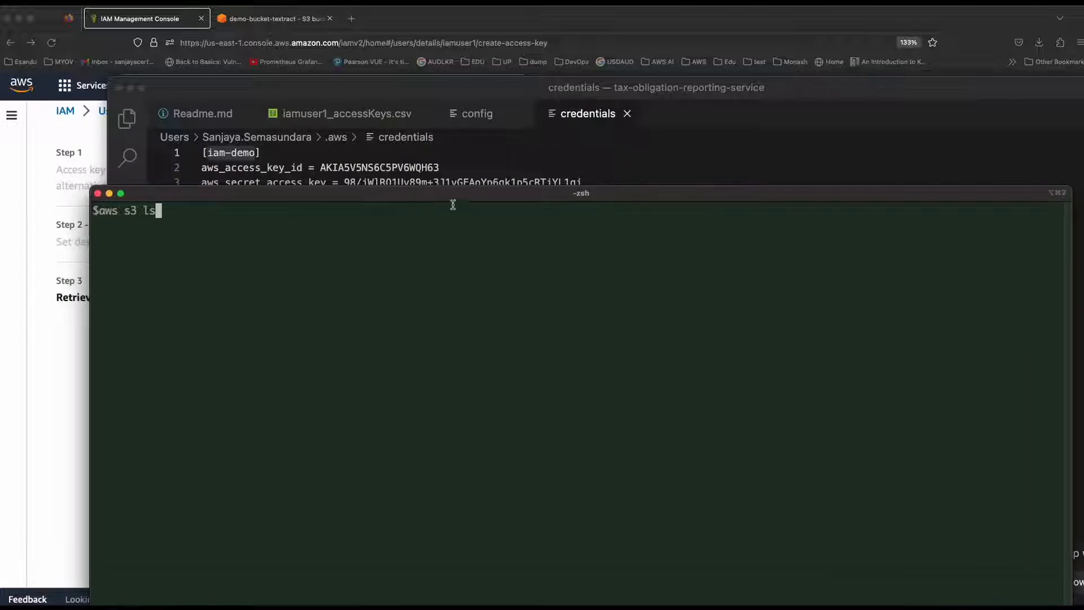
# Highlight the [default] profile's header and key lines in the credentials file.
pyautogui.click(597, 129)
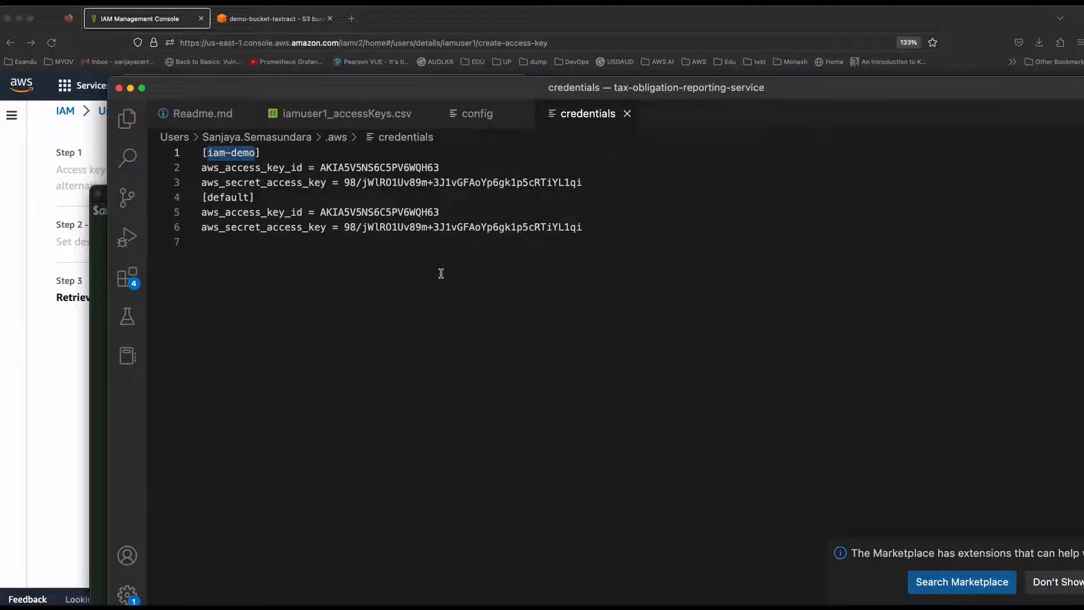
pyautogui.click(294, 228)
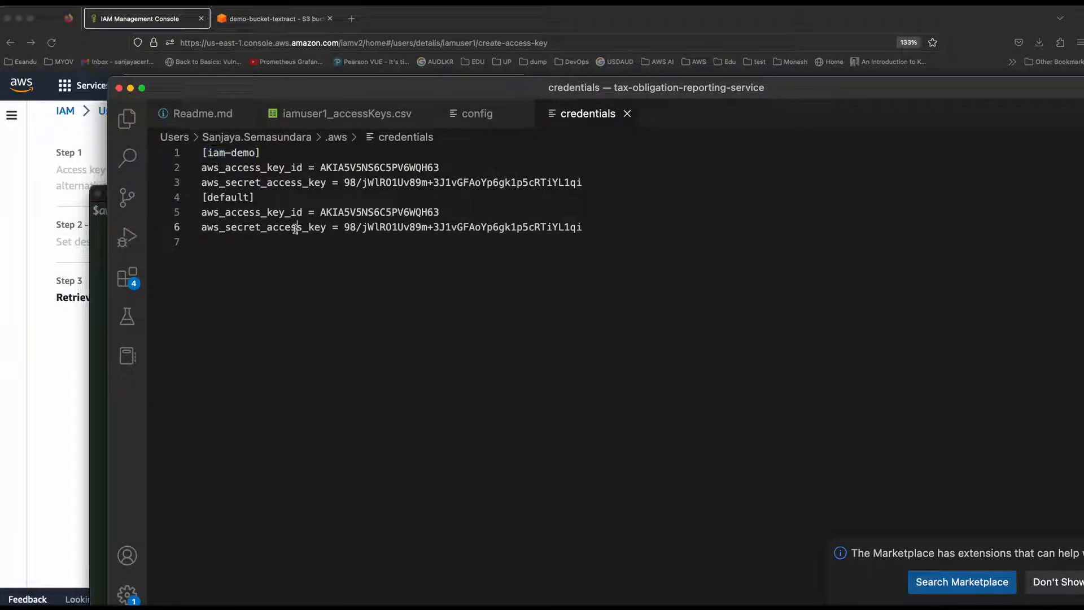
pyautogui.moveTo(639, 239); pyautogui.dragTo(188, 198)
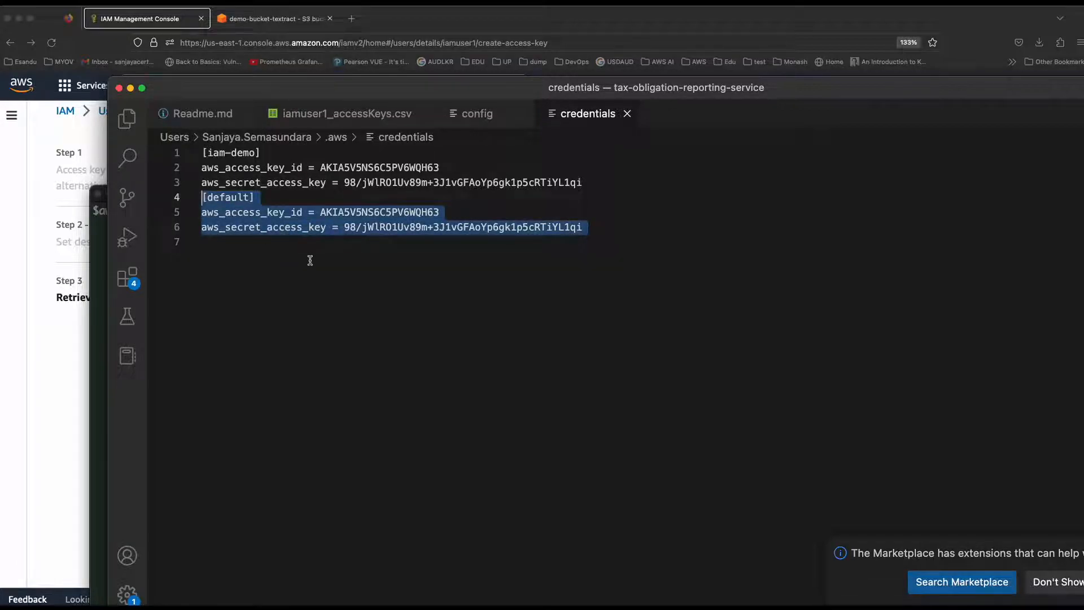
pyautogui.click(379, 281)
# Glance at the config file and back to credentials, then move the editor off the terminal.
pyautogui.moveTo(318, 94); pyautogui.dragTo(452, 120)
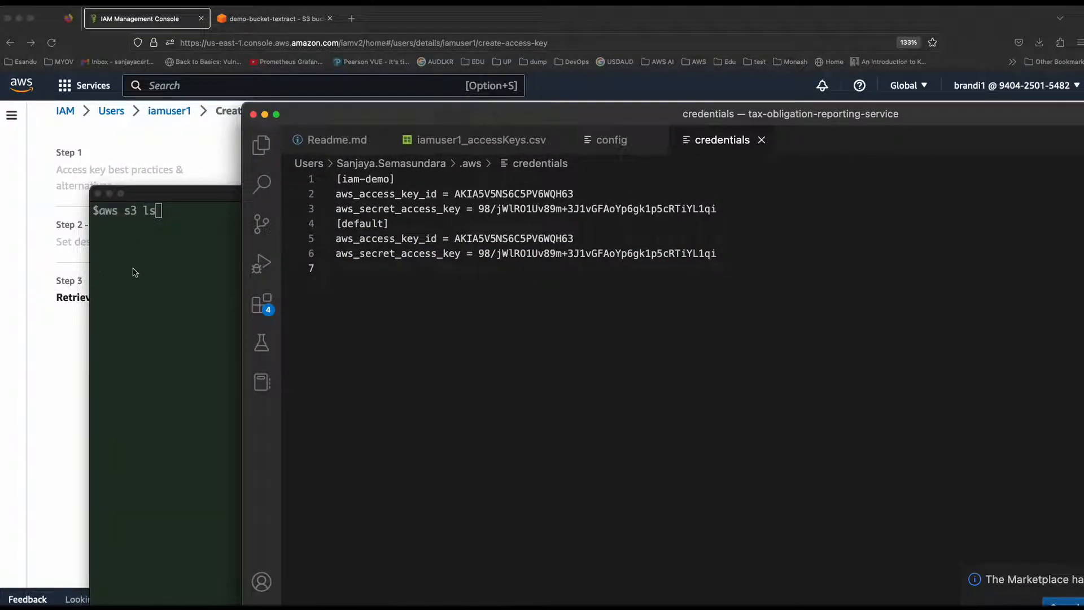
pyautogui.moveTo(436, 120); pyautogui.dragTo(305, 247)
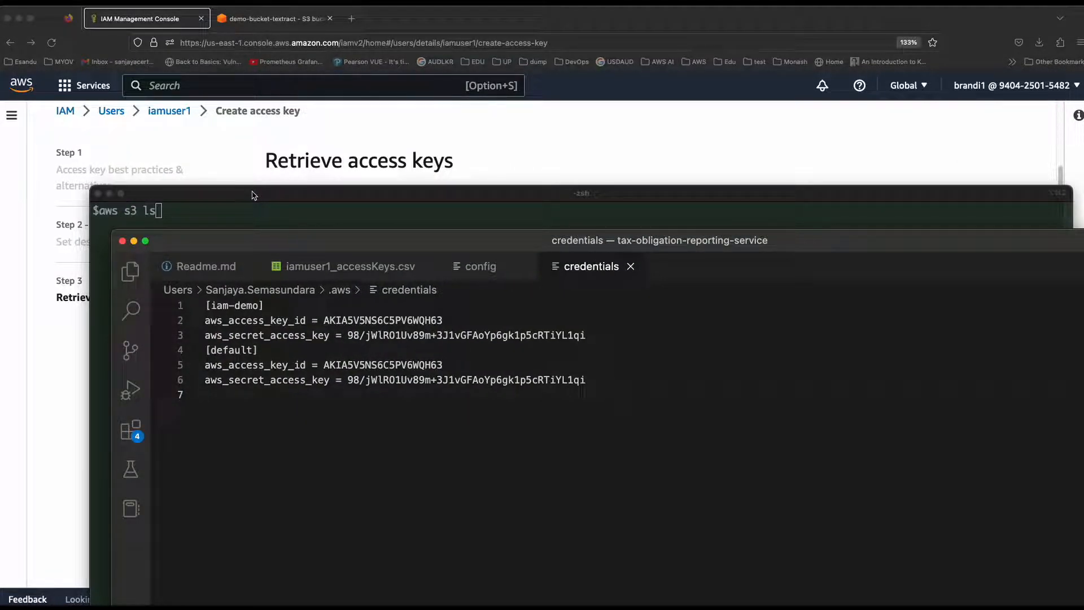
pyautogui.click(228, 215)
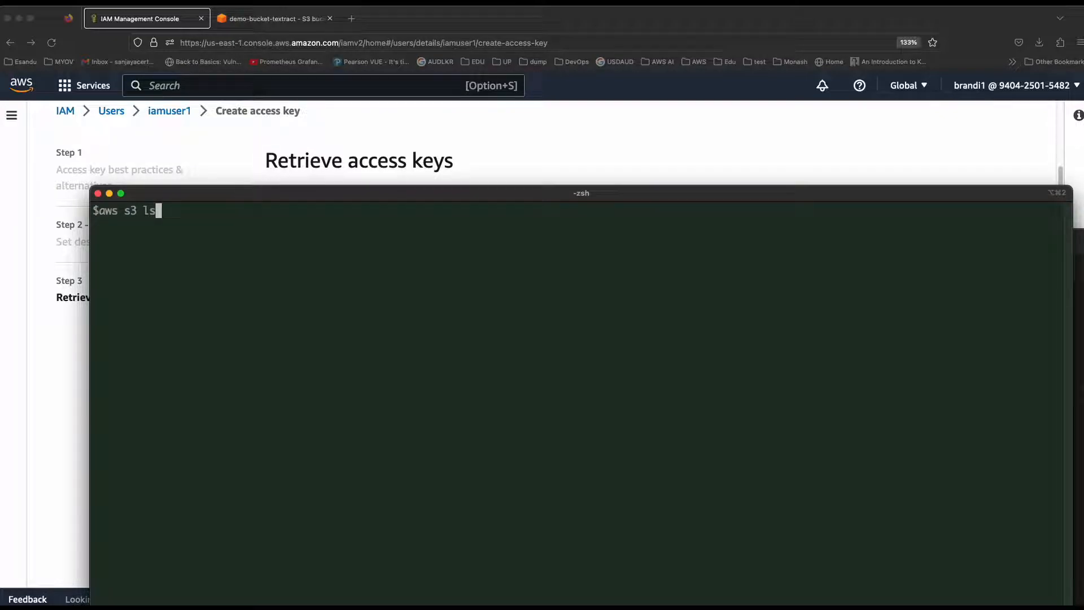
pyautogui.press('super+Tab')
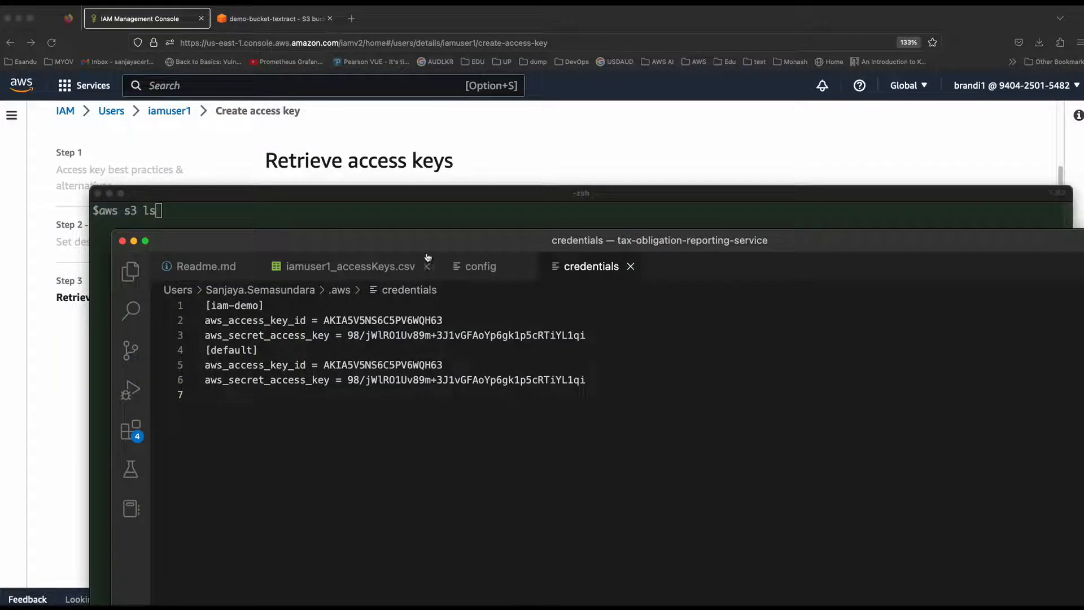
pyautogui.moveTo(258, 236); pyautogui.dragTo(365, 224)
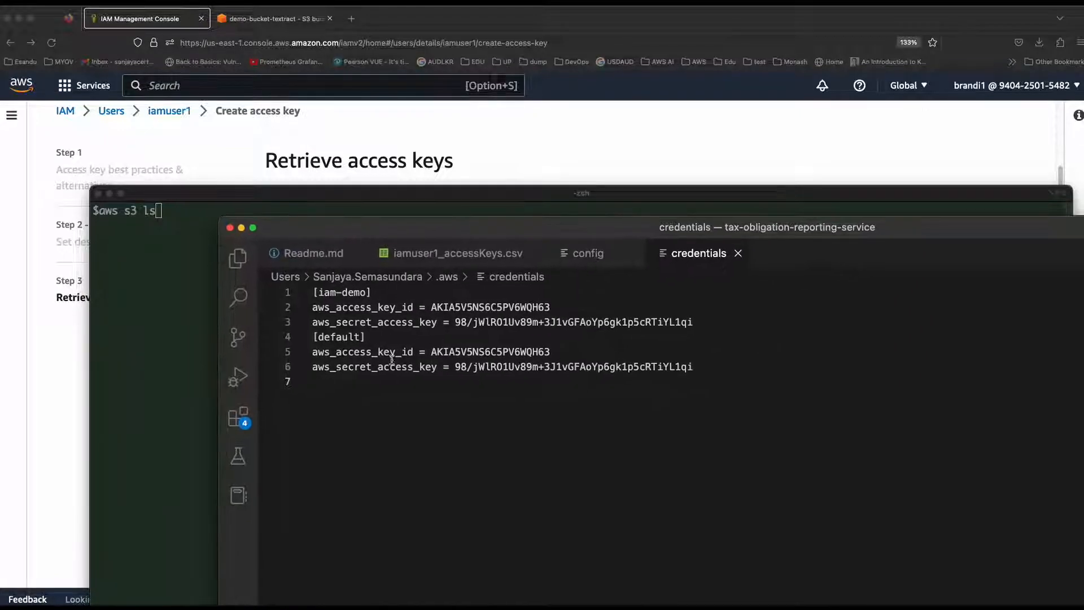
pyautogui.click(588, 253)
pyautogui.click(693, 257)
pyautogui.moveTo(449, 232); pyautogui.dragTo(1083, 118)
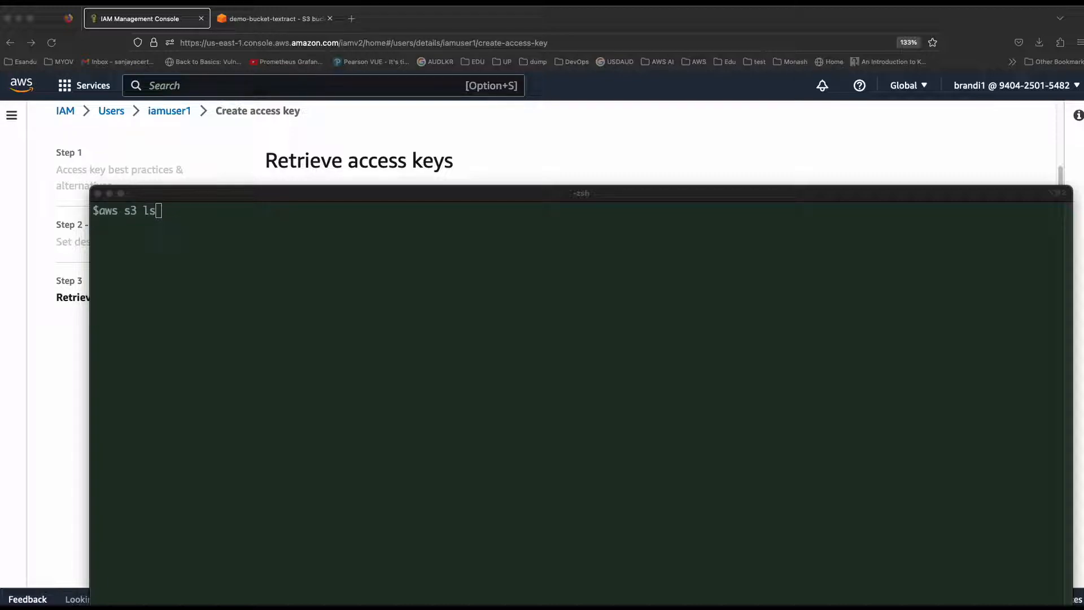
# Run plain aws s3 ls under the default profile and highlight the nine listed buckets.
pyautogui.click(462, 329)
pyautogui.press('Return')
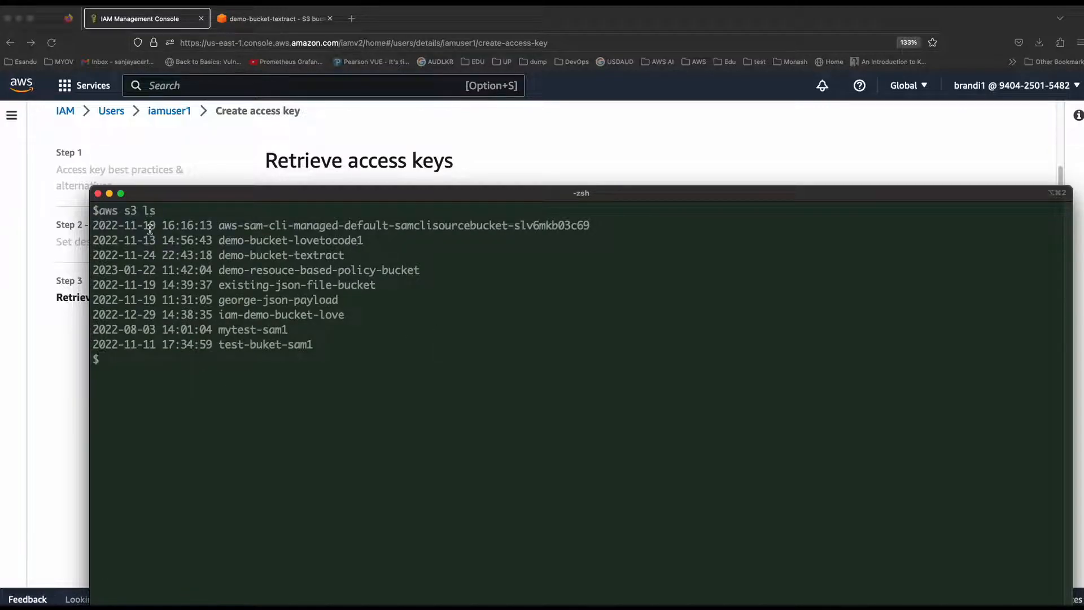
pyautogui.moveTo(297, 339); pyautogui.dragTo(69, 227)
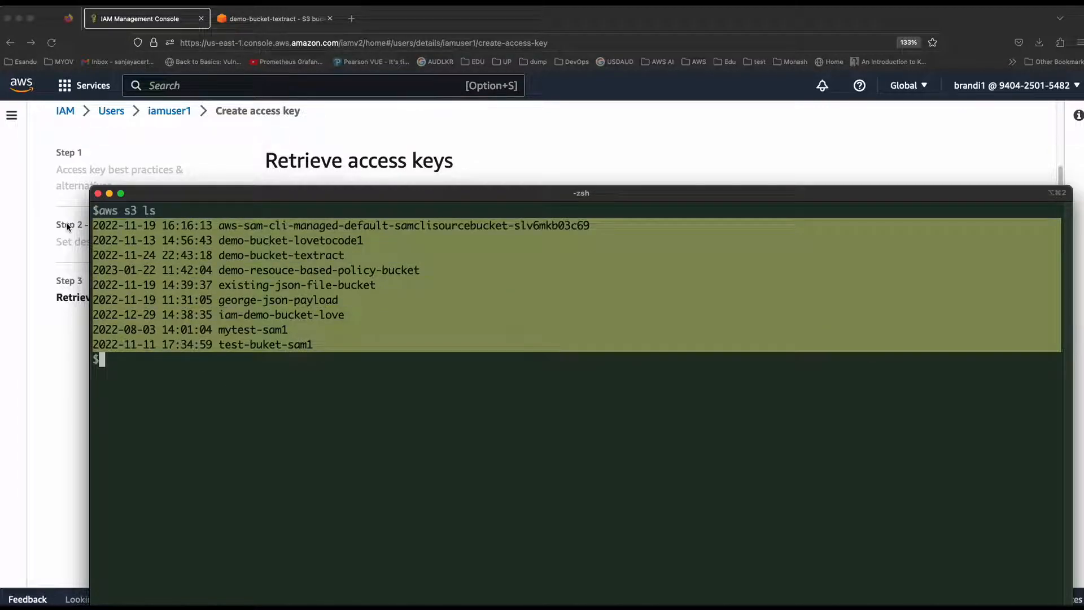
pyautogui.click(284, 318)
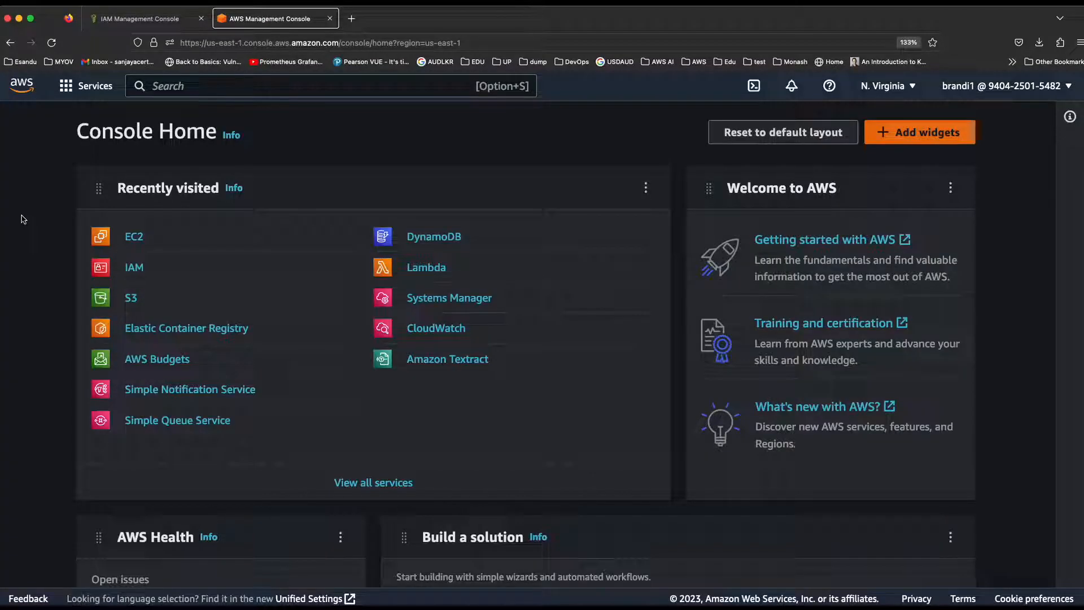
# Search for EC2 and open the EC2 dashboard.
pyautogui.click(168, 88)
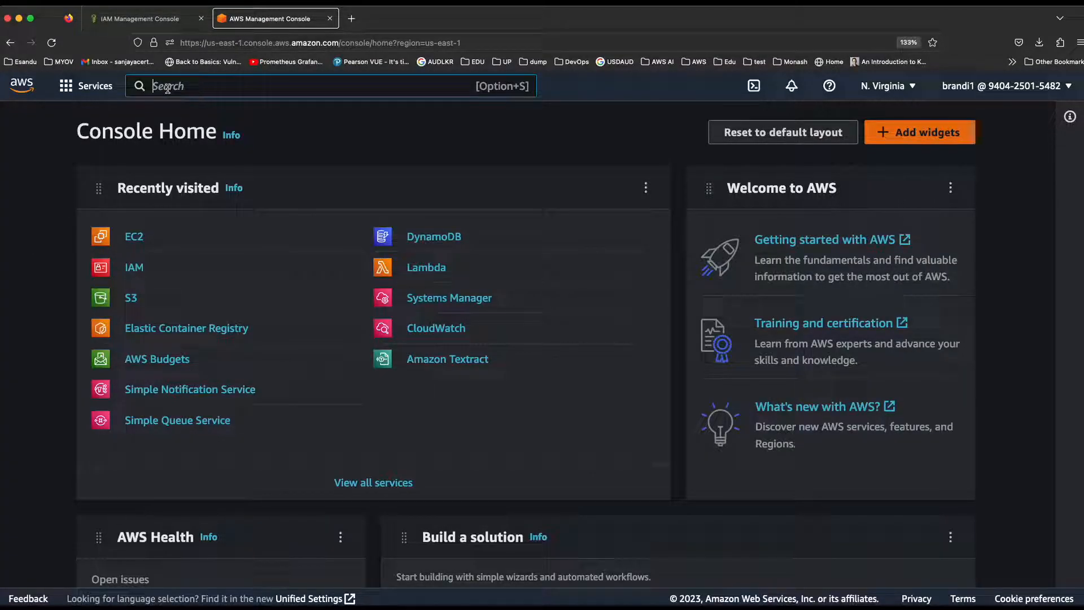
pyautogui.write('EC2')
pyautogui.click(372, 207)
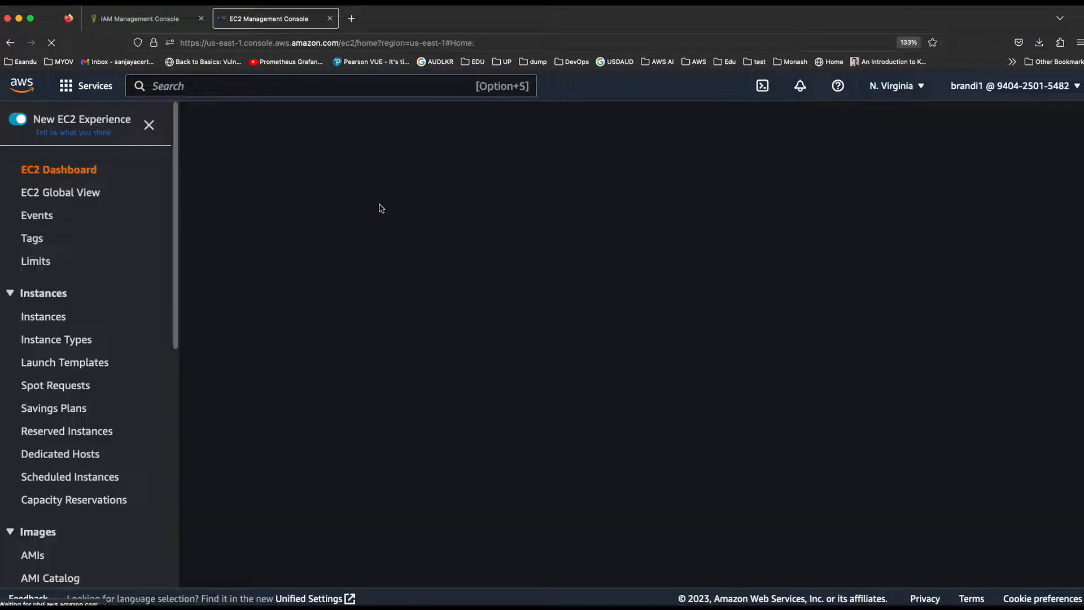
pyautogui.scroll(-1, 350, 215)
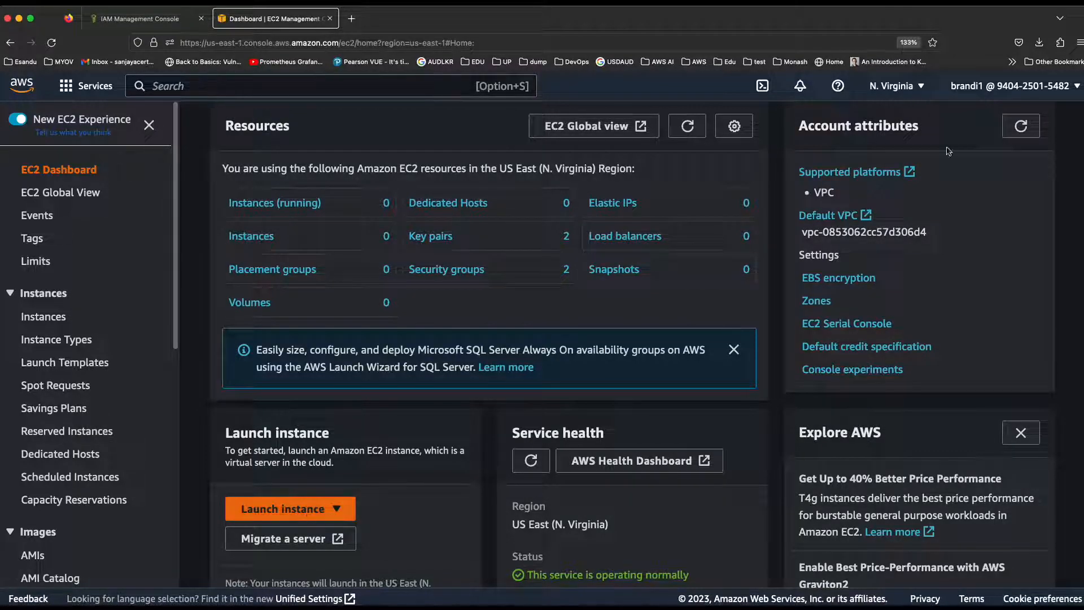
# Switch the region from N. Virginia to Asia Pacific (Sydney) ap-southeast-2.
pyautogui.click(894, 86)
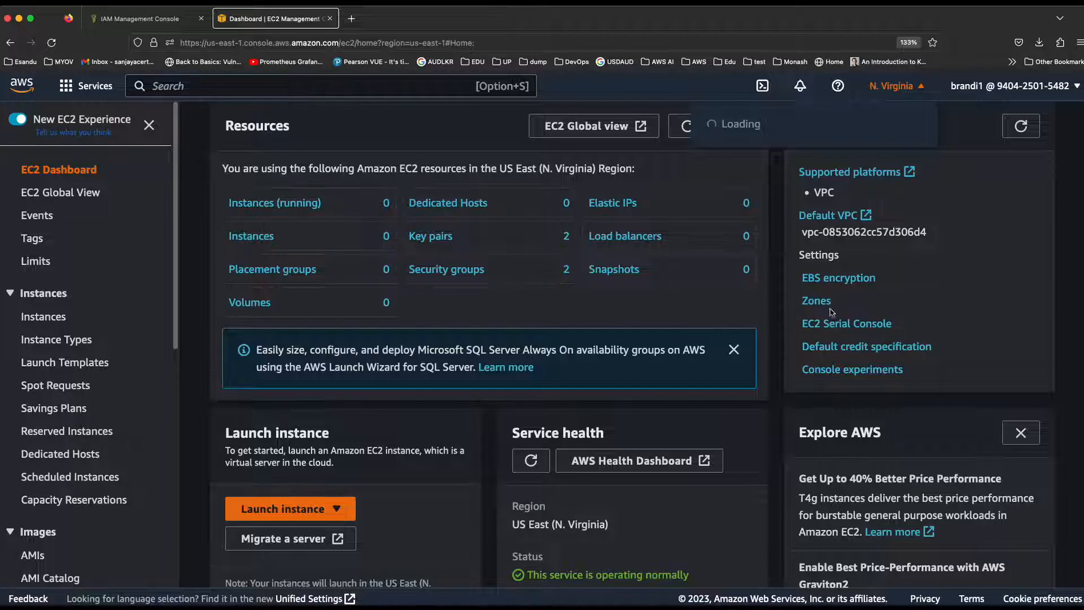
pyautogui.scroll(-5, 792, 352)
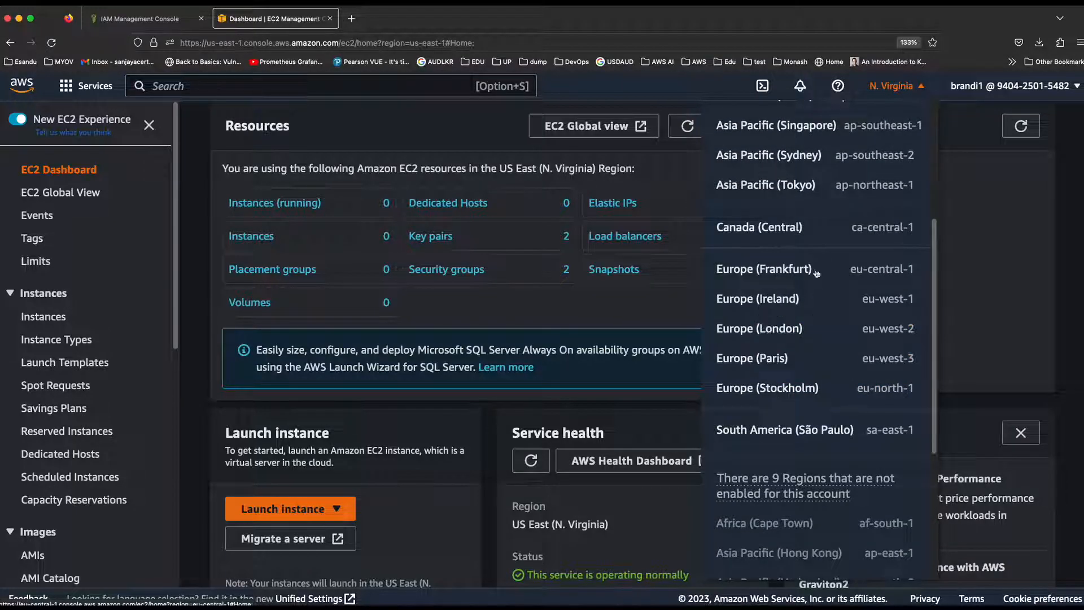
pyautogui.scroll(-1, 792, 293)
pyautogui.click(793, 131)
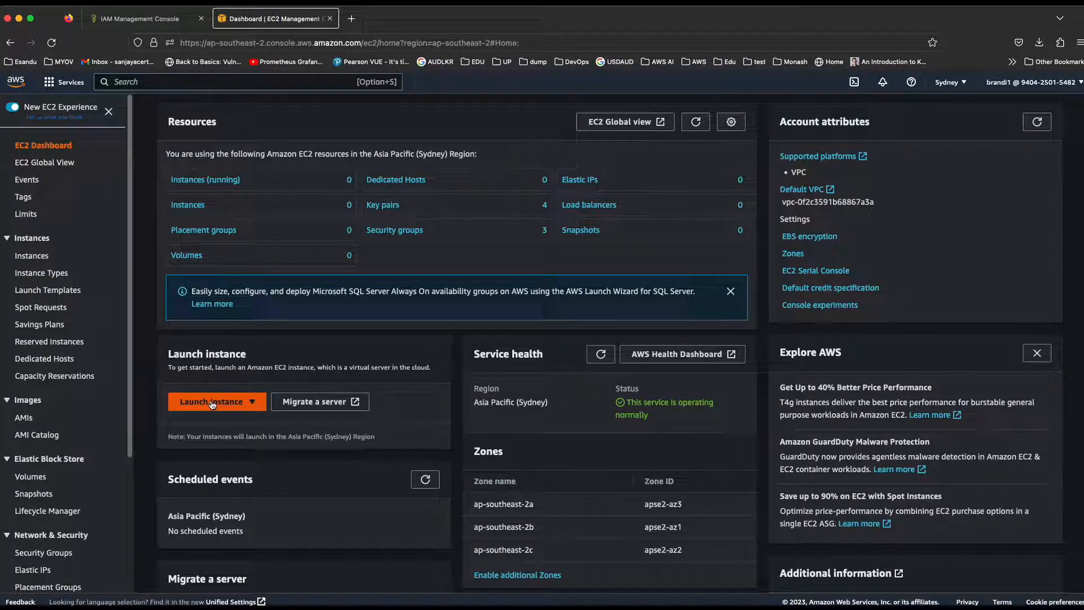
# Start a new instance launch and name it iam-demo-ec2.
pyautogui.click(212, 403)
pyautogui.click(216, 419)
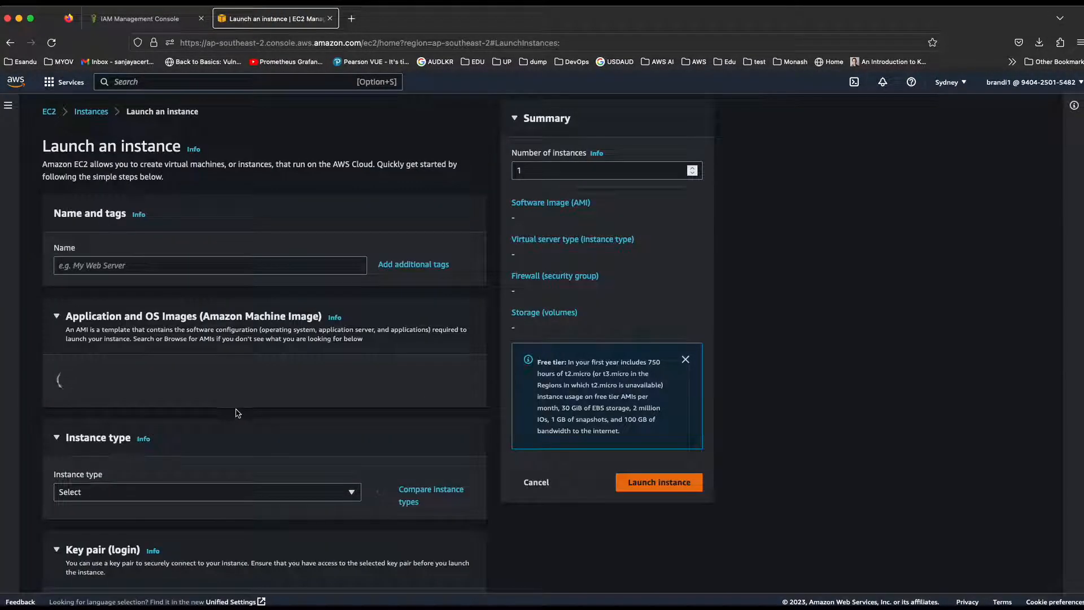
pyautogui.click(115, 265)
pyautogui.write('iam-dem')
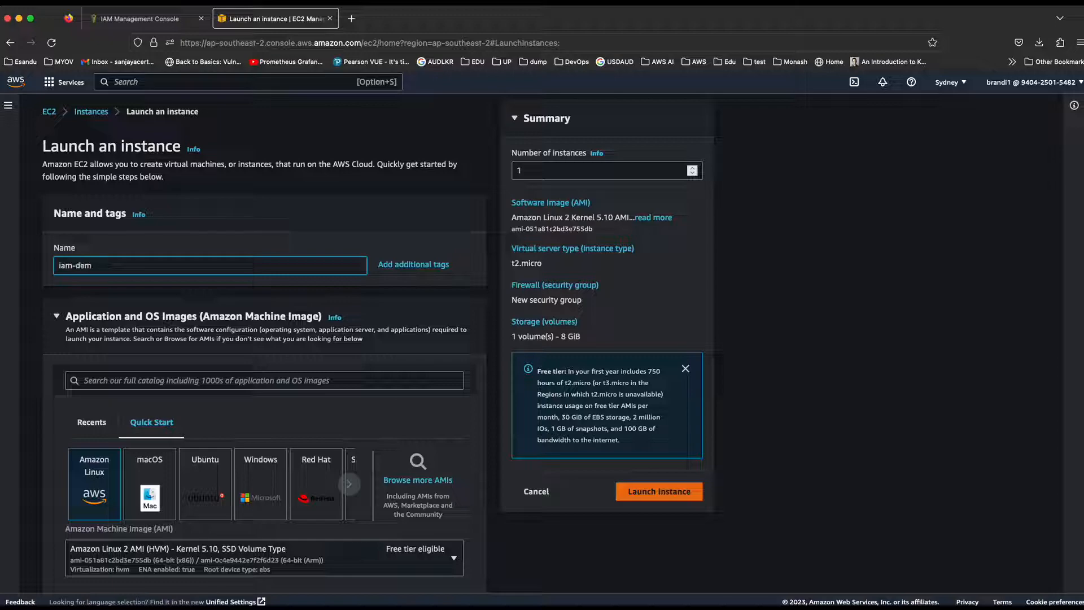
pyautogui.write('o-e')
pyautogui.moveTo(125, 267); pyautogui.dragTo(32, 264)
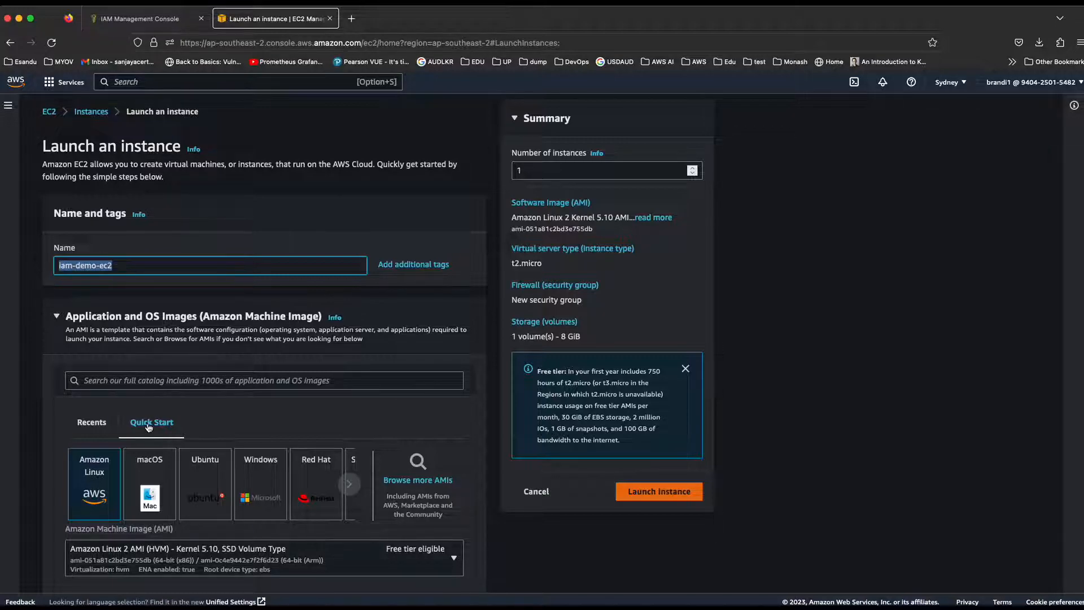
pyautogui.scroll(-3, 130, 435)
pyautogui.press('super+equal')
pyautogui.click(112, 400)
# Keep the Amazon Linux 2 AMI and t2.micro instance type, moving down to Key pair.
pyautogui.scroll(-2, 108, 384)
pyautogui.scroll(-1, 102, 330)
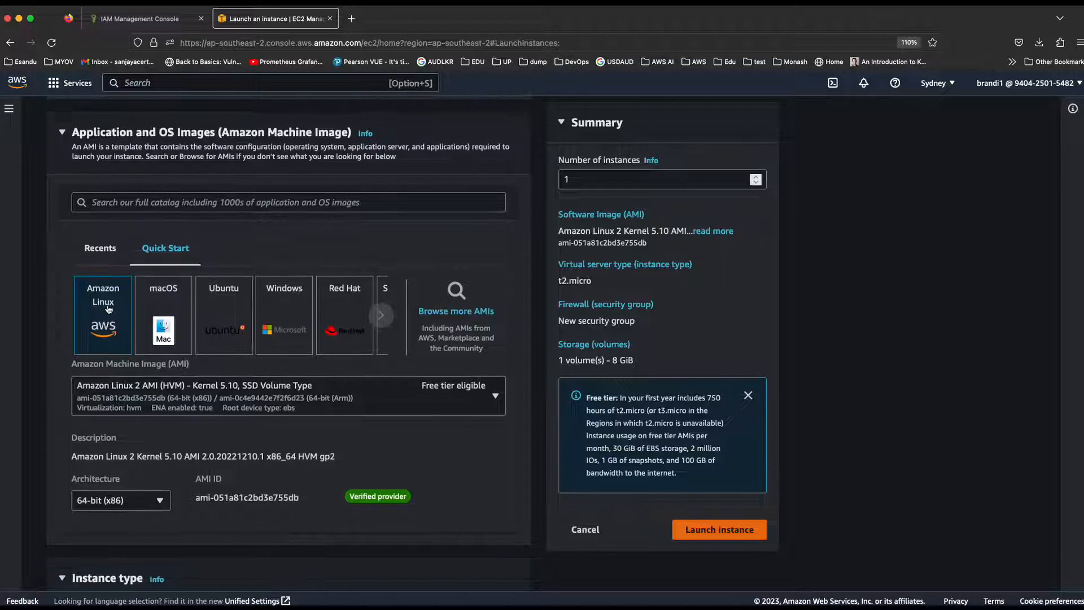
pyautogui.scroll(-2, 103, 330)
pyautogui.scroll(-2, 462, 366)
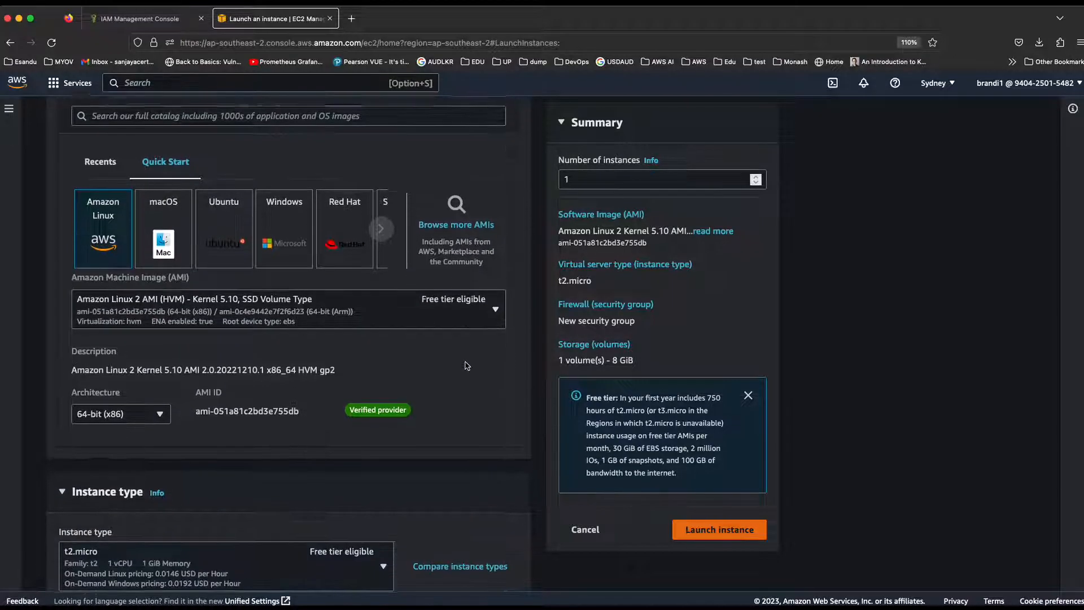
pyautogui.scroll(-5, 459, 315)
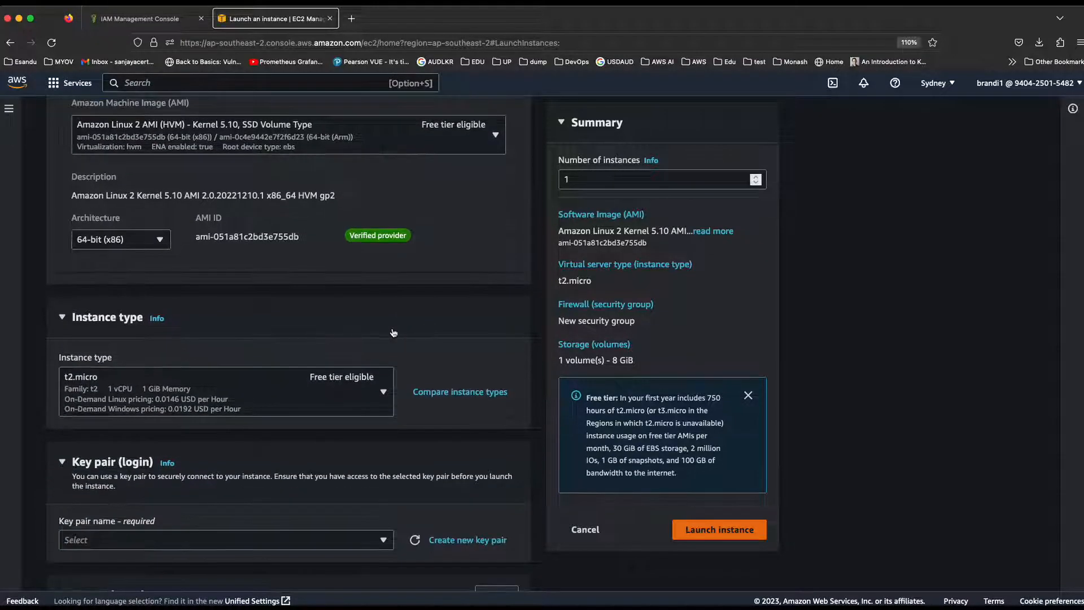
pyautogui.scroll(-4, 83, 387)
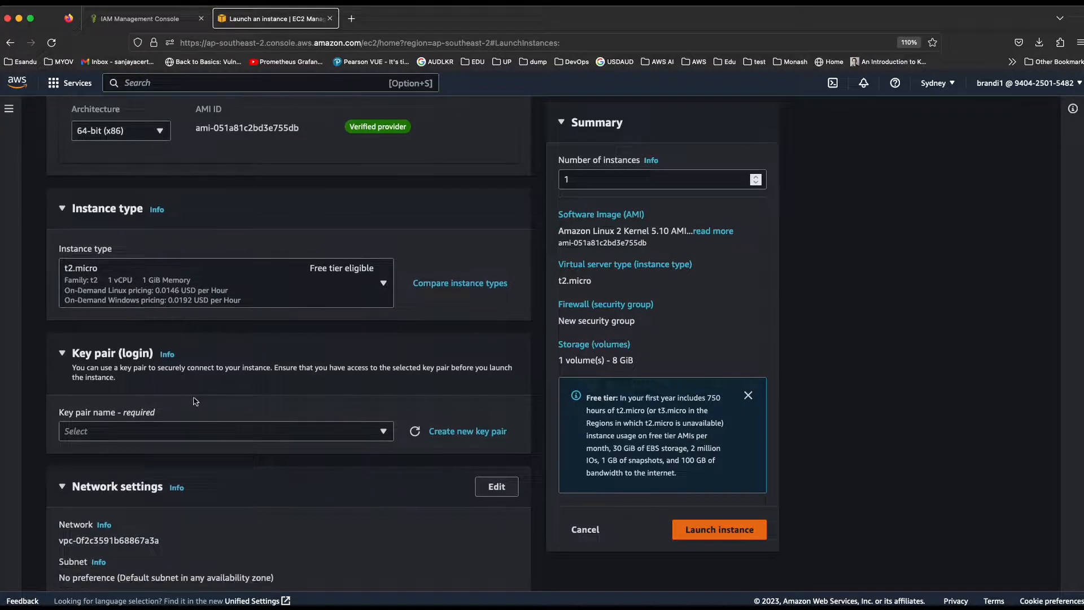
pyautogui.scroll(-1, 93, 378)
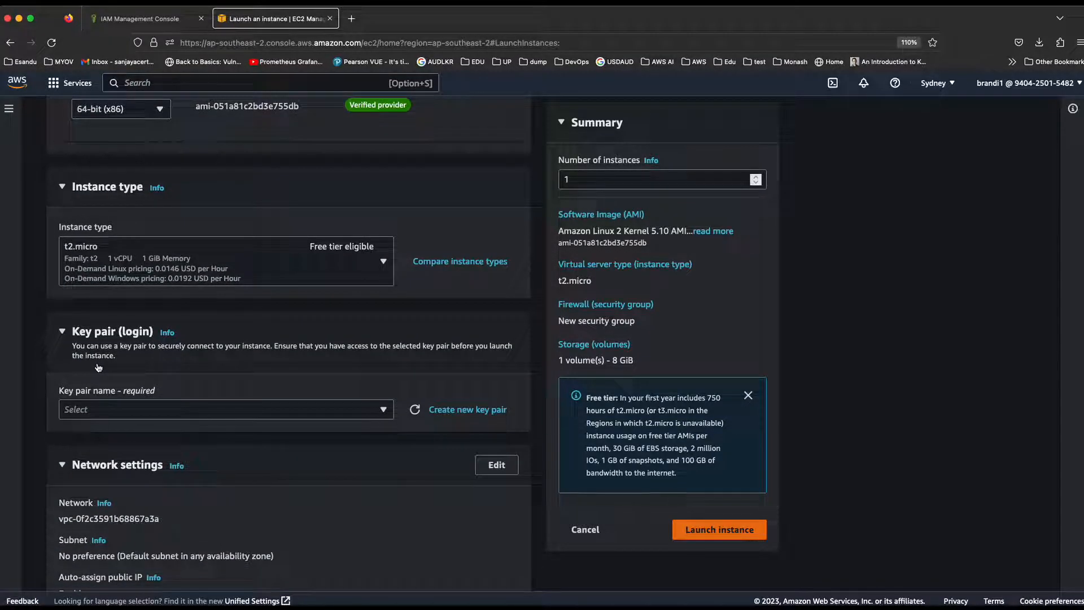
# Create the RSA key pair demo-ec2-pair and download its .pem private key.
pyautogui.click(466, 414)
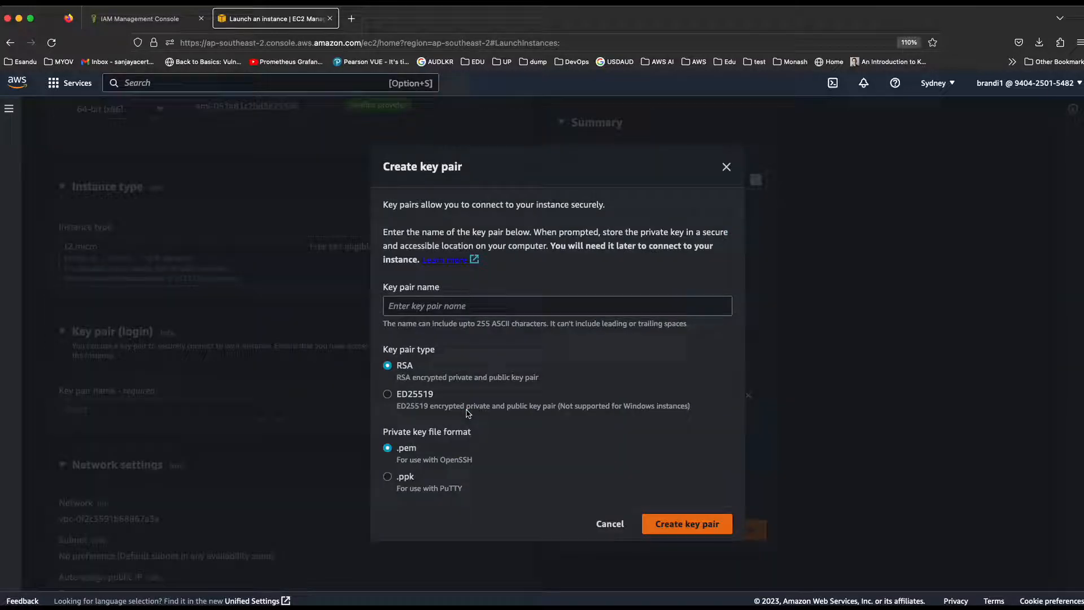
pyautogui.click(427, 303)
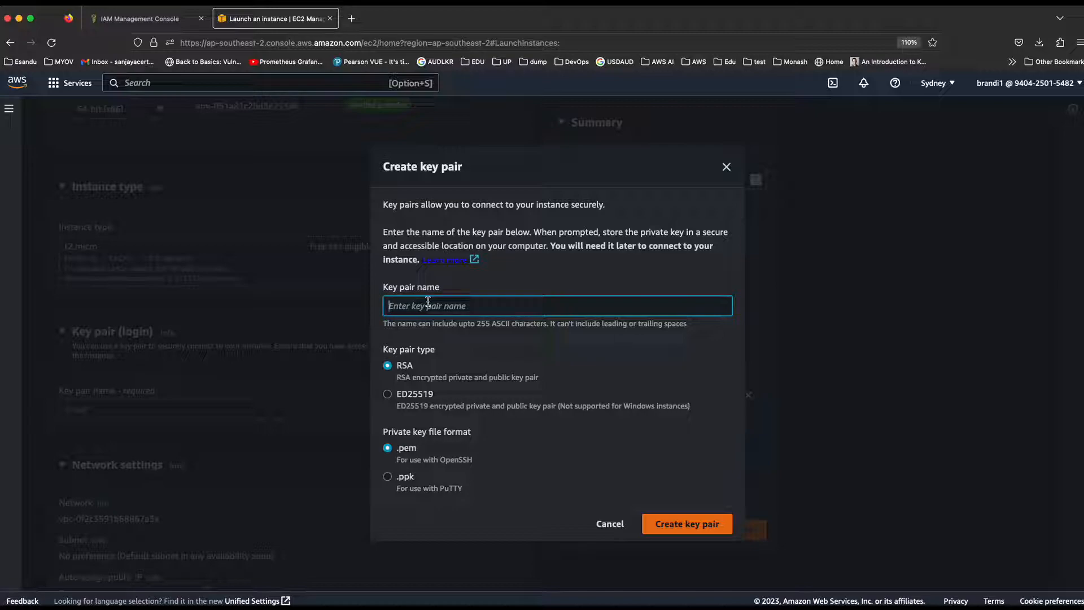
pyautogui.write('demo-ec2-pair')
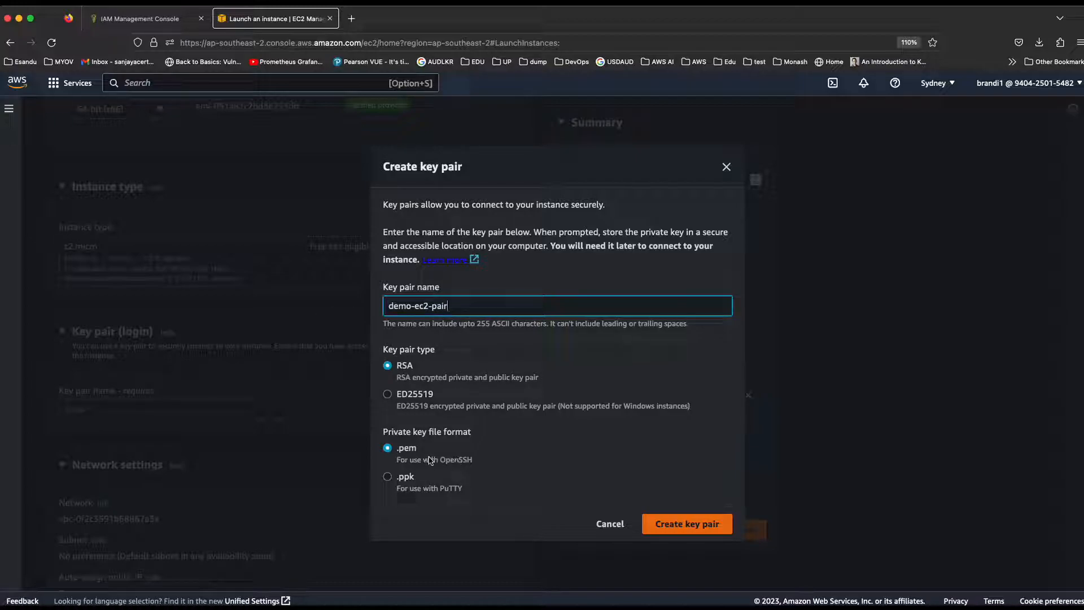
pyautogui.click(691, 525)
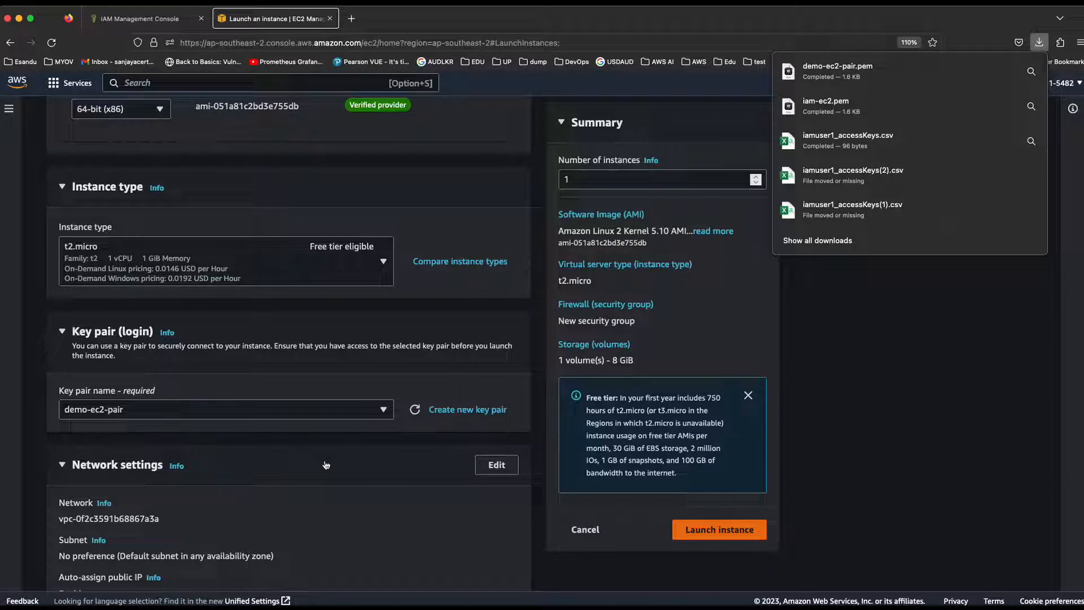
pyautogui.click(50, 425)
pyautogui.scroll(-5, 52, 427)
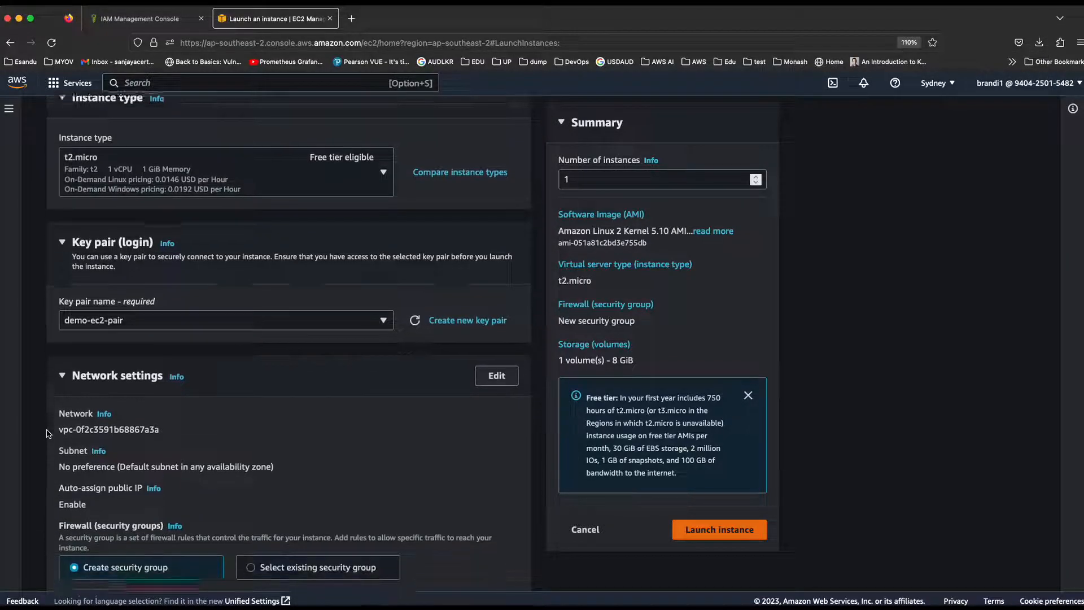
pyautogui.scroll(-1, 52, 428)
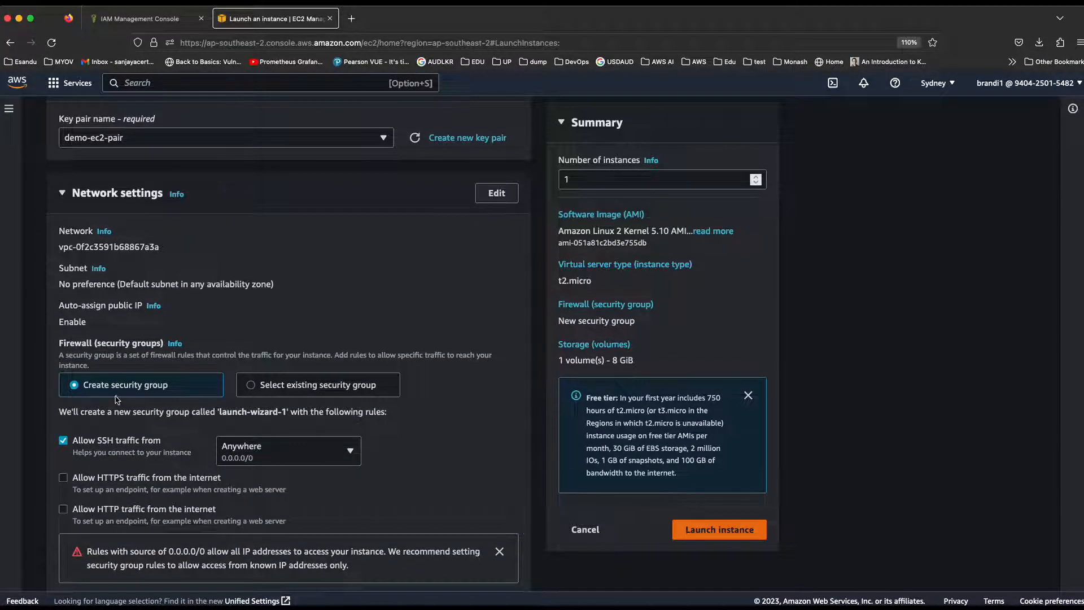
pyautogui.scroll(-1, 215, 416)
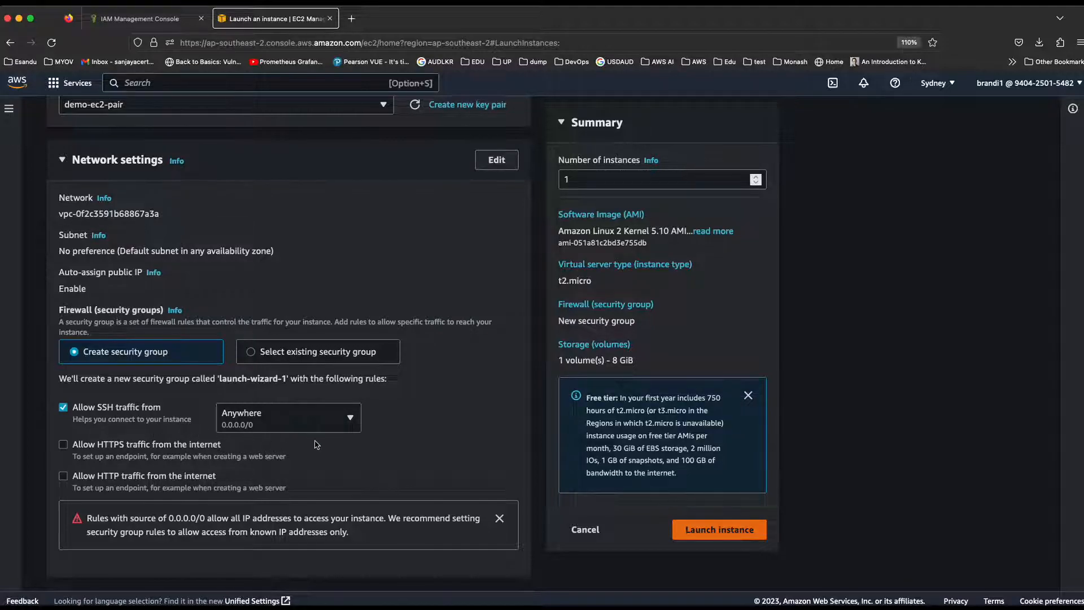
pyautogui.scroll(-5, 319, 446)
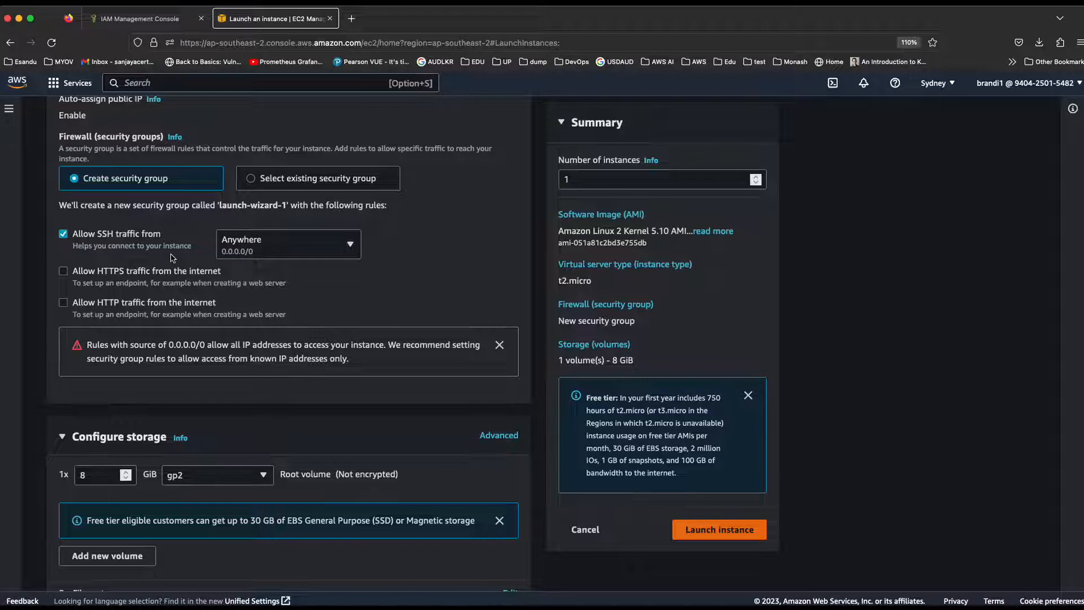
pyautogui.scroll(-3, 172, 258)
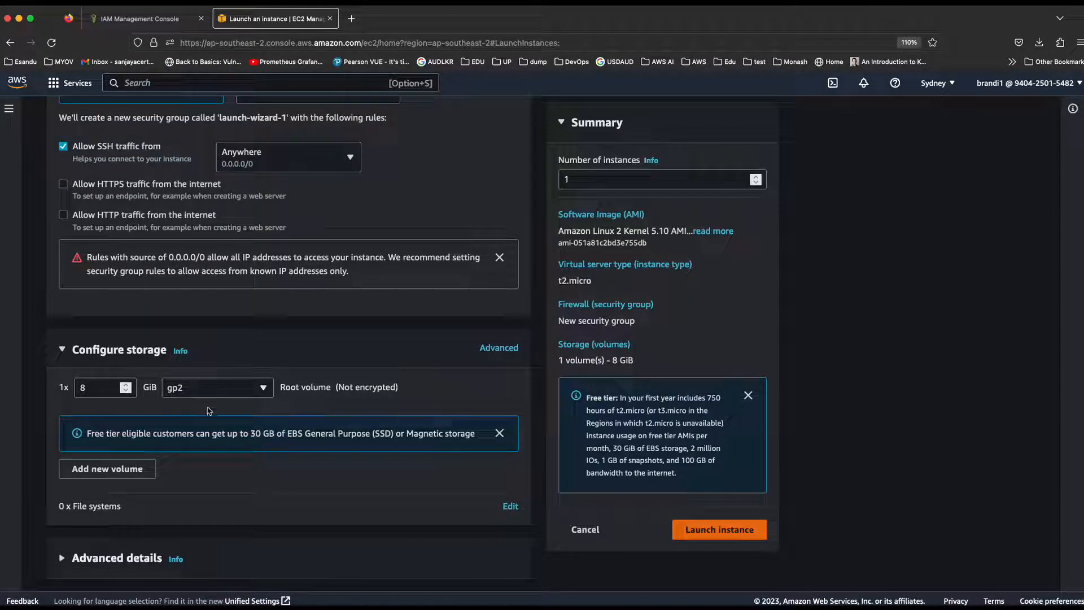
# Launch iam-demo-ec2 and open its details from the full instance list.
pyautogui.click(706, 533)
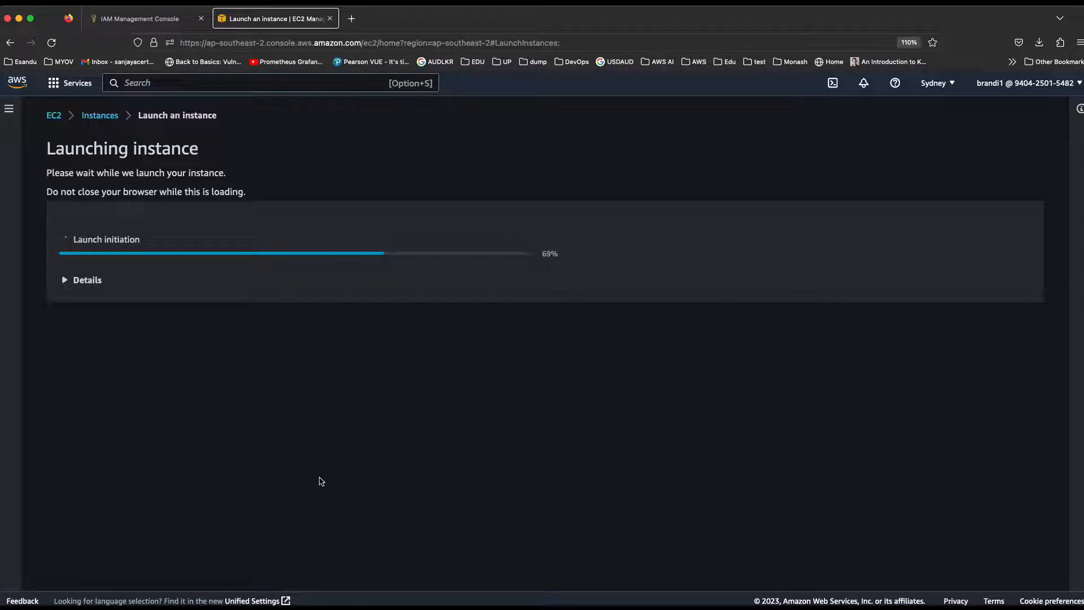
pyautogui.click(1005, 470)
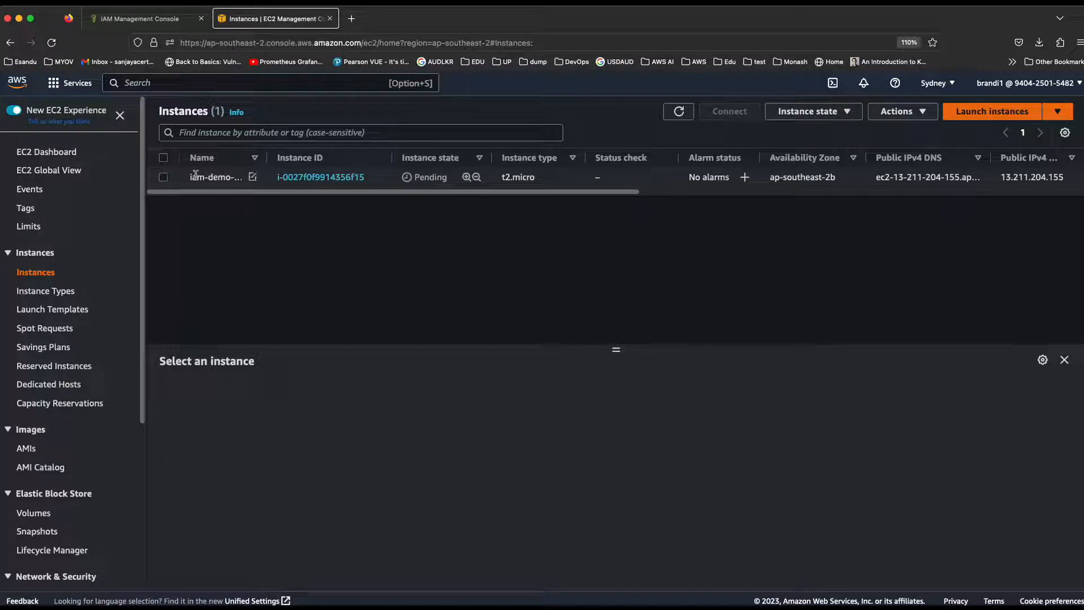
pyautogui.click(163, 178)
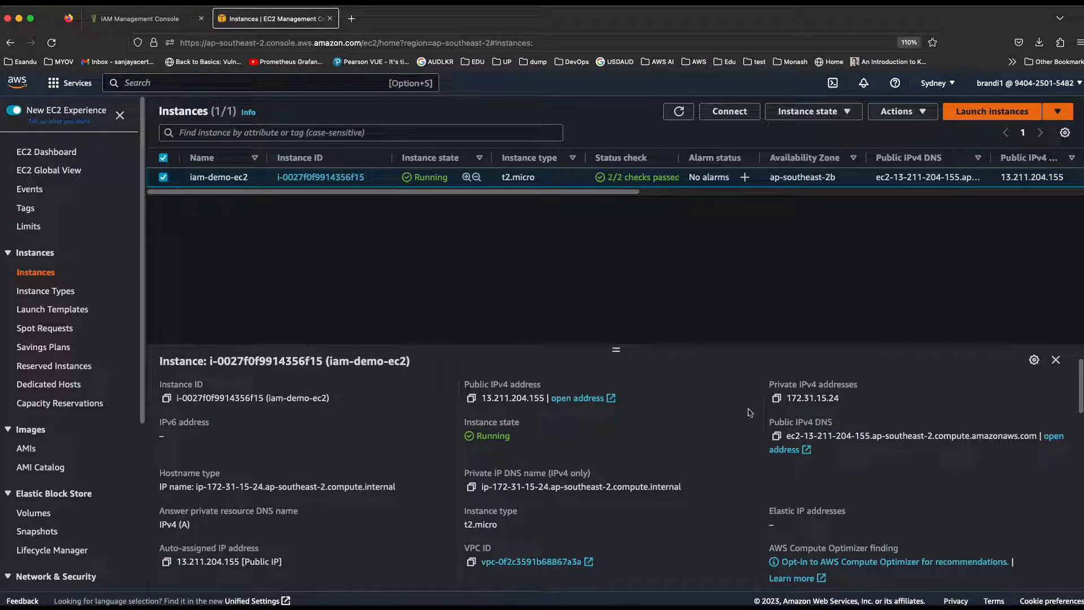
pyautogui.press('super+Tab')
pyautogui.moveTo(330, 116); pyautogui.dragTo(242, 102)
pyautogui.click(591, 462)
pyautogui.moveTo(920, 584); pyautogui.dragTo(1044, 554)
pyautogui.write('clear')
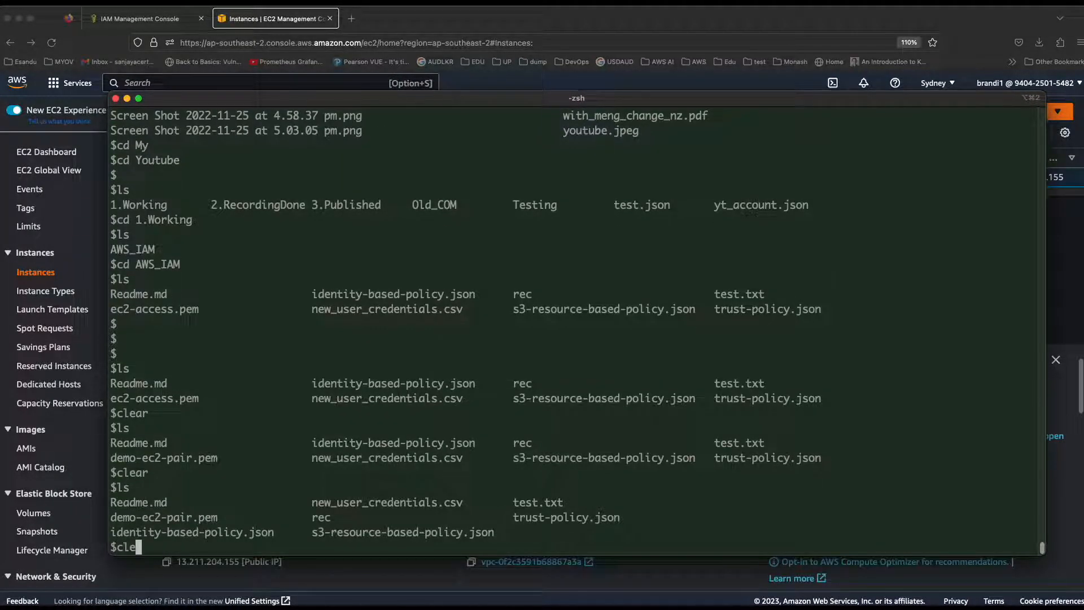
pyautogui.press('Return')
pyautogui.write('ls')
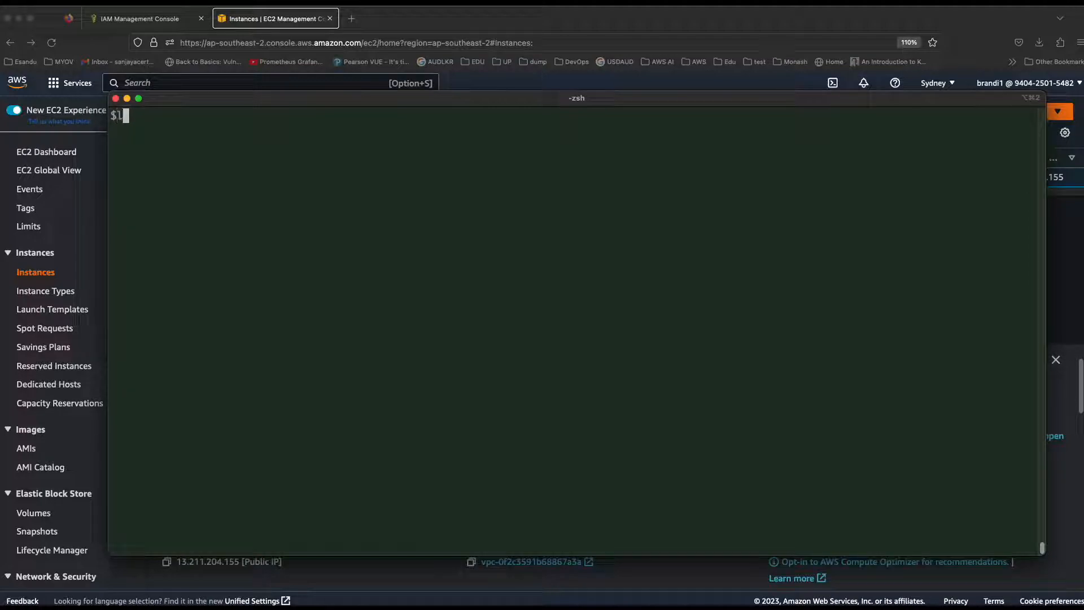
pyautogui.press('Return')
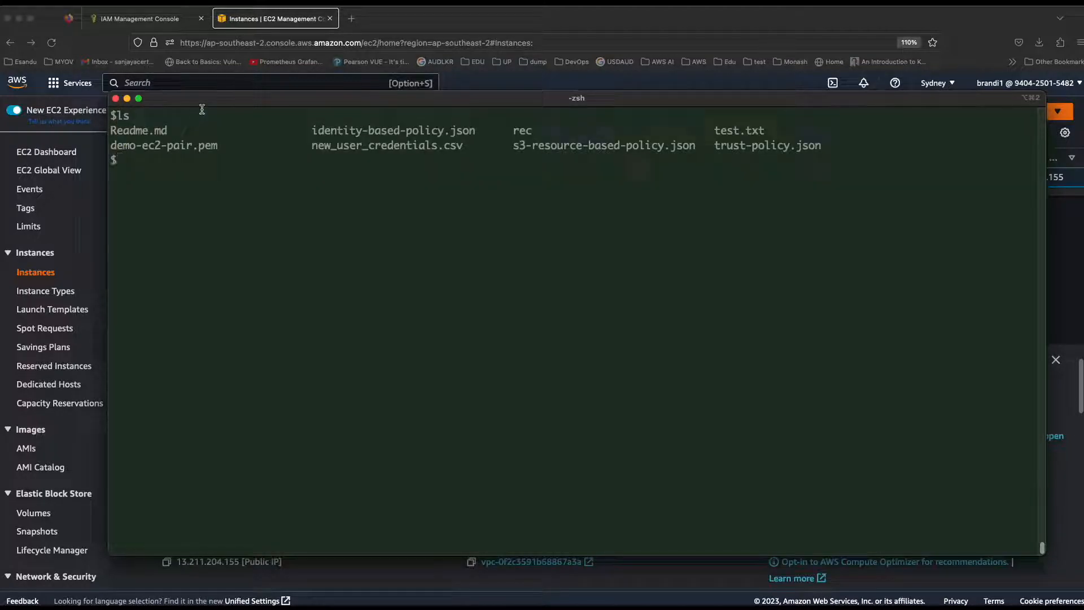
pyautogui.moveTo(208, 105); pyautogui.dragTo(200, 164)
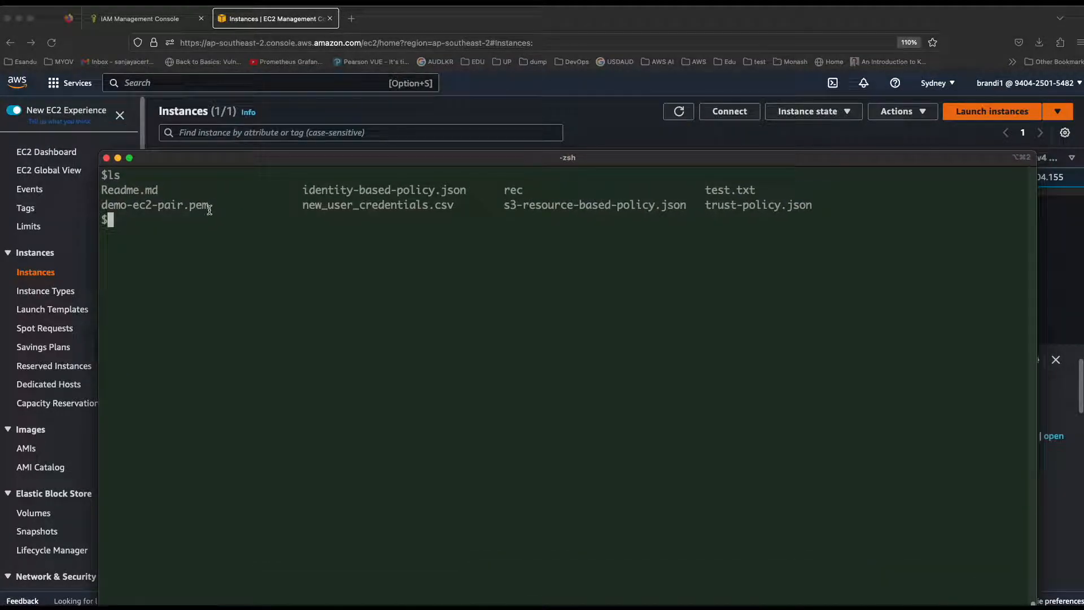
pyautogui.moveTo(219, 161); pyautogui.dragTo(234, 206)
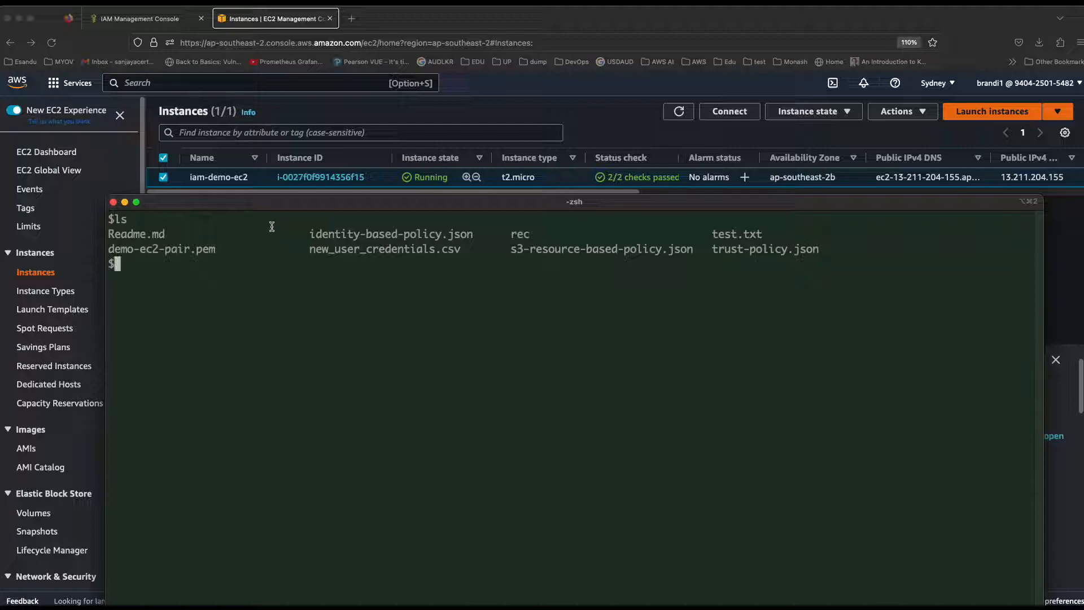
pyautogui.moveTo(270, 208); pyautogui.dragTo(265, 209)
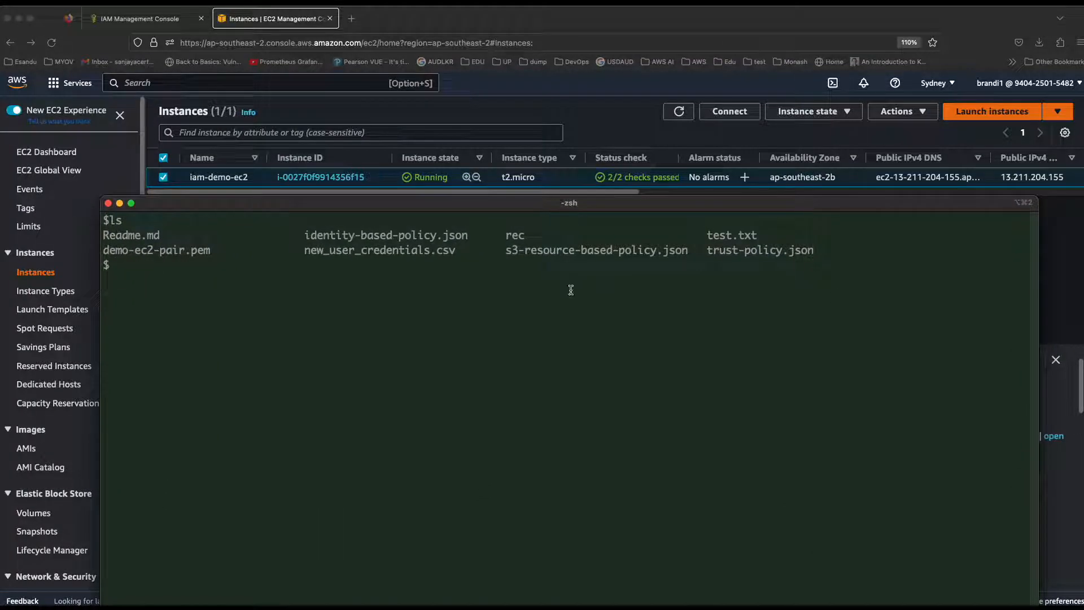
pyautogui.moveTo(423, 206); pyautogui.dragTo(422, 274)
pyautogui.click(367, 230)
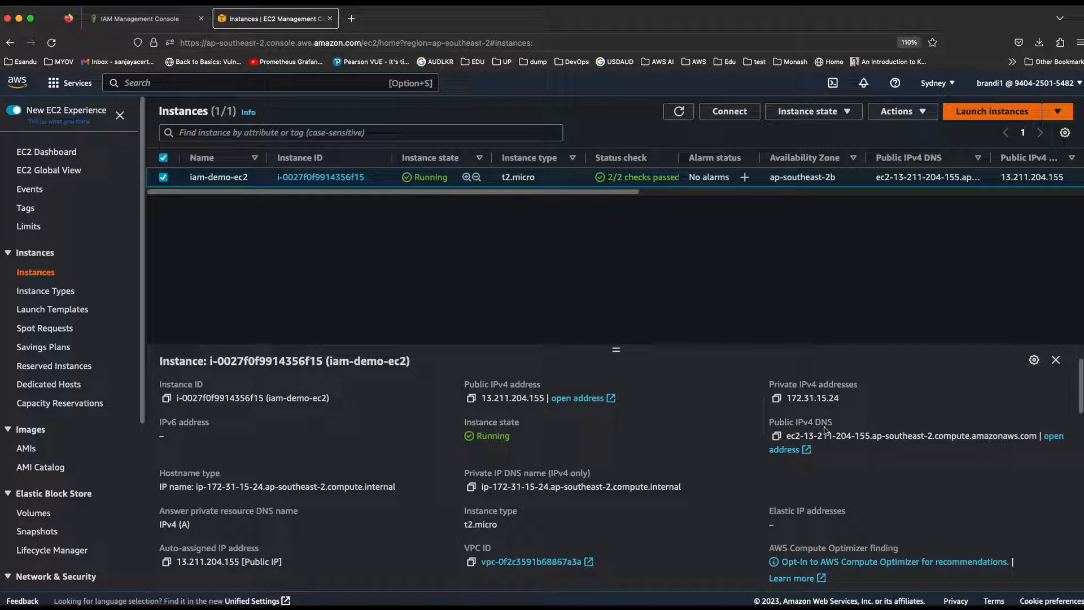
pyautogui.press('super+Tab')
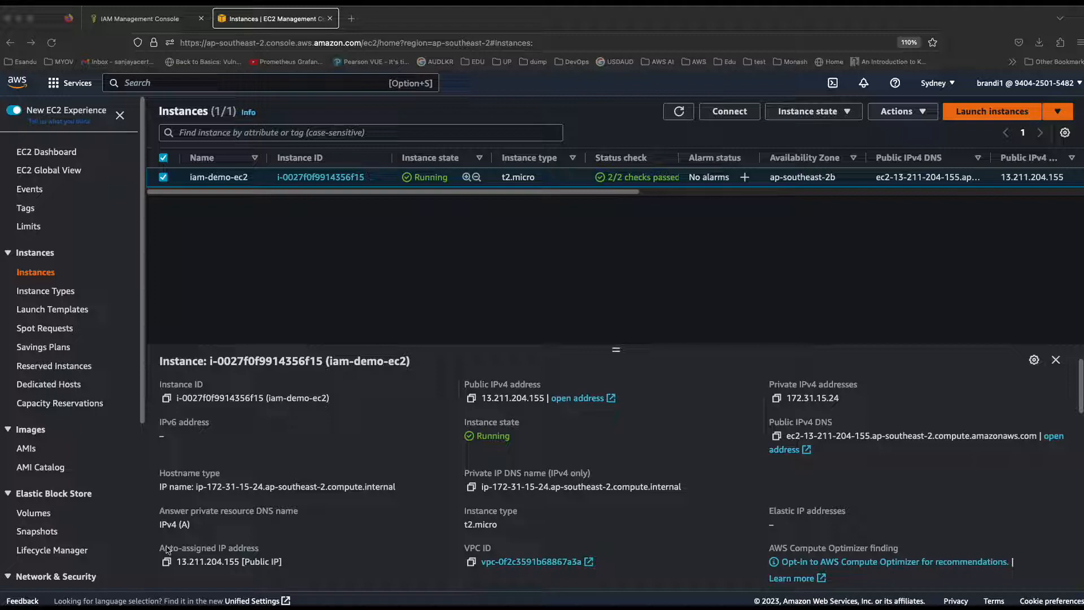
pyautogui.press('super+Tab')
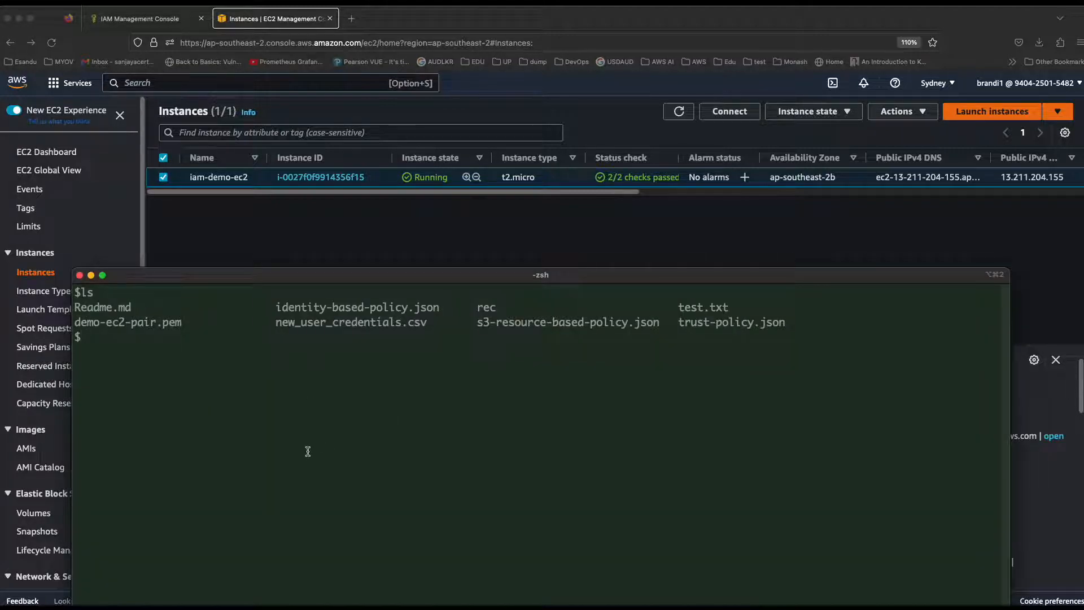
# Paste the ssh -i ./demo-ec2-pair.pem ec2-user@<public DNS> command and enlarge the terminal text.
pyautogui.press('super+v')
pyautogui.moveTo(314, 276); pyautogui.dragTo(361, 423)
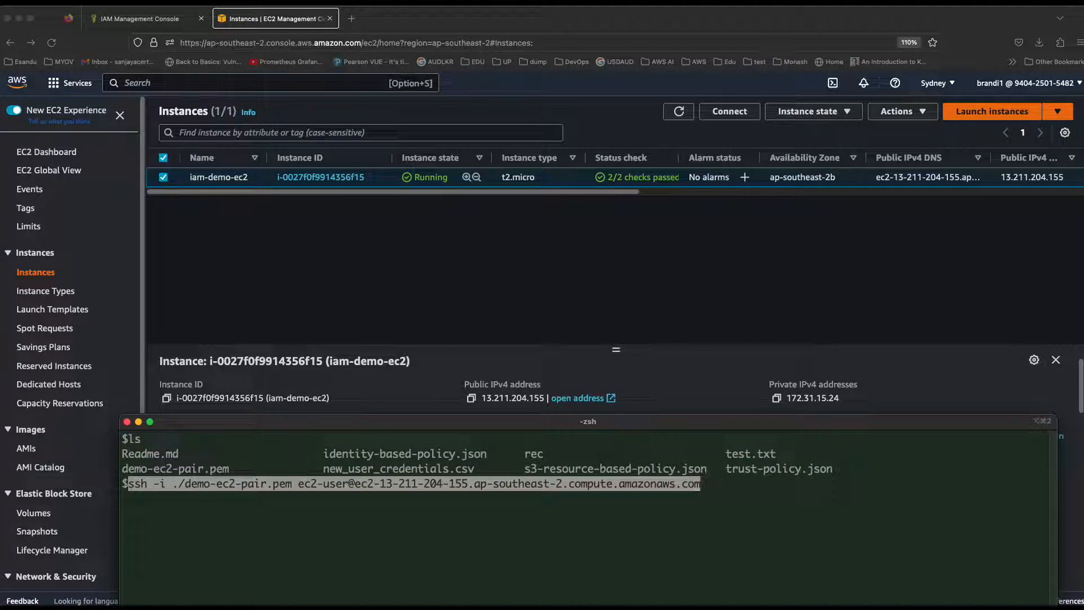
pyautogui.press('super+plus')
pyautogui.moveTo(335, 426); pyautogui.dragTo(324, 420)
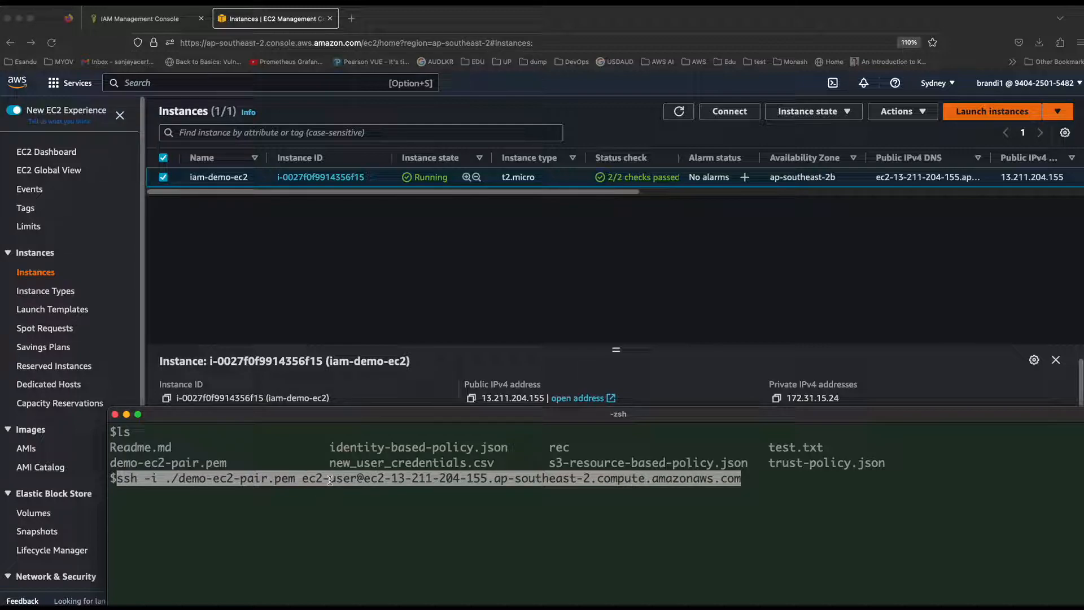
# Check the ec2-user login and hostname in the ssh command, then run it.
pyautogui.moveTo(303, 478); pyautogui.dragTo(359, 479)
pyautogui.click(313, 485)
pyautogui.moveTo(303, 480); pyautogui.dragTo(744, 479)
pyautogui.click(374, 490)
pyautogui.moveTo(567, 415); pyautogui.dragTo(579, 456)
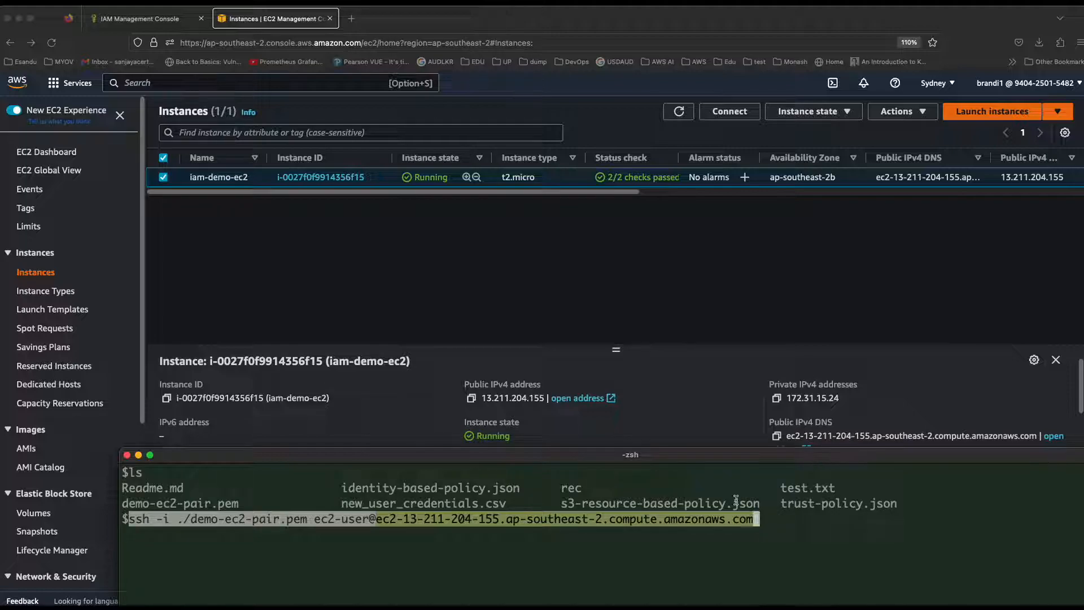
pyautogui.click(369, 540)
pyautogui.moveTo(426, 459); pyautogui.dragTo(415, 191)
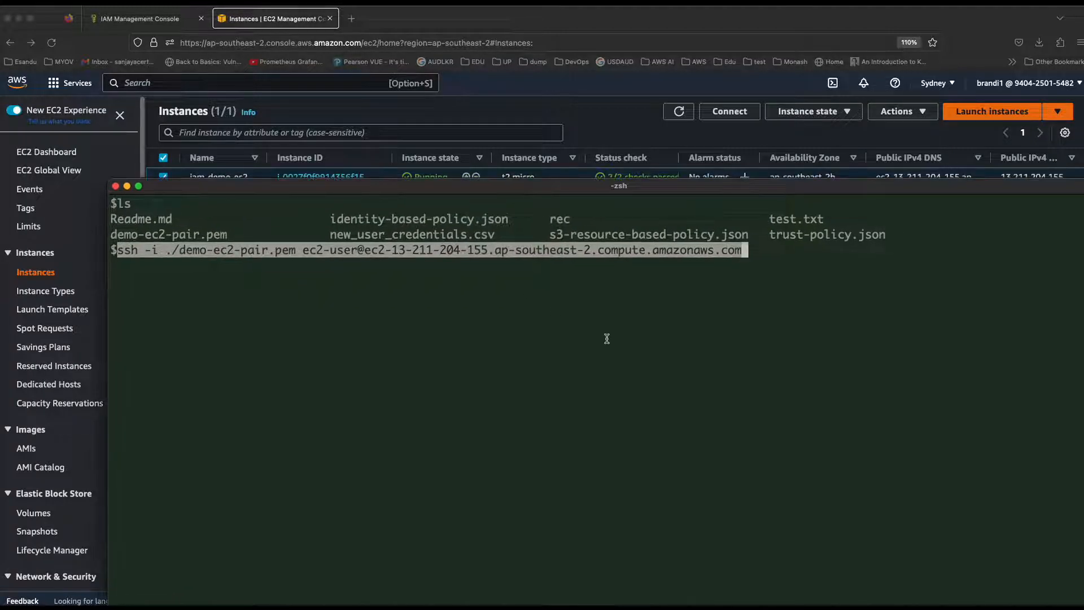
pyautogui.press('Right')
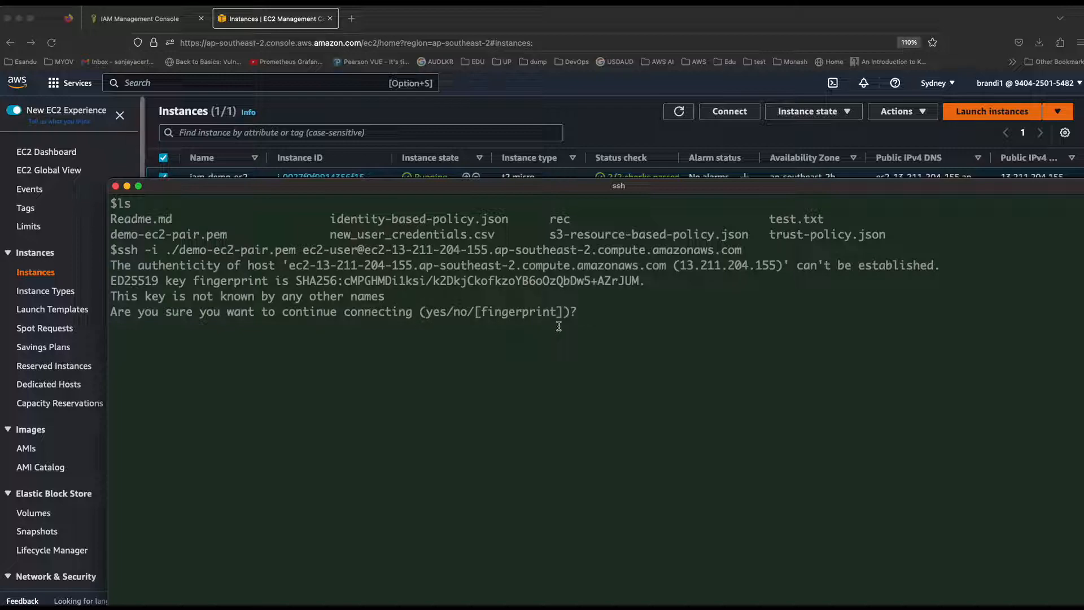
# Accept the host fingerprint with yes and review the 0644 unprotected private key error.
pyautogui.write('yes')
pyautogui.press('Return')
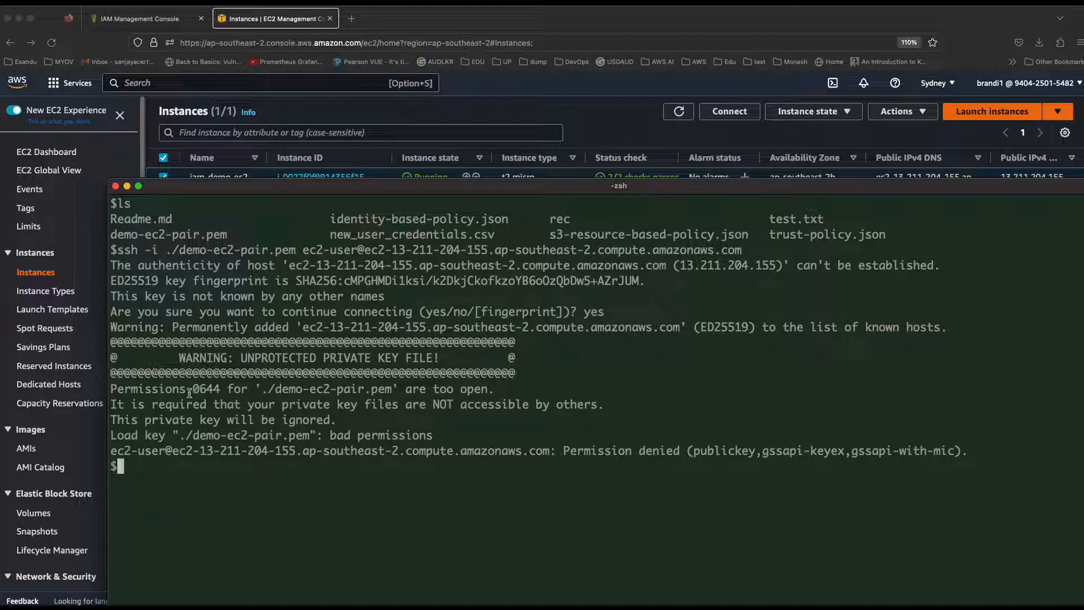
pyautogui.moveTo(489, 388); pyautogui.dragTo(111, 390)
pyautogui.moveTo(438, 435); pyautogui.dragTo(113, 389)
pyautogui.click(201, 462)
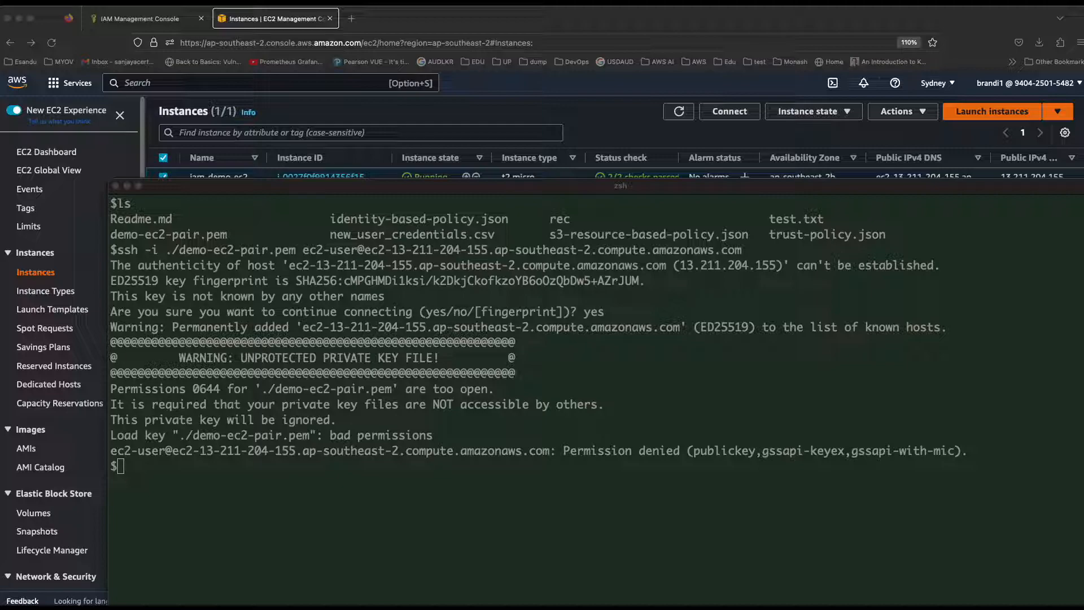
pyautogui.click(288, 509)
# Set demo-ec2-pair.pem permissions to 400 and rerun the ssh command from history.
pyautogui.write('chmod 400 ./demo-ec2-pair.pem')
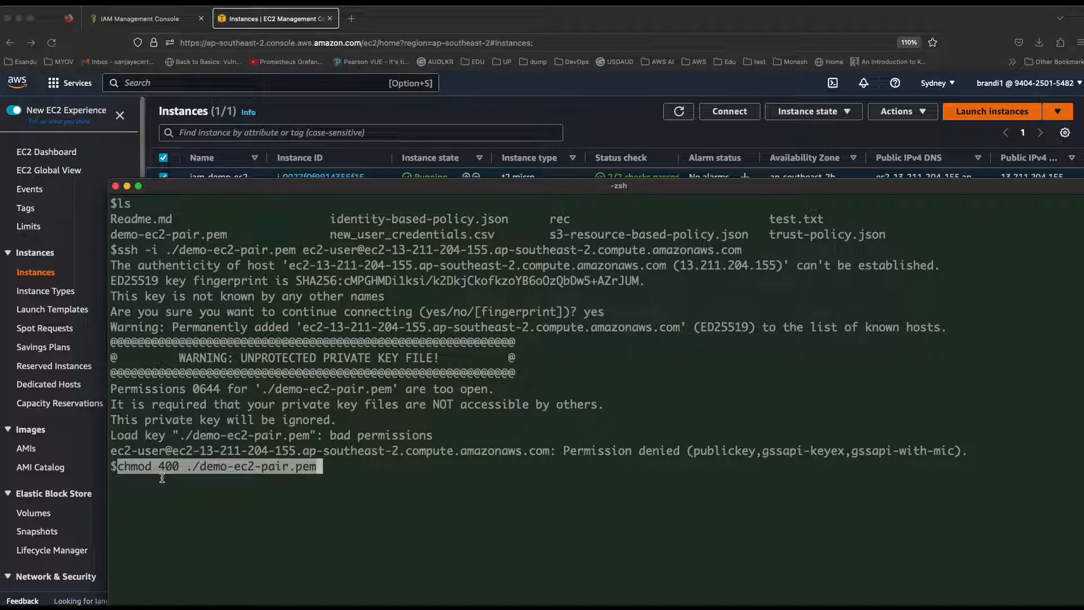
pyautogui.press('Return')
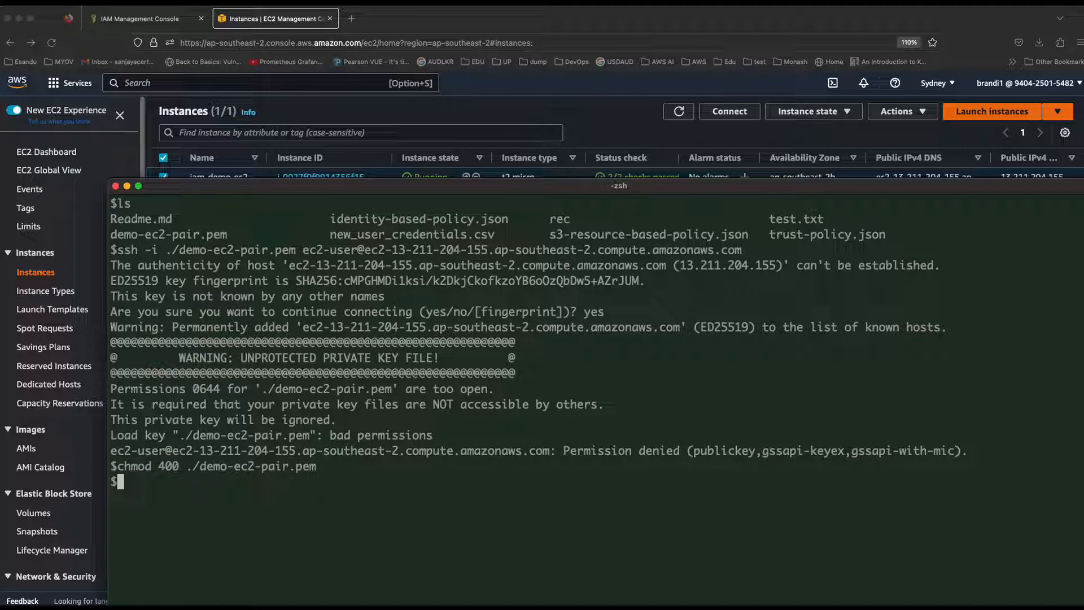
pyautogui.press('Up')
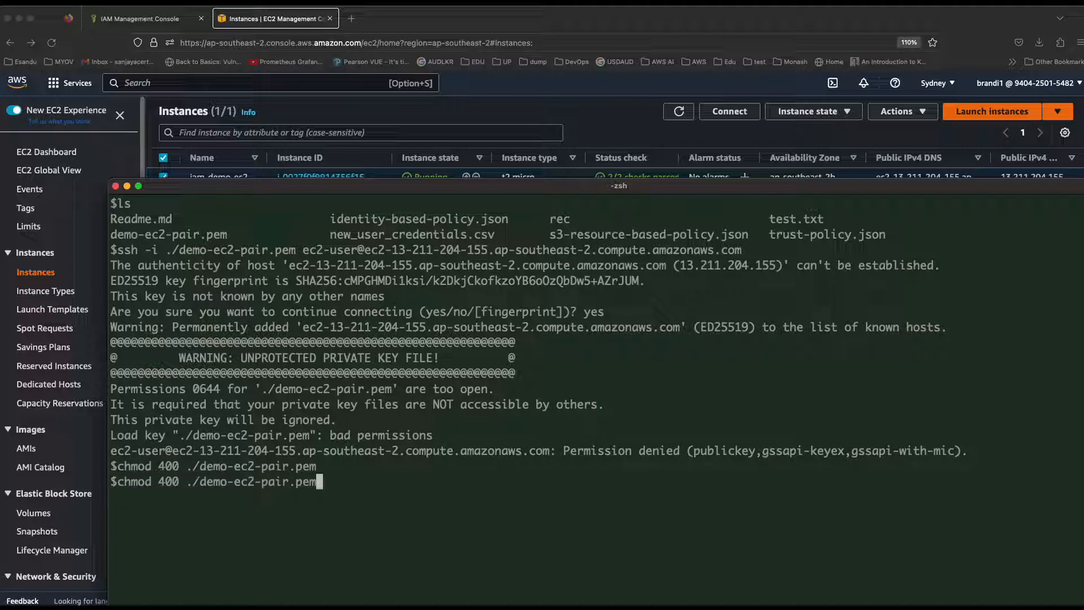
pyautogui.press('Up')
pyautogui.press('Return')
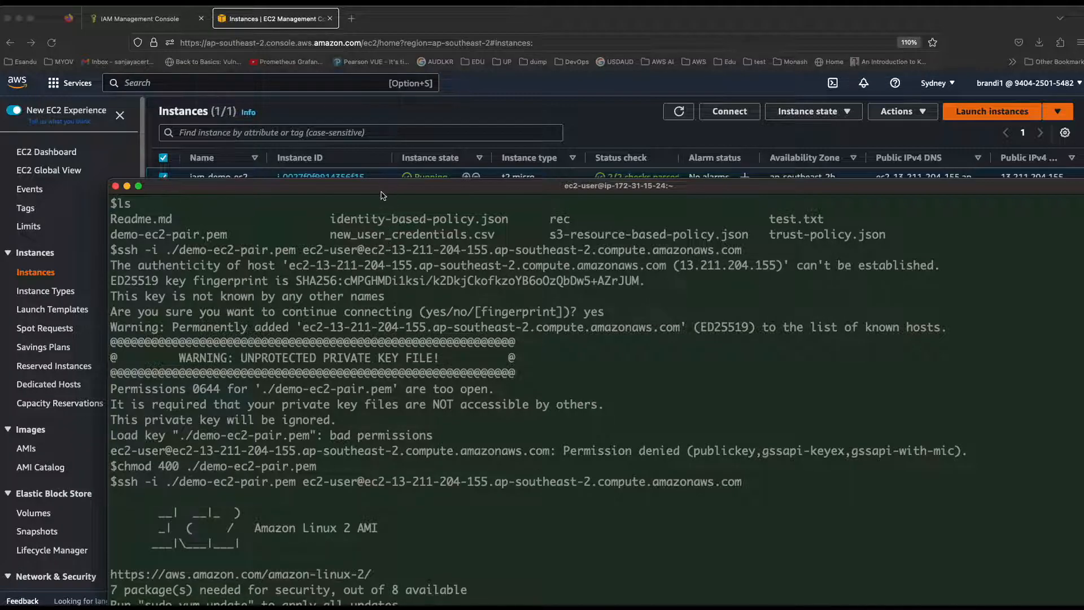
# Run ls in ec2-user's home directory, which returns no files.
pyautogui.moveTo(381, 192); pyautogui.dragTo(387, 54)
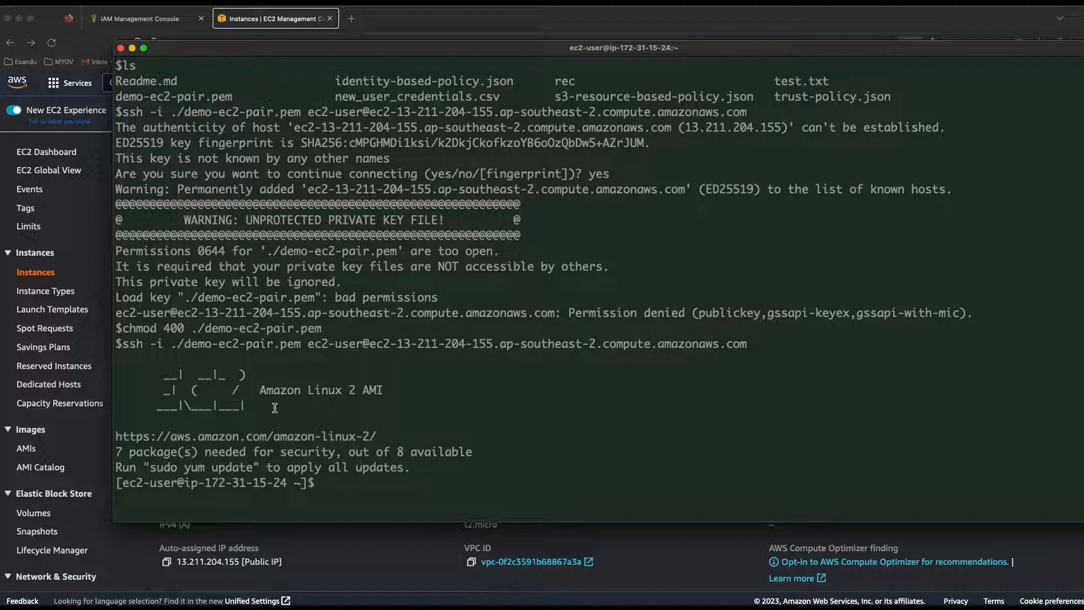
pyautogui.moveTo(259, 390); pyautogui.dragTo(383, 391)
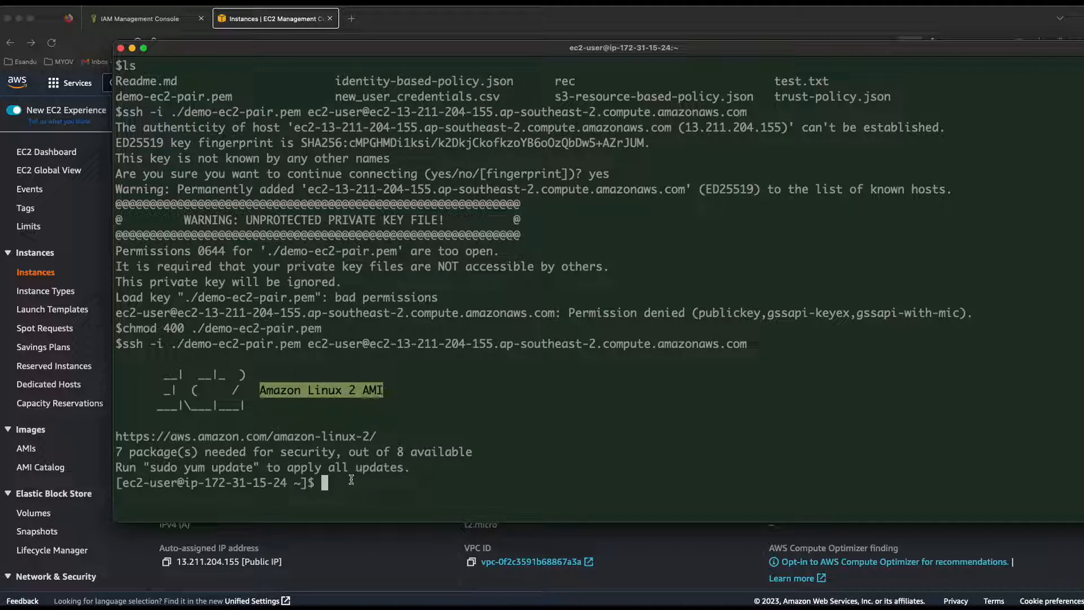
pyautogui.click(351, 479)
pyautogui.write('ls')
pyautogui.press('Return')
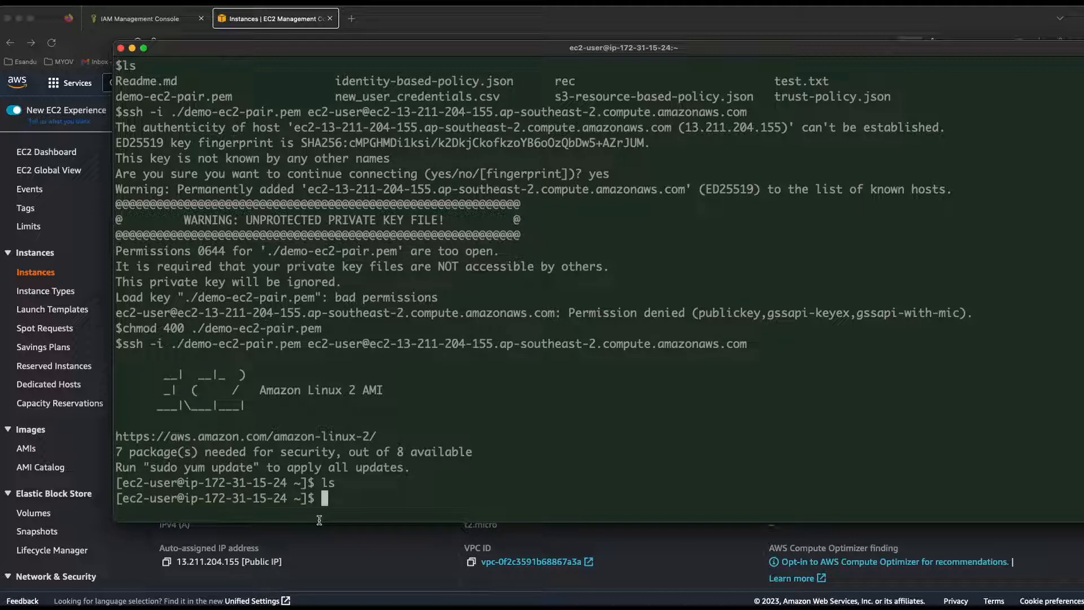
# Reposition the Terminal window and drag its bottom edge up to make it shorter.
pyautogui.moveTo(120, 498); pyautogui.dragTo(287, 496)
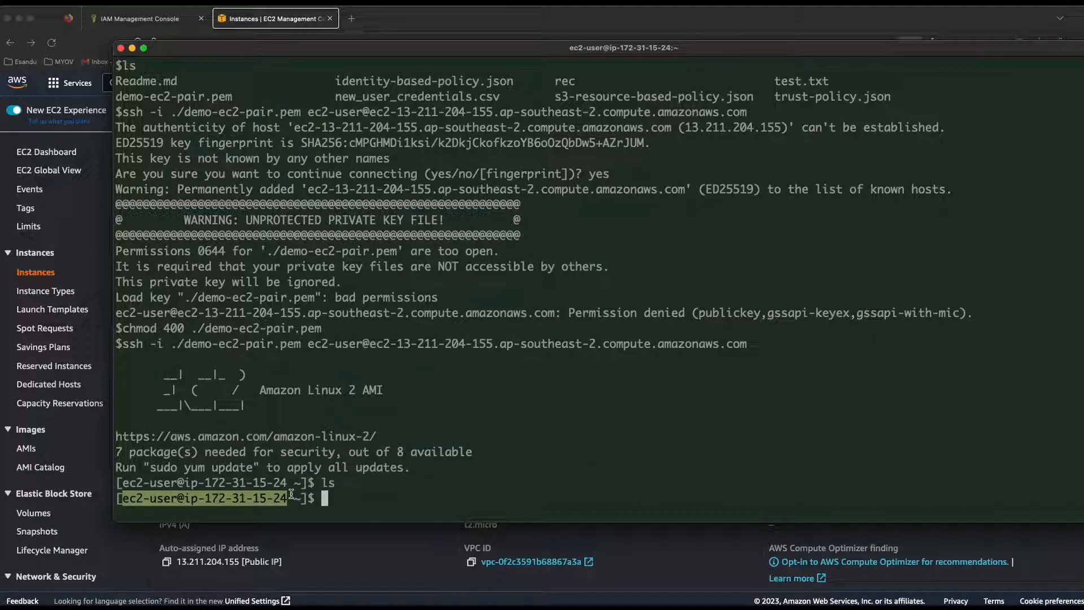
pyautogui.moveTo(339, 47); pyautogui.dragTo(487, 32)
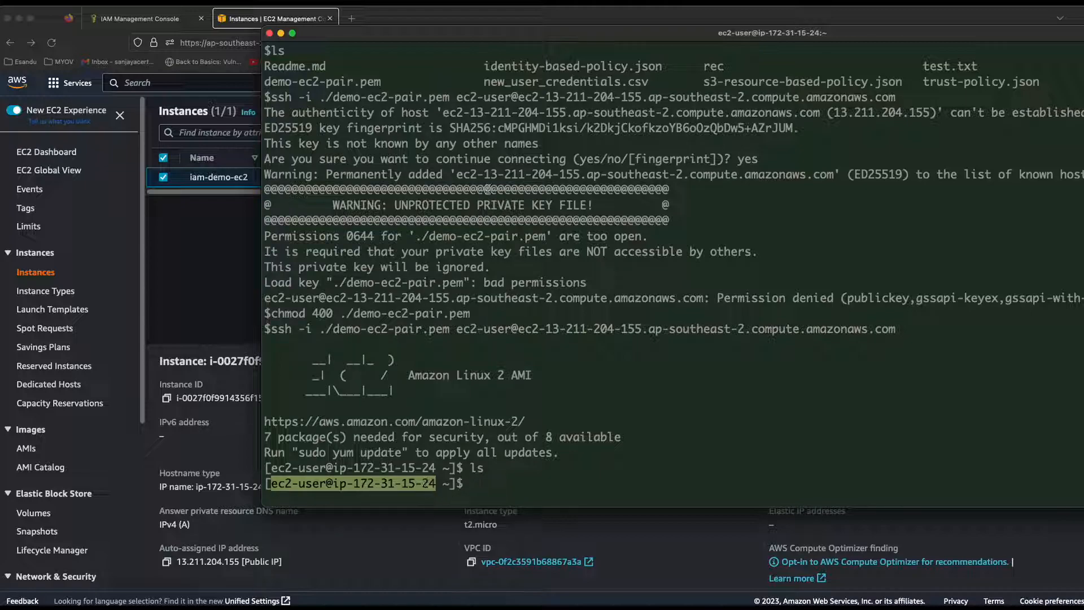
pyautogui.moveTo(490, 37); pyautogui.dragTo(406, 17)
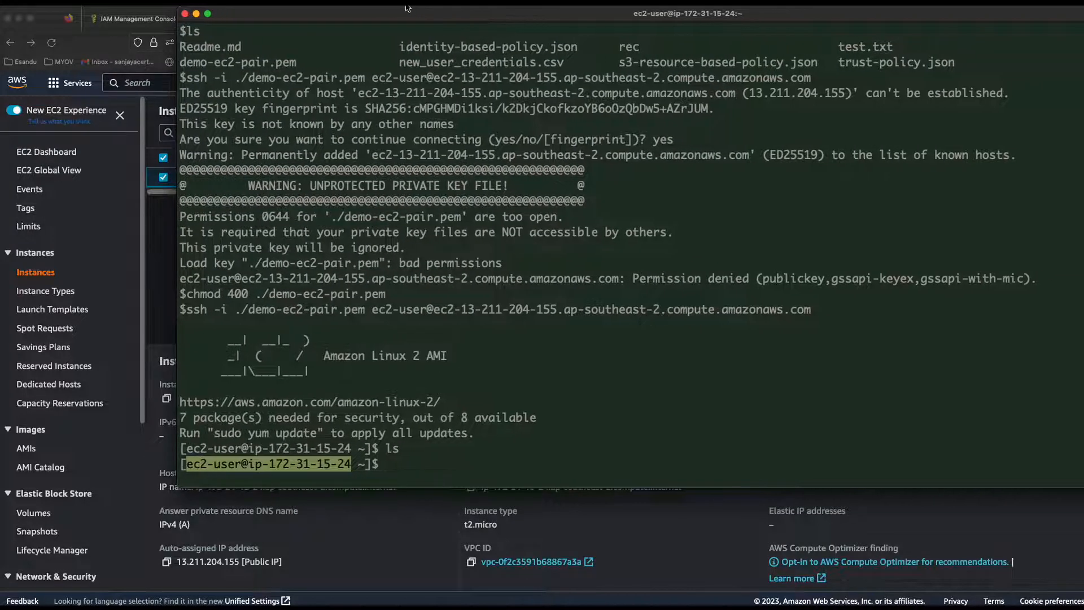
pyautogui.moveTo(576, 486); pyautogui.dragTo(568, 363)
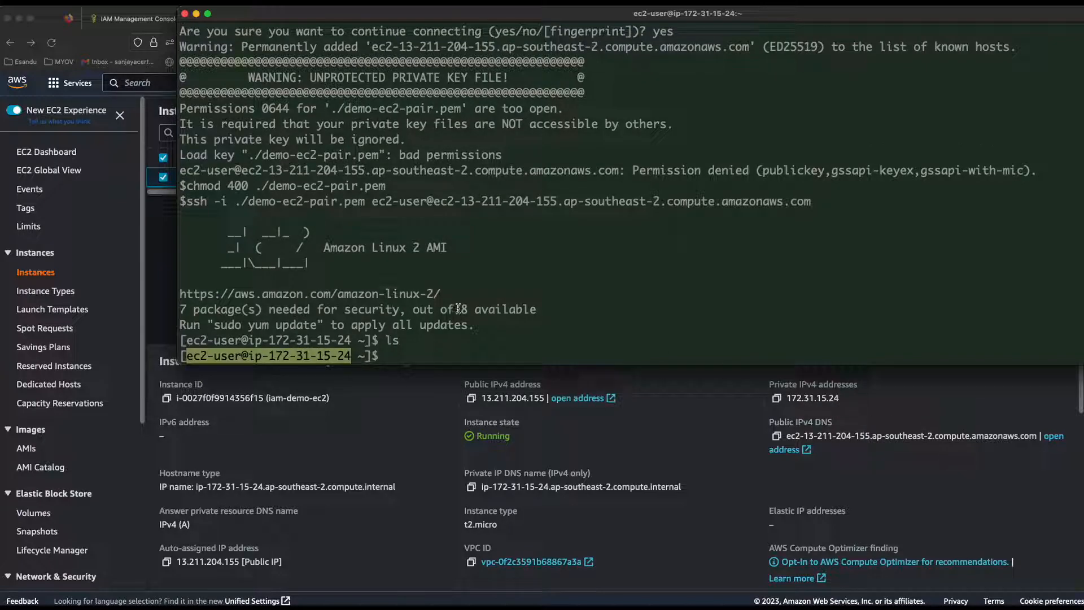
pyautogui.click(457, 316)
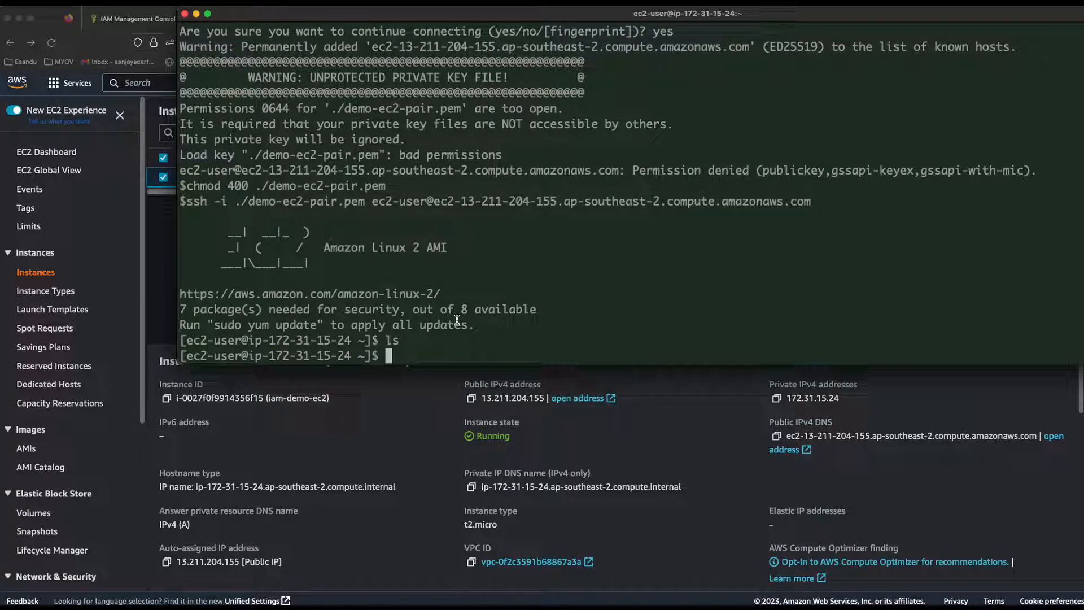
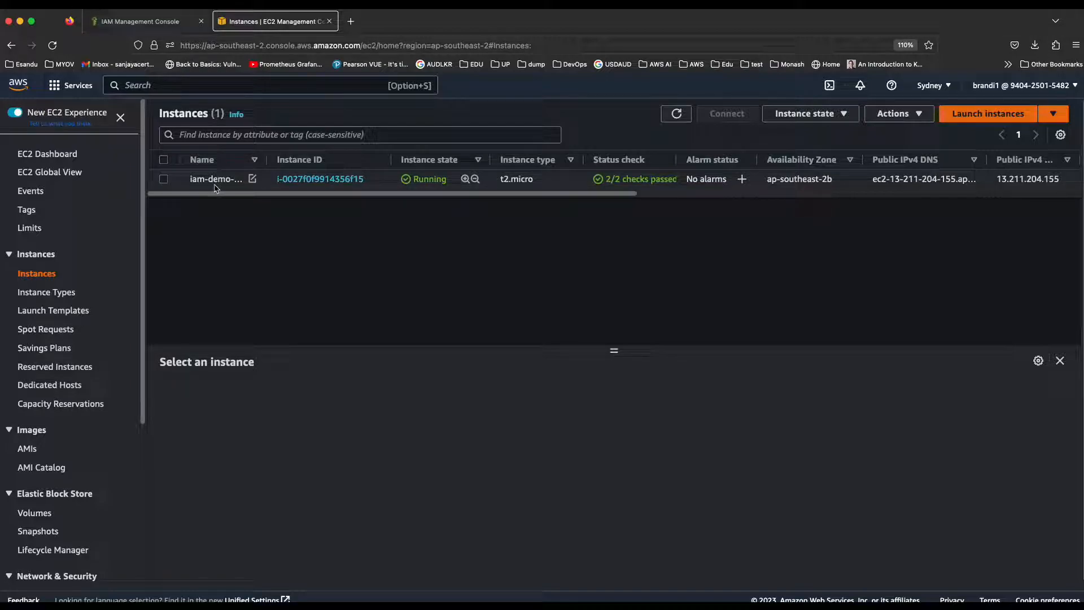
# Start a new IAM role with EC2 as the trusted AWS service, selecting iam-demo-ec2 first.
pyautogui.click(163, 180)
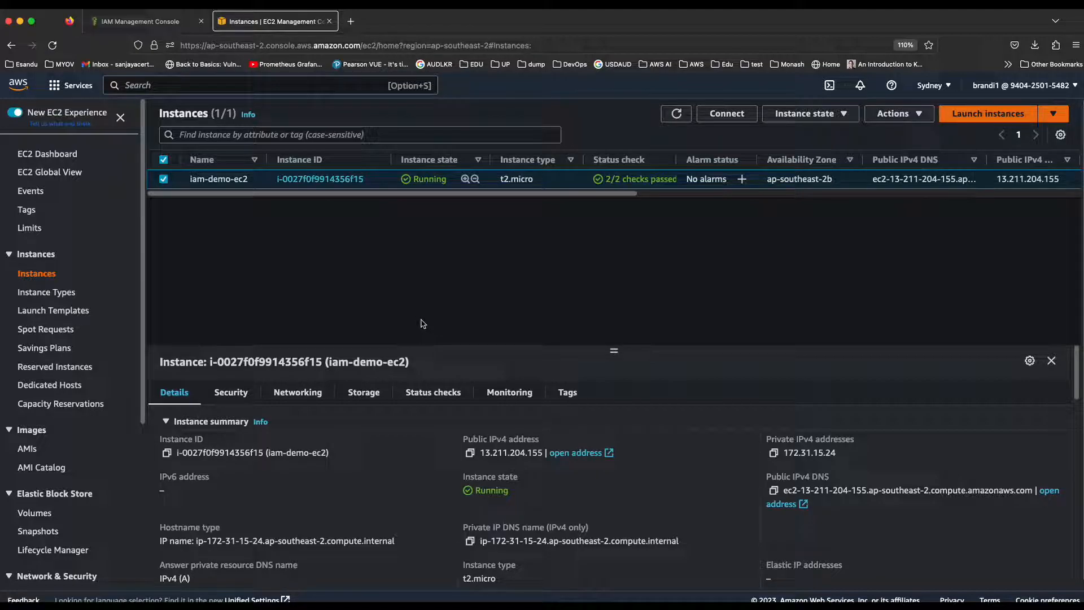
pyautogui.click(141, 26)
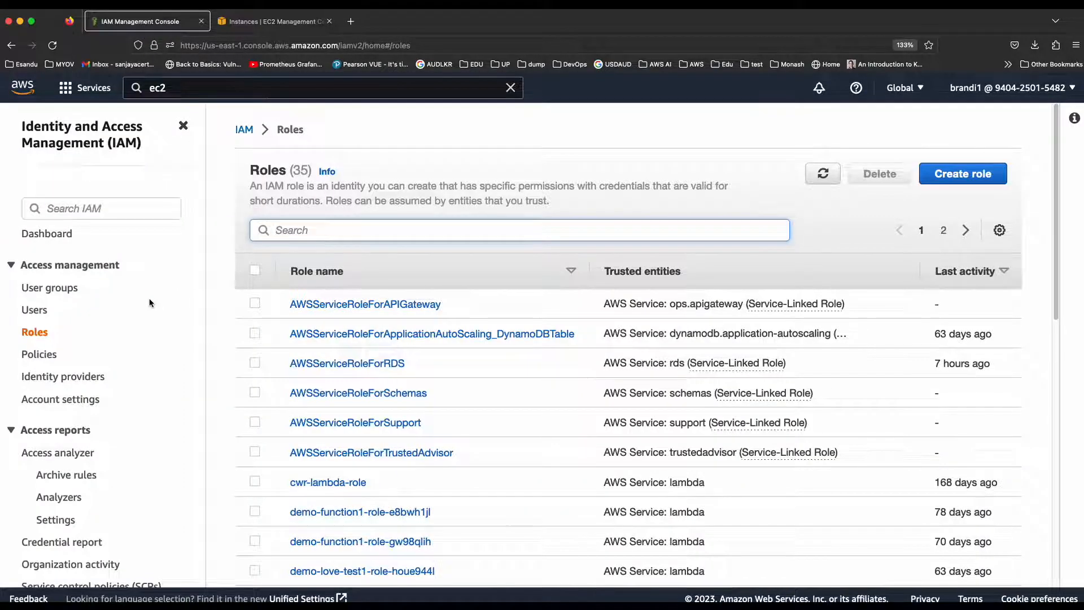
pyautogui.click(962, 174)
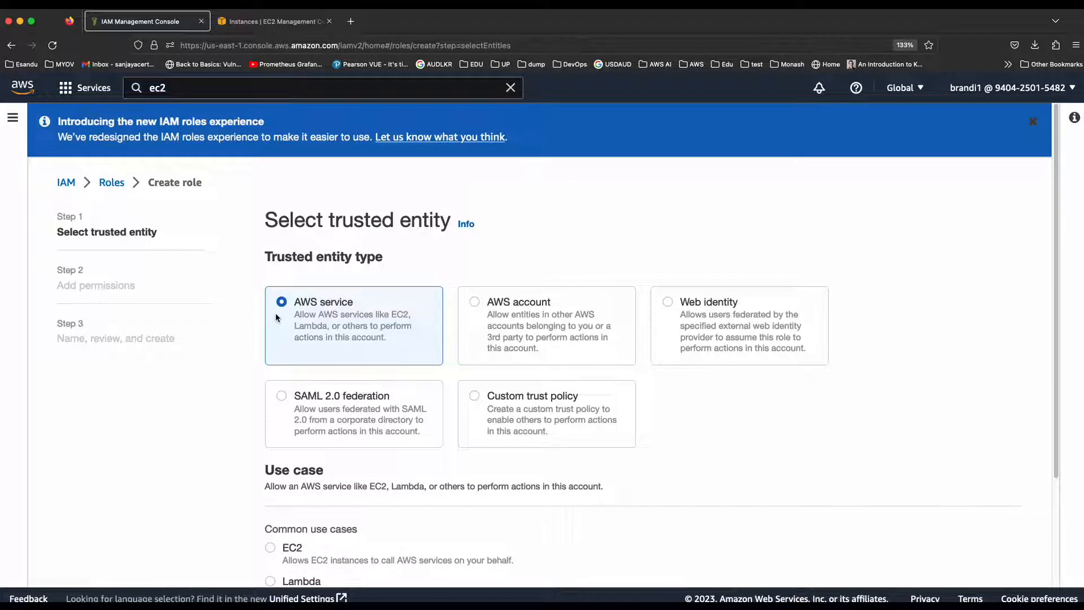
pyautogui.scroll(-1, 373, 314)
pyautogui.scroll(-2, 373, 314)
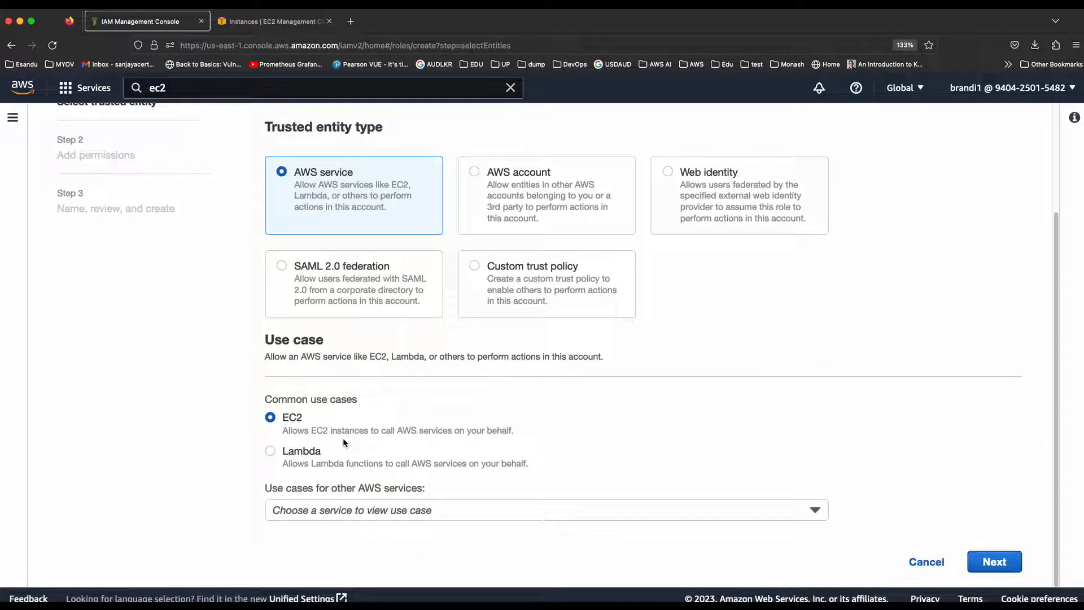
pyautogui.click(994, 561)
# Filter policies by 's3' and attach AmazonS3FullAccess to the role.
pyautogui.click(368, 197)
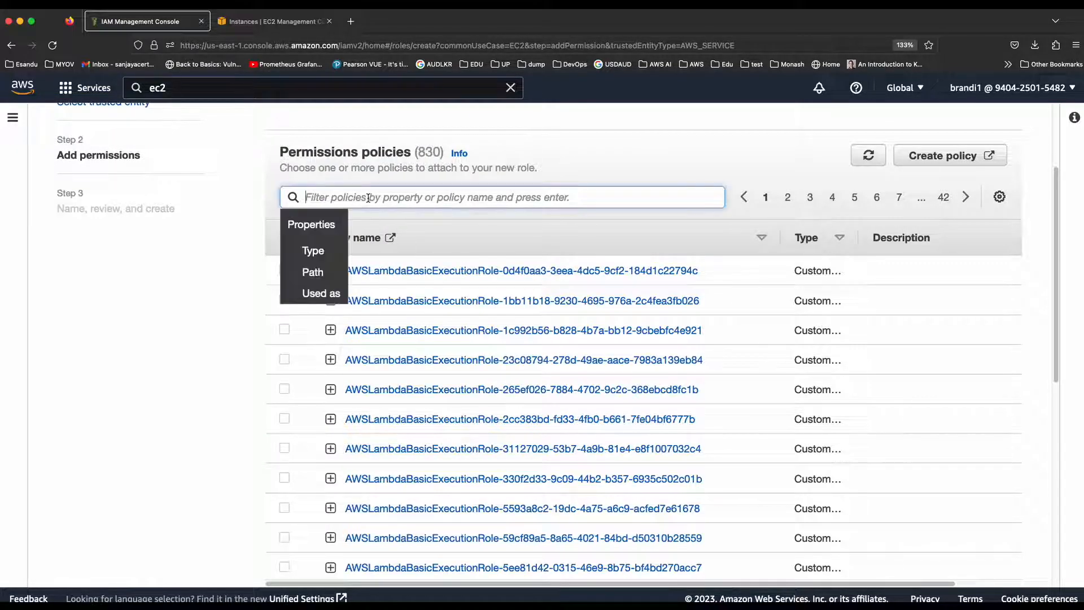
pyautogui.write('s3')
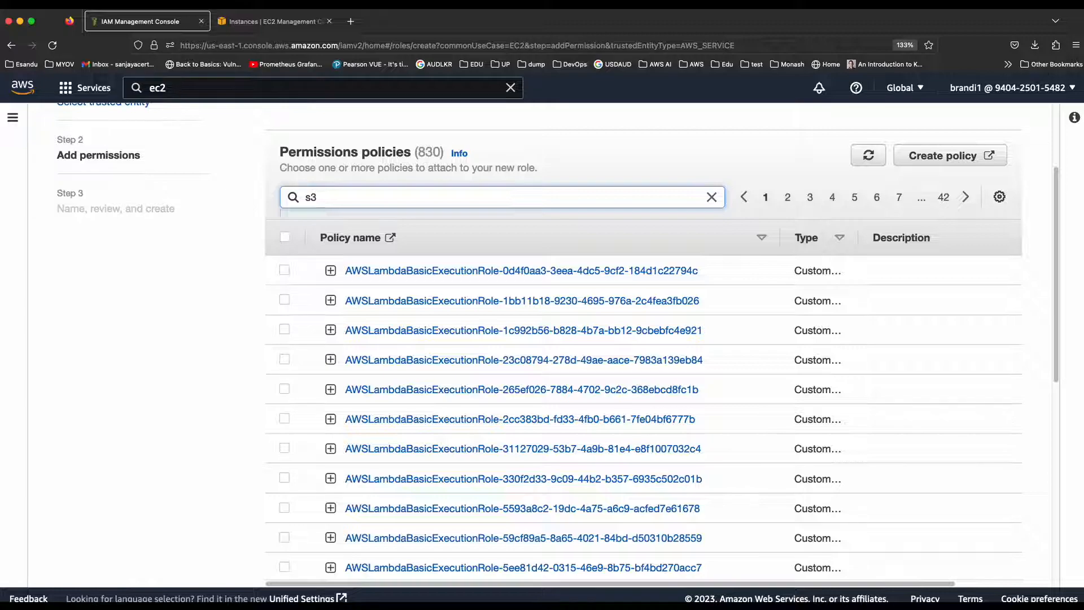
pyautogui.press('Return')
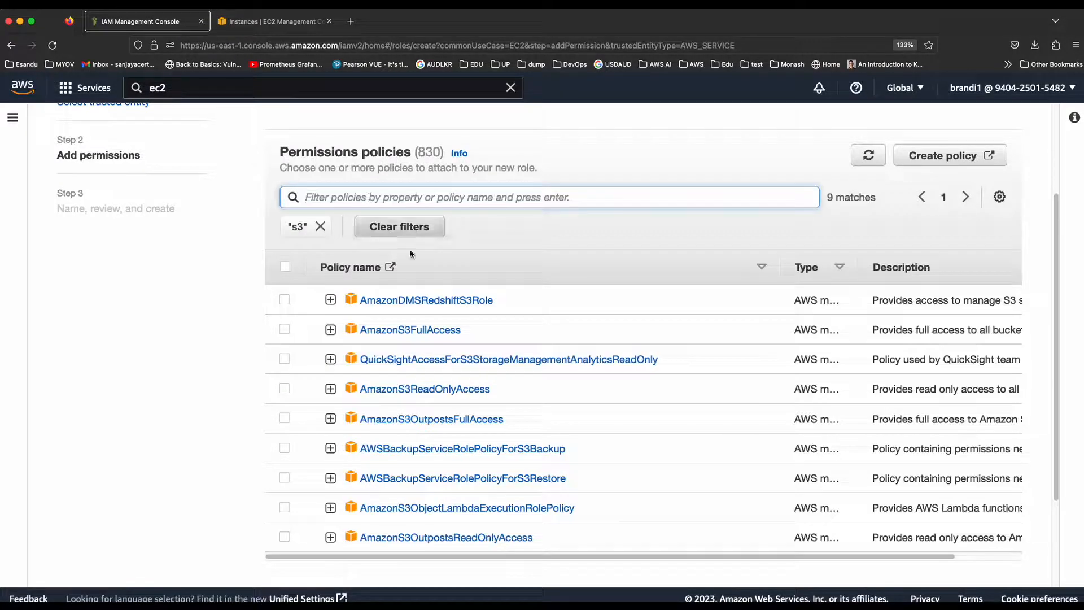
pyautogui.click(284, 329)
pyautogui.scroll(-3, 243, 368)
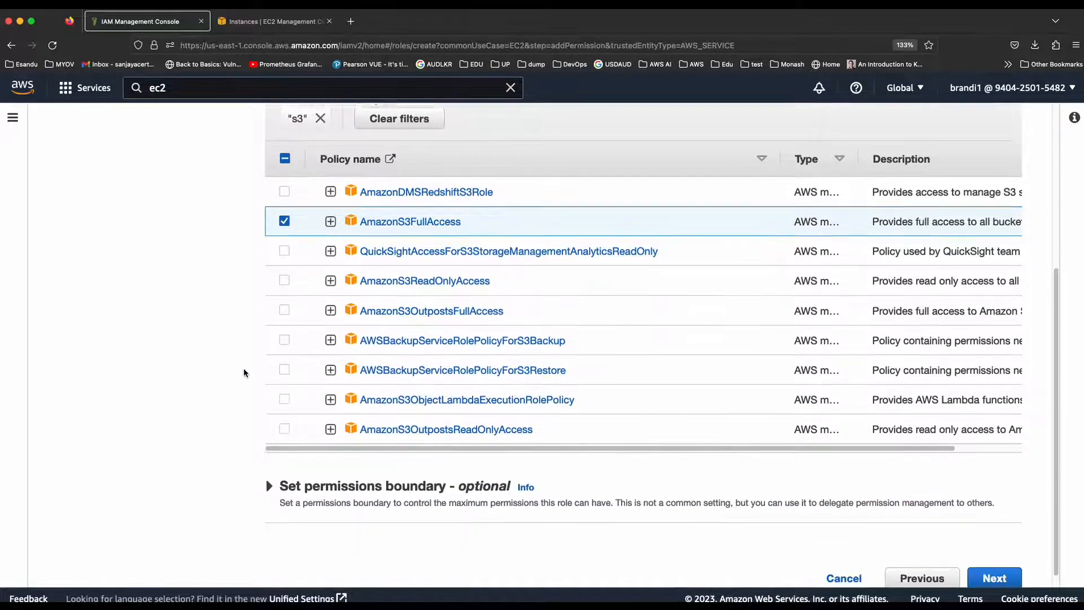
pyautogui.click(995, 574)
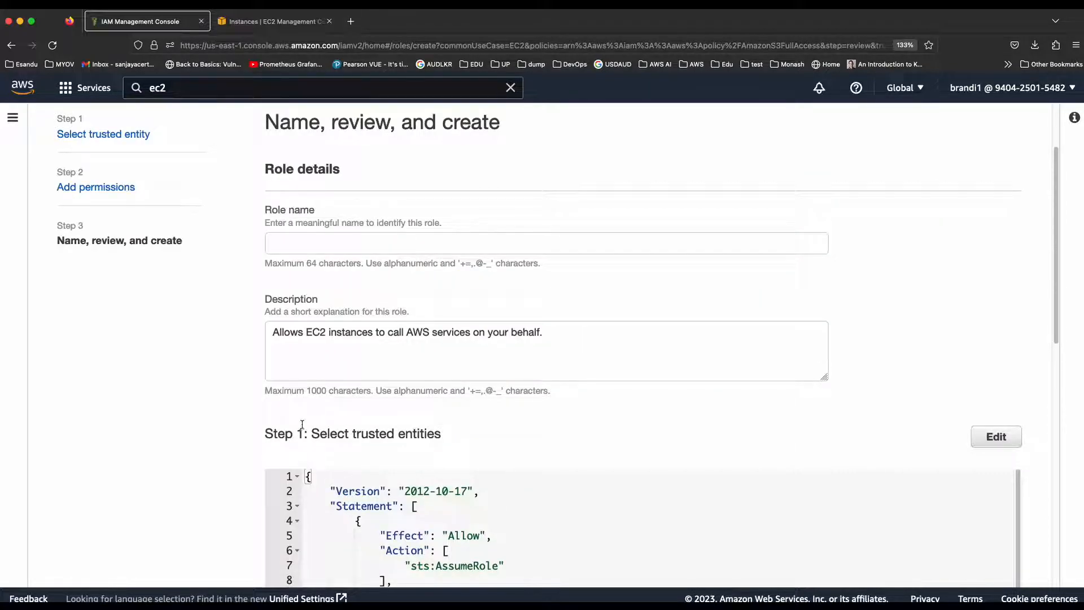
# Enter 's3-full-access-role' as the role name, correcting typos along the way.
pyautogui.click(298, 240)
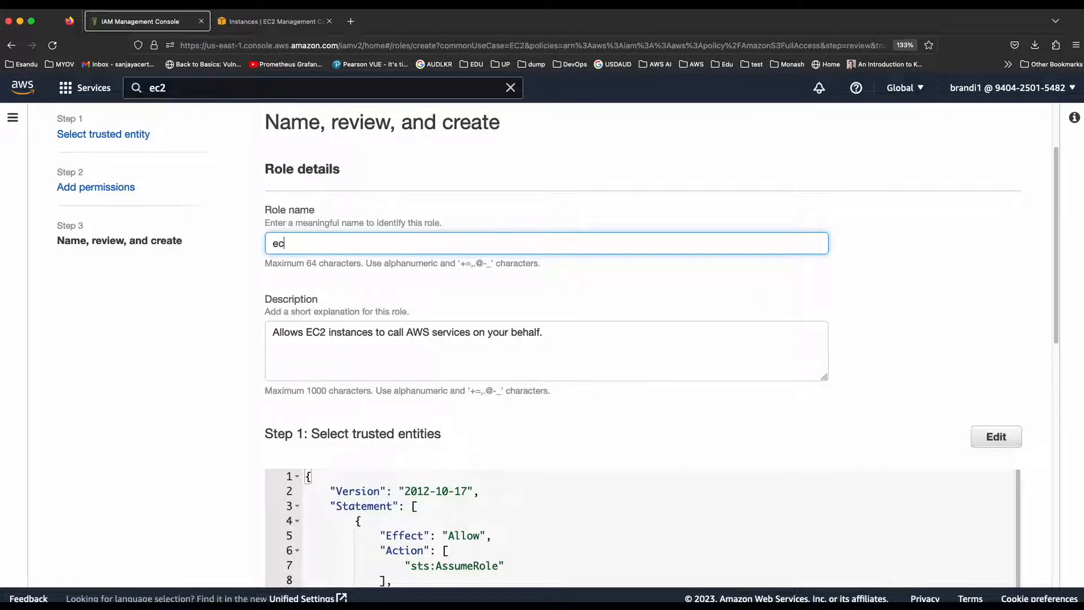
pyautogui.write('ec20')
pyautogui.press('BackSpace')
pyautogui.press('BackSpace')
pyautogui.press('BackSpace')
pyautogui.press('BackSpace')
pyautogui.write('s3-sud')
pyautogui.press('BackSpace')
pyautogui.press('BackSpace')
pyautogui.press('BackSpace')
pyautogui.write('full-access-role')
pyautogui.press('super+a')
pyautogui.press('super+c')
# Review the trust policy's ec2.amazonaws.com principal and the AmazonS3FullAccess permissions summary.
pyautogui.scroll(-5, 283, 347)
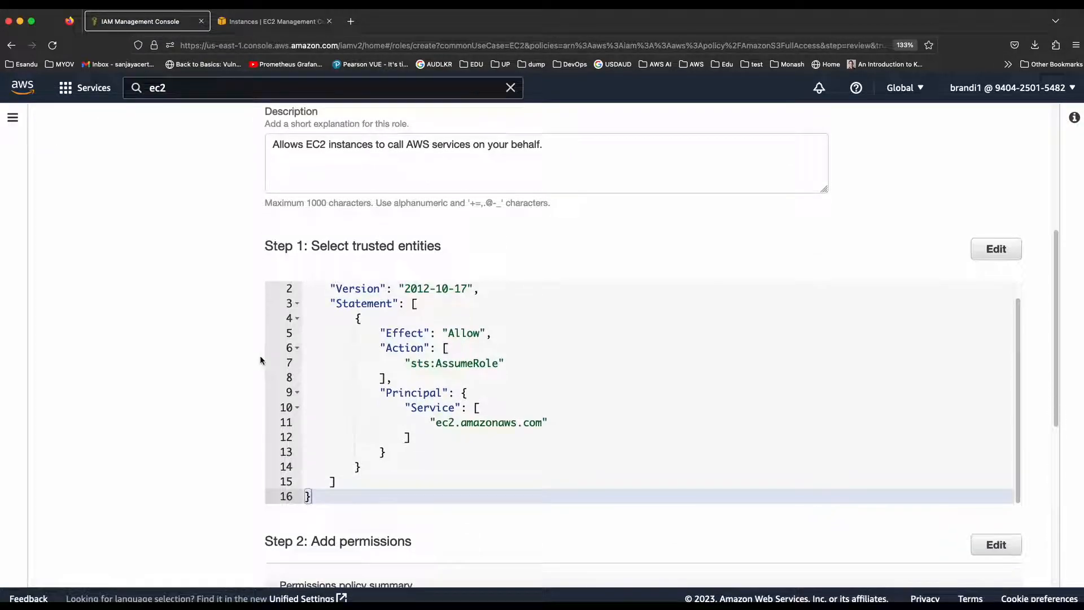
pyautogui.scroll(4, 186, 378)
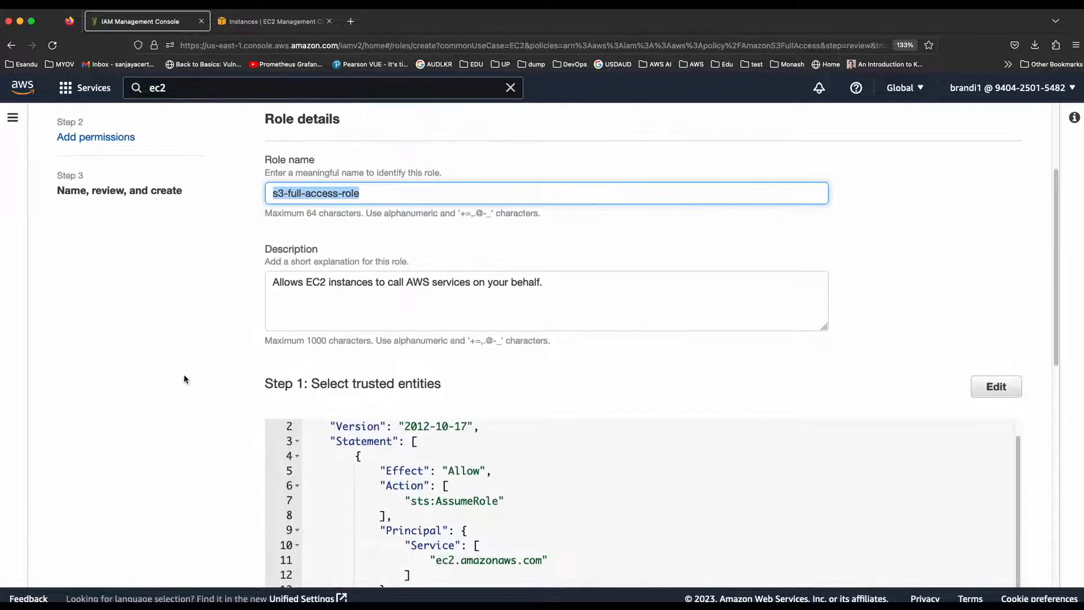
pyautogui.scroll(-2, 295, 411)
pyautogui.scroll(-2, 295, 411)
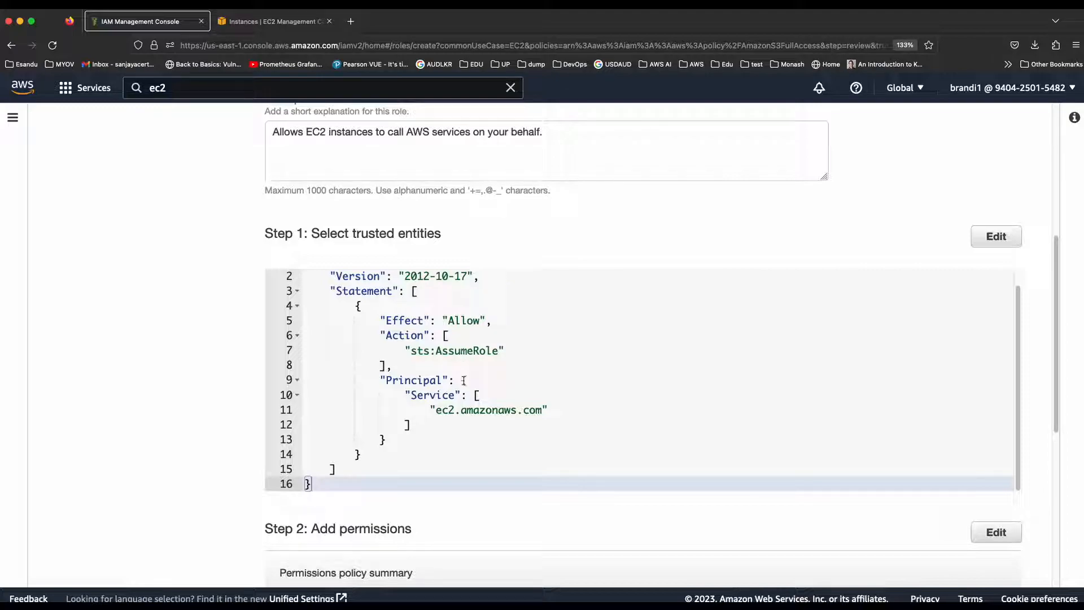
pyautogui.scroll(1, 540, 419)
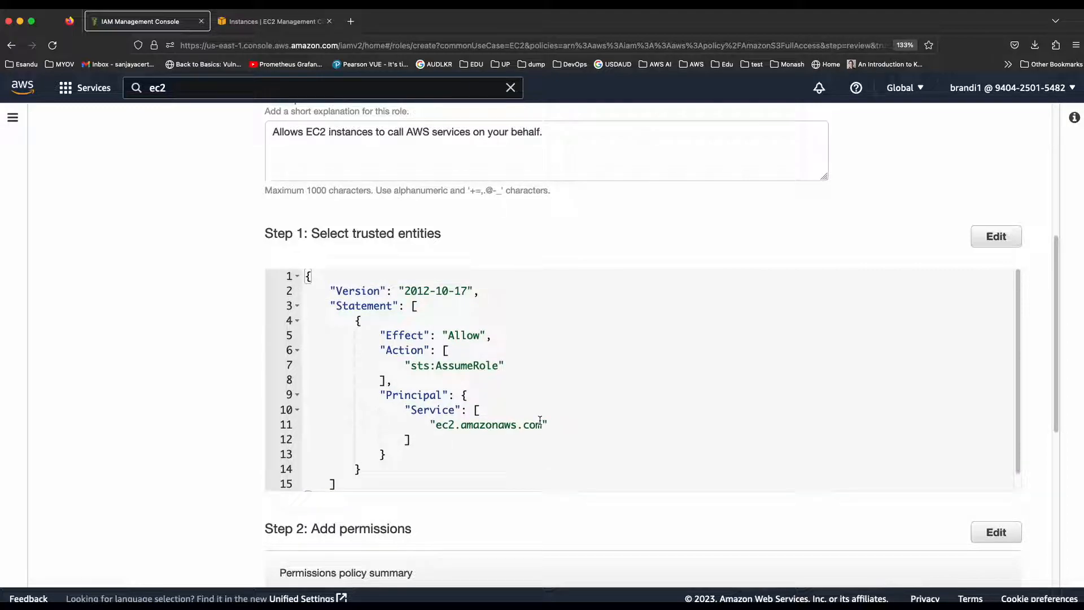
pyautogui.moveTo(436, 425); pyautogui.dragTo(542, 427)
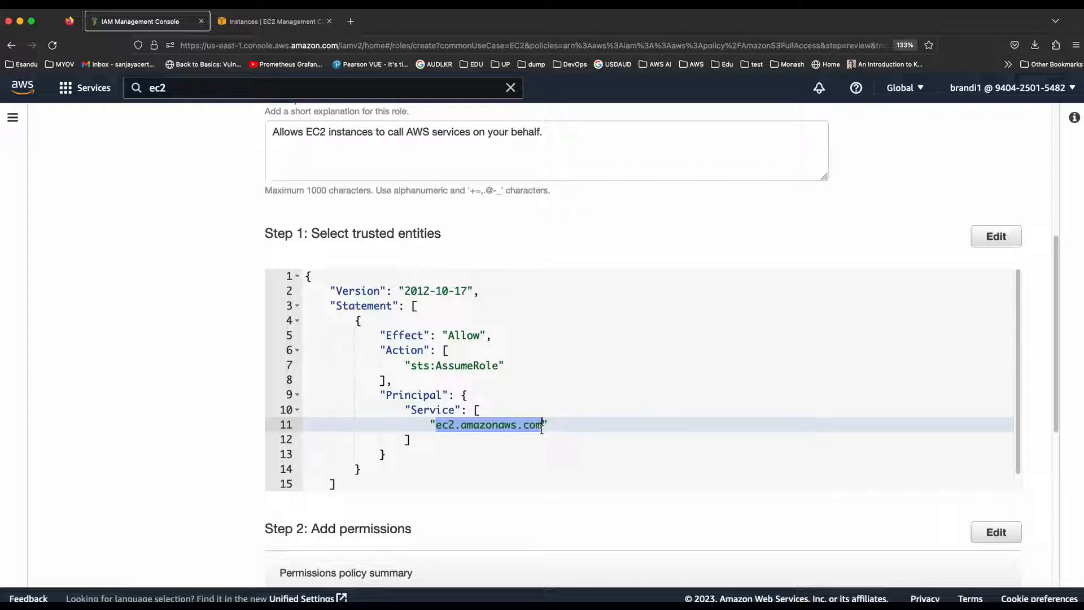
pyautogui.click(449, 429)
pyautogui.moveTo(433, 424); pyautogui.dragTo(543, 427)
pyautogui.scroll(-5, 212, 343)
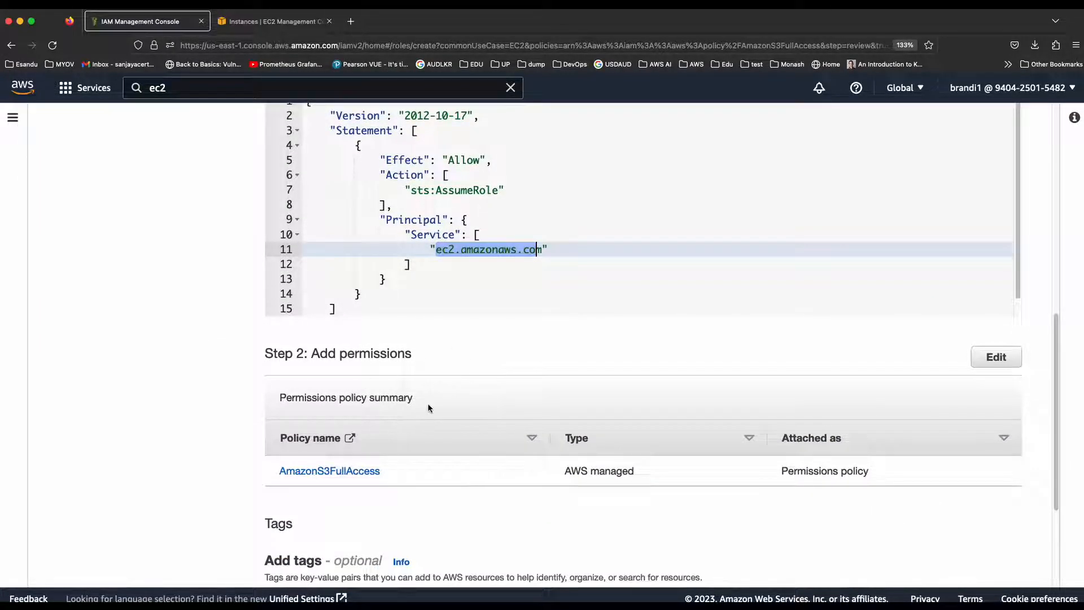
pyautogui.scroll(1, 391, 381)
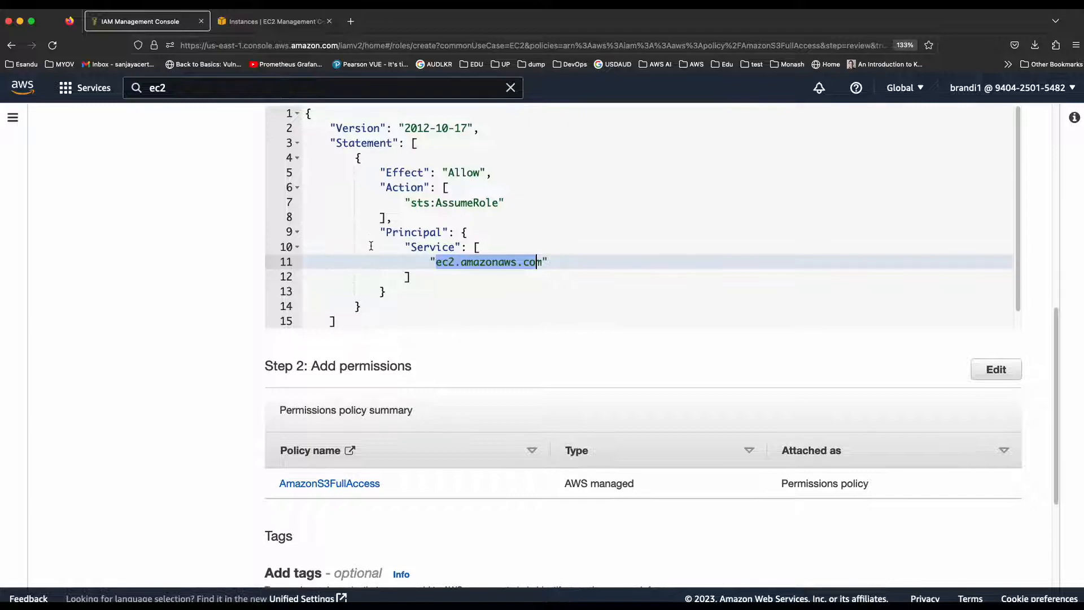
pyautogui.scroll(-2, 368, 426)
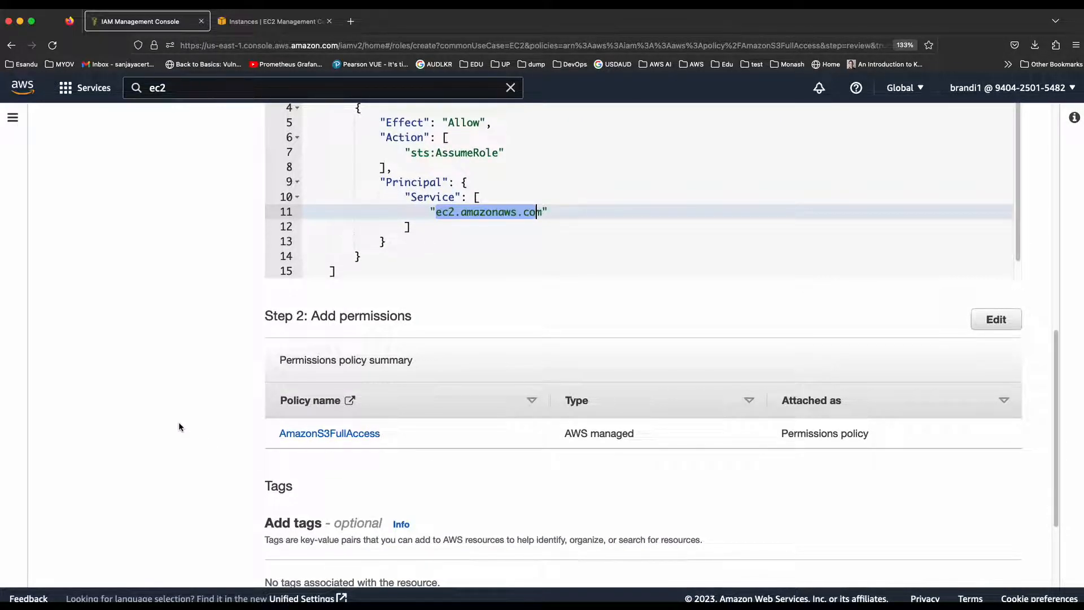
pyautogui.scroll(-5, 178, 412)
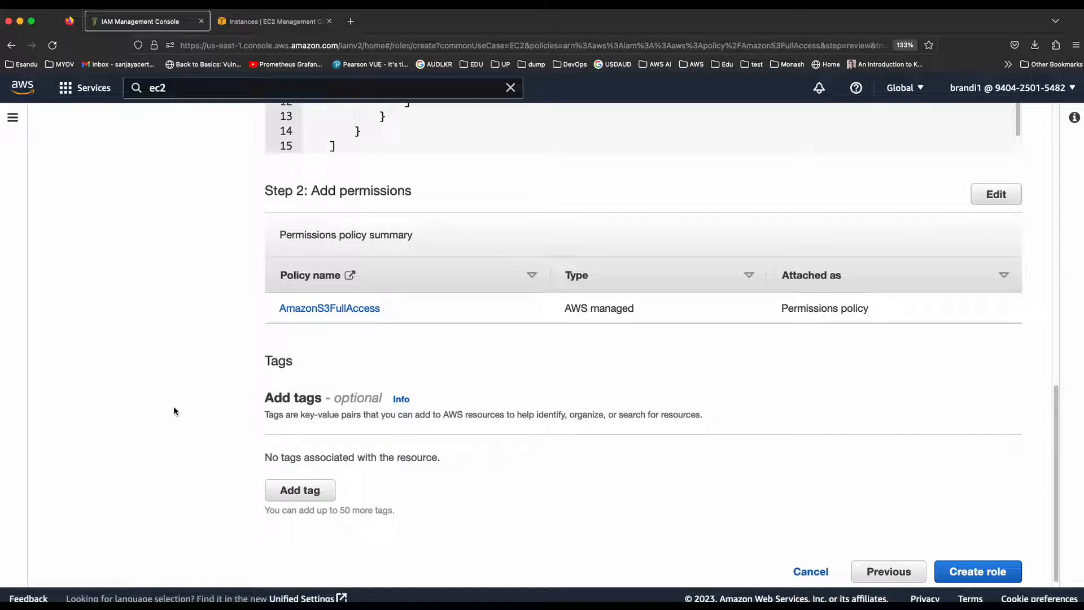
pyautogui.scroll(-1, 713, 366)
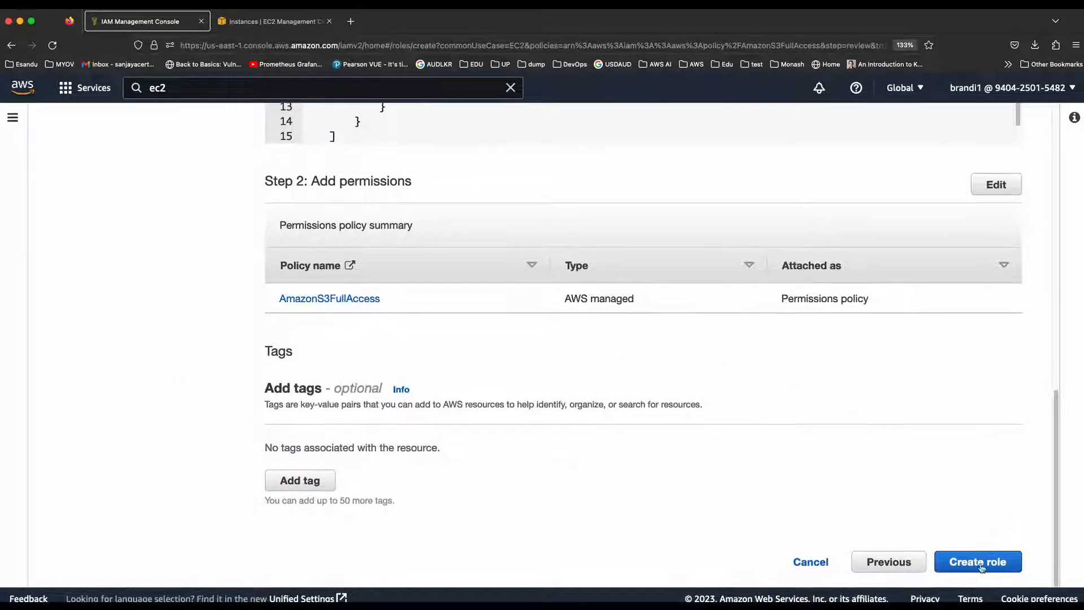
pyautogui.click(985, 563)
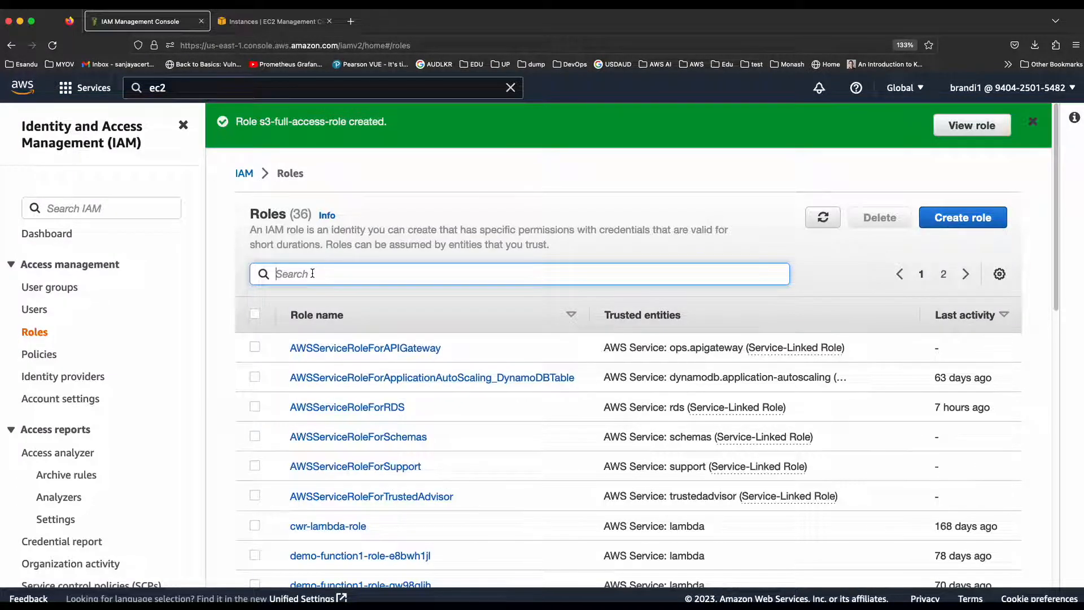
pyautogui.press('super+v')
pyautogui.click(342, 347)
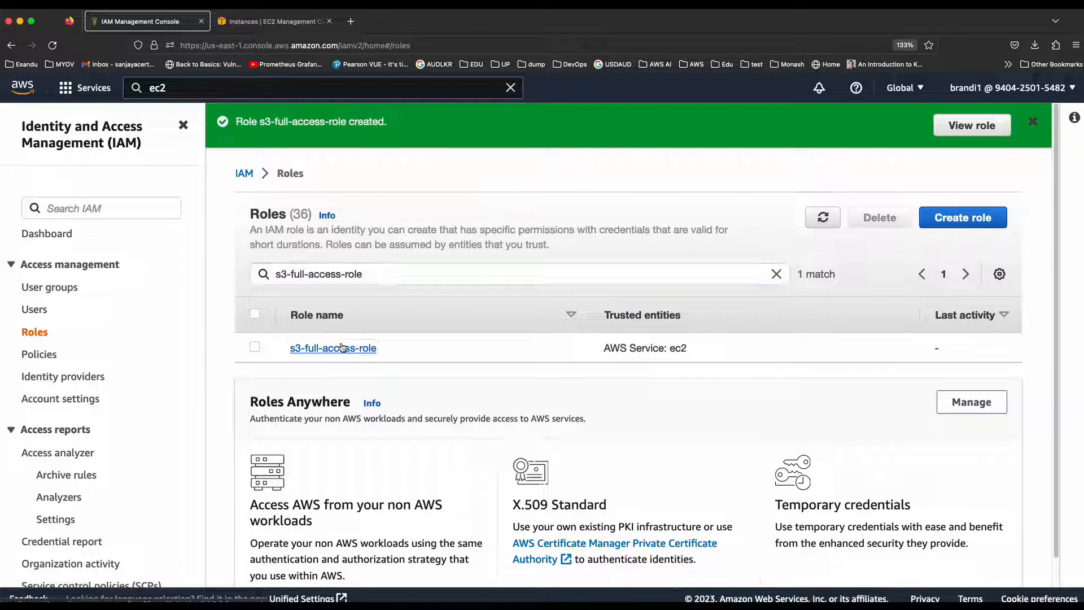
pyautogui.scroll(-3, 395, 328)
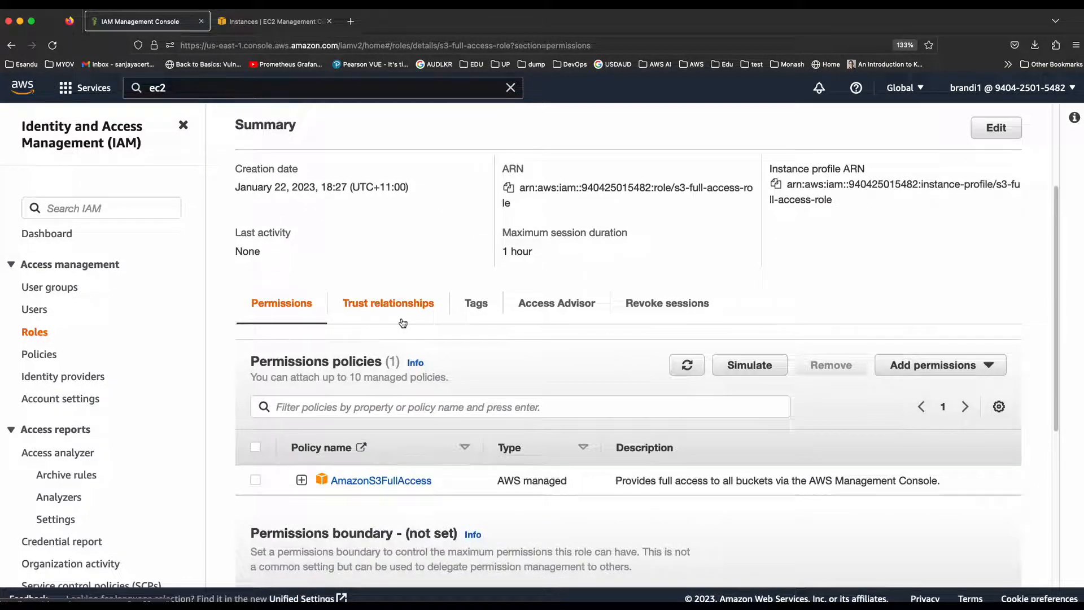
pyautogui.scroll(-2, 402, 323)
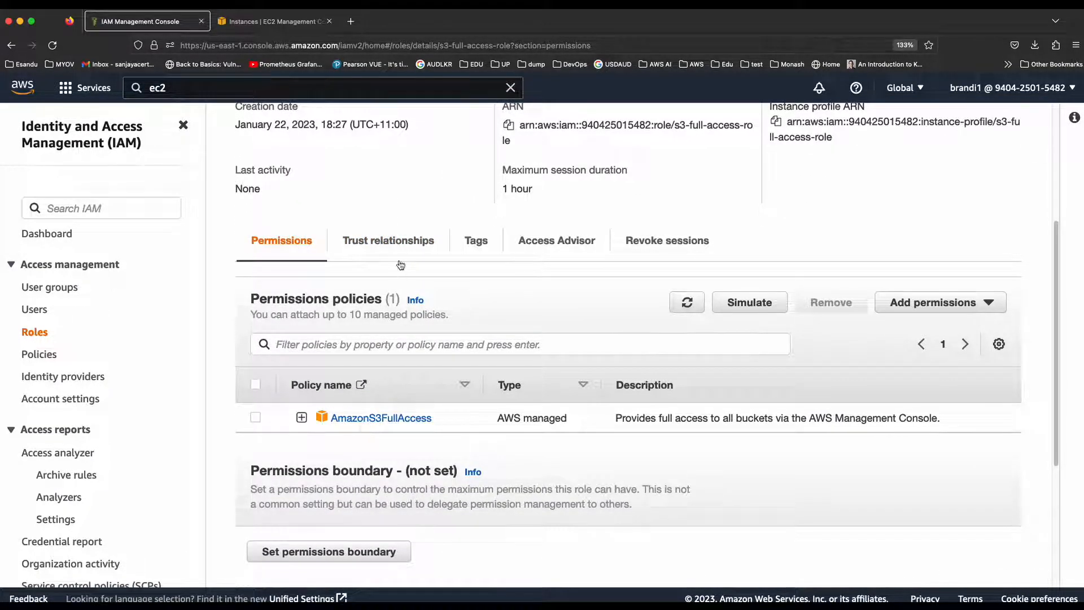
pyautogui.click(385, 246)
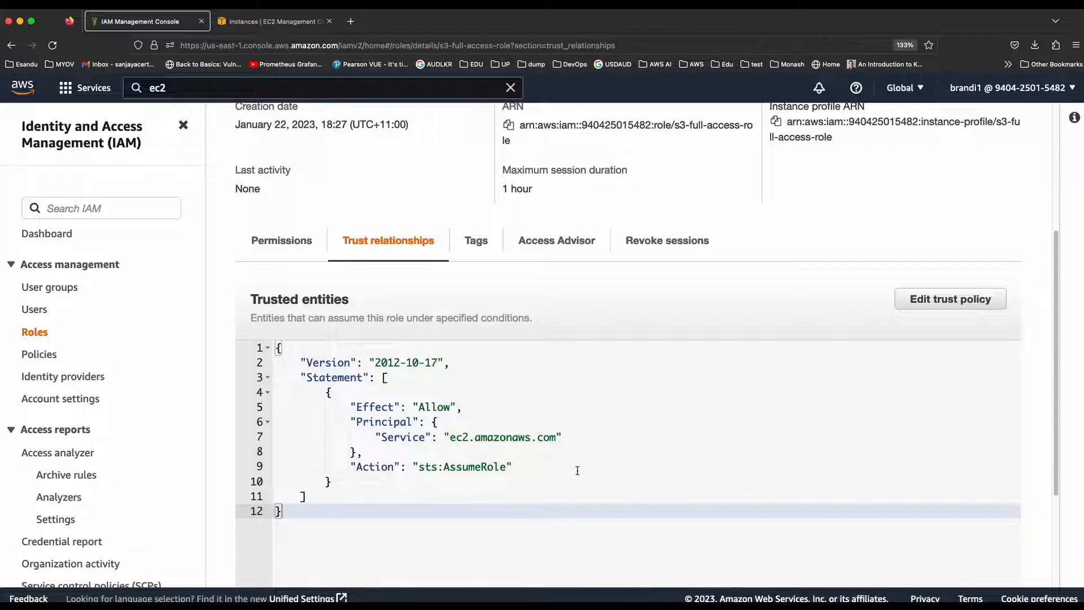
pyautogui.scroll(-1, 460, 496)
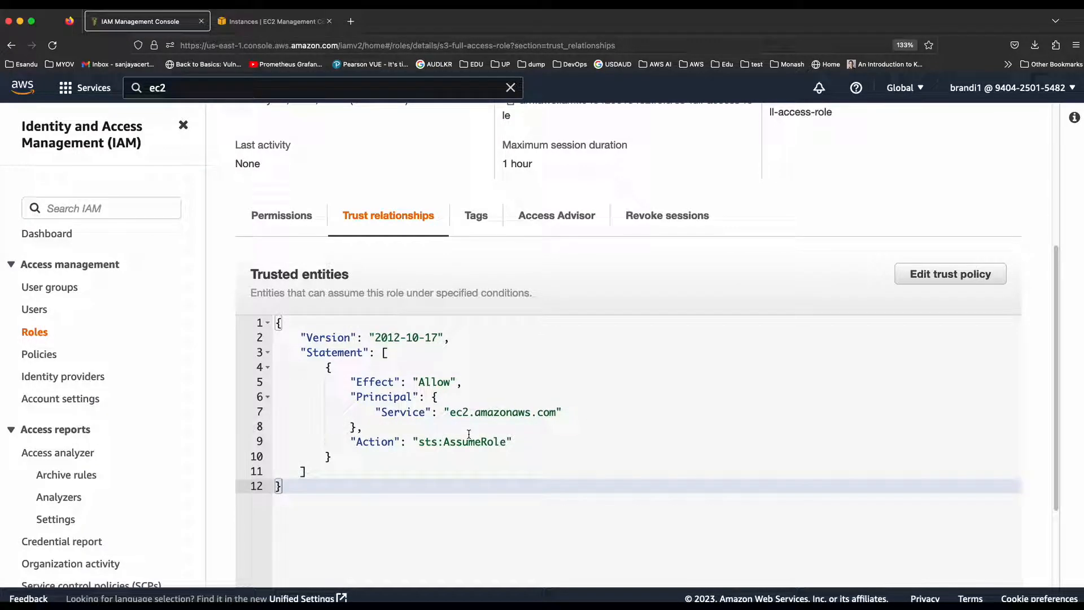
pyautogui.scroll(3, 469, 433)
# SSH into iam-demo-ec2 and run aws s3 ls, which fails with 'Unable to locate credentials'.
pyautogui.click(284, 27)
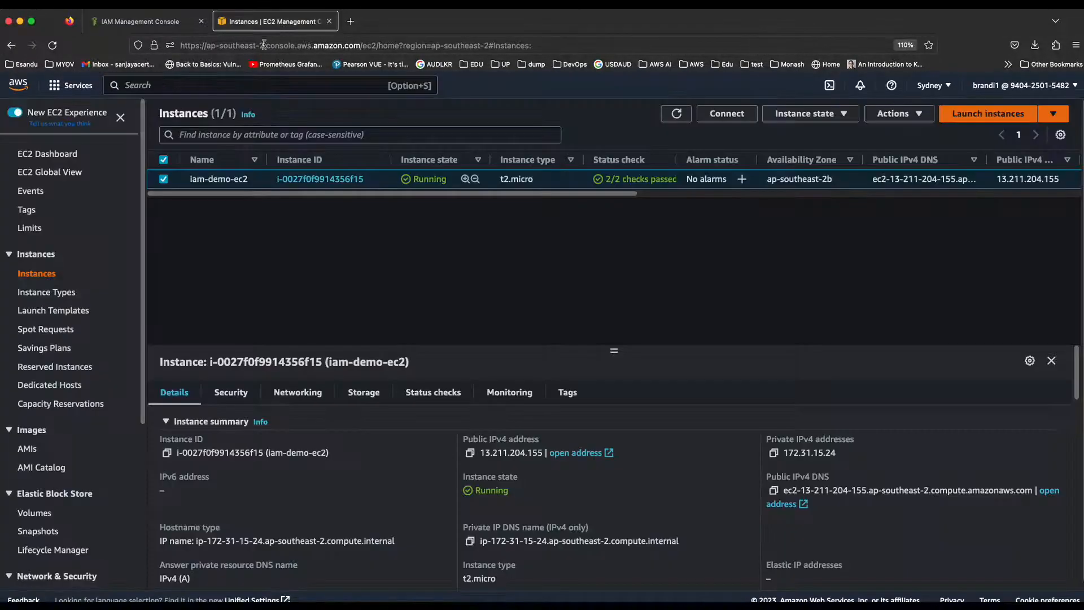
pyautogui.click(164, 179)
pyautogui.click(163, 179)
pyautogui.press('super+Tab')
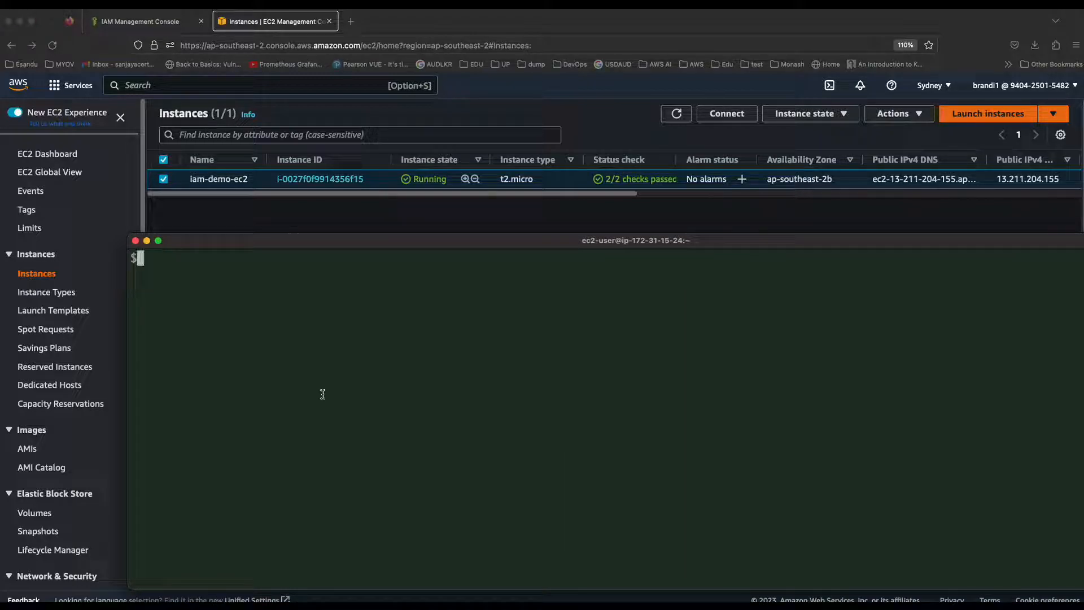
pyautogui.press('Up')
pyautogui.press('Up')
pyautogui.press('Return')
pyautogui.press('Return')
pyautogui.press('Return')
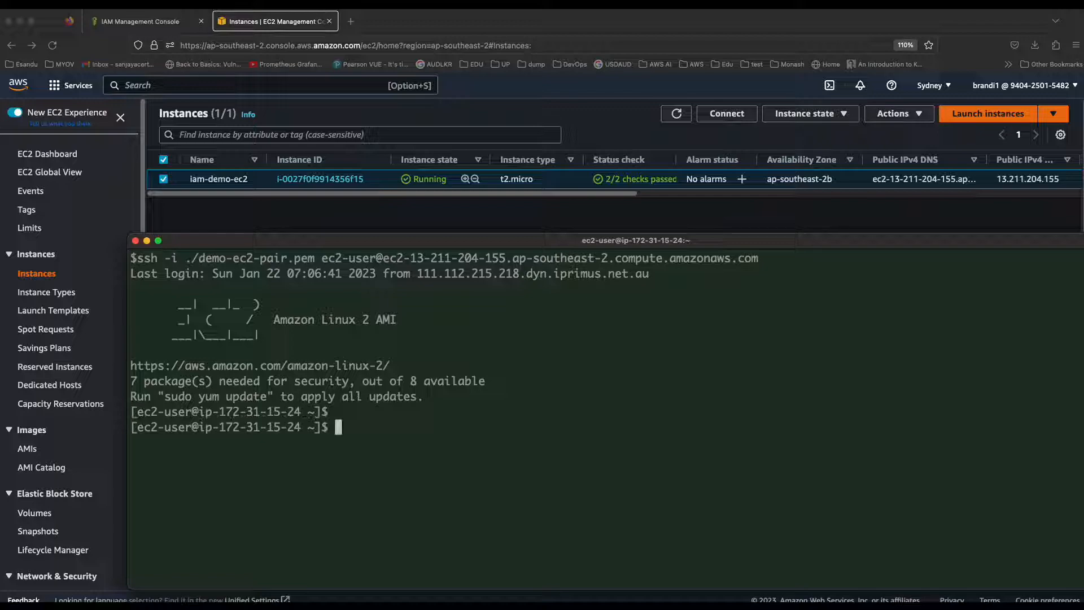
pyautogui.write('aws ')
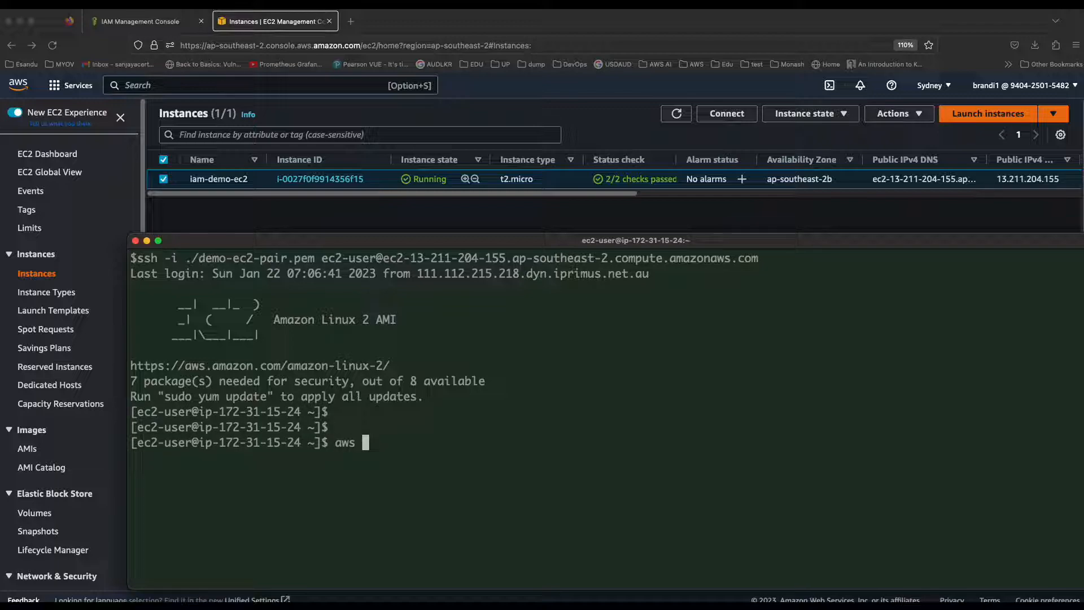
pyautogui.write('s3 ls')
pyautogui.press('Return')
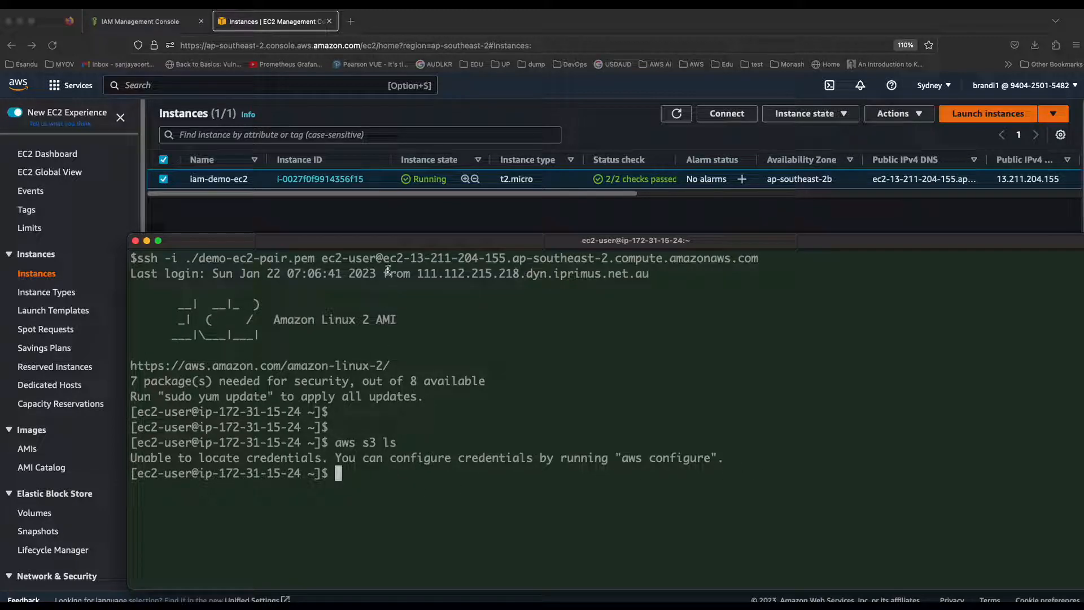
# Attach s3-full-access-role to iam-demo-ec2 via Modify IAM role, then refresh the instances list.
pyautogui.click(332, 211)
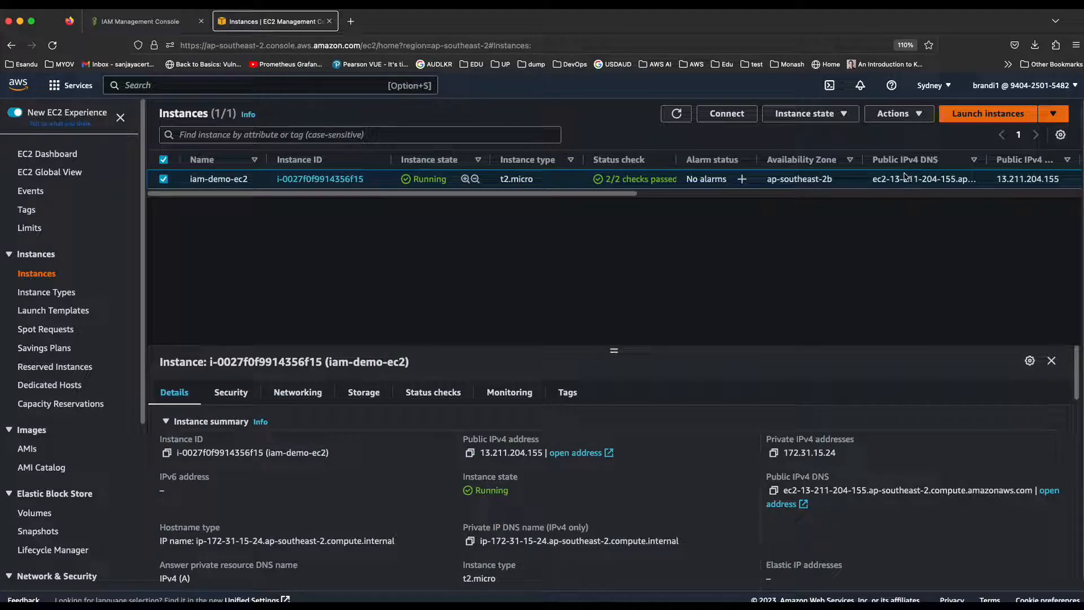
pyautogui.click(169, 182)
pyautogui.click(170, 182)
pyautogui.click(898, 114)
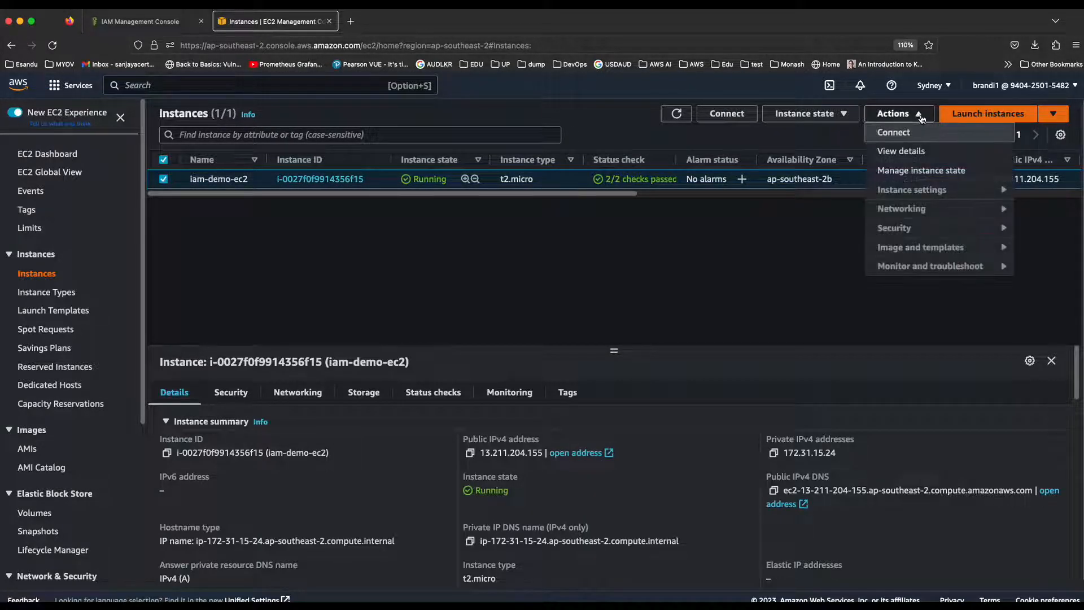
pyautogui.moveTo(920, 229)
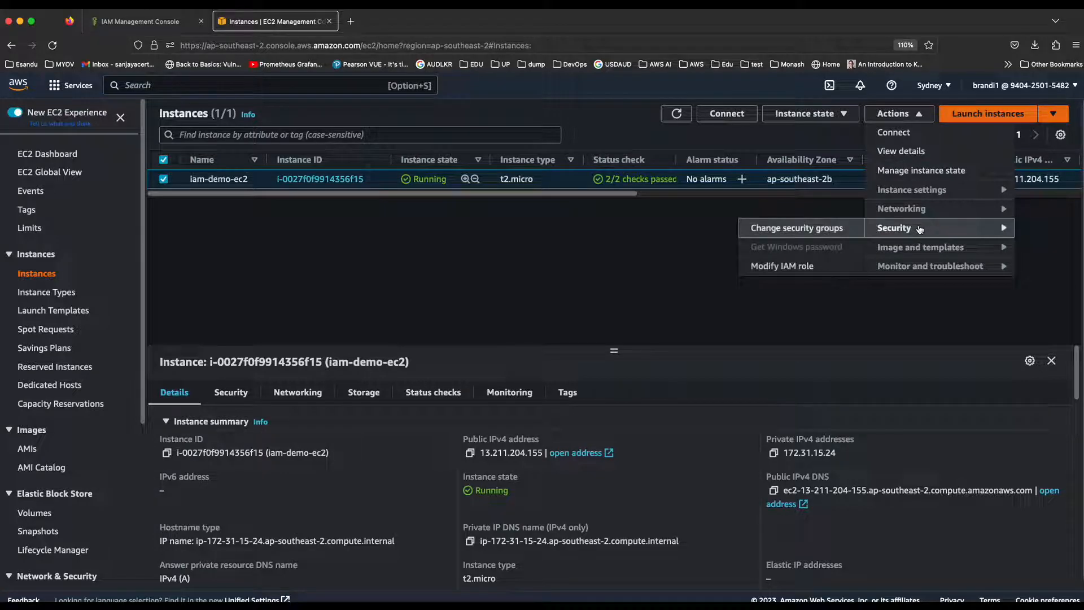
pyautogui.click(802, 269)
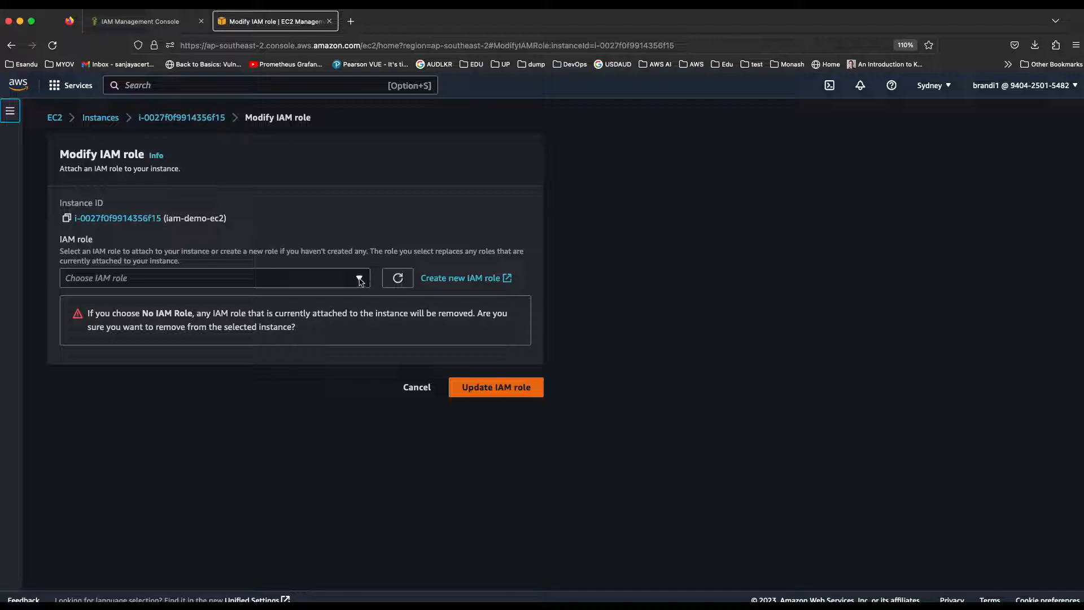
pyautogui.click(304, 280)
pyautogui.write('s3-full-access-role')
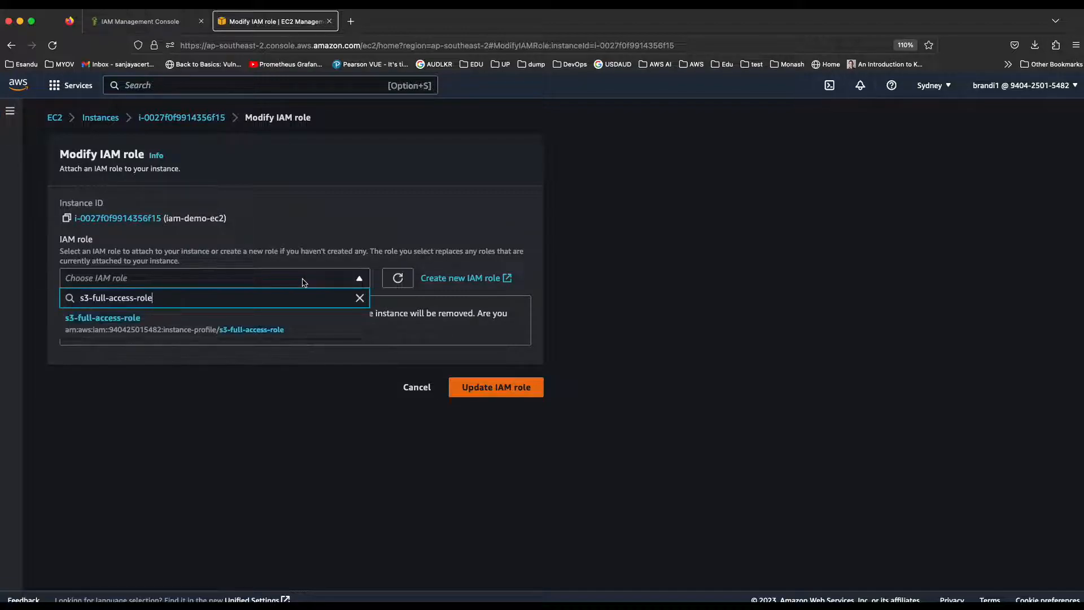
pyautogui.click(107, 324)
pyautogui.click(495, 331)
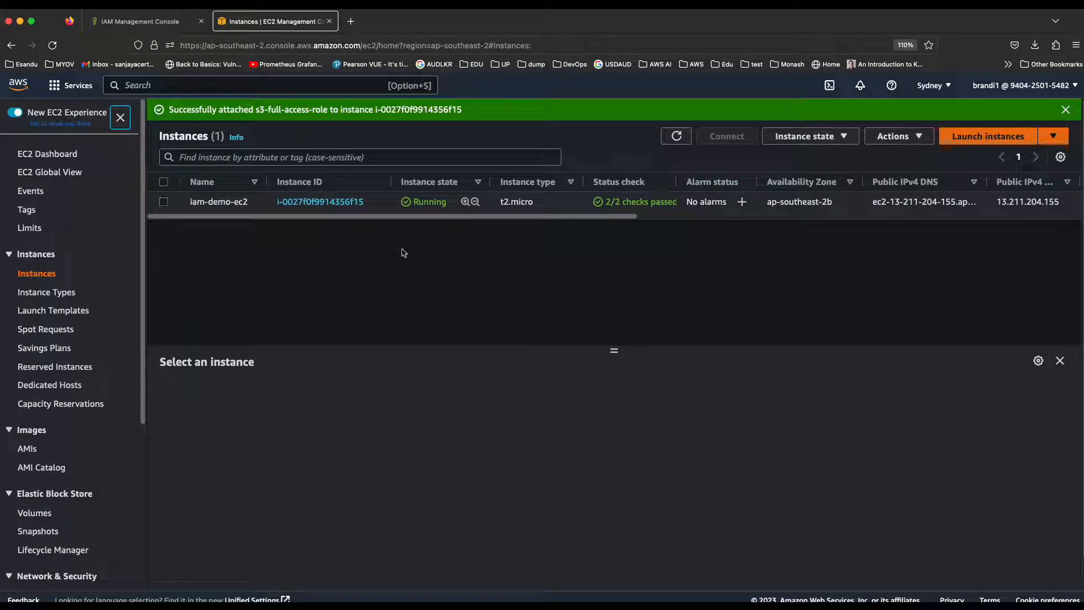
pyautogui.click(676, 136)
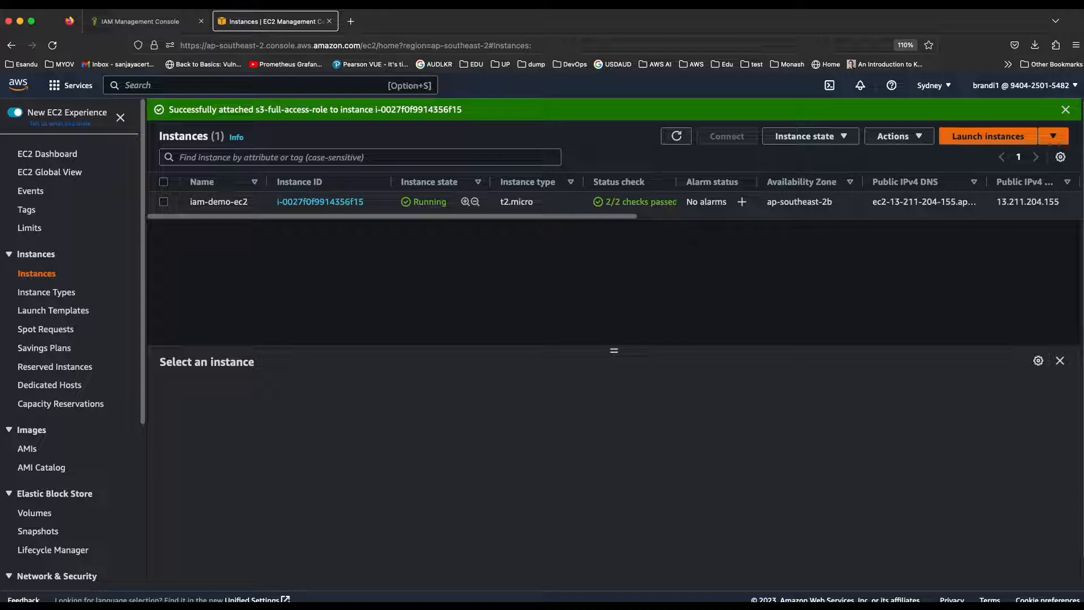
# Rerun aws s3 ls on the instance, now listing nine buckets, and highlight the bucket names.
pyautogui.press('super+Tab')
pyautogui.press('Up')
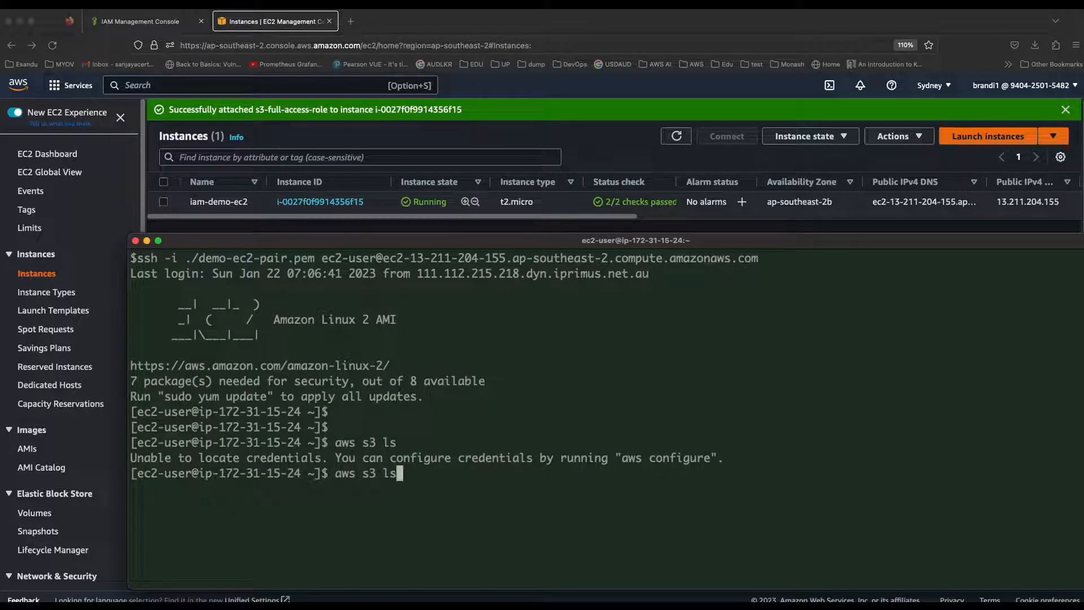
pyautogui.press('Return')
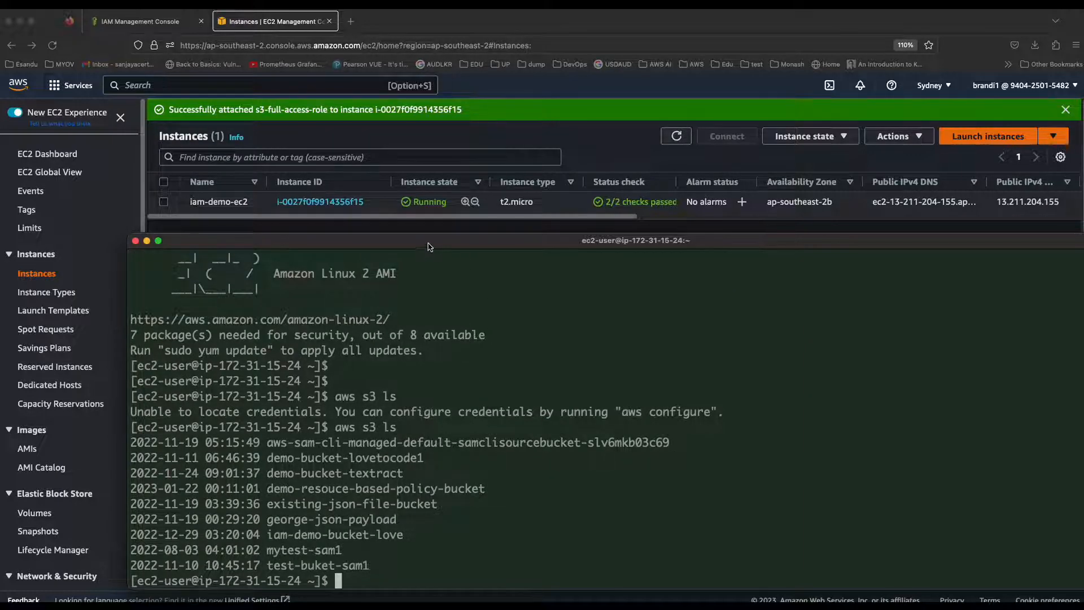
pyautogui.moveTo(429, 244); pyautogui.dragTo(441, 188)
pyautogui.moveTo(381, 510); pyautogui.dragTo(143, 397)
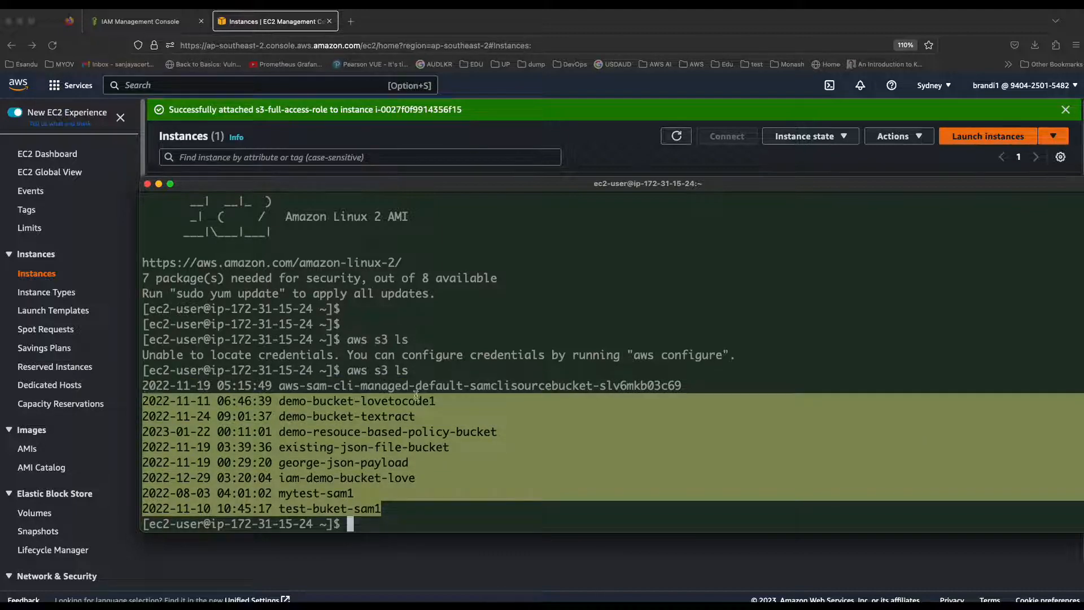
pyautogui.click(507, 452)
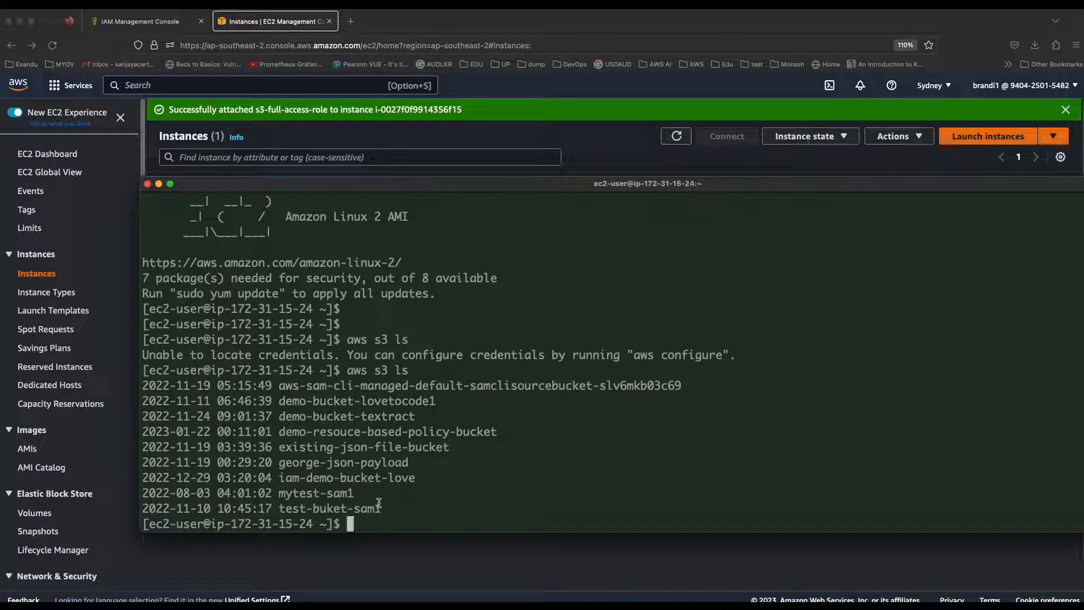
pyautogui.moveTo(381, 509); pyautogui.dragTo(151, 389)
pyautogui.click(151, 389)
# Reposition the Terminal window to show the output alongside the EC2 instances table.
pyautogui.moveTo(387, 188); pyautogui.dragTo(392, 317)
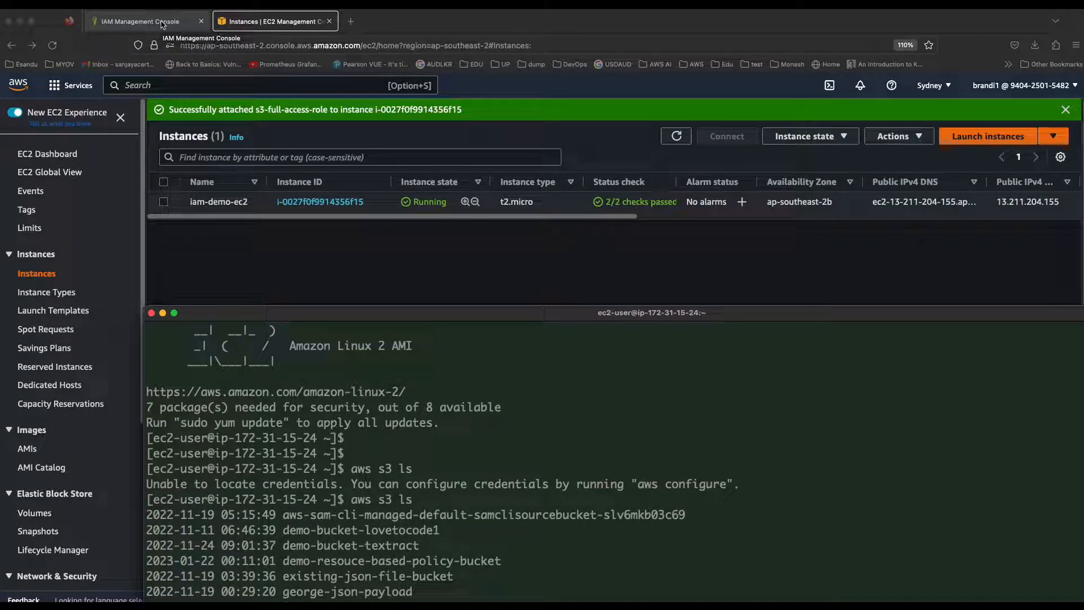
pyautogui.moveTo(399, 313); pyautogui.dragTo(392, 237)
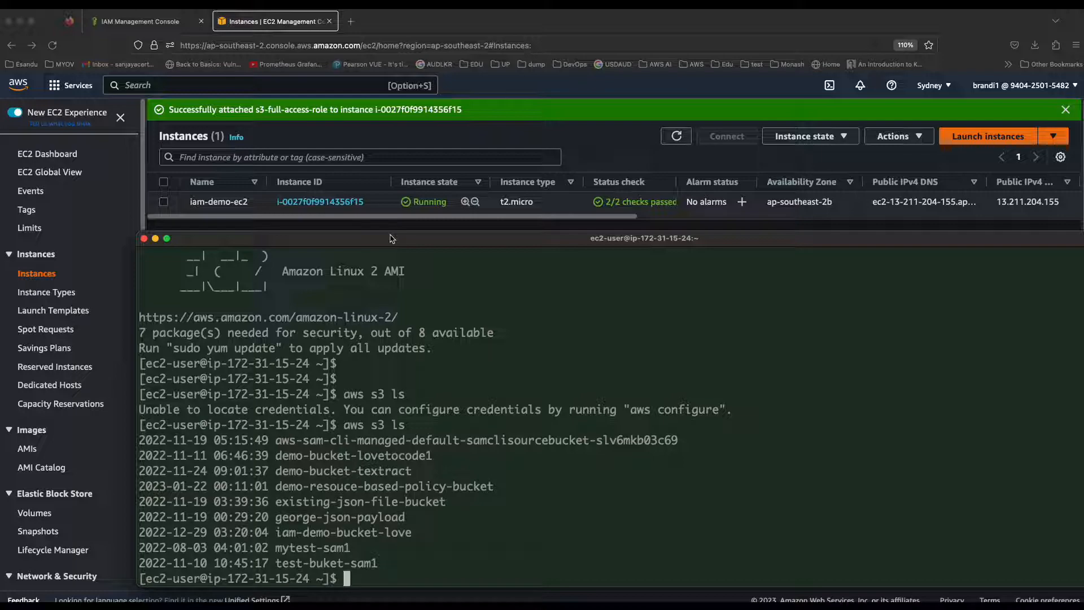
pyautogui.moveTo(392, 237); pyautogui.dragTo(388, 179)
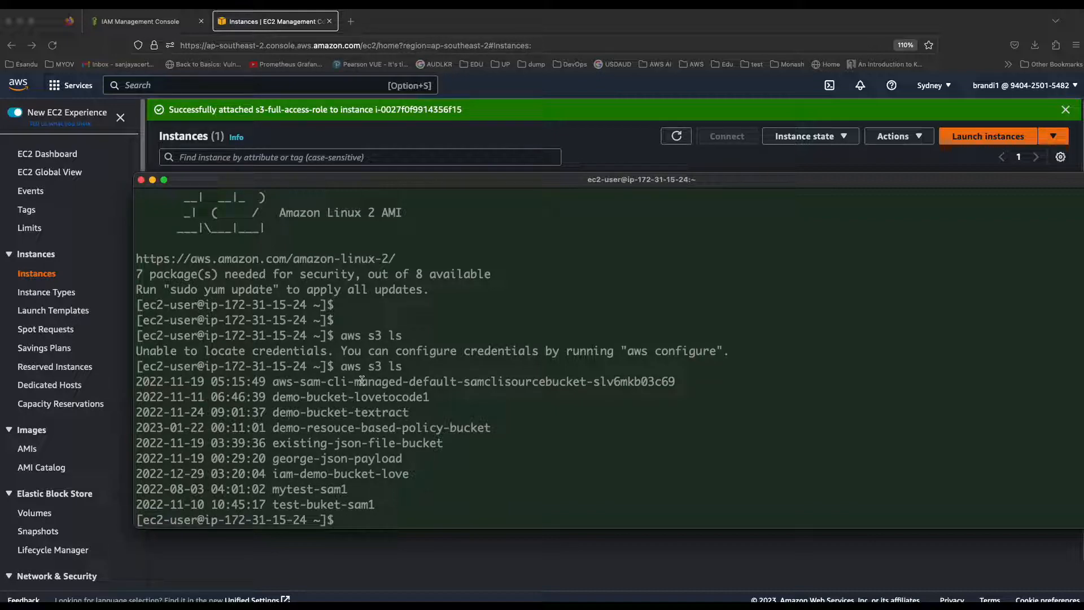
pyautogui.moveTo(380, 183); pyautogui.dragTo(393, 230)
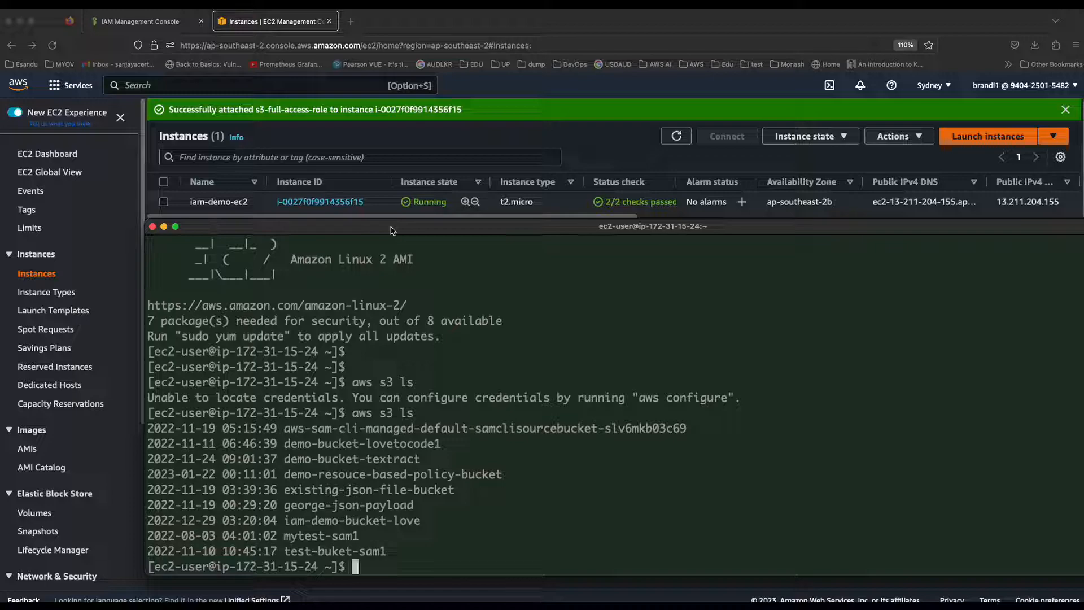
pyautogui.moveTo(393, 230); pyautogui.dragTo(382, 217)
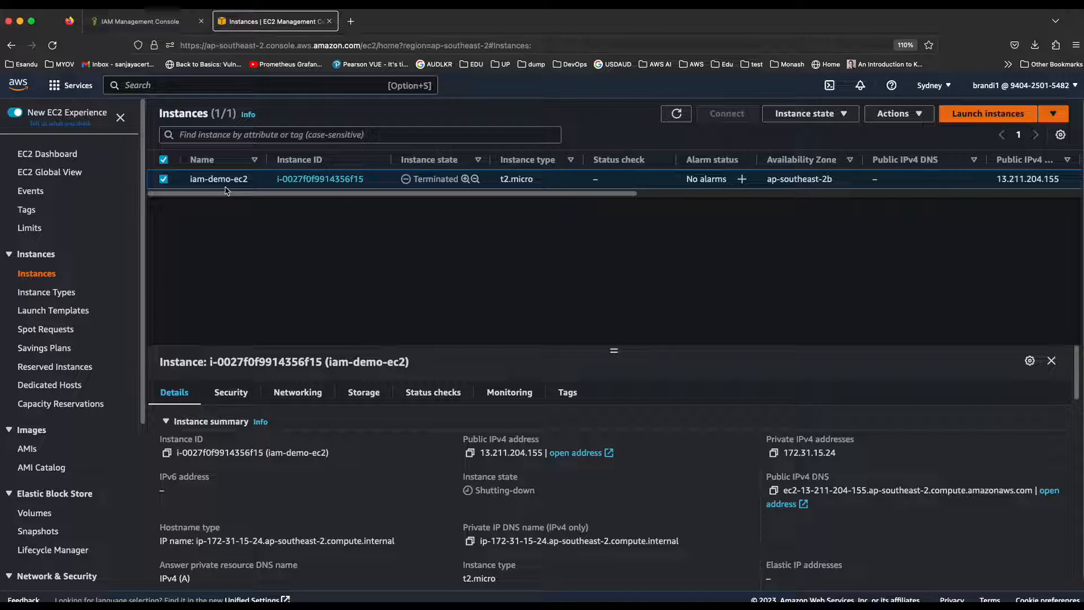
# Reselect iam-demo-ec2 and check its Instance state options to confirm it is Terminated.
pyautogui.click(164, 180)
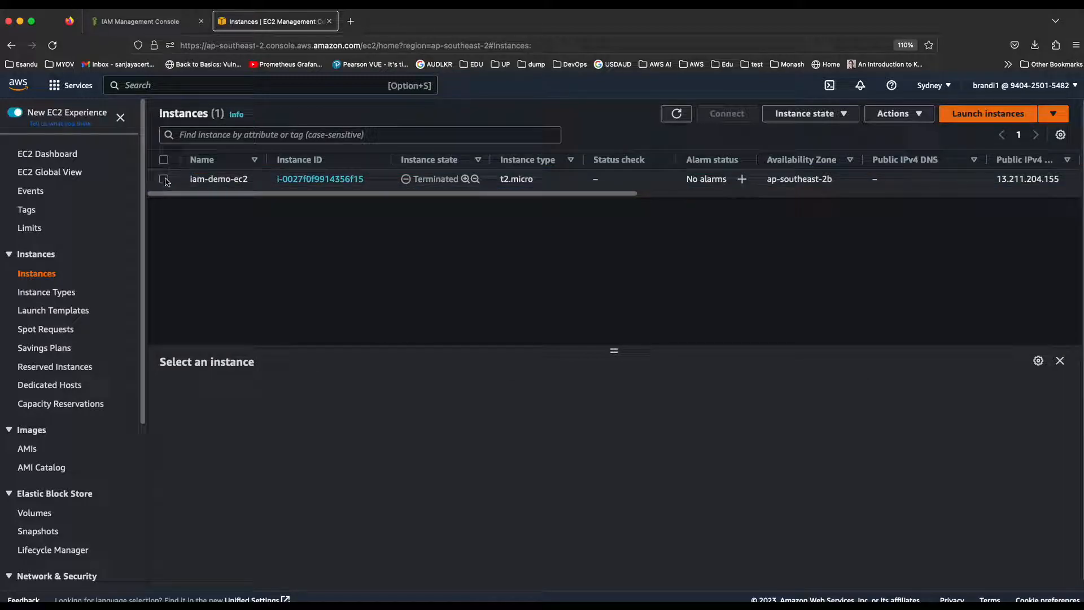
pyautogui.click(163, 180)
pyautogui.click(806, 115)
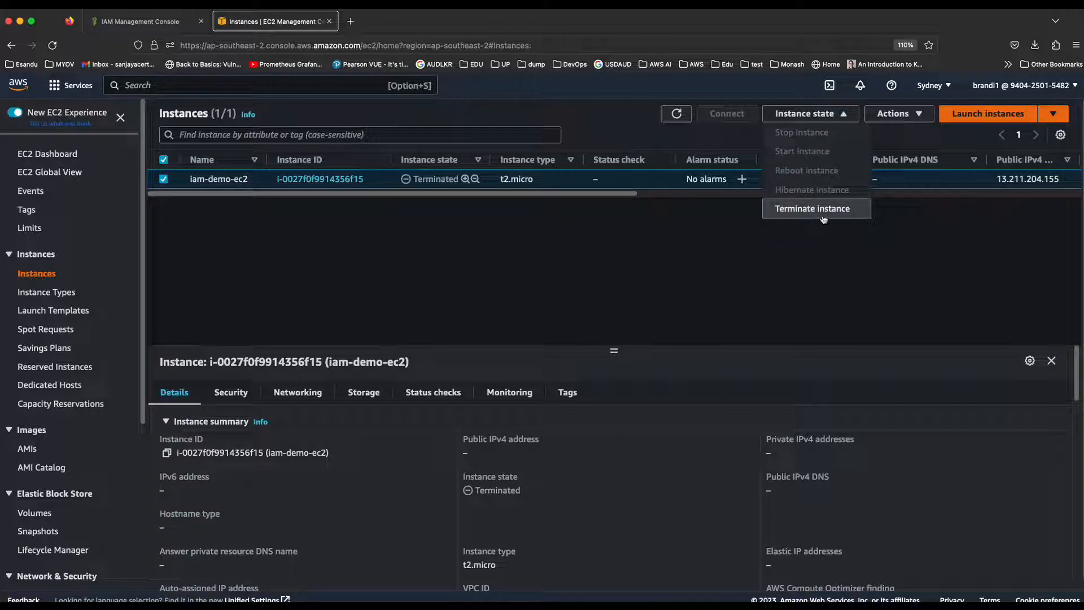
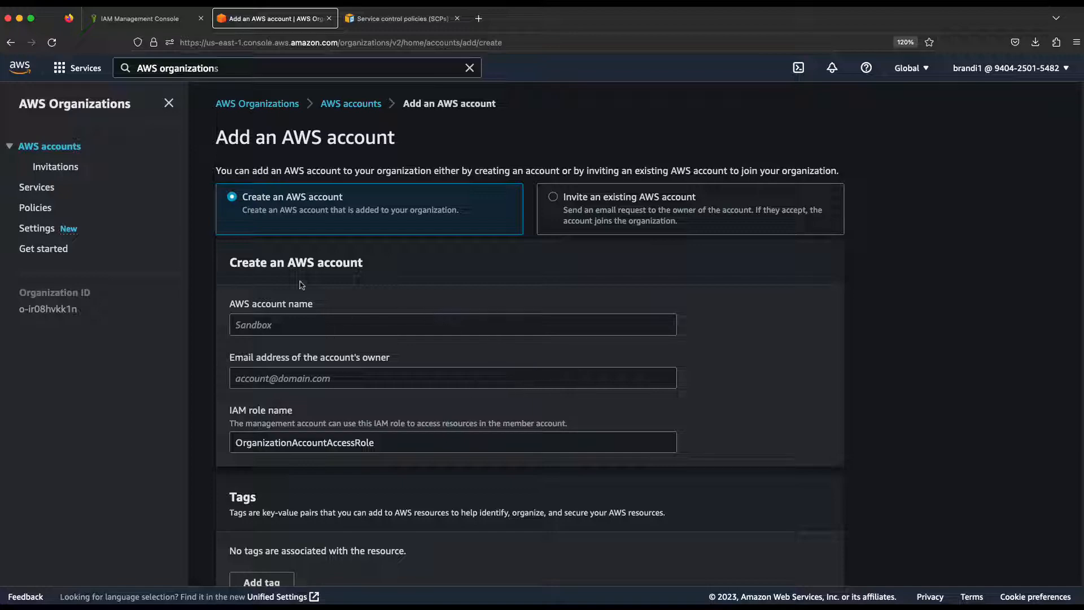
# Choose to invite an existing AWS account instead of creating a new one.
pyautogui.scroll(-3, 300, 476)
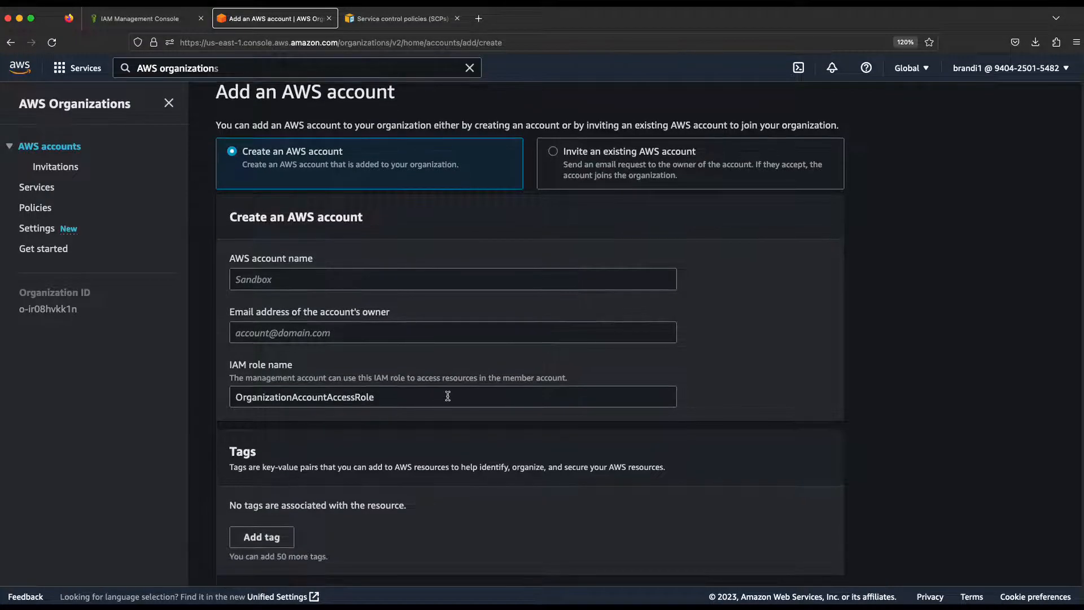
pyautogui.scroll(3, 481, 395)
pyautogui.click(554, 203)
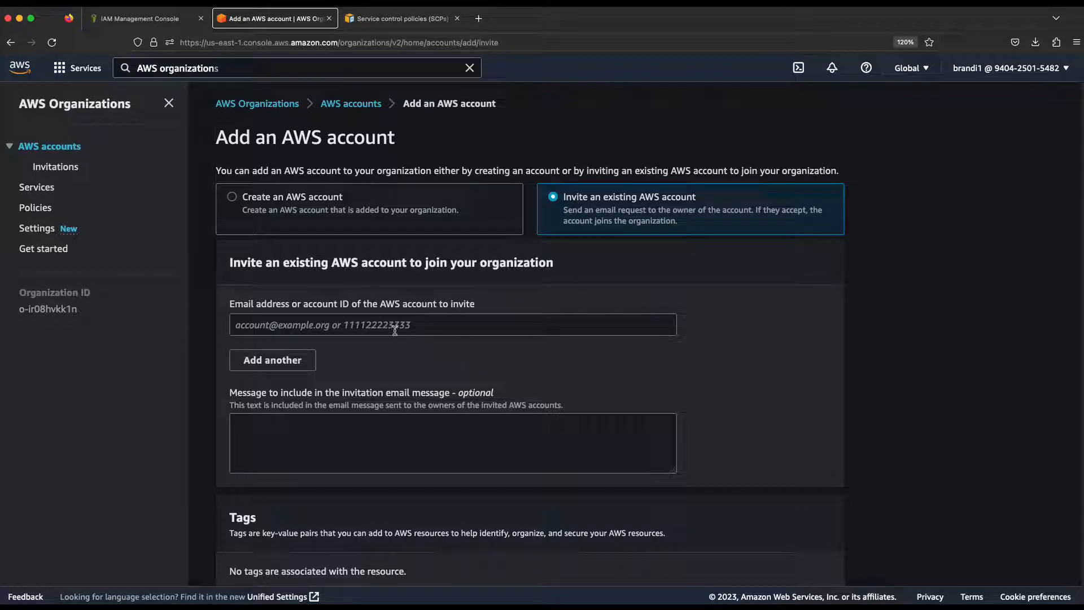
# Look over the invitation form, then move to the organization's Invitations list.
pyautogui.scroll(-1, 393, 330)
pyautogui.scroll(-2, 435, 312)
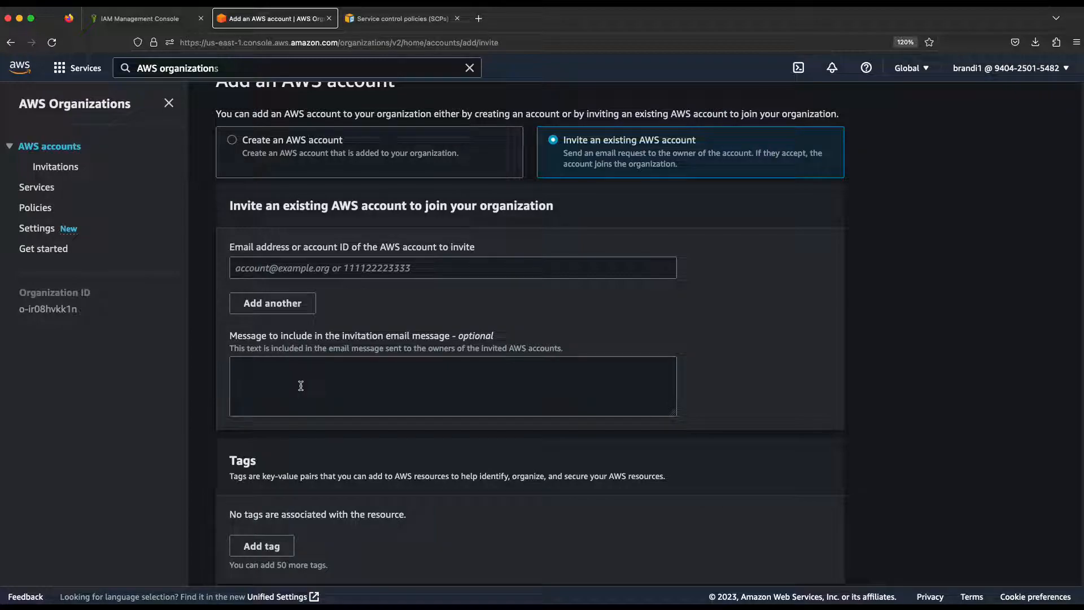
pyautogui.scroll(-2, 301, 385)
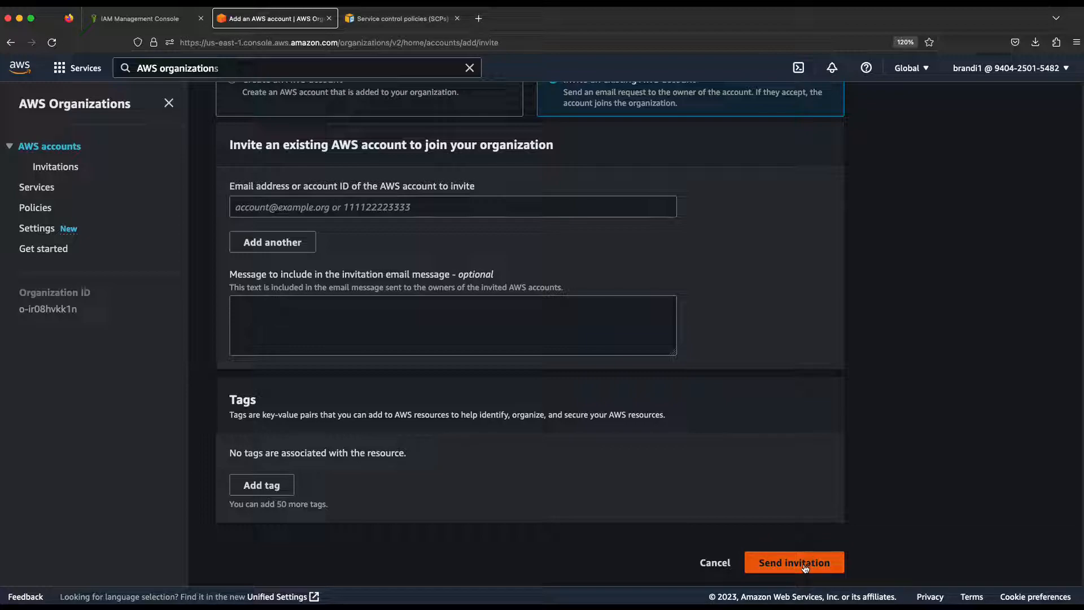
pyautogui.scroll(3, 504, 439)
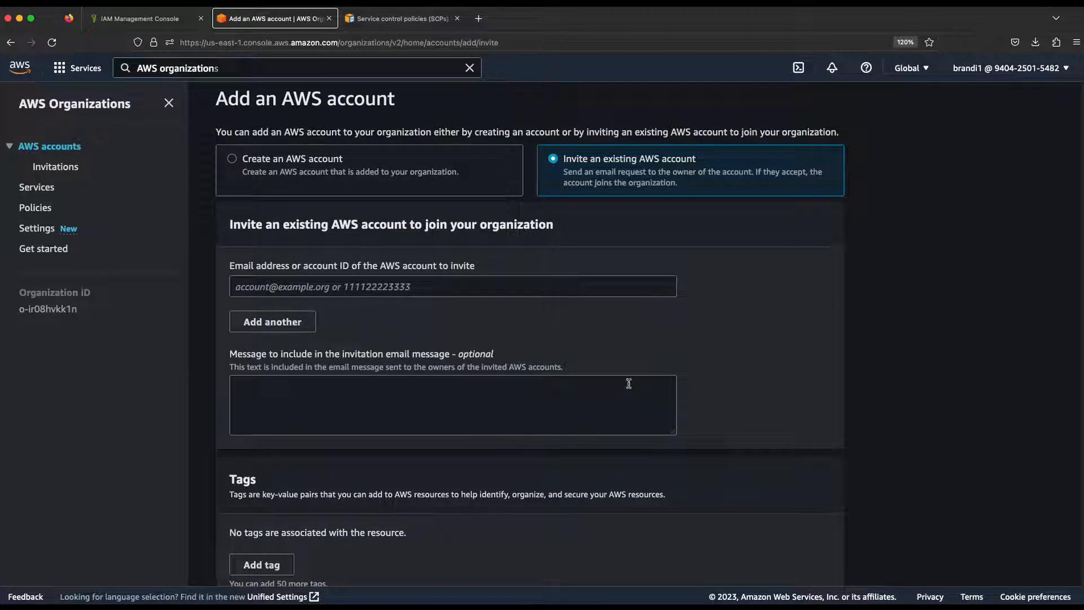
pyautogui.scroll(-3, 337, 254)
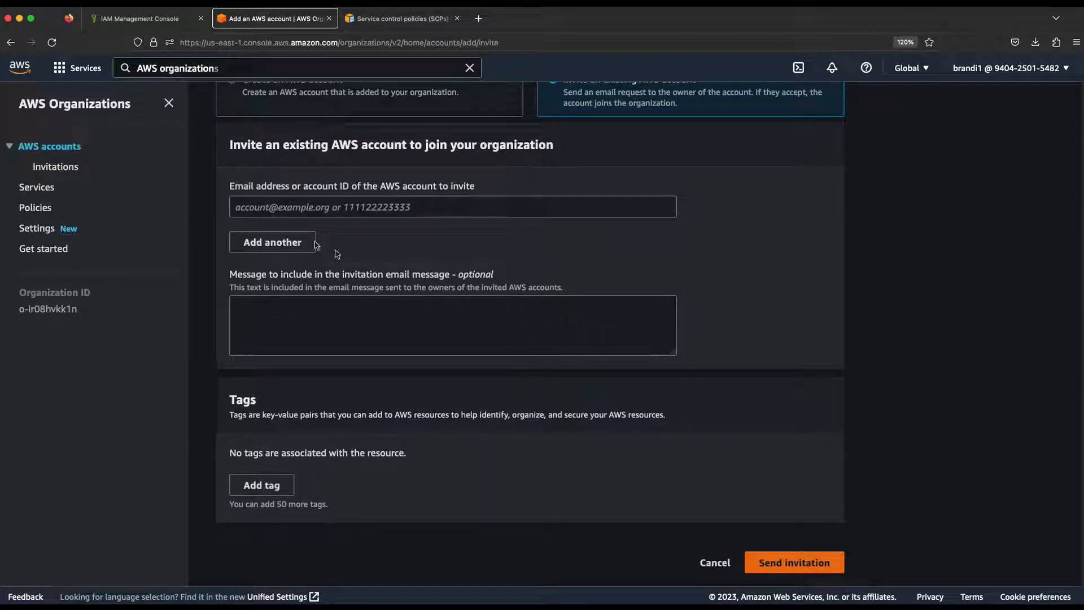
pyautogui.click(68, 170)
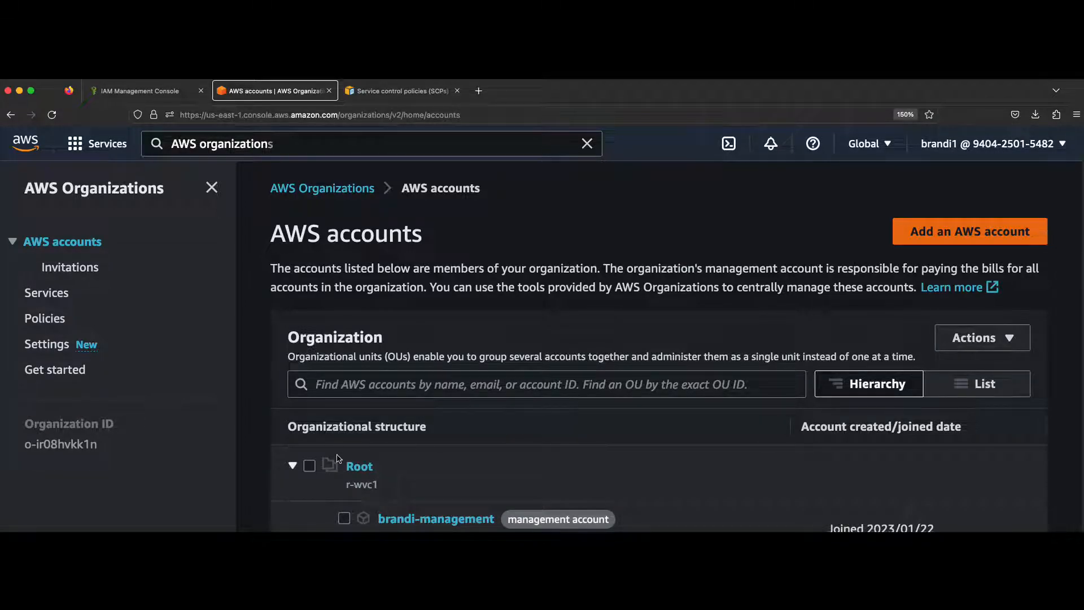
# Select Root in the organization tree and open its Actions menu.
pyautogui.click(310, 466)
pyautogui.click(1016, 342)
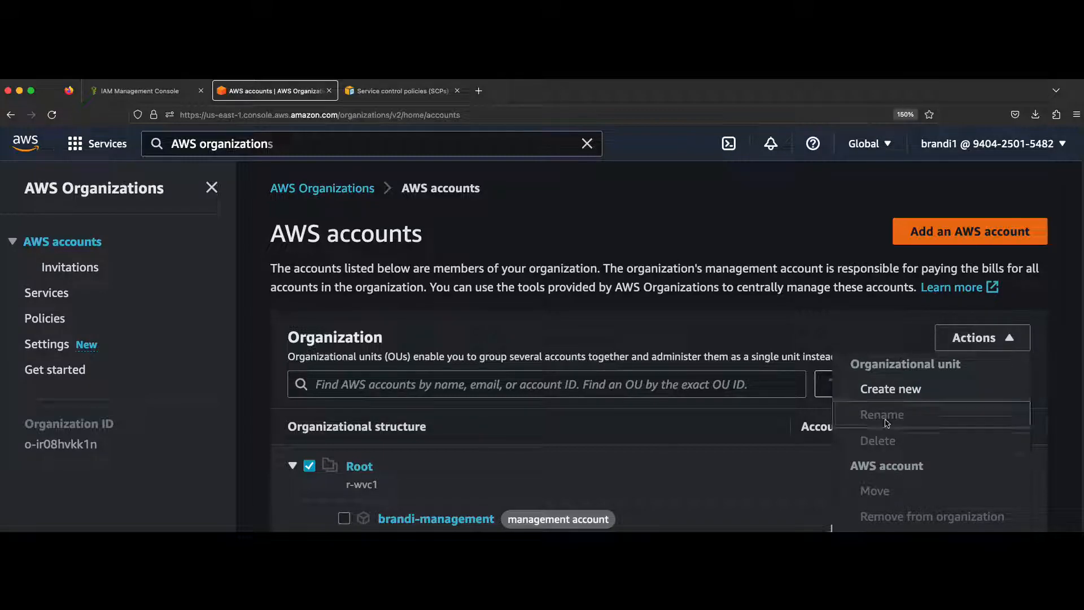
# Add a new organizational unit named 'unit1' directly beneath Root.
pyautogui.click(904, 391)
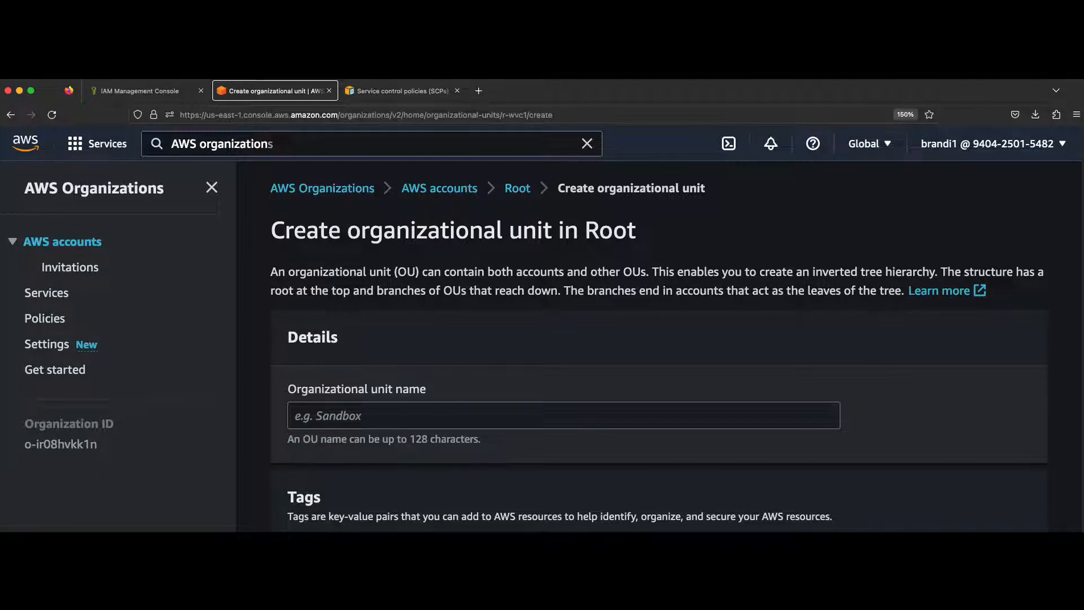
pyautogui.click(339, 416)
pyautogui.write('unit1')
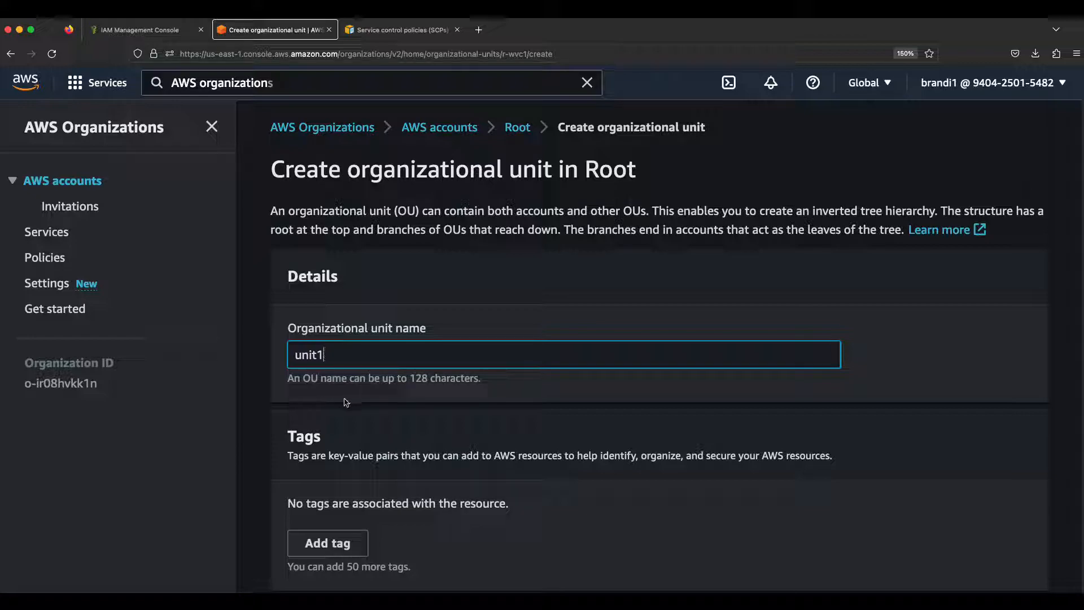
pyautogui.scroll(-2, 346, 402)
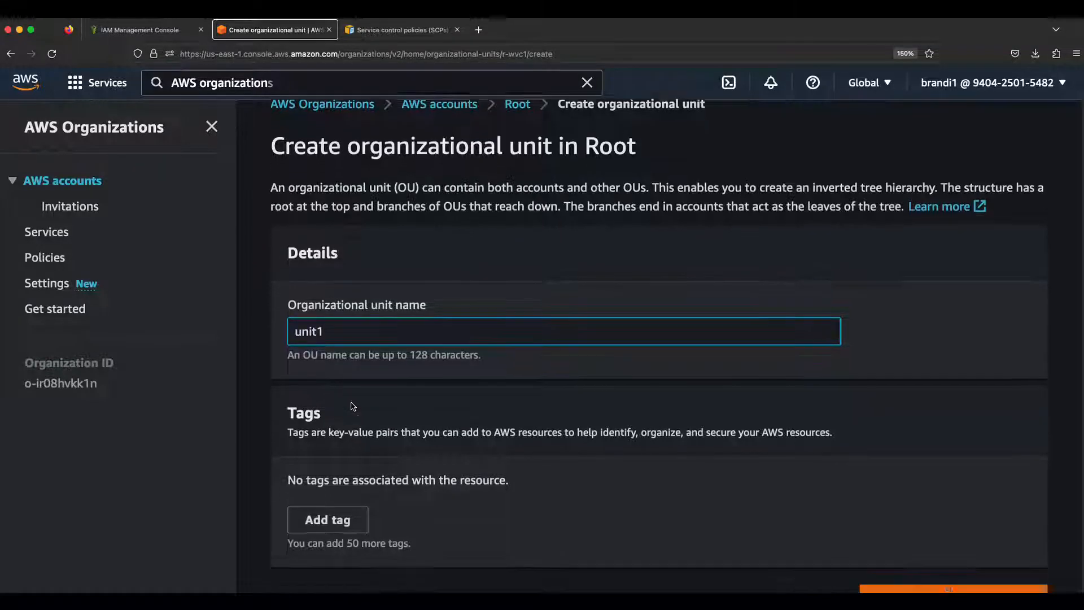
pyautogui.scroll(2, 525, 435)
pyautogui.scroll(-2, 958, 515)
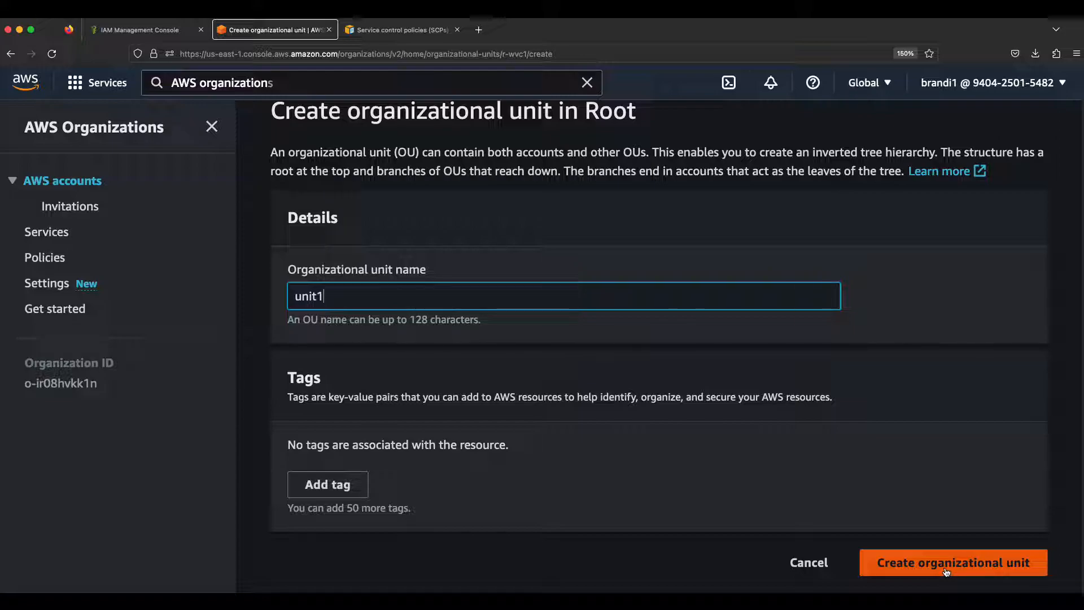
pyautogui.press('Return')
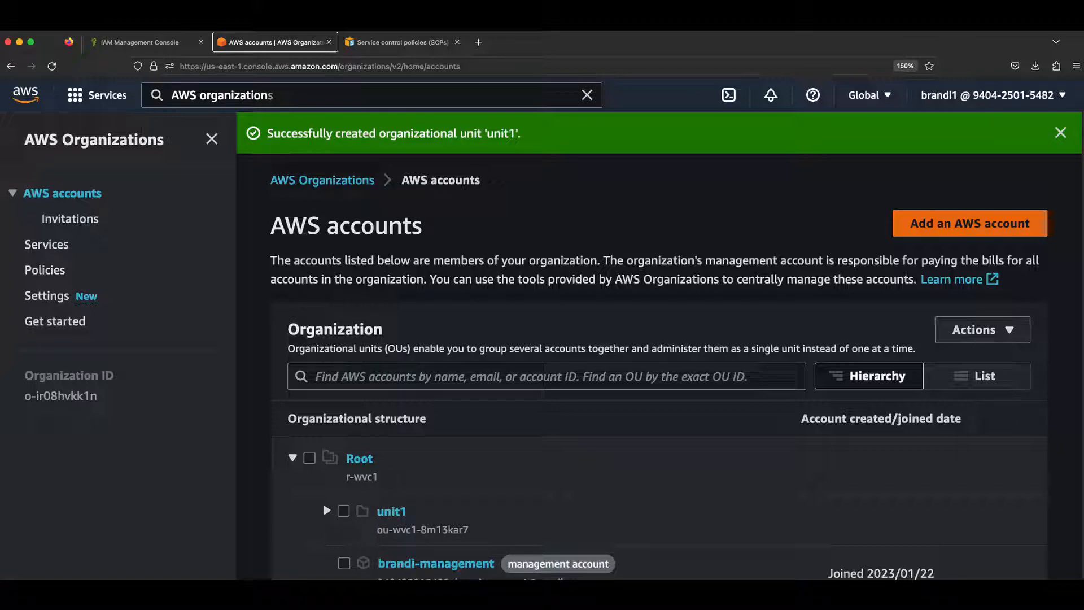
# Create an organizational unit named 'unit2' nested inside unit1.
pyautogui.click(343, 511)
pyautogui.click(977, 330)
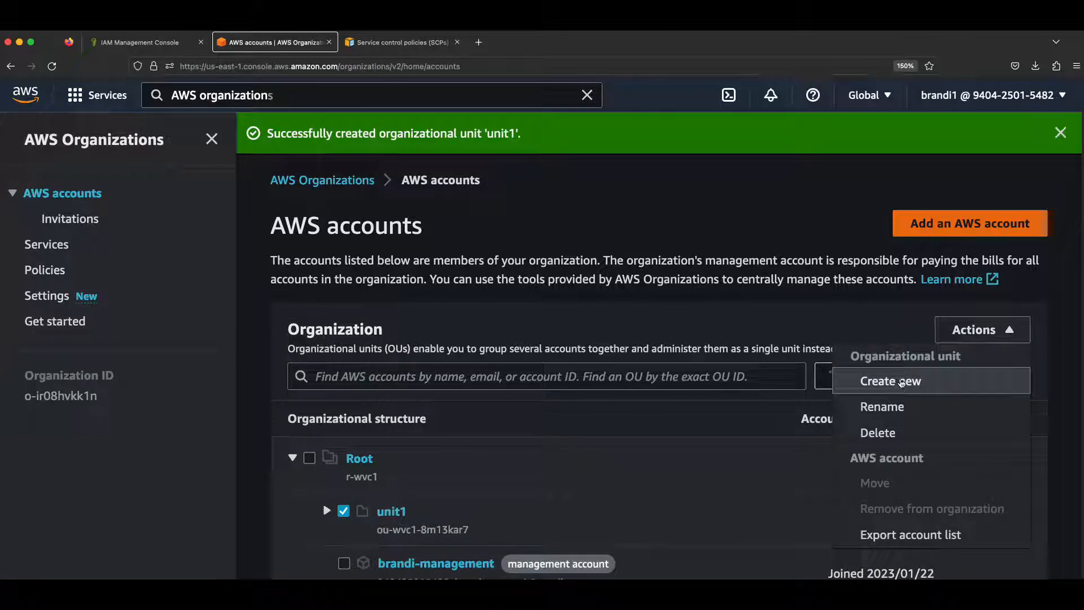
pyautogui.click(902, 381)
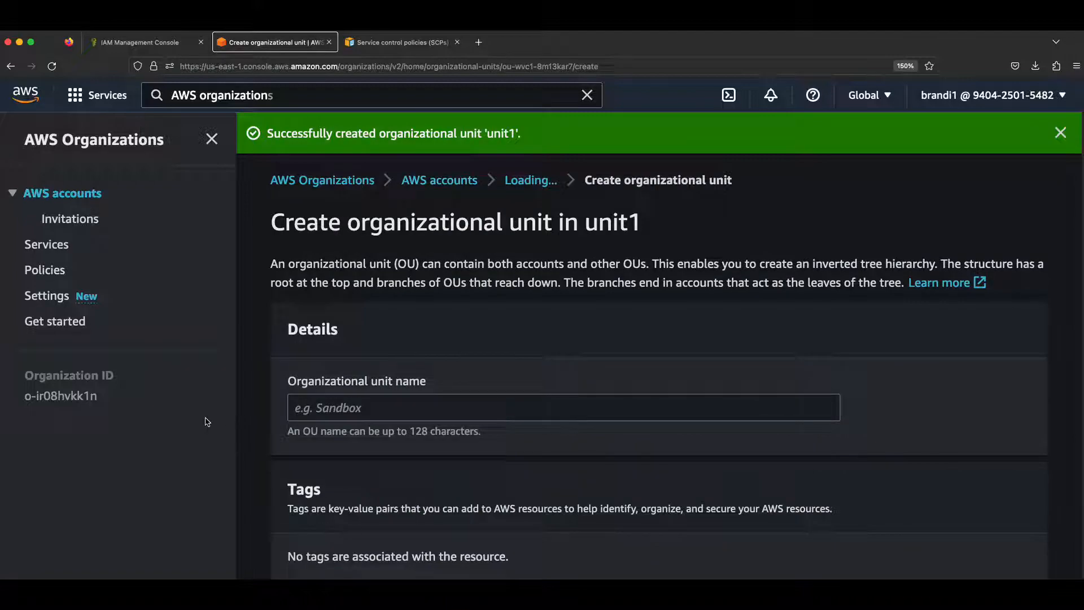
pyautogui.click(563, 404)
pyautogui.write('unt')
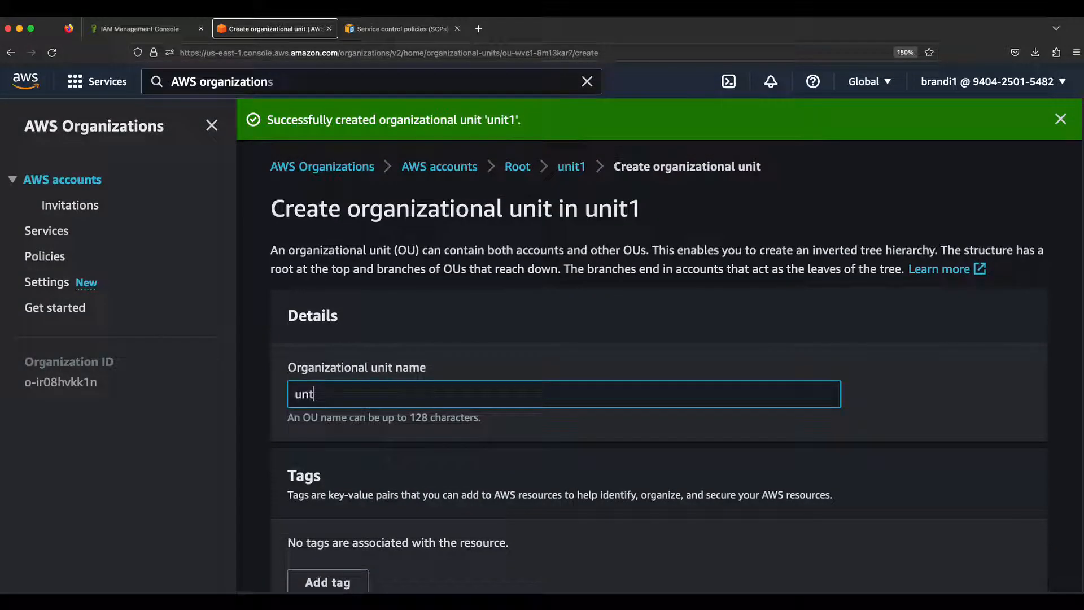
pyautogui.write('i2')
pyautogui.press('BackSpace')
pyautogui.press('BackSpace')
pyautogui.press('BackSpace')
pyautogui.write('it2')
pyautogui.scroll(-3, 425, 442)
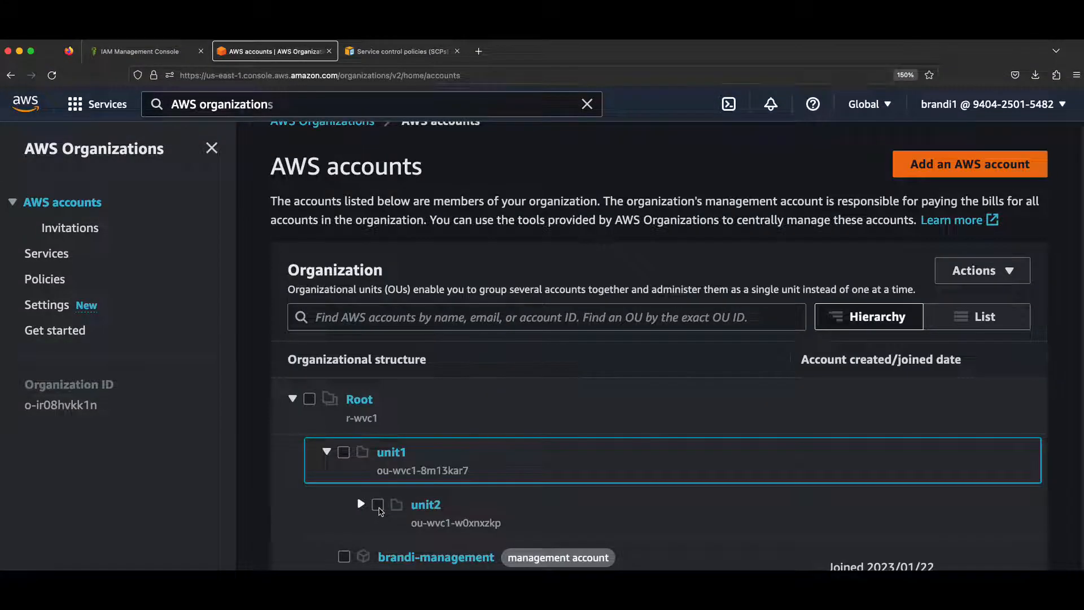
# Select unit2 in the tree, then go to the organization's Policies page.
pyautogui.click(378, 504)
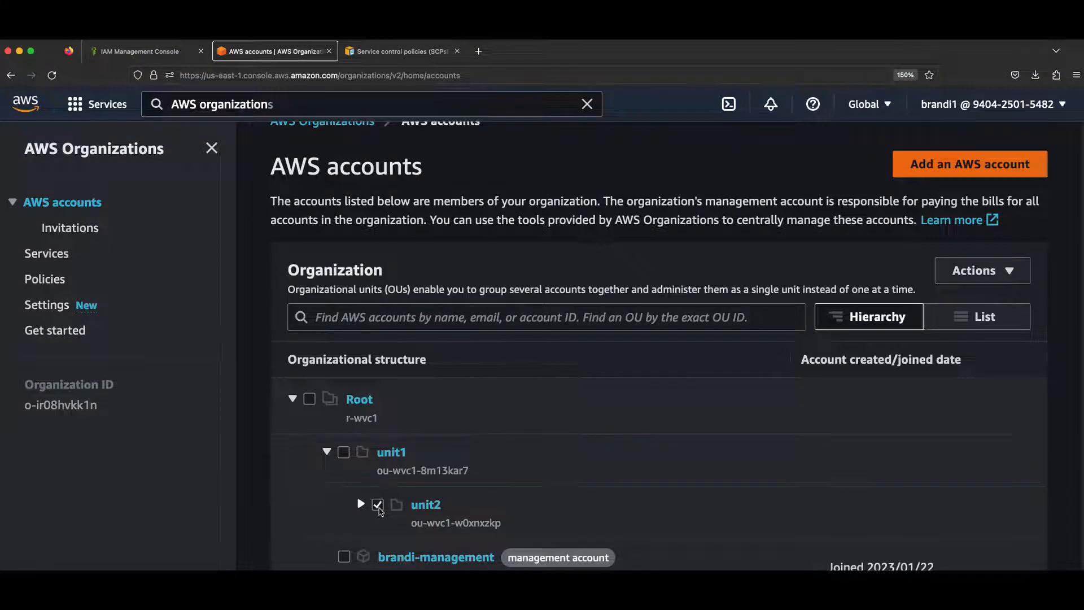
pyautogui.click(378, 504)
pyautogui.click(378, 505)
pyautogui.moveTo(47, 281); pyautogui.dragTo(0, 350)
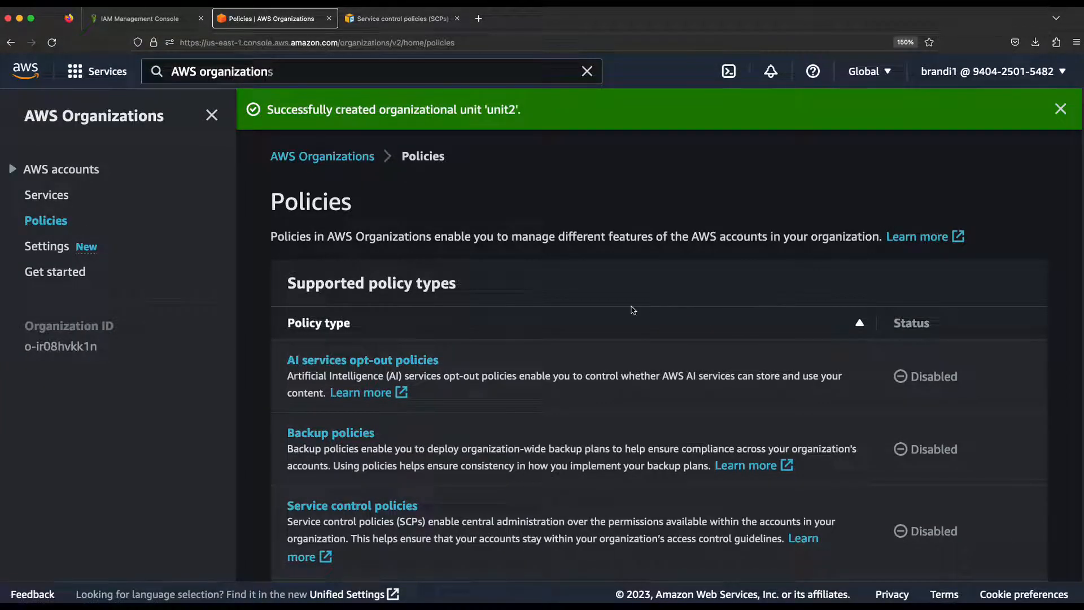
# Enable service control policies, leaving only FullAWSAccess listed.
pyautogui.scroll(-2, 634, 307)
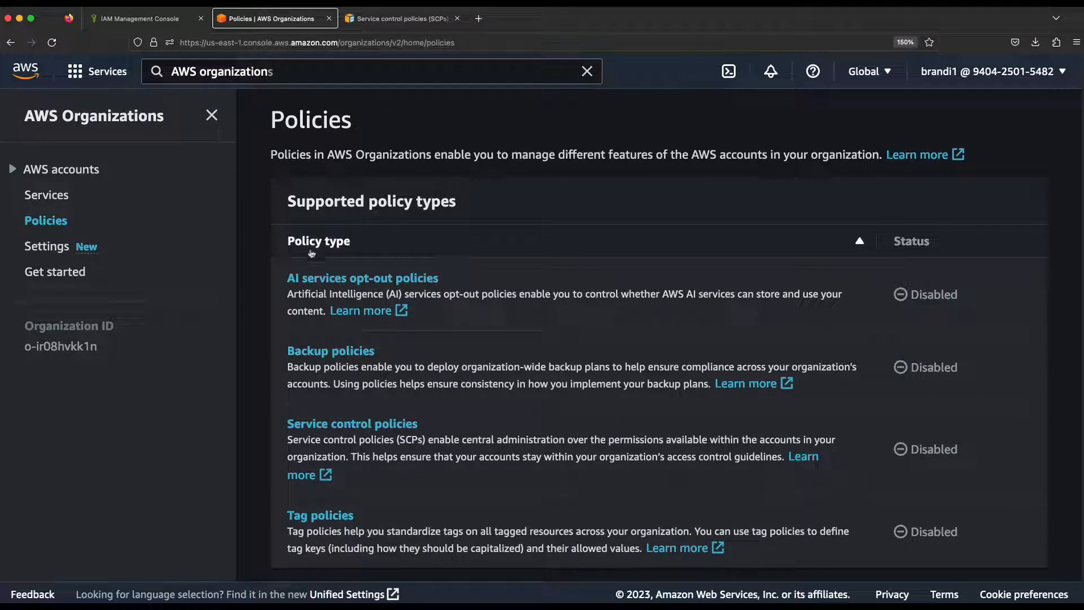
pyautogui.scroll(-1, 487, 361)
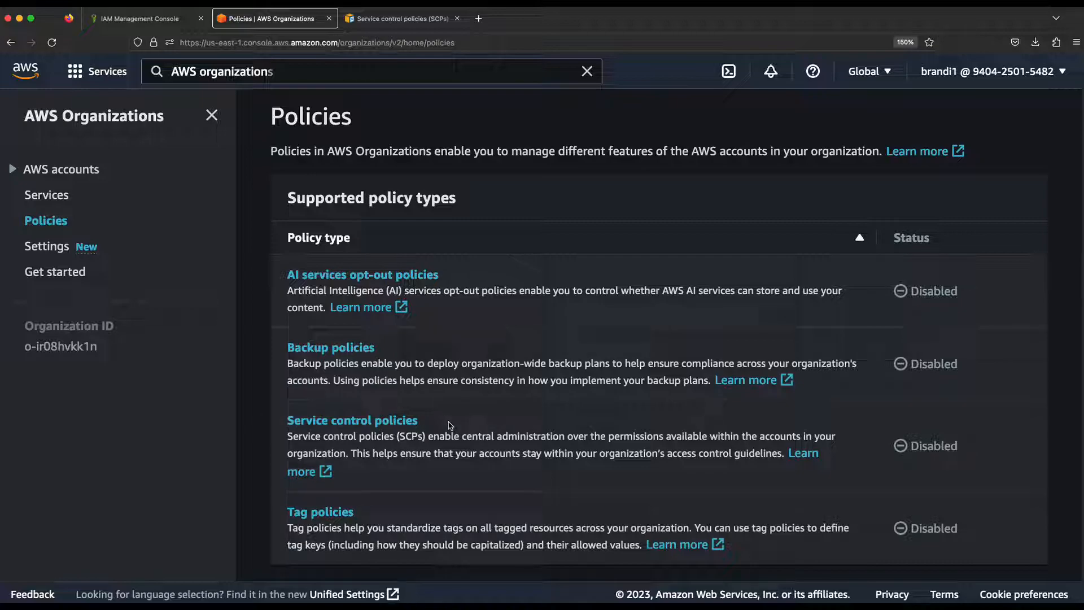
pyautogui.moveTo(451, 424); pyautogui.dragTo(276, 423)
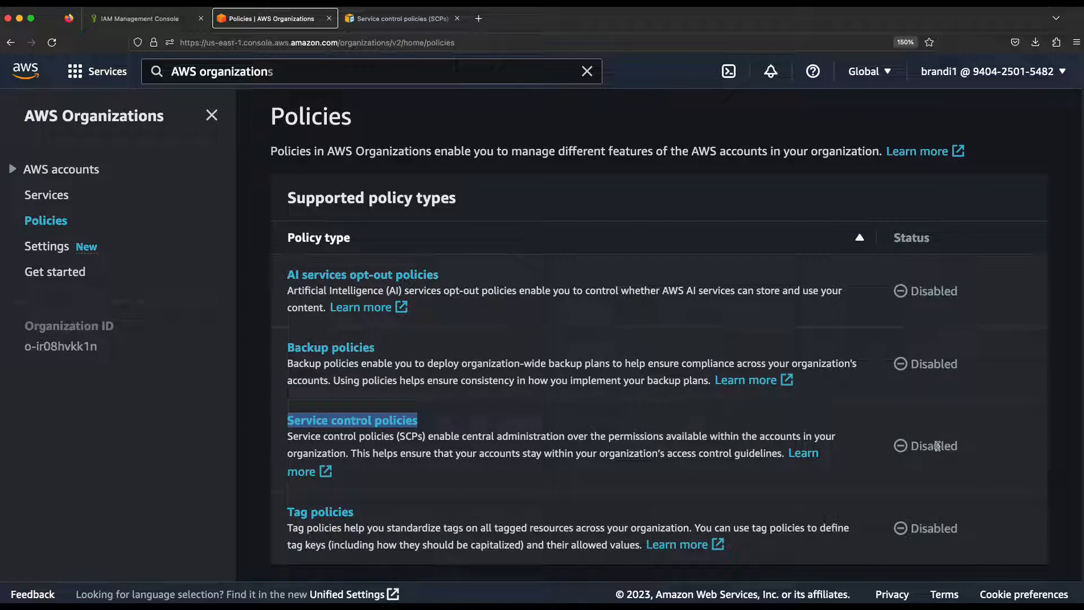
pyautogui.click(378, 444)
pyautogui.click(383, 424)
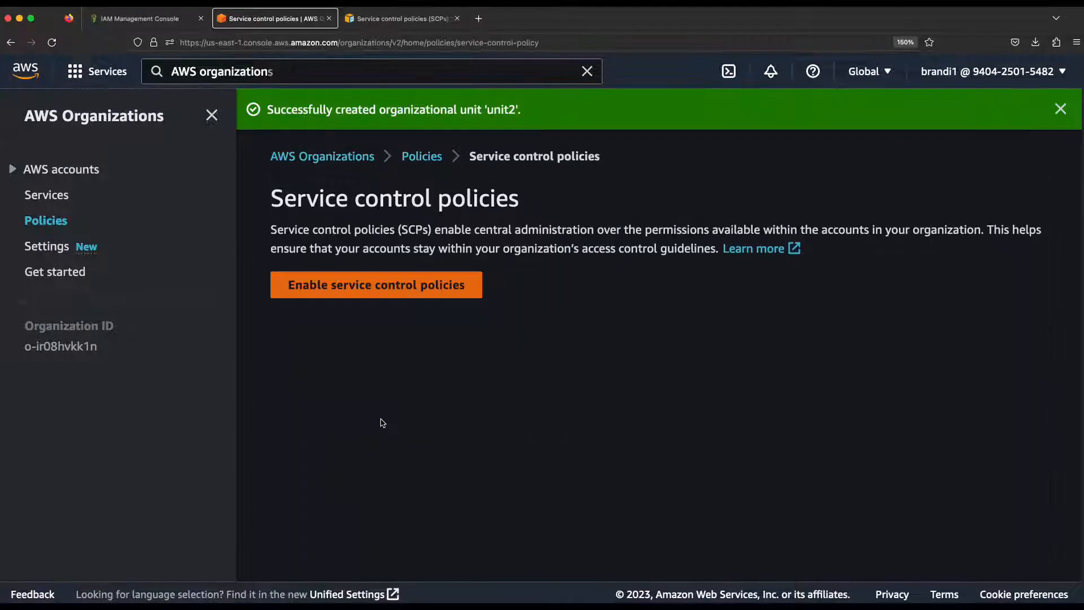
pyautogui.click(336, 290)
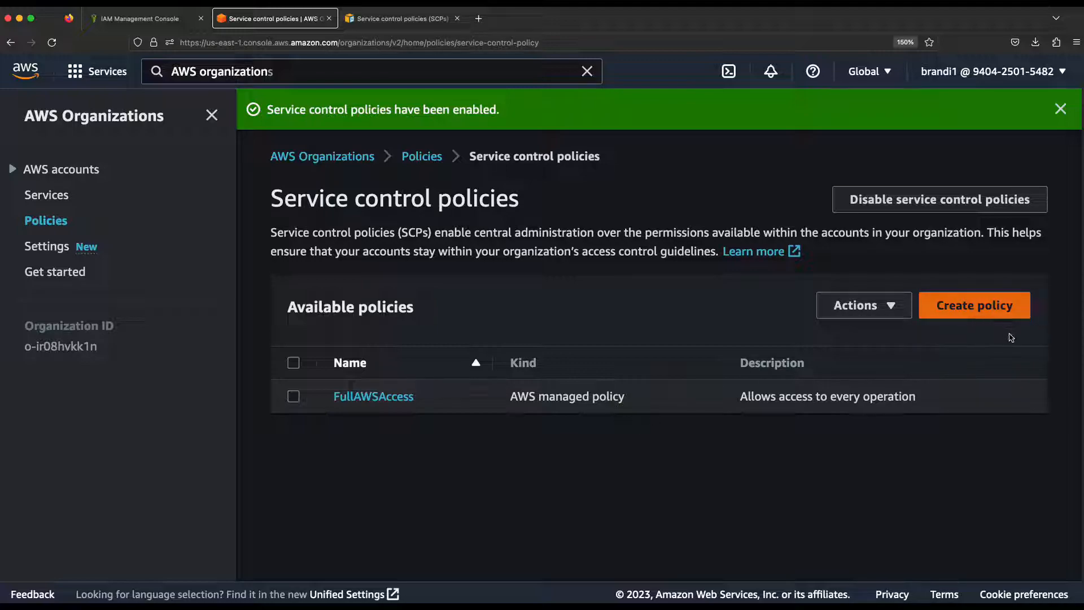
# Start a new service control policy named 'deny-s3-write-access'.
pyautogui.click(989, 312)
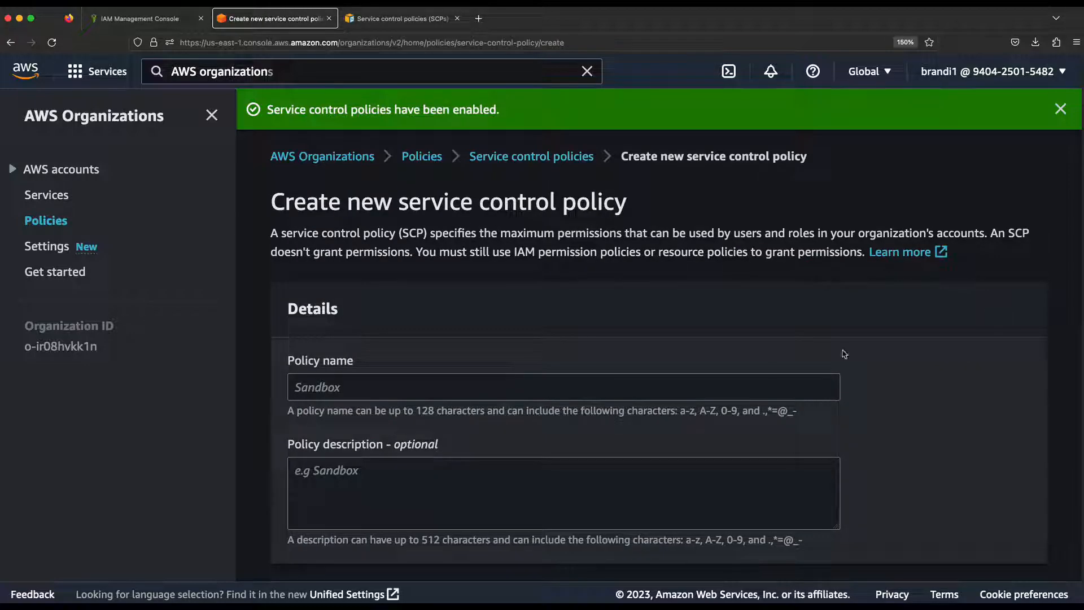
pyautogui.click(338, 387)
pyautogui.write('s3')
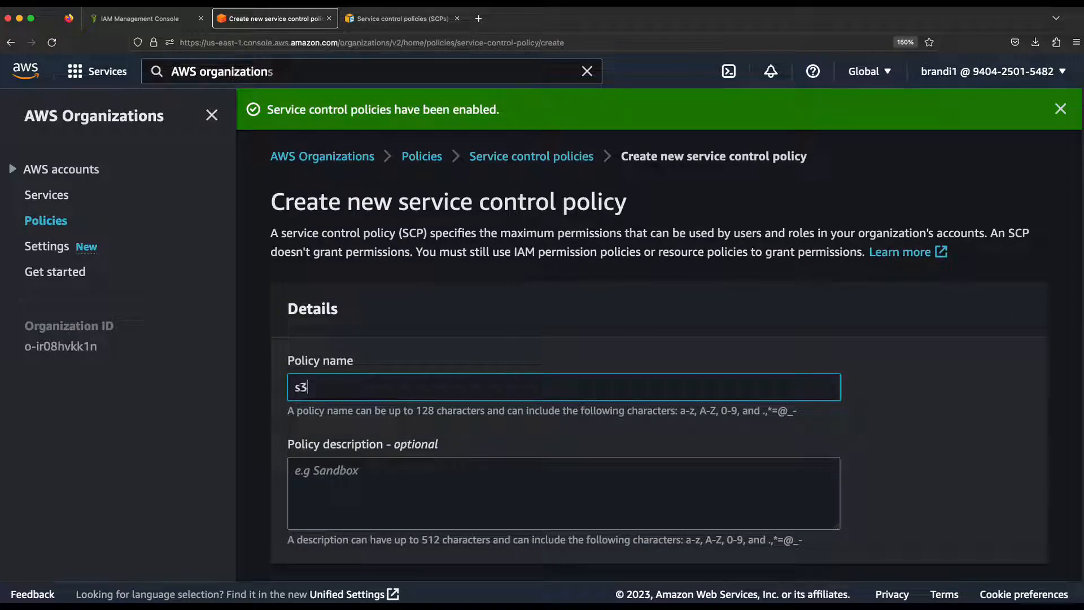
pyautogui.write('-write-access')
pyautogui.click(294, 387)
pyautogui.write('deny-')
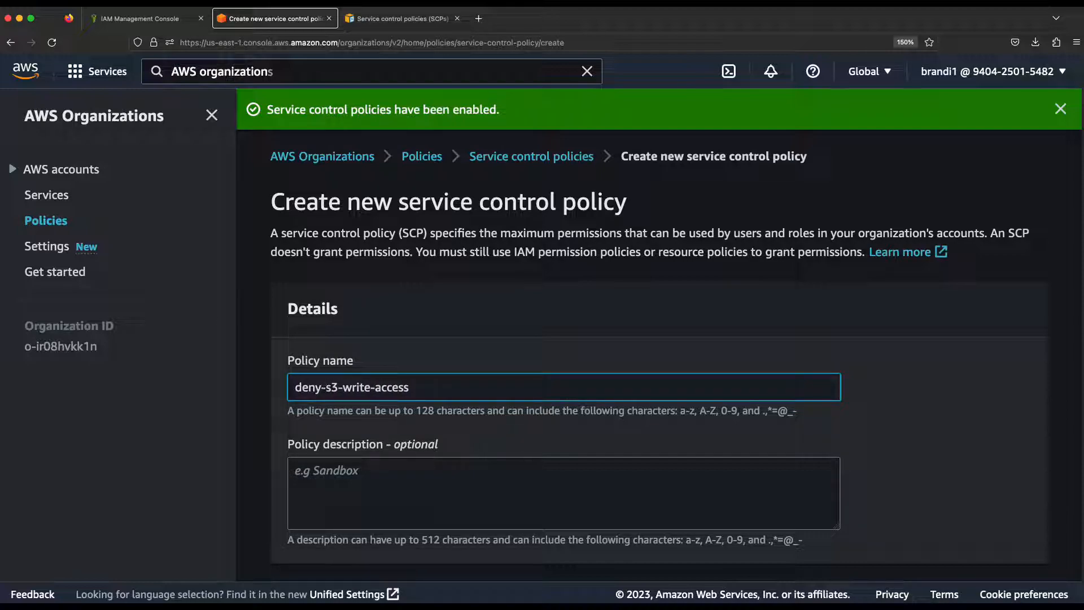
# Confirm that Statement1's effect is set to Deny.
pyautogui.scroll(-5, 361, 446)
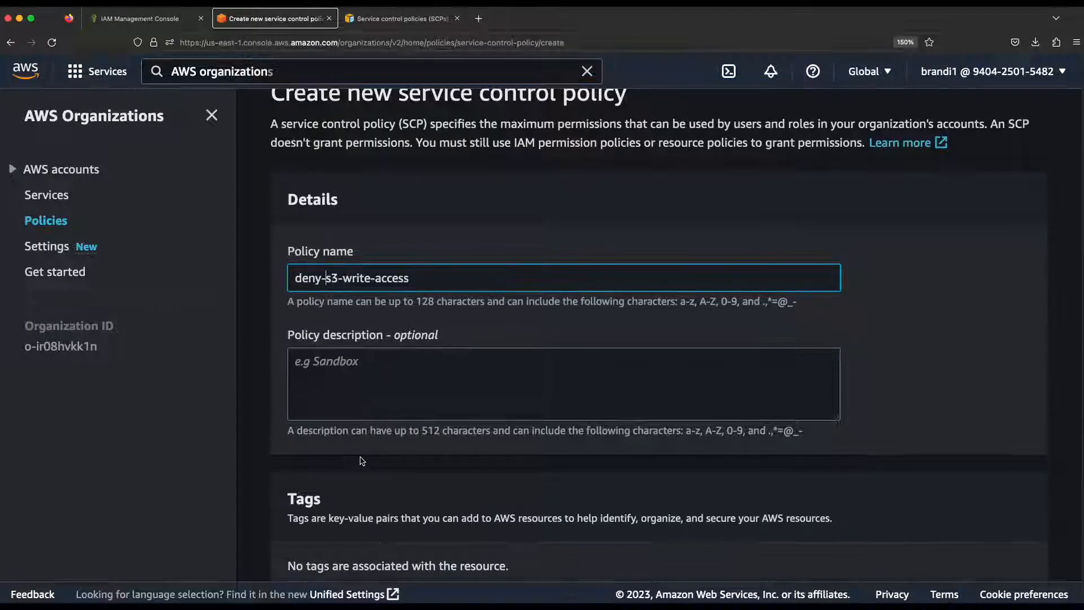
pyautogui.scroll(-7, 355, 455)
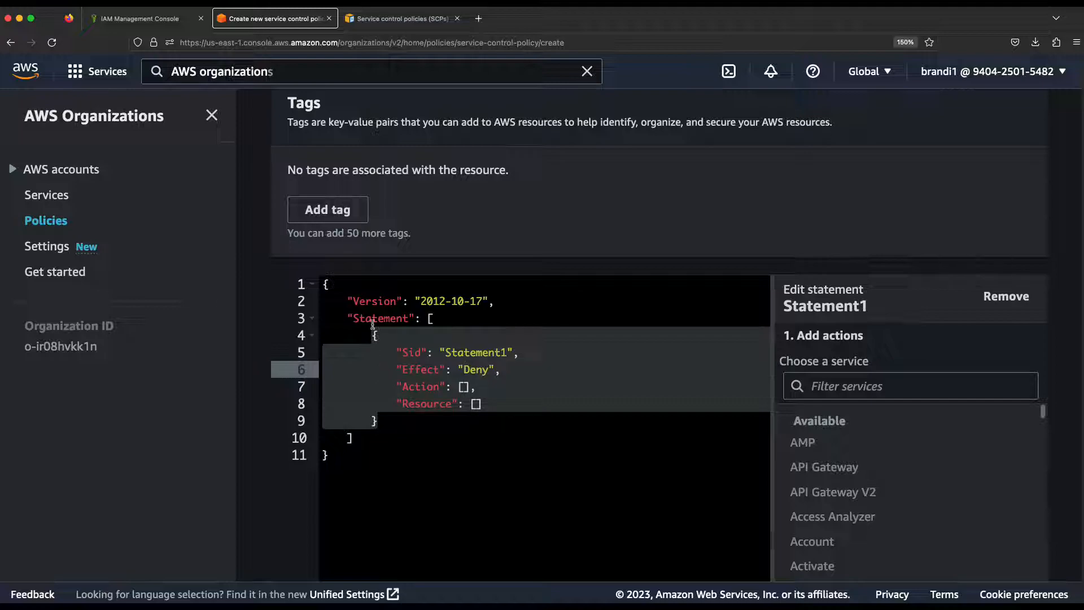
pyautogui.click(421, 352)
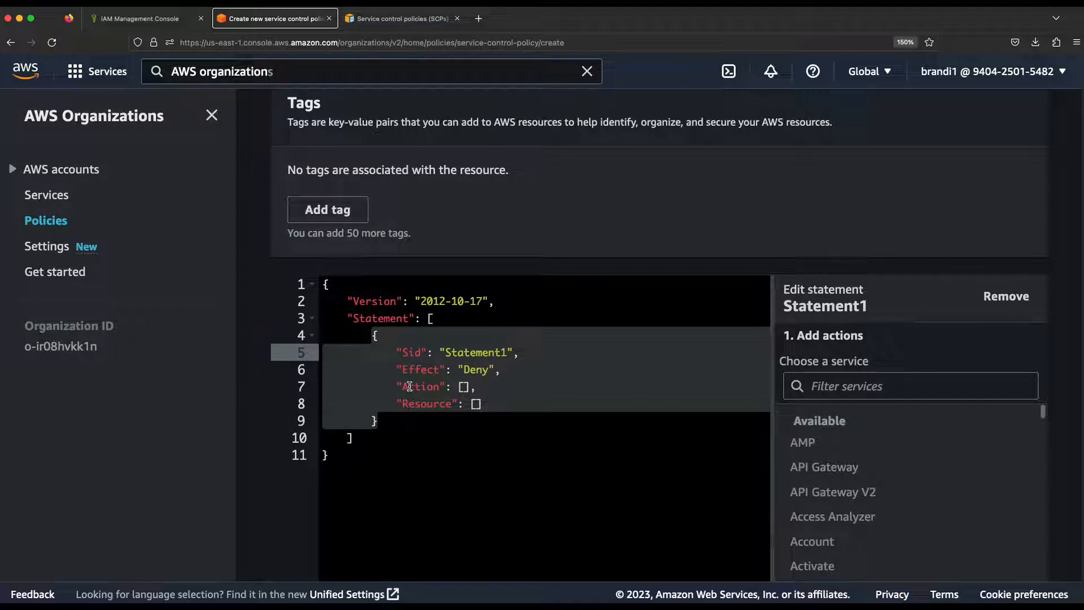
pyautogui.click(427, 372)
pyautogui.click(437, 370)
pyautogui.click(488, 370)
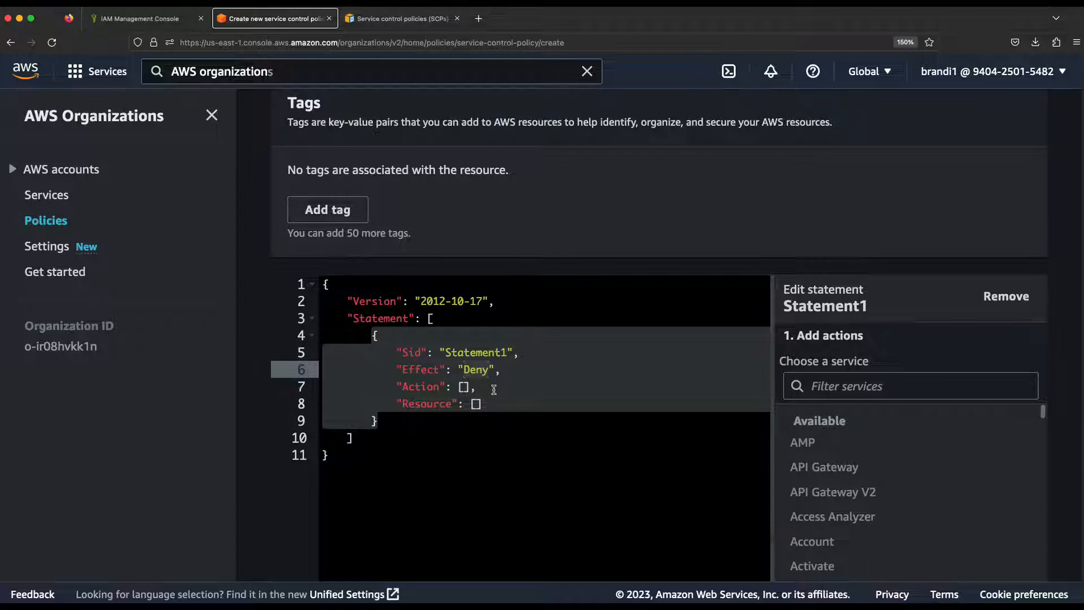
# Filter services for S3 and include All actions (s3:*) in the statement.
pyautogui.scroll(-2, 492, 388)
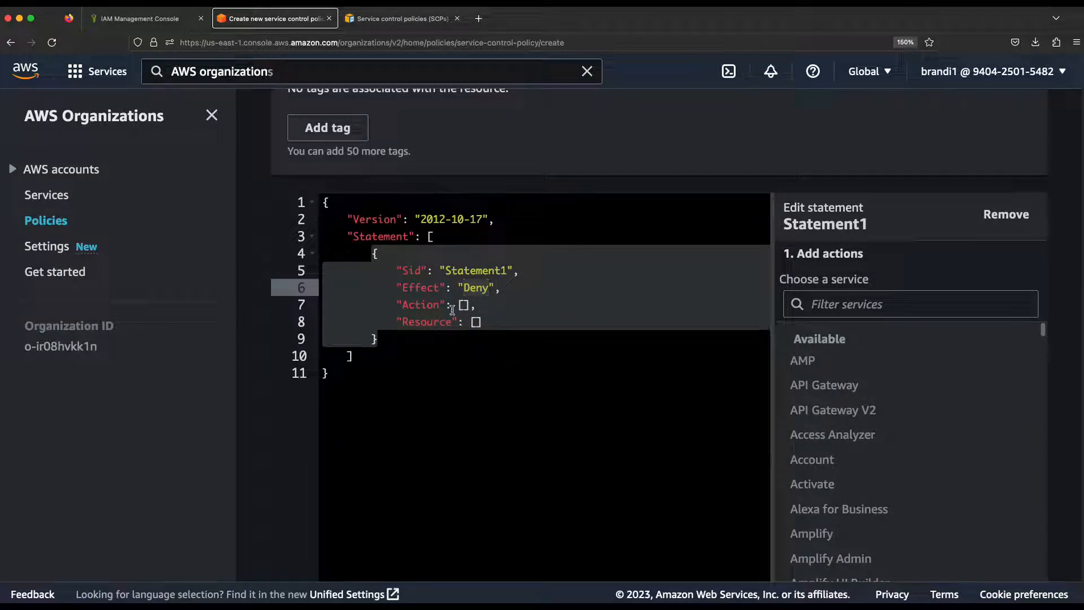
pyautogui.scroll(-2, 923, 357)
pyautogui.scroll(2, 881, 370)
pyautogui.click(834, 304)
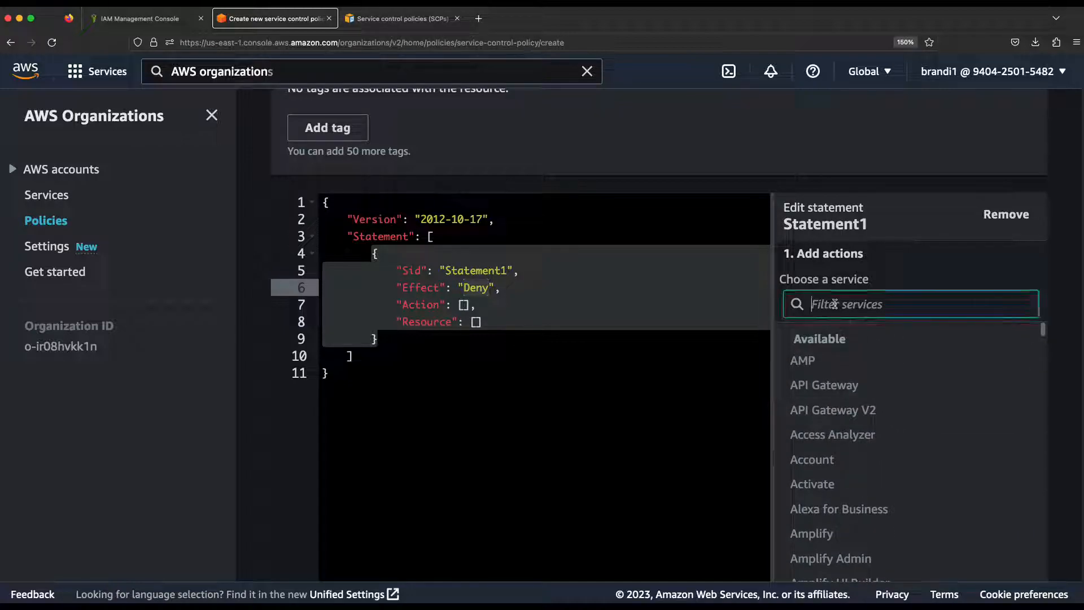
pyautogui.write('s3')
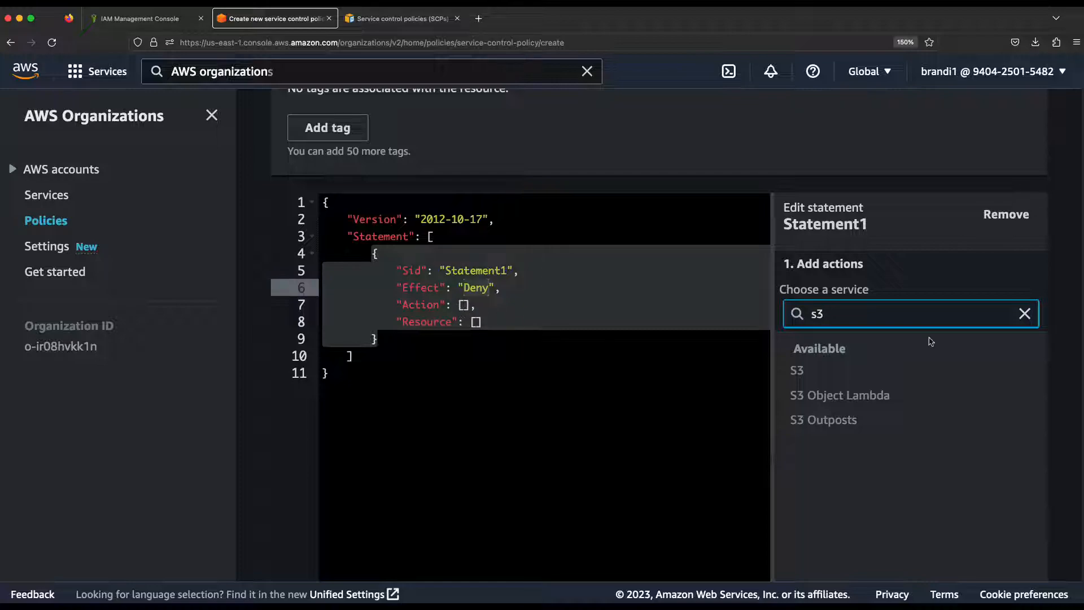
pyautogui.click(806, 373)
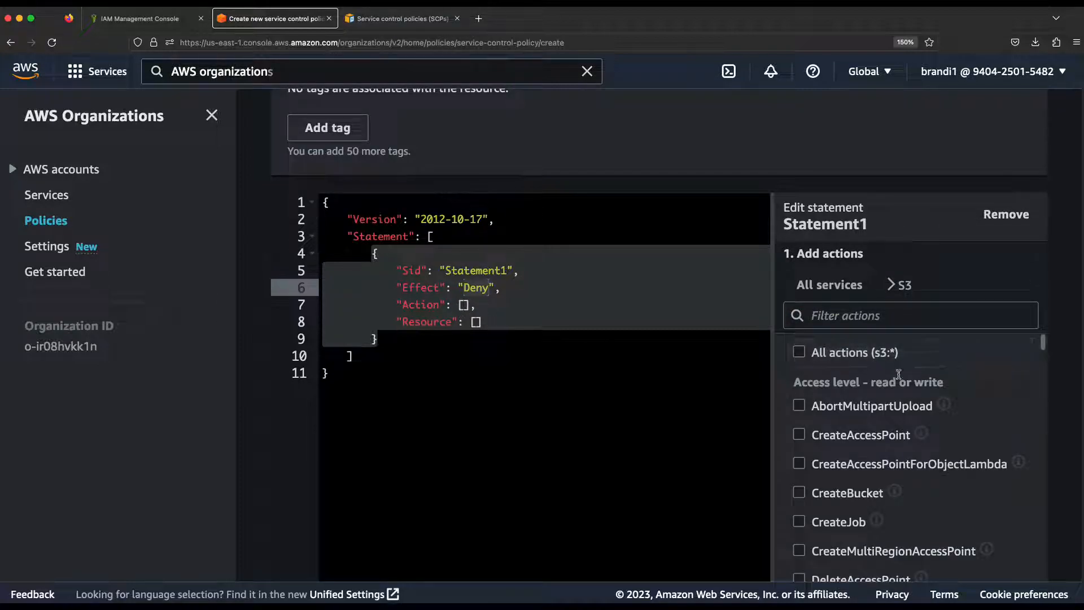
pyautogui.scroll(-2, 801, 366)
pyautogui.scroll(1, 824, 361)
pyautogui.scroll(1, 818, 359)
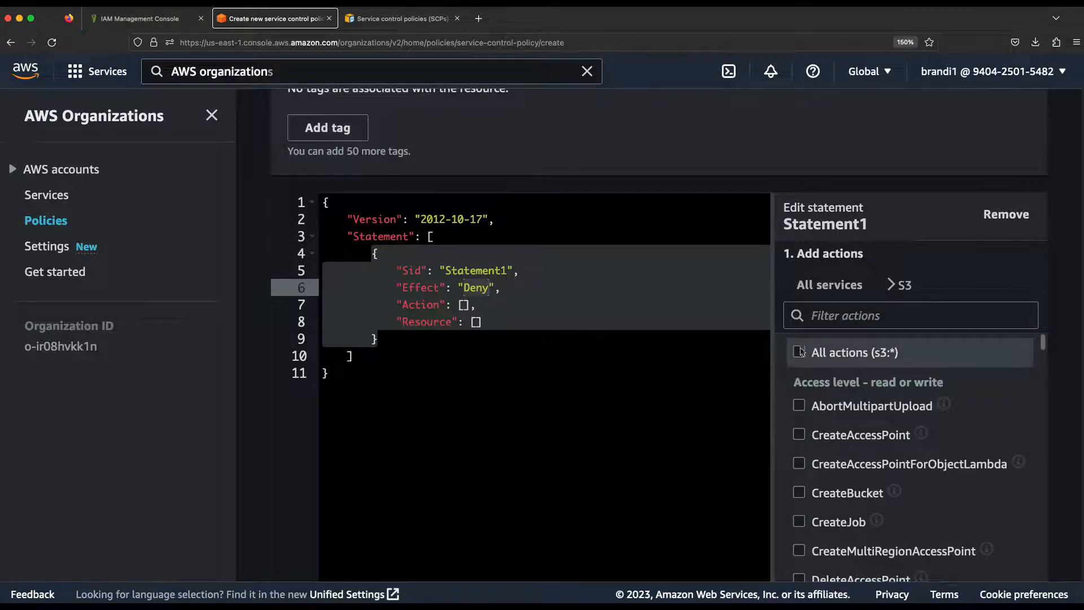
pyautogui.click(799, 353)
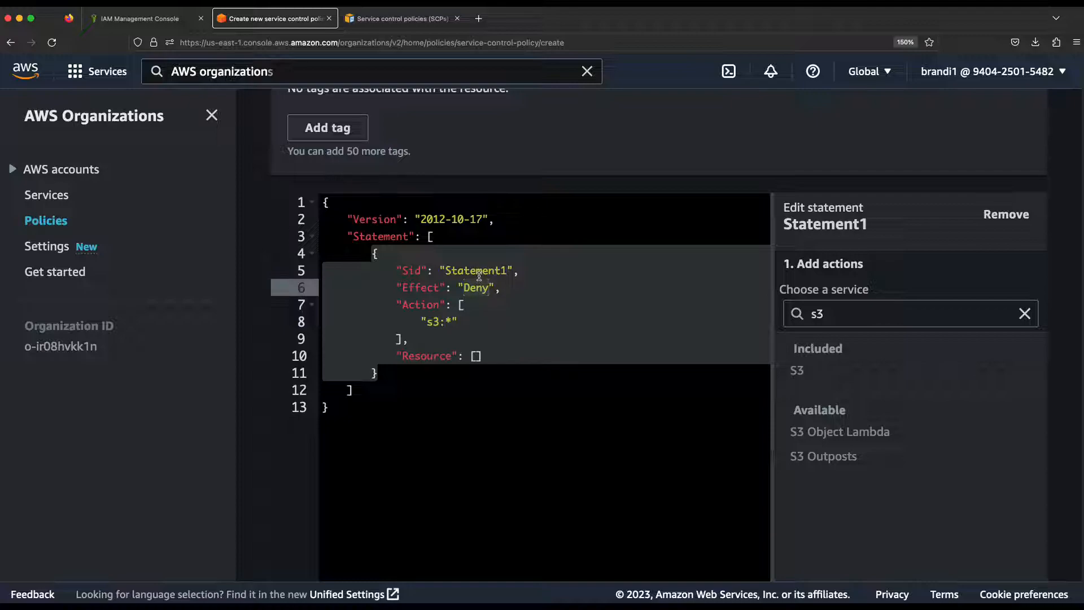
pyautogui.scroll(-1, 907, 383)
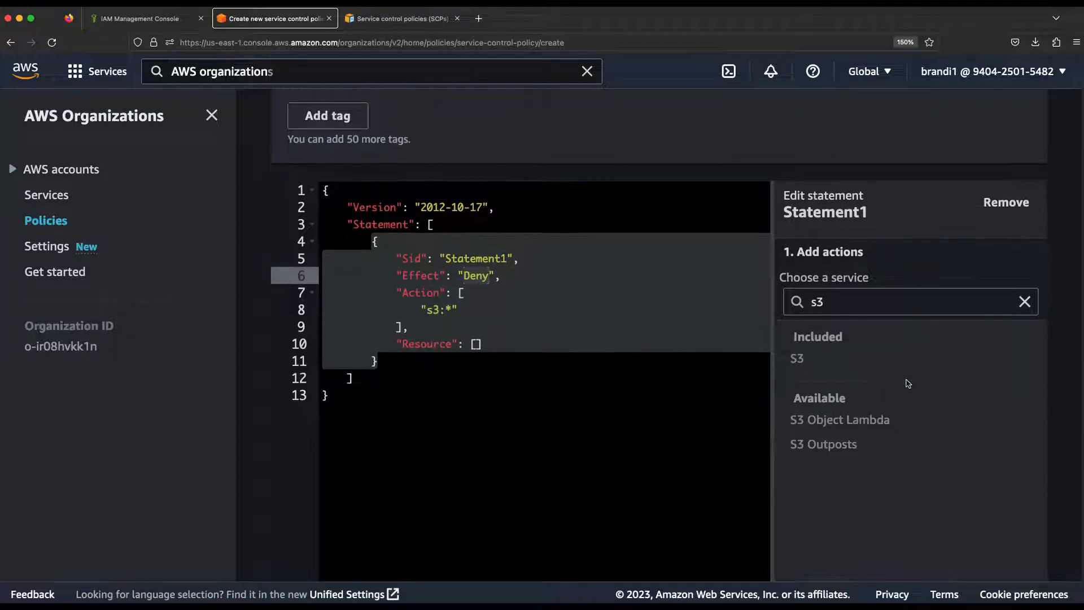
pyautogui.scroll(-2, 818, 370)
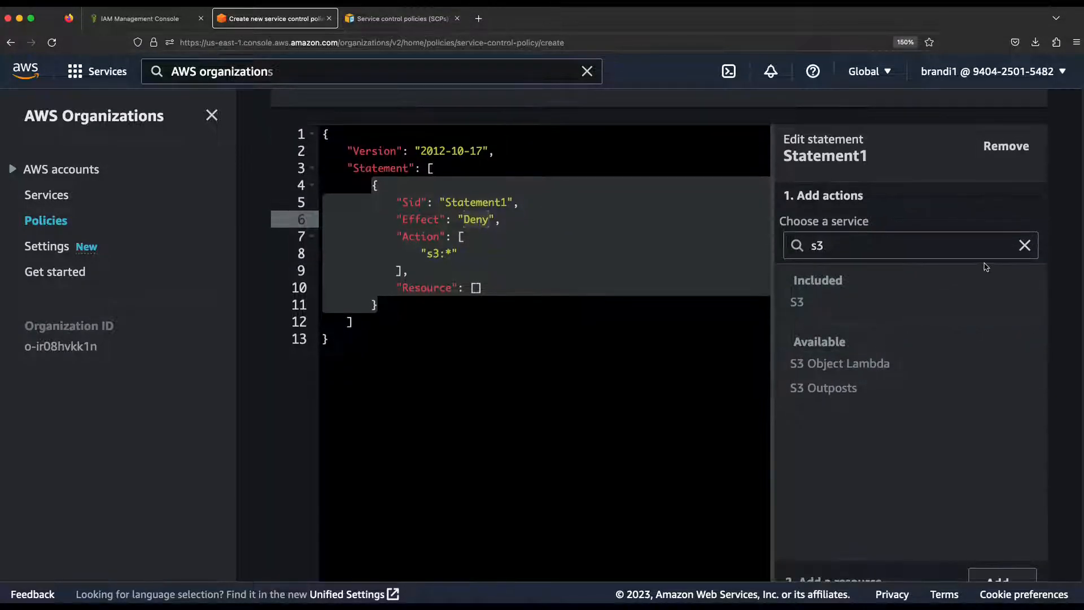
pyautogui.scroll(-1, 880, 282)
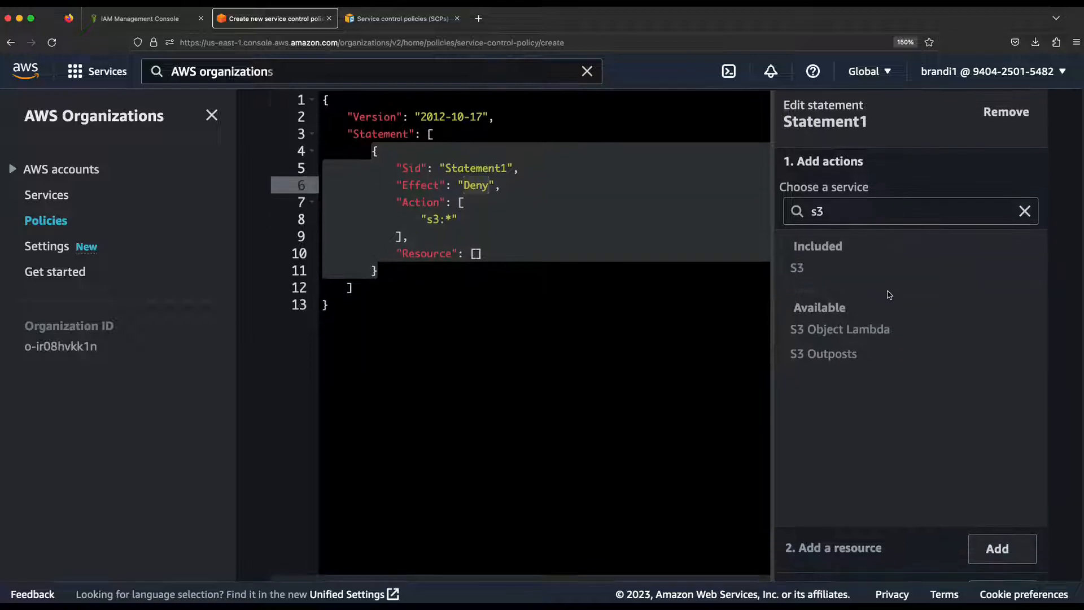
pyautogui.scroll(-3, 881, 316)
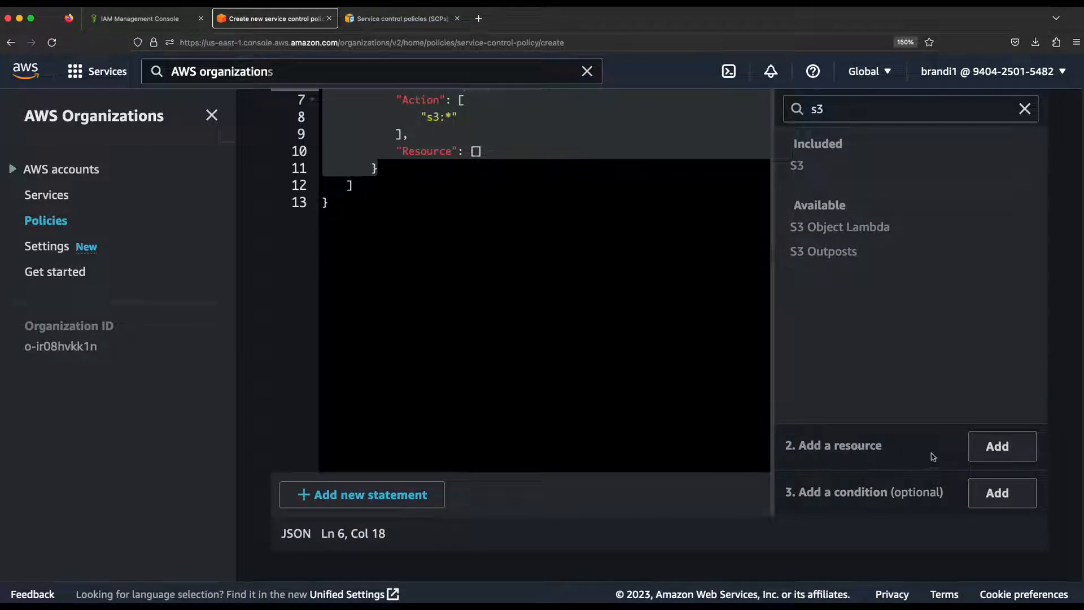
# Add an all-resources (*) entry to the statement's resources.
pyautogui.click(999, 447)
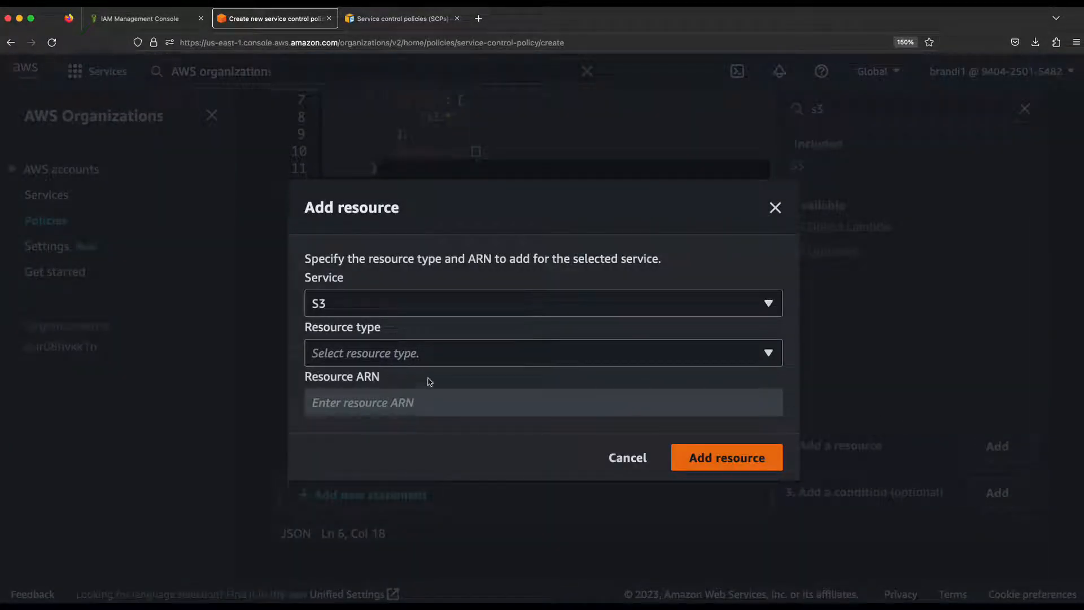
pyautogui.click(427, 354)
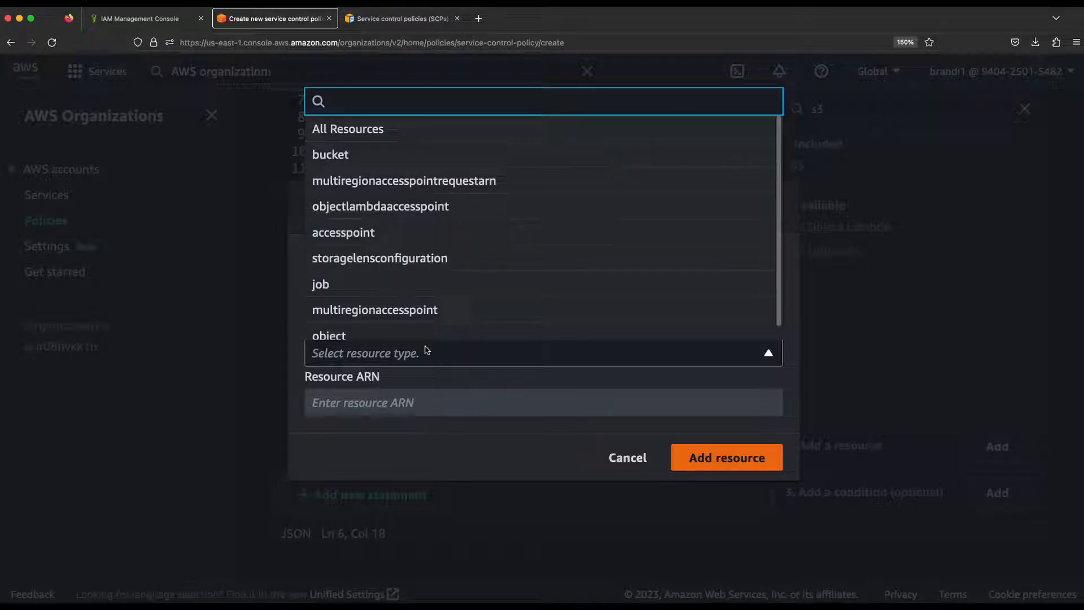
pyautogui.click(353, 133)
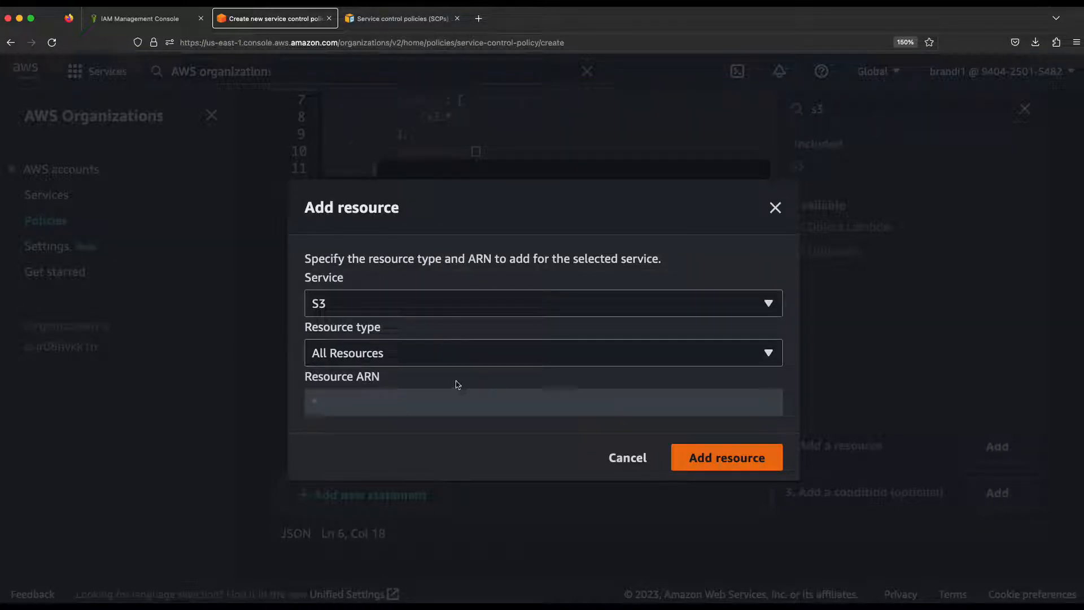
pyautogui.click(719, 464)
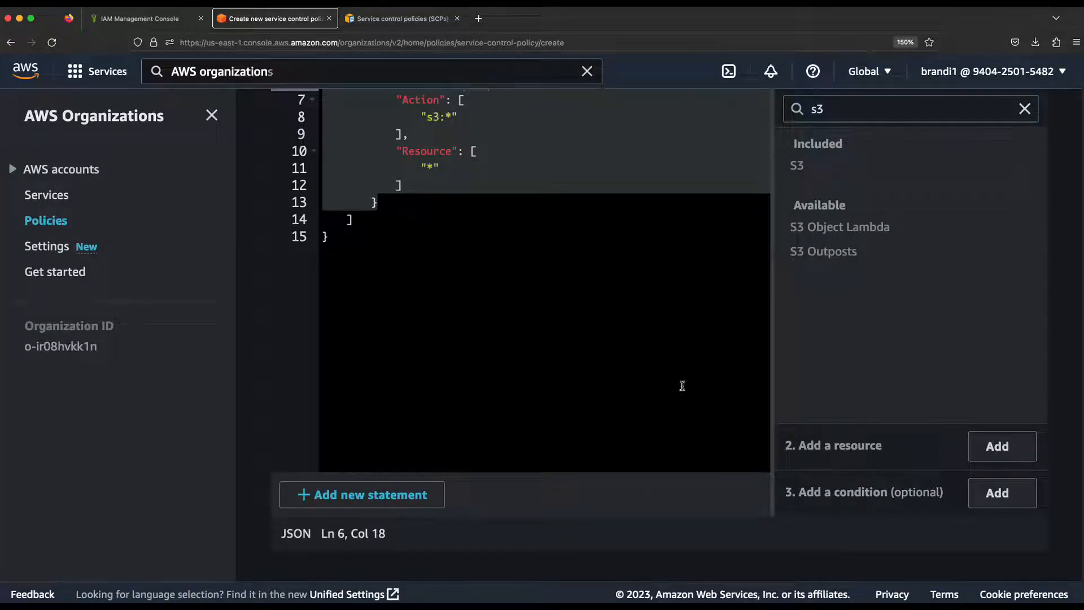
# Create the deny-s3-write-access policy, then go to the AWS accounts page.
pyautogui.scroll(2, 631, 356)
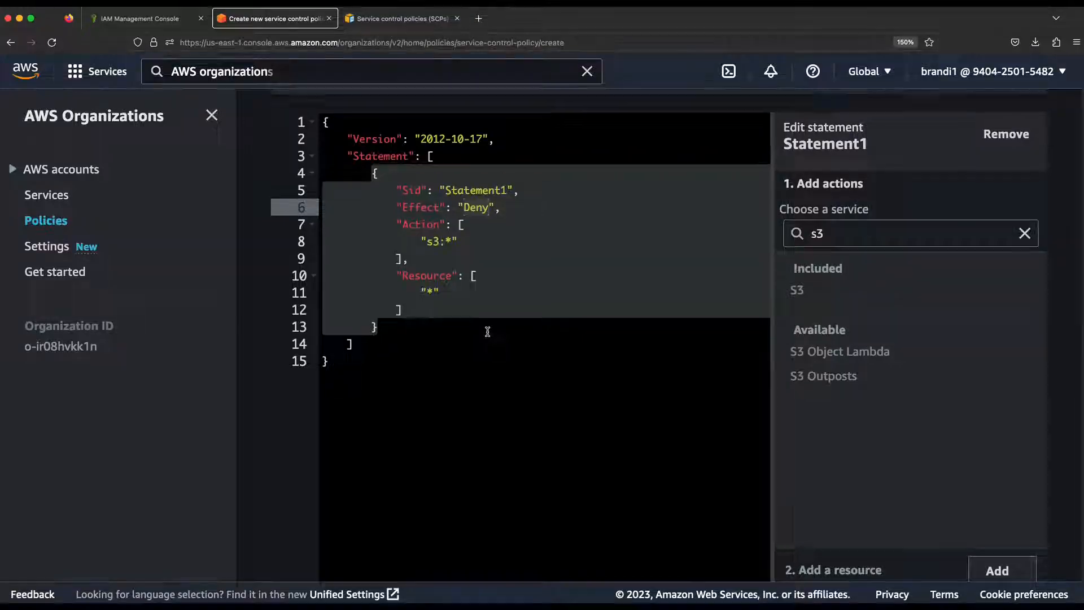
pyautogui.scroll(5, 486, 331)
pyautogui.scroll(-10, 486, 334)
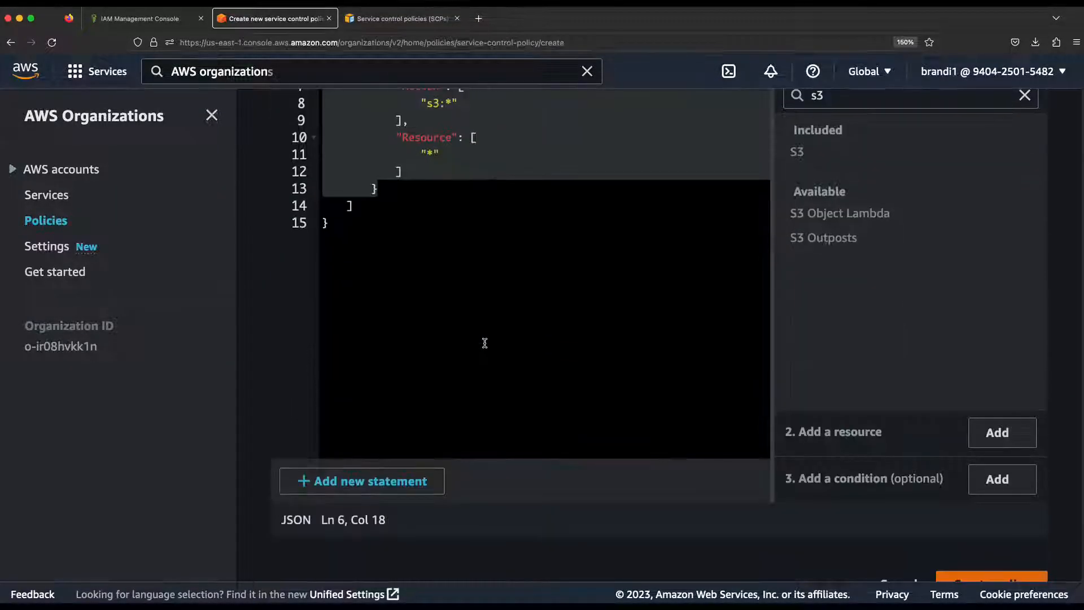
pyautogui.scroll(14, 489, 336)
pyautogui.scroll(12, 489, 336)
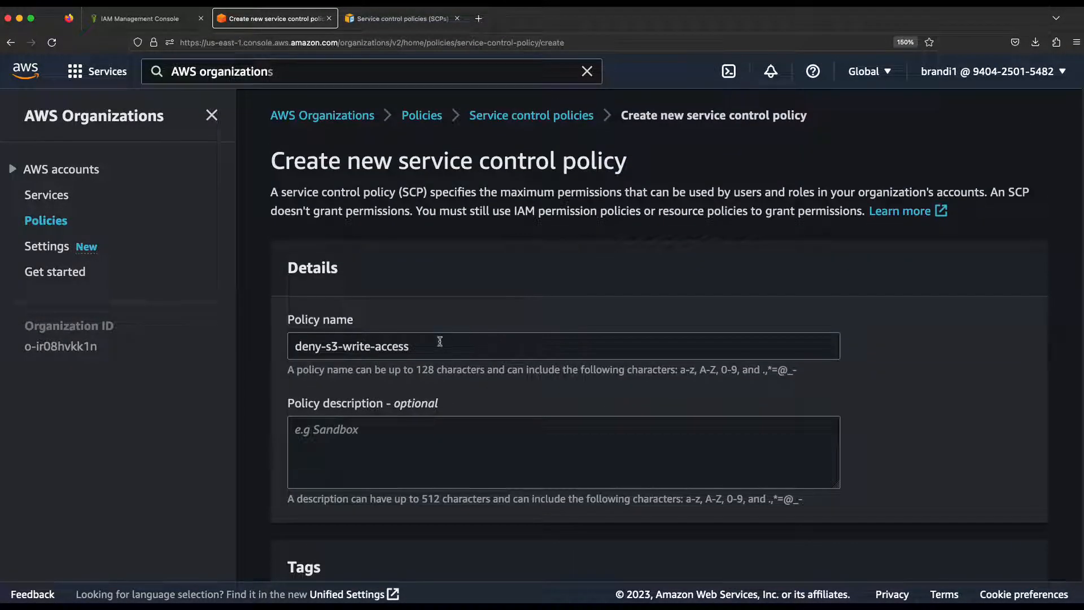
pyautogui.scroll(-5, 438, 343)
pyautogui.scroll(-15, 687, 412)
pyautogui.scroll(-7, 963, 508)
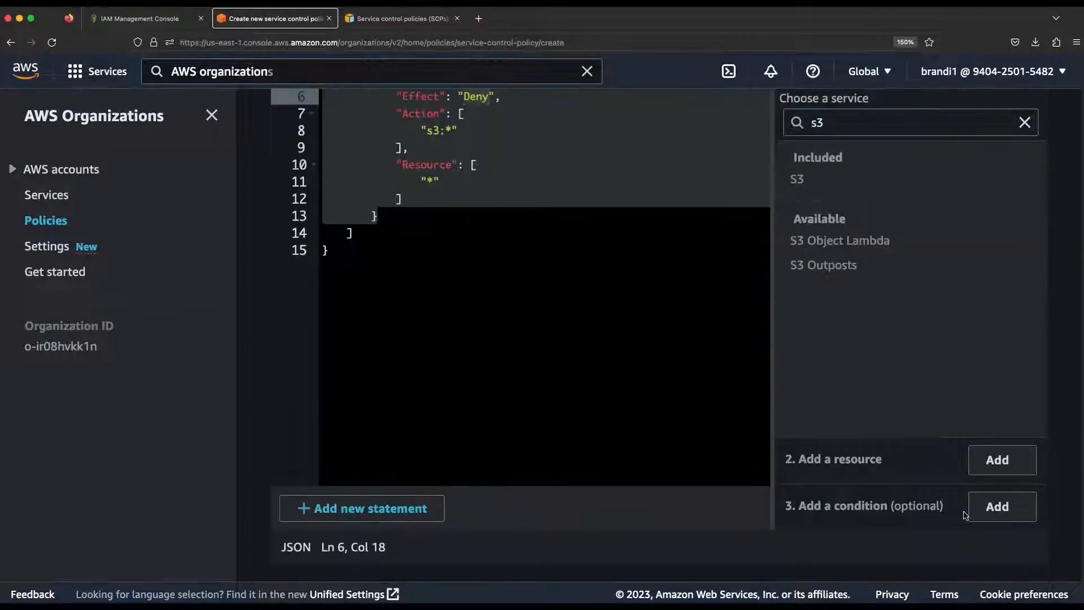
pyautogui.click(993, 552)
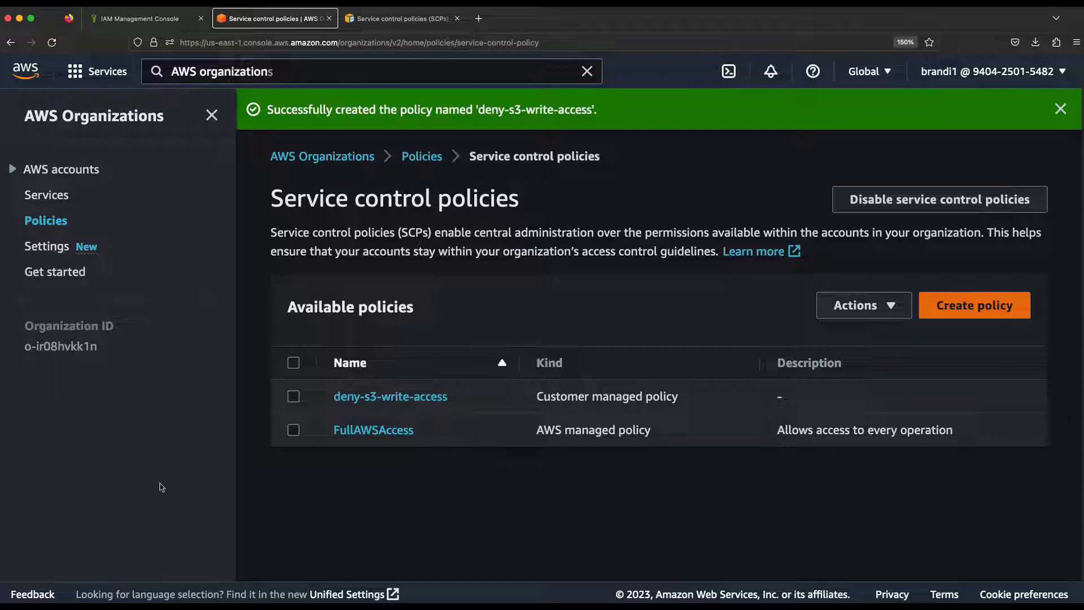
pyautogui.click(86, 173)
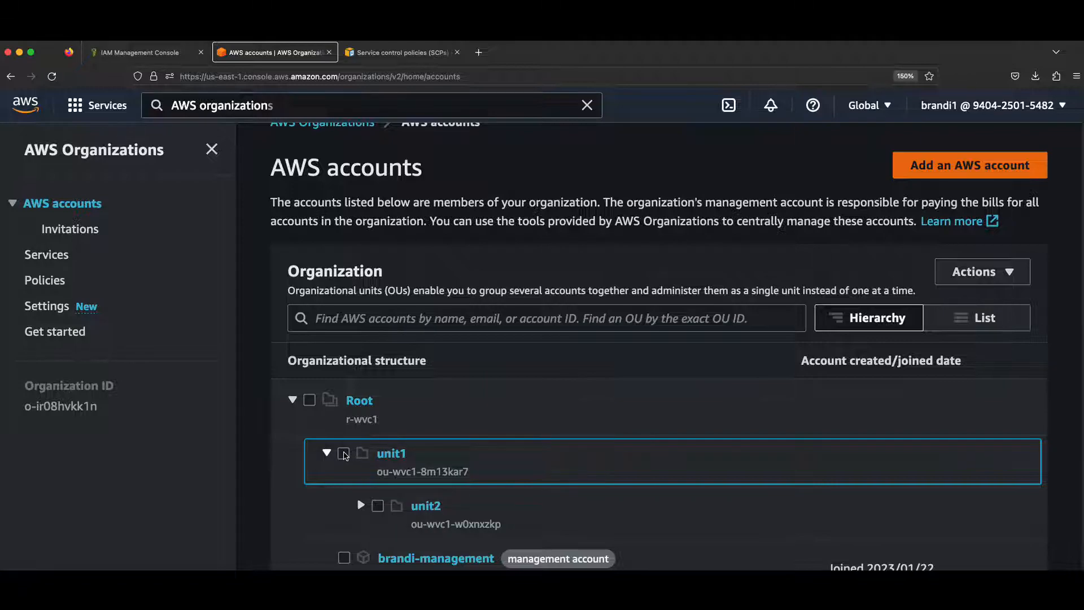
# Select unit1 in the organization tree and open its details page.
pyautogui.click(377, 506)
pyautogui.click(345, 454)
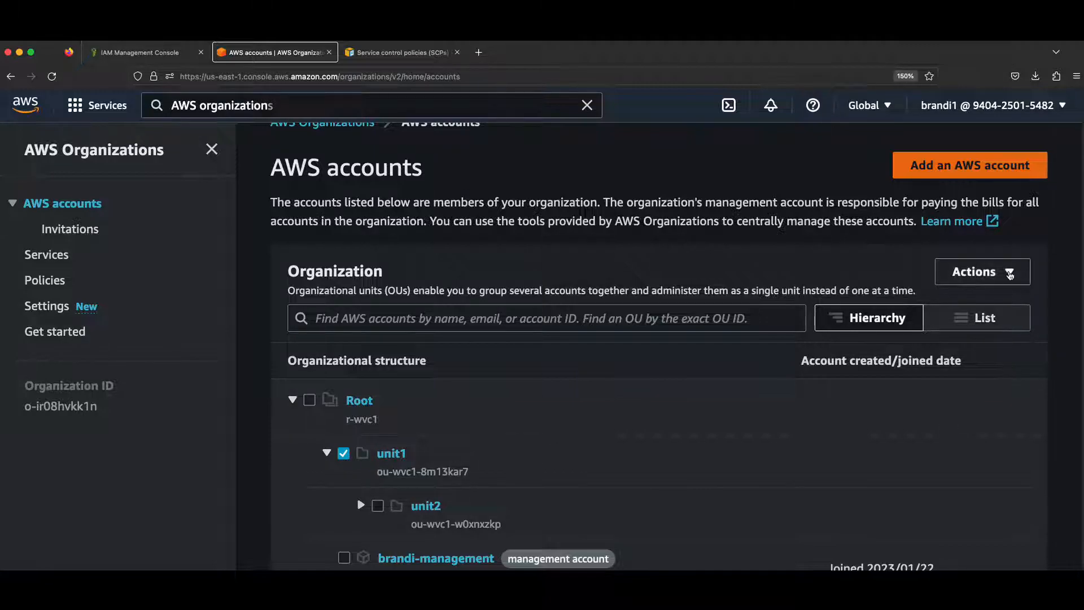
pyautogui.click(1009, 273)
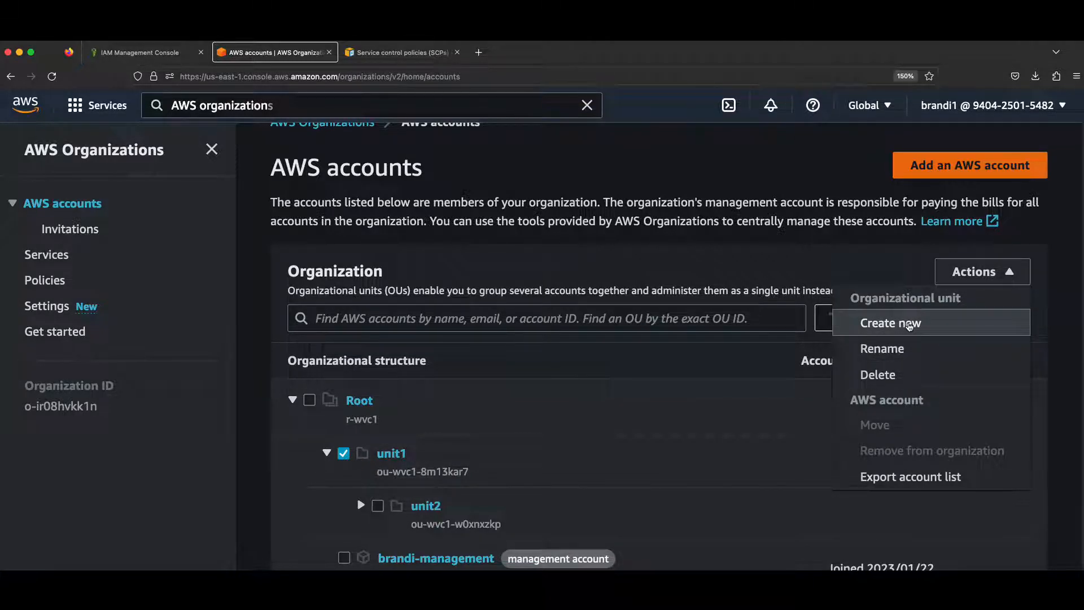
pyautogui.click(391, 454)
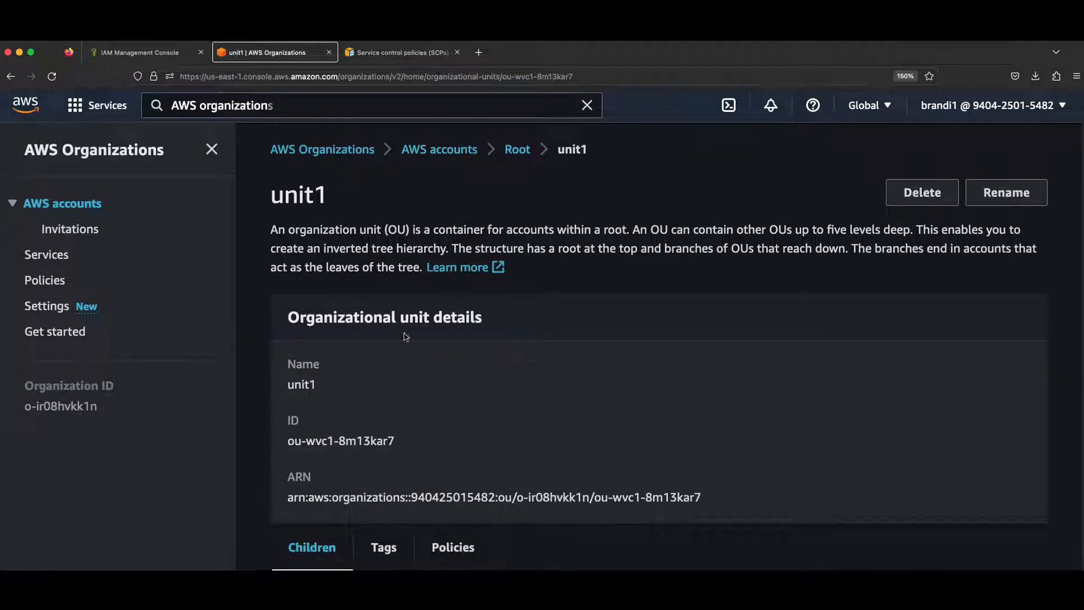
# Expand unit2 and view unit1's applied policies: FullAWSAccess direct and inherited from Root.
pyautogui.scroll(-1, 505, 379)
pyautogui.scroll(-4, 480, 382)
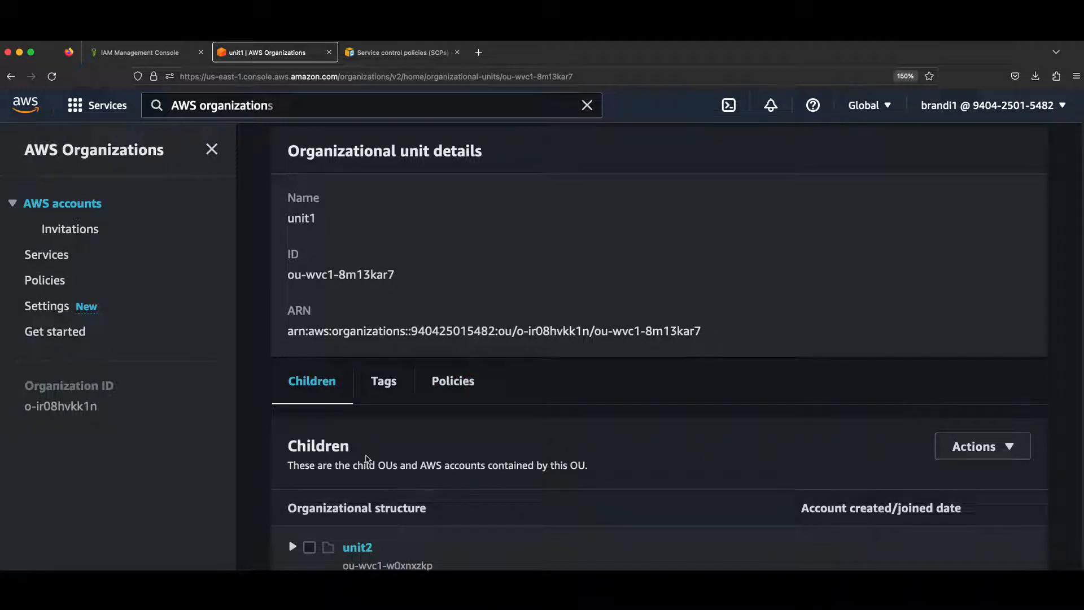
pyautogui.click(292, 548)
pyautogui.scroll(-1, 293, 542)
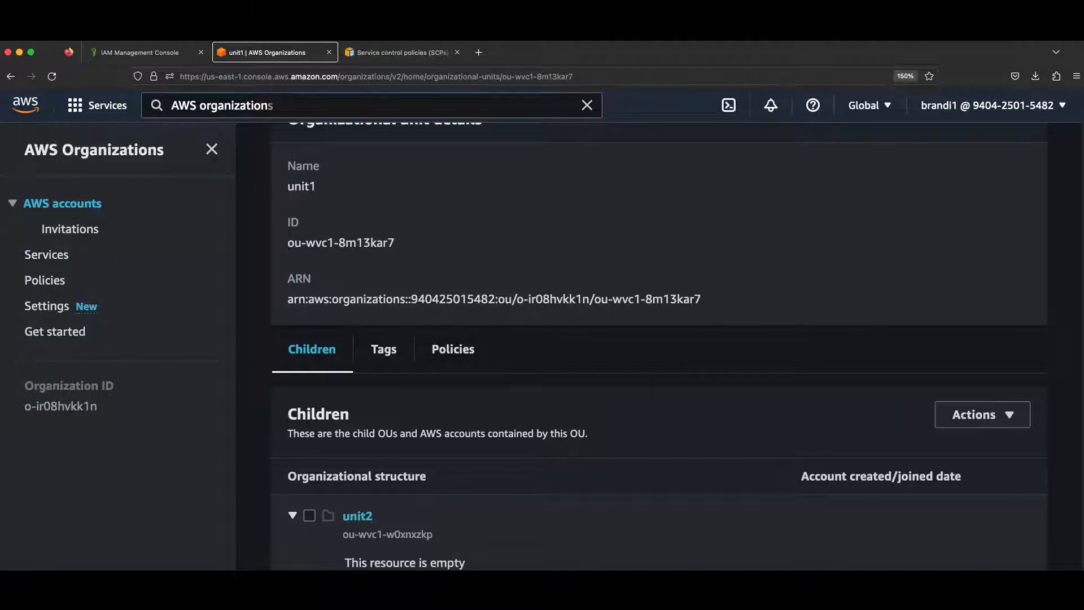
pyautogui.click(457, 351)
pyautogui.scroll(-2, 629, 442)
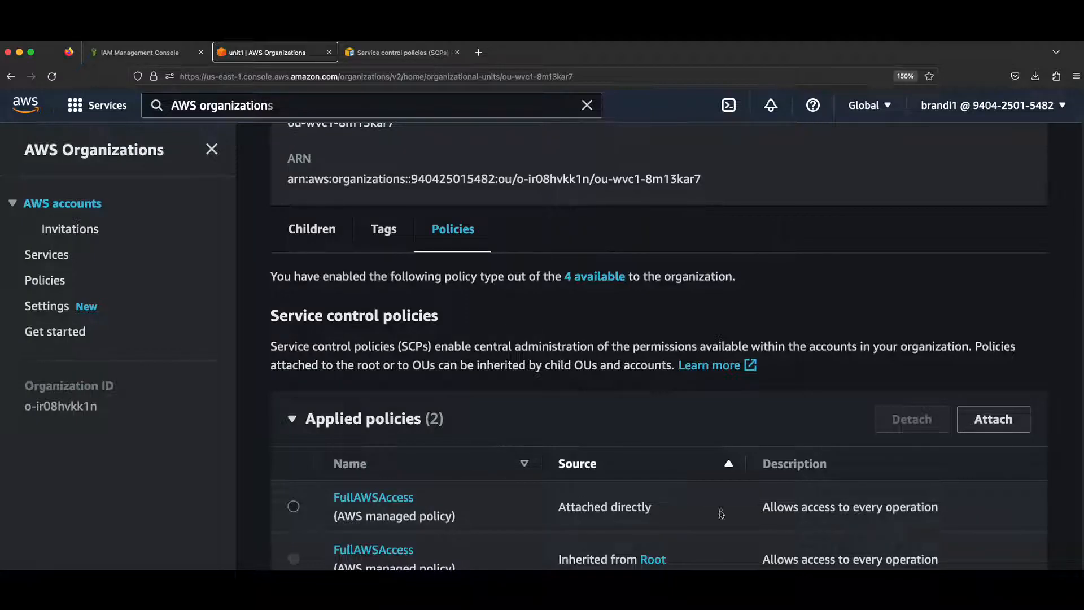
# Attach deny-s3-write-access to unit1.
pyautogui.click(1003, 425)
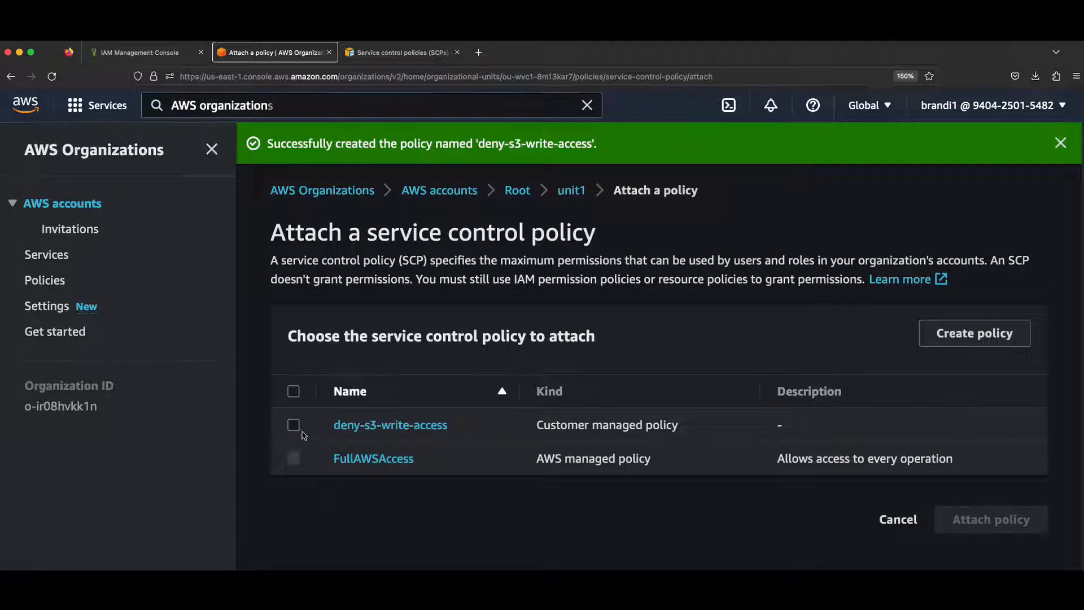
pyautogui.click(293, 425)
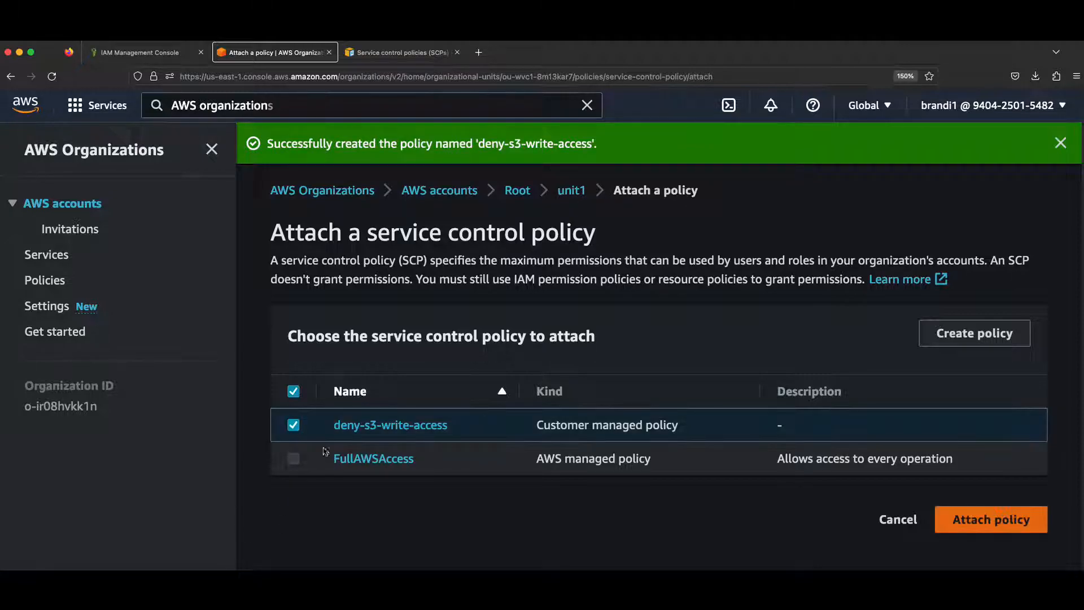
pyautogui.click(1004, 525)
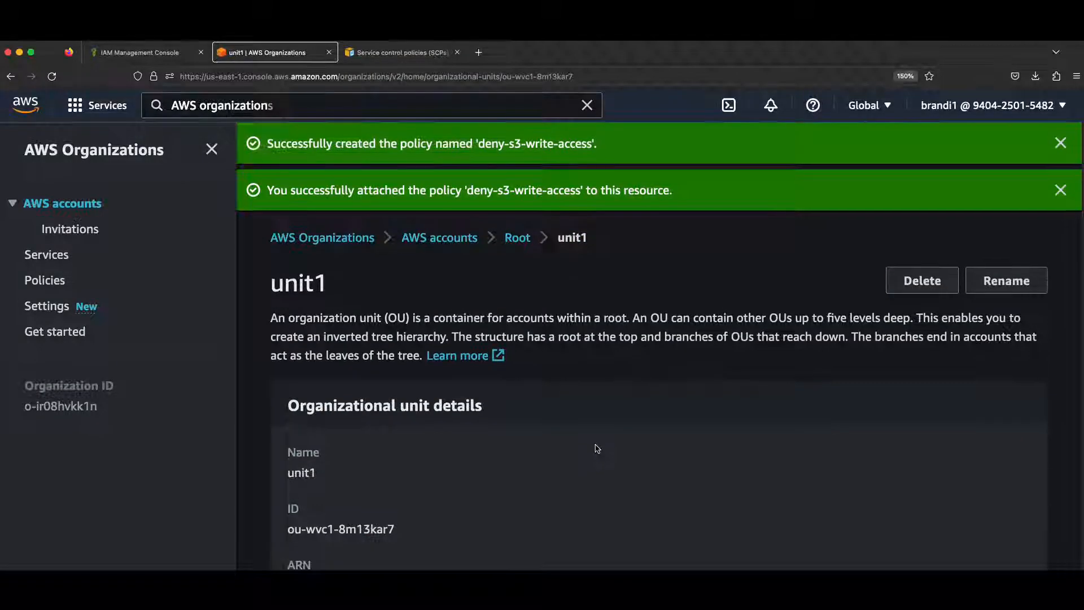
# Review unit1's Policies tab, now listing three applied policies including deny-s3-write-access.
pyautogui.scroll(-5, 597, 457)
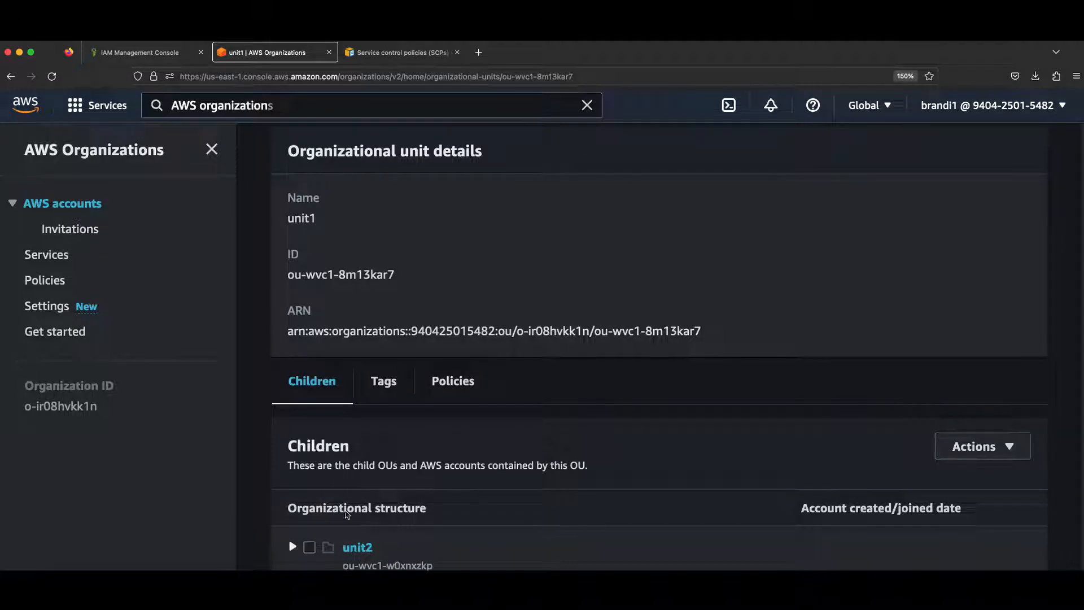
pyautogui.click(453, 381)
pyautogui.scroll(3, 624, 416)
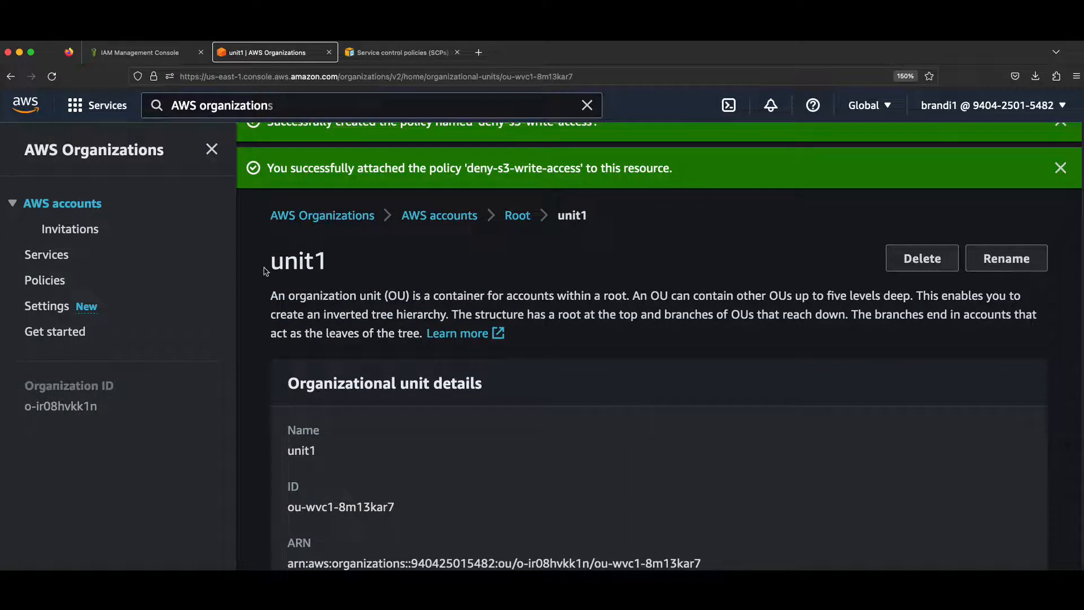
pyautogui.scroll(-3, 421, 364)
pyautogui.scroll(-3, 420, 364)
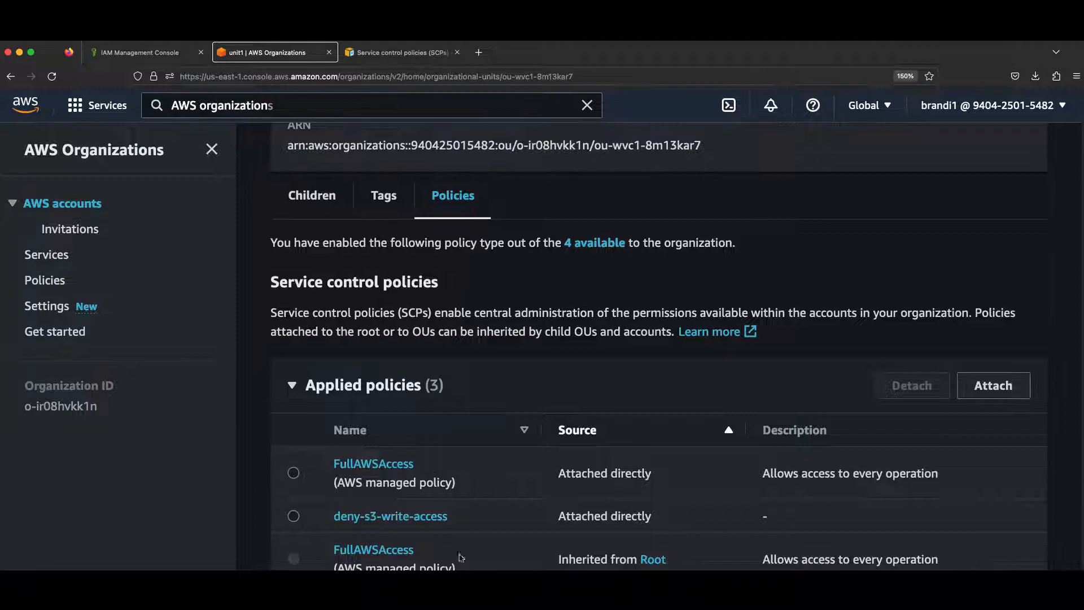
pyautogui.scroll(4, 457, 350)
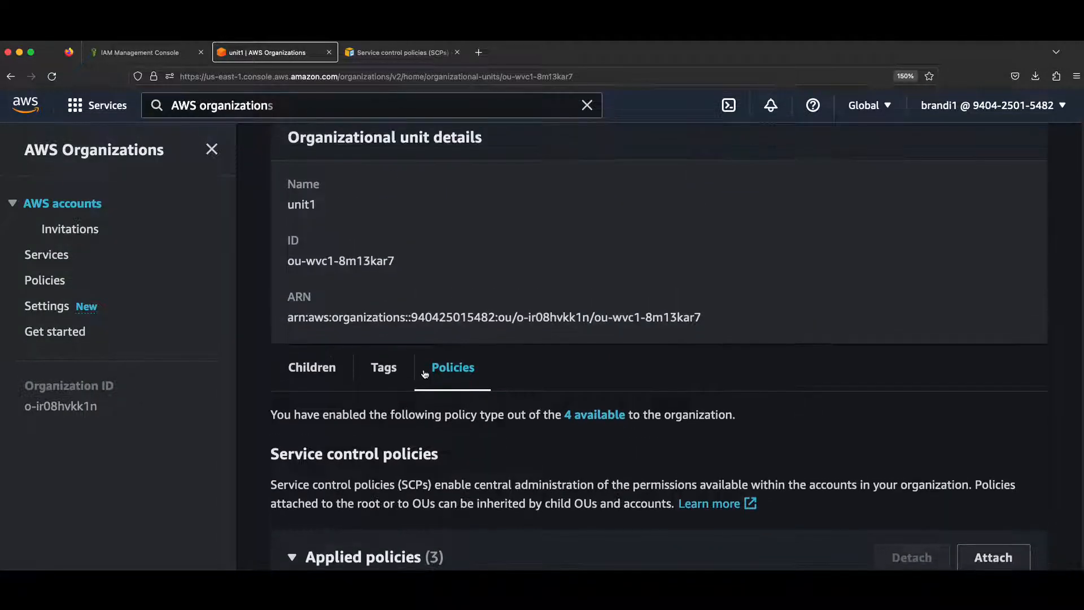
pyautogui.scroll(4, 423, 374)
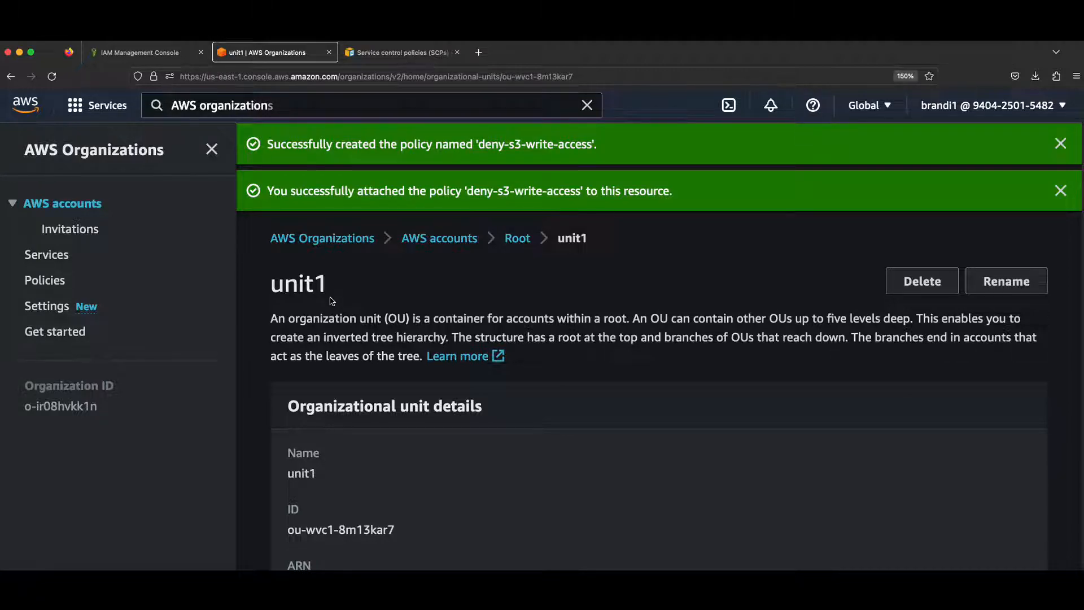
pyautogui.scroll(-1, 381, 330)
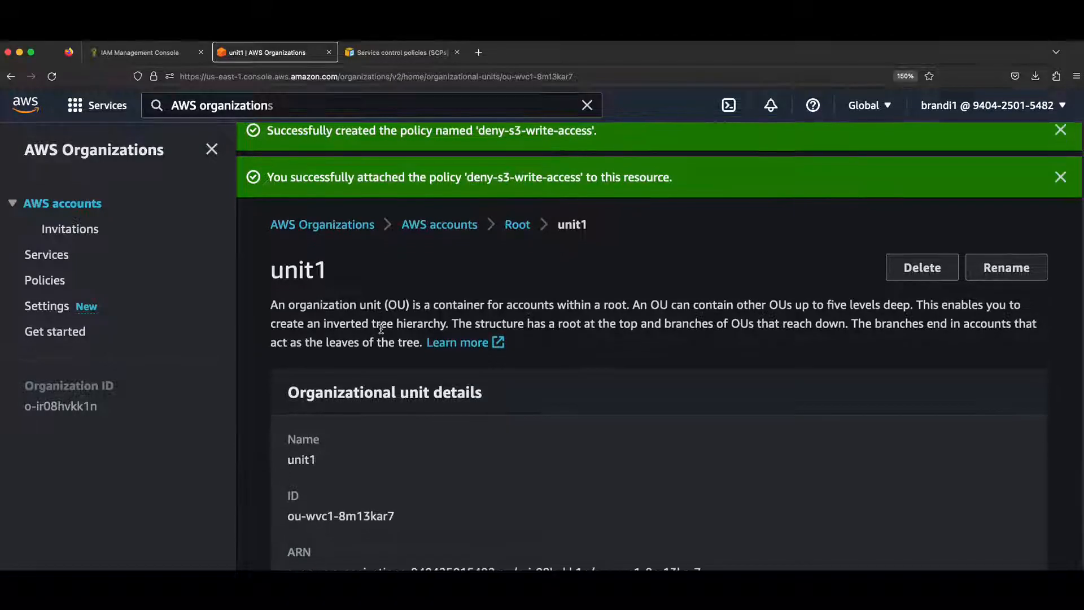
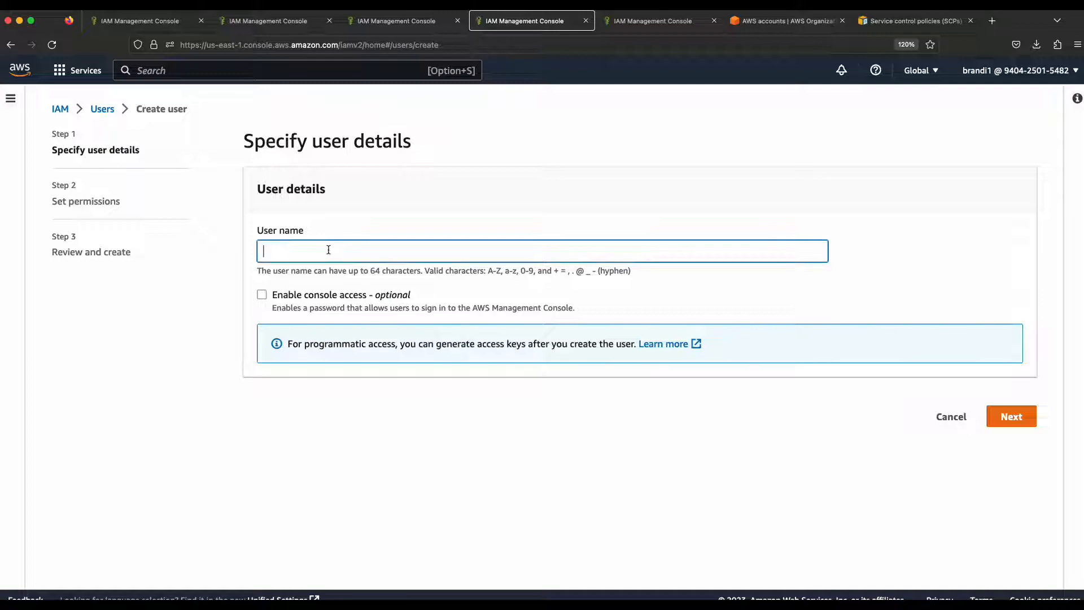
# Name the new user john with console access, a custom password, and no forced reset.
pyautogui.write('joh')
pyautogui.click(262, 294)
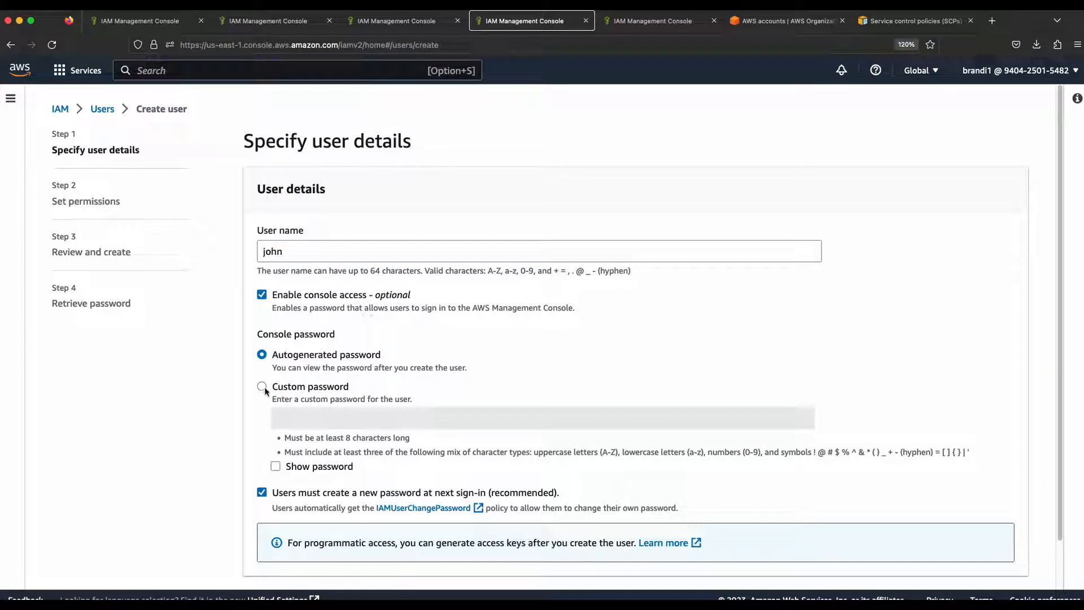
pyautogui.click(262, 386)
pyautogui.click(314, 423)
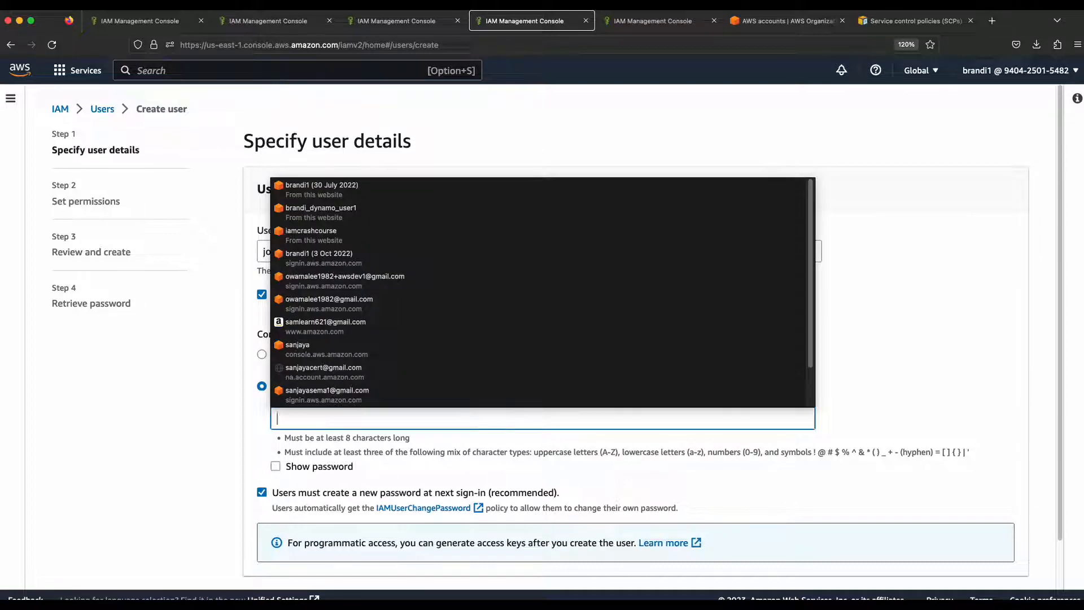
pyautogui.click(262, 491)
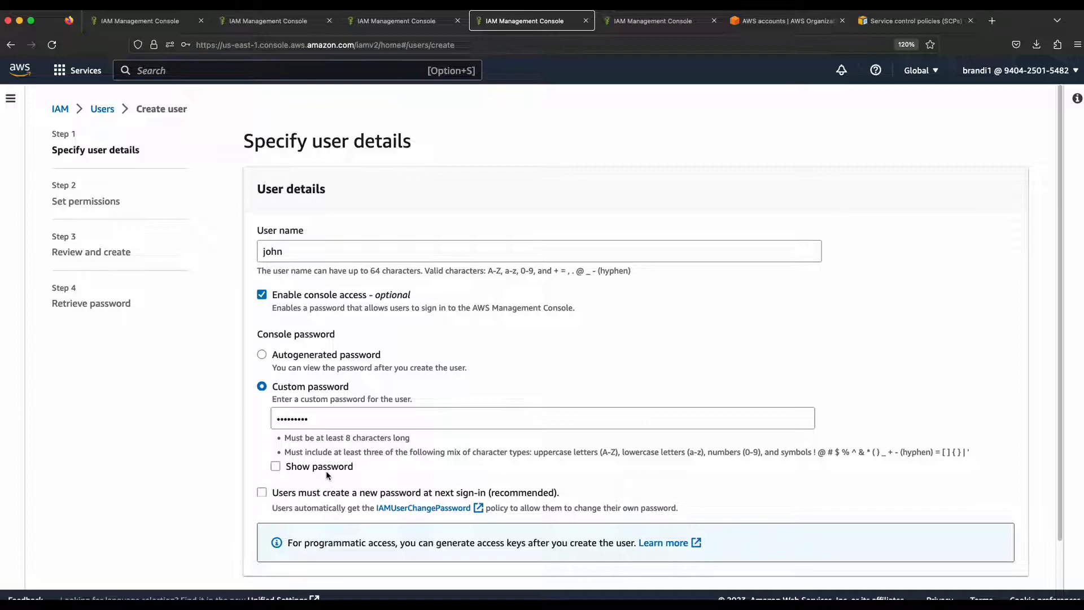
pyautogui.scroll(-2, 326, 472)
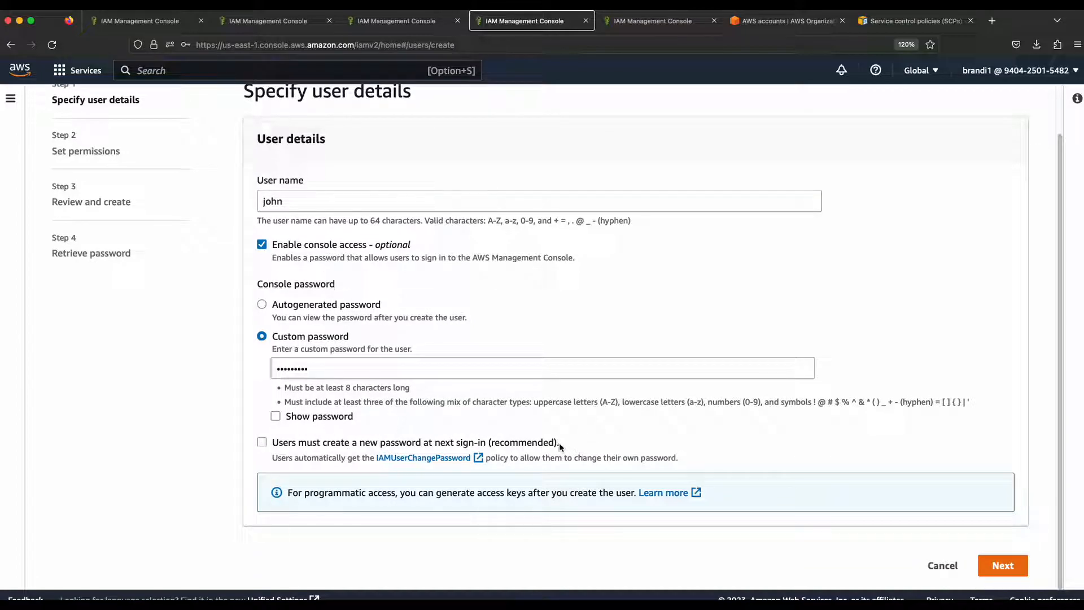
pyautogui.click(1003, 565)
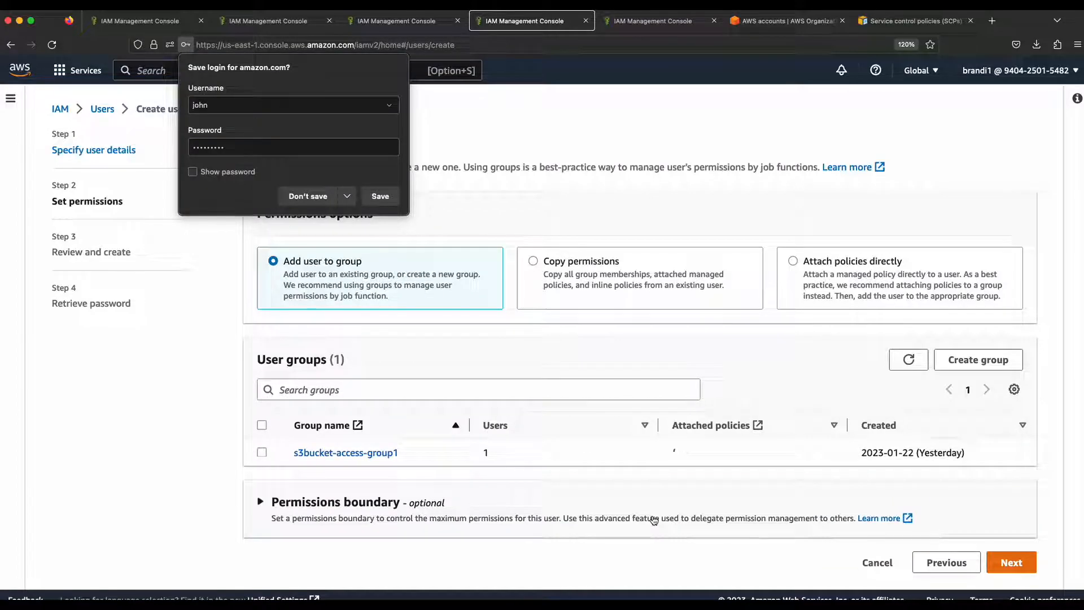
pyautogui.click(315, 197)
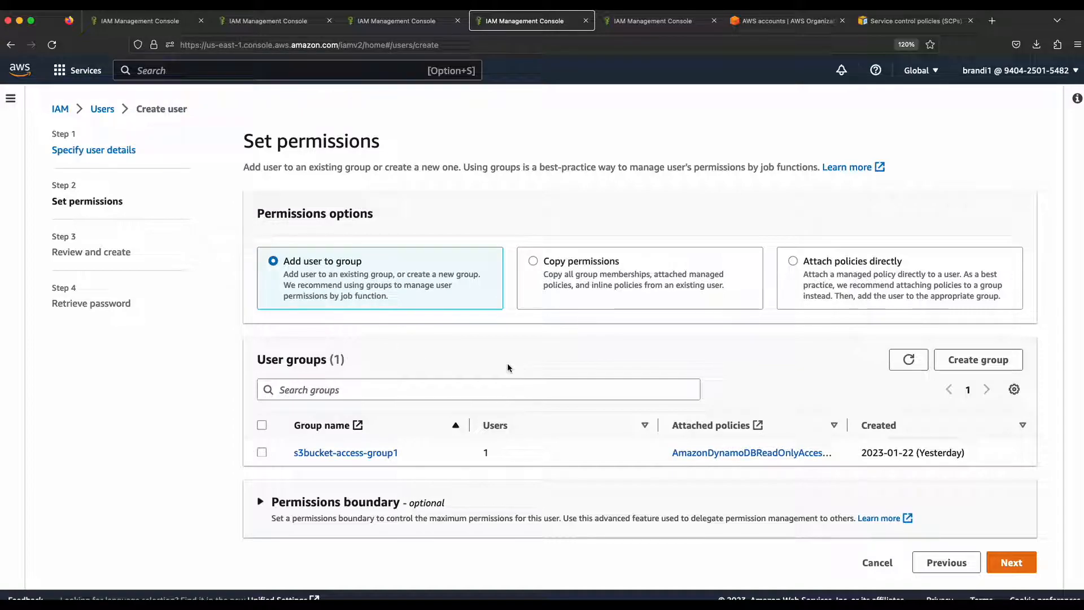
# Attach the IAMFullAccess policy directly to john and proceed to review.
pyautogui.click(793, 262)
pyautogui.scroll(-1, 504, 385)
pyautogui.click(366, 379)
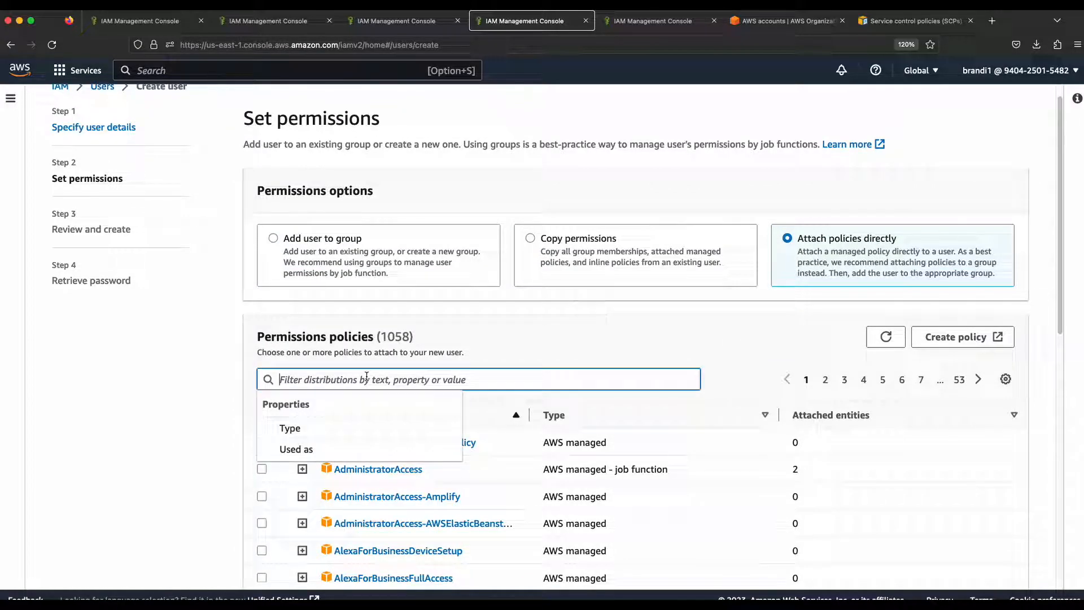
pyautogui.write('IAM')
pyautogui.press('Return')
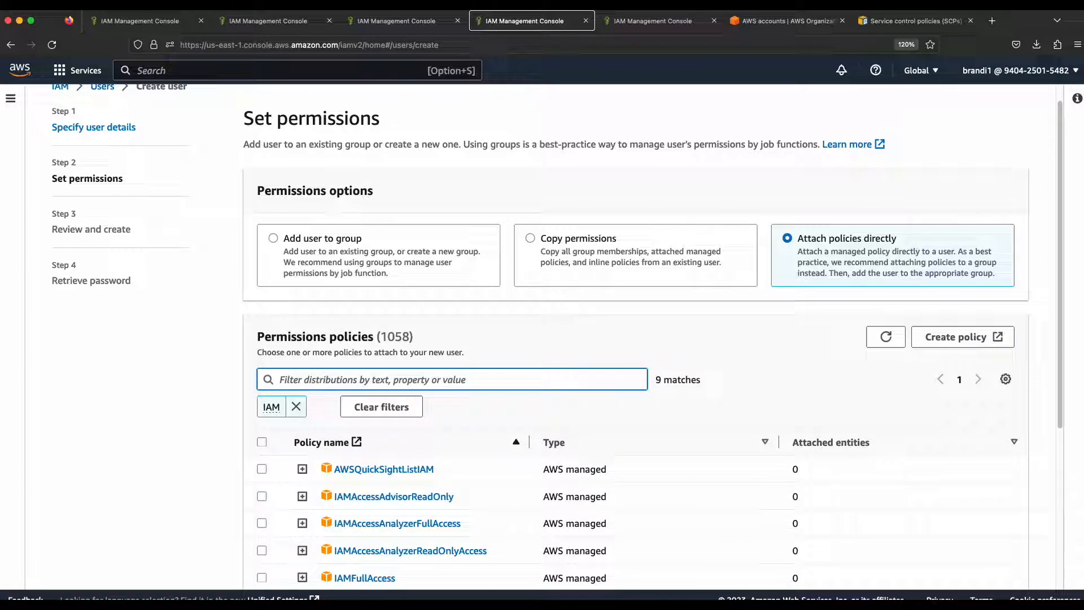
pyautogui.scroll(-1, 429, 463)
pyautogui.click(262, 554)
pyautogui.scroll(-2, 207, 429)
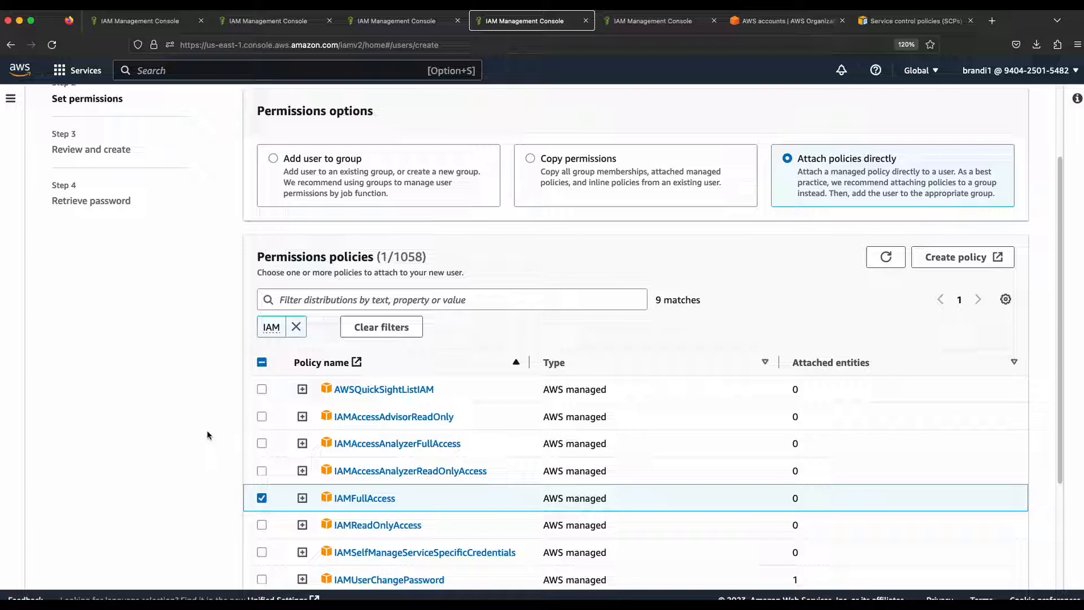
pyautogui.scroll(3, 190, 382)
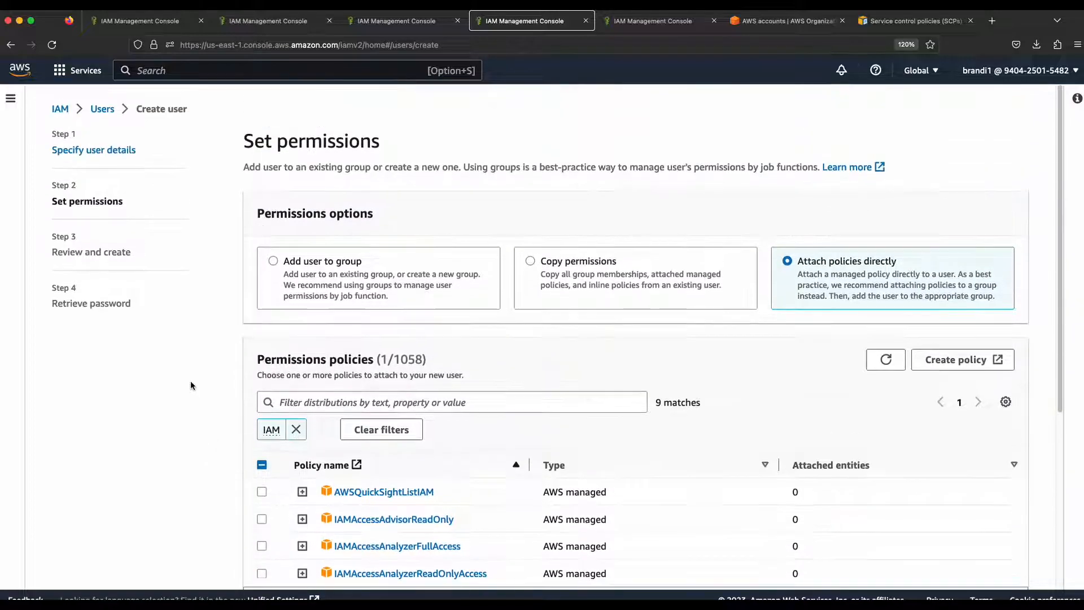
pyautogui.scroll(-2, 239, 497)
pyautogui.scroll(-5, 602, 450)
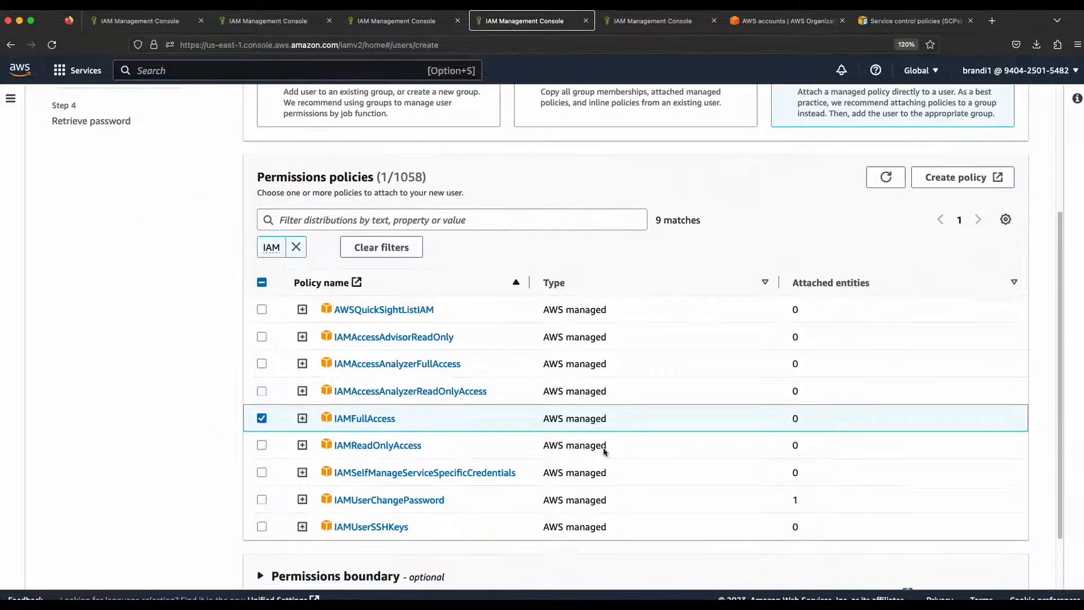
pyautogui.click(1002, 570)
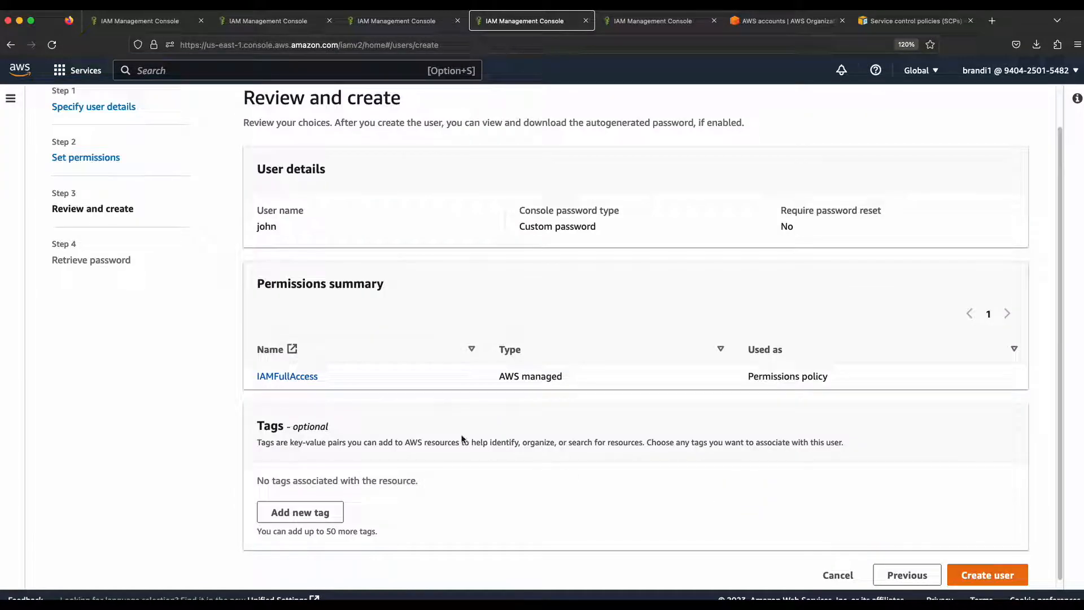
# Create user john, then reveal and select his console password for copying.
pyautogui.click(992, 574)
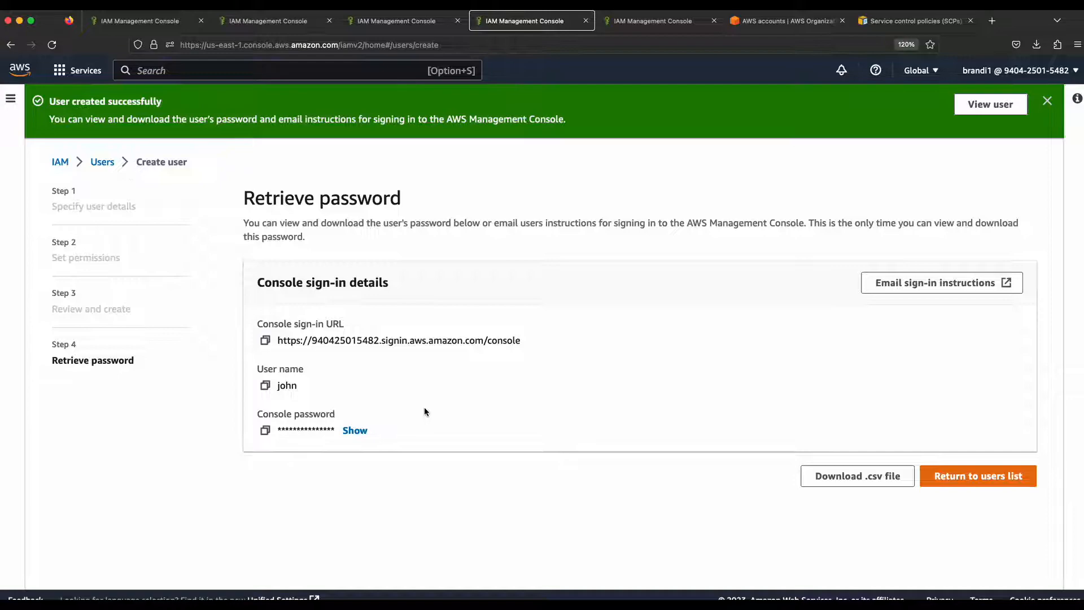
pyautogui.click(354, 431)
pyautogui.moveTo(277, 431); pyautogui.dragTo(325, 430)
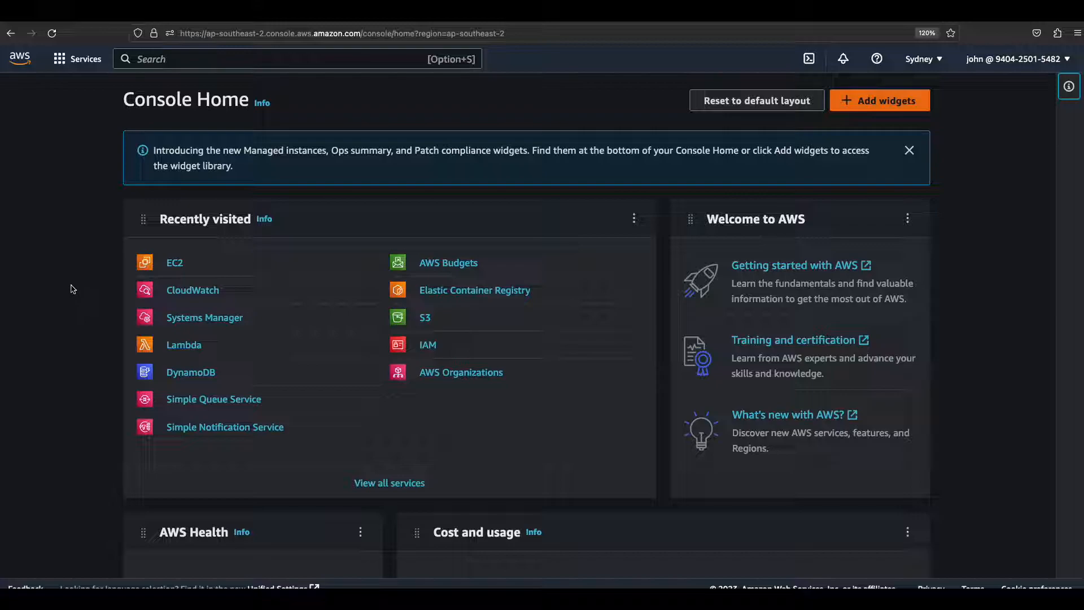
# As john, go from EC2 to IAM via service search and open the Users list.
pyautogui.click(61, 281)
pyautogui.click(175, 265)
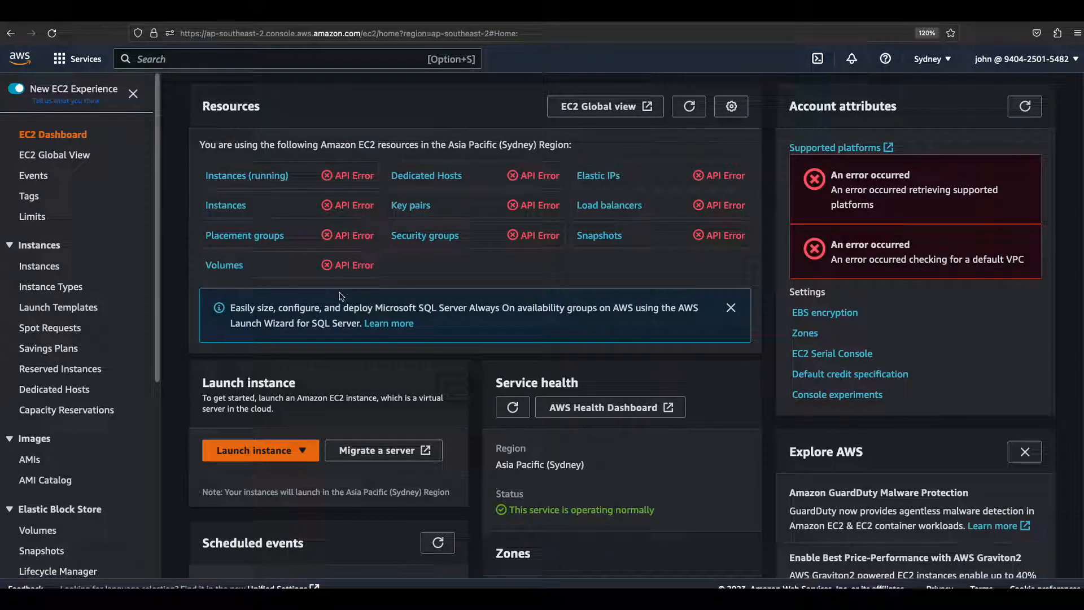
pyautogui.click(167, 61)
pyautogui.write('IAM')
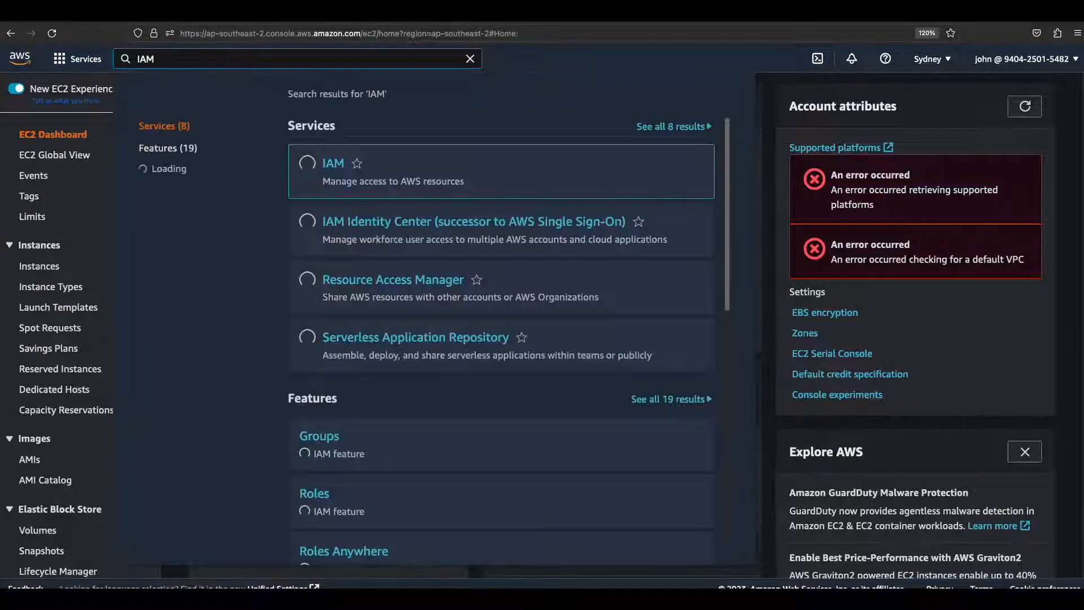
pyautogui.click(332, 164)
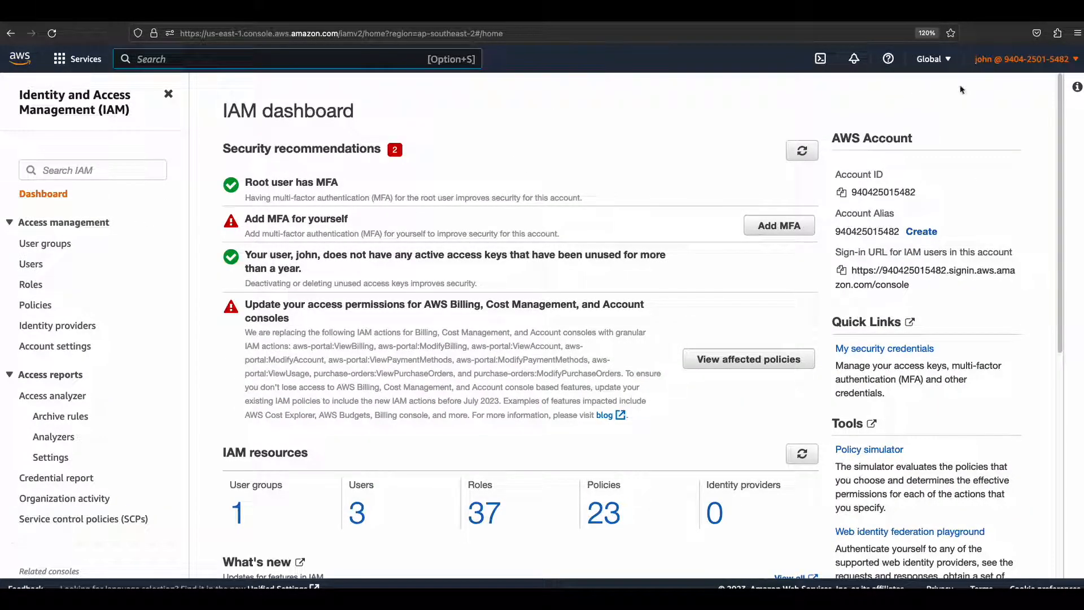
pyautogui.click(31, 265)
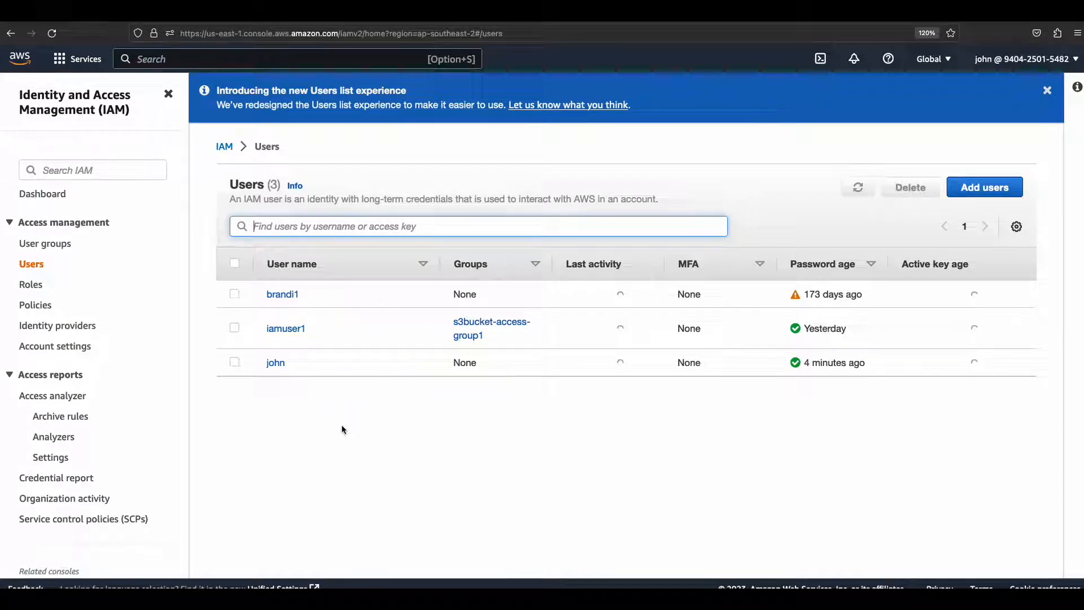
# Start a new user sandra with console access, a custom password, and no forced reset.
pyautogui.click(982, 191)
pyautogui.click(320, 242)
pyautogui.write('sandra')
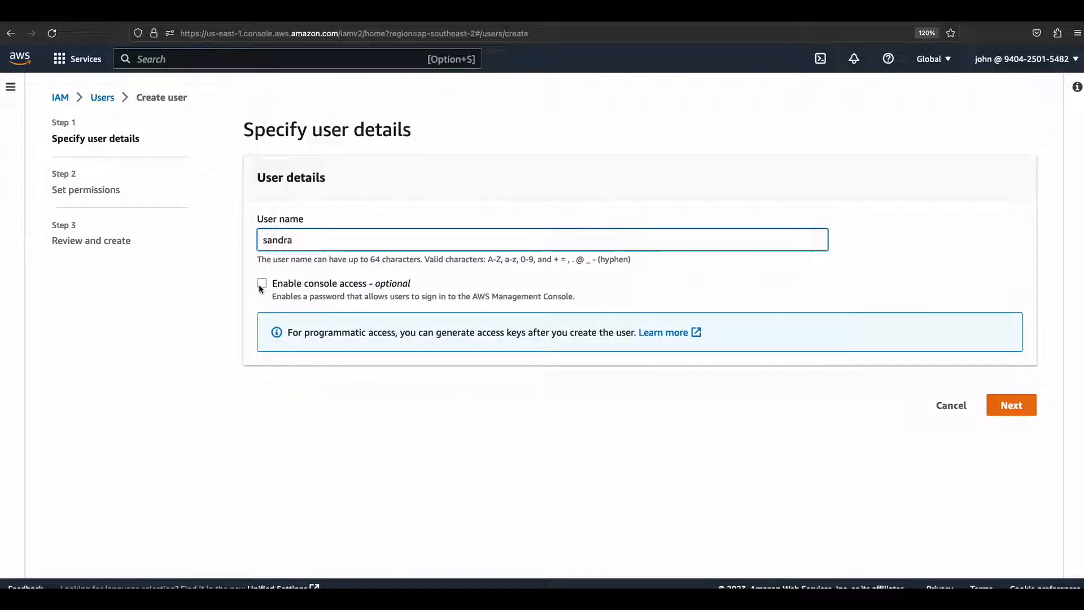
pyautogui.click(261, 283)
pyautogui.click(262, 374)
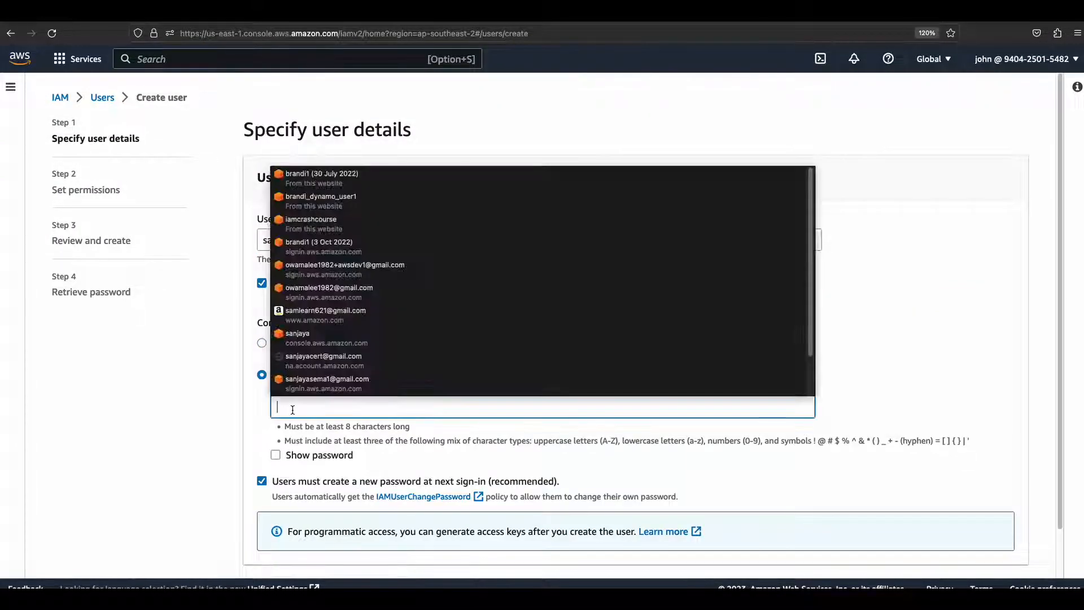
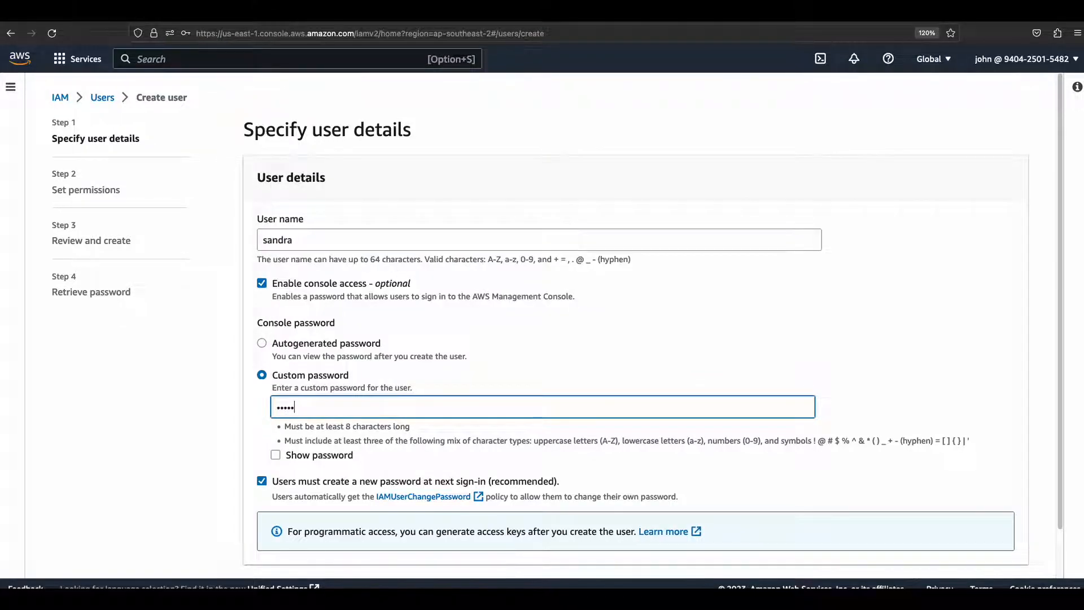
pyautogui.scroll(-1, 275, 406)
pyautogui.click(275, 406)
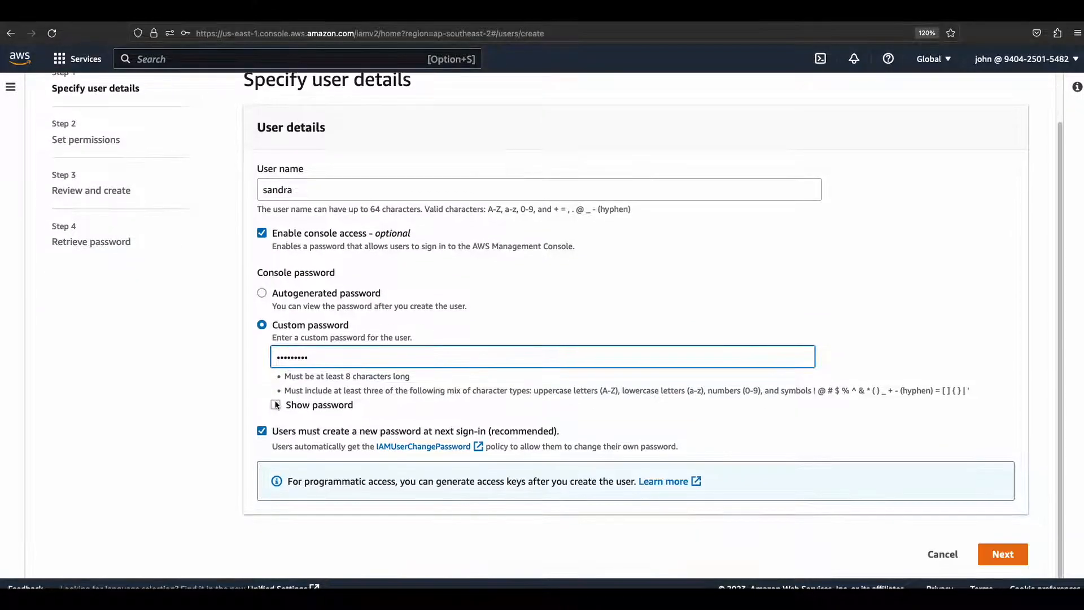
pyautogui.click(276, 406)
pyautogui.click(260, 433)
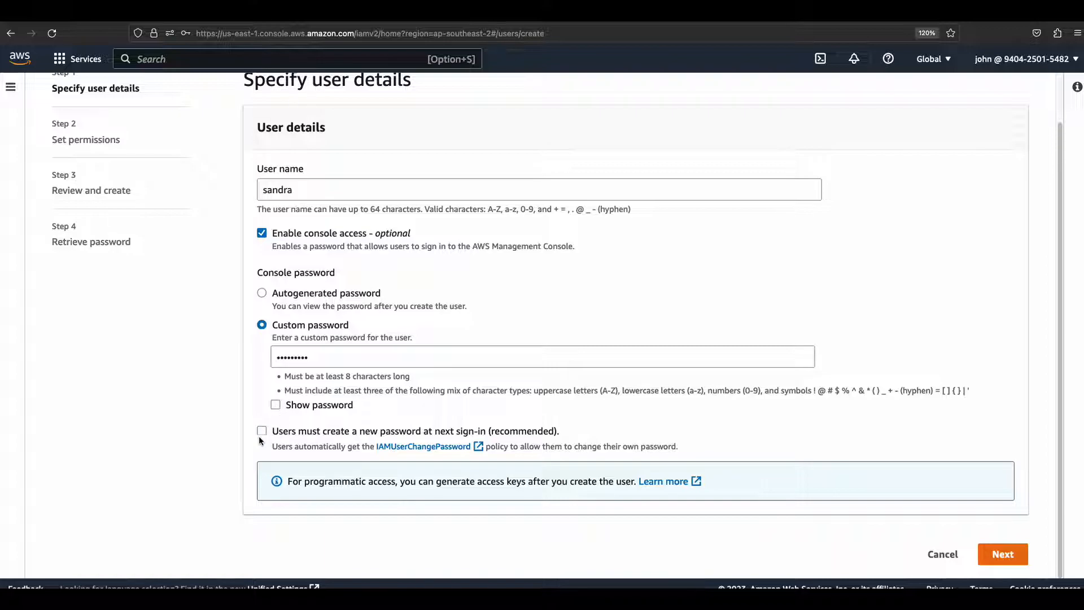
# Attach AdministratorAccess directly to sandra and create the user without a permissions boundary.
pyautogui.click(1003, 555)
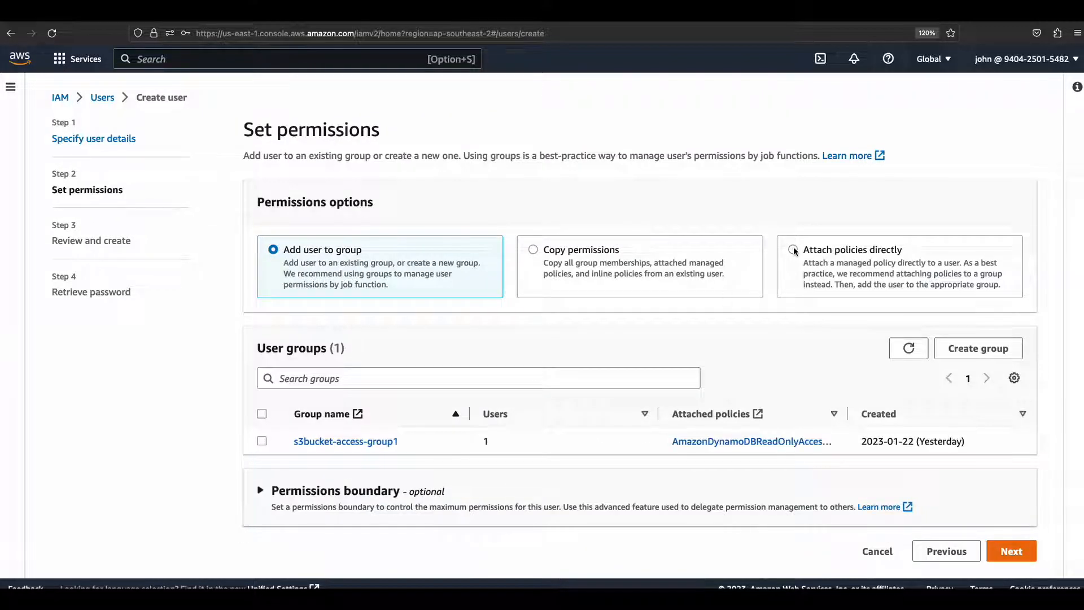
pyautogui.click(789, 282)
pyautogui.scroll(-2, 581, 375)
pyautogui.click(479, 277)
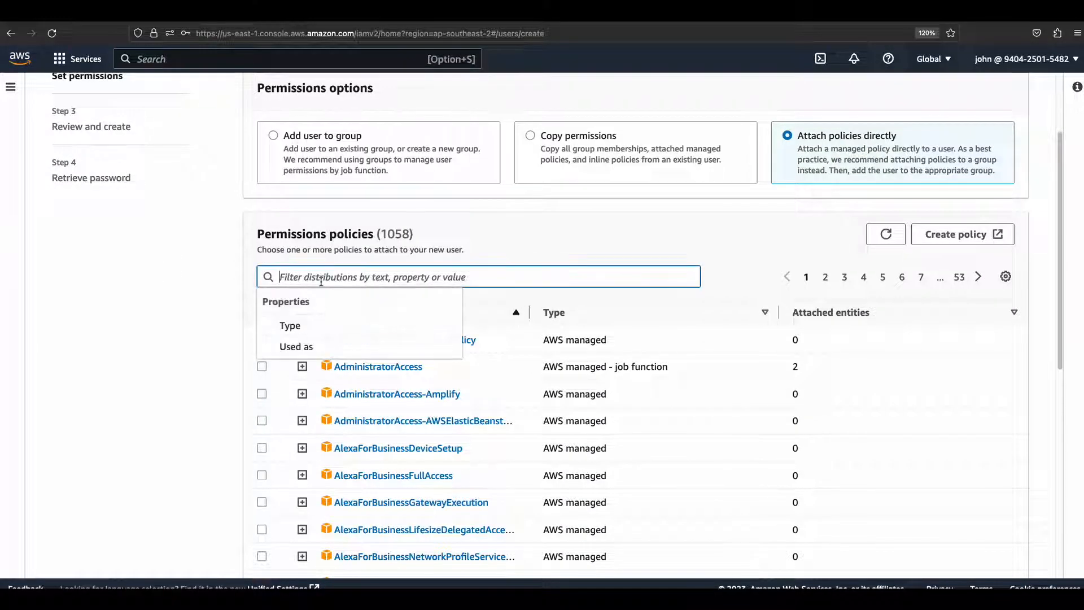
pyautogui.write('admin')
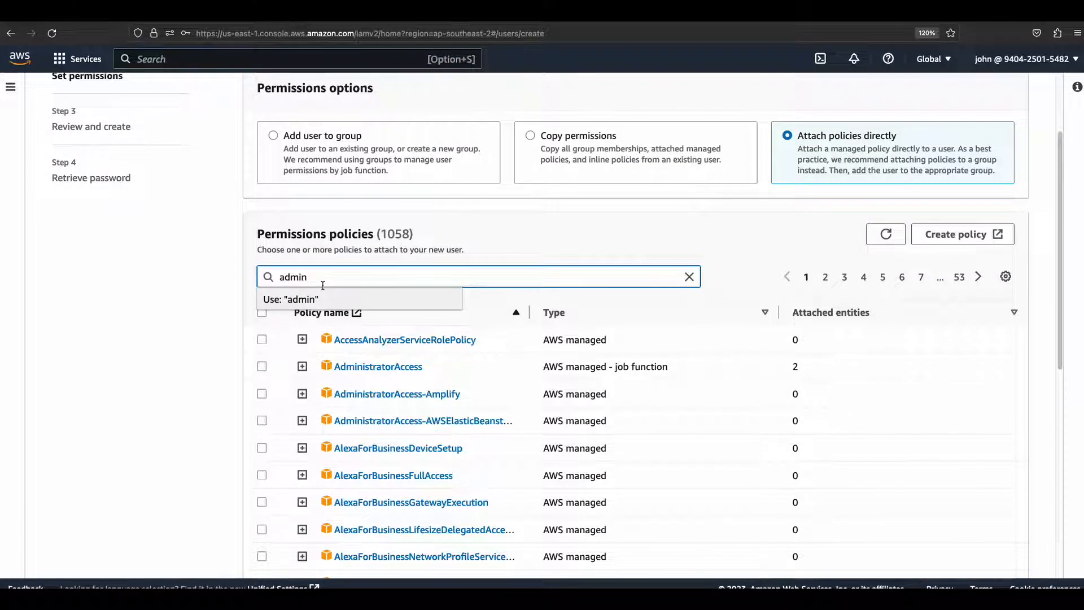
pyautogui.press('Return')
pyautogui.click(261, 367)
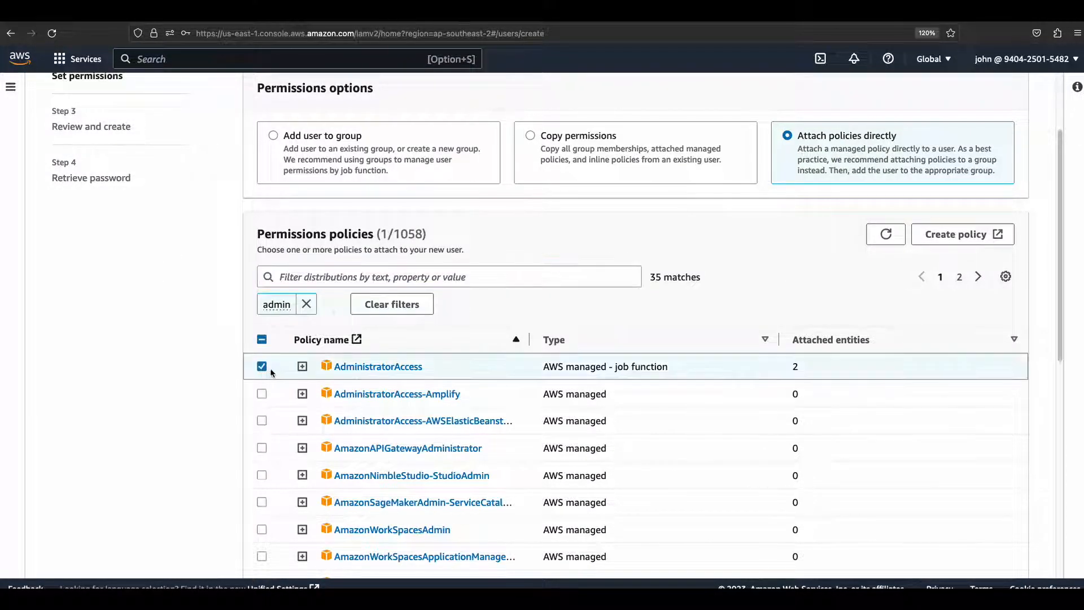
pyautogui.scroll(-8, 442, 365)
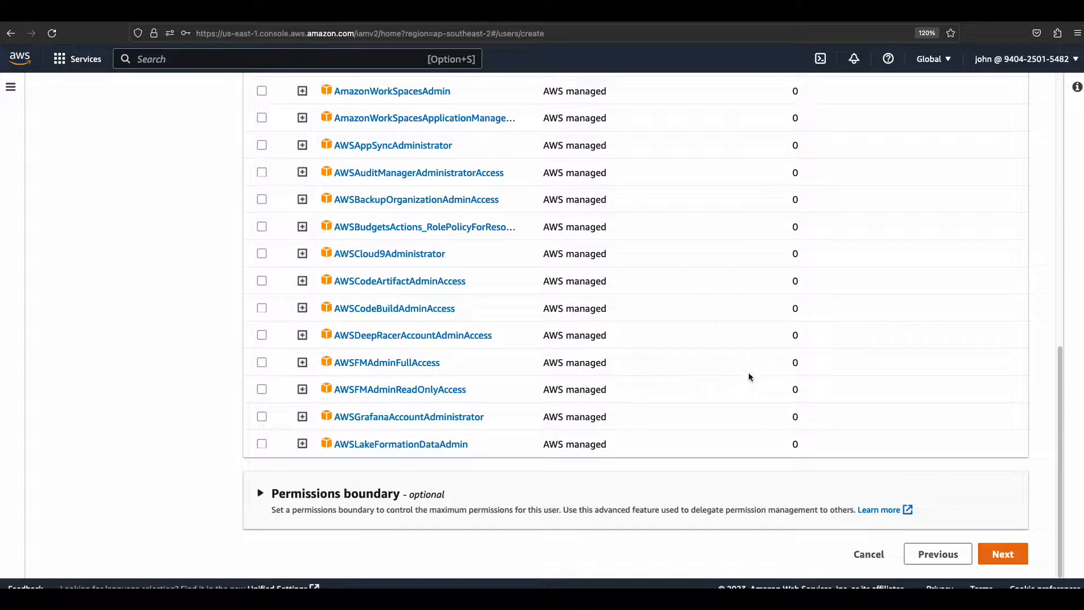
pyautogui.click(997, 554)
pyautogui.click(997, 554)
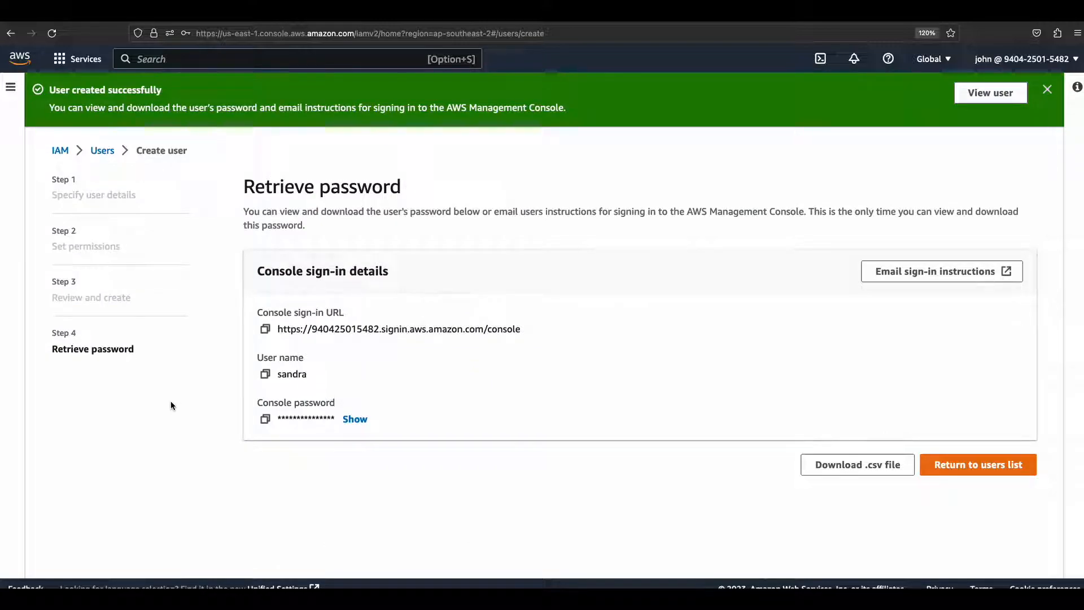
# Reveal sandra's console password and copy the sign-in URL to sign in elsewhere.
pyautogui.click(351, 420)
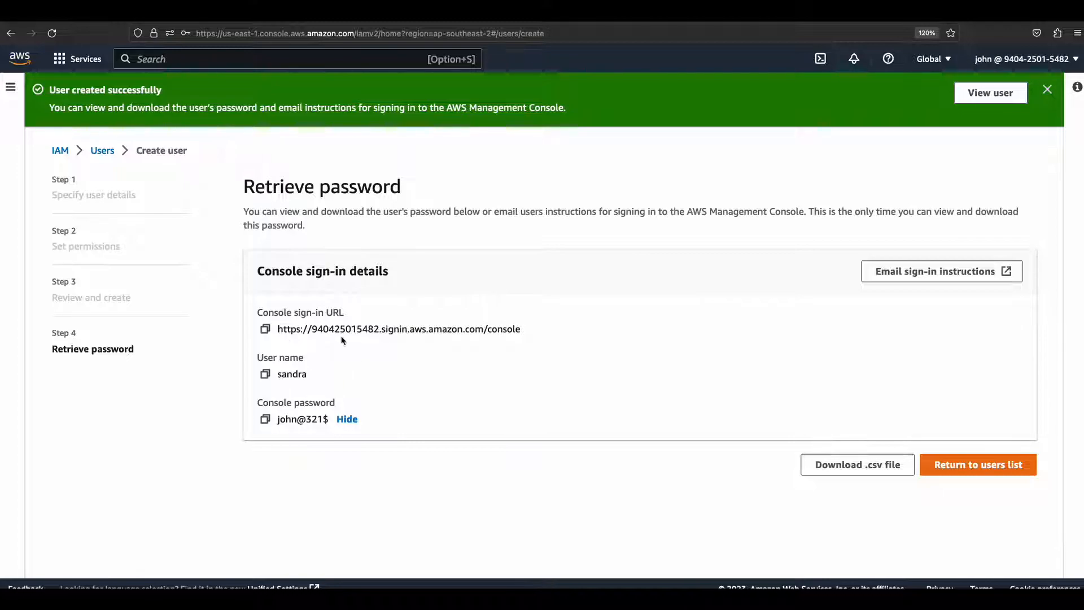
pyautogui.click(265, 328)
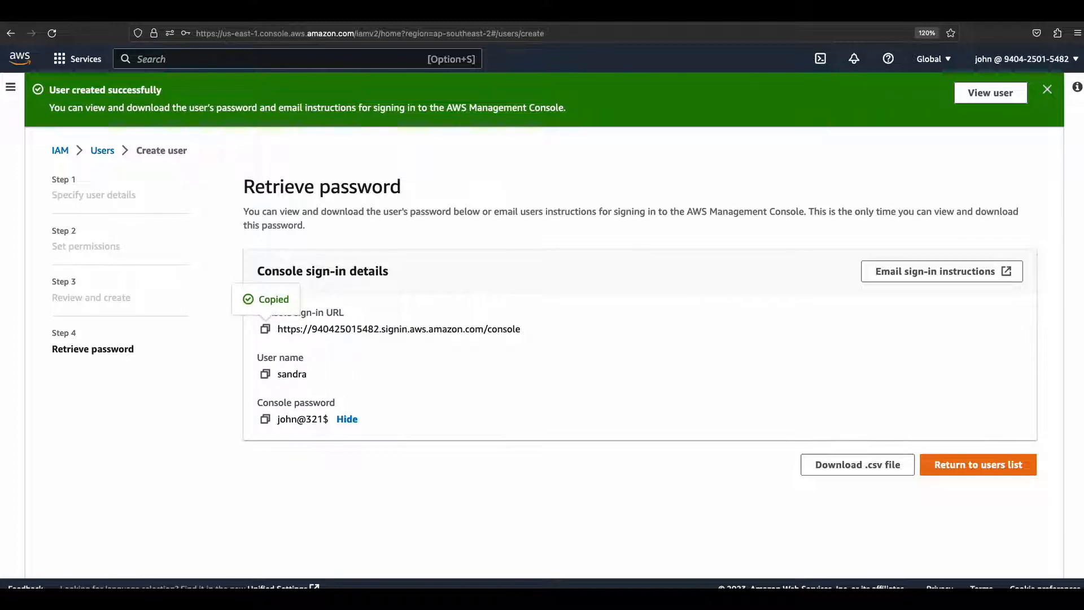
pyautogui.press('super+Tab')
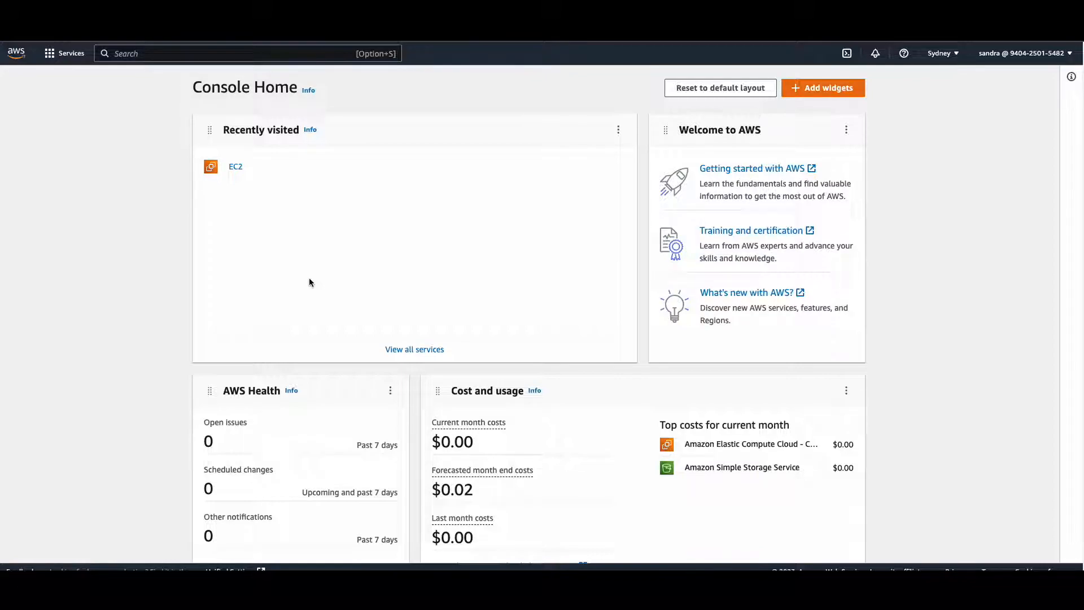
# As sandra, confirm the signed-in user, open IAM via EC2, and dismiss the Identity Center notice.
pyautogui.click(1001, 54)
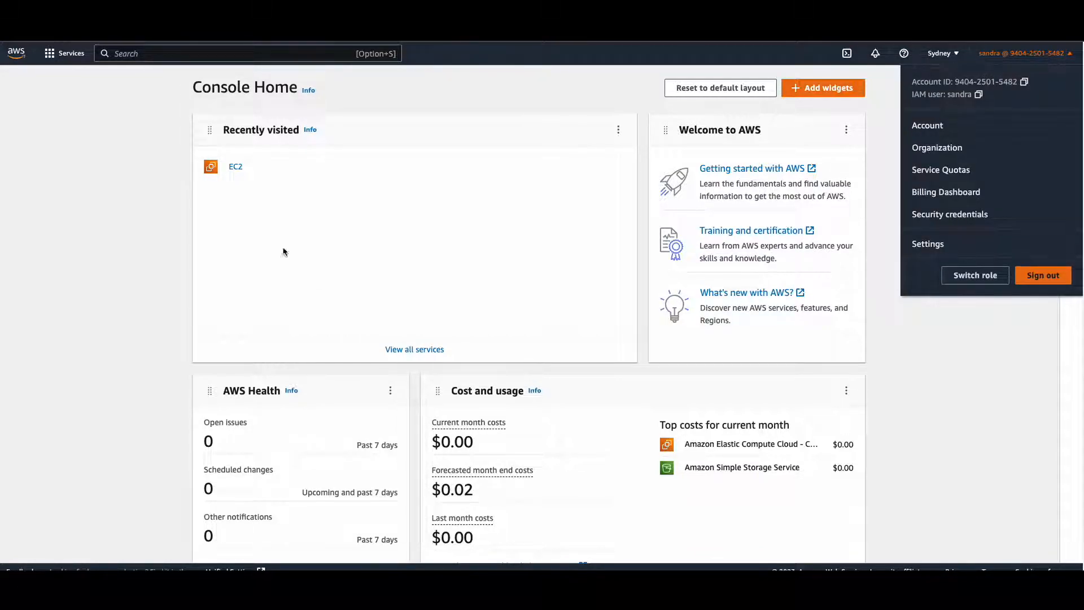
pyautogui.click(91, 260)
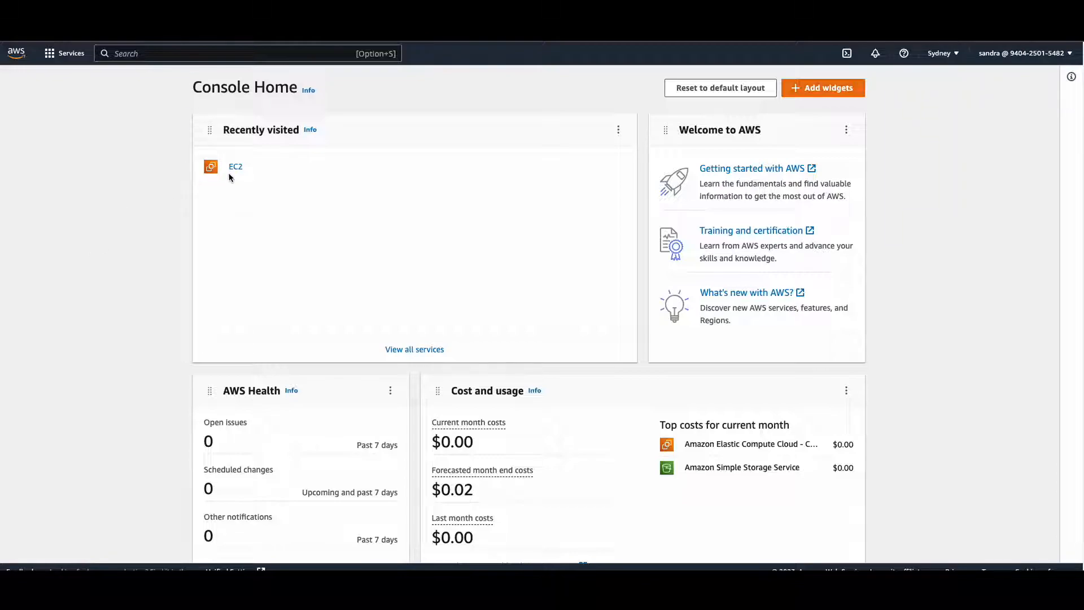
pyautogui.click(169, 52)
pyautogui.click(232, 168)
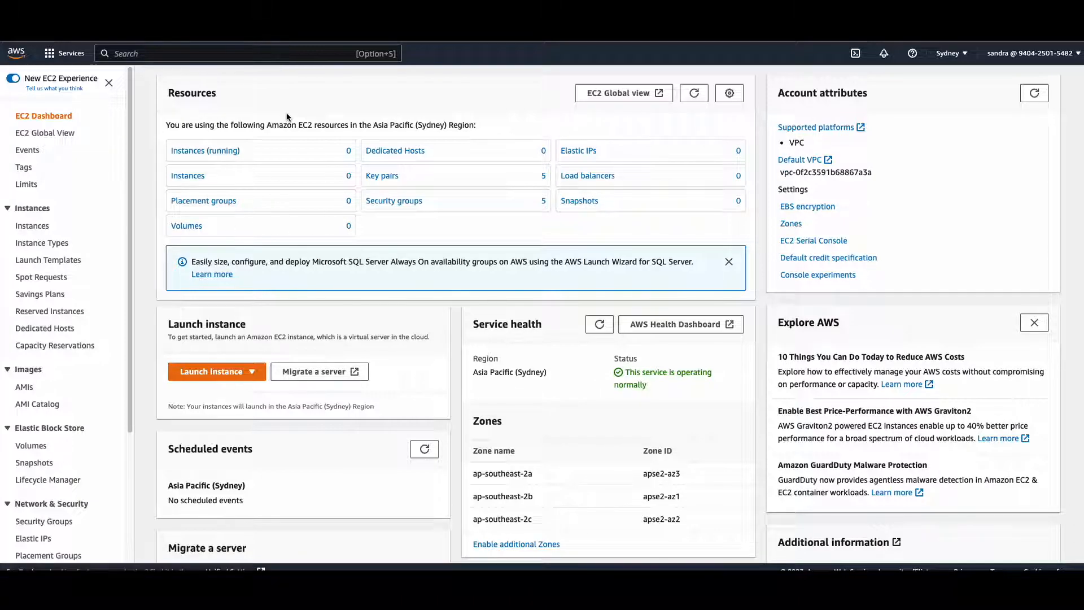
pyautogui.write('IAM')
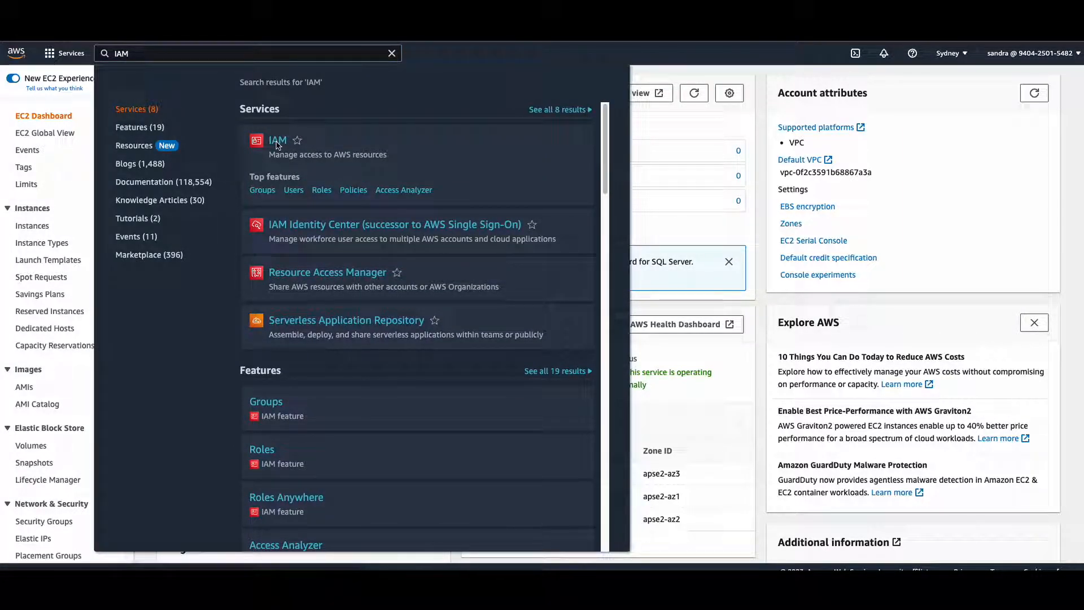
pyautogui.click(277, 145)
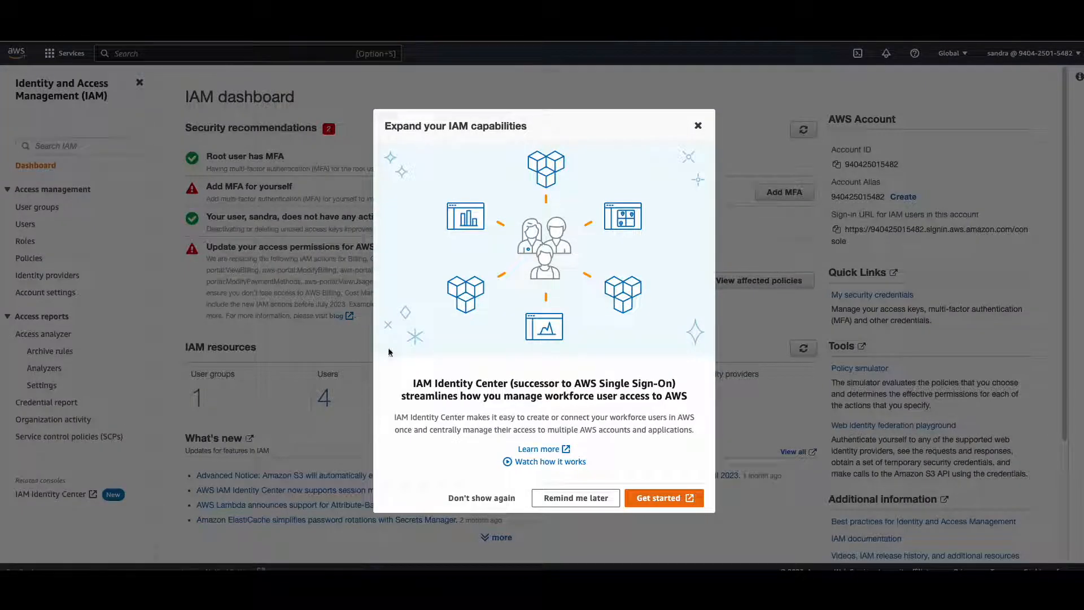
pyautogui.click(482, 498)
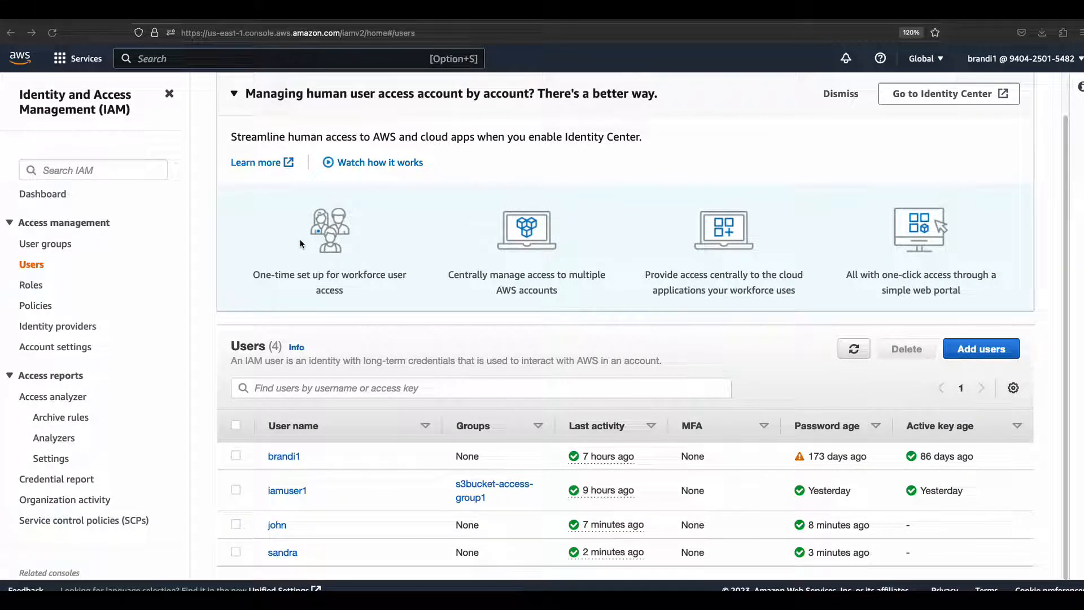
# In the admin window, open john's details and expand his Permissions boundary section.
pyautogui.click(209, 322)
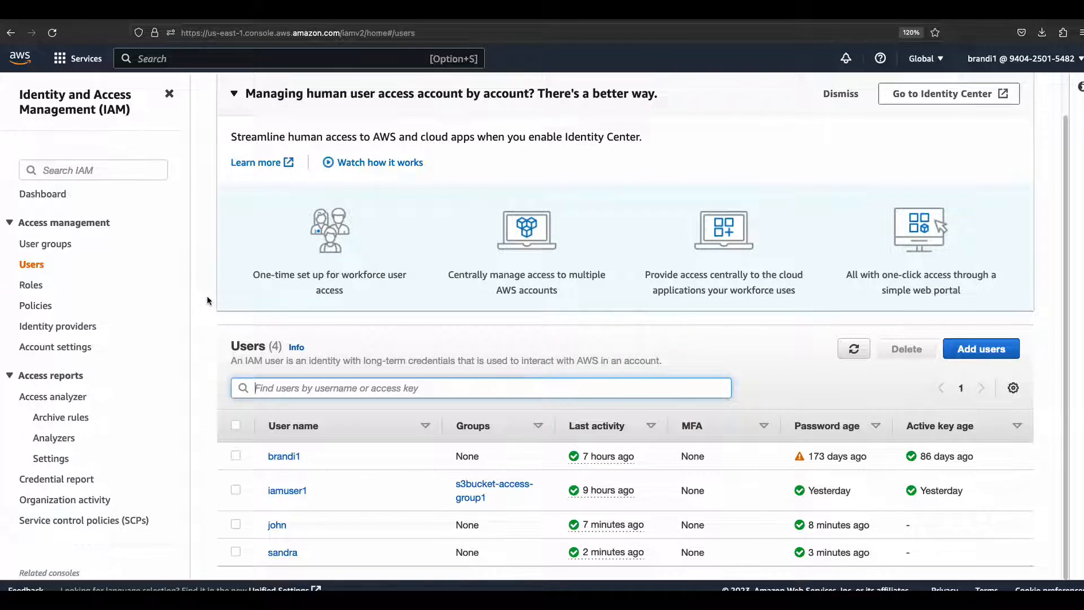
pyautogui.click(277, 525)
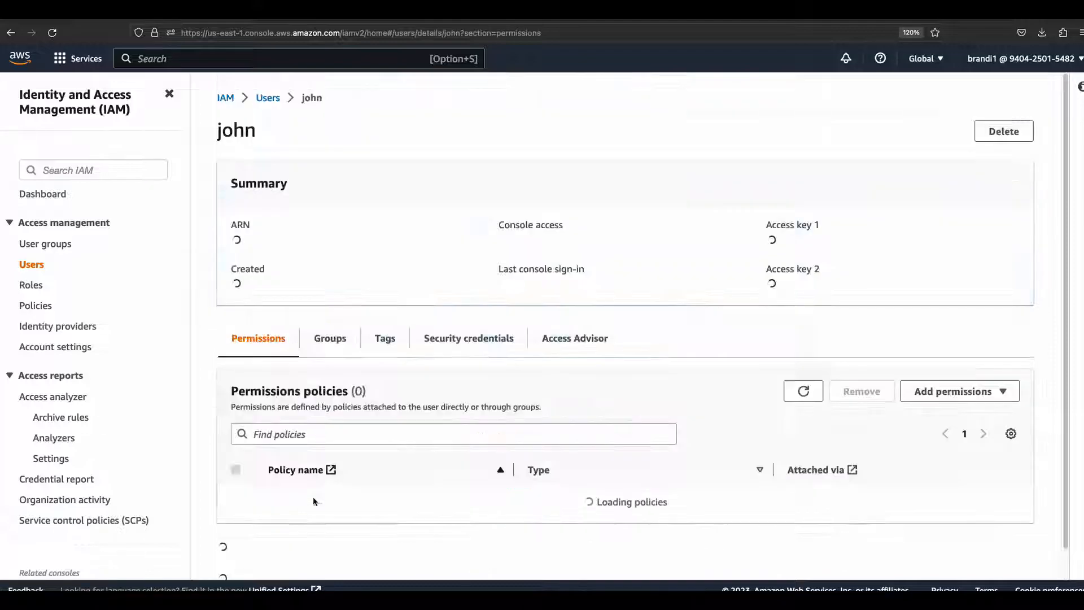
pyautogui.scroll(-3, 311, 350)
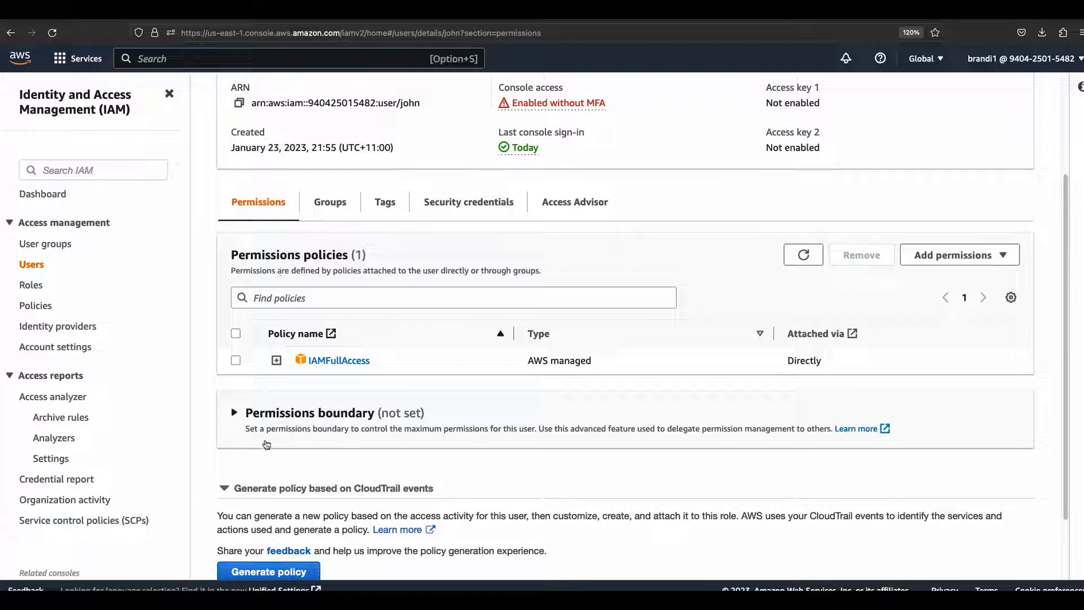
pyautogui.click(339, 421)
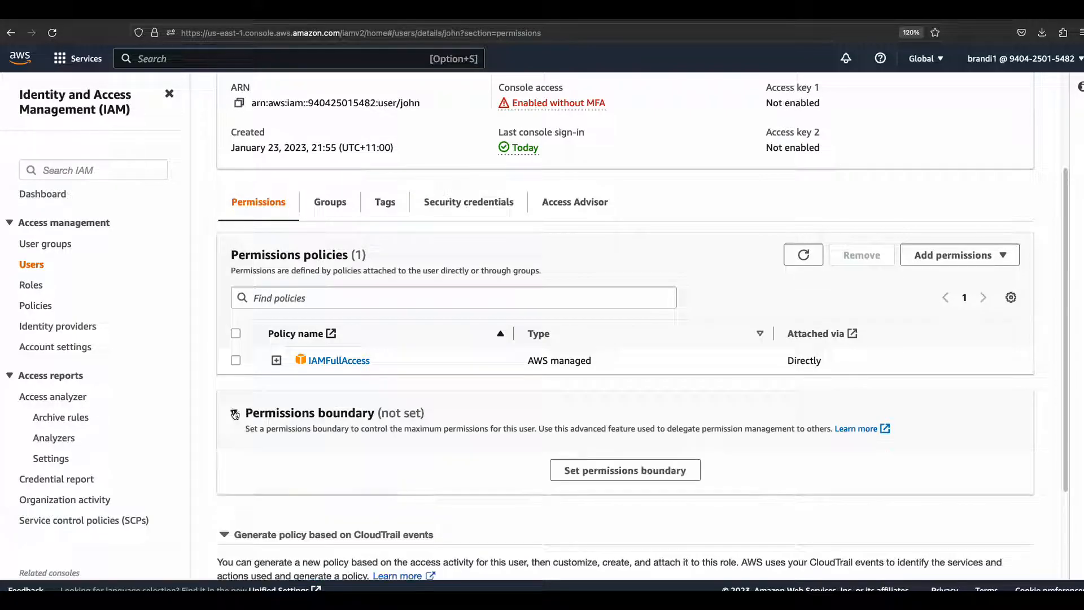
pyautogui.click(240, 419)
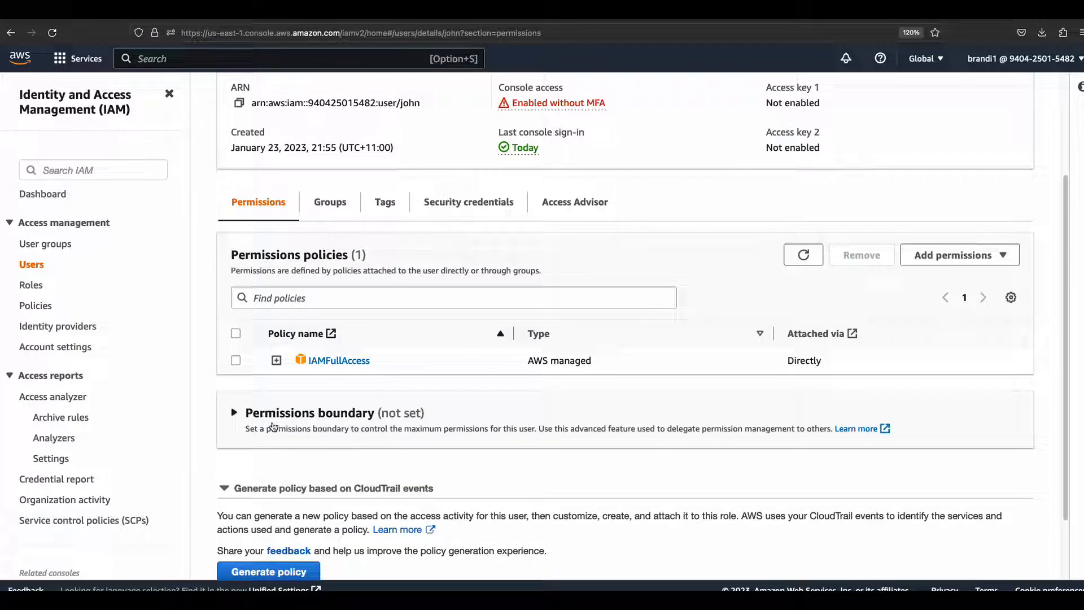
pyautogui.click(236, 413)
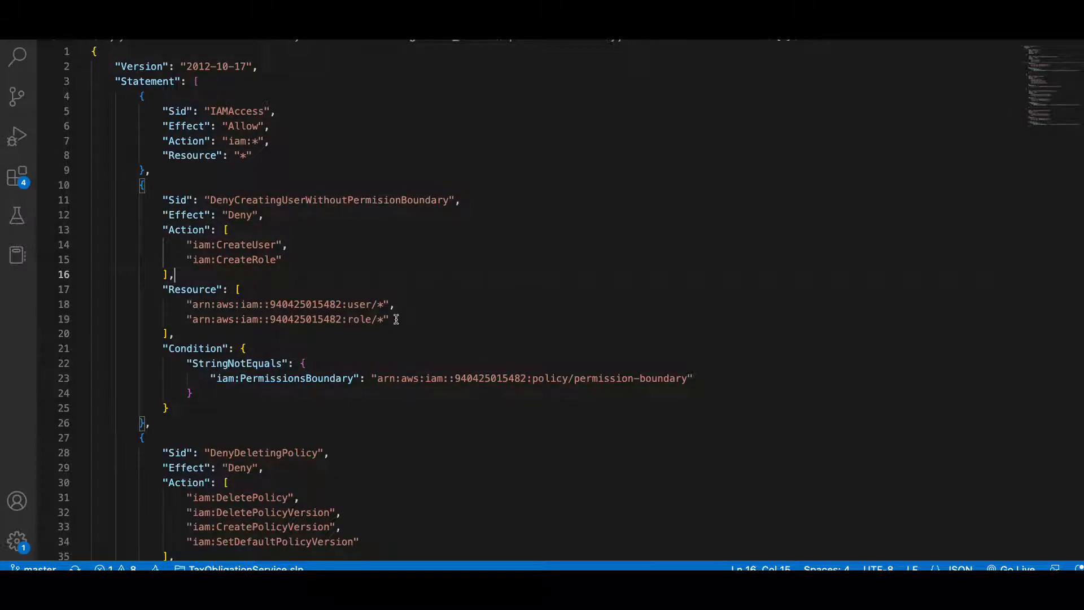
pyautogui.click(272, 177)
pyautogui.scroll(-15, 282, 316)
pyautogui.scroll(7, 287, 333)
pyautogui.scroll(9, 286, 333)
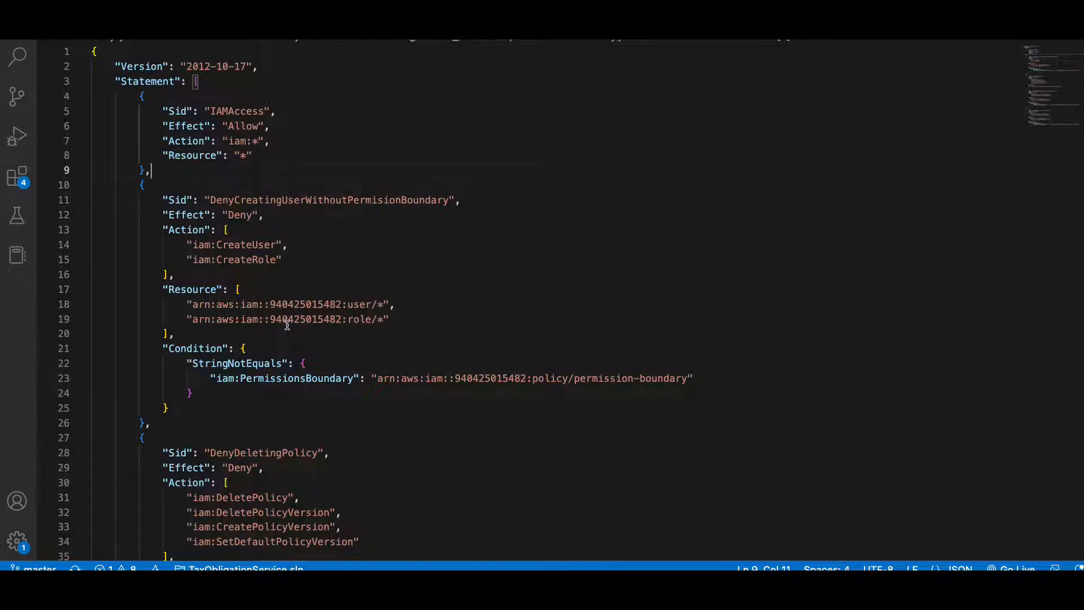
pyautogui.click(342, 158)
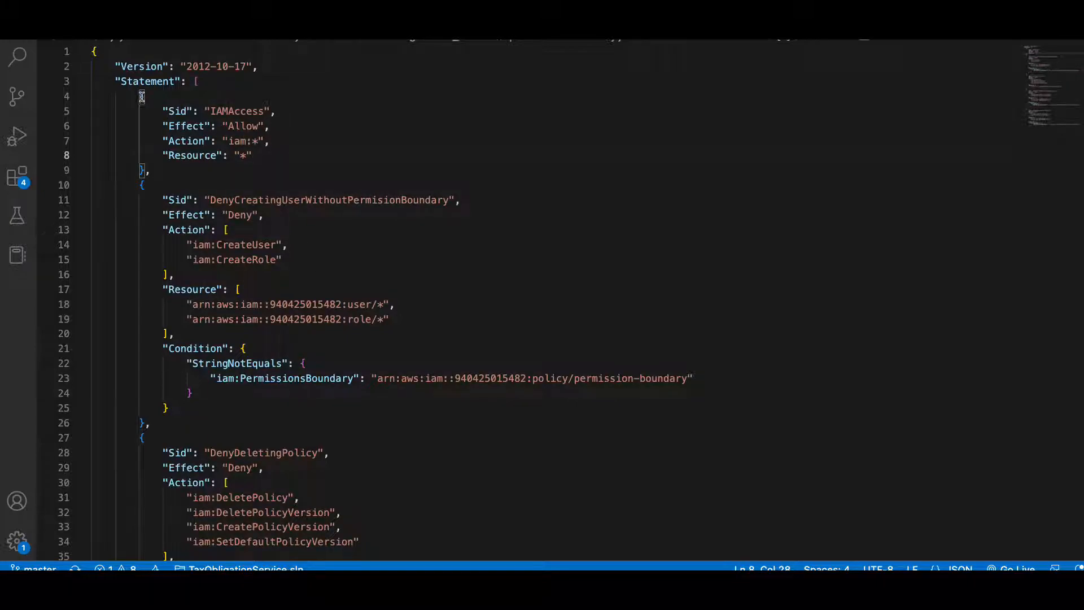
pyautogui.moveTo(140, 96); pyautogui.dragTo(151, 167)
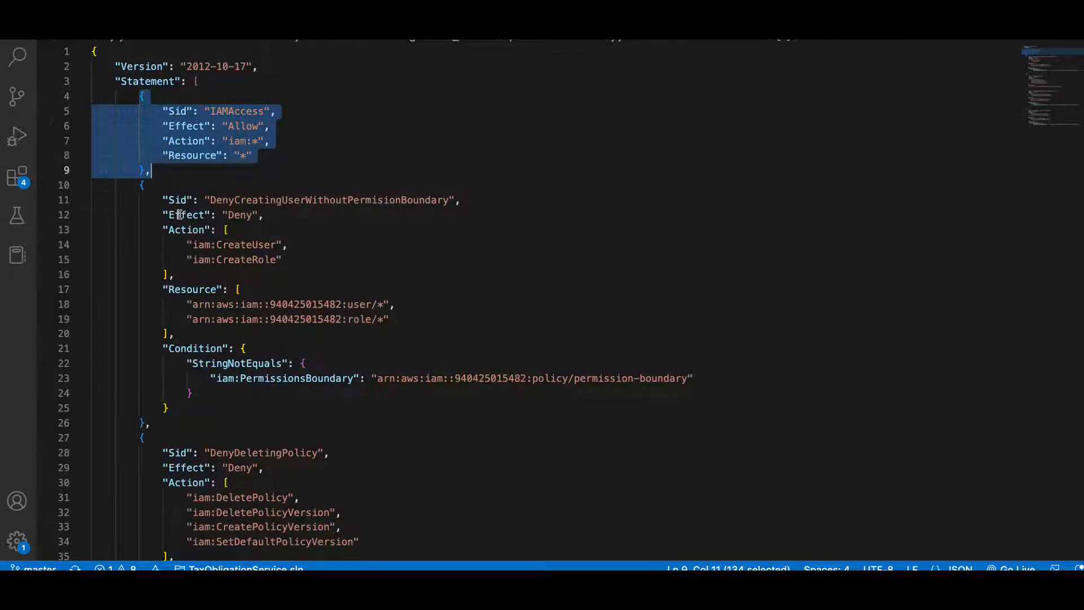
pyautogui.click(156, 100)
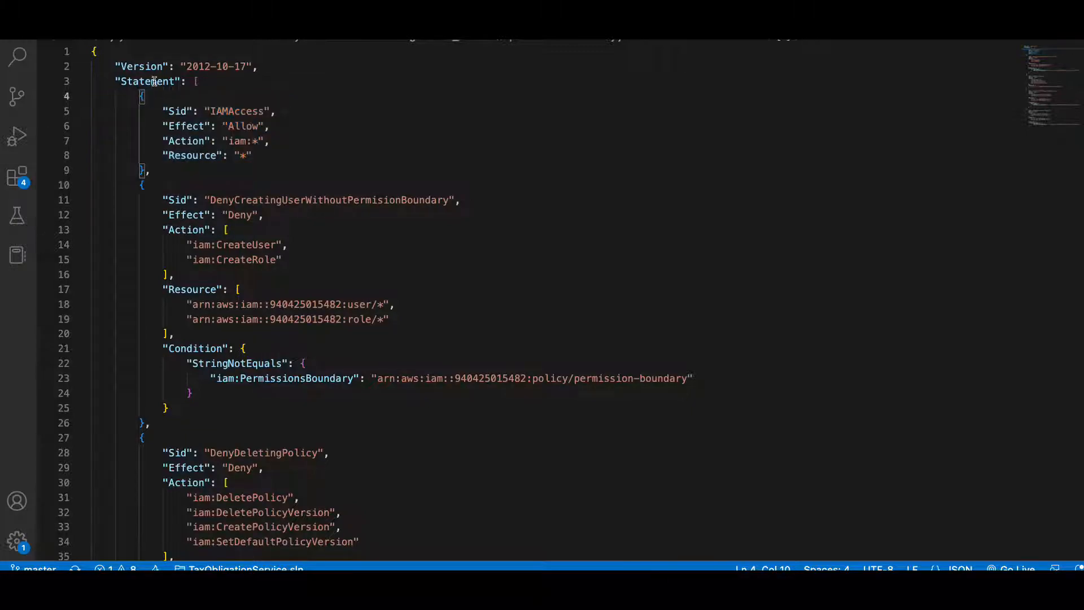
pyautogui.moveTo(134, 95); pyautogui.dragTo(151, 169)
pyautogui.click(274, 155)
pyautogui.moveTo(231, 142); pyautogui.dragTo(258, 148)
pyautogui.click(255, 145)
pyautogui.moveTo(258, 145); pyautogui.dragTo(229, 142)
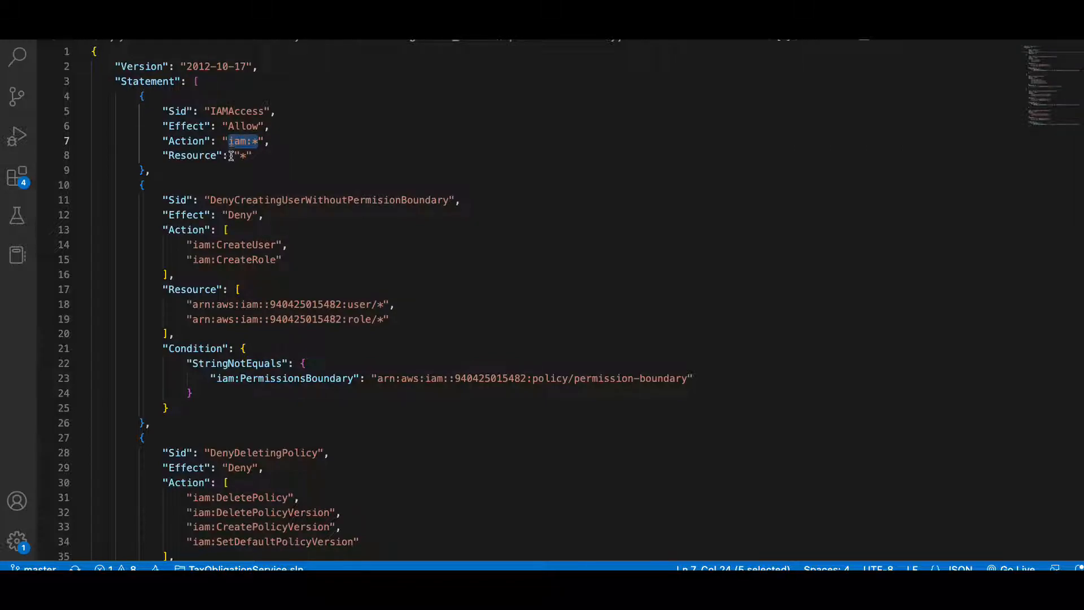
pyautogui.click(141, 184)
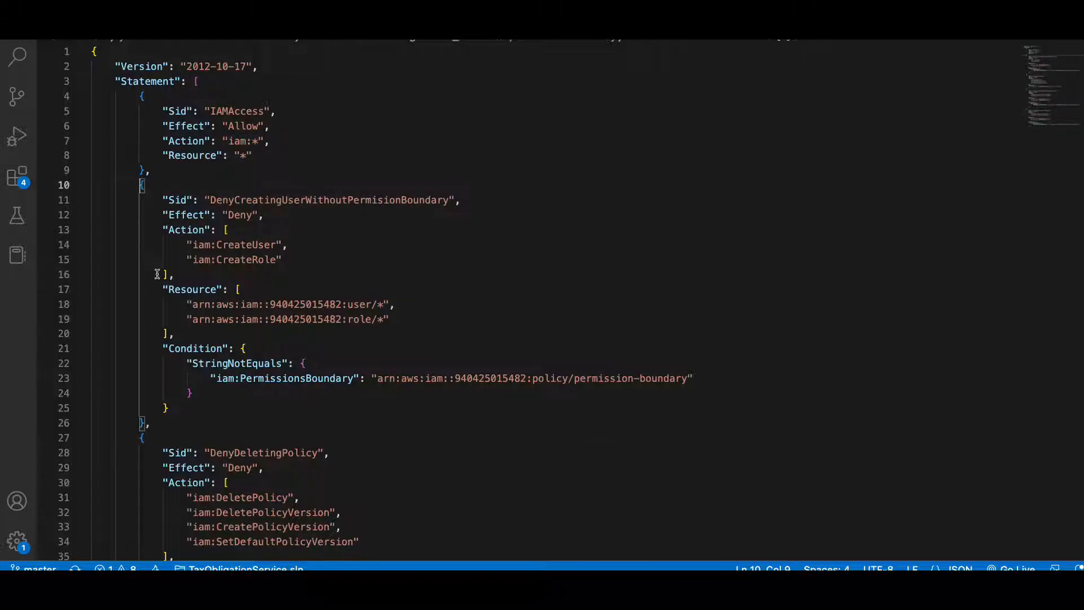
pyautogui.scroll(-2, 156, 275)
pyautogui.scroll(1, 212, 282)
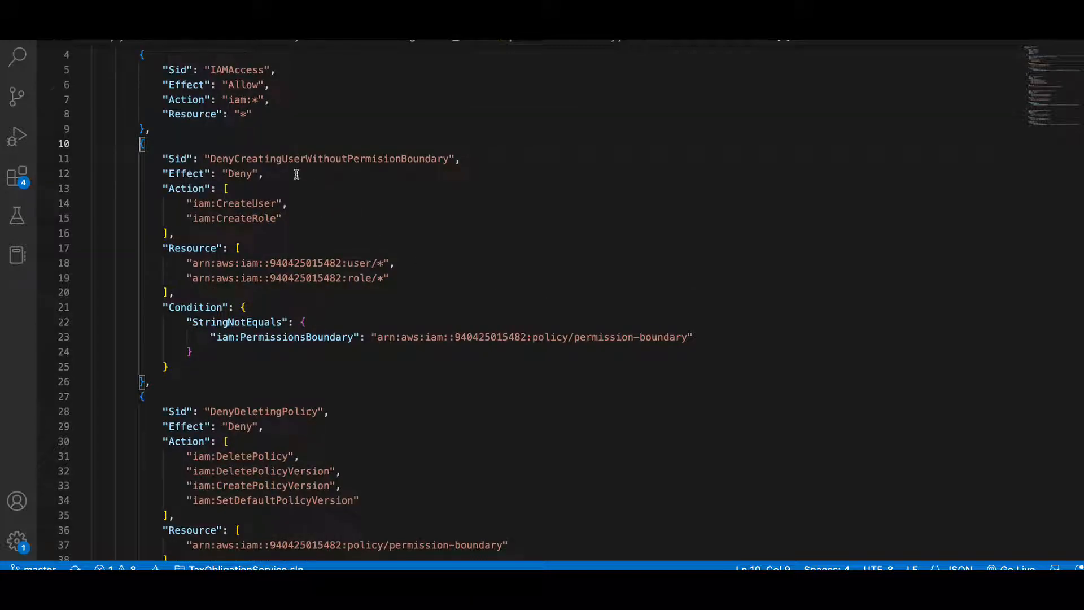
pyautogui.doubleClick(251, 219)
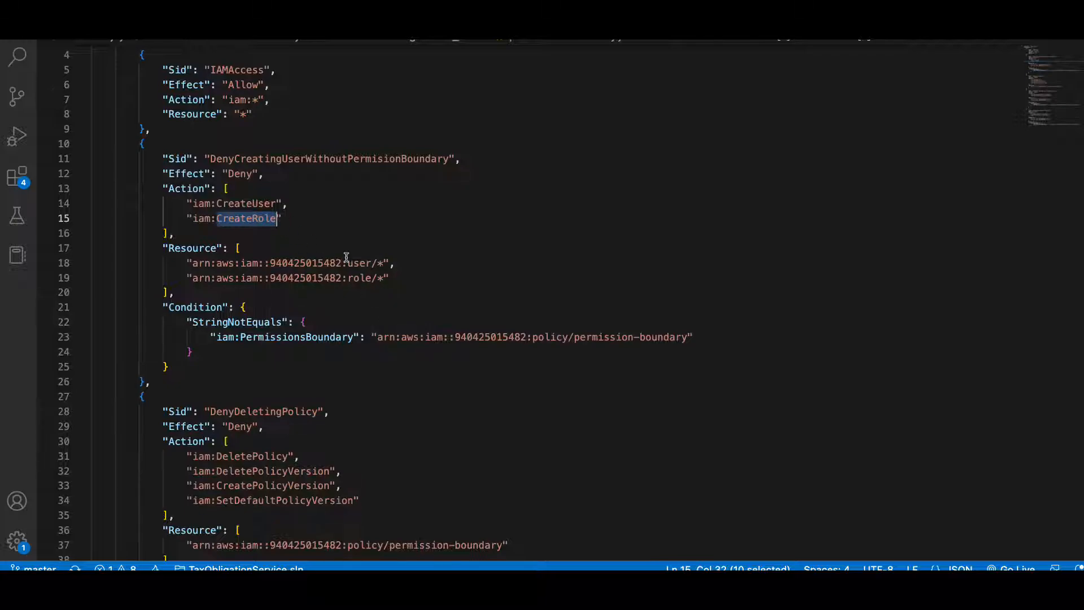
pyautogui.moveTo(575, 339); pyautogui.dragTo(683, 337)
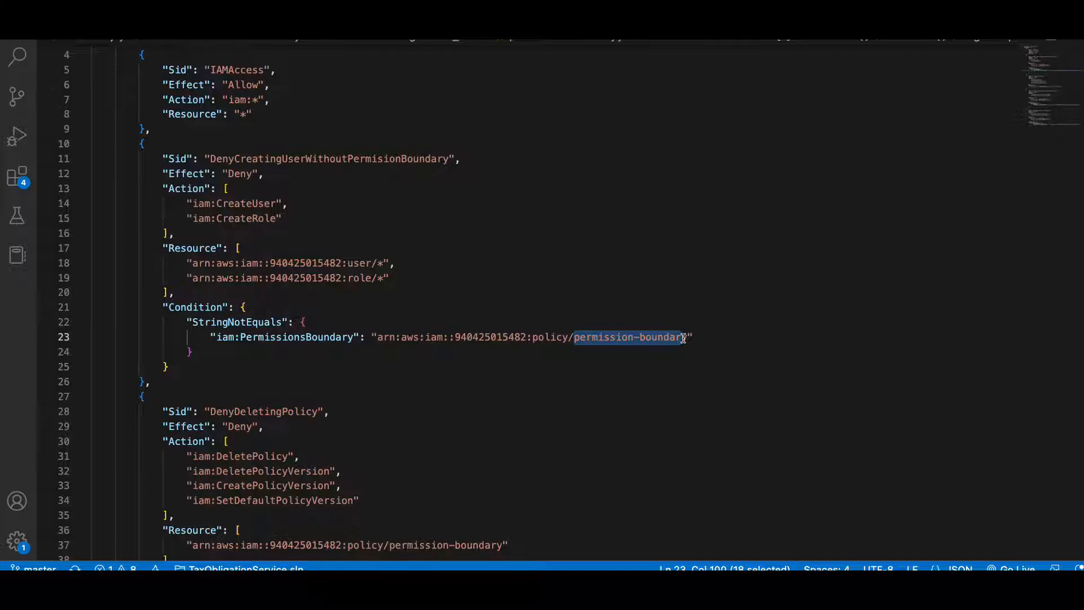
pyautogui.click(607, 348)
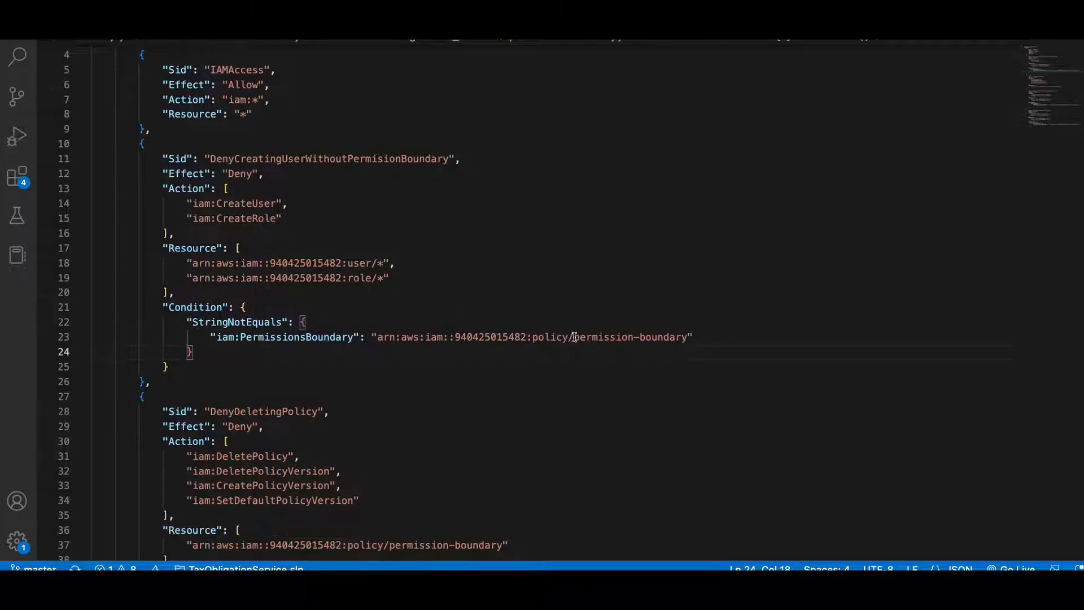
pyautogui.moveTo(575, 337); pyautogui.dragTo(690, 337)
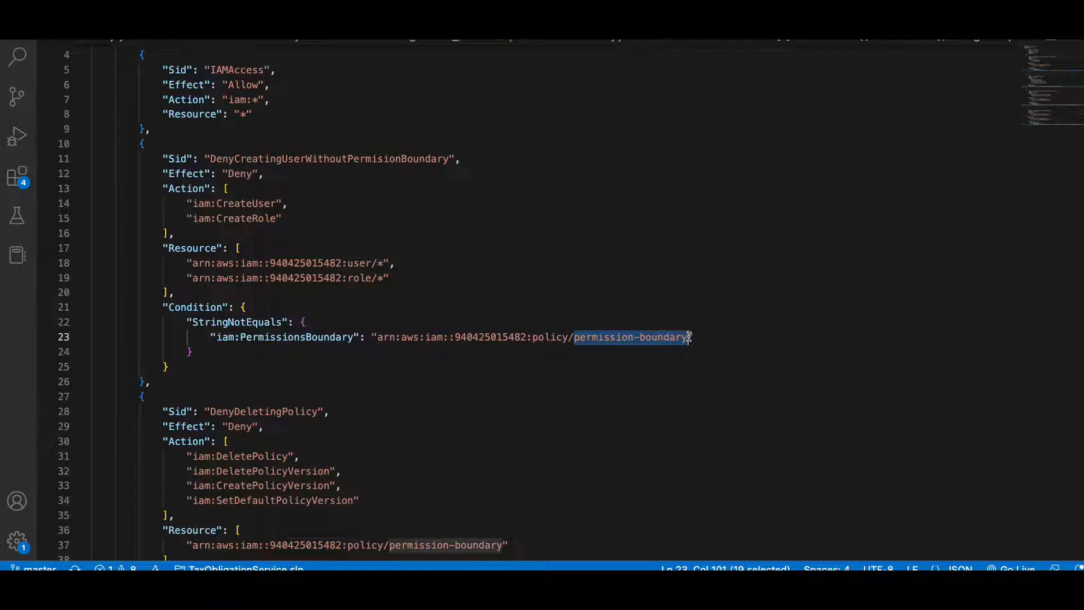
pyautogui.click(684, 337)
pyautogui.click(574, 337)
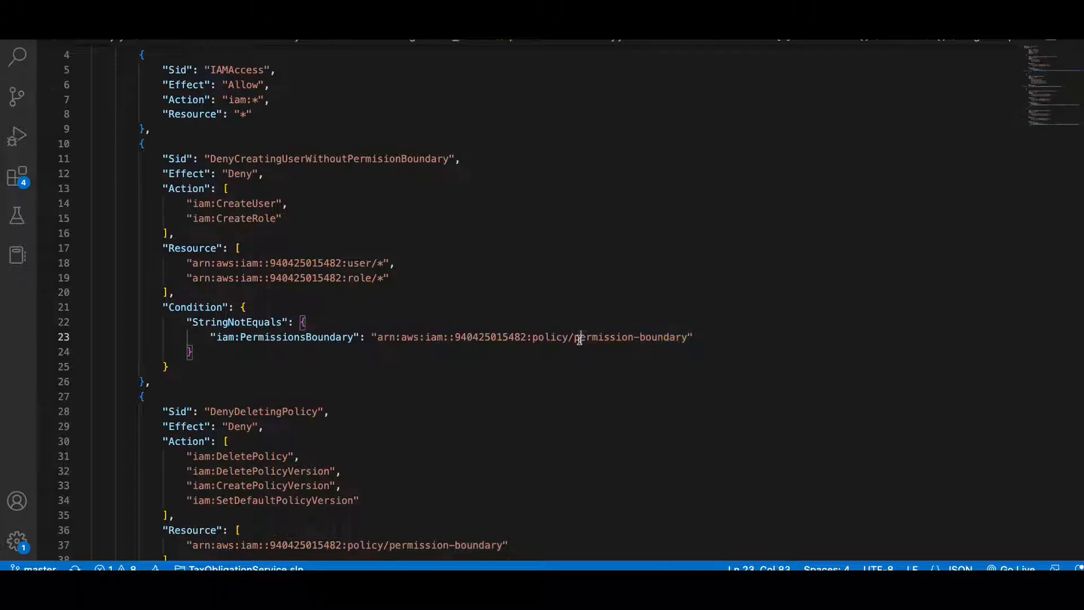
pyautogui.moveTo(581, 337); pyautogui.dragTo(684, 338)
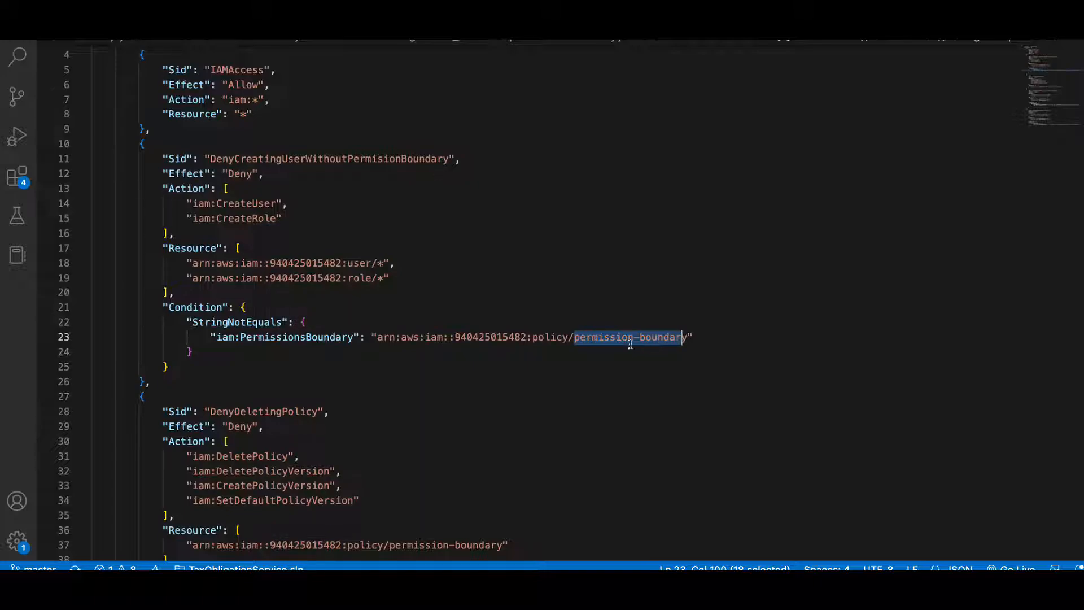
pyautogui.click(573, 339)
pyautogui.doubleClick(488, 339)
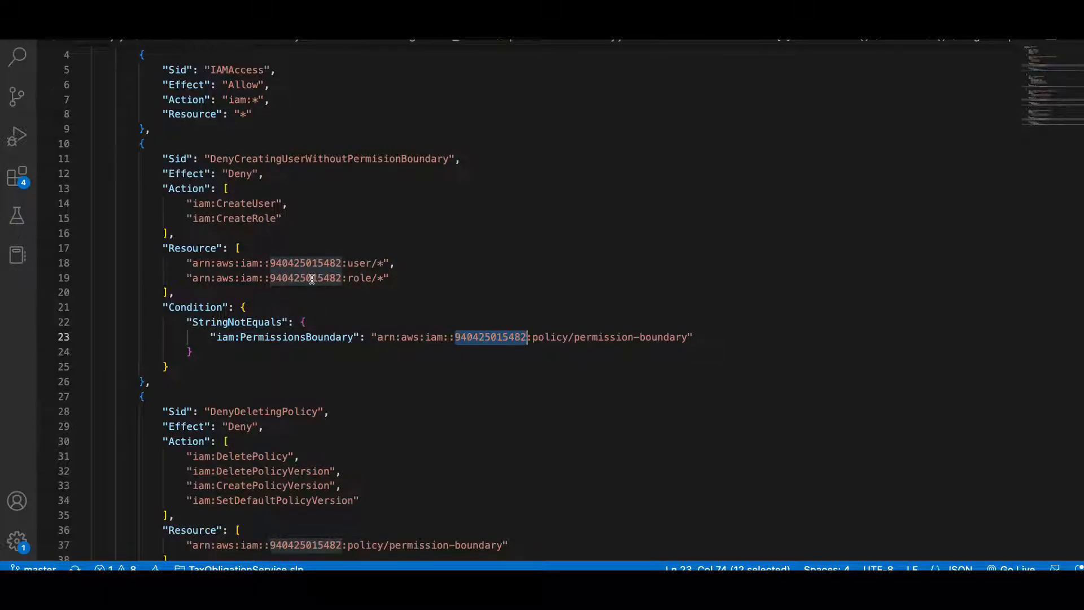
pyautogui.click(574, 339)
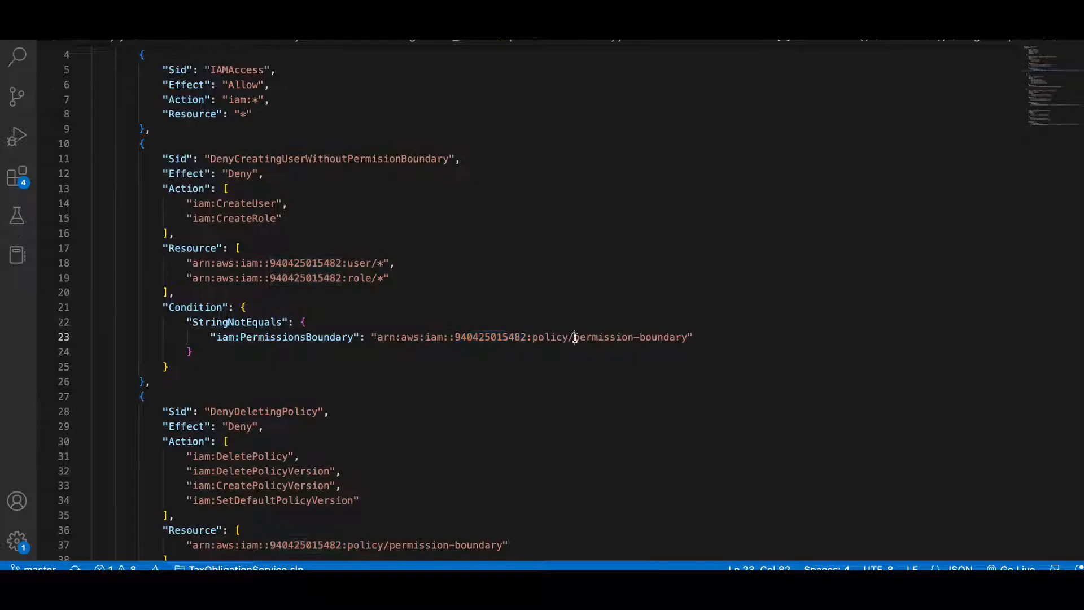
pyautogui.moveTo(575, 338); pyautogui.dragTo(689, 338)
# Scroll through the policy's deny statements, highlighting the DenyDeletingPolicy statement.
pyautogui.scroll(-2, 349, 313)
pyautogui.scroll(-1, 349, 313)
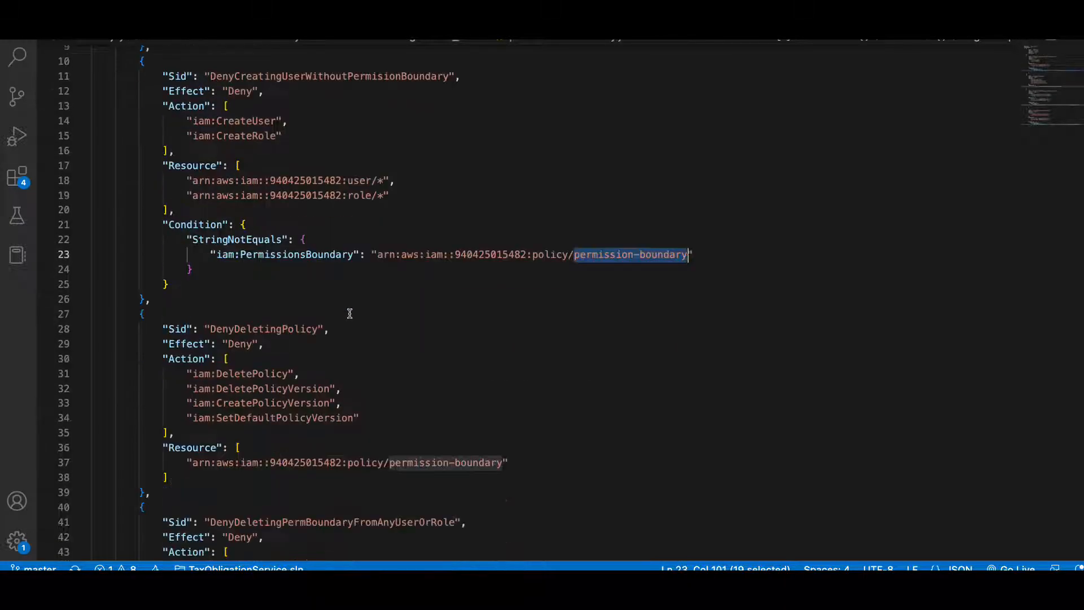
pyautogui.moveTo(135, 314); pyautogui.dragTo(151, 494)
pyautogui.scroll(-2, 243, 383)
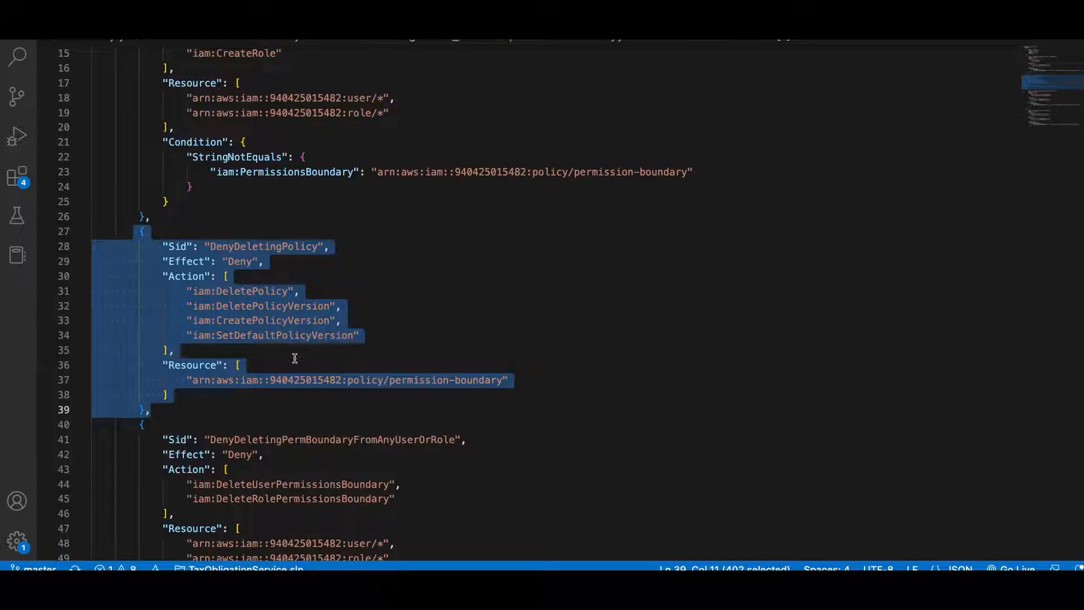
pyautogui.scroll(-4, 350, 334)
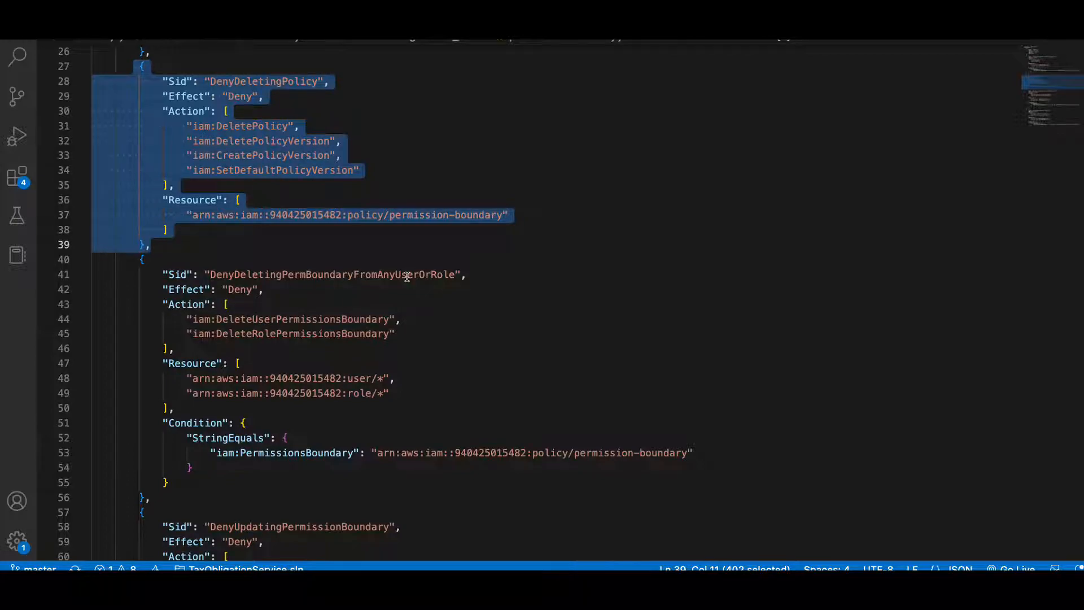
pyautogui.scroll(-3, 406, 285)
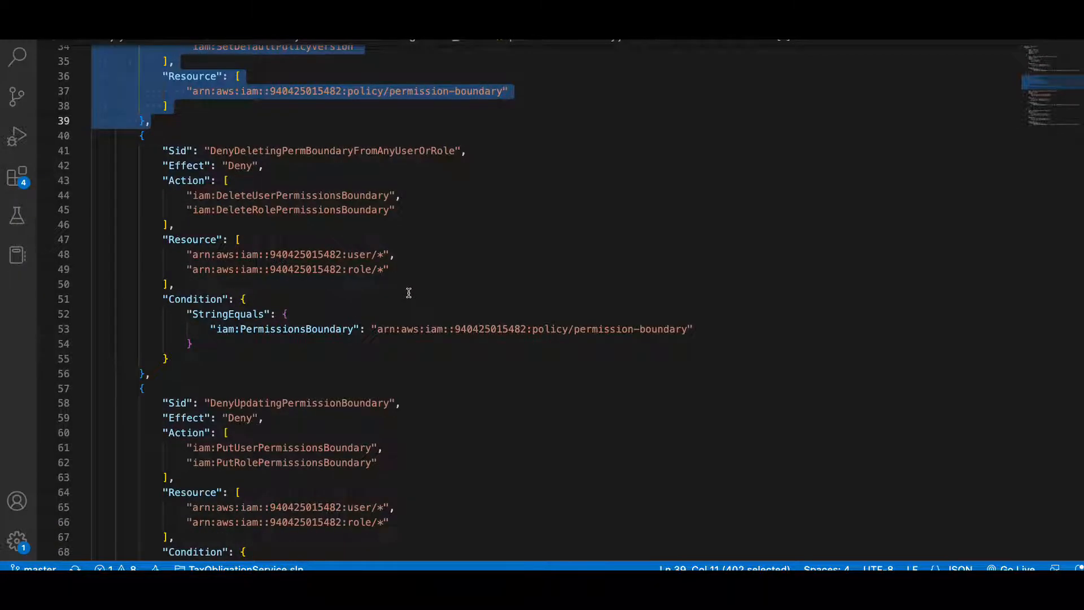
pyautogui.scroll(-3, 410, 345)
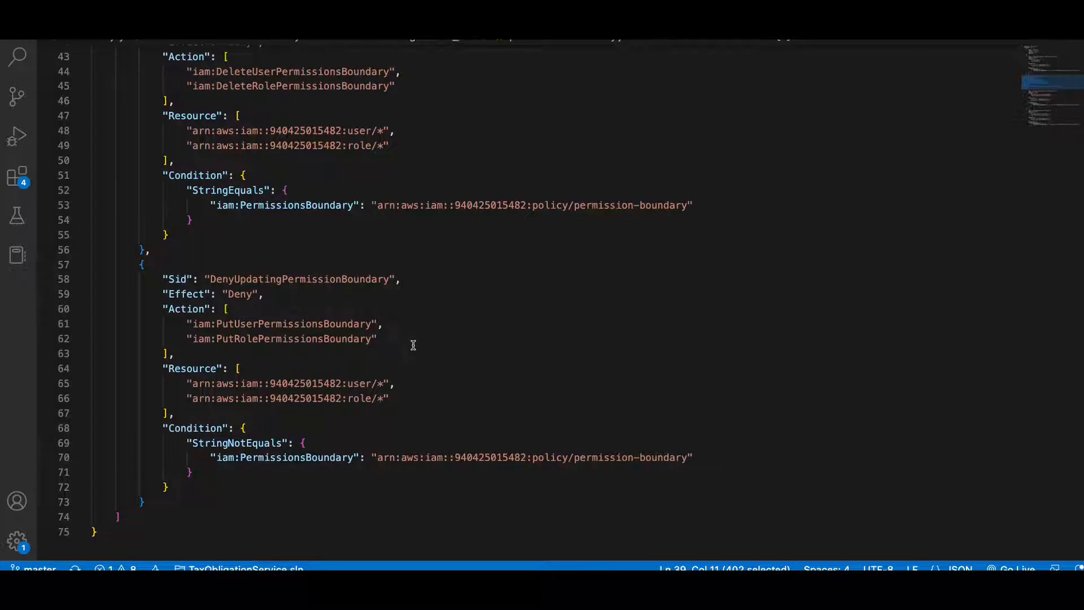
# Inspect the PutUserPermissionsBoundary action and the PermissionsBoundary condition and boundary name on line 53.
pyautogui.doubleClick(276, 322)
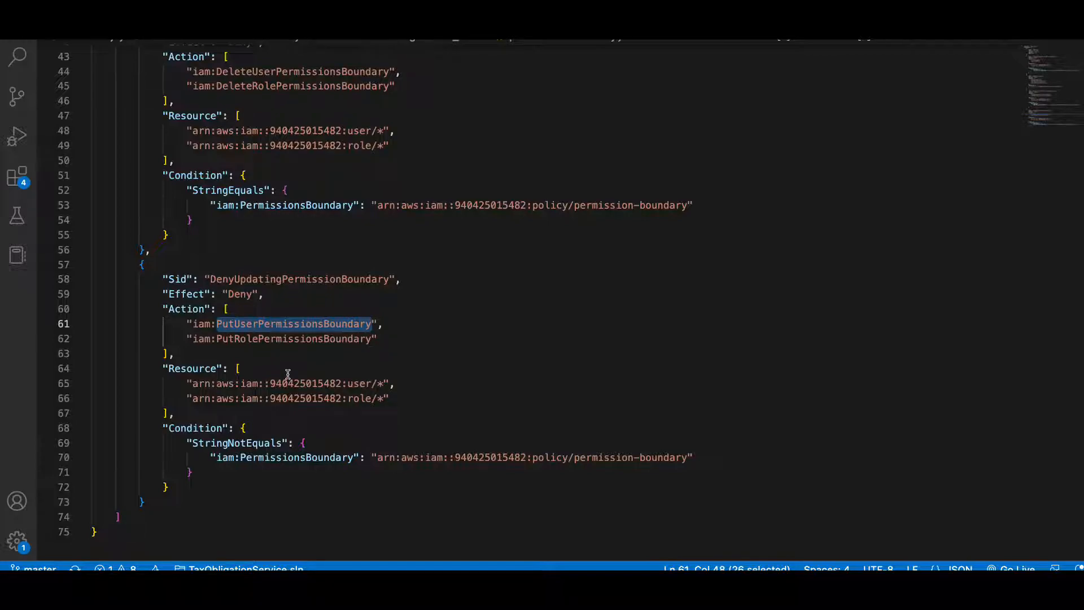
pyautogui.click(305, 457)
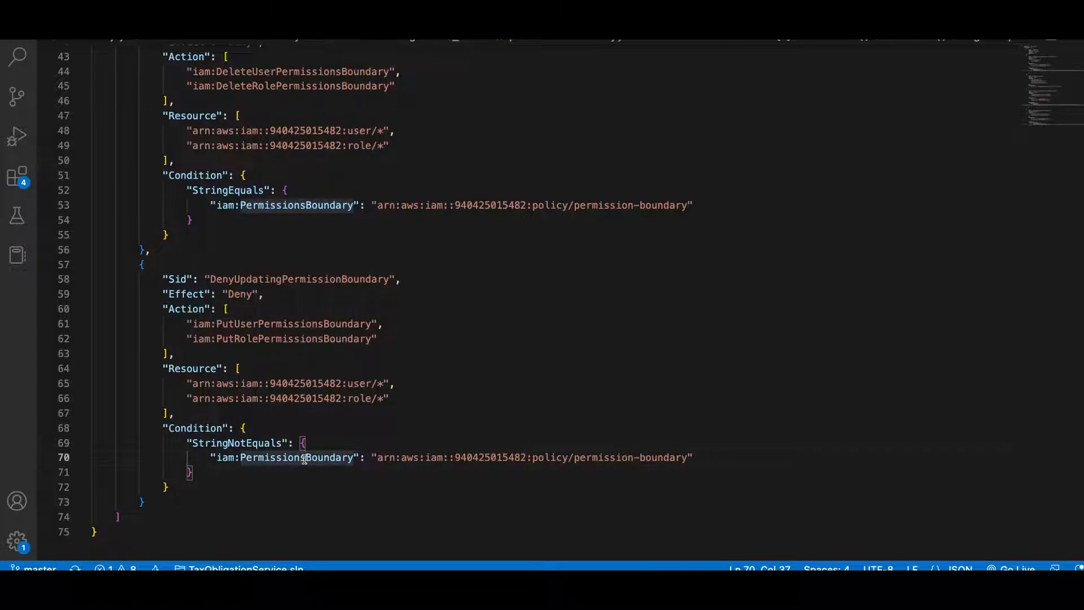
pyautogui.moveTo(216, 205); pyautogui.dragTo(351, 206)
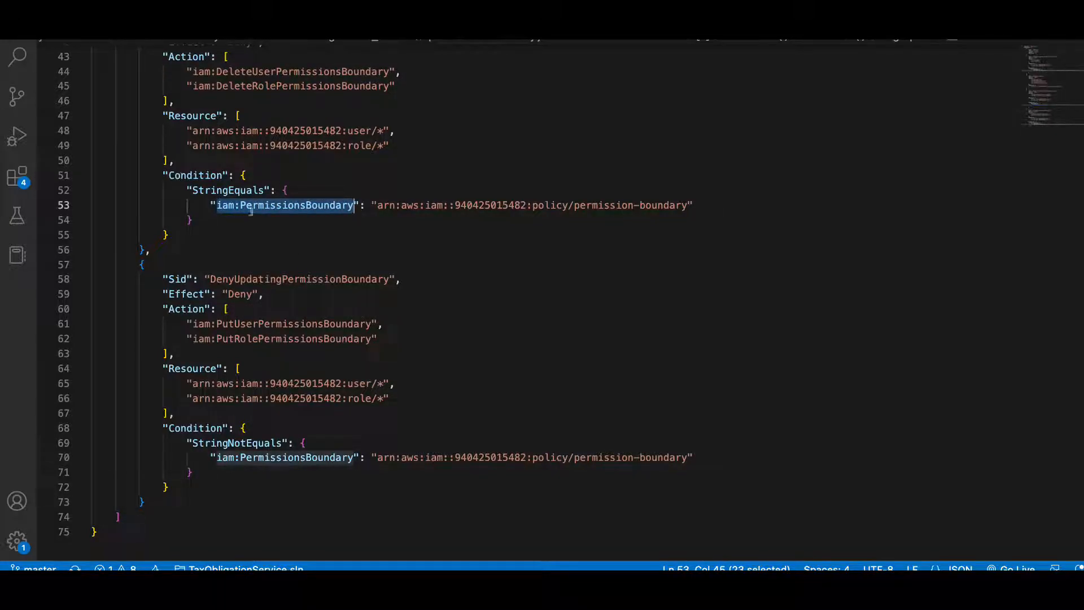
pyautogui.doubleClick(304, 207)
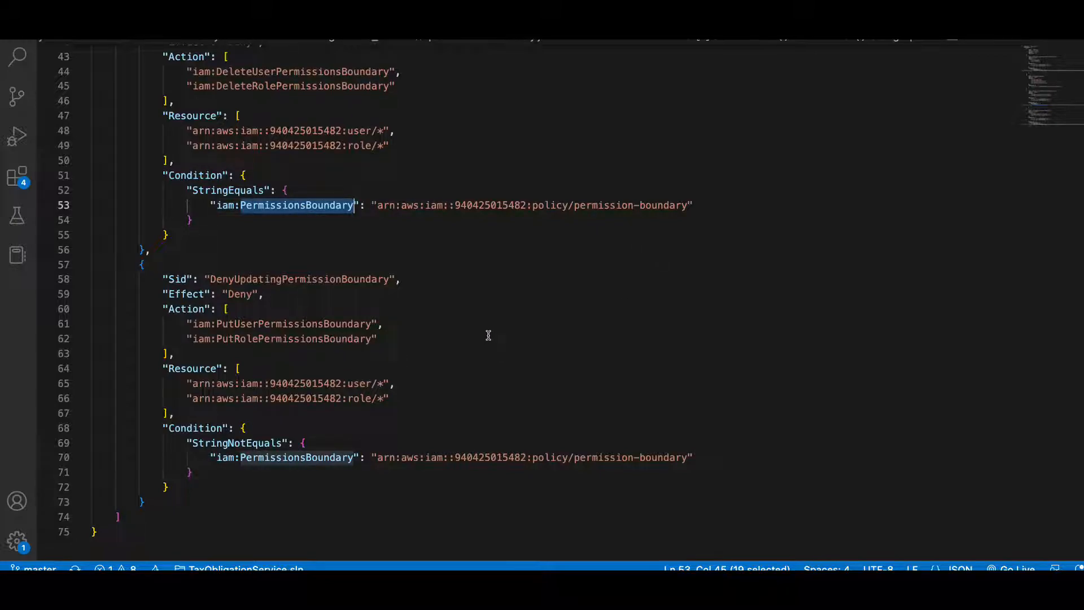
pyautogui.moveTo(574, 205); pyautogui.dragTo(690, 203)
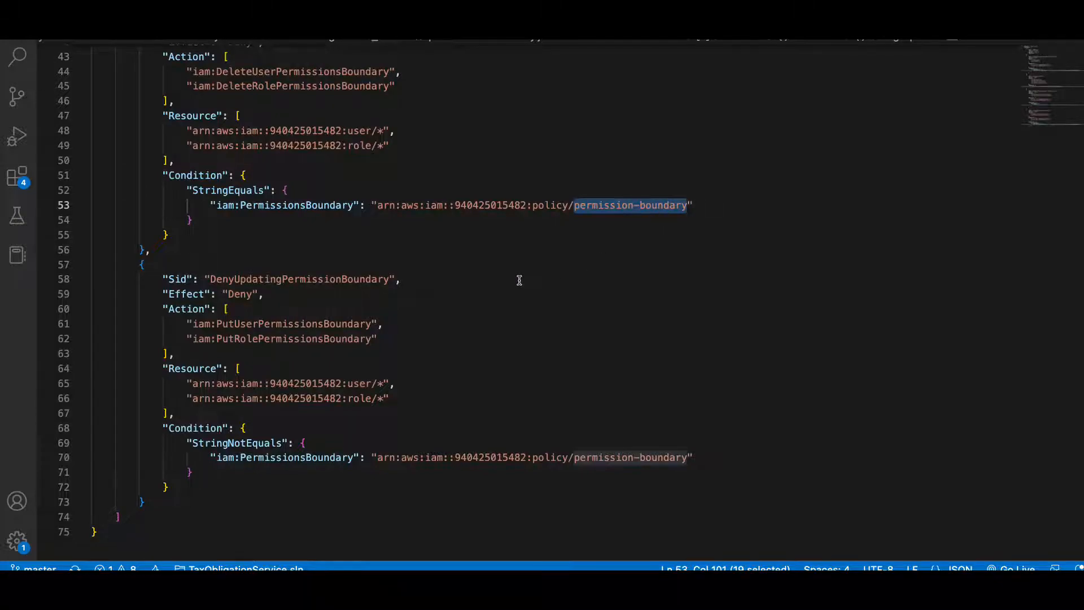
pyautogui.click(594, 245)
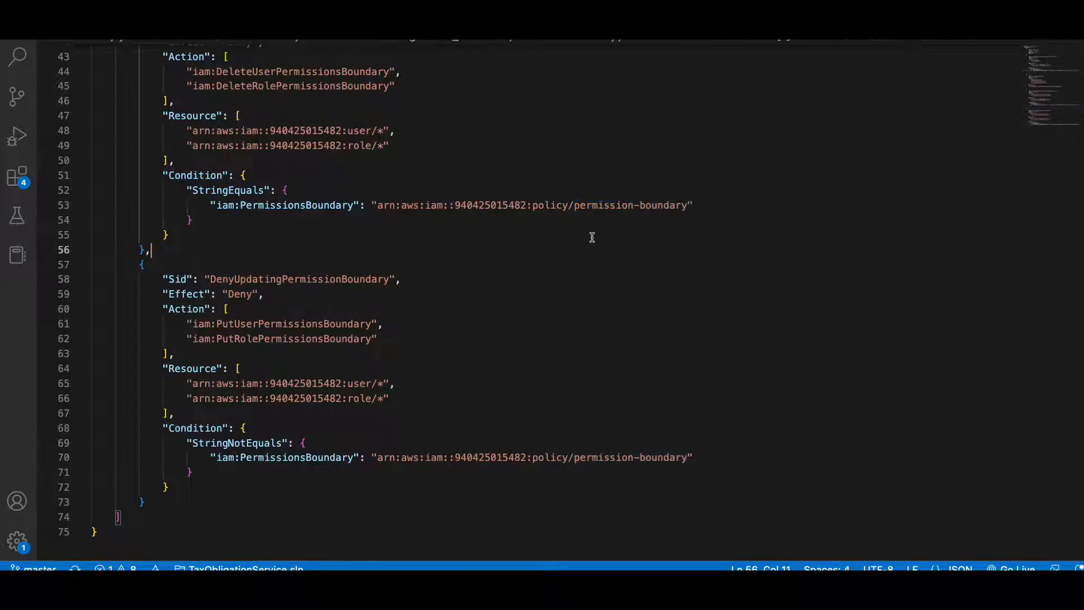
pyautogui.moveTo(574, 205); pyautogui.dragTo(688, 205)
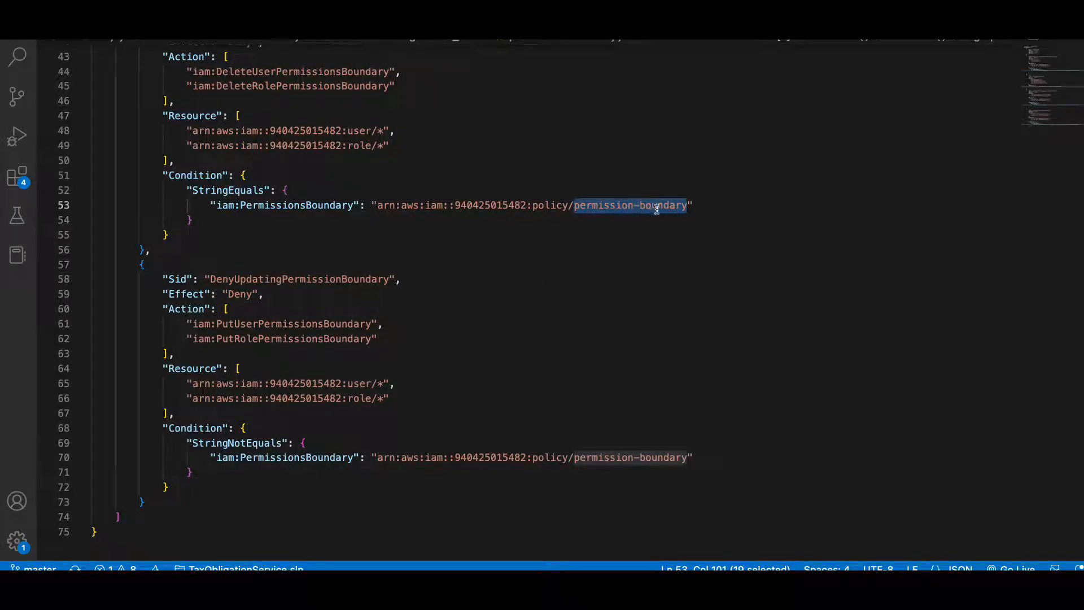
pyautogui.doubleClick(478, 202)
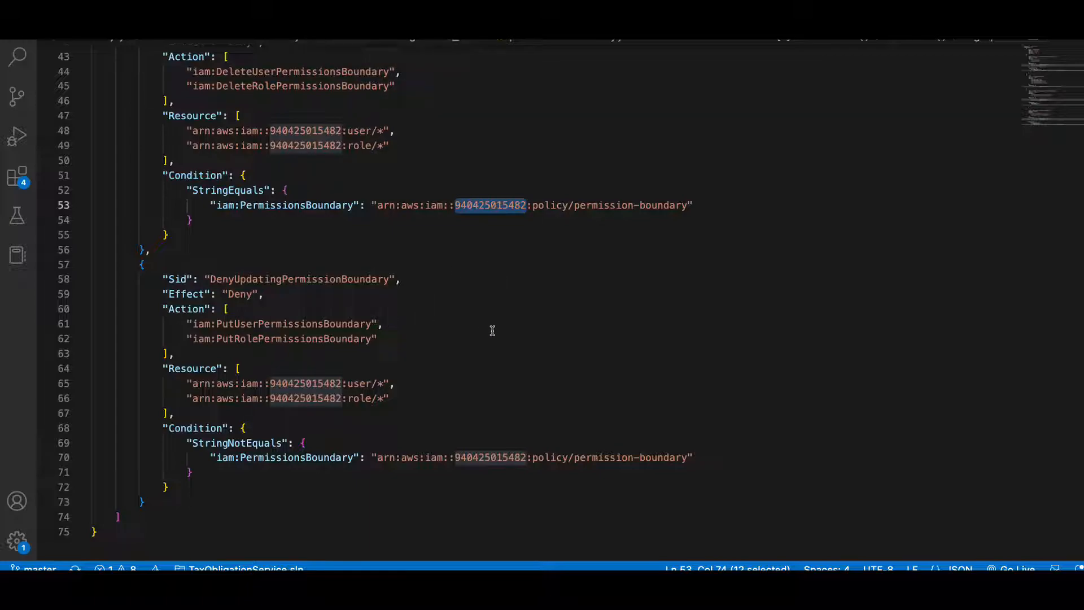
# Select the entire permission-boundary policy document with Ctrl+A.
pyautogui.scroll(10, 500, 282)
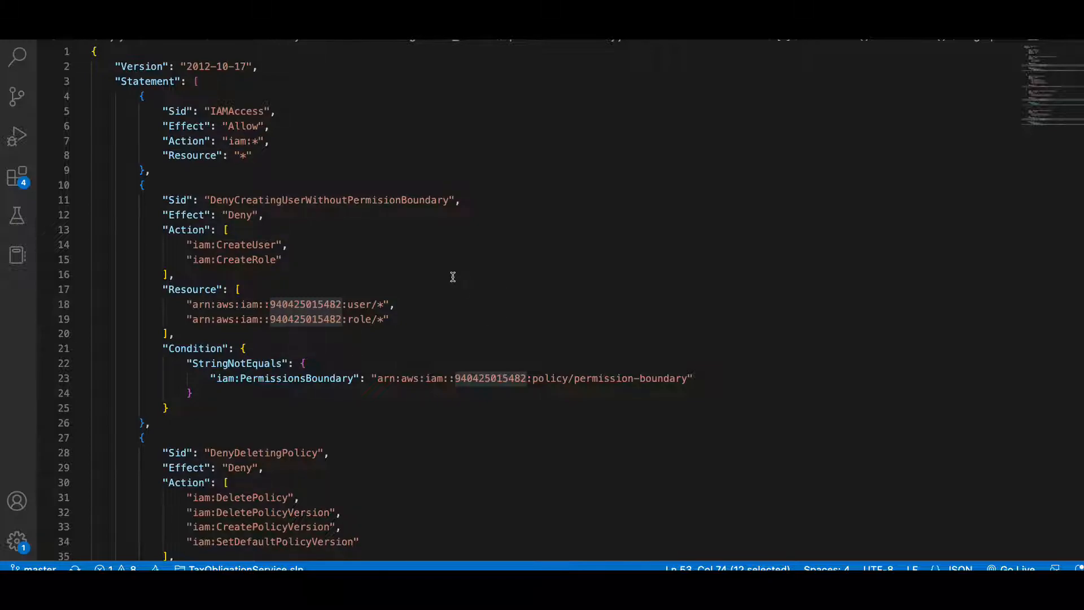
pyautogui.click(393, 281)
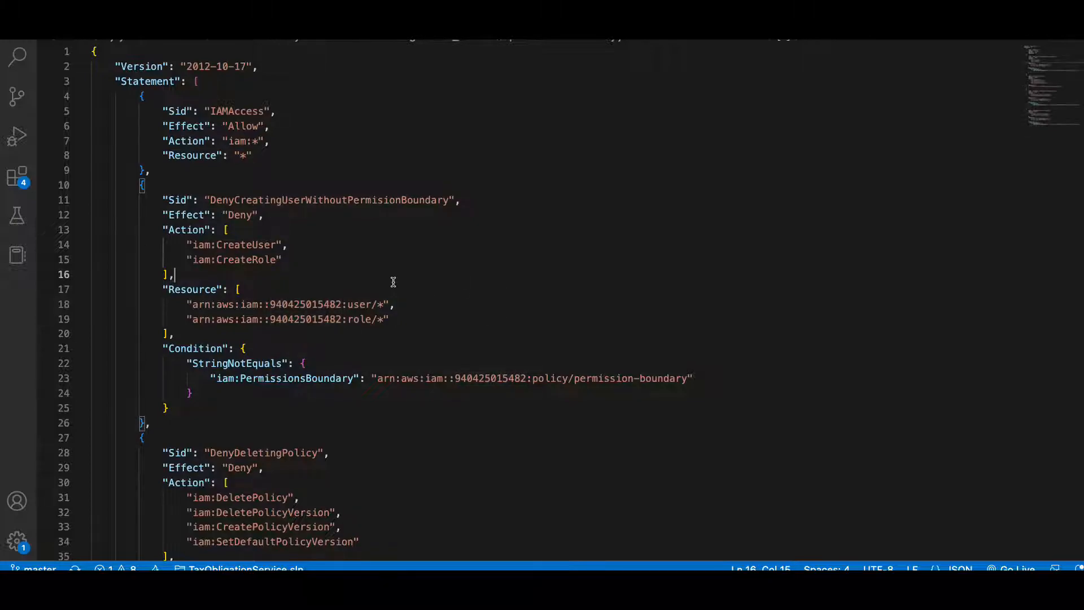
pyautogui.hotkey('ctrl', 'a')
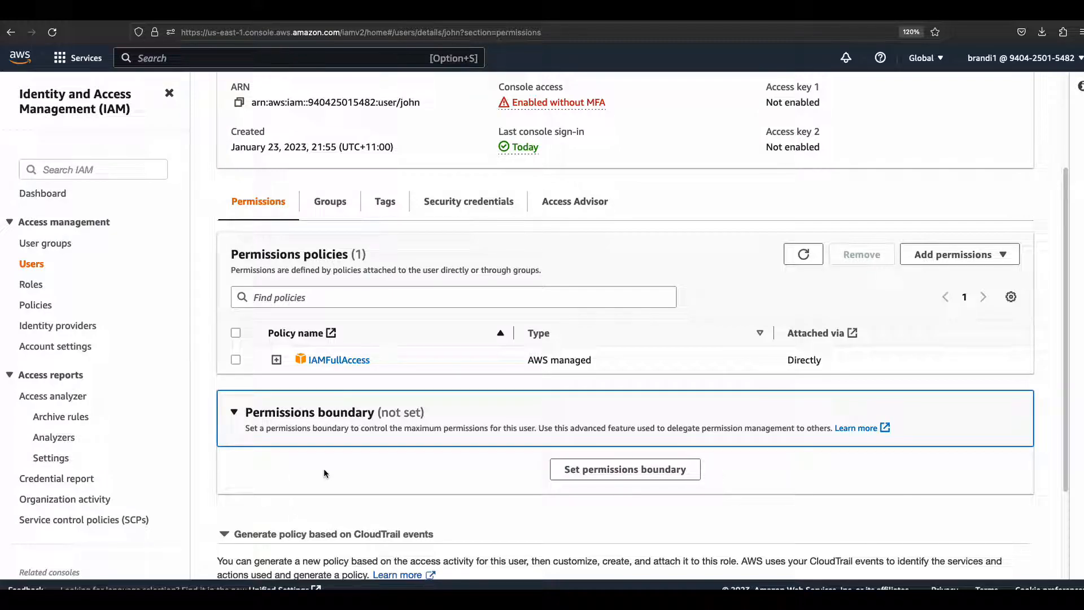
# From john's permissions boundary settings, launch Create policy in a new tab.
pyautogui.scroll(3, 322, 474)
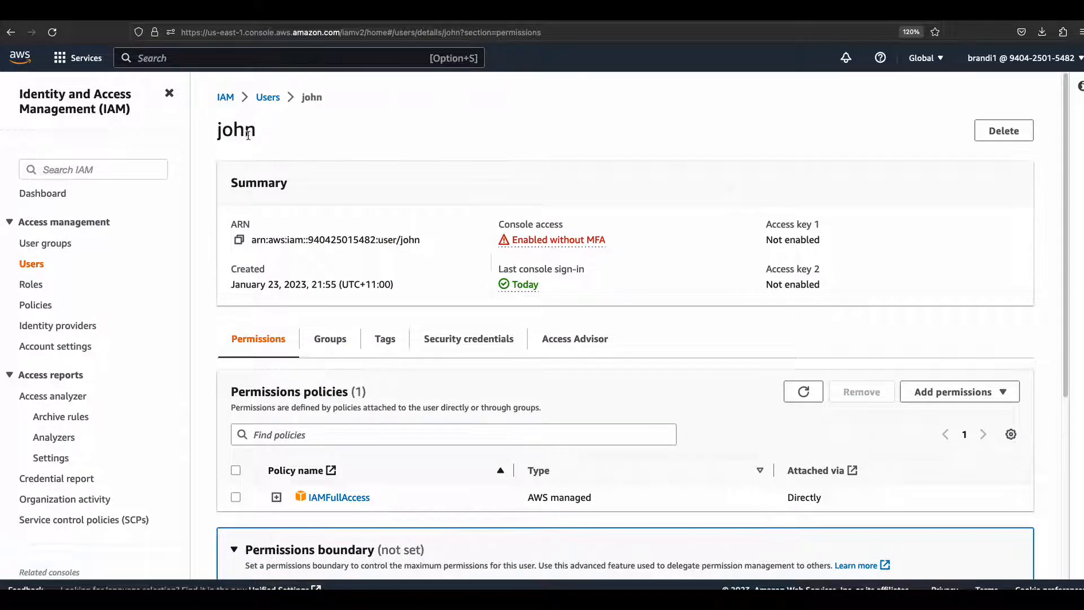
pyautogui.scroll(-2, 423, 500)
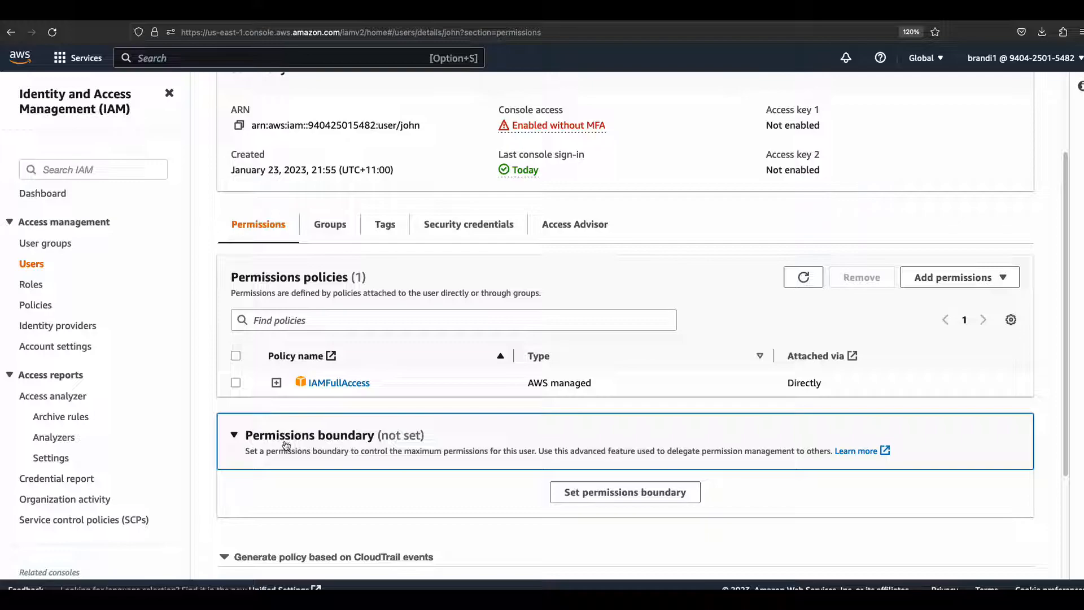
pyautogui.click(599, 493)
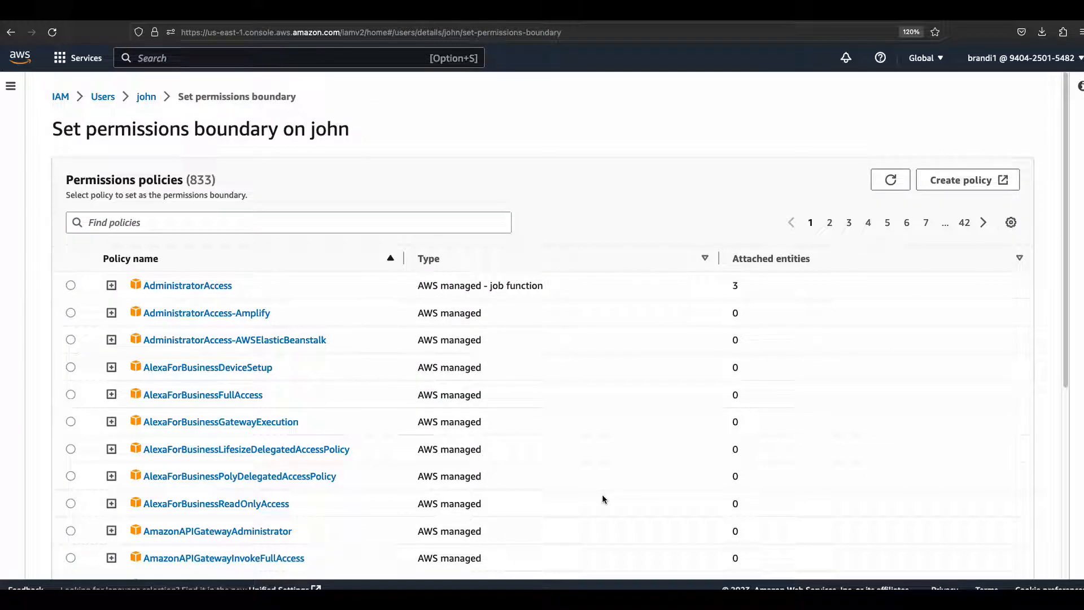
pyautogui.scroll(-3, 275, 311)
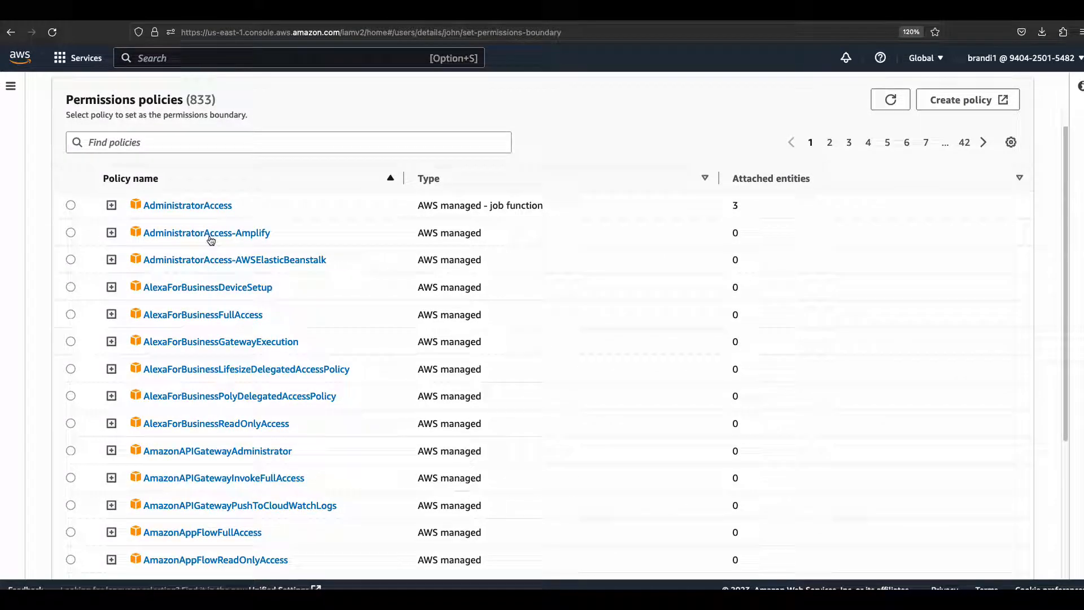
pyautogui.scroll(-2, 97, 324)
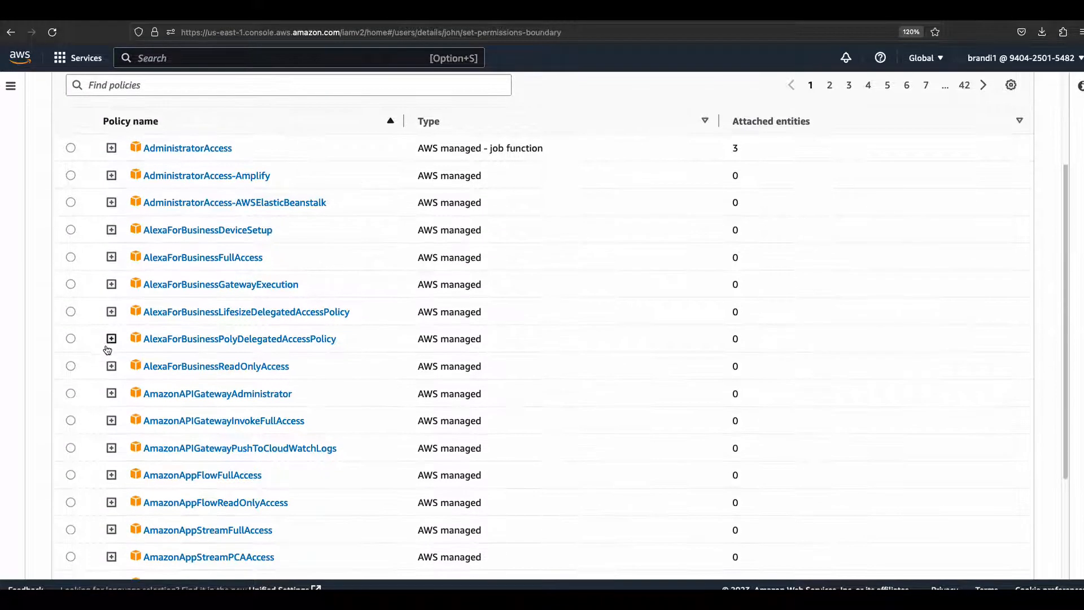
pyautogui.scroll(5, 104, 339)
pyautogui.click(967, 181)
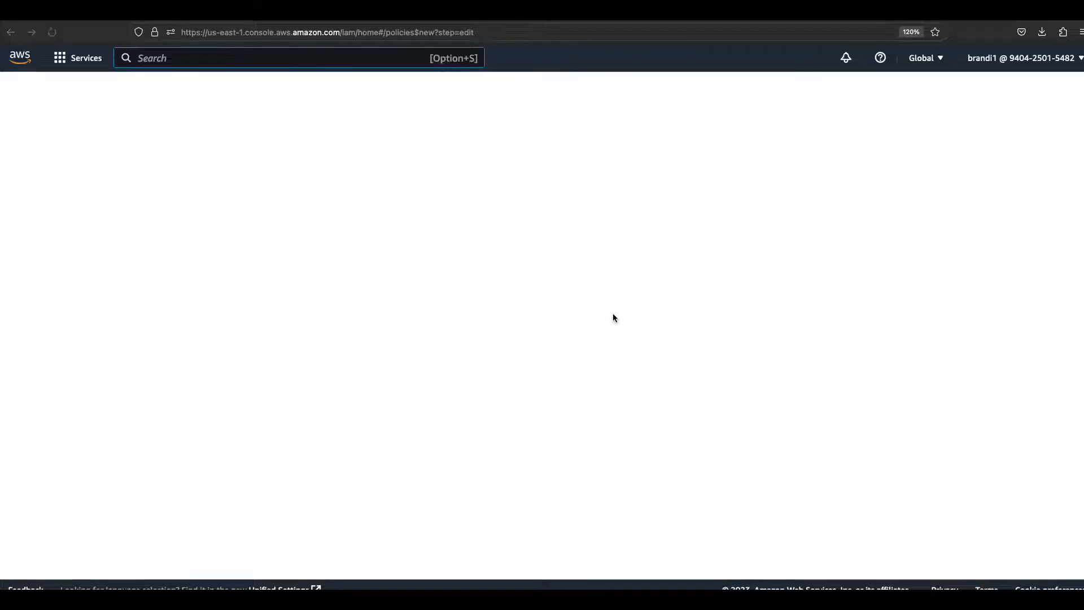
# Paste the permission-boundary policy over the placeholder JSON, check the boundary name, and continue to tags.
pyautogui.click(241, 178)
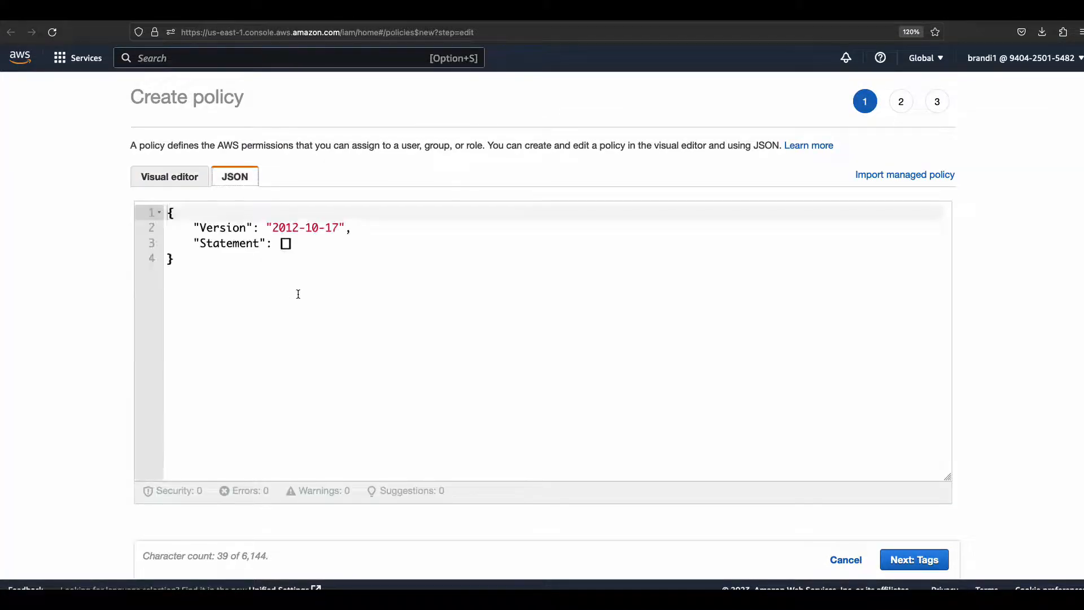
pyautogui.moveTo(194, 276); pyautogui.dragTo(168, 214)
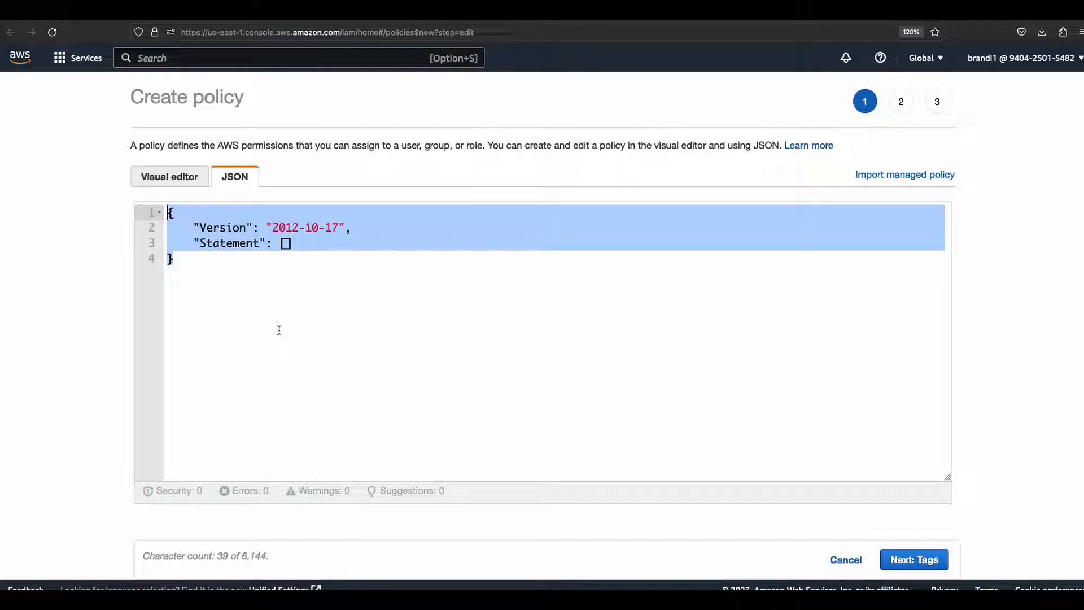
pyautogui.press('super+v')
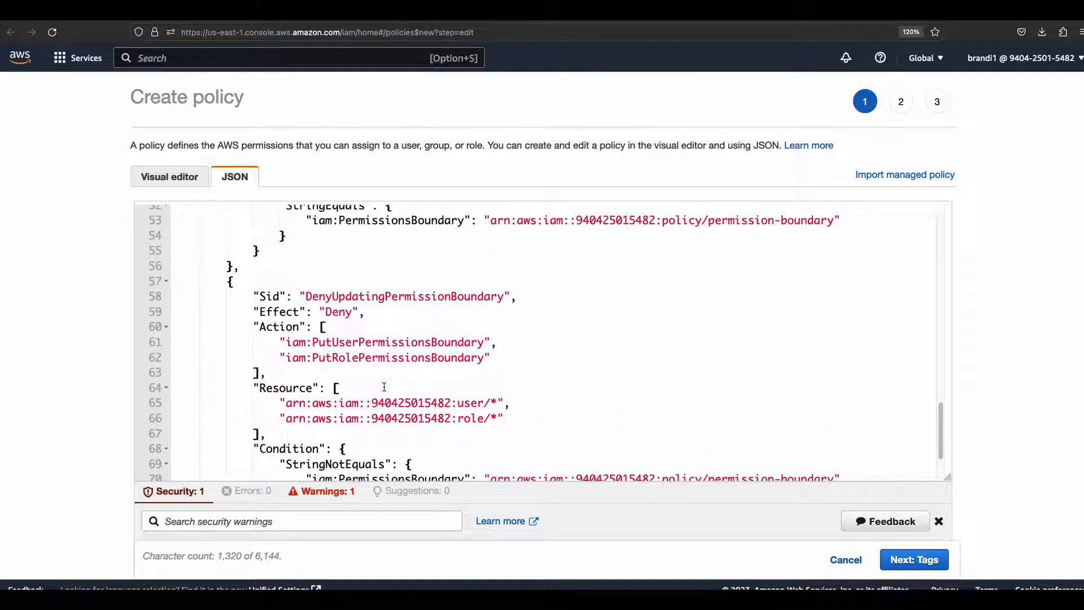
pyautogui.moveTo(708, 338); pyautogui.dragTo(834, 339)
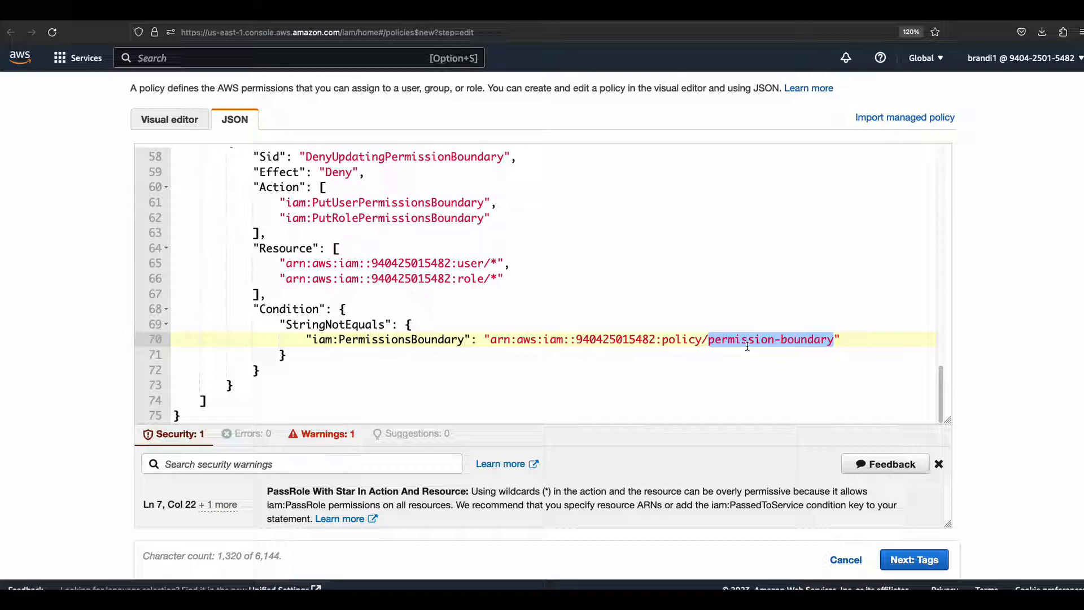
pyautogui.scroll(1, 751, 350)
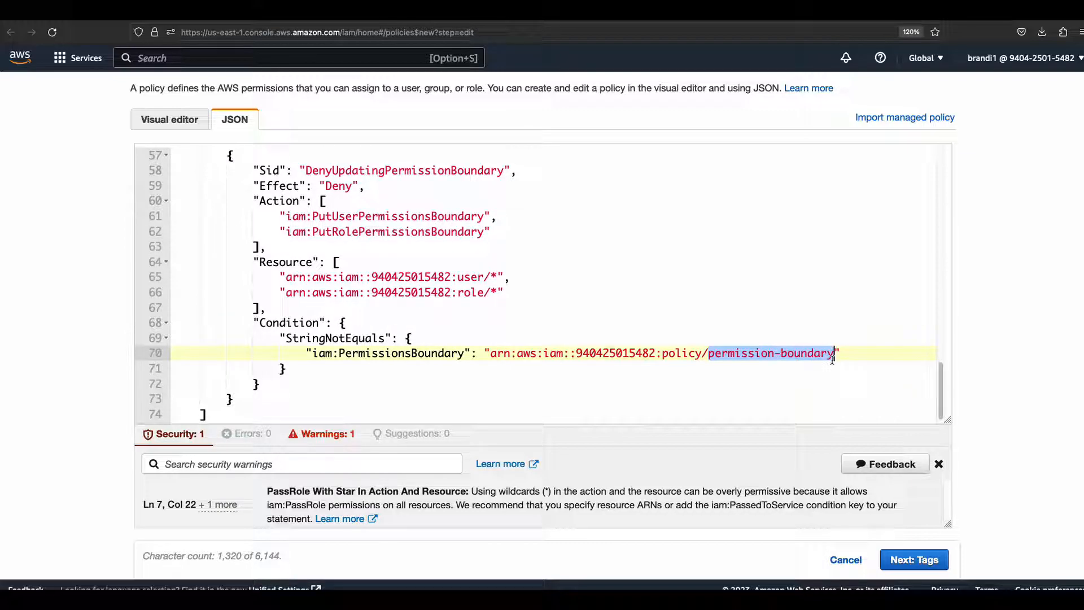
pyautogui.scroll(15, 831, 360)
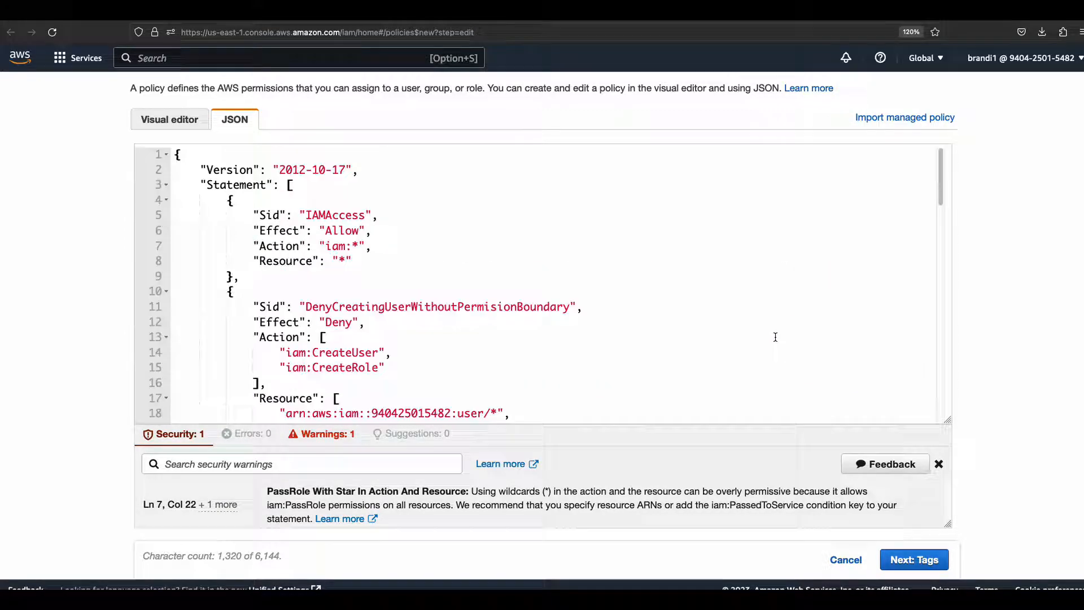
pyautogui.scroll(-5, 734, 337)
pyautogui.moveTo(709, 304); pyautogui.dragTo(835, 300)
pyautogui.press('super+c')
pyautogui.scroll(-1, 766, 341)
pyautogui.scroll(-3, 766, 341)
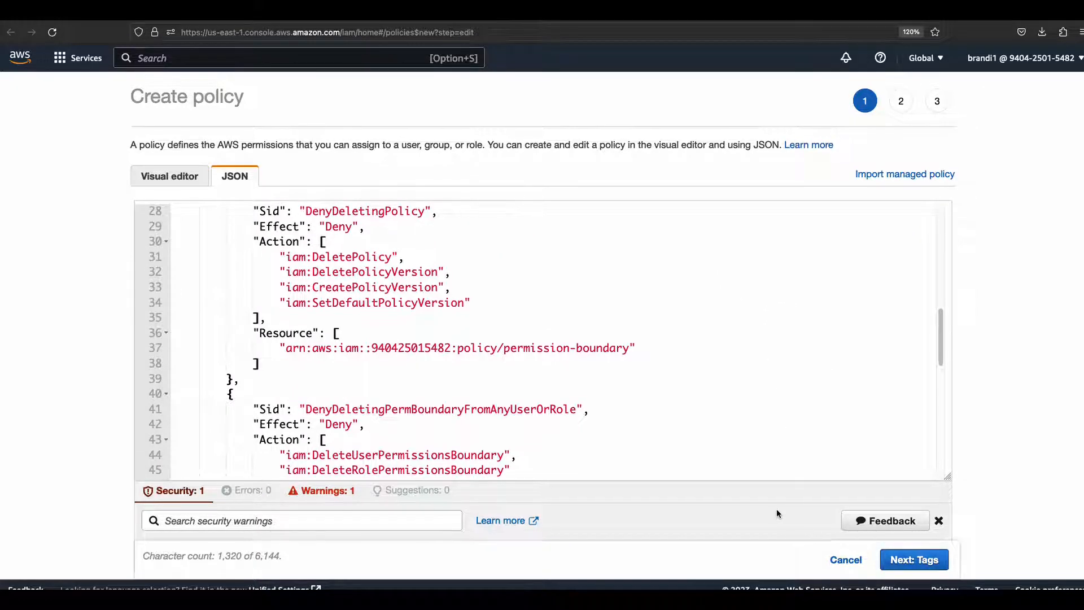
pyautogui.click(914, 560)
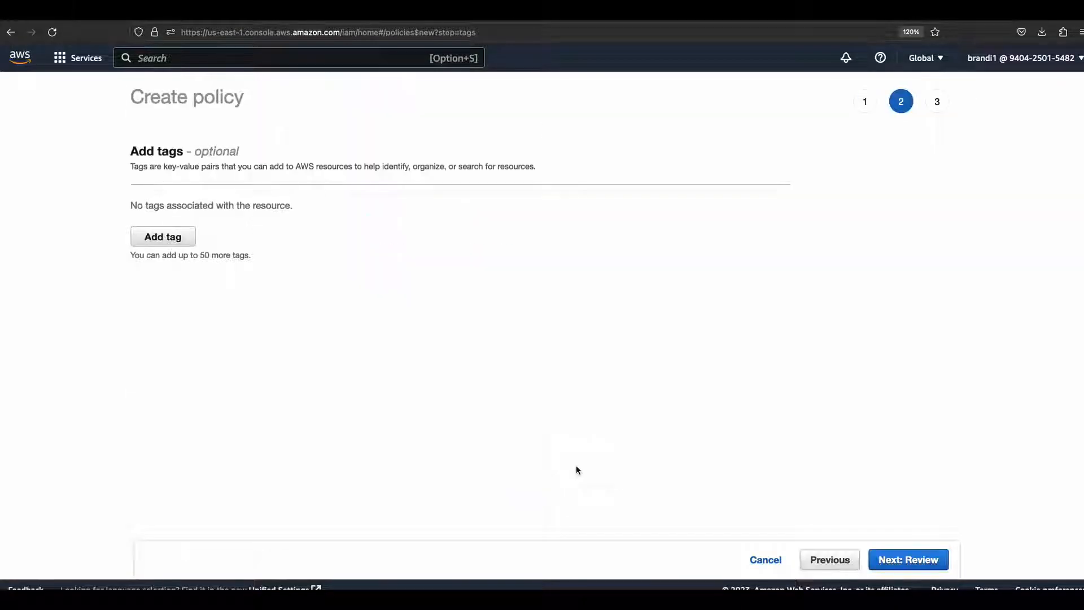
# Name the policy permission-boundary and try to create it, hitting an Entity already exists error.
pyautogui.click(910, 559)
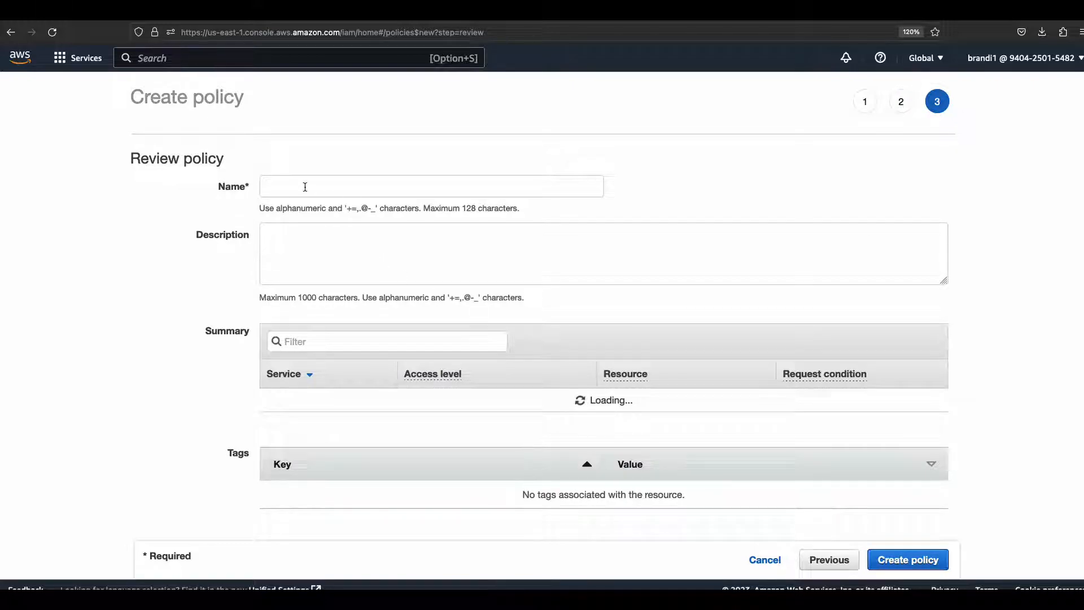
pyautogui.click(302, 185)
pyautogui.press('super+v')
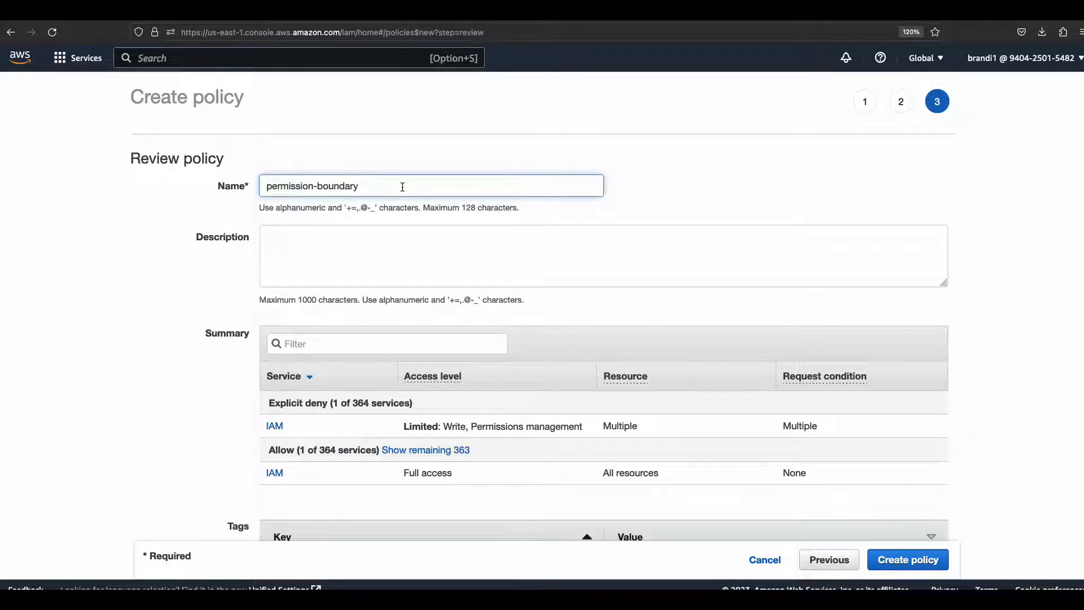
pyautogui.moveTo(402, 186); pyautogui.dragTo(235, 185)
pyautogui.press('super+c')
pyautogui.scroll(-1, 182, 259)
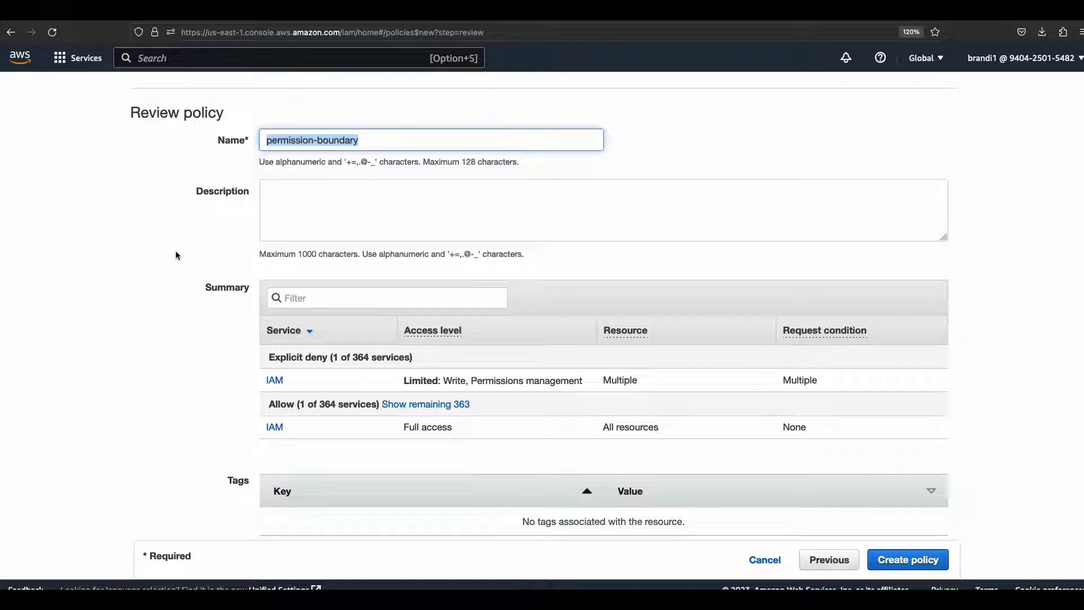
pyautogui.scroll(-1, 683, 432)
pyautogui.click(915, 559)
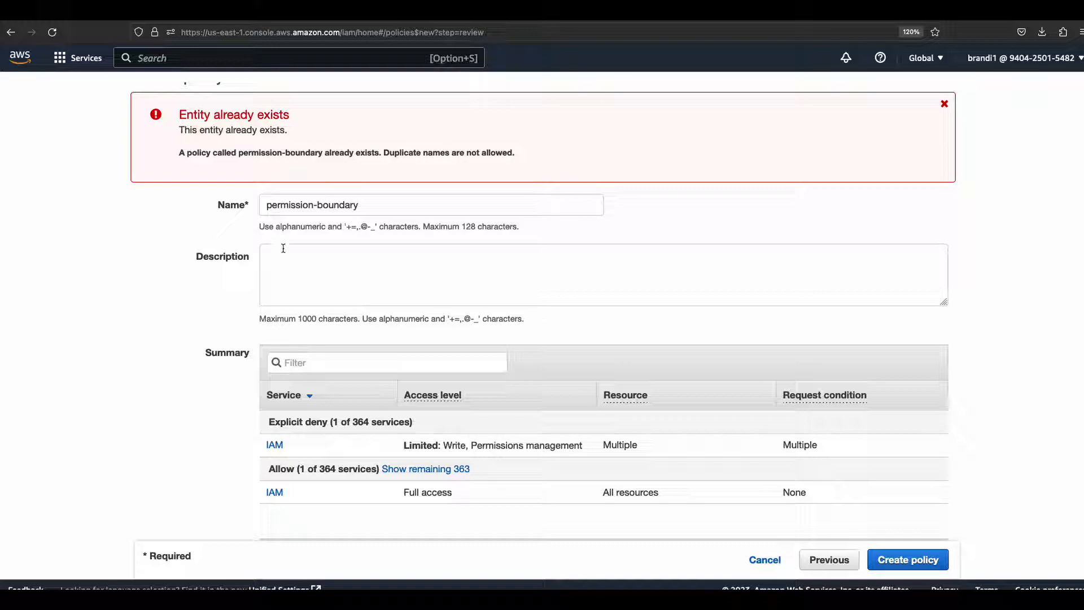
pyautogui.scroll(-1, 803, 515)
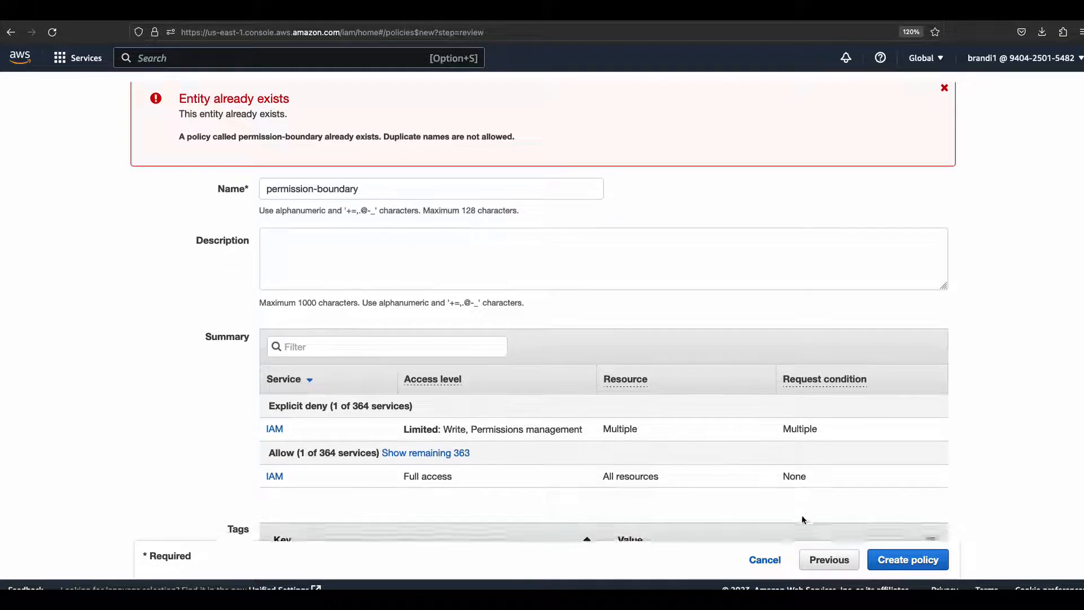
# Cancel, find the existing permission-boundary policy, and delete it, confirming by name.
pyautogui.click(773, 561)
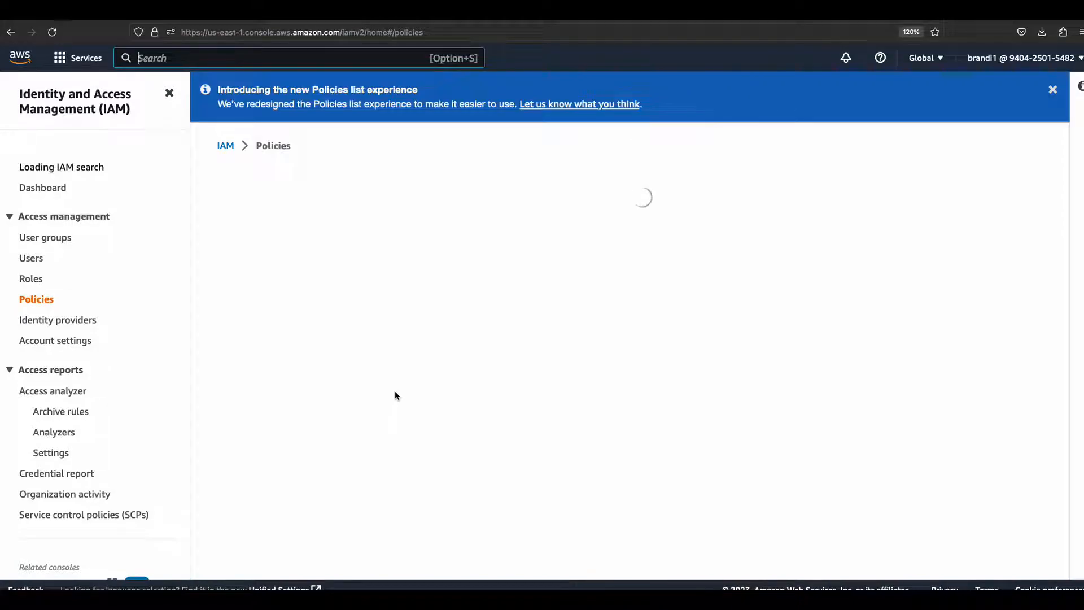
pyautogui.click(320, 226)
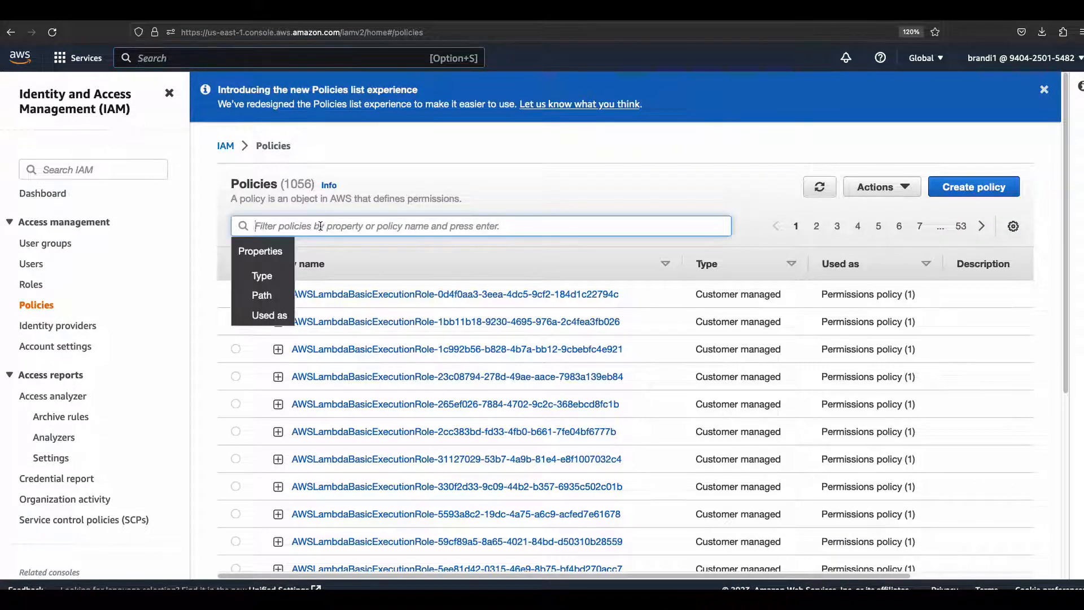
pyautogui.press('super+v')
pyautogui.press('Return')
pyautogui.click(236, 321)
pyautogui.click(914, 191)
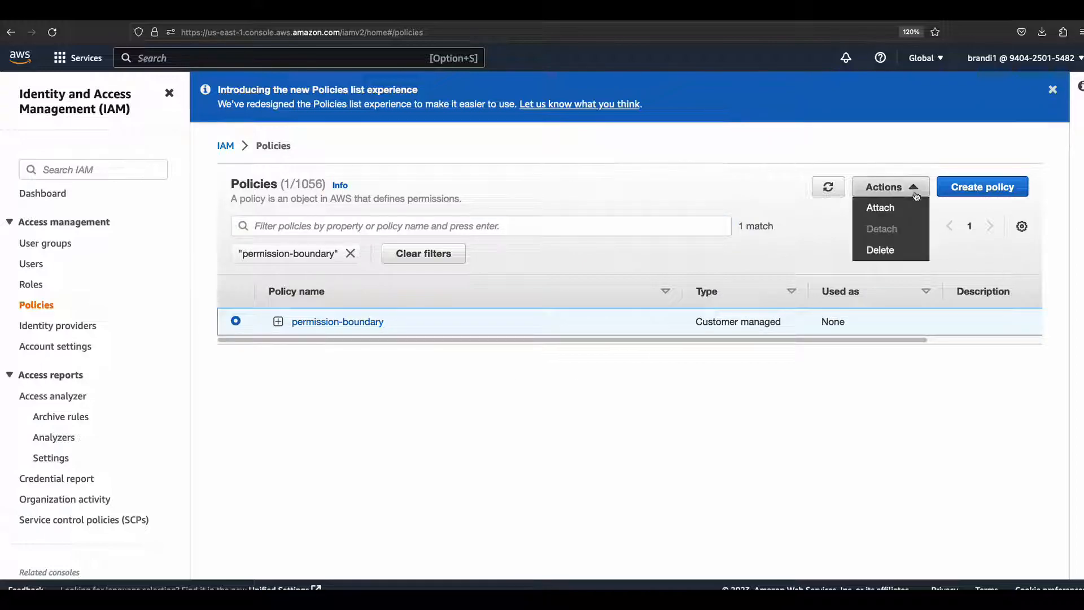
pyautogui.click(886, 252)
pyautogui.click(448, 375)
pyautogui.press('super+v')
pyautogui.click(700, 405)
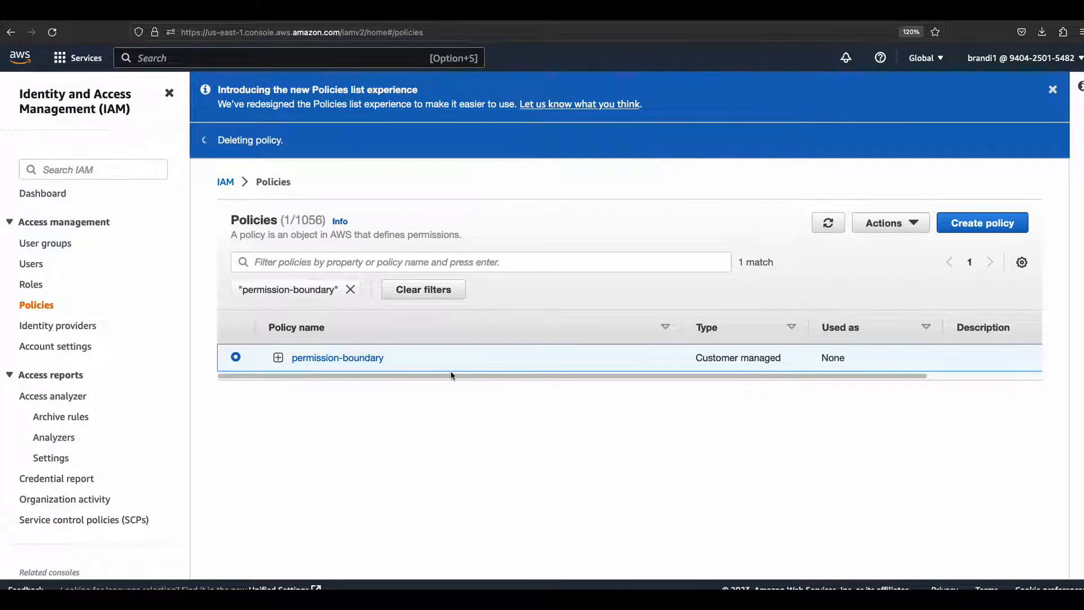
pyautogui.click(984, 224)
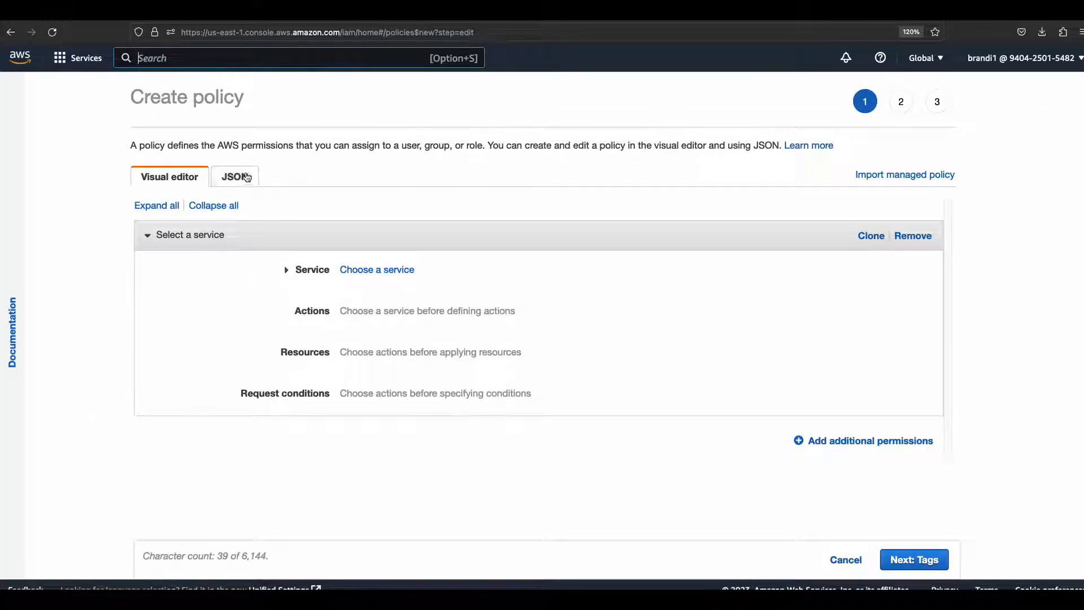
# Replace the default policy JSON with the 75-line boundary policy.
pyautogui.click(247, 177)
pyautogui.click(271, 288)
pyautogui.press('super+a')
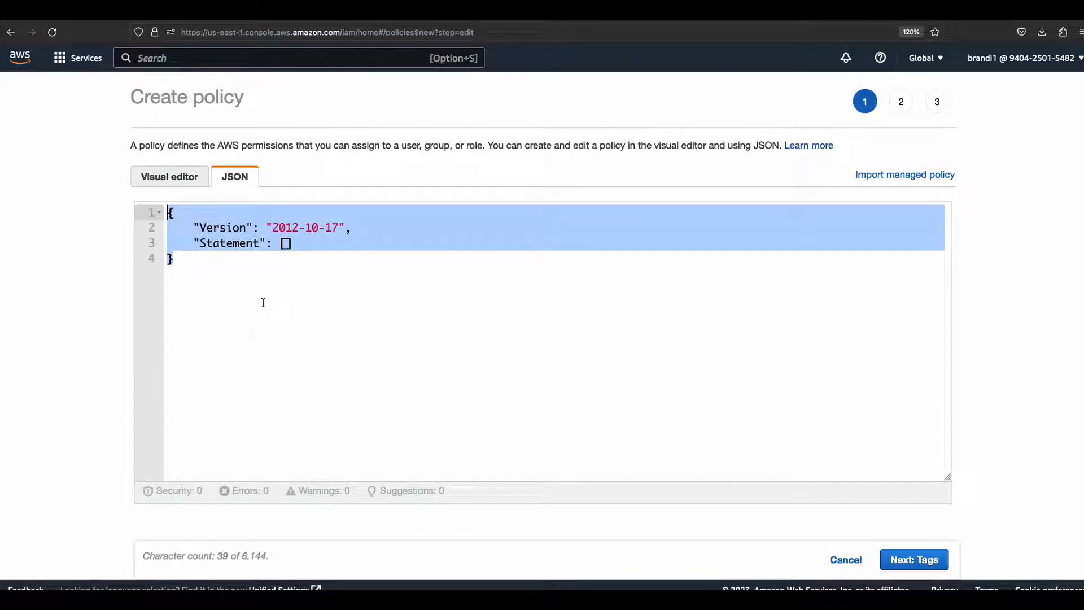
pyautogui.press('super+v')
pyautogui.moveTo(706, 398); pyautogui.dragTo(834, 396)
pyautogui.press('super+c')
# Advance to the review step and name the policy permission-boundary.
pyautogui.click(913, 560)
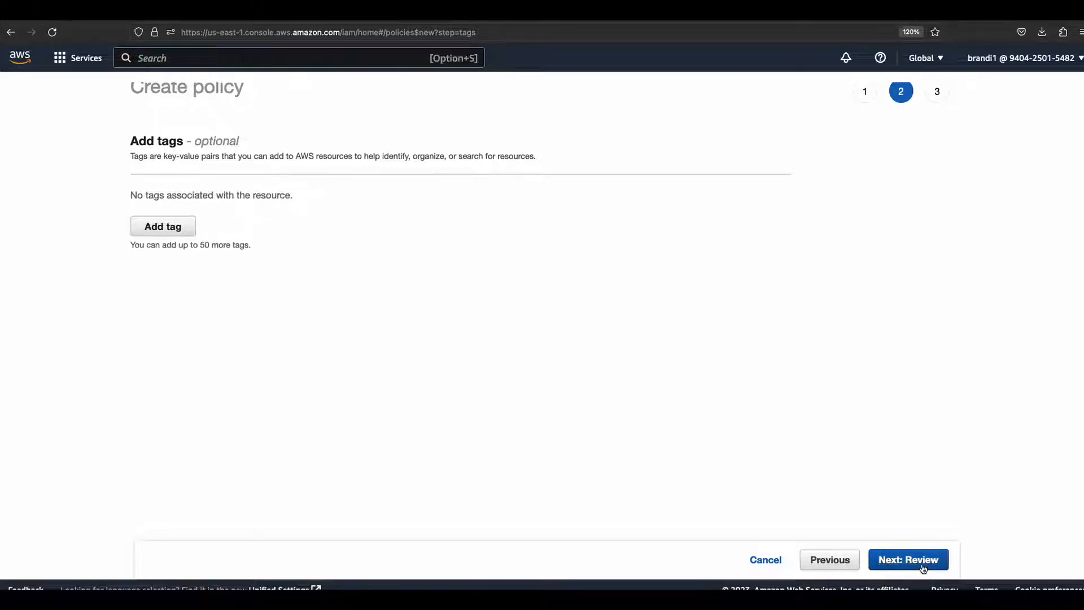
pyautogui.click(908, 560)
pyautogui.click(295, 176)
pyautogui.press('super+v')
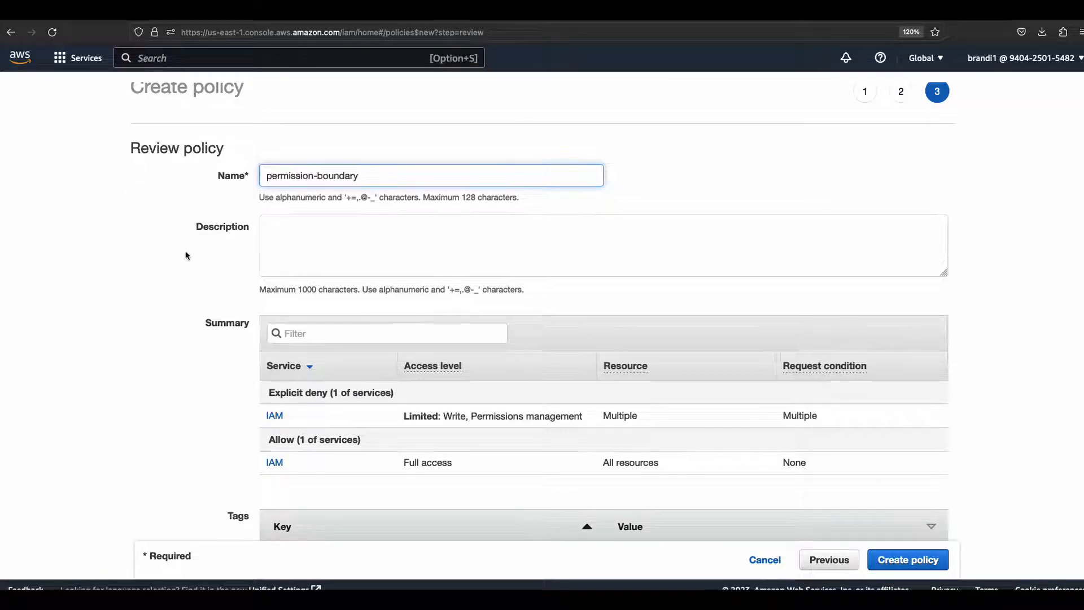
pyautogui.scroll(-1, 170, 255)
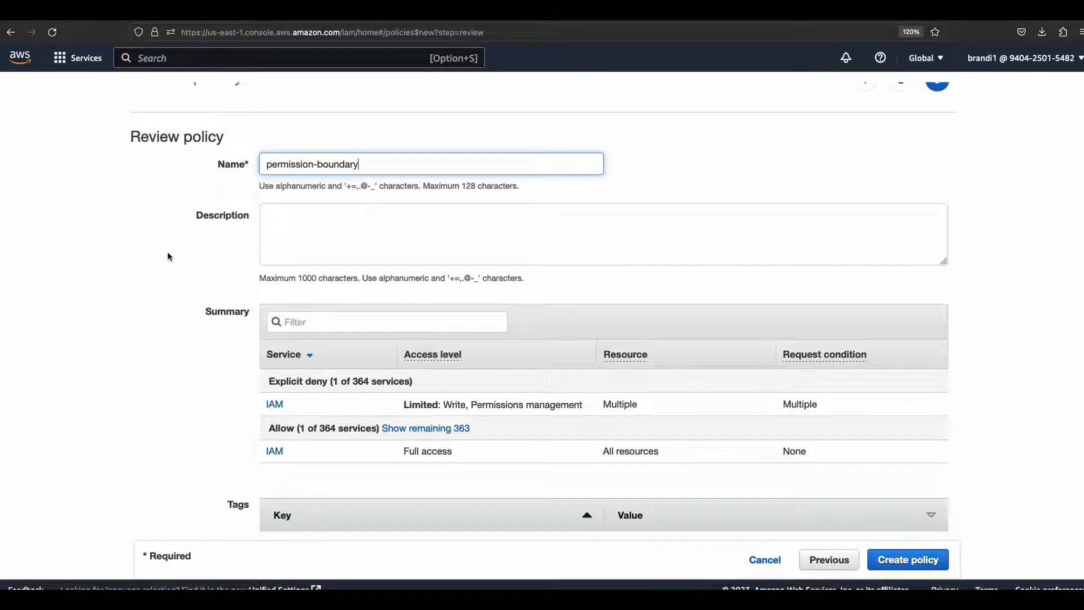
pyautogui.scroll(-3, 167, 252)
# Create the permission-boundary policy and return to john's user page.
pyautogui.click(943, 553)
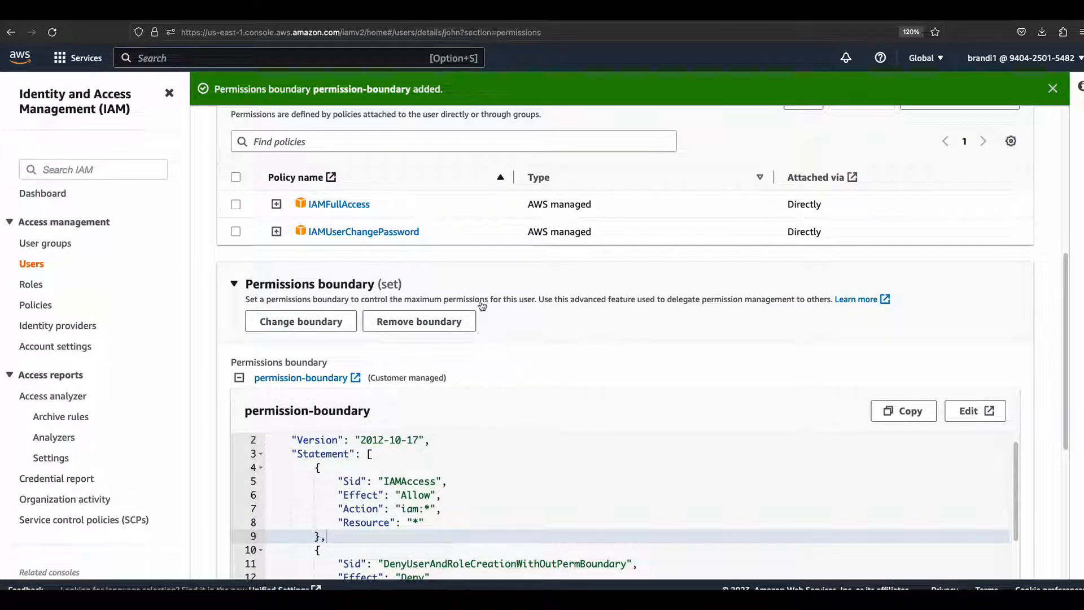
pyautogui.scroll(6, 480, 308)
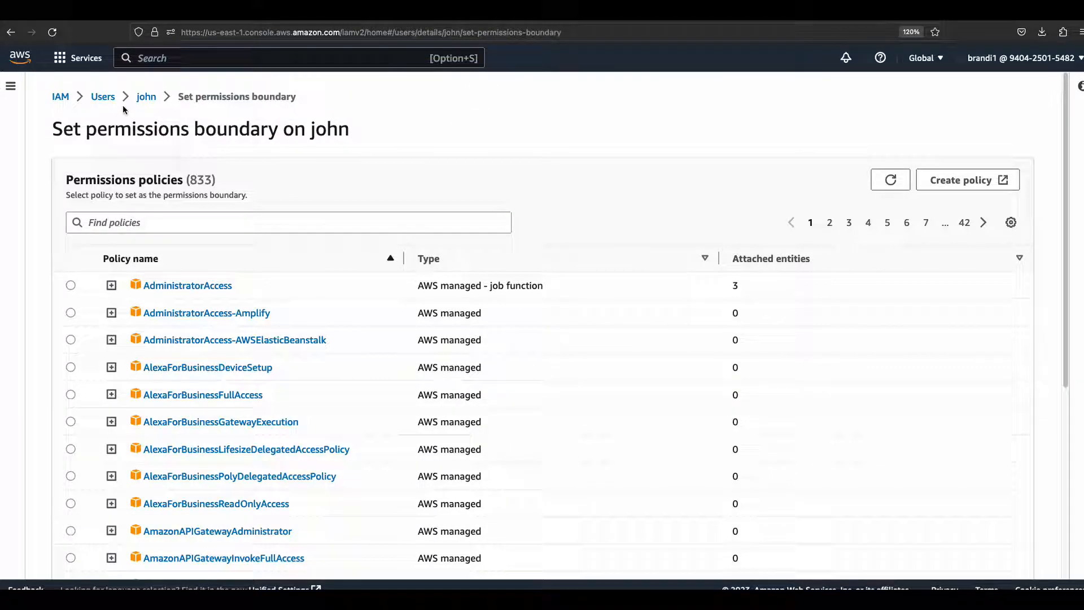
pyautogui.click(143, 100)
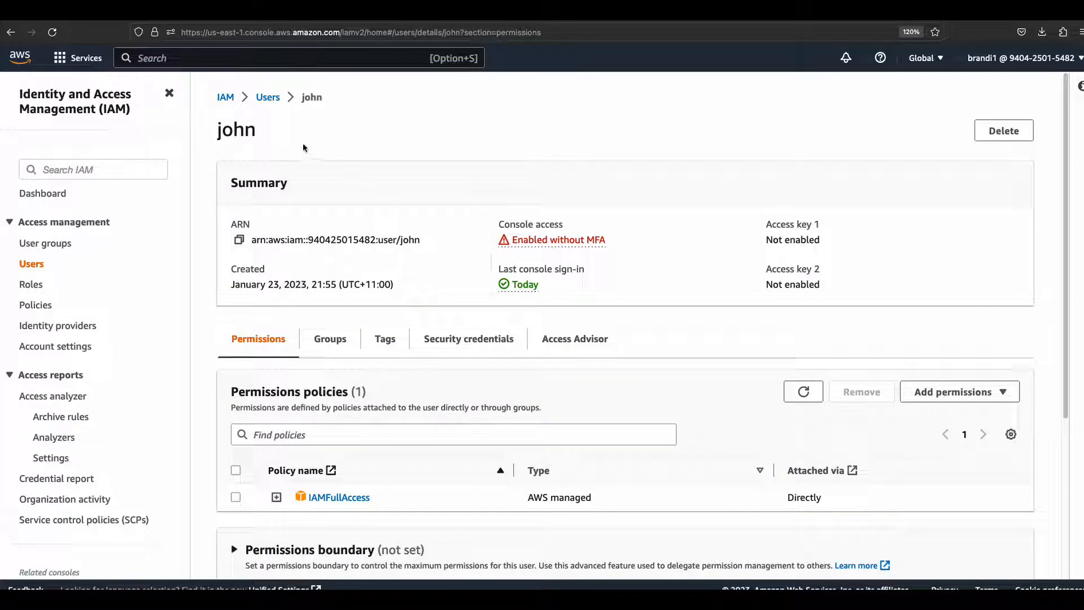
pyautogui.scroll(-5, 334, 285)
# Set permission-boundary as john's permissions boundary and check its details.
pyautogui.click(305, 381)
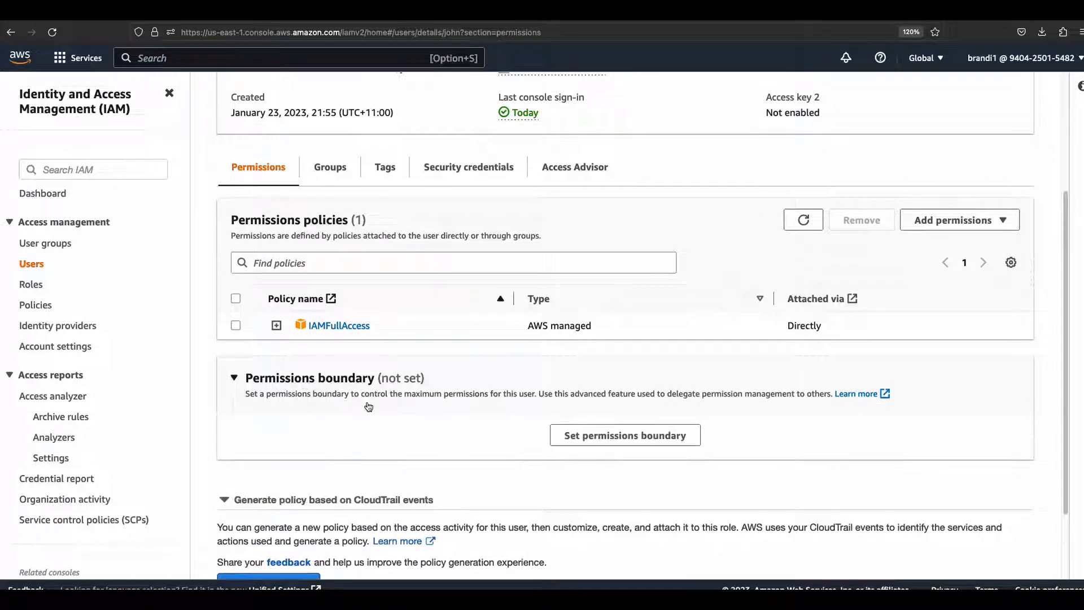
pyautogui.click(642, 439)
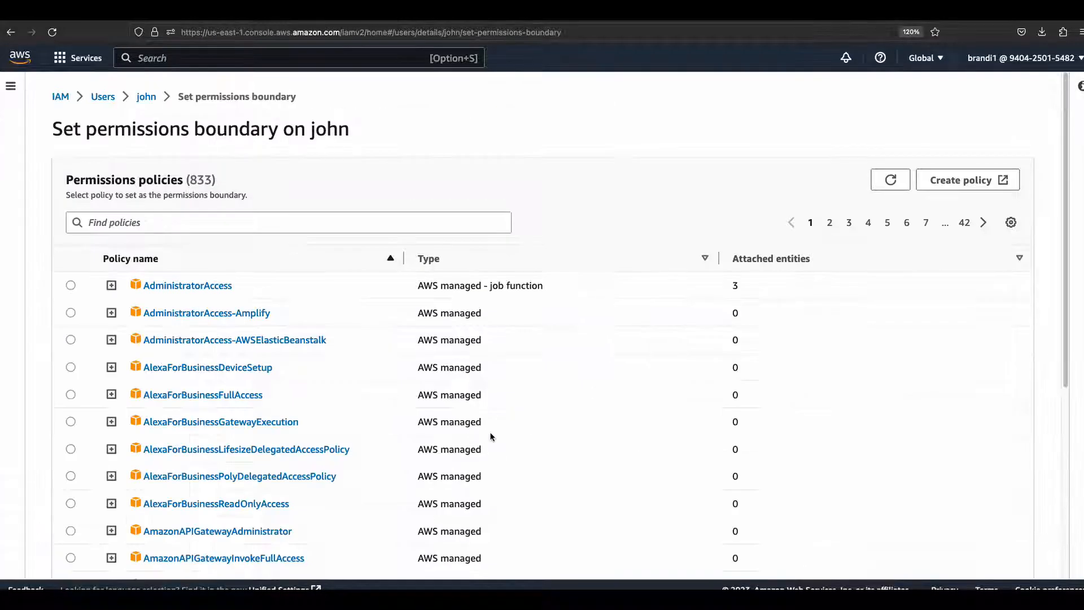
pyautogui.click(157, 219)
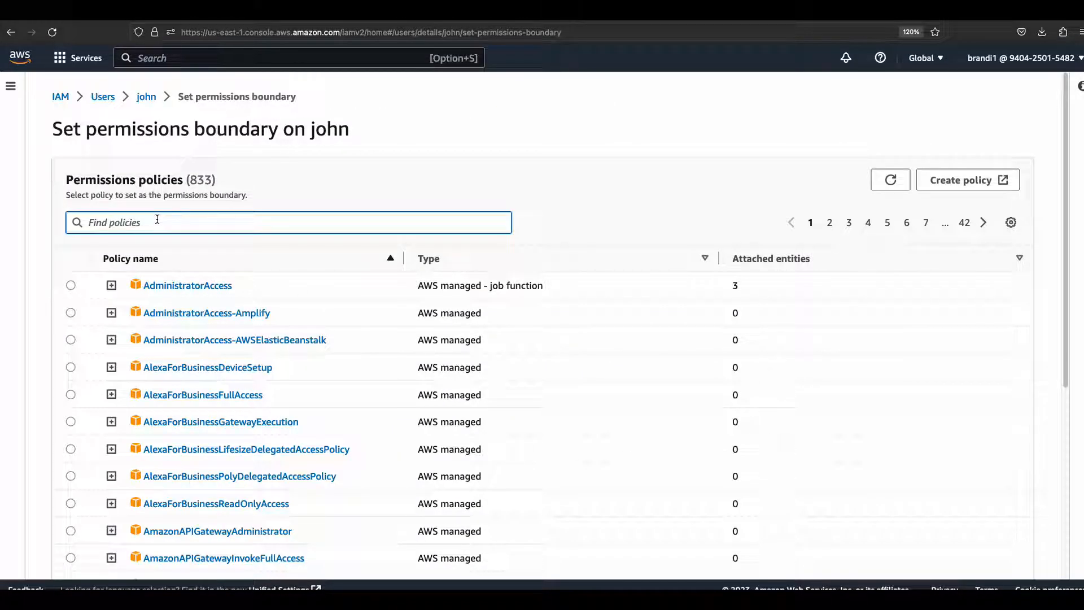
pyautogui.press('super+v')
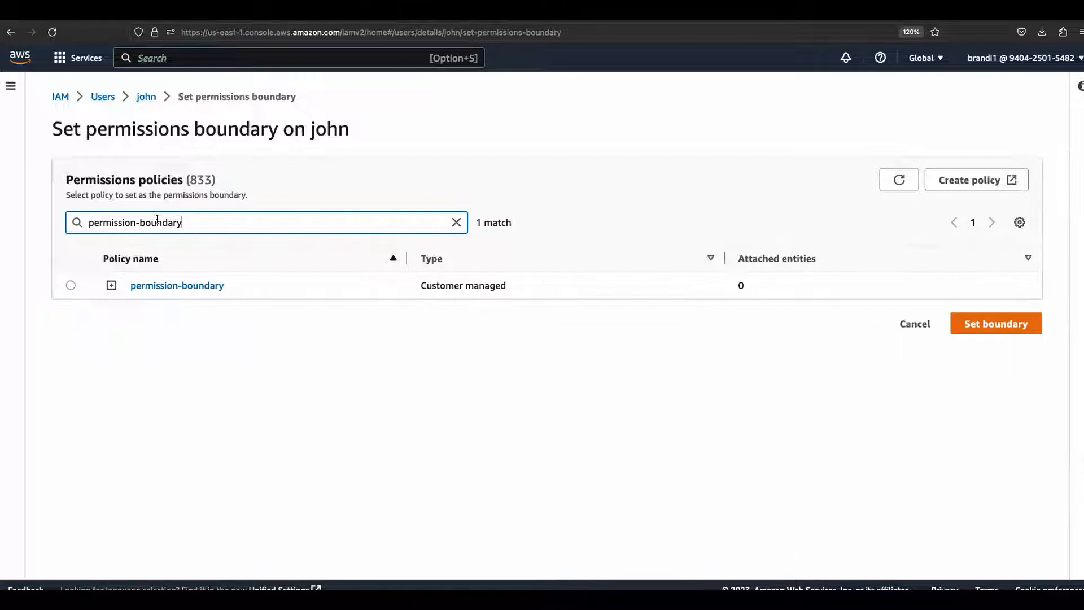
pyautogui.click(71, 286)
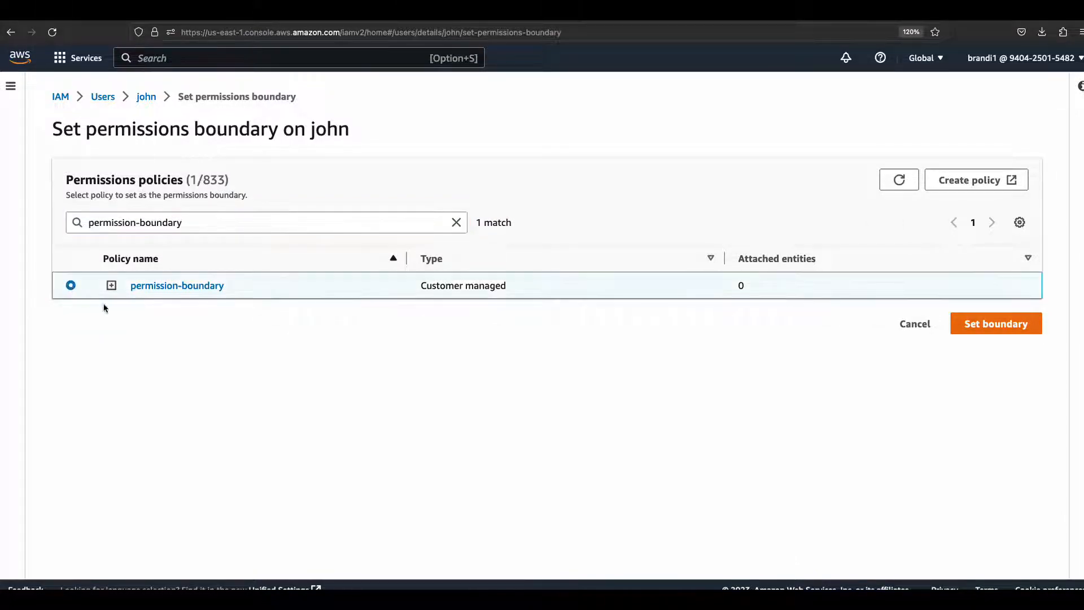
pyautogui.click(1008, 323)
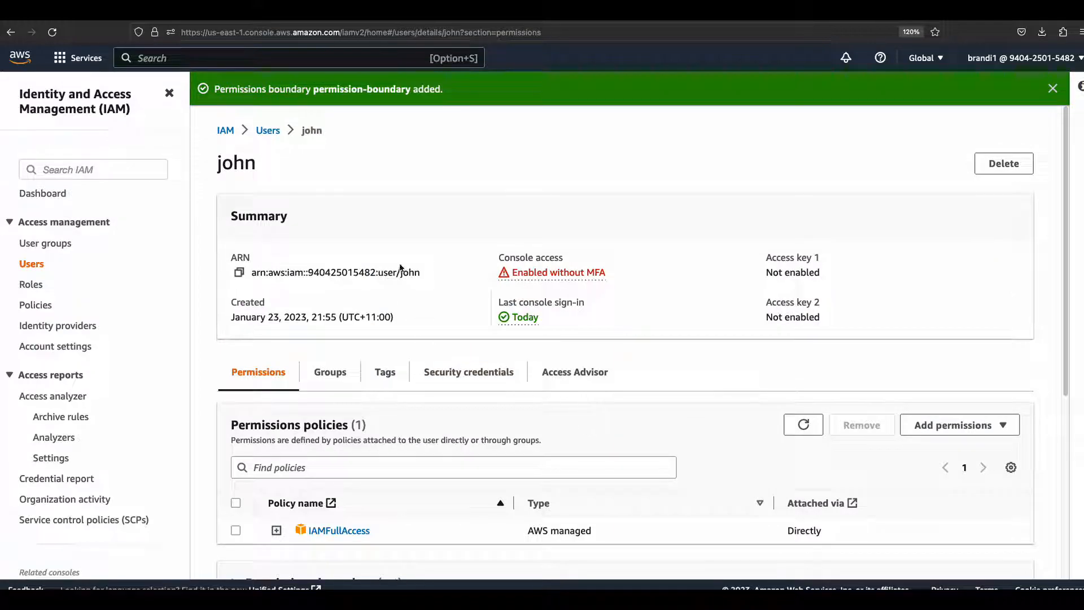
pyautogui.scroll(-1, 363, 310)
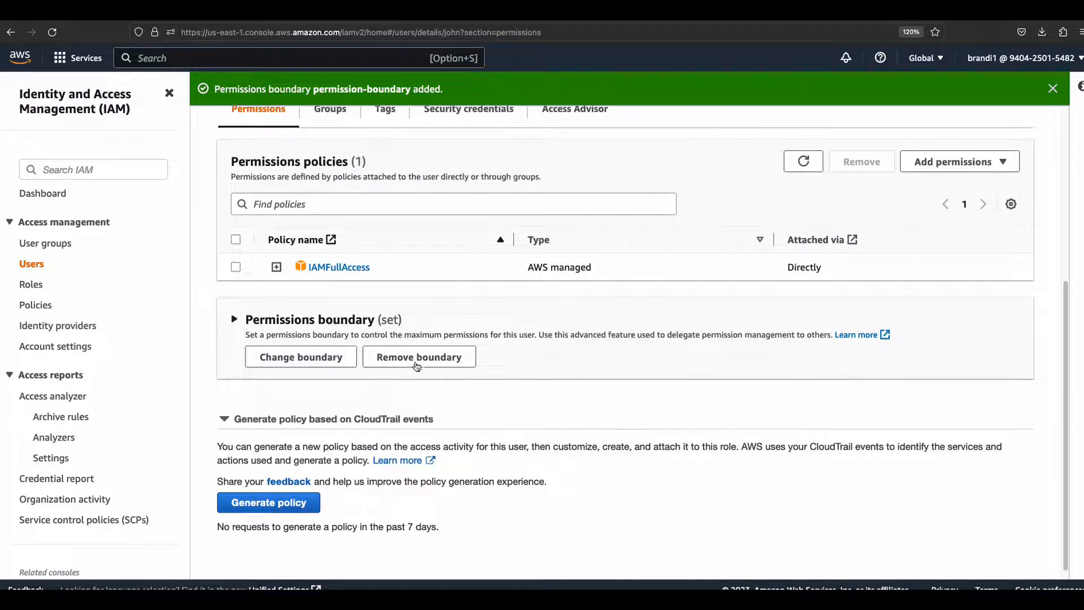
pyautogui.click(235, 320)
pyautogui.click(234, 320)
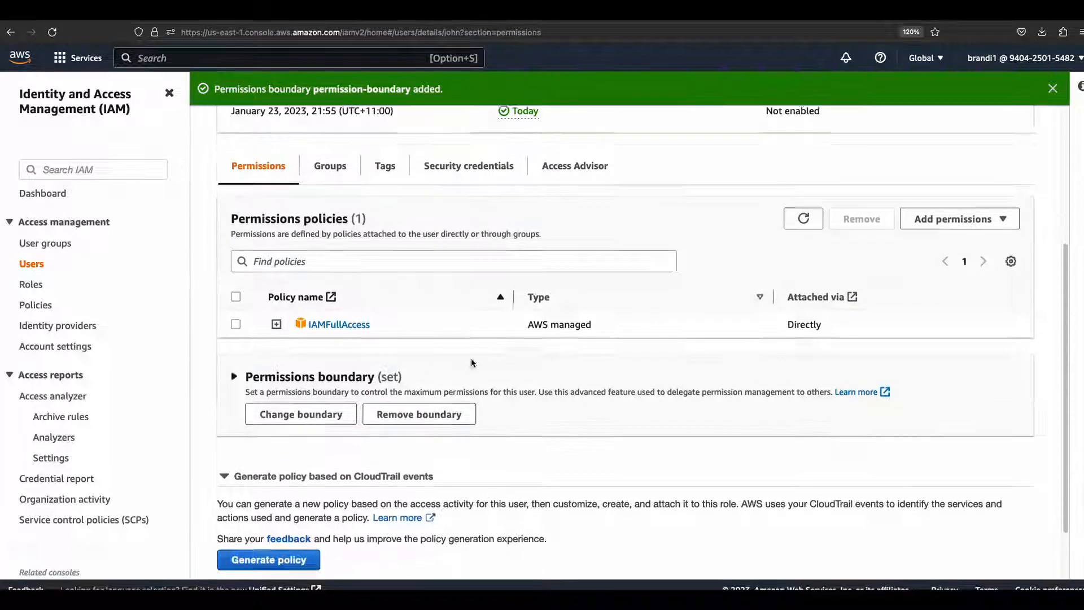
pyautogui.scroll(5, 449, 192)
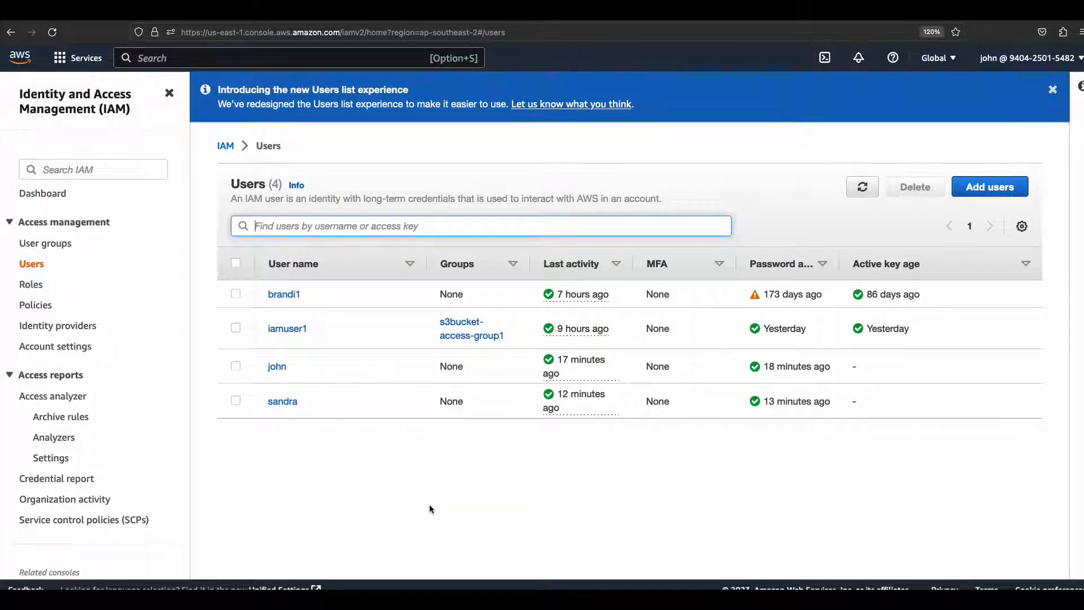
# Check the account menu to confirm john is the signed-in user.
pyautogui.click(1028, 59)
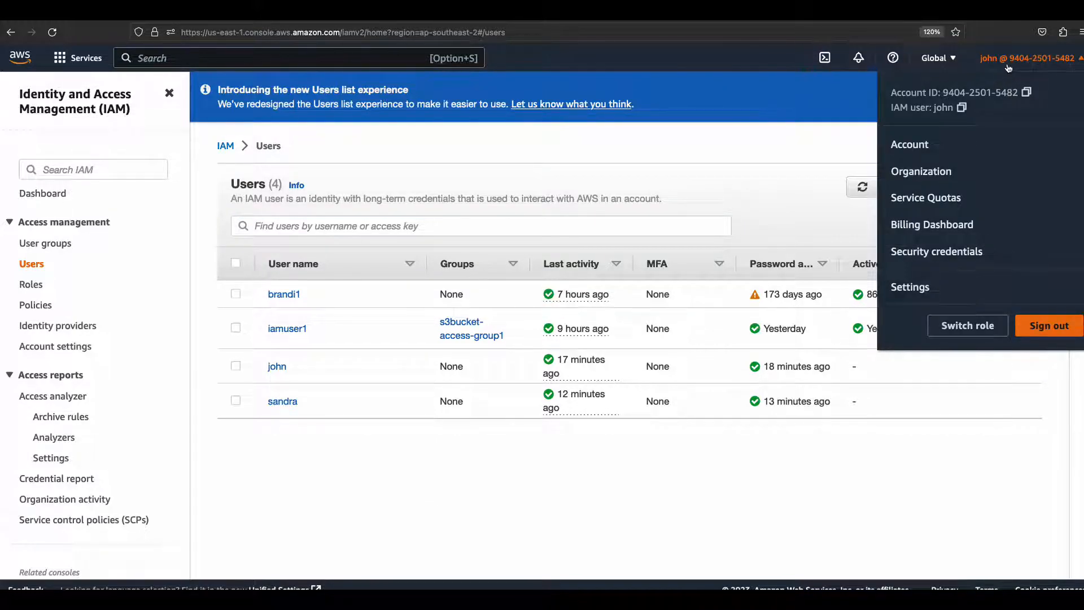
pyautogui.click(384, 494)
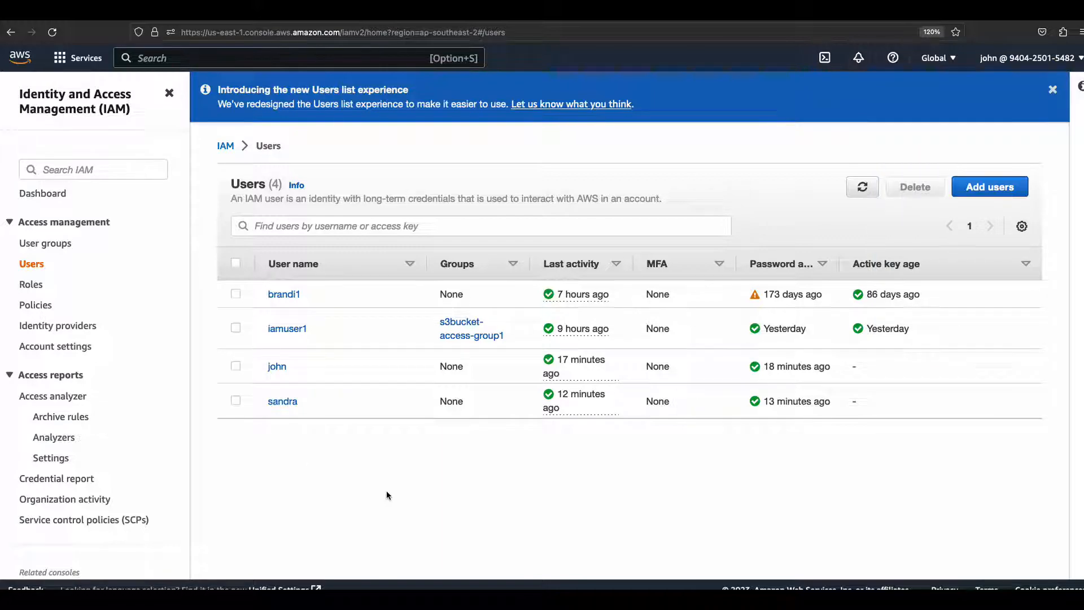
# Start user sandra2 with console access, a custom password and no forced password reset.
pyautogui.click(988, 188)
pyautogui.click(273, 238)
pyautogui.write('sandra')
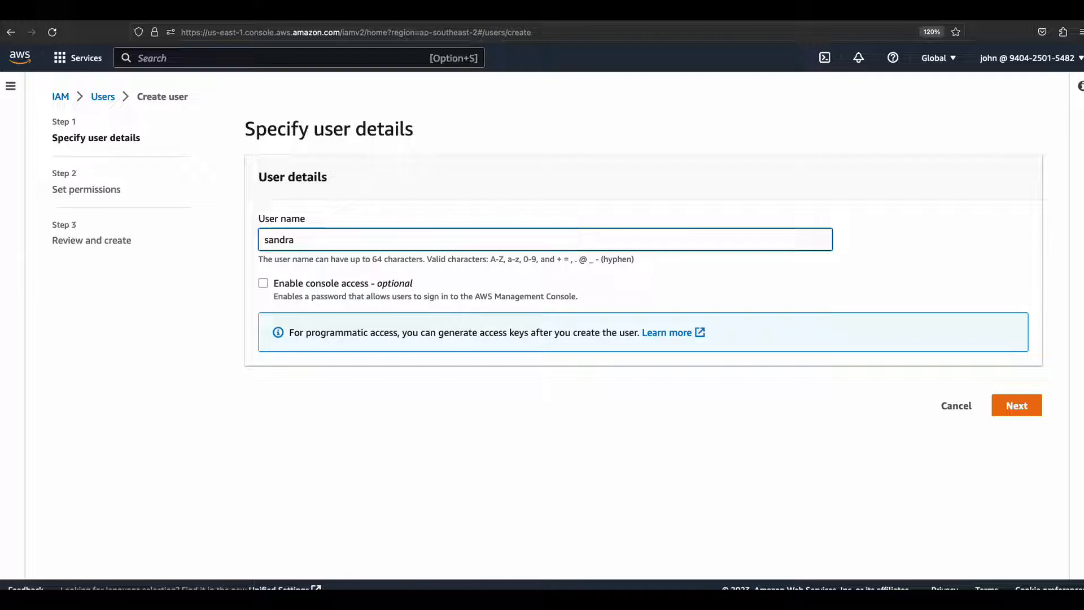
pyautogui.write('2')
pyautogui.click(263, 282)
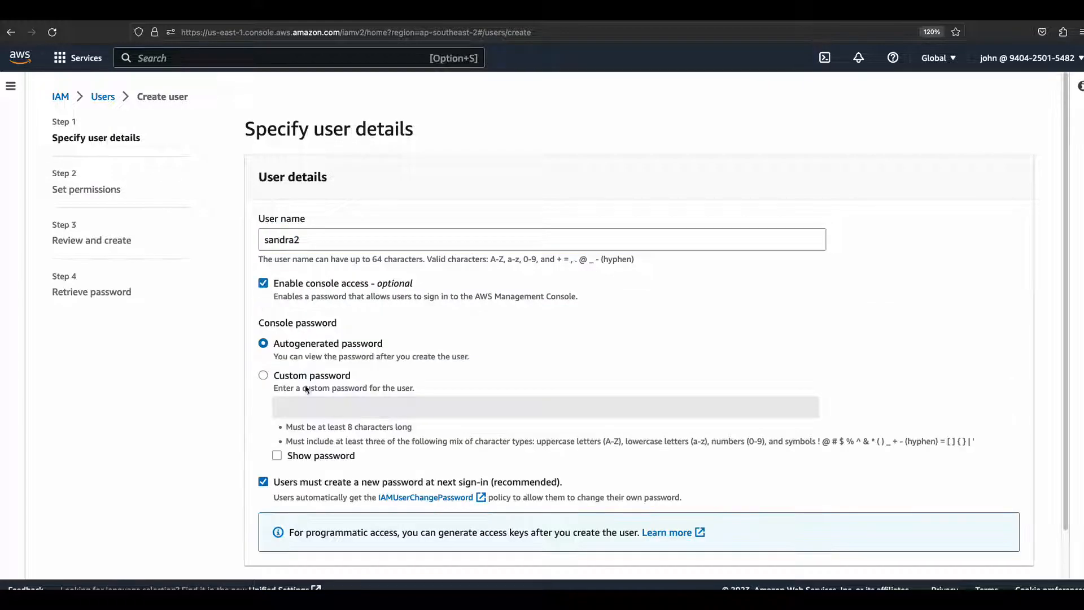
pyautogui.click(262, 376)
pyautogui.click(311, 413)
pyautogui.write('•••')
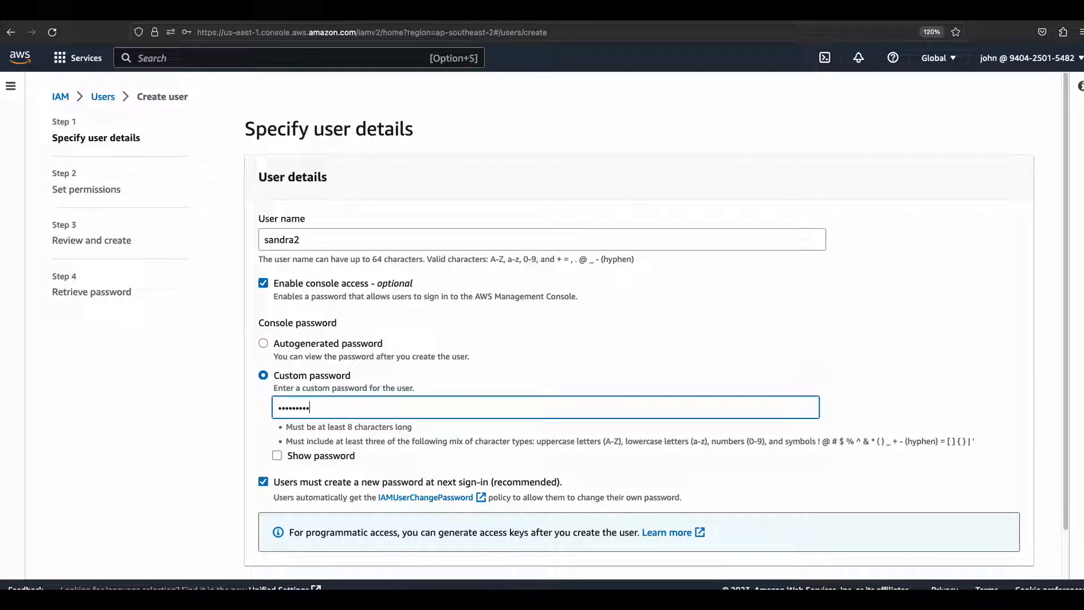
pyautogui.click(278, 455)
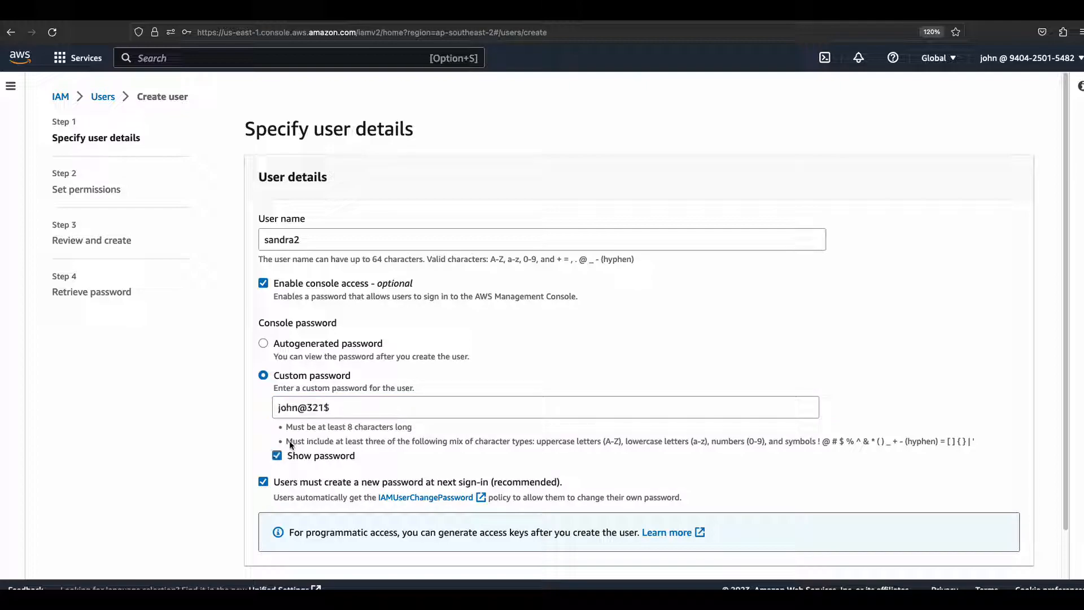
pyautogui.click(278, 456)
pyautogui.click(263, 482)
pyautogui.scroll(-2, 242, 395)
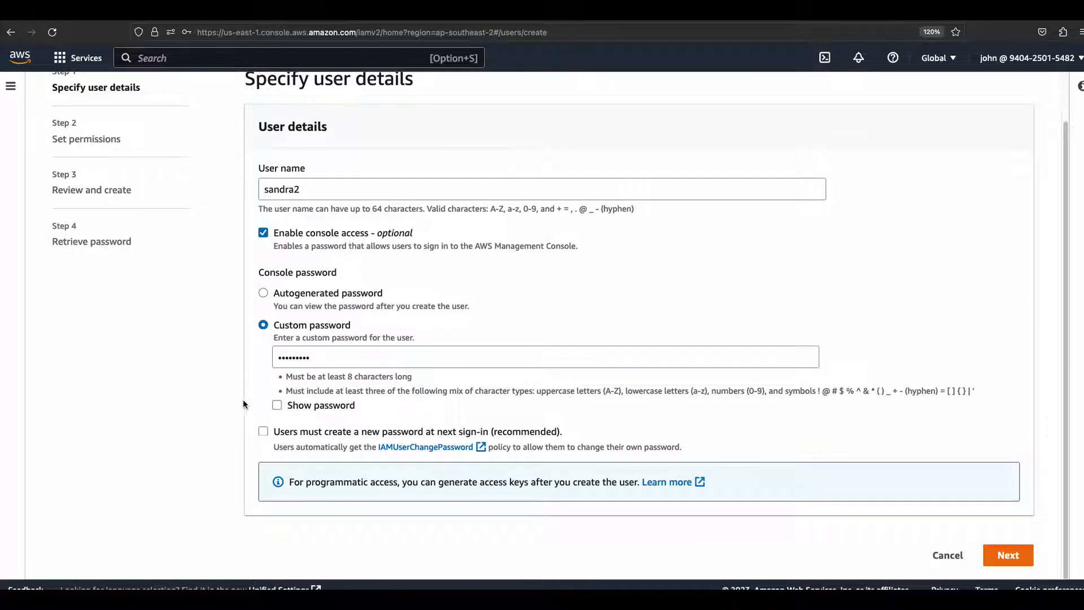
pyautogui.click(999, 550)
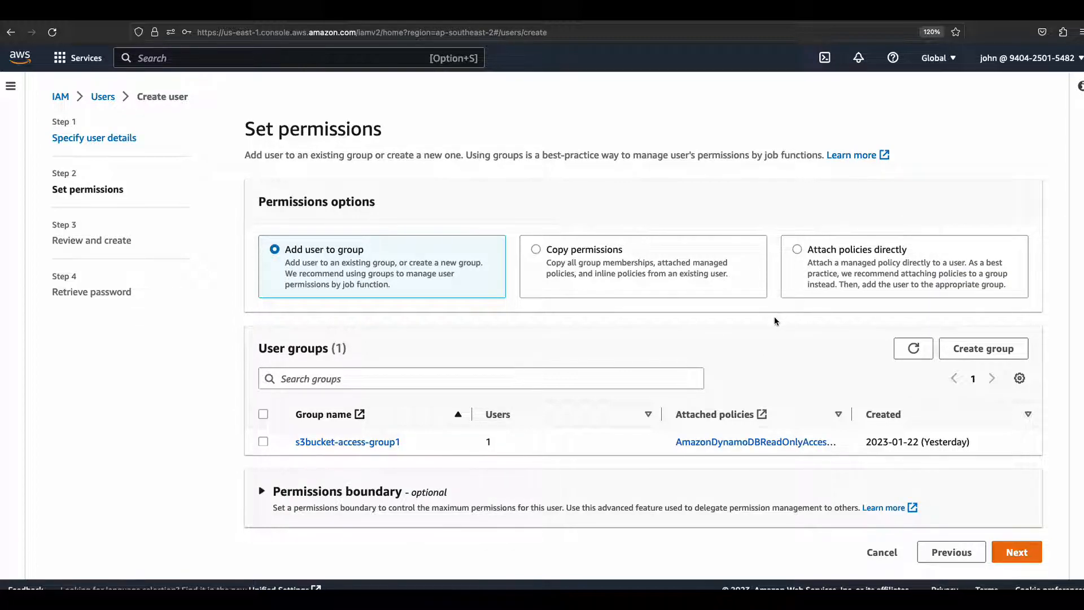
# Attach the AdministratorAccess policy directly to sandra2 and move to review.
pyautogui.click(797, 249)
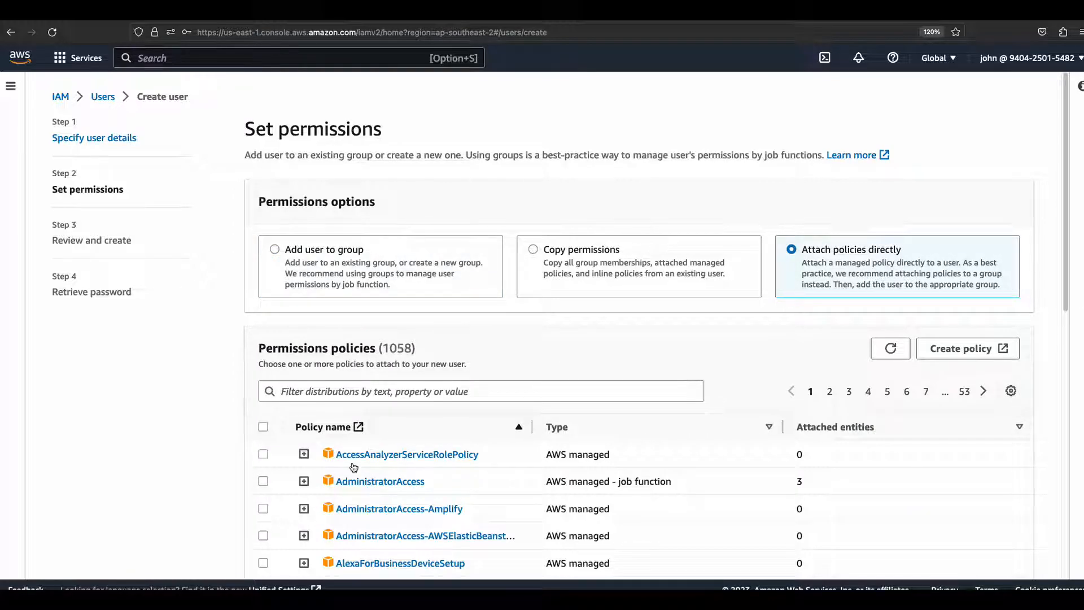
pyautogui.click(263, 481)
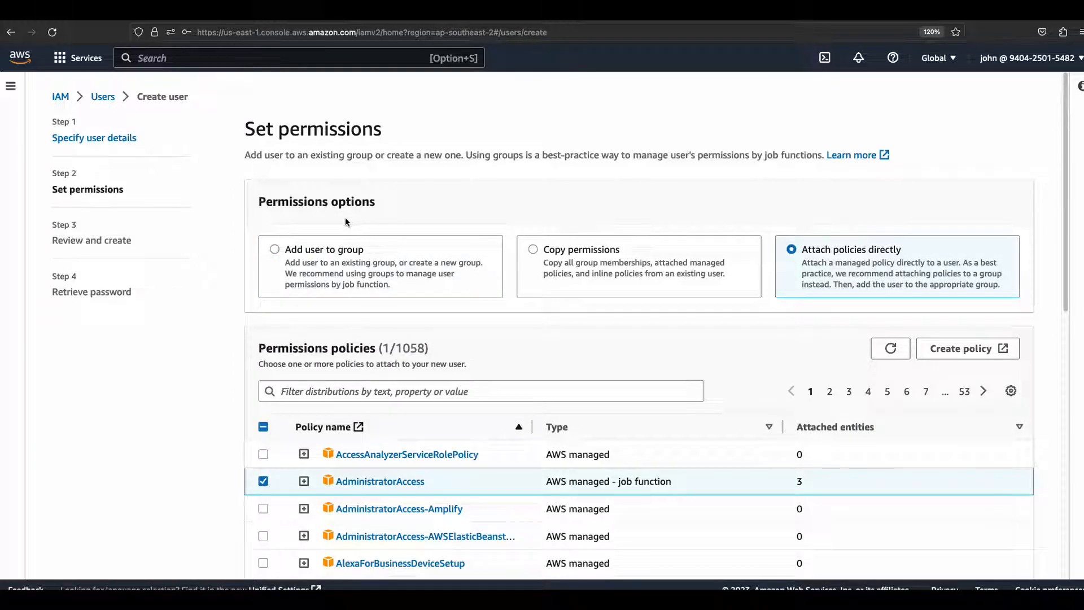
pyautogui.scroll(-3, 483, 297)
pyautogui.scroll(-5, 1028, 543)
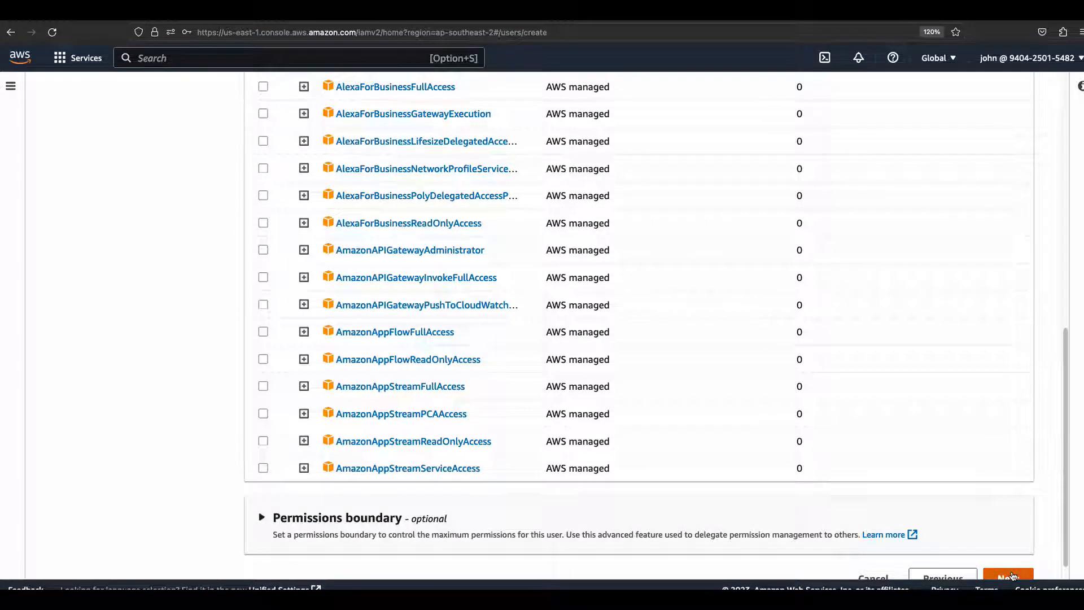
pyautogui.click(1010, 573)
pyautogui.scroll(-1, 395, 460)
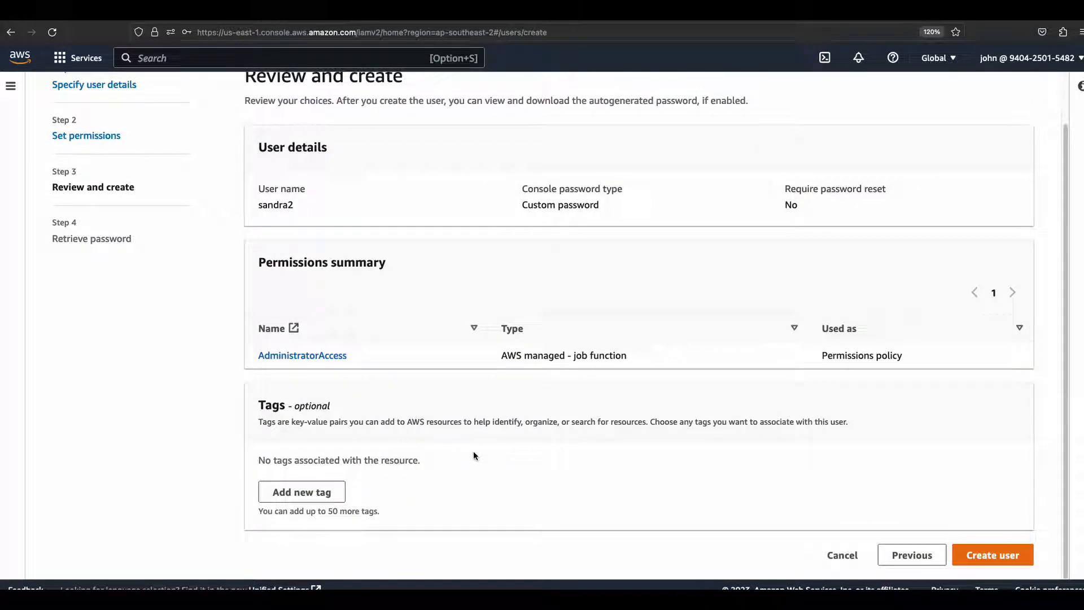
# Attempt to create sandra2 and highlight the permissions boundary denial in the error.
pyautogui.click(988, 555)
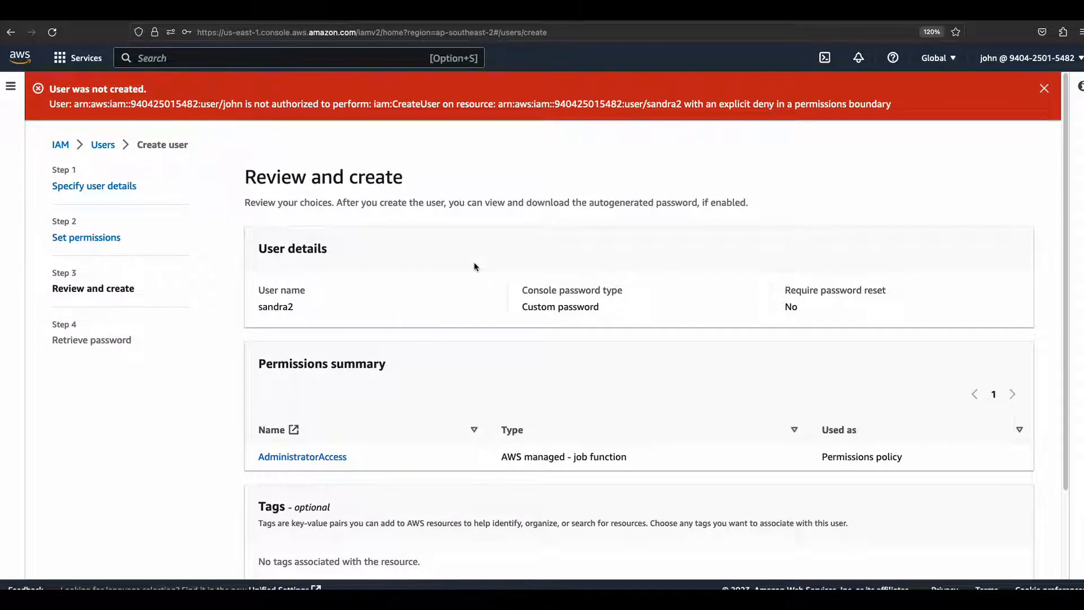
pyautogui.scroll(-2, 473, 270)
pyautogui.click(1005, 558)
pyautogui.doubleClick(664, 107)
pyautogui.moveTo(795, 105); pyautogui.dragTo(884, 105)
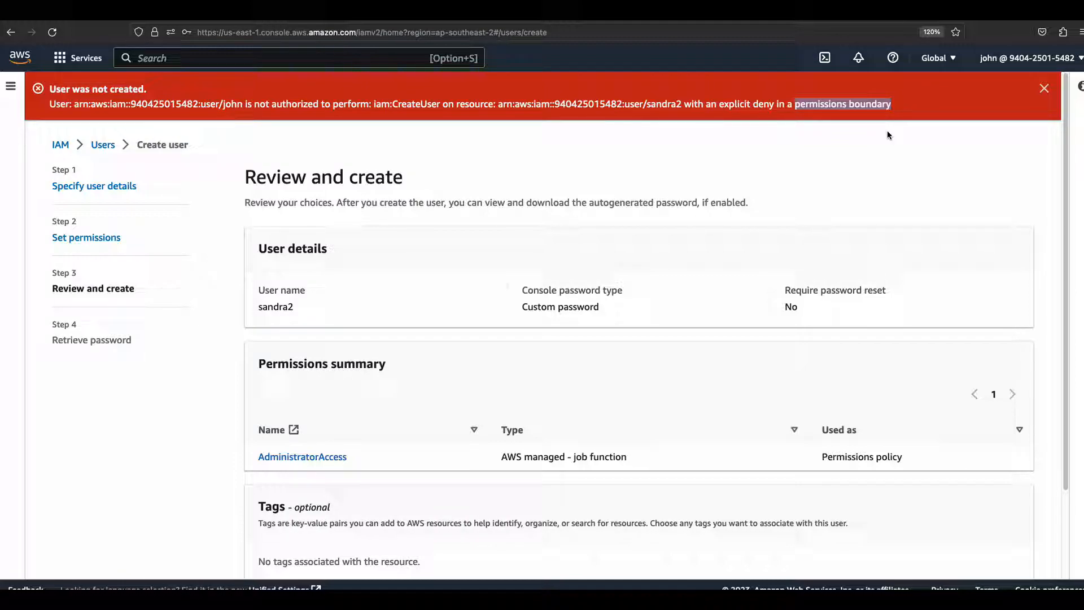
# Dismiss the error, go back to permissions, and enable a permissions boundary for sandra2.
pyautogui.click(1044, 89)
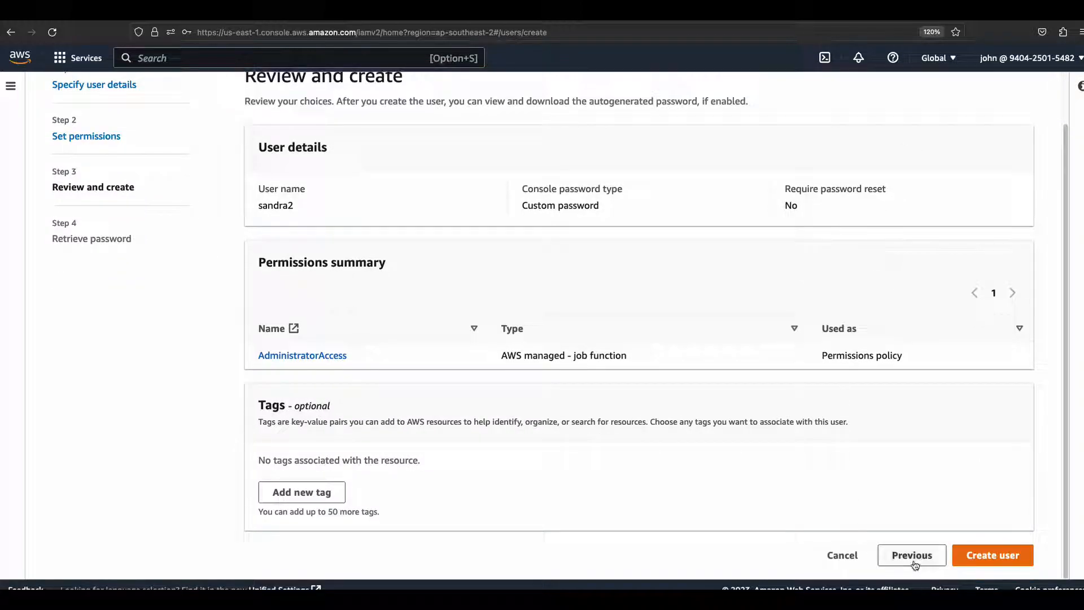
pyautogui.click(912, 555)
pyautogui.scroll(-1, 477, 384)
pyautogui.scroll(-8, 478, 383)
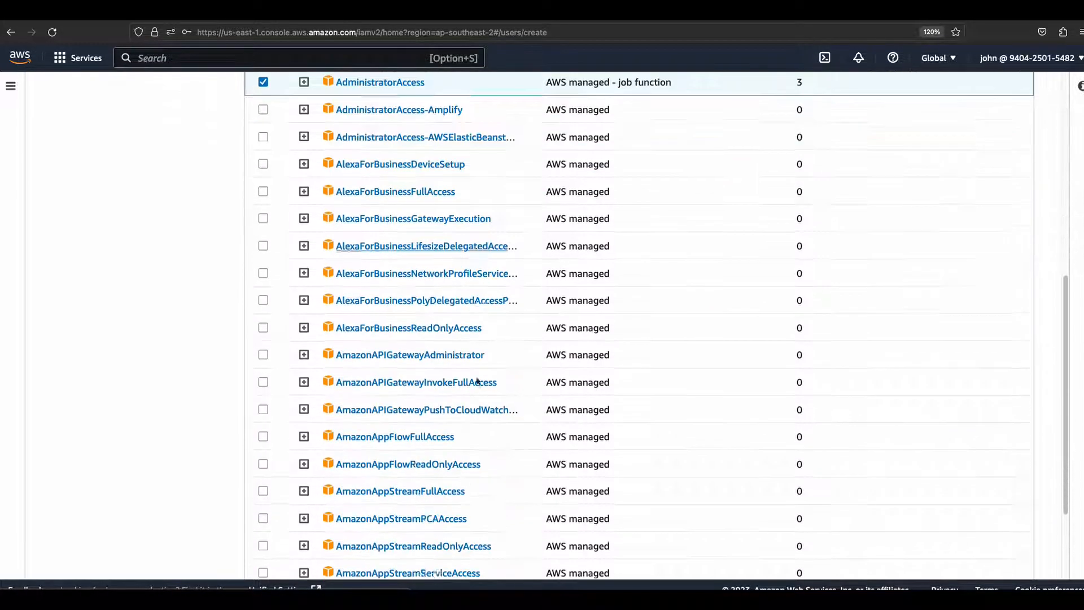
pyautogui.click(263, 497)
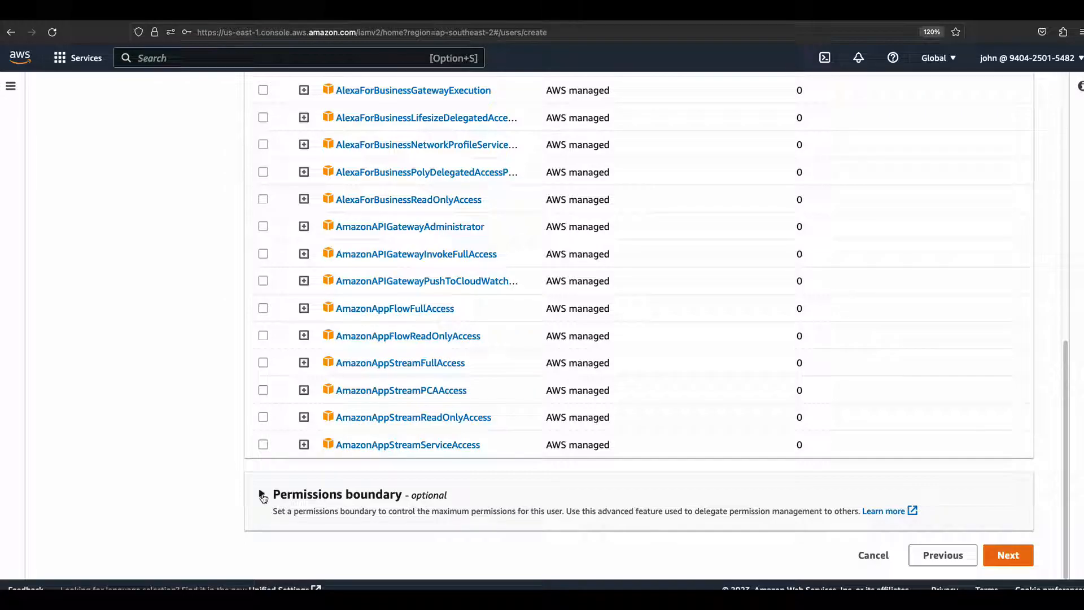
pyautogui.scroll(10, 240, 319)
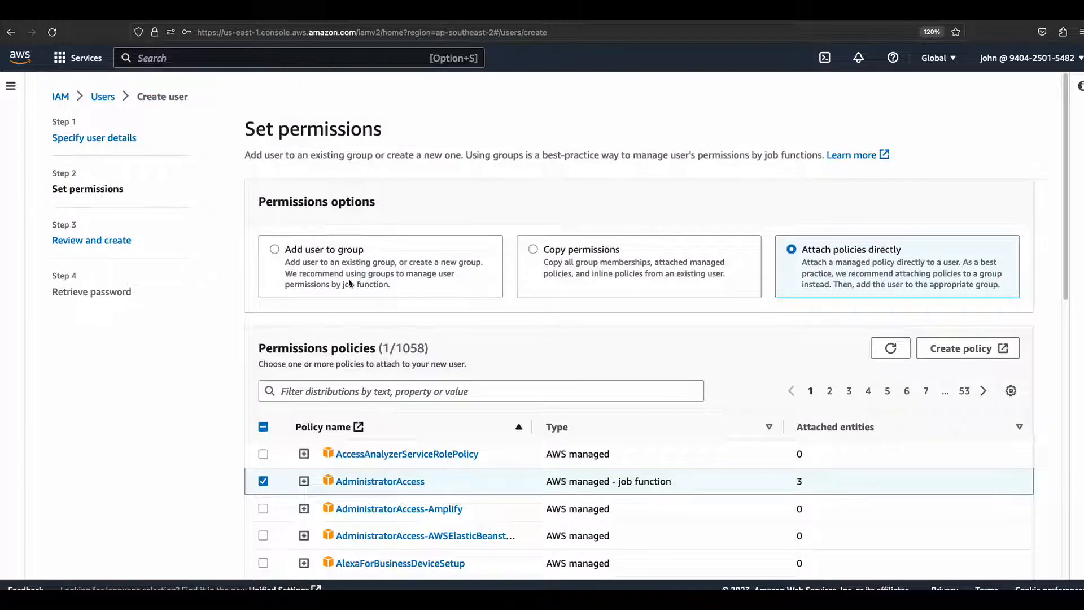
pyautogui.scroll(-10, 368, 312)
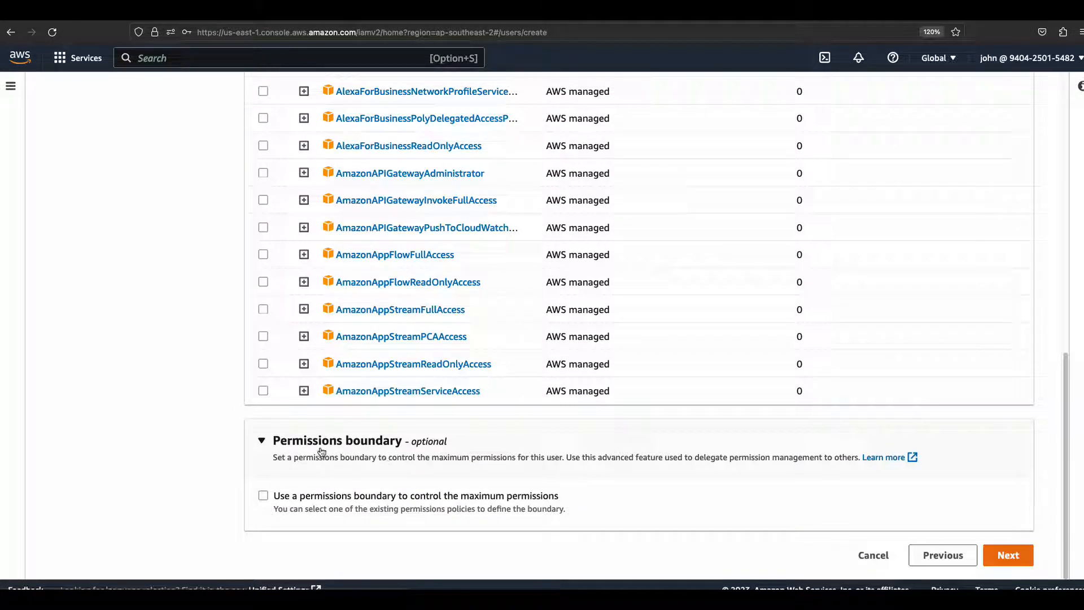
pyautogui.click(263, 495)
pyautogui.scroll(-5, 273, 455)
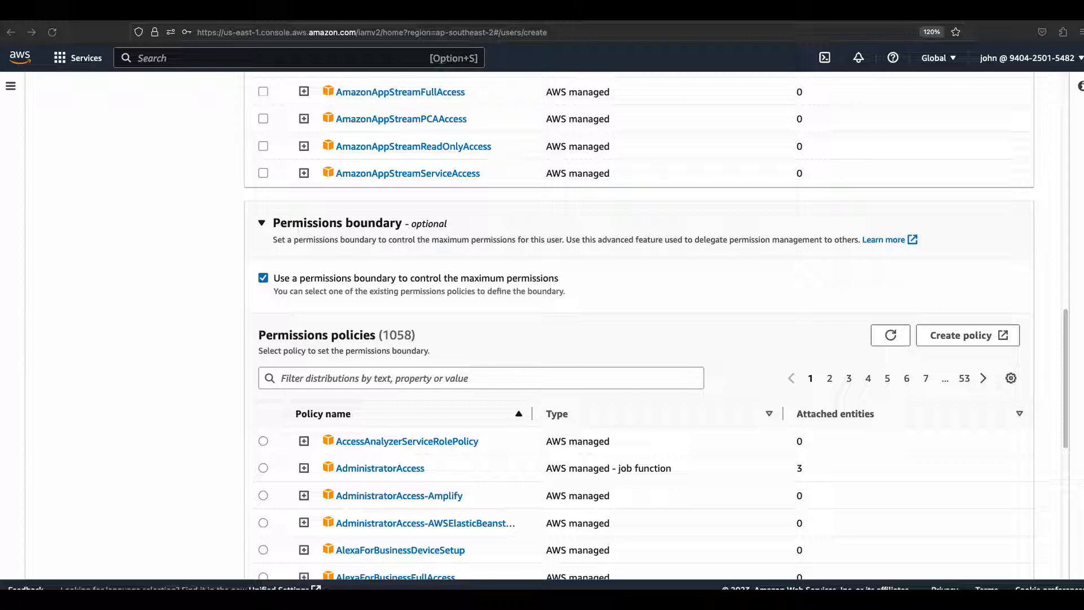
# Select permission-boundary as sandra2's boundary policy, review, and create the user.
pyautogui.click(308, 378)
pyautogui.write('permission-boundary')
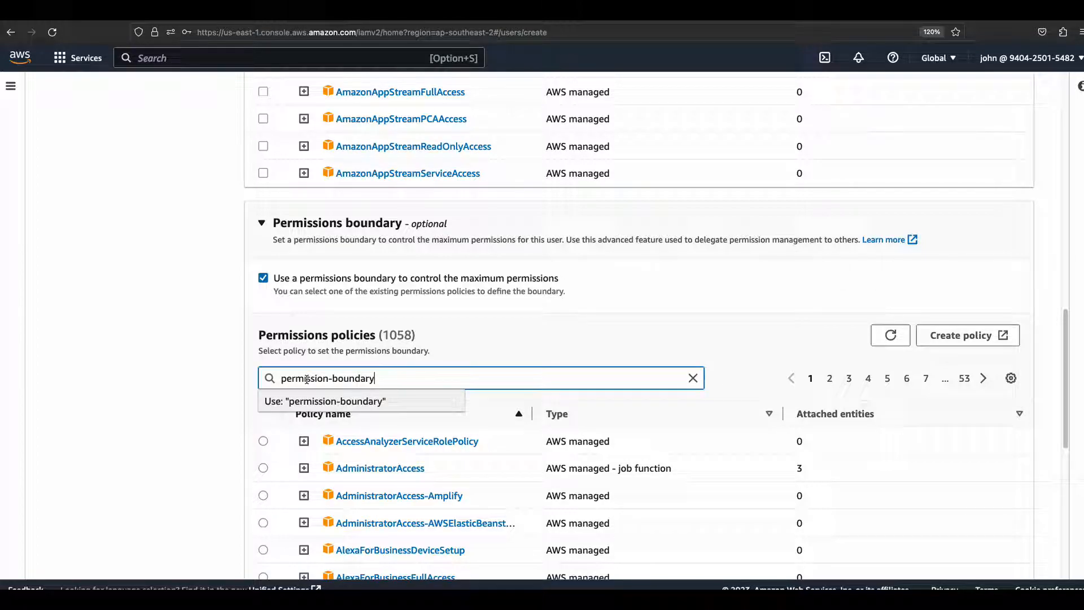
pyautogui.press('Return')
pyautogui.click(265, 519)
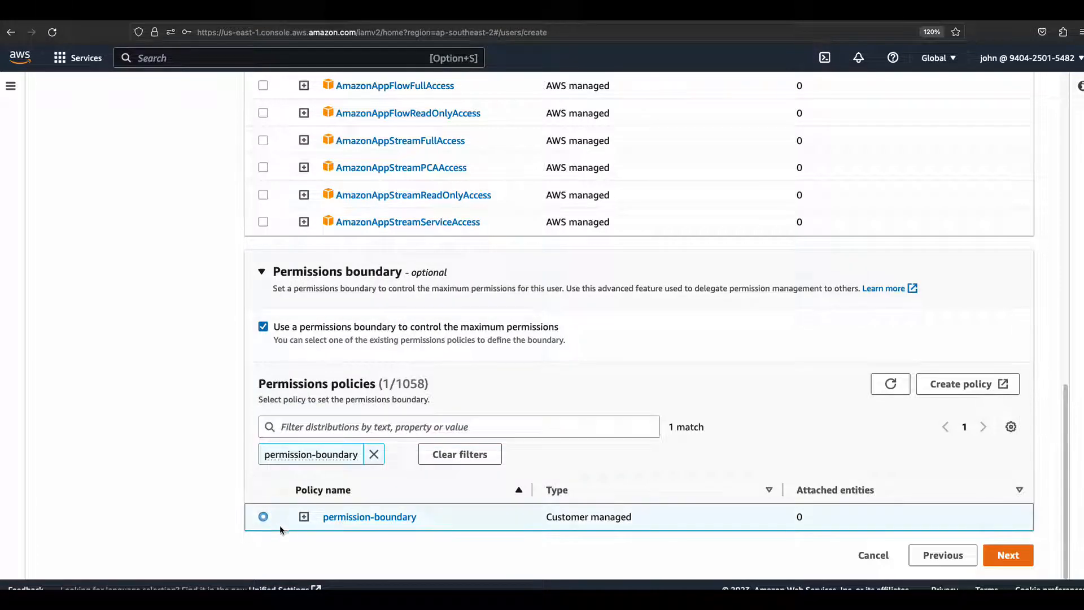
pyautogui.click(1008, 555)
pyautogui.scroll(-1, 534, 442)
pyautogui.scroll(2, 374, 310)
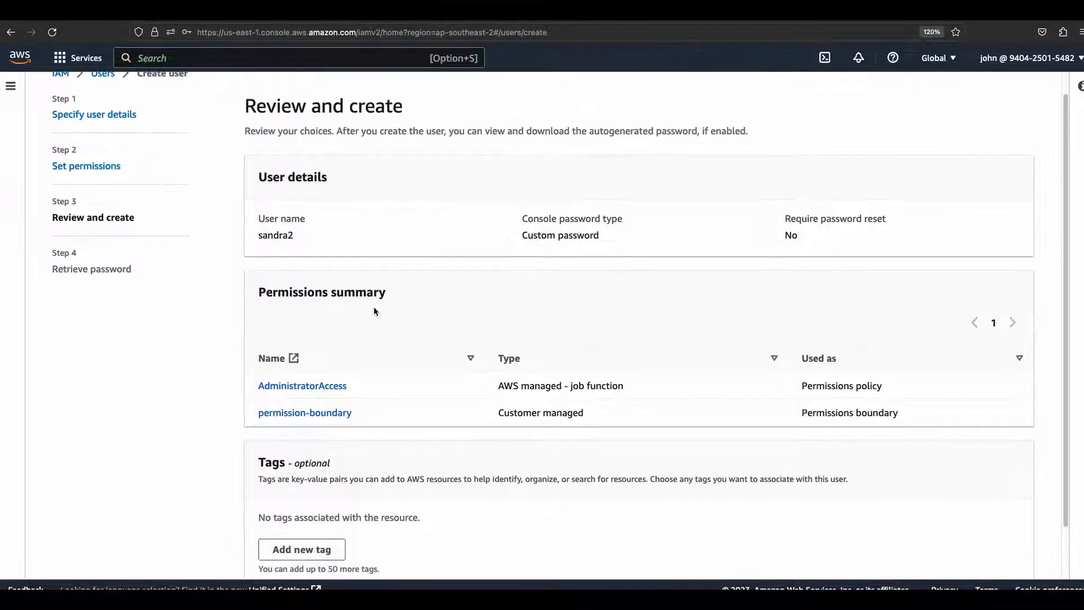
pyautogui.scroll(-2, 385, 318)
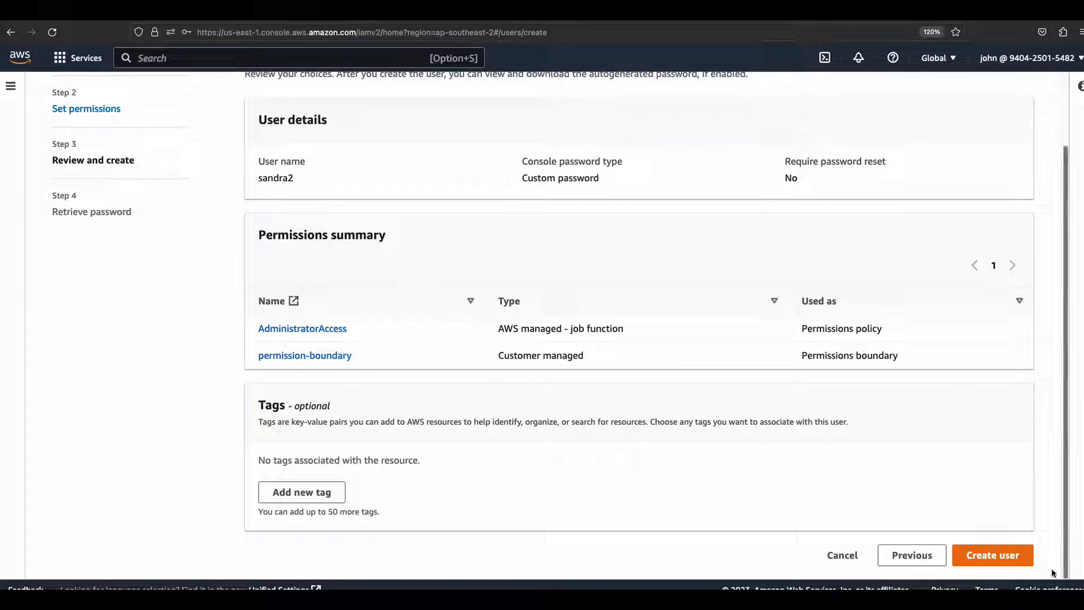
pyautogui.click(1006, 559)
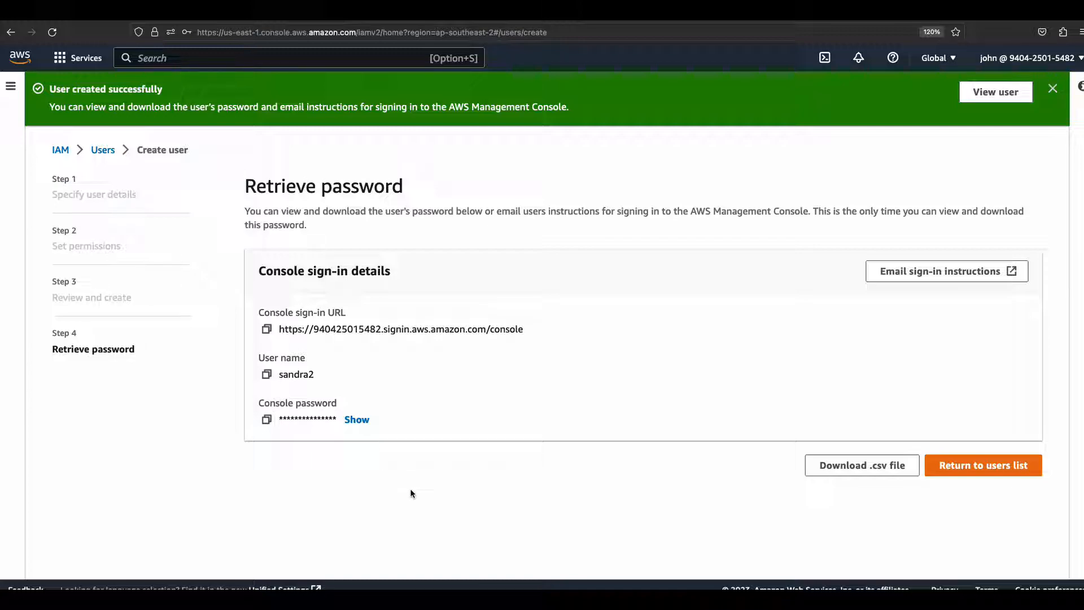
# Reveal sandra2's console password and select her user name on the Retrieve password page.
pyautogui.click(357, 418)
pyautogui.doubleClick(310, 374)
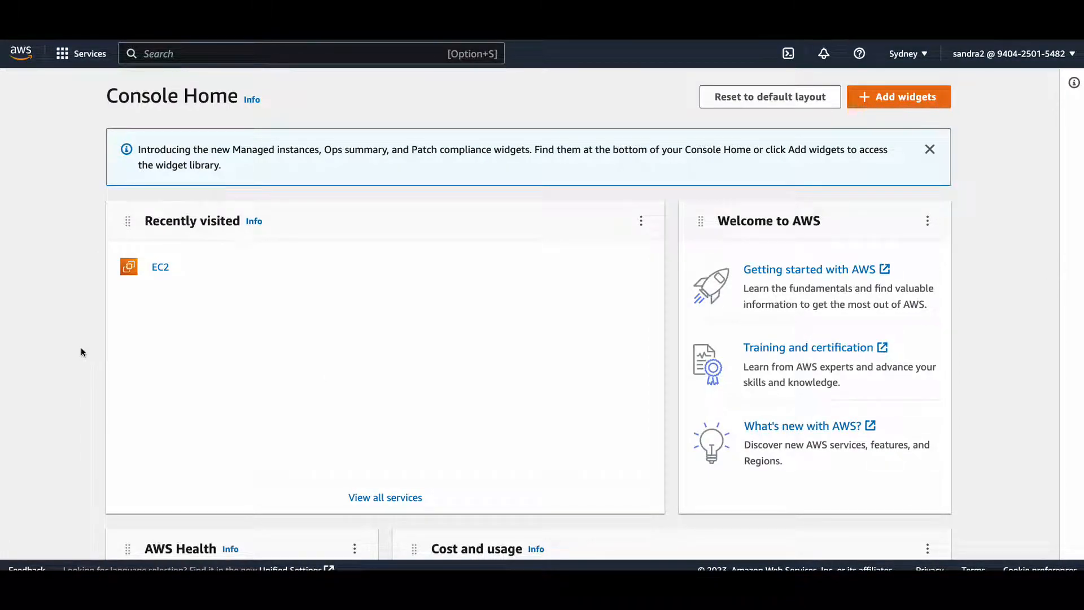
# Check the account menu, then open the EC2 dashboard from Recently visited.
pyautogui.click(987, 57)
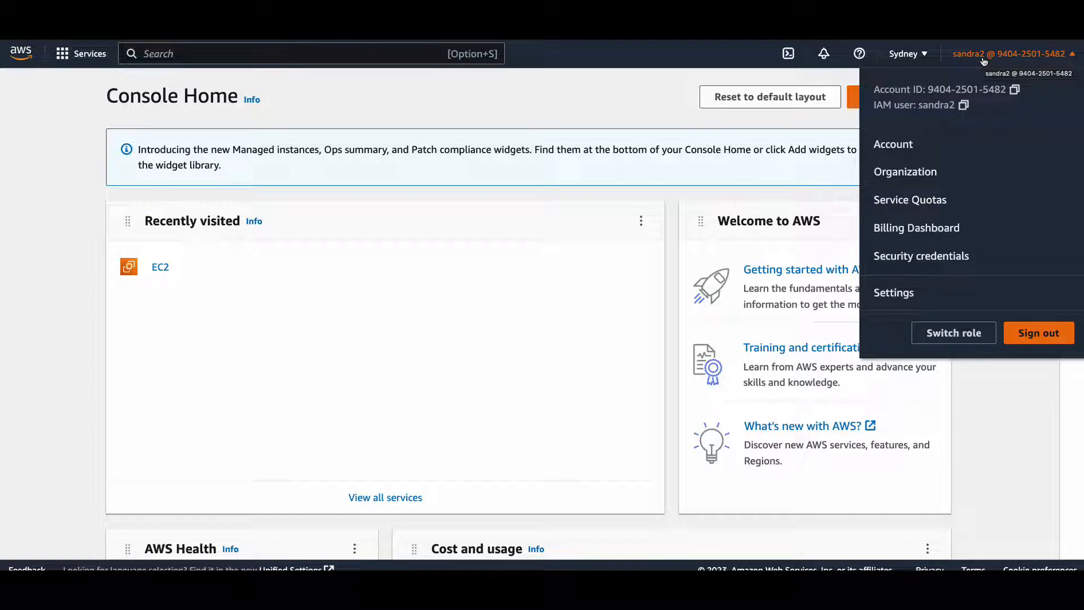
pyautogui.click(64, 332)
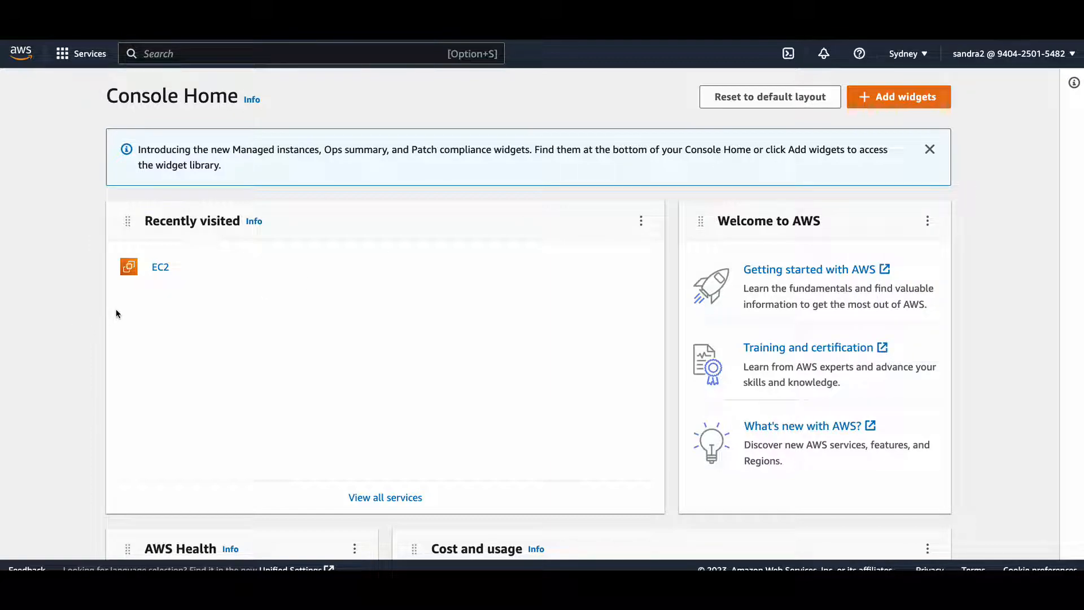
pyautogui.click(160, 269)
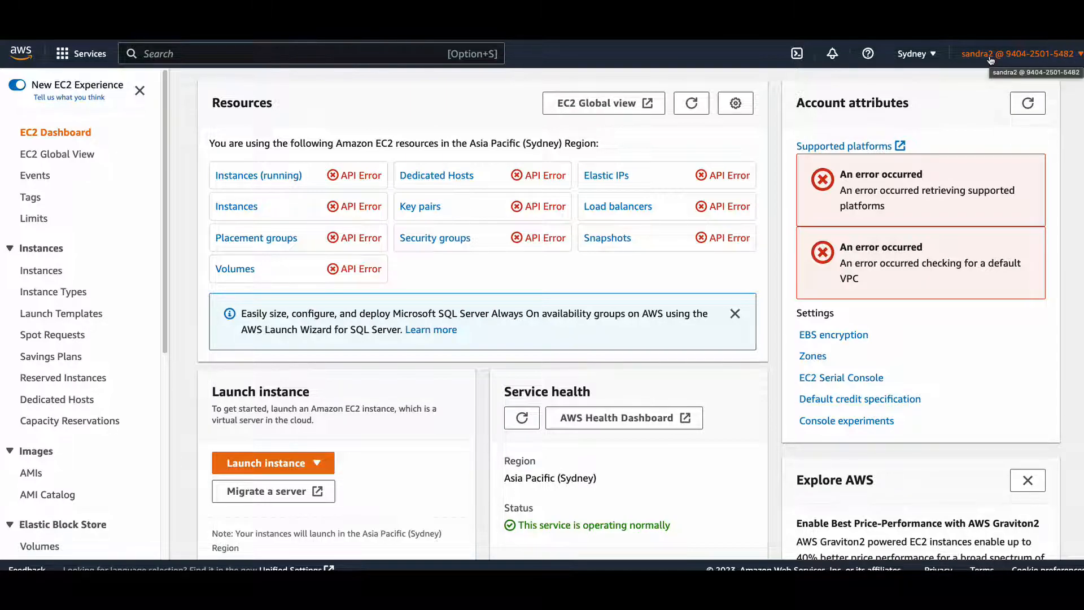
# Search for IAM and open its Users list, showing five users including sandra2.
pyautogui.click(186, 56)
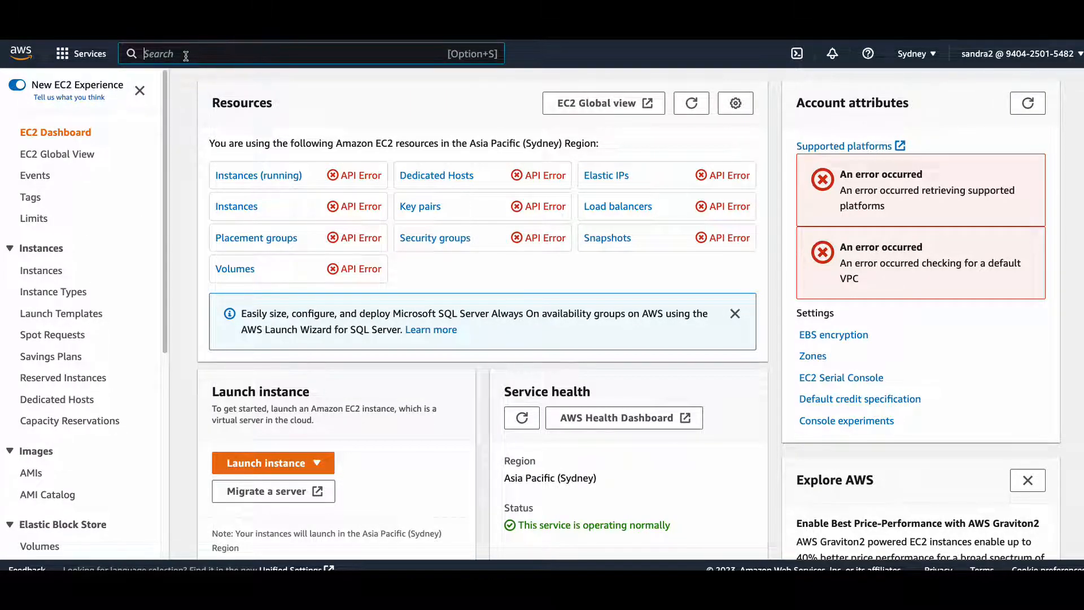
pyautogui.write('IAM')
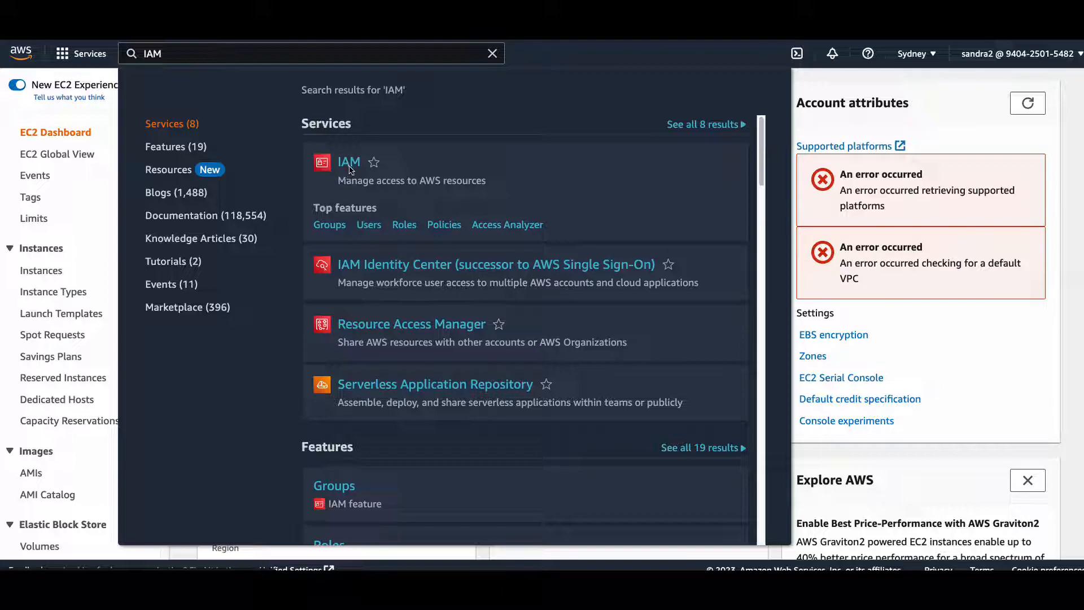
pyautogui.click(350, 165)
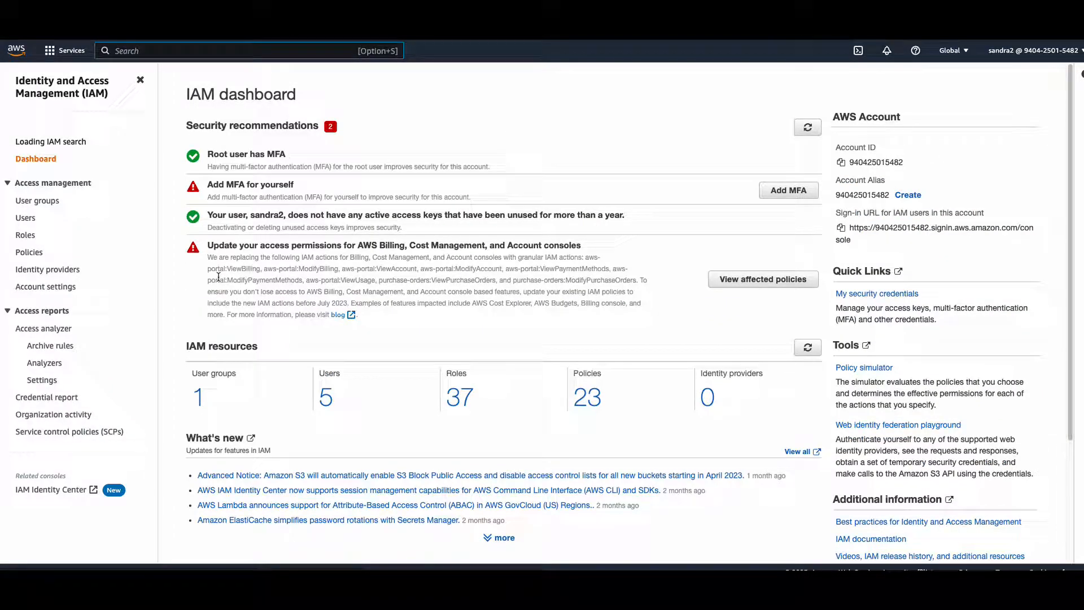
pyautogui.click(26, 223)
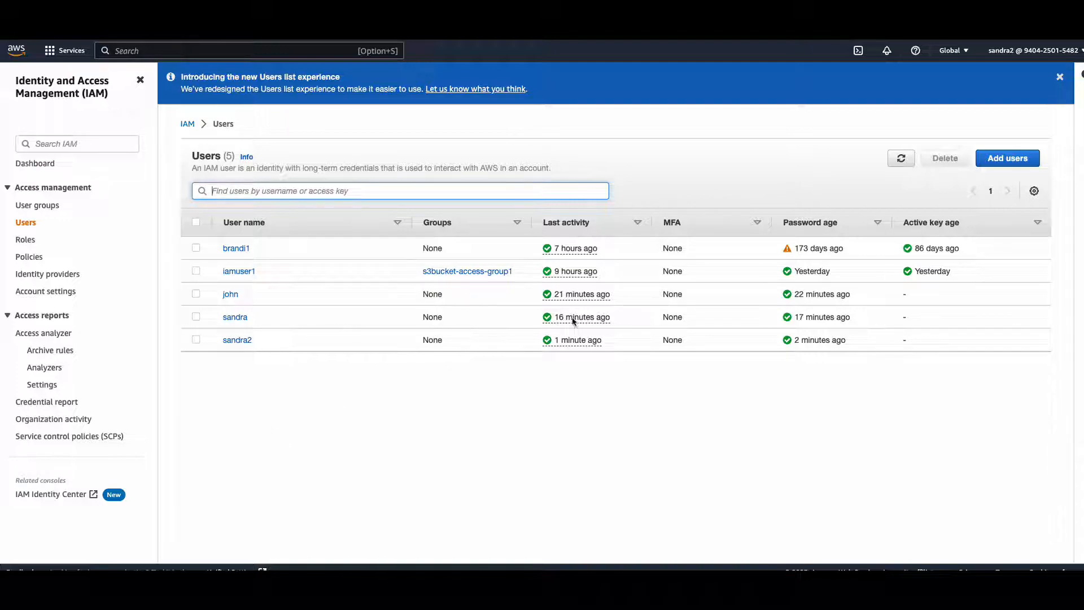
# Start a new user sandra3 with console access, a custom password and no forced reset.
pyautogui.click(1018, 161)
pyautogui.click(243, 203)
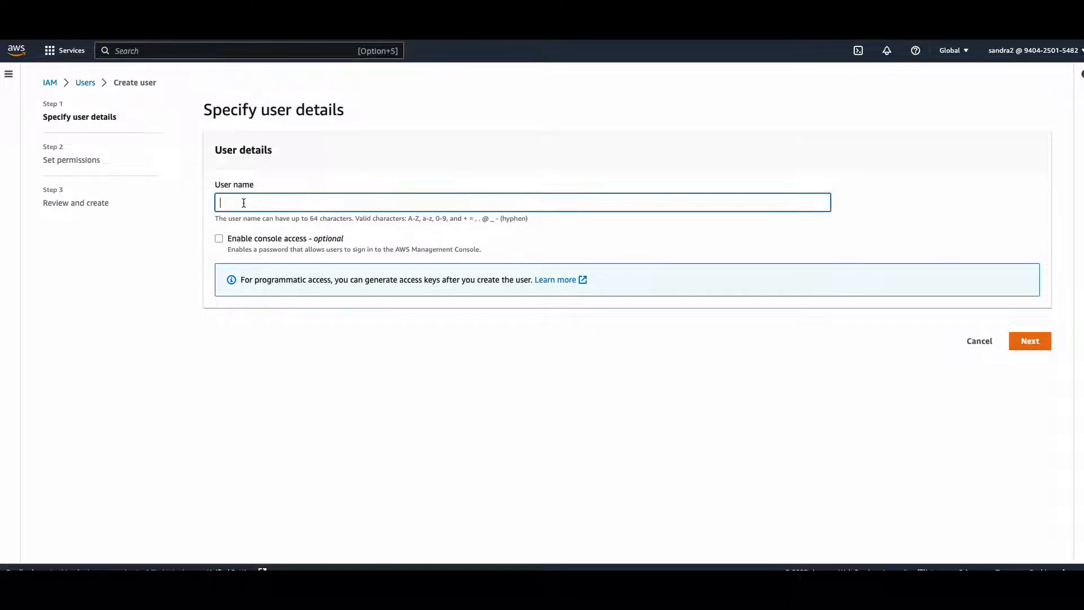
pyautogui.write('sandra3')
pyautogui.click(219, 238)
pyautogui.doubleClick(261, 199)
pyautogui.press('super+c')
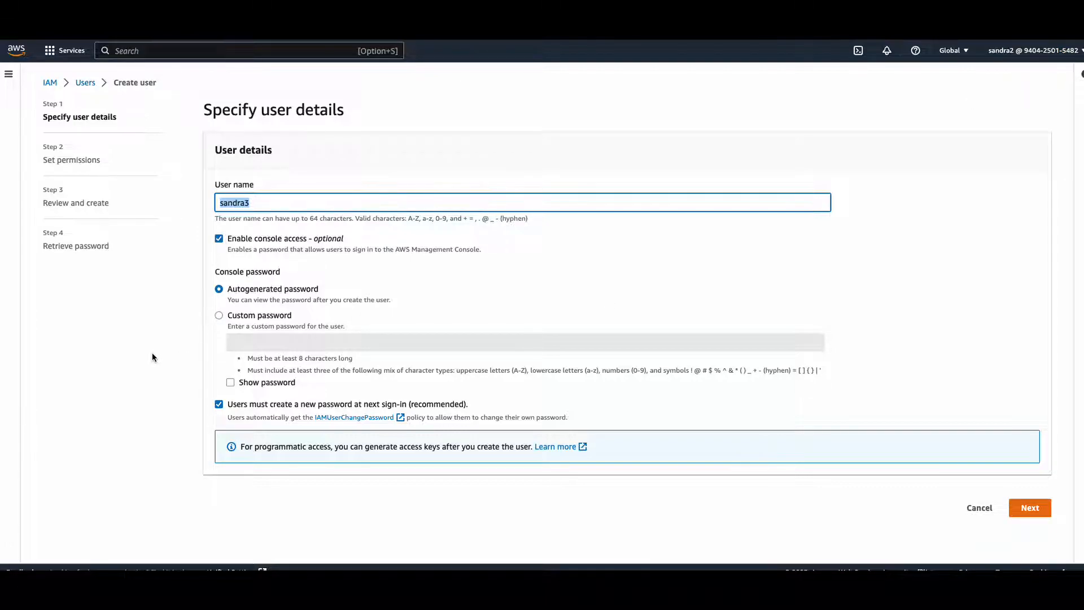
pyautogui.click(218, 315)
pyautogui.click(243, 337)
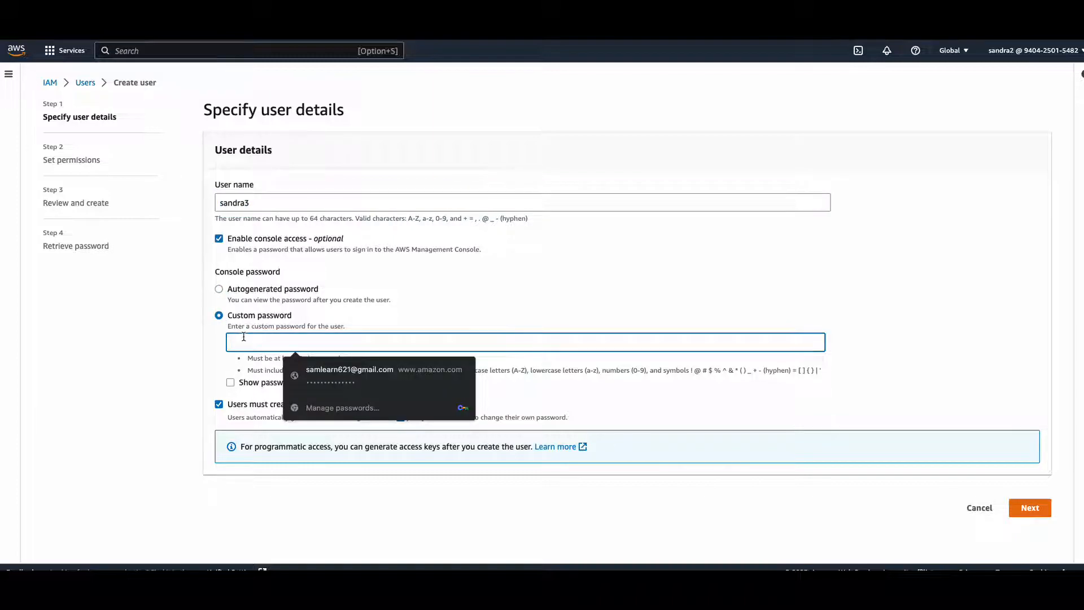
pyautogui.write('••••••••')
pyautogui.click(219, 404)
# Attach AdministratorAccess directly and try creating sandra3, which fails with an explicit-deny error.
pyautogui.click(1023, 510)
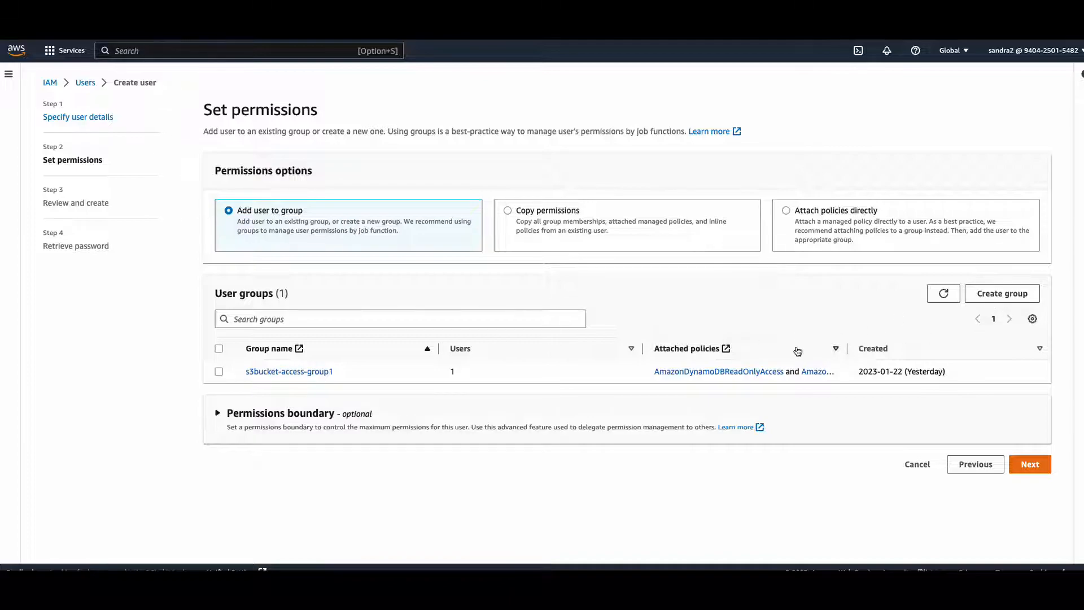
pyautogui.click(786, 211)
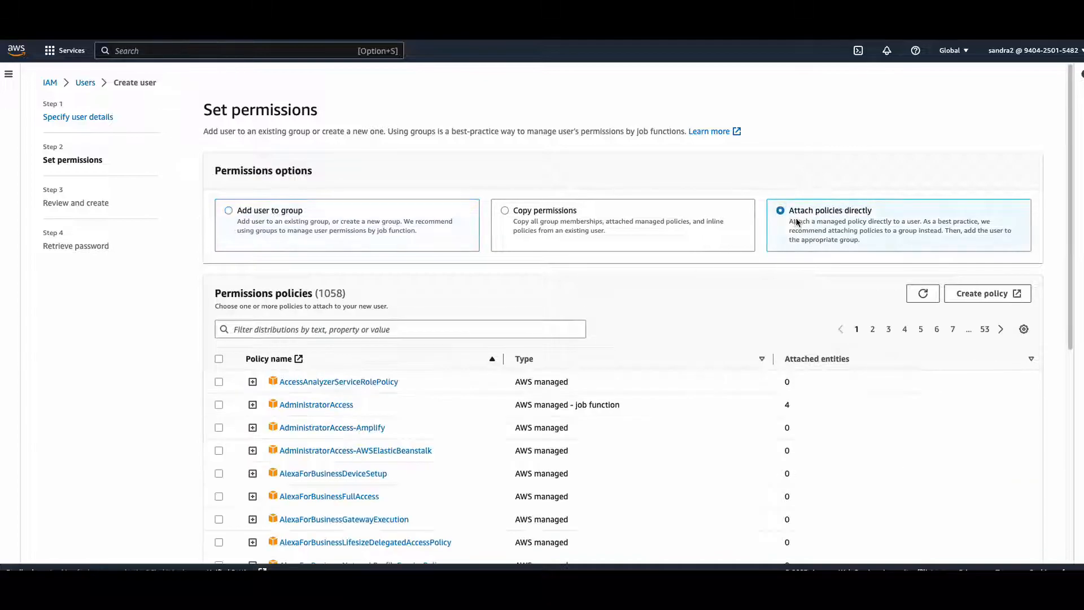
pyautogui.click(219, 404)
pyautogui.scroll(-6, 855, 419)
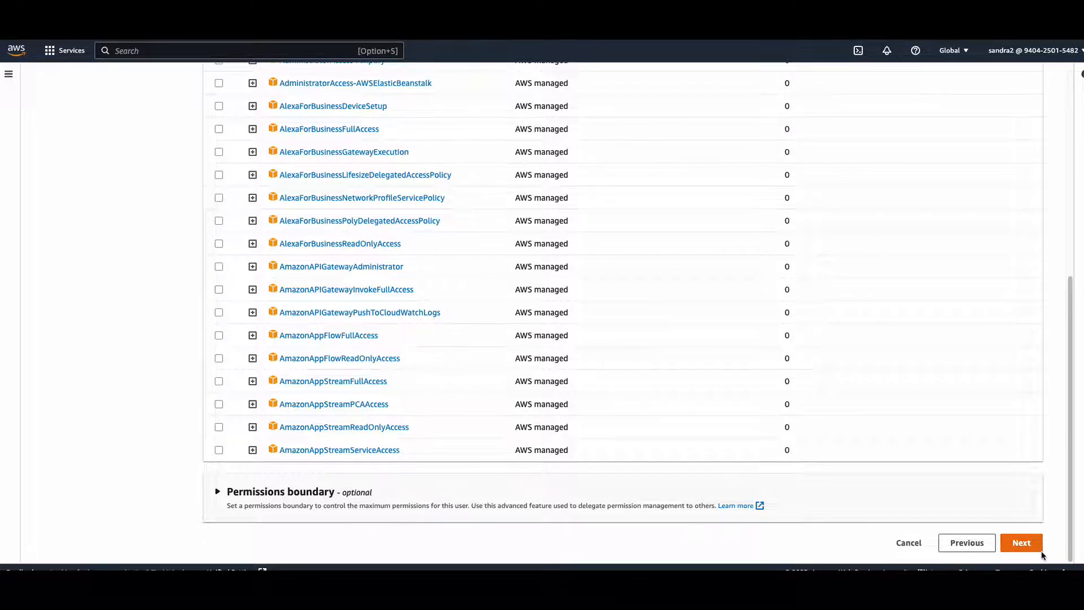
pyautogui.click(1021, 543)
pyautogui.click(1020, 514)
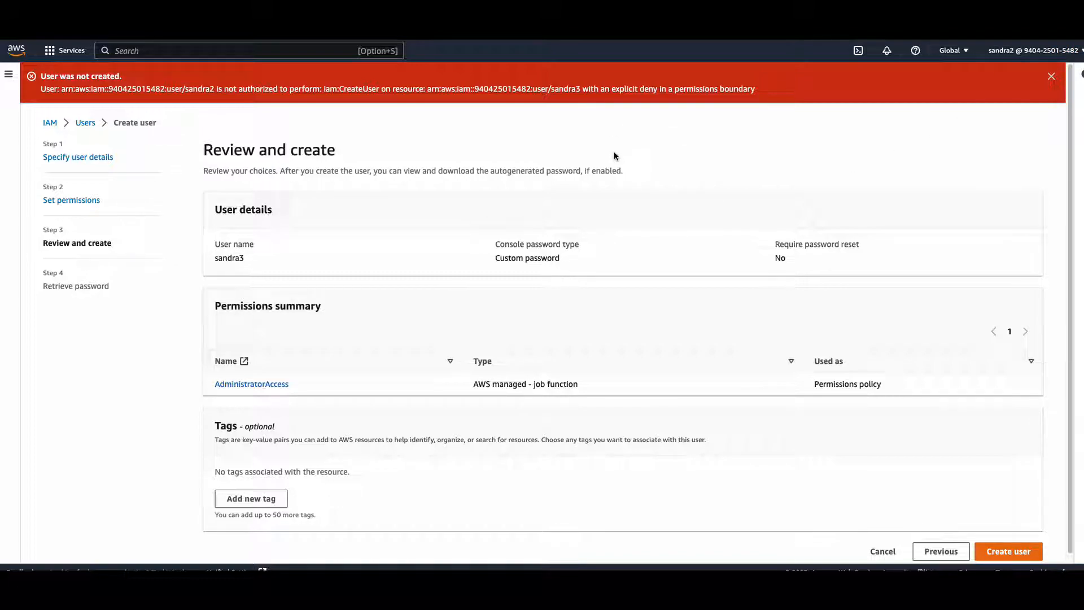
pyautogui.scroll(-1, 627, 164)
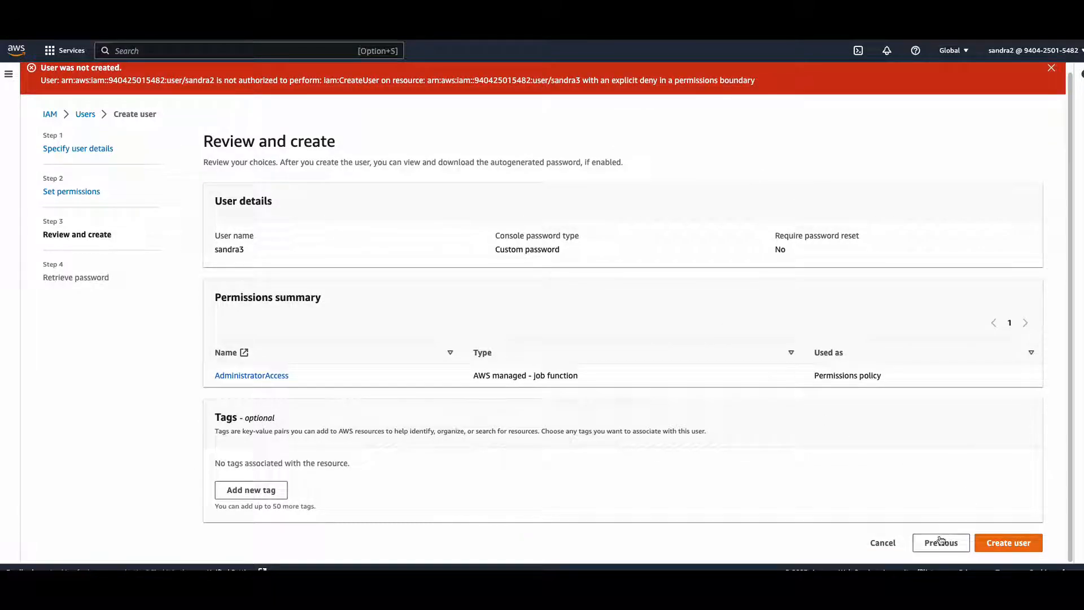
# Return to the permissions step and turn on a permissions boundary for sandra3.
pyautogui.click(940, 542)
pyautogui.scroll(-7, 938, 541)
pyautogui.click(296, 494)
pyautogui.scroll(-1, 299, 495)
pyautogui.click(305, 495)
pyautogui.scroll(-6, 367, 511)
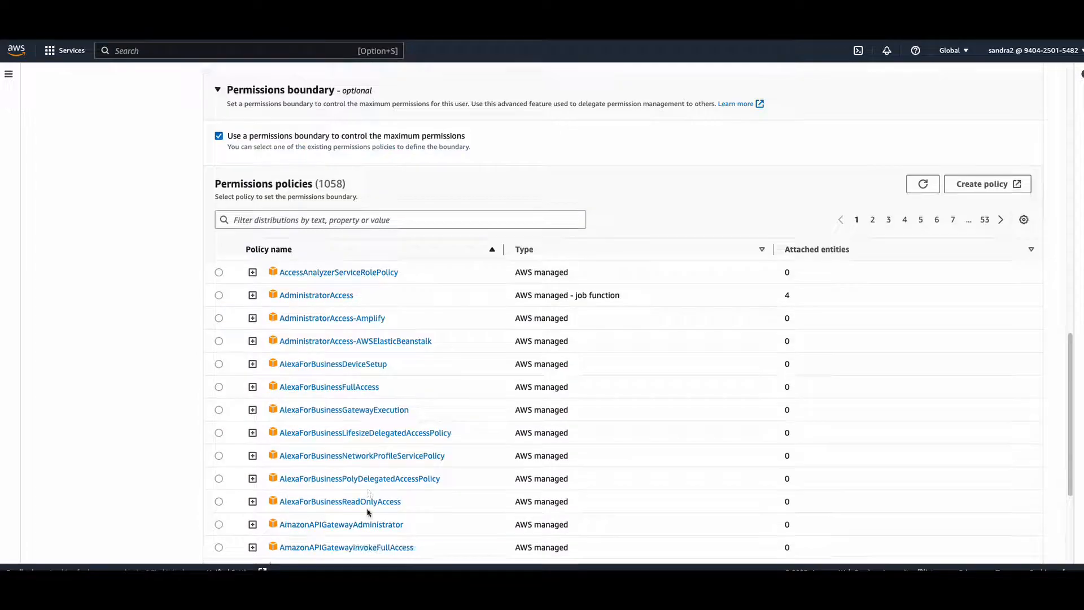
pyautogui.scroll(1, 336, 242)
# Filter policies by 'permission', choose permission-boundary as the boundary, and create sandra3.
pyautogui.click(305, 255)
pyautogui.press('super+v')
pyautogui.moveTo(291, 256); pyautogui.dragTo(224, 253)
pyautogui.write('permission')
pyautogui.press('Return')
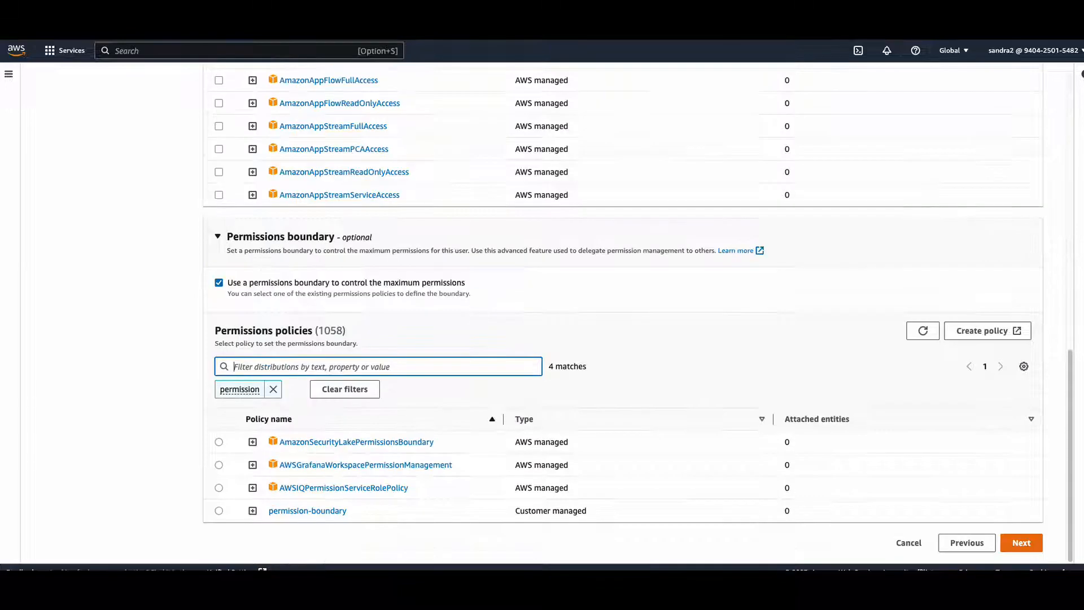
pyautogui.click(218, 510)
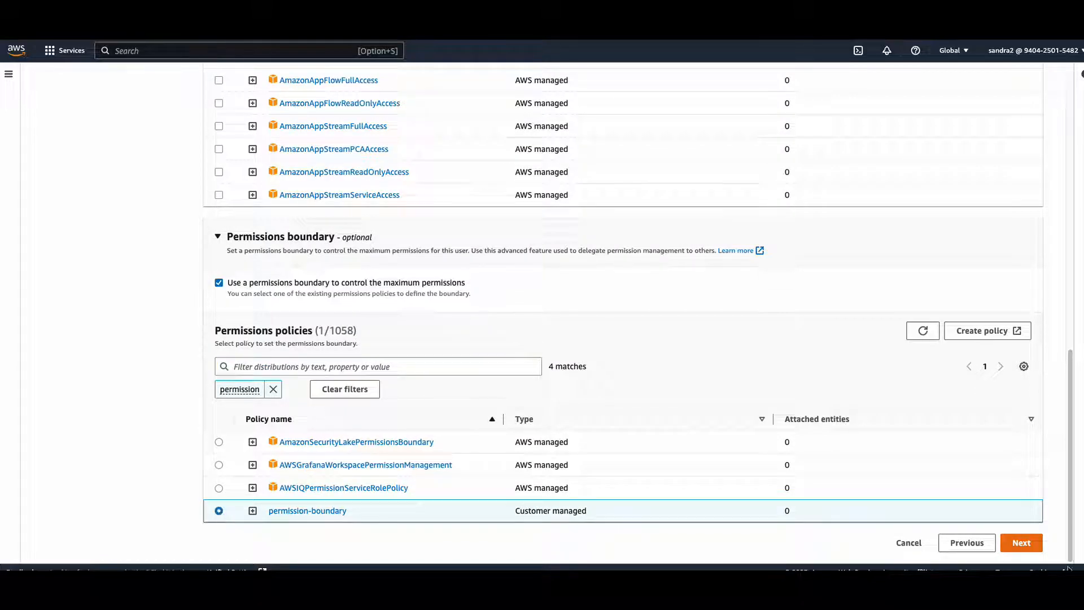
pyautogui.click(1036, 547)
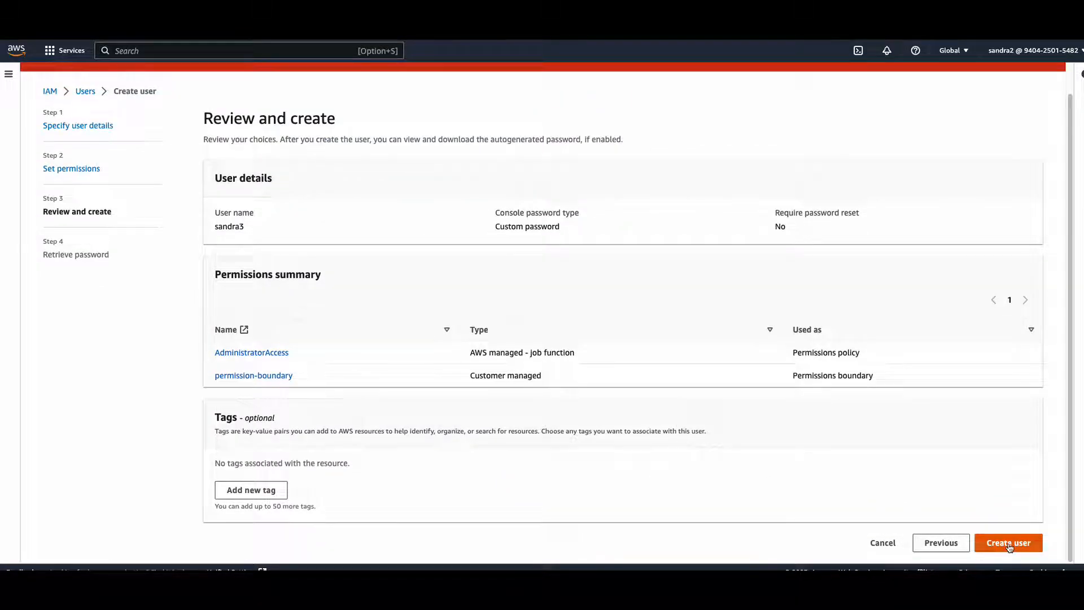
pyautogui.click(1008, 542)
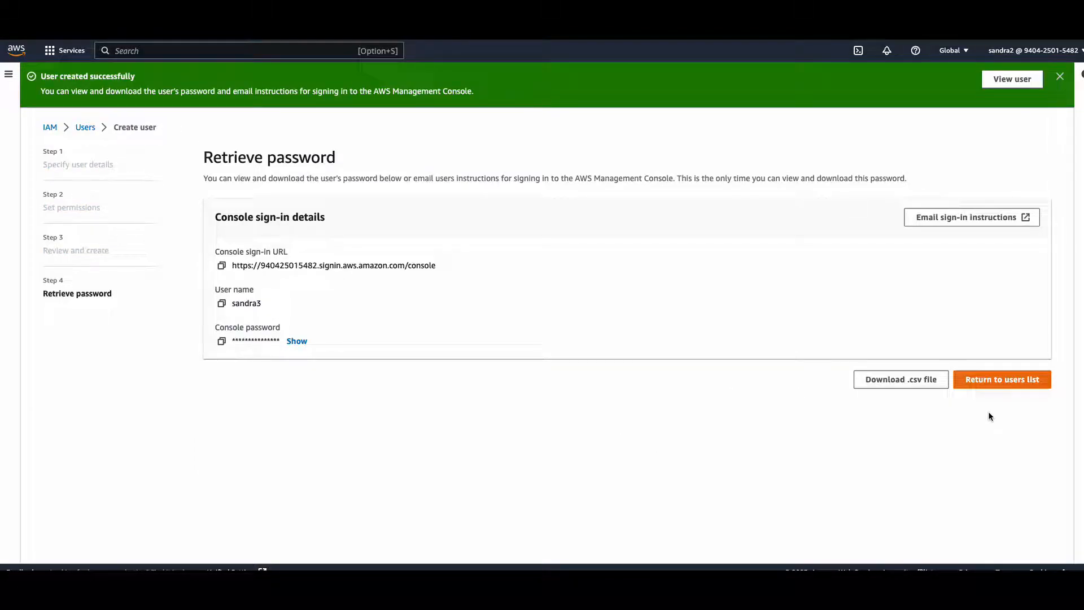
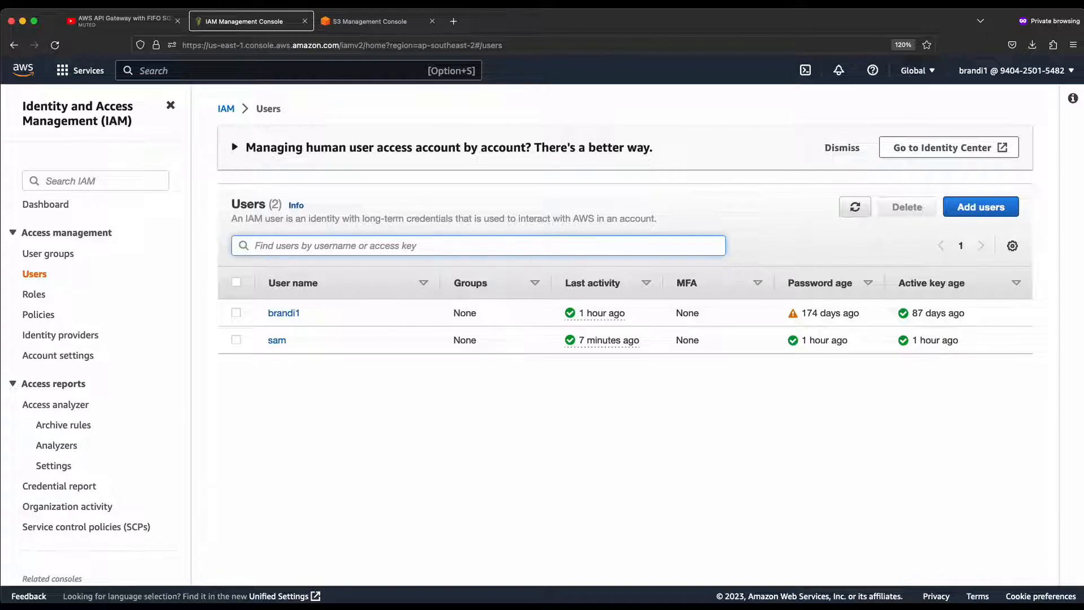
# Clear the terminal and rerun aws s3 ls to list the visible buckets.
pyautogui.press('super+Tab')
pyautogui.click(396, 469)
pyautogui.write('clear')
pyautogui.press('Return')
pyautogui.write('aws sts get-caller-identity')
pyautogui.press('Up')
pyautogui.press('Return')
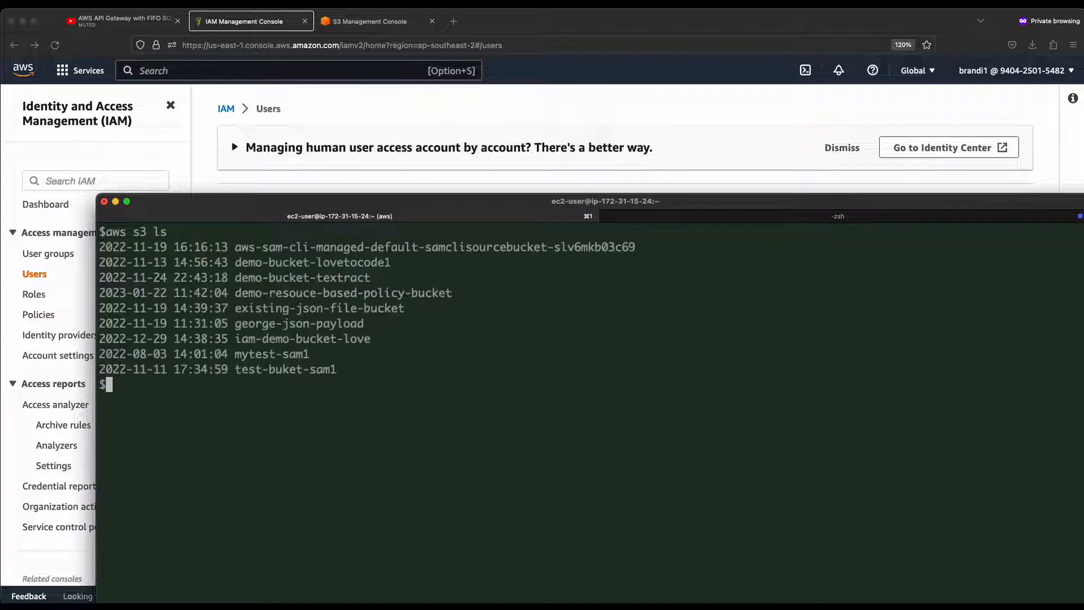
# Compare the nine listed buckets against the S3 console's bucket list.
pyautogui.moveTo(335, 382); pyautogui.dragTo(103, 249)
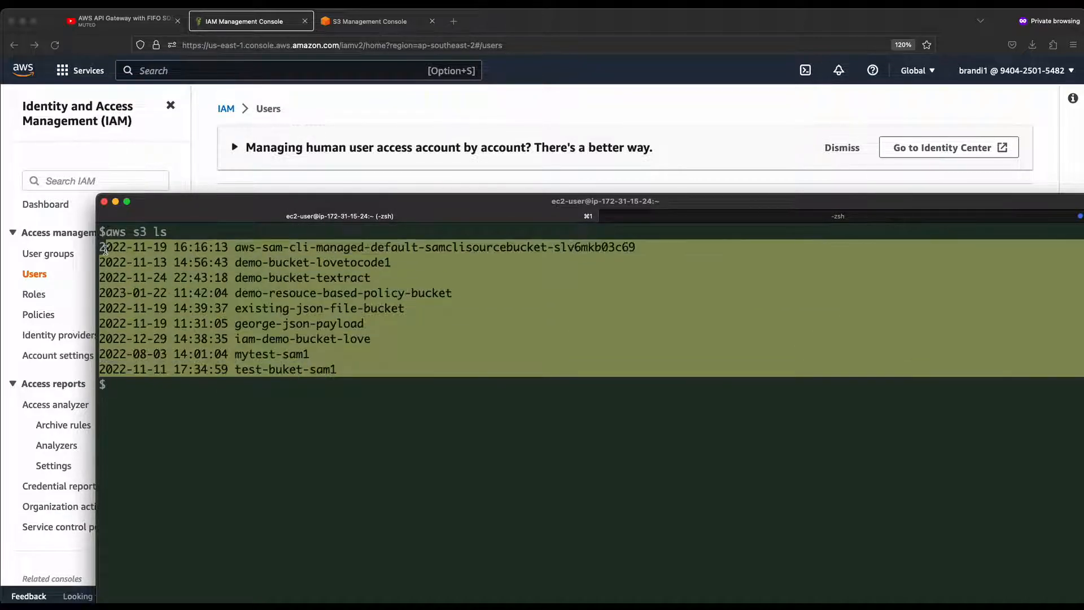
pyautogui.click(373, 354)
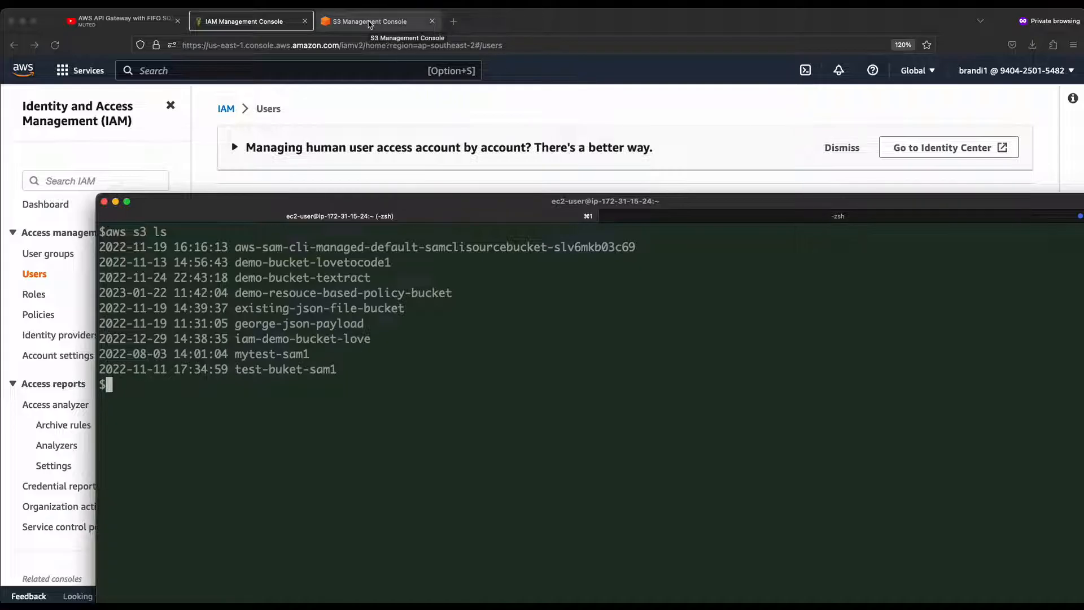
pyautogui.click(371, 22)
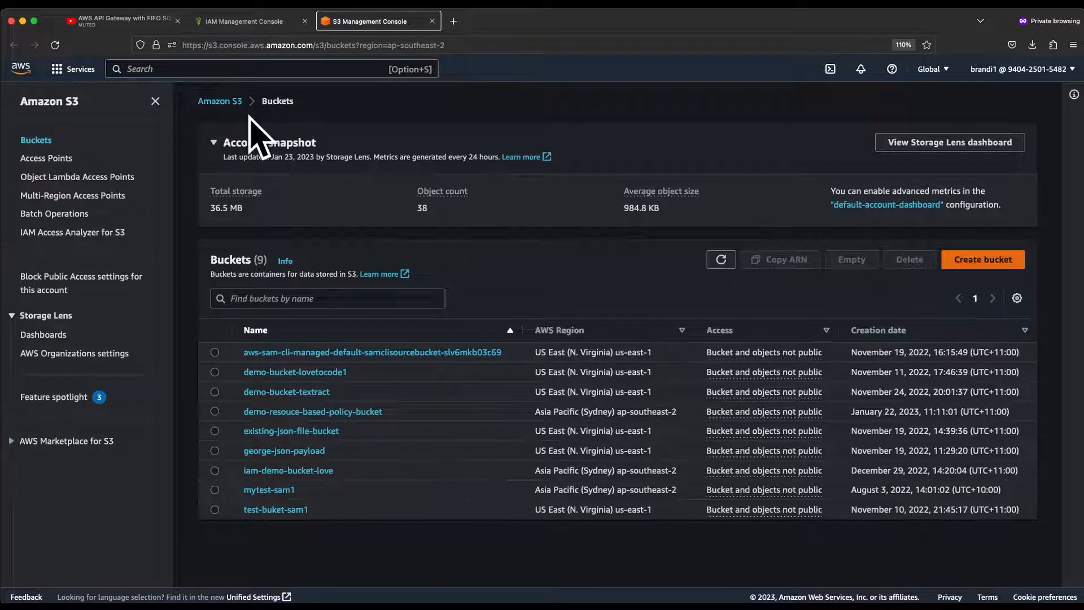
pyautogui.click(244, 22)
pyautogui.press('super+Tab')
pyautogui.moveTo(339, 376); pyautogui.dragTo(100, 244)
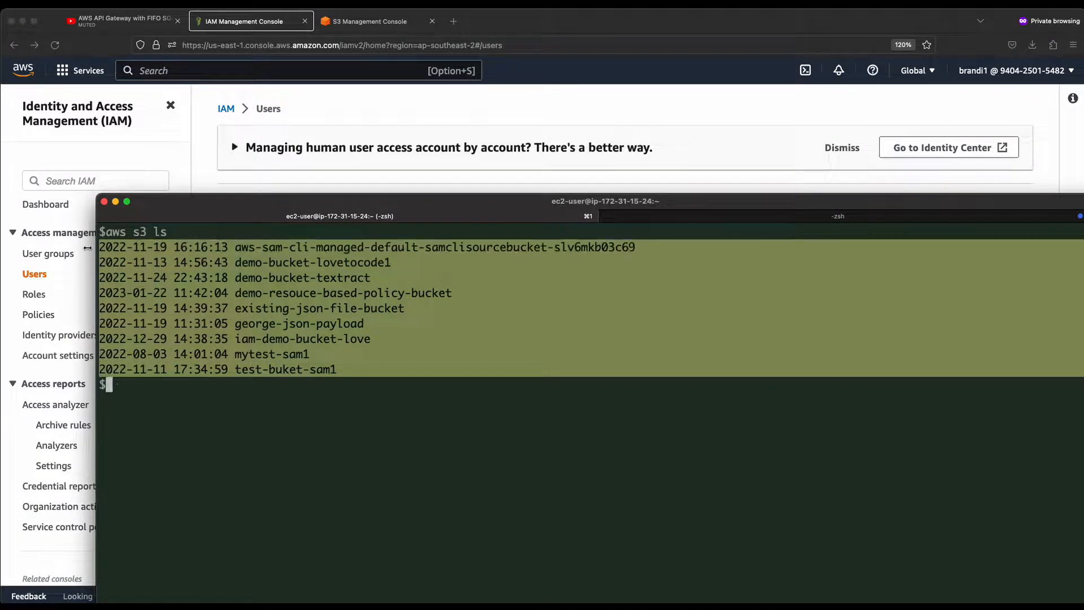
pyautogui.click(219, 409)
# Run aws sts get-caller-identity in larger text and check the user at the end of the ARN.
pyautogui.press('Up')
pyautogui.press('Up')
pyautogui.press('Up')
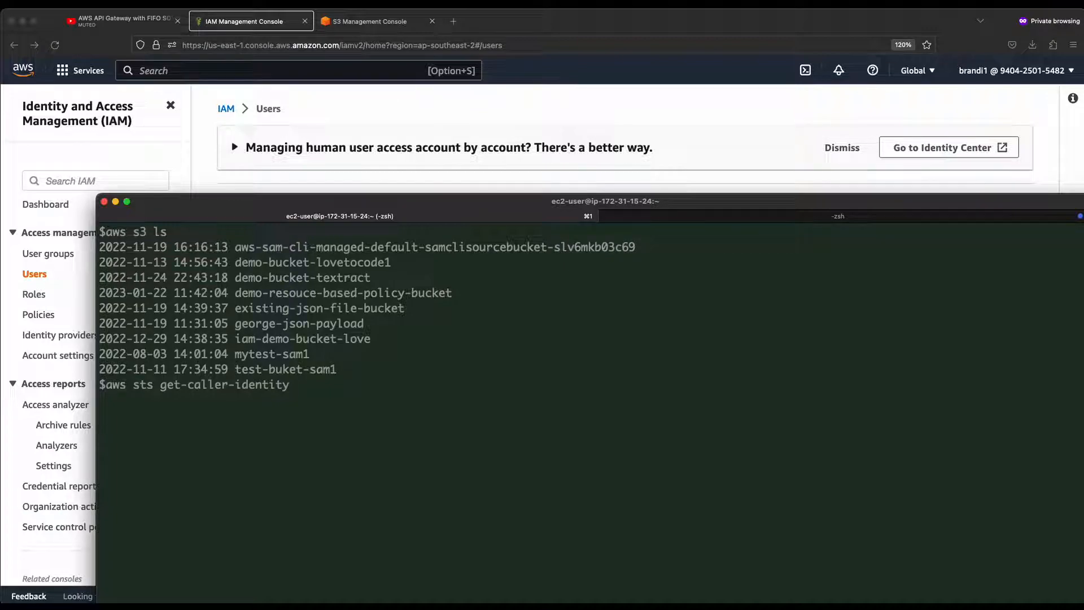
pyautogui.press('super+equal')
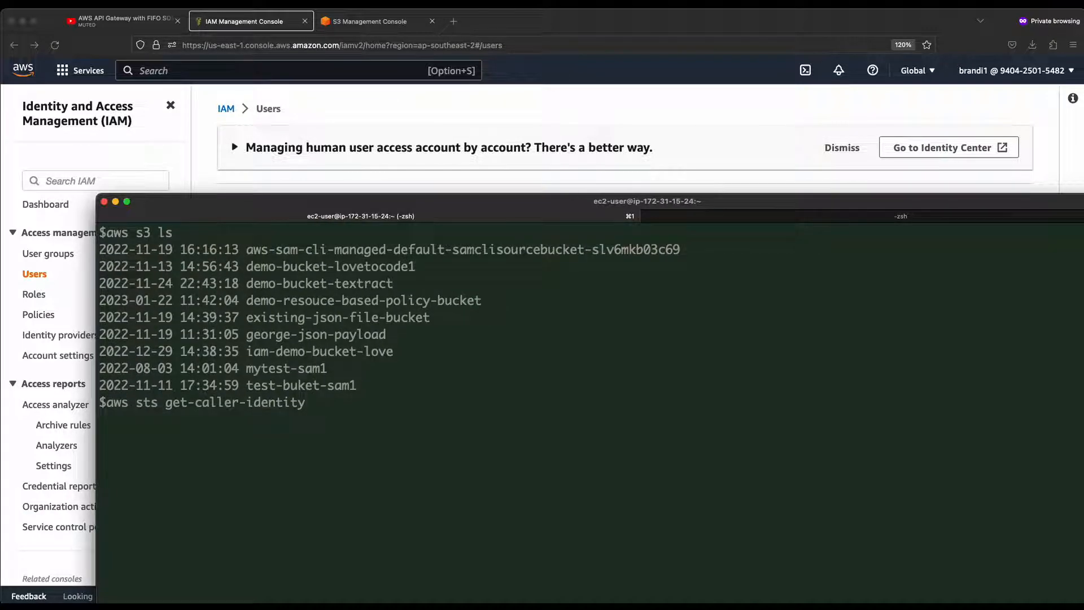
pyautogui.press('super+equal')
pyautogui.press('Return')
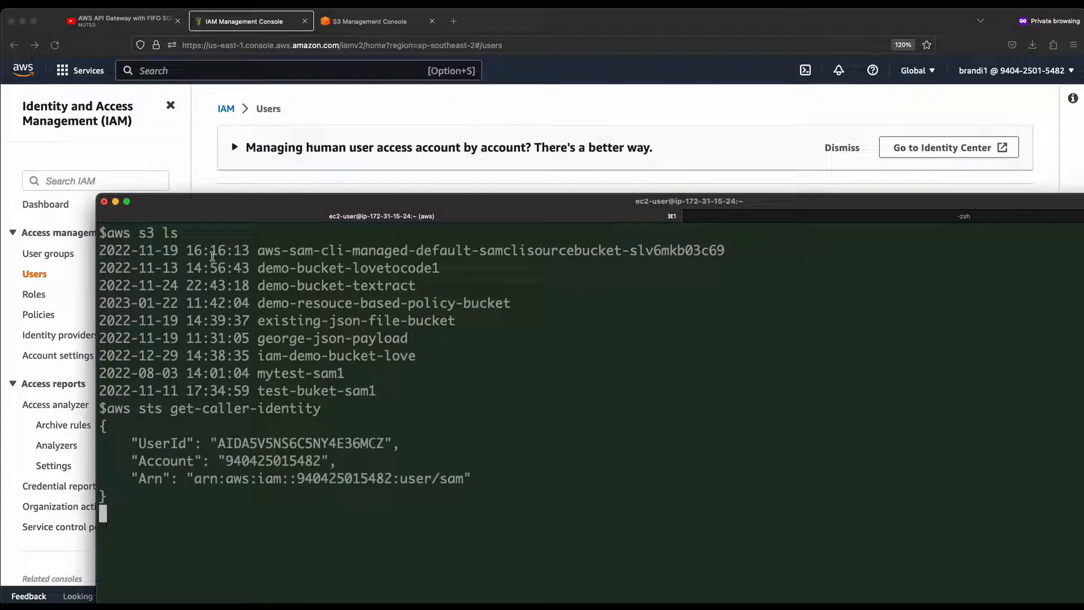
pyautogui.moveTo(248, 212); pyautogui.dragTo(246, 168)
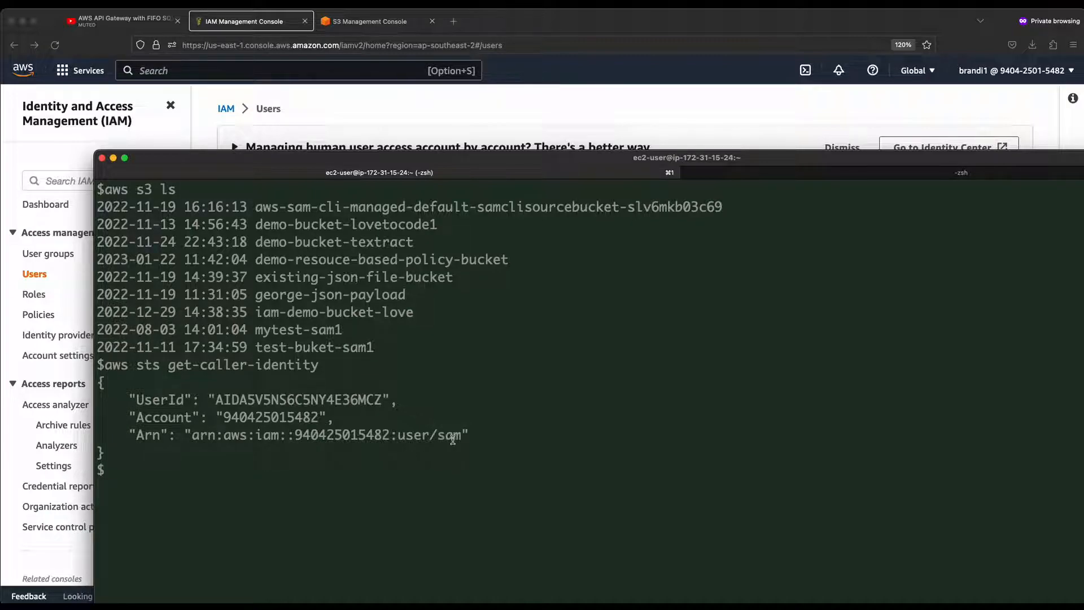
pyautogui.moveTo(461, 436); pyautogui.dragTo(423, 435)
pyautogui.moveTo(481, 163); pyautogui.dragTo(481, 344)
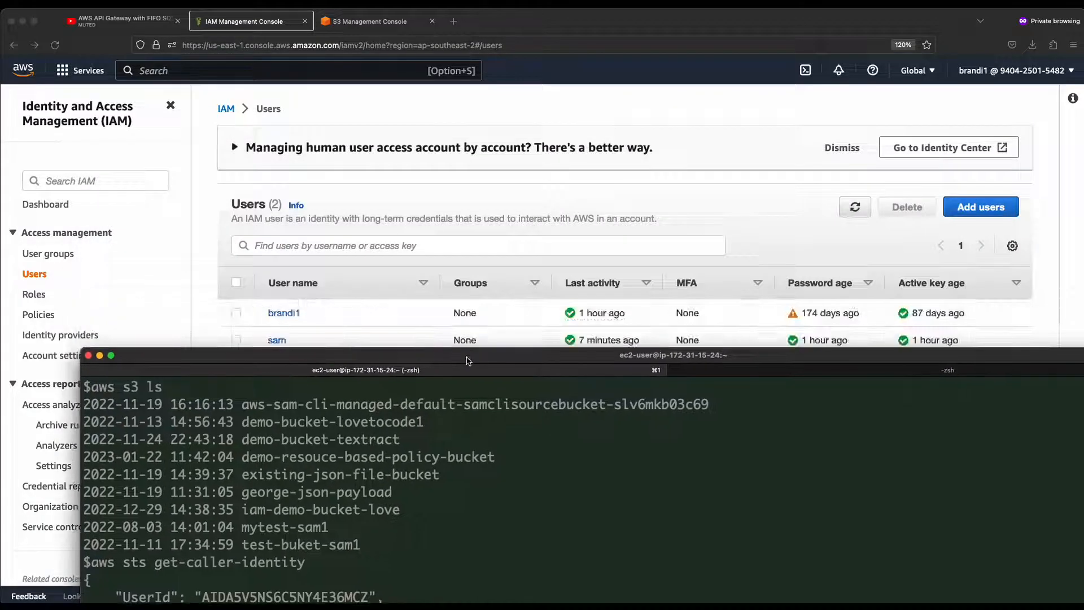
# Clear the terminal output and bring the IAM Users list back.
pyautogui.click(381, 199)
pyautogui.click(333, 392)
pyautogui.press('super+Tab')
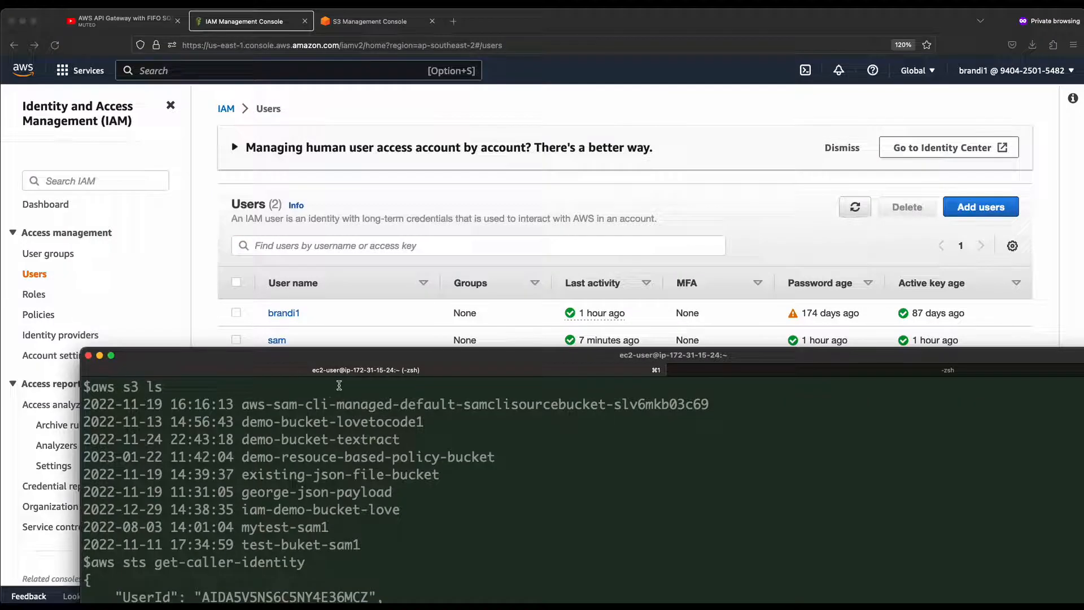
pyautogui.moveTo(340, 358); pyautogui.dragTo(334, 199)
pyautogui.click(363, 459)
pyautogui.write('clear')
pyautogui.press('Return')
pyautogui.click(416, 111)
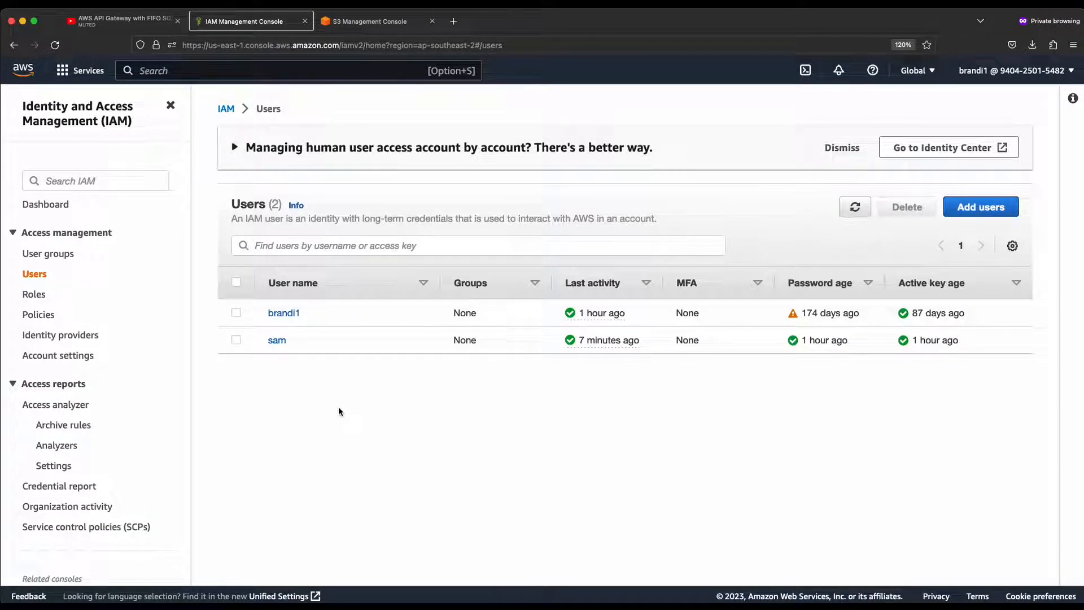
# Start a new IAM user with console access, a custom password and no forced password reset.
pyautogui.click(979, 209)
pyautogui.click(314, 246)
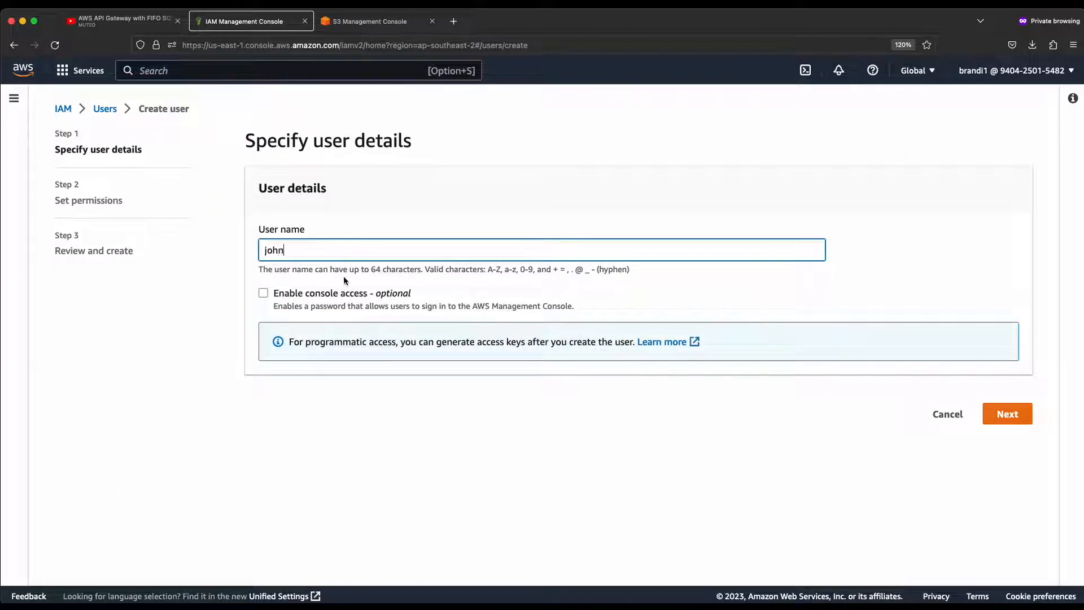
pyautogui.click(264, 293)
pyautogui.click(264, 385)
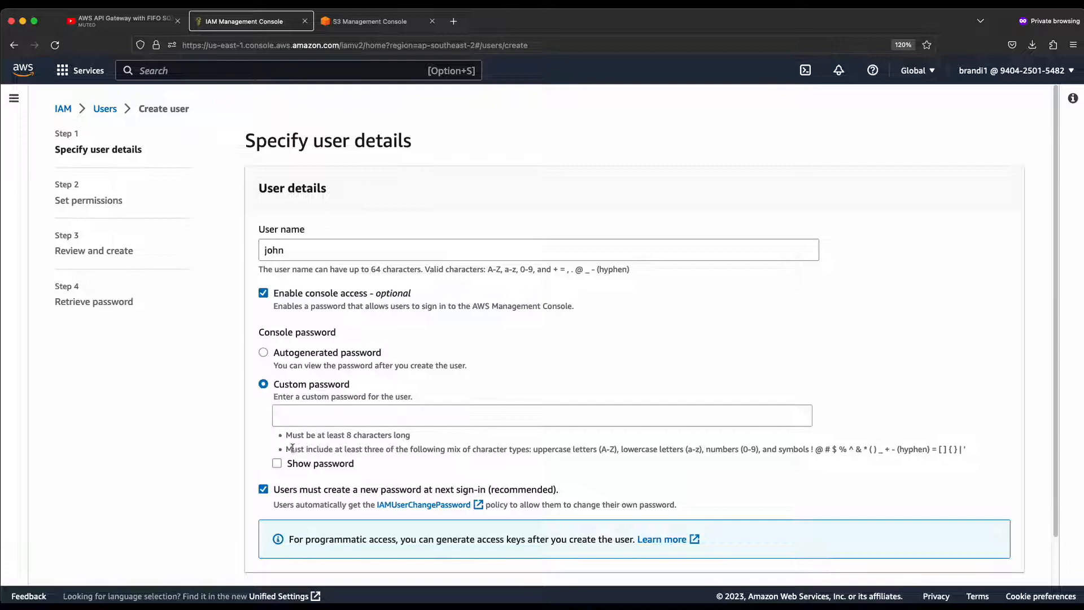
pyautogui.click(317, 416)
pyautogui.write('••')
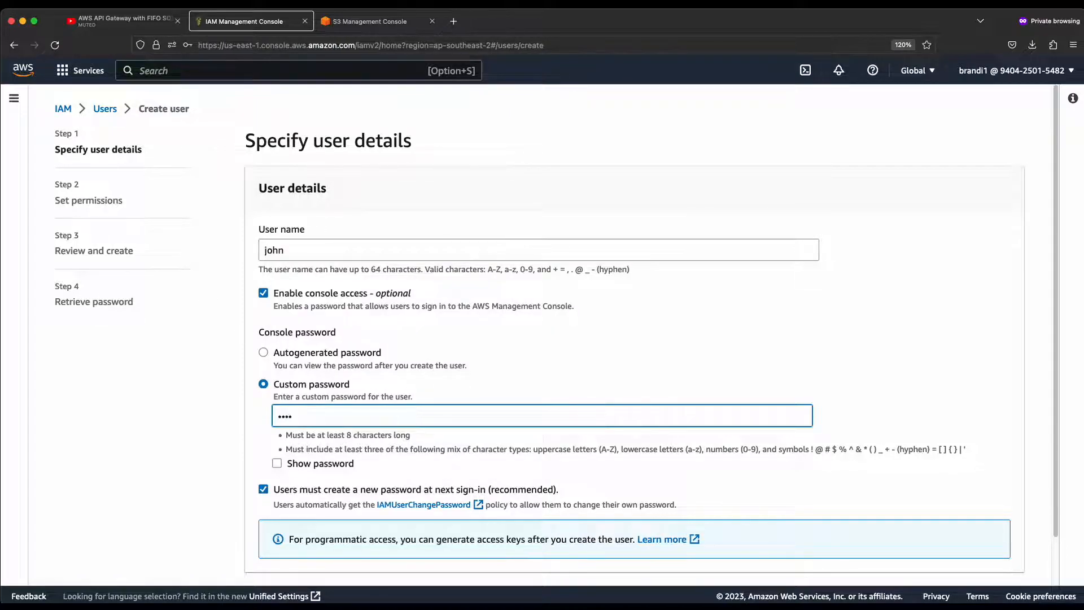
pyautogui.click(276, 464)
pyautogui.click(263, 489)
pyautogui.click(276, 463)
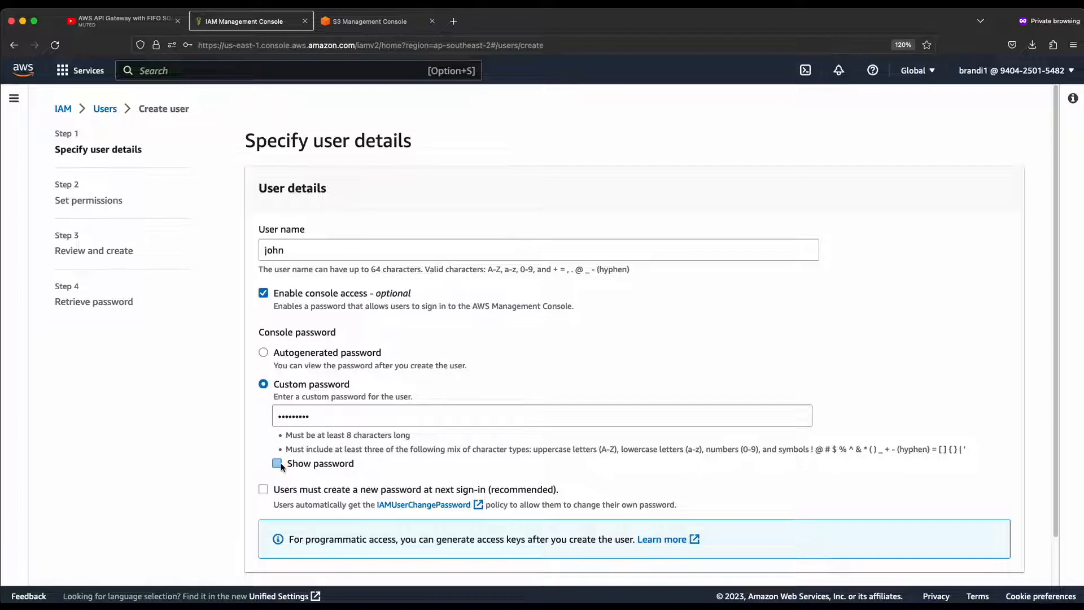
# Continue to the permissions step and choose Attach policies directly.
pyautogui.scroll(-2, 280, 463)
pyautogui.click(1009, 566)
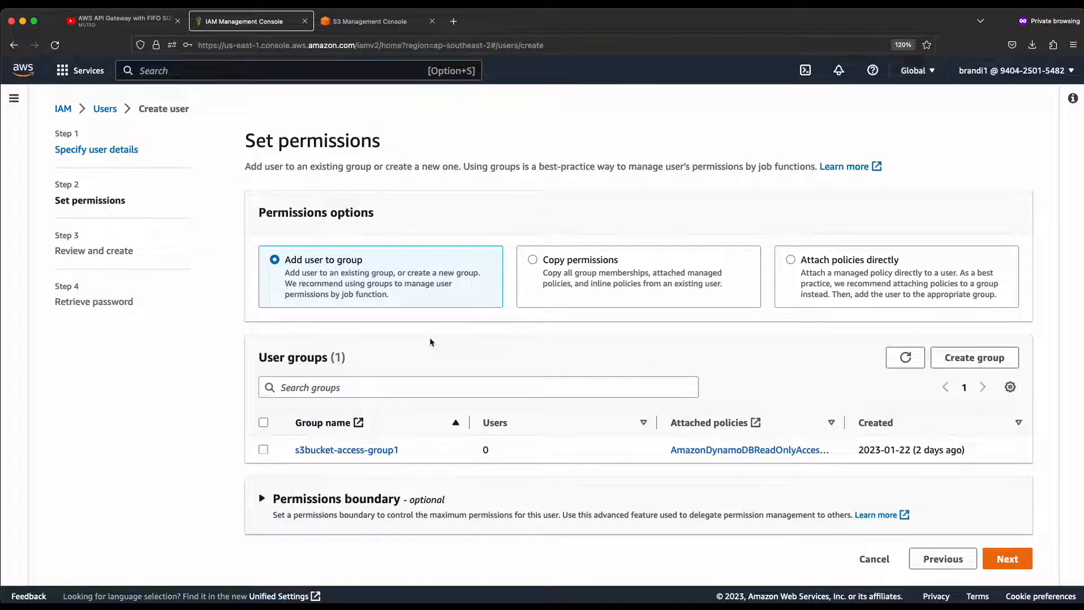
pyautogui.click(791, 262)
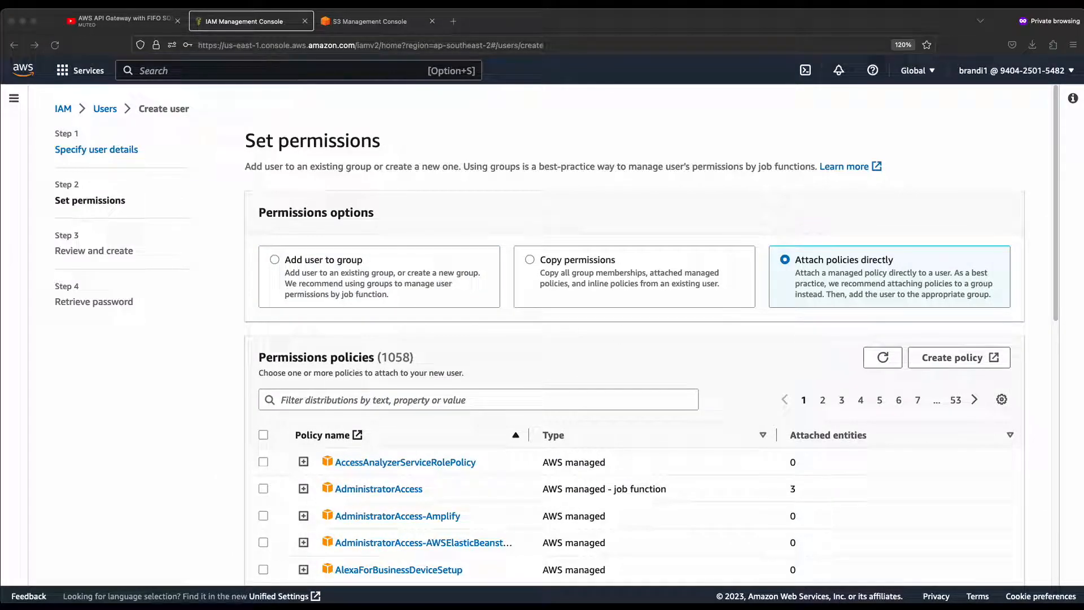
pyautogui.scroll(-1, 577, 371)
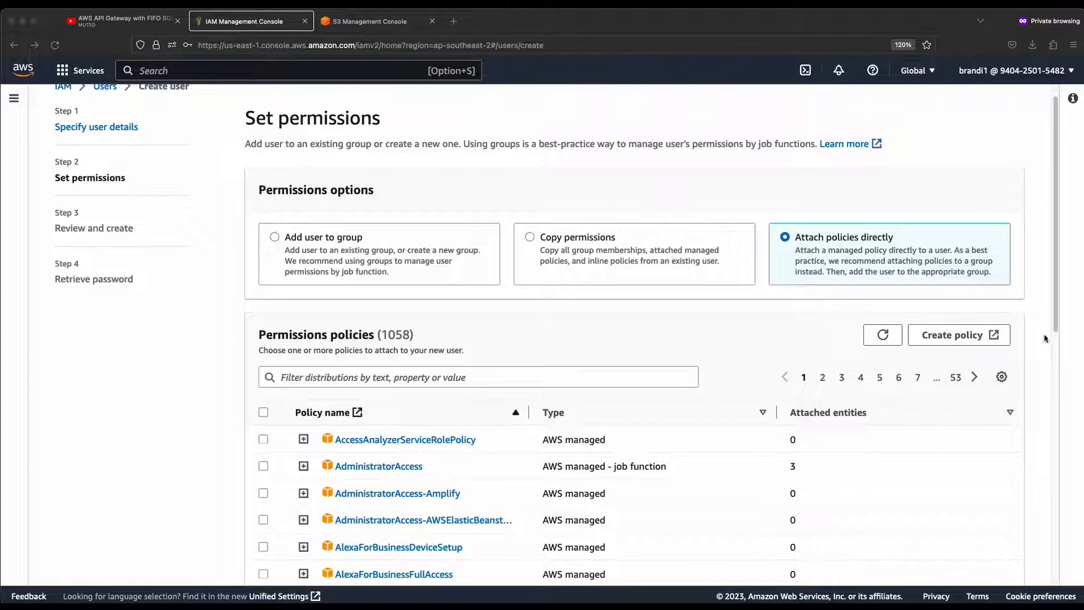
# Start a new policy and replace its JSON with the sts:AssumeRole policy.
pyautogui.click(995, 344)
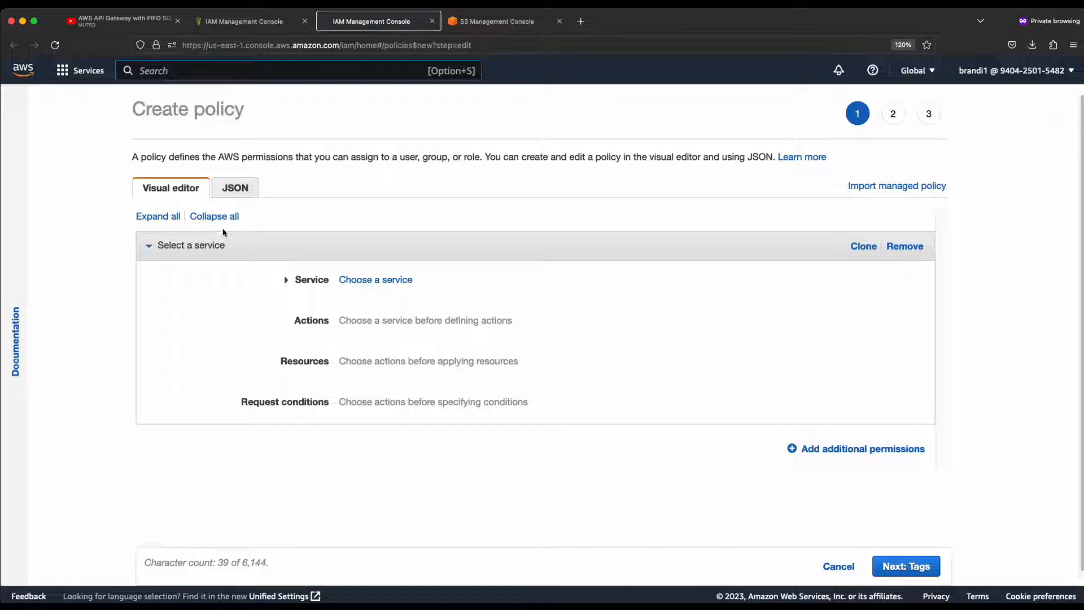
pyautogui.click(234, 189)
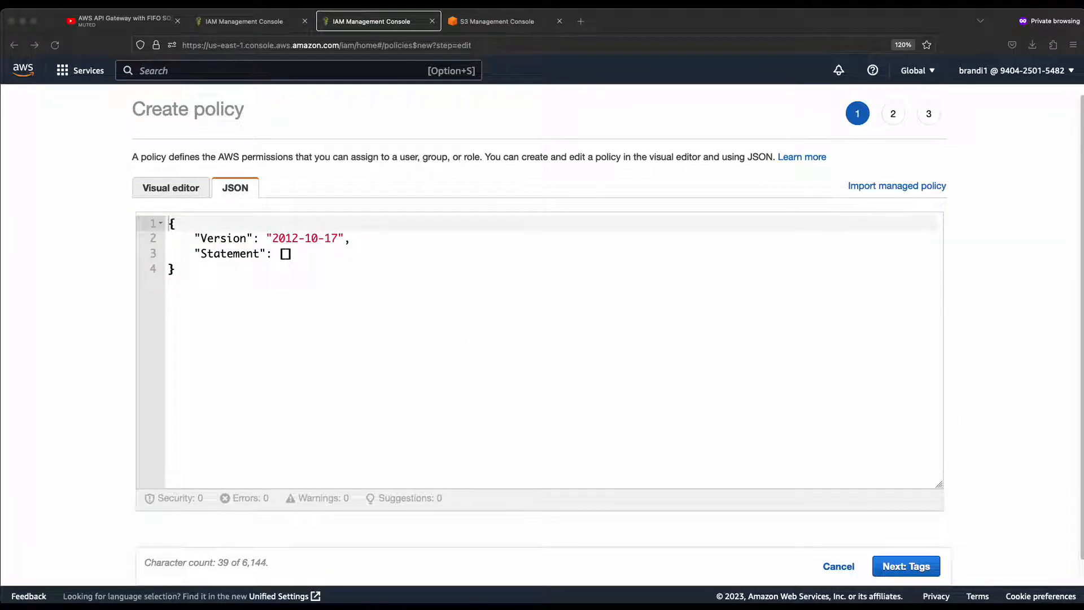
pyautogui.click(201, 307)
pyautogui.press('super+a')
pyautogui.write('{     "Version": "2012-10-17",     "Statement": [         {             "Effect": "Allow",             "Action": [                 "sts:AssumeRole"             ],             "Resource": "*"         }     ] }')
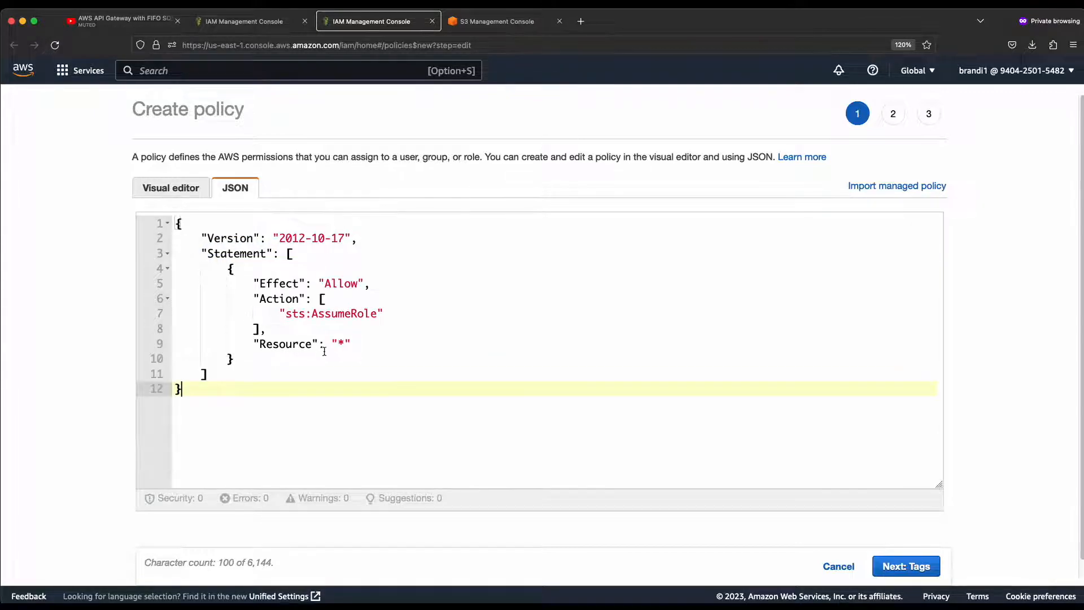
pyautogui.click(292, 314)
pyautogui.doubleClick(340, 315)
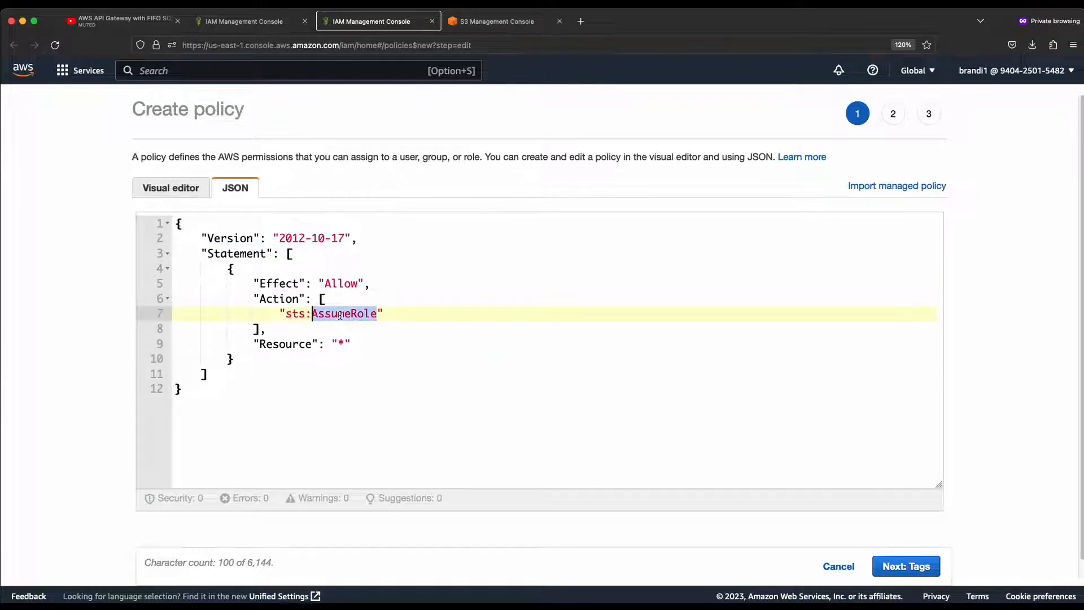
pyautogui.click(372, 346)
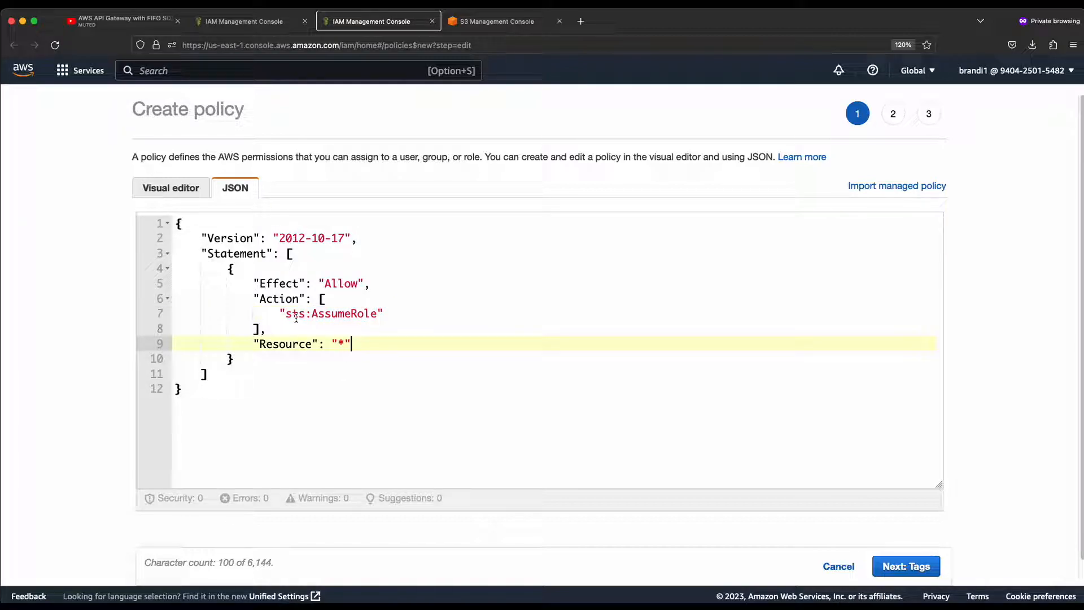
pyautogui.click(346, 314)
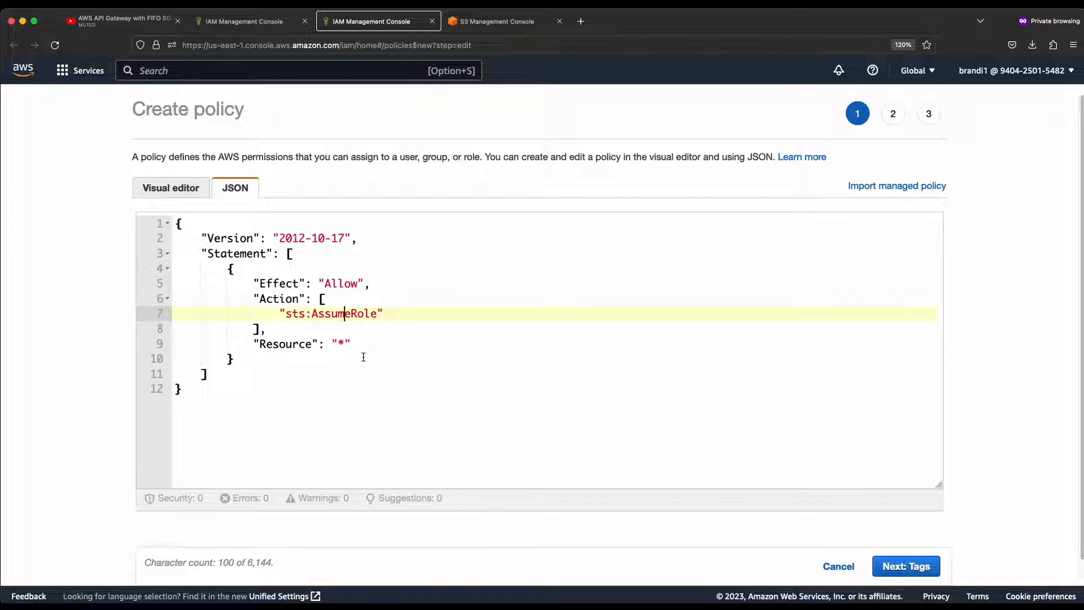
# Skip tags, name the policy cross-account-policy and create it.
pyautogui.click(920, 571)
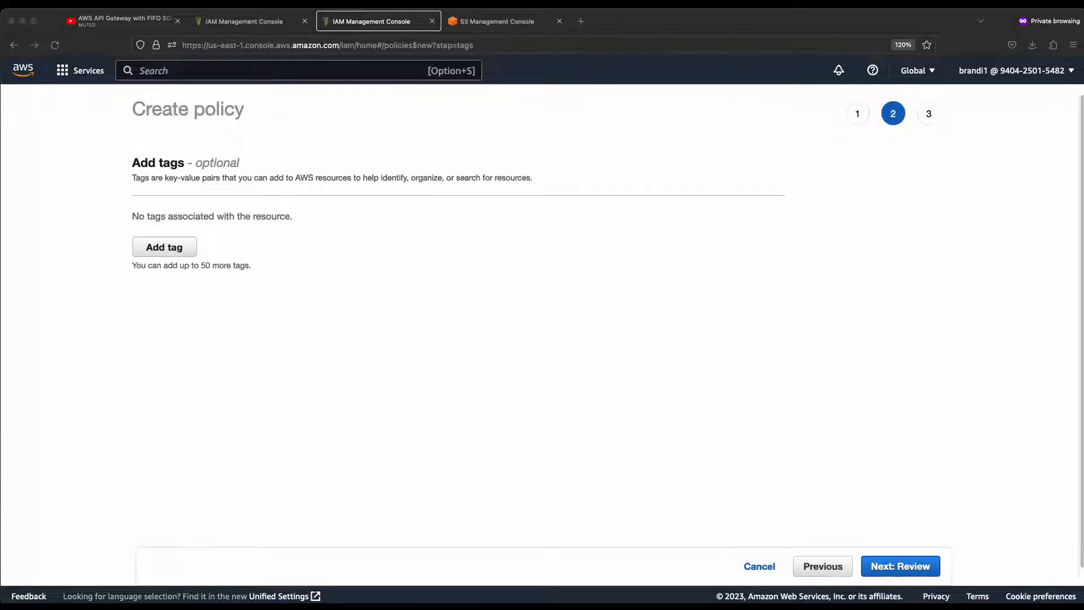
pyautogui.click(901, 566)
pyautogui.click(281, 201)
pyautogui.write('cross-account-policy')
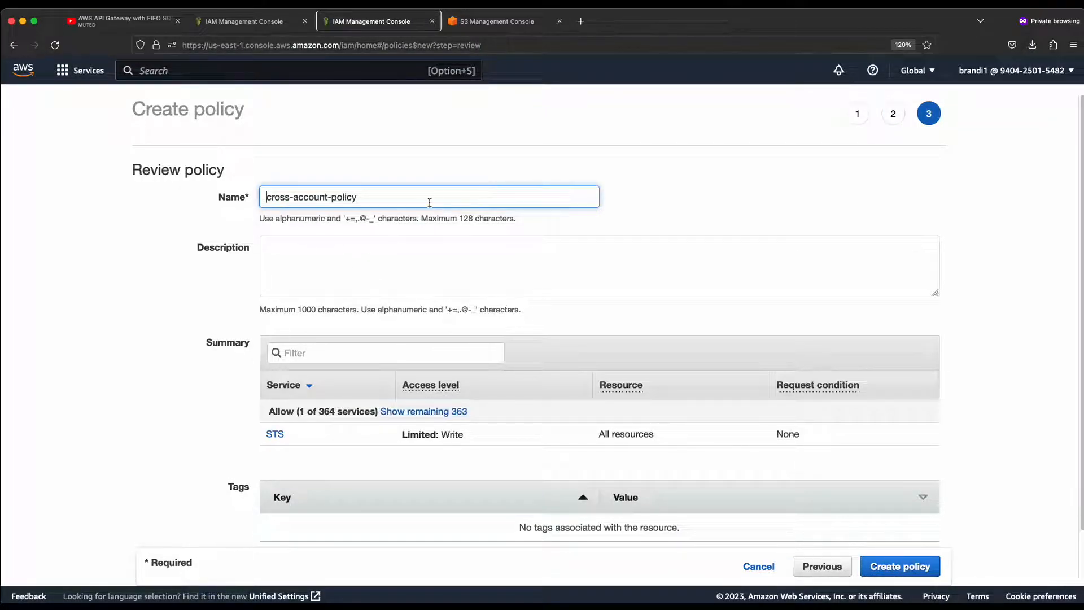
pyautogui.press('super+a')
pyautogui.hotkey('ctrl', 'c')
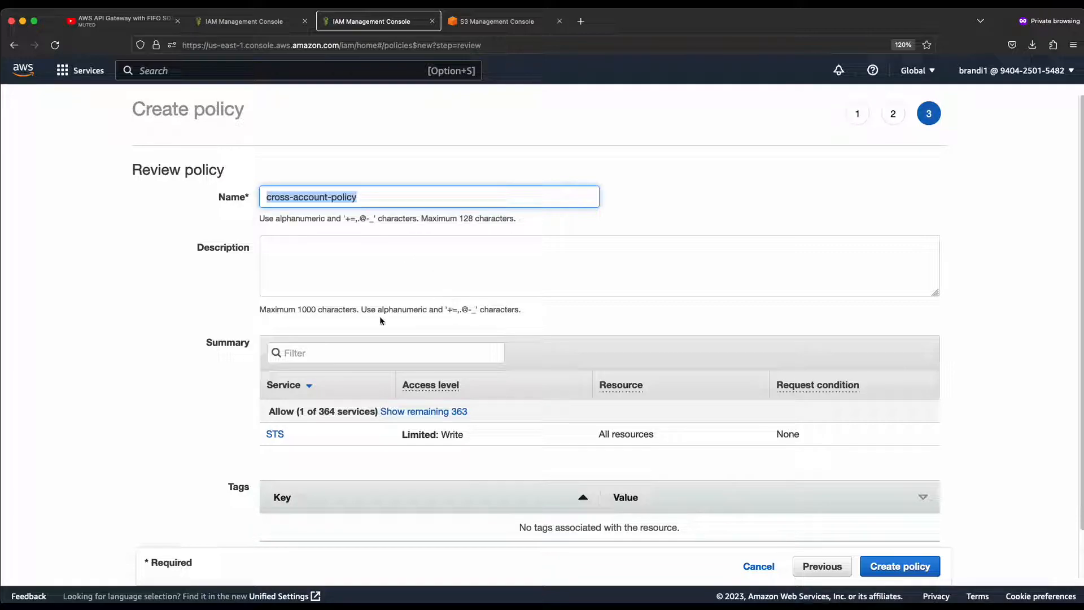
pyautogui.scroll(-2, 181, 342)
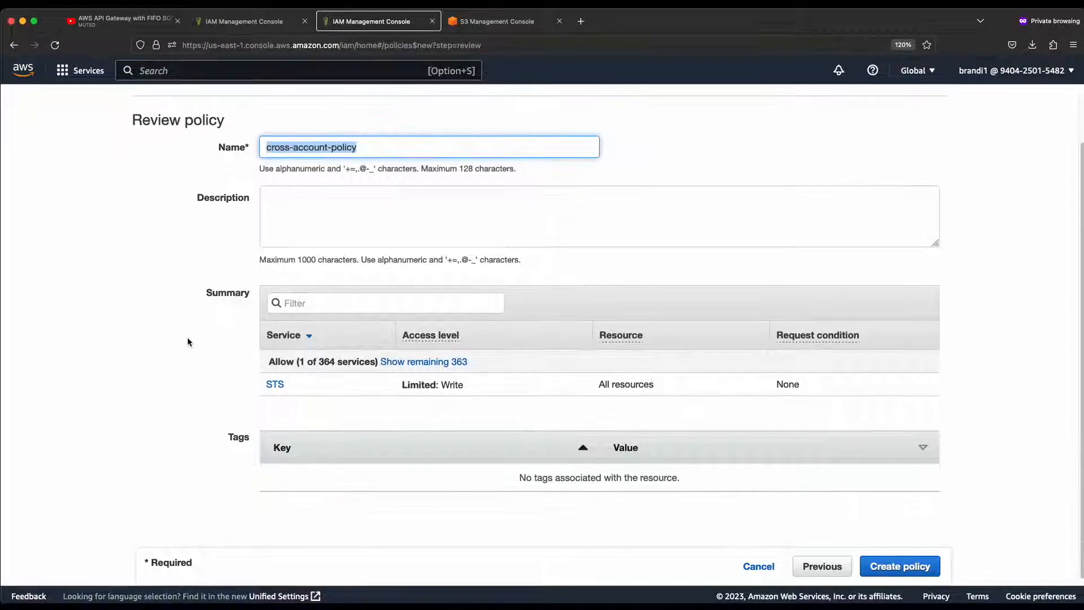
pyautogui.click(897, 567)
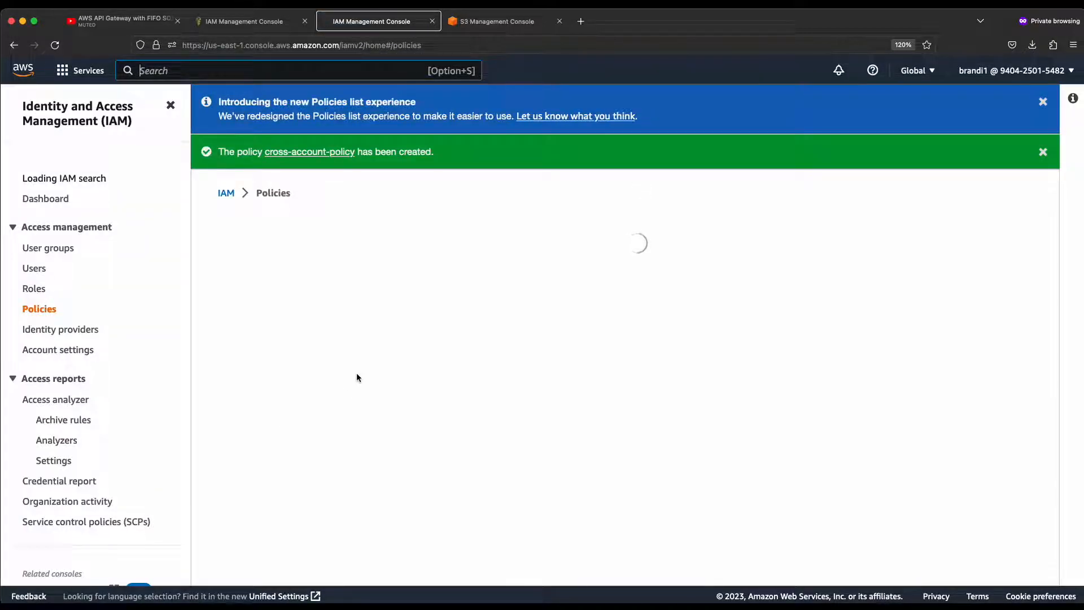
# Refresh the wizard's policy list, filter for cross-account-policy and select it.
pyautogui.click(244, 23)
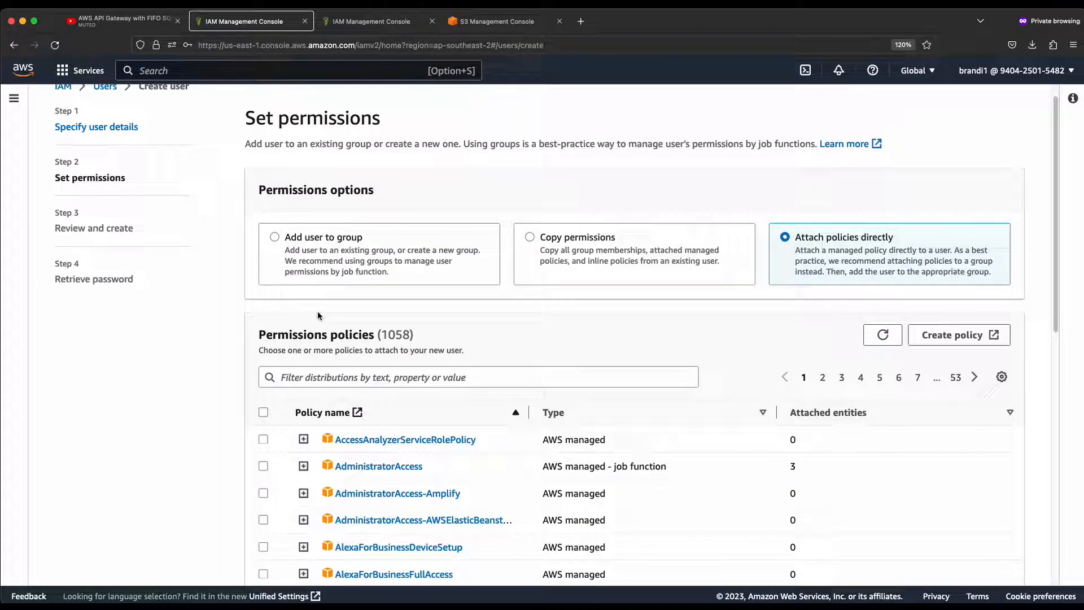
pyautogui.click(343, 371)
pyautogui.hotkey('ctrl', 'v')
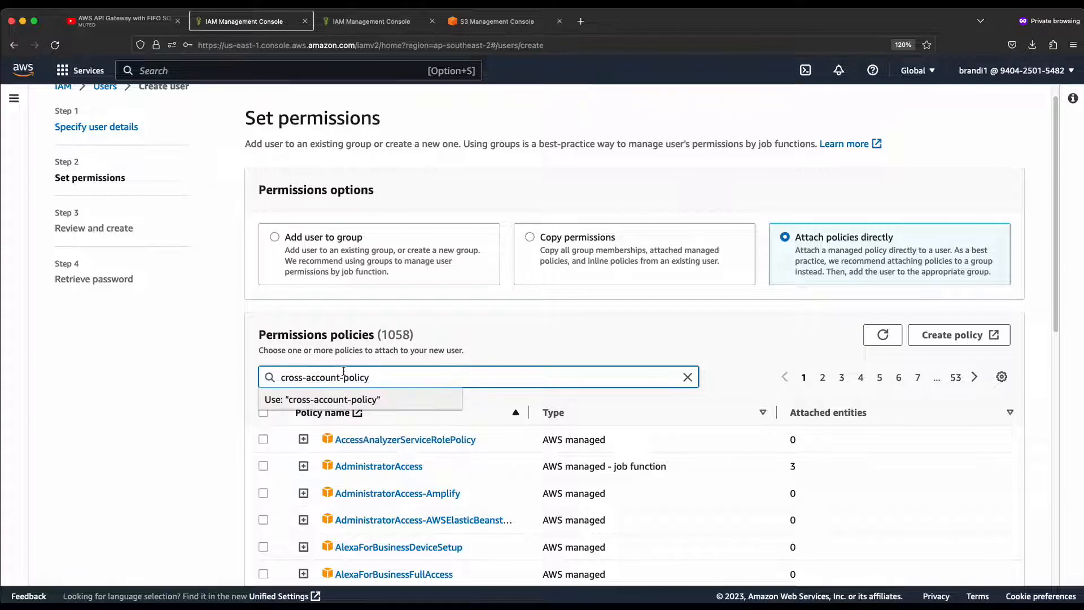
pyautogui.press('Return')
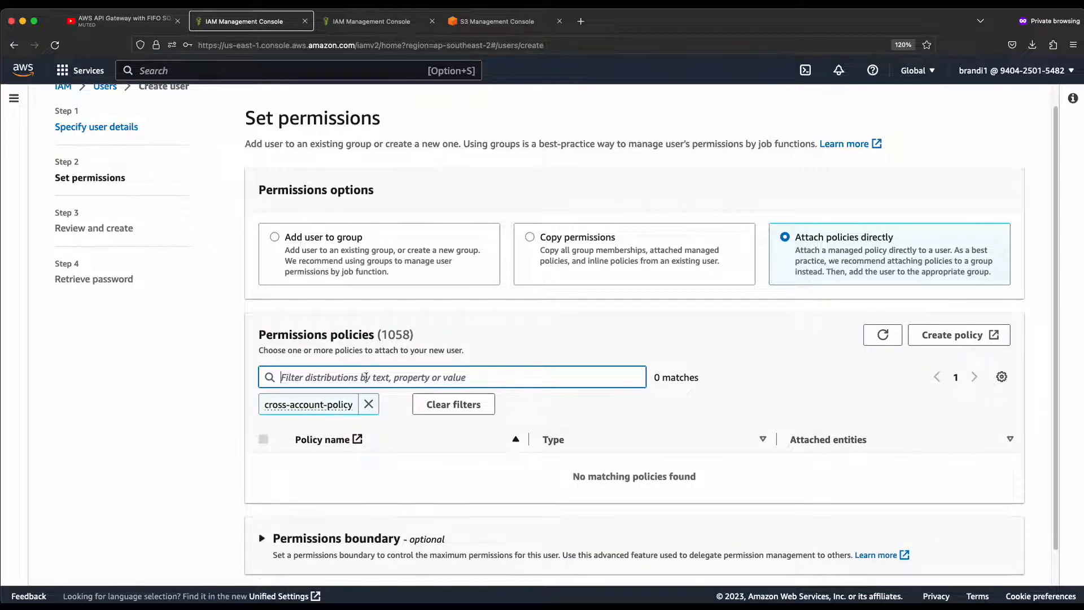
pyautogui.click(883, 334)
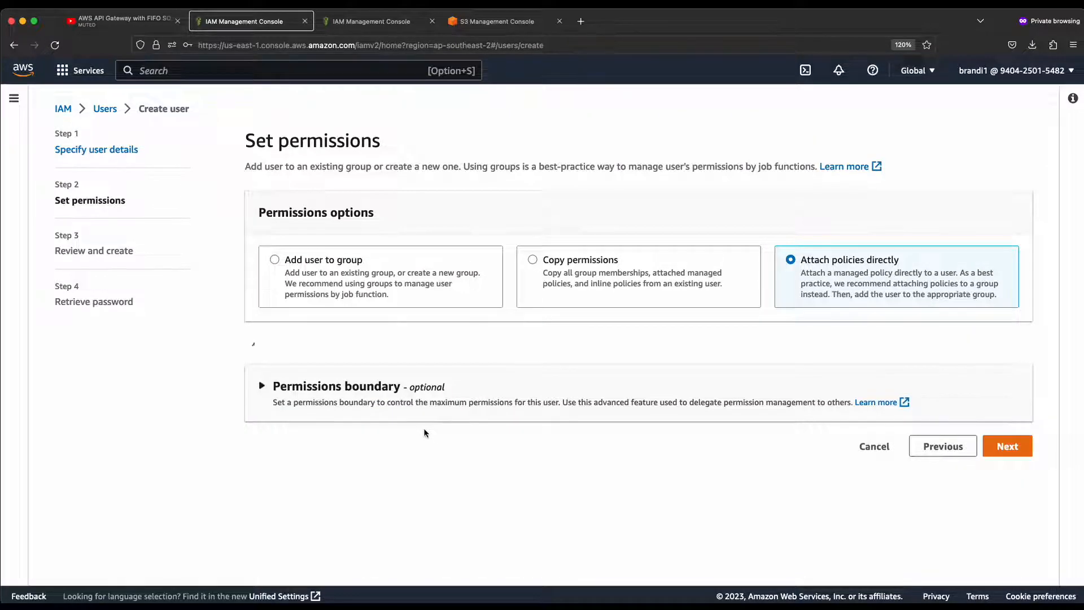
pyautogui.click(372, 401)
pyautogui.write('cross-account-policy')
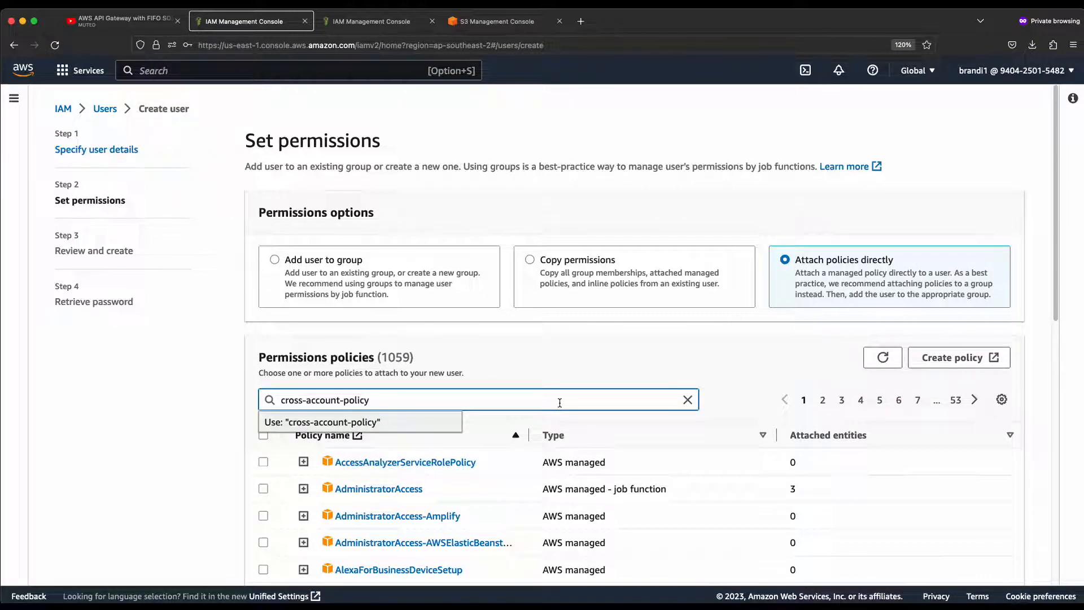
pyautogui.press('Return')
pyautogui.click(263, 488)
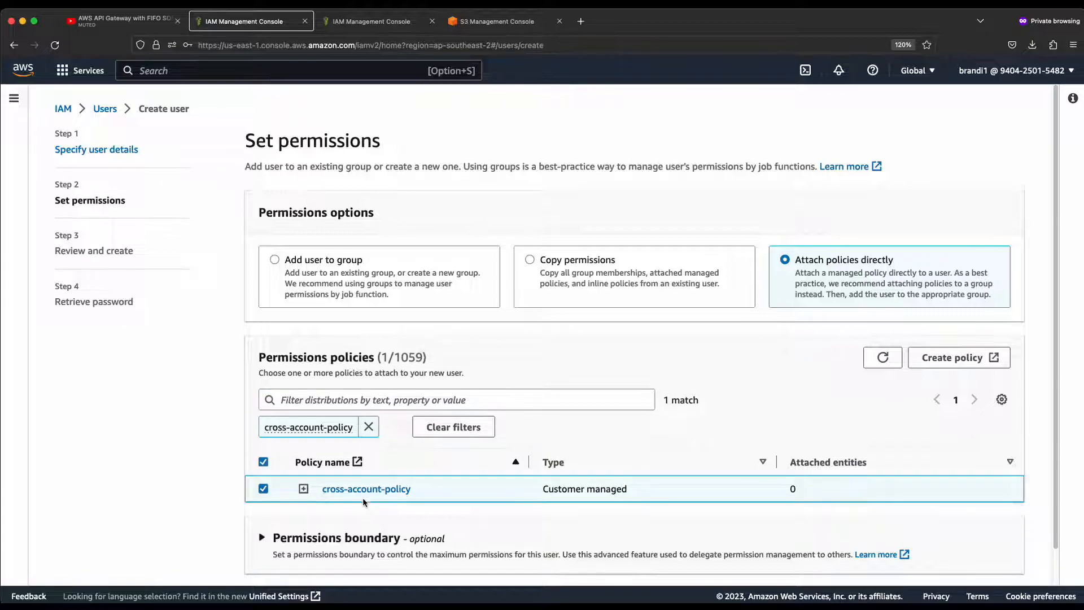
pyautogui.scroll(-1, 363, 502)
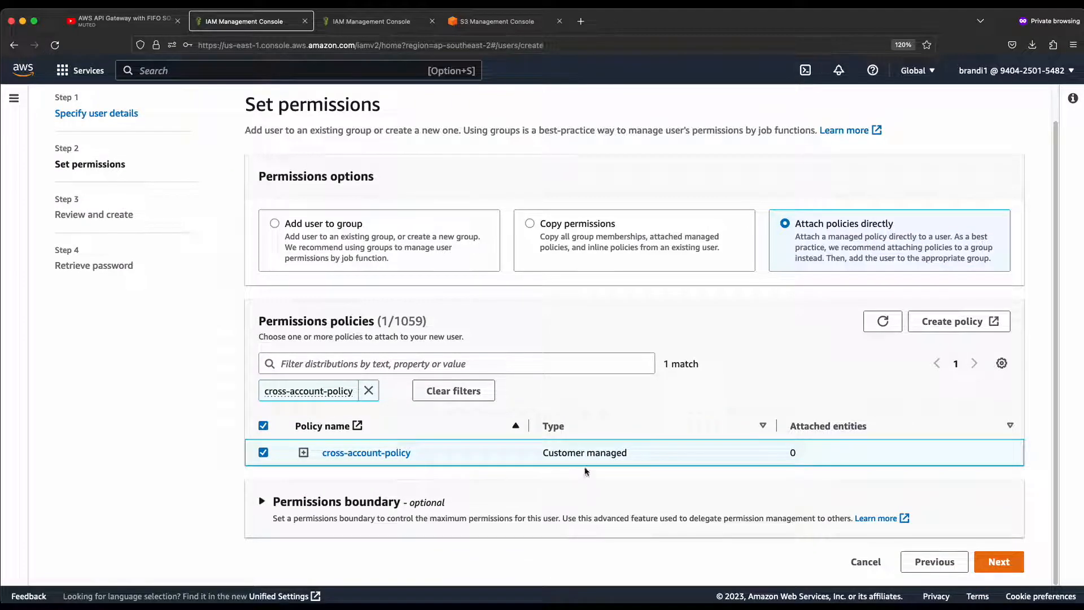
# Review and create the user, then briefly reveal its console password.
pyautogui.click(1008, 566)
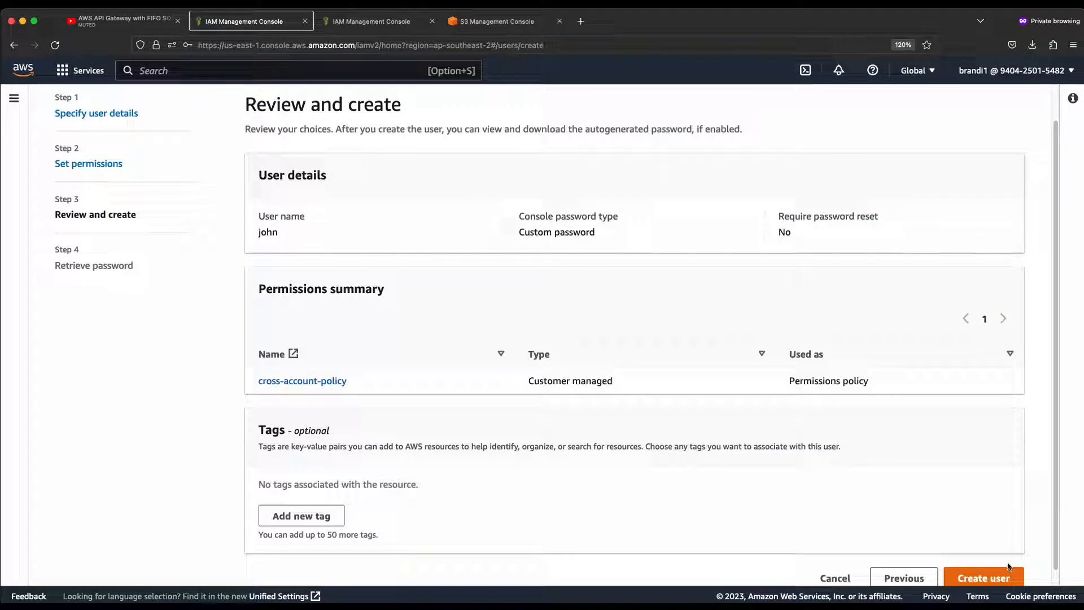
pyautogui.scroll(-1, 484, 436)
pyautogui.click(979, 563)
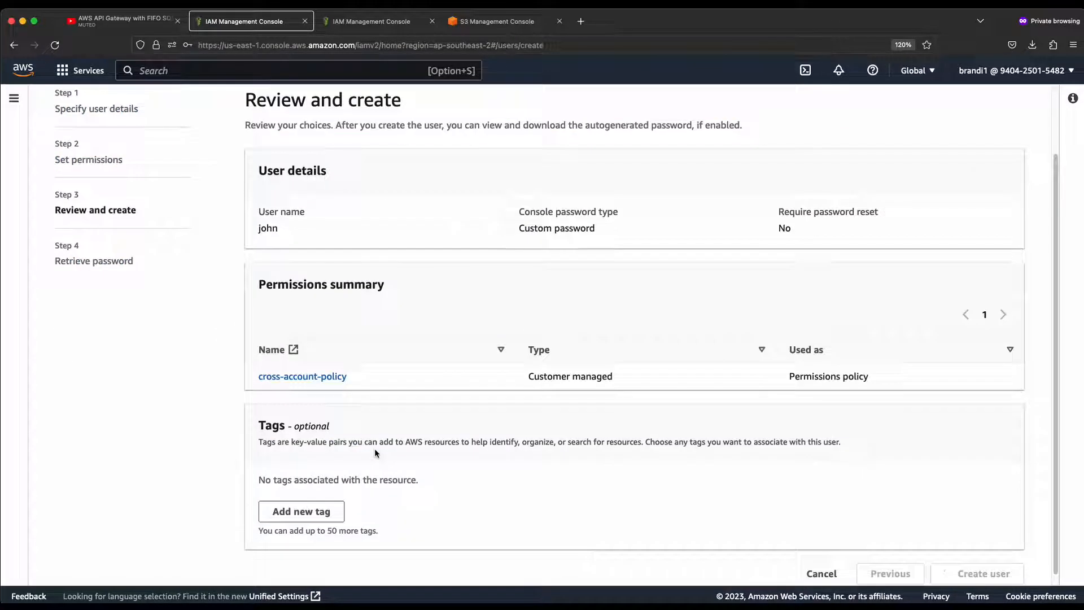
pyautogui.click(354, 430)
pyautogui.click(348, 428)
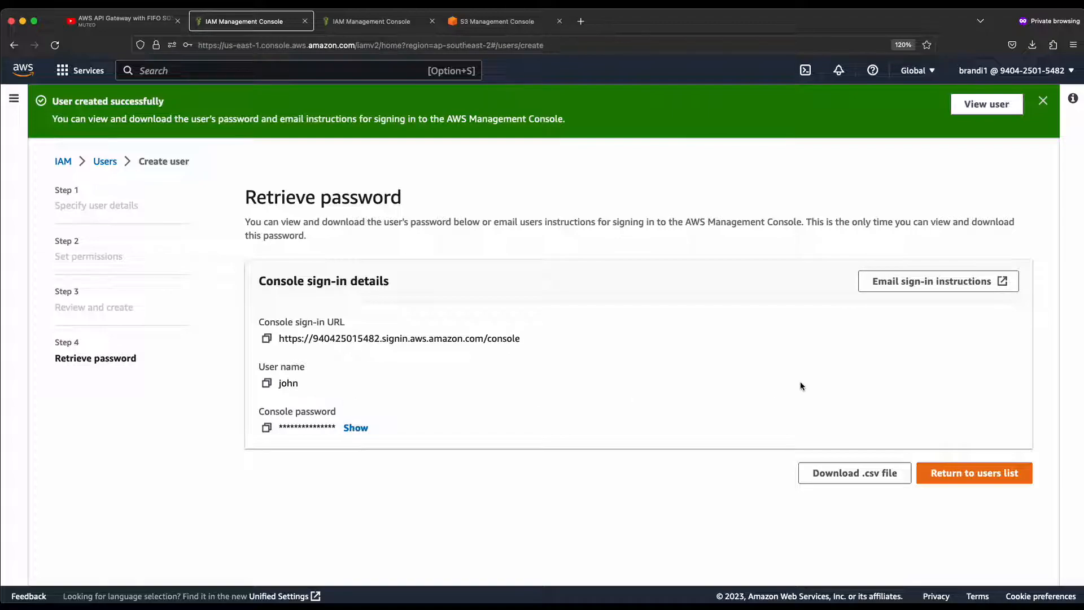
# Go back to the users list, open the new user and show its Security credentials tab.
pyautogui.click(982, 479)
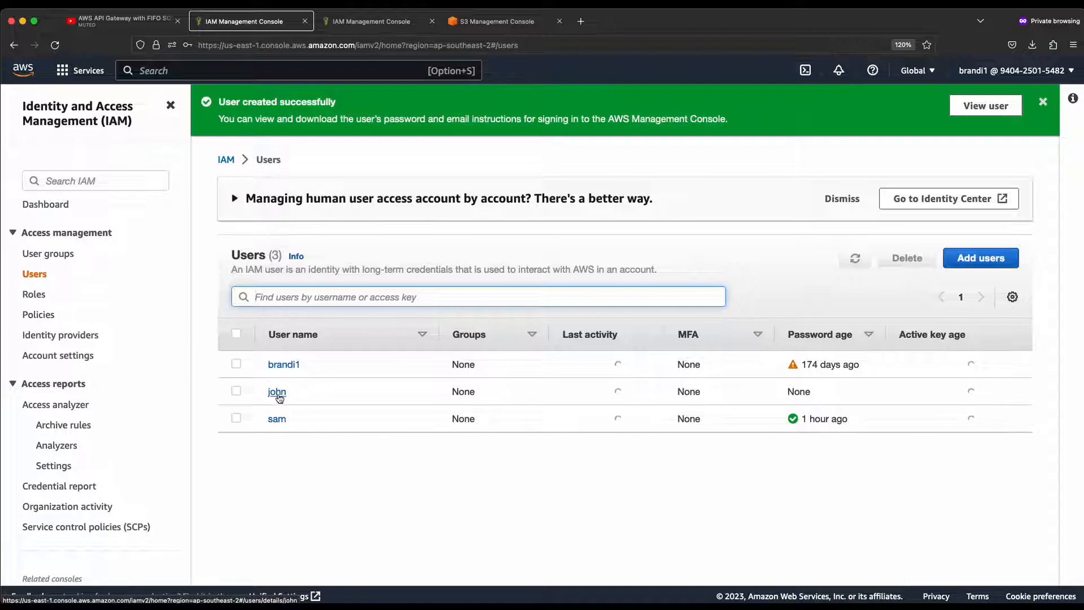
pyautogui.click(278, 392)
pyautogui.scroll(-4, 405, 409)
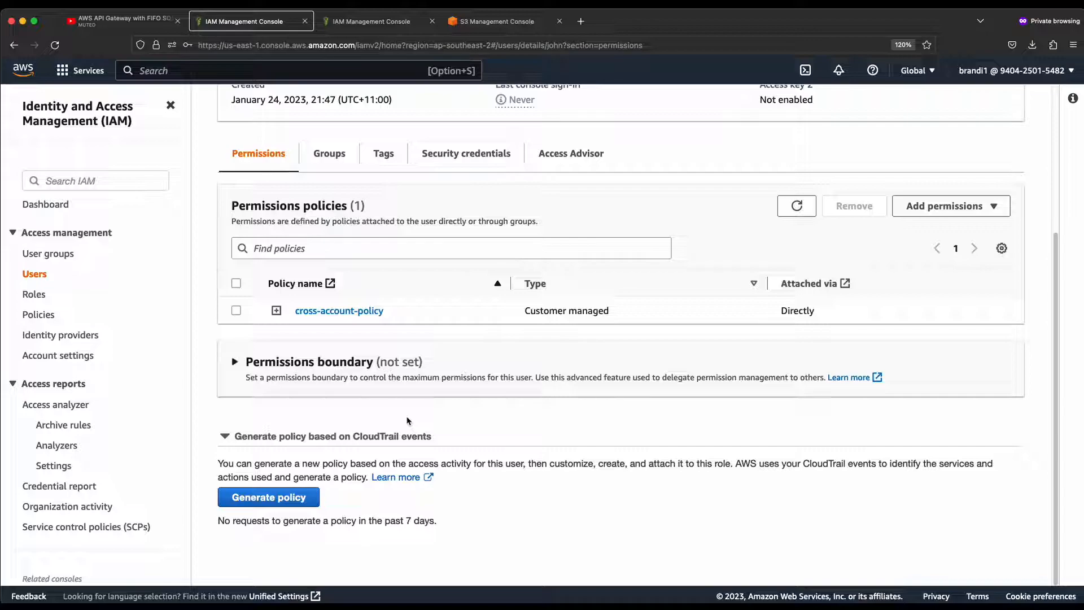
pyautogui.click(481, 152)
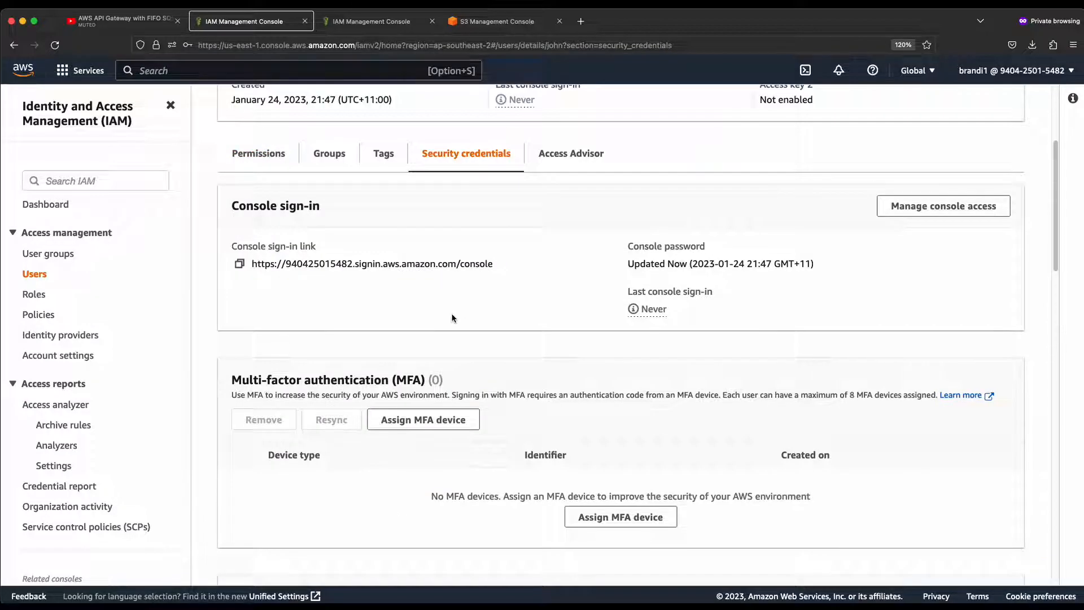
# Create a Command Line Interface (CLI) access key, download the .csv and show it in its folder.
pyautogui.scroll(-7, 452, 318)
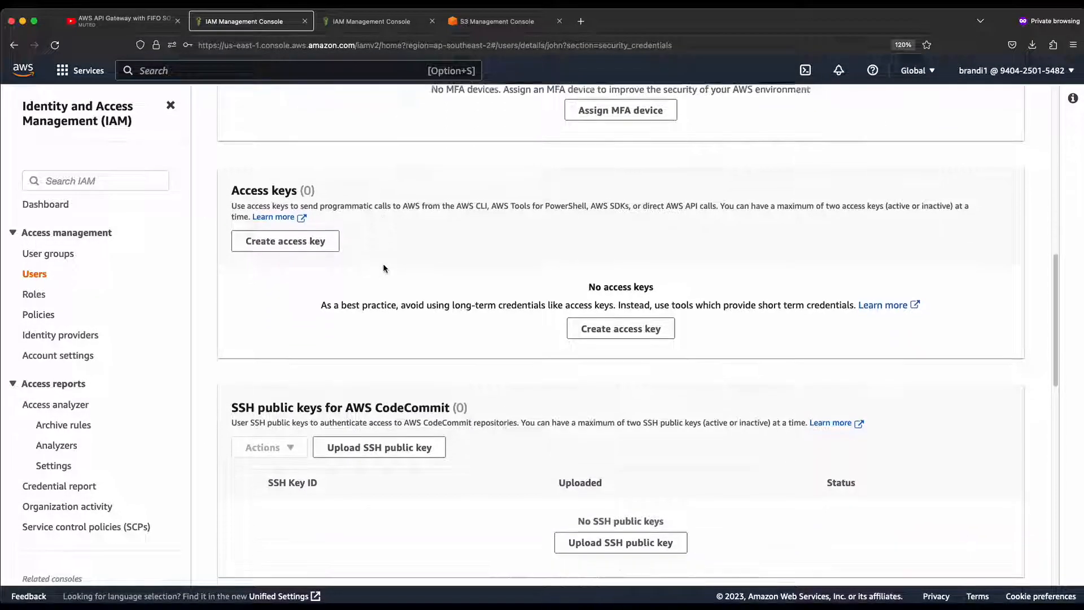
pyautogui.click(285, 244)
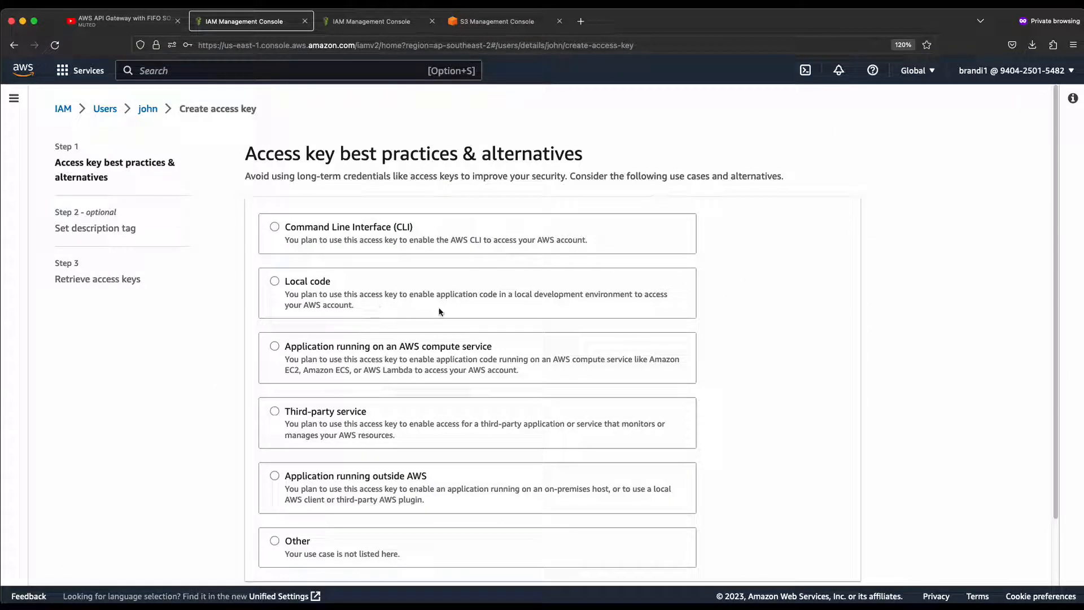
pyautogui.click(276, 228)
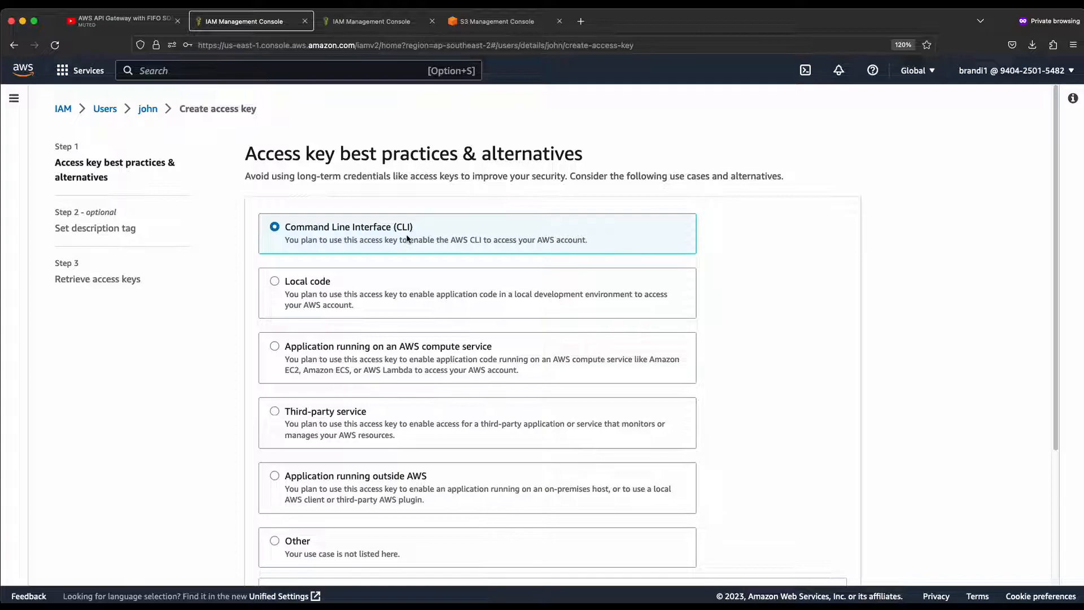
pyautogui.scroll(-5, 421, 367)
pyautogui.click(263, 489)
pyautogui.click(833, 535)
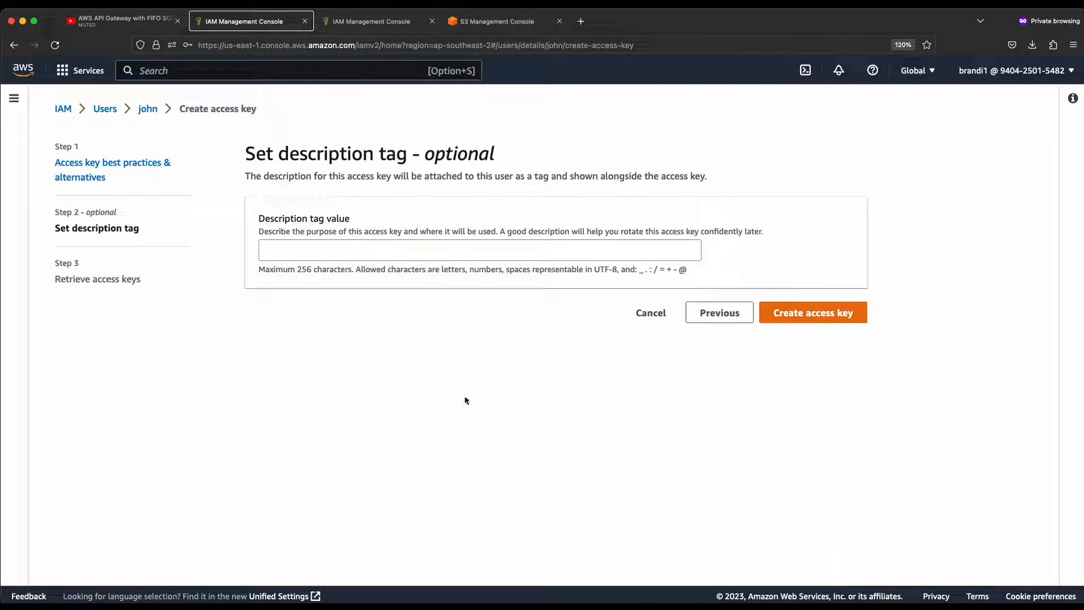
pyautogui.click(813, 312)
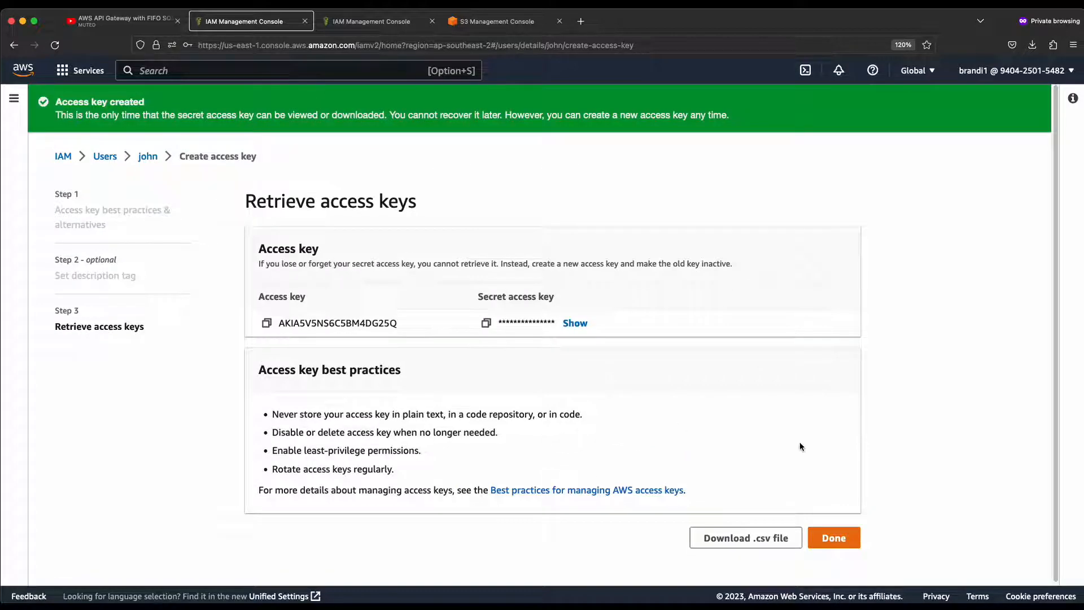
pyautogui.click(734, 543)
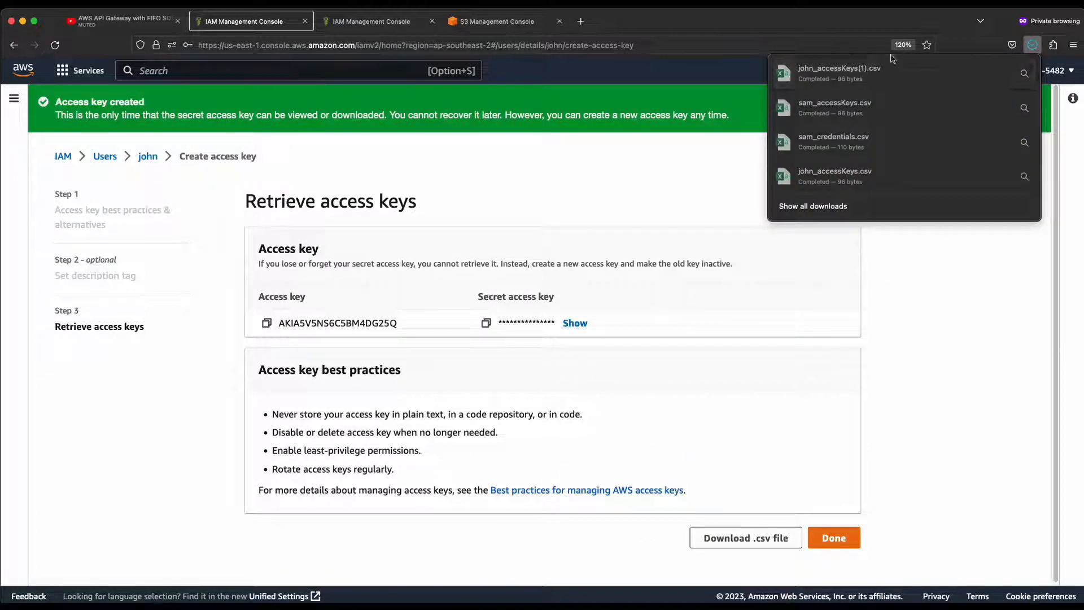
pyautogui.click(1024, 74)
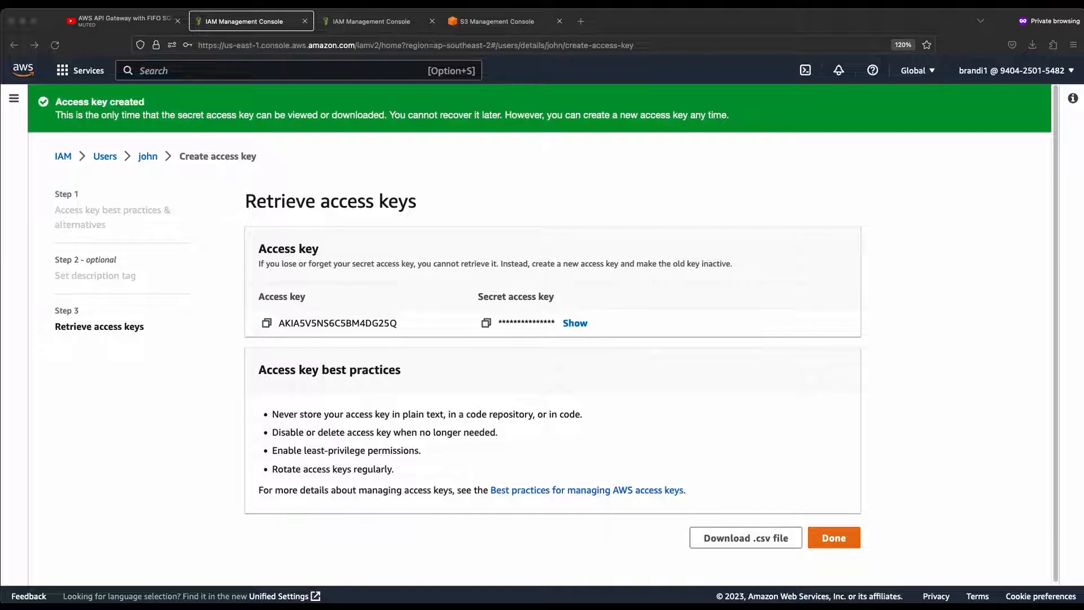
# Run aws configure with a --profile named after the new IAM user.
pyautogui.press('super+Tab')
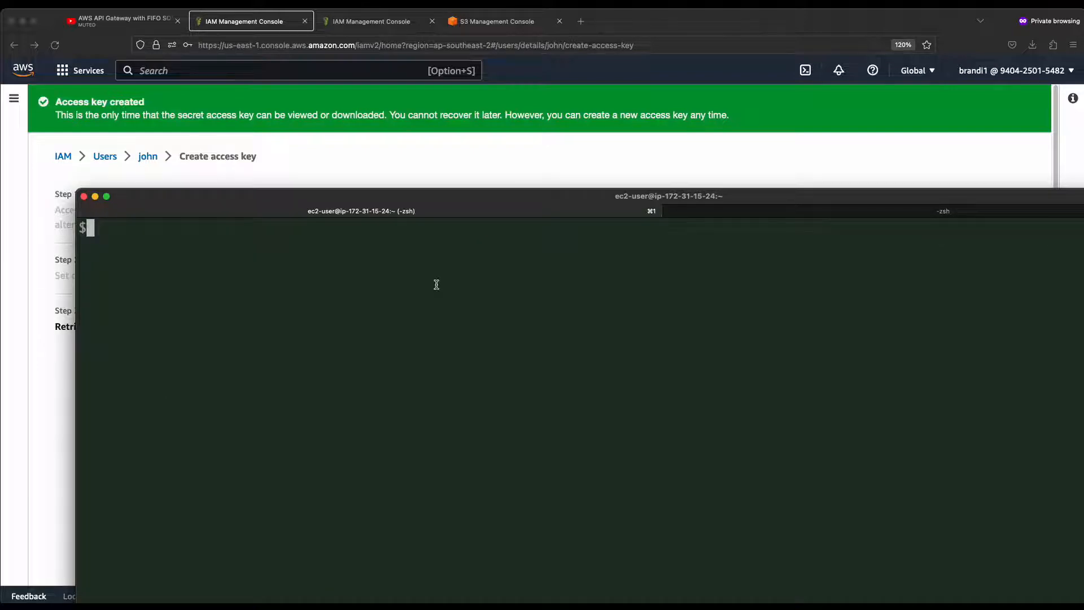
pyautogui.moveTo(370, 194); pyautogui.dragTo(343, 167)
pyautogui.doubleClick(364, 306)
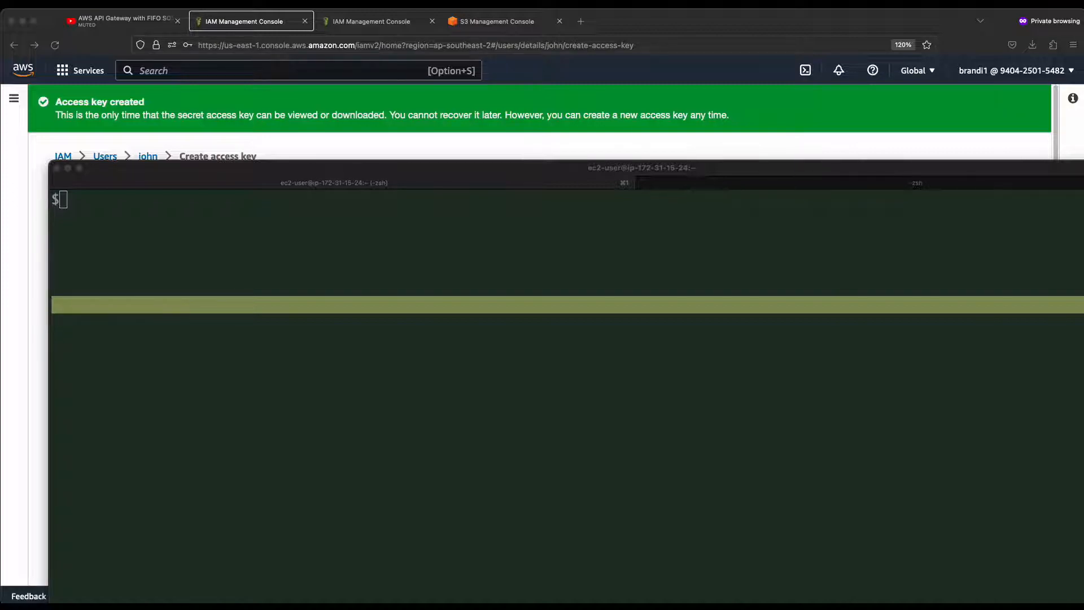
pyautogui.click(399, 263)
pyautogui.write('aws configure --profile')
pyautogui.write('john')
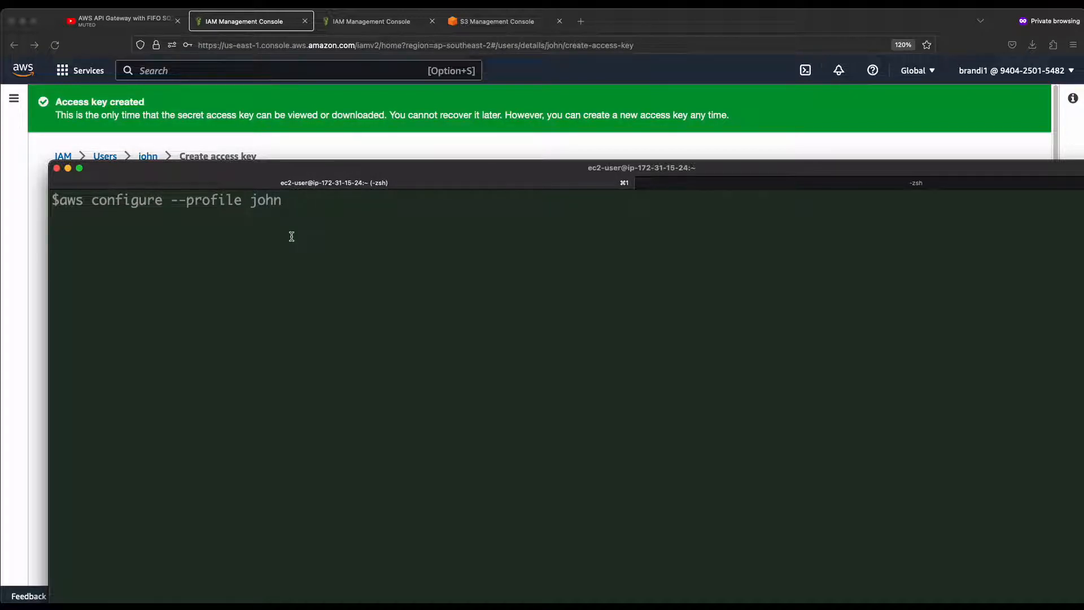
pyautogui.press('super+equal')
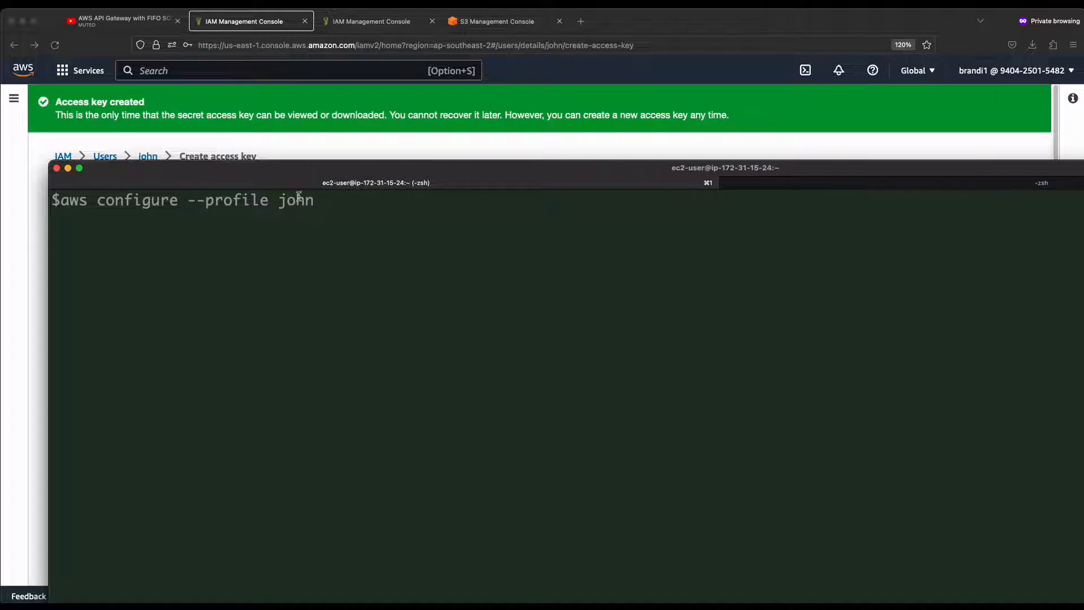
pyautogui.moveTo(305, 170); pyautogui.dragTo(309, 144)
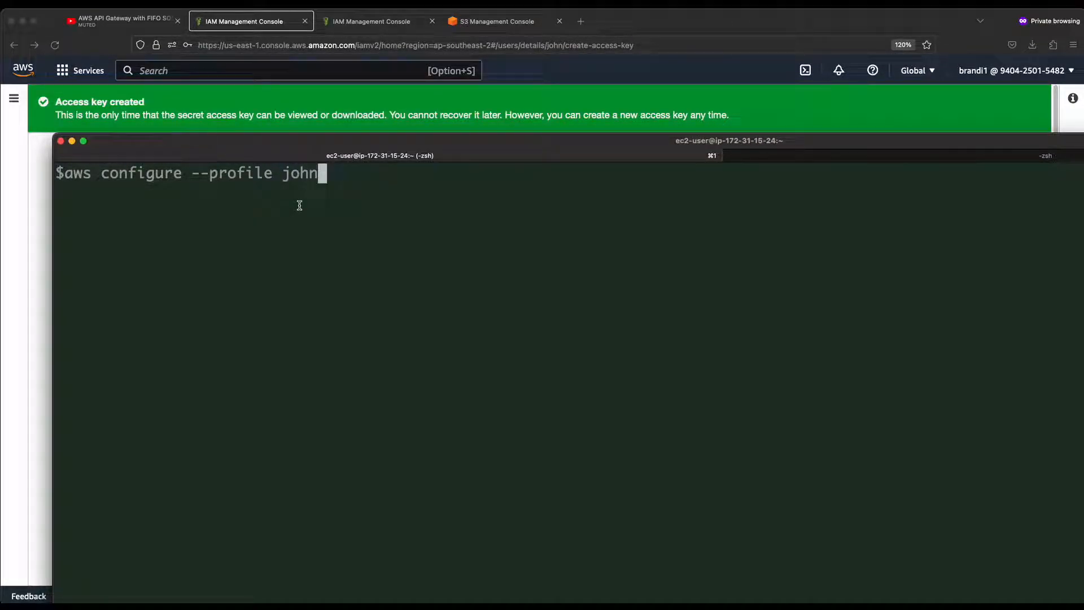
pyautogui.press('Return')
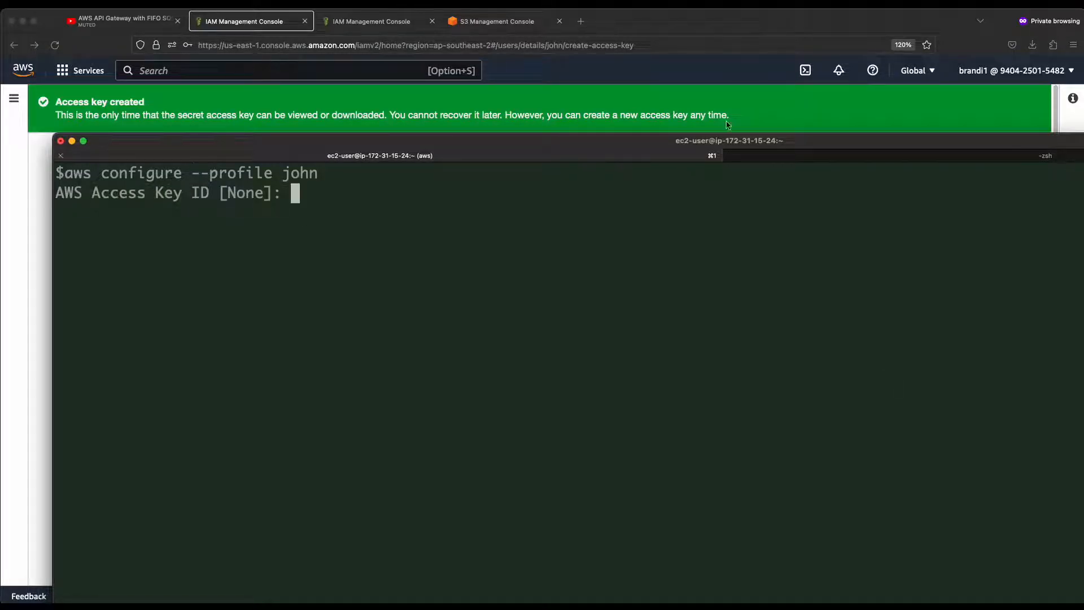
# Paste the access key ID and secret access key into the profile prompts.
pyautogui.click(1033, 48)
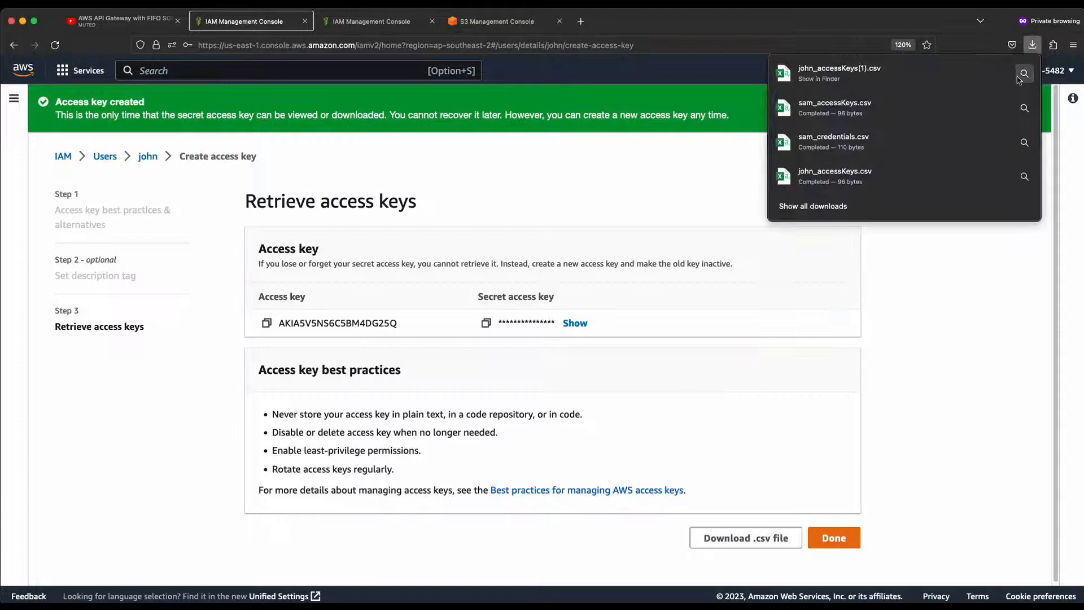
pyautogui.click(1024, 74)
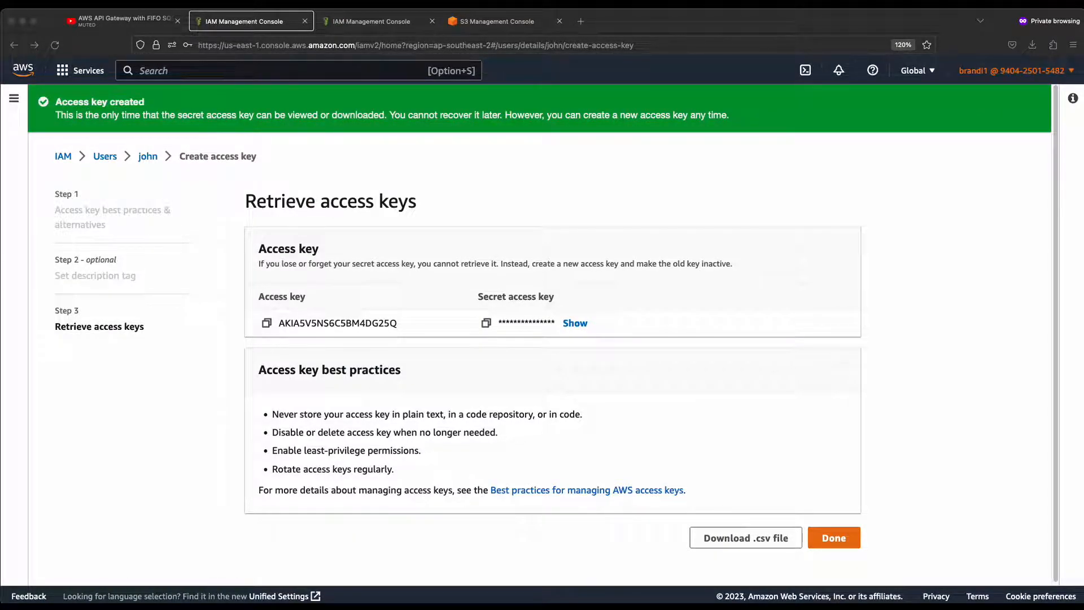
pyautogui.press('super+Tab')
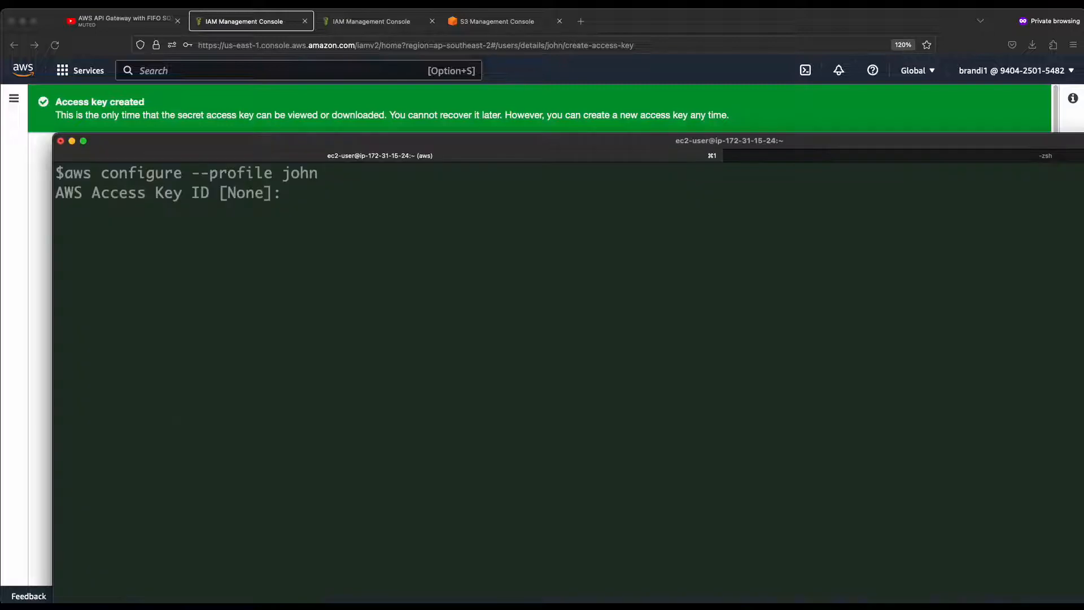
pyautogui.press('super+v')
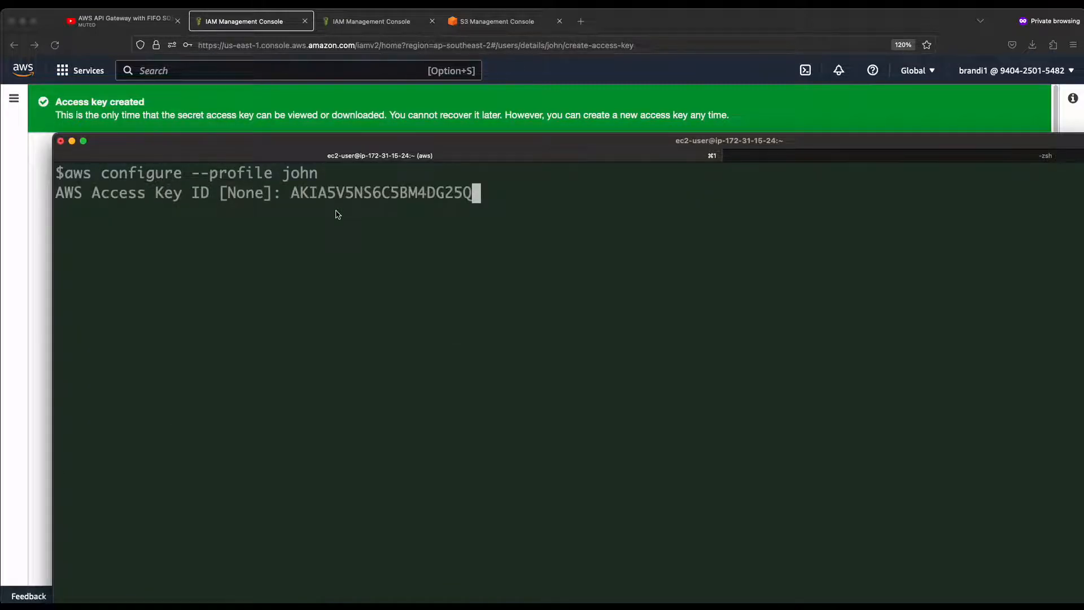
pyautogui.press('Return')
pyautogui.press('super+Tab')
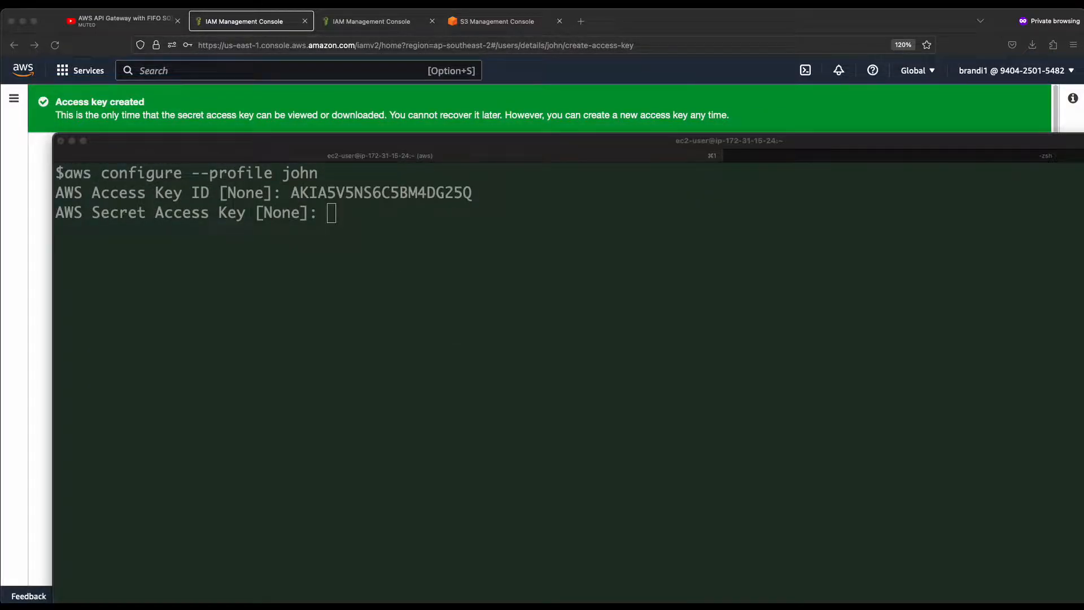
pyautogui.click(443, 312)
pyautogui.press('super+v')
pyautogui.press('Return')
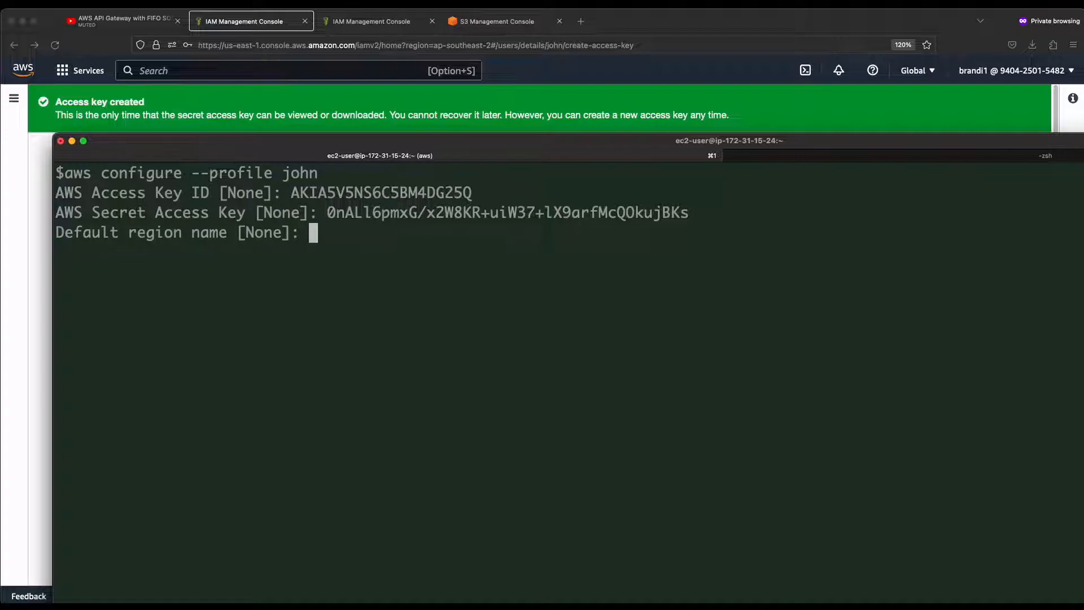
# Enter region ap-southeast-2 and json output format to finish the profile.
pyautogui.write('ap-southeast-2')
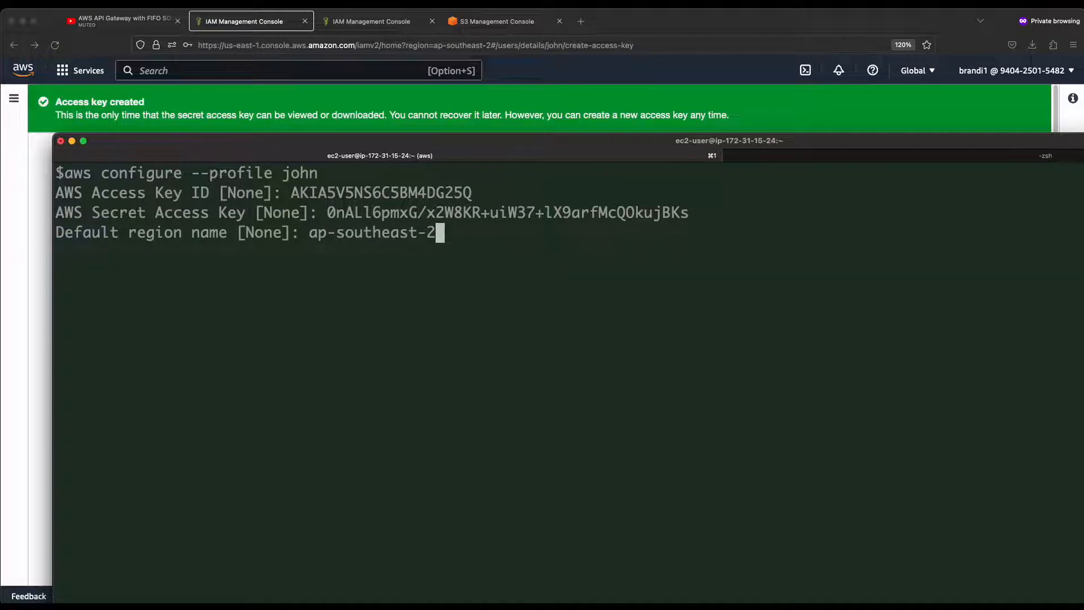
pyautogui.press('Return')
pyautogui.write('josn')
pyautogui.press('BackSpace')
pyautogui.press('BackSpace')
pyautogui.press('BackSpace')
pyautogui.write('son')
pyautogui.press('Return')
pyautogui.press('Return')
pyautogui.press('Return')
pyautogui.press('Return')
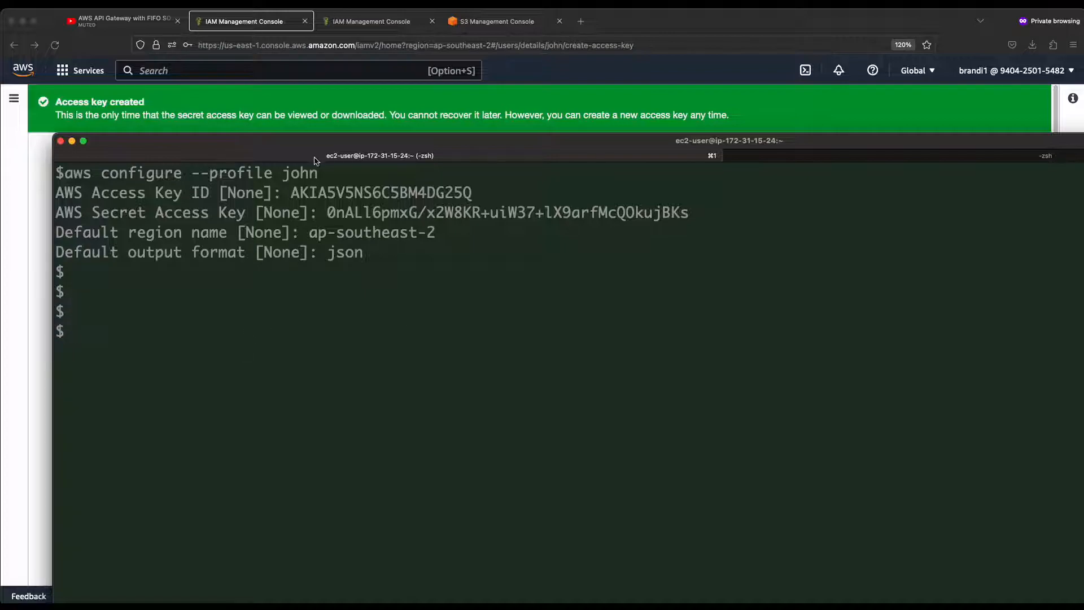
pyautogui.moveTo(304, 148); pyautogui.dragTo(311, 124)
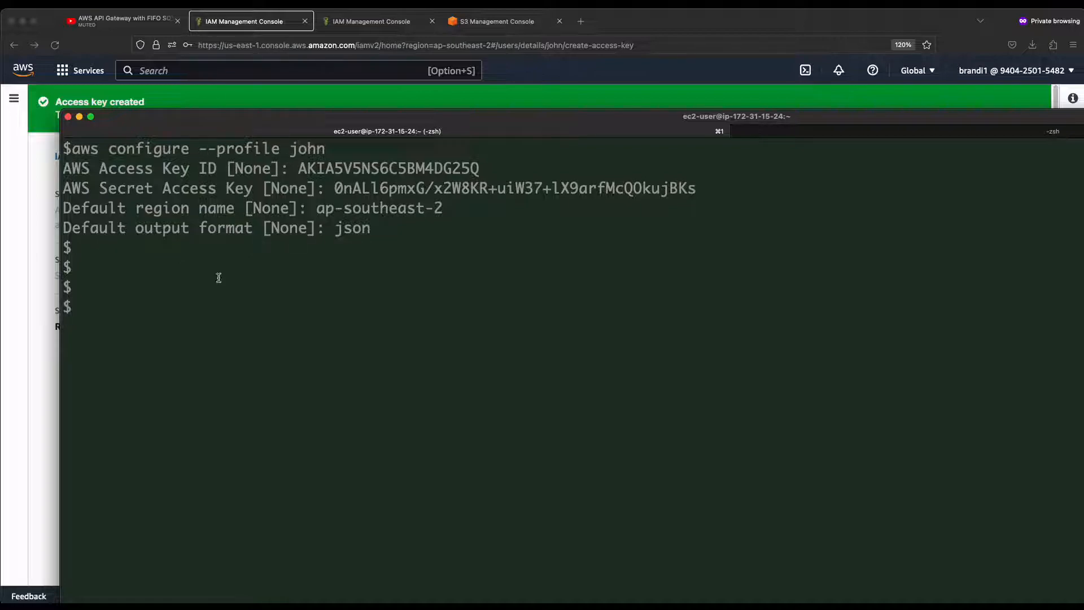
# Rerun aws sts get-caller-identity with the new profile's --profile option copied from the earlier command.
pyautogui.press('Up')
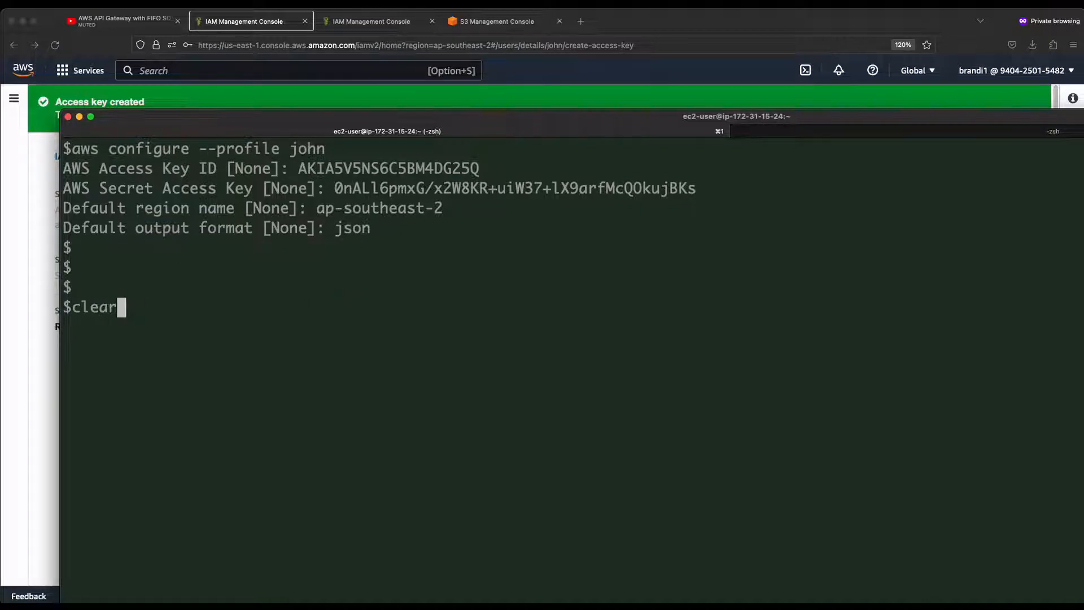
pyautogui.press('Up')
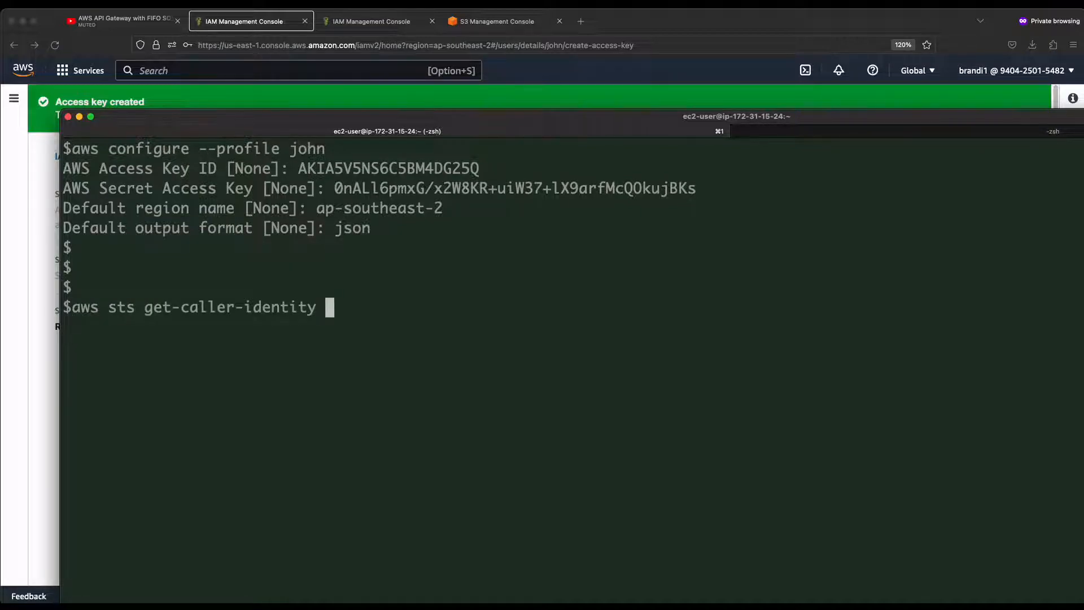
pyautogui.write('--')
pyautogui.moveTo(201, 150); pyautogui.dragTo(326, 150)
pyautogui.press('super+c')
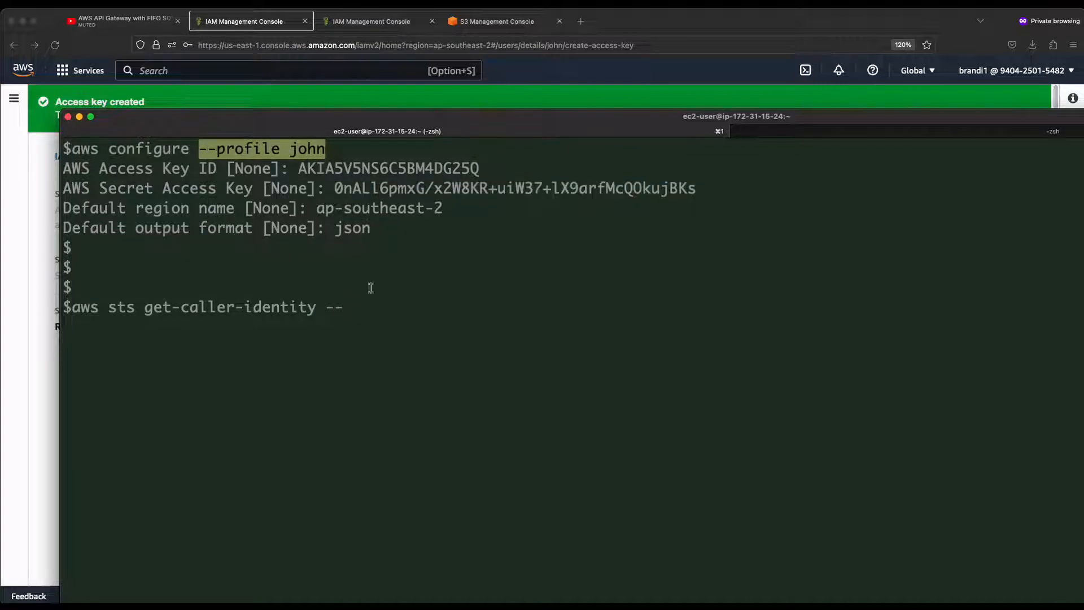
pyautogui.click(369, 306)
pyautogui.press('BackSpace')
pyautogui.press('BackSpace')
pyautogui.press('BackSpace')
pyautogui.press('super+v')
pyautogui.press('Return')
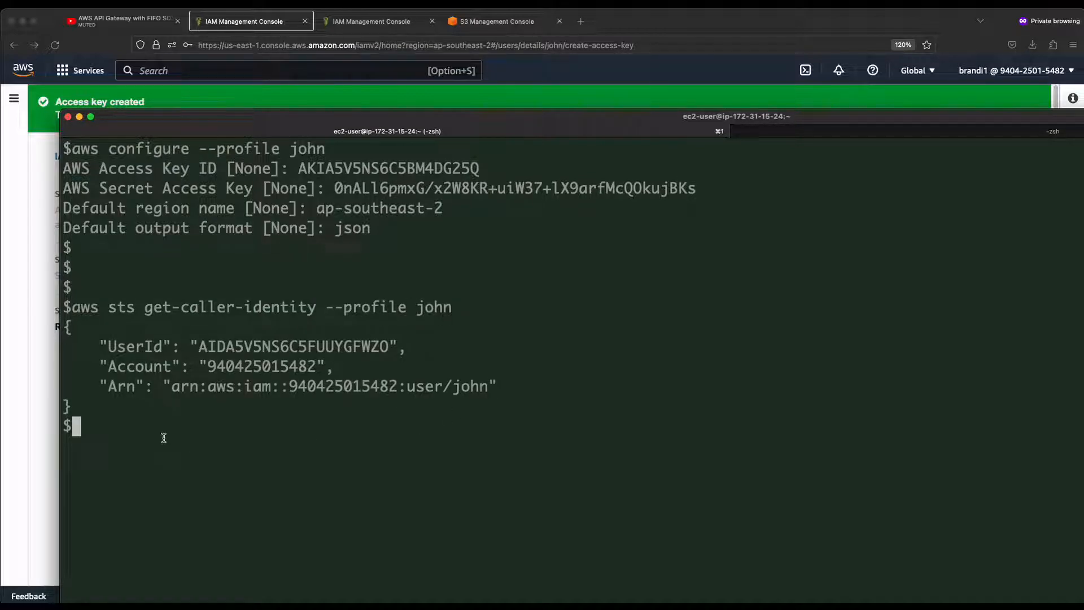
pyautogui.moveTo(351, 125); pyautogui.dragTo(341, 103)
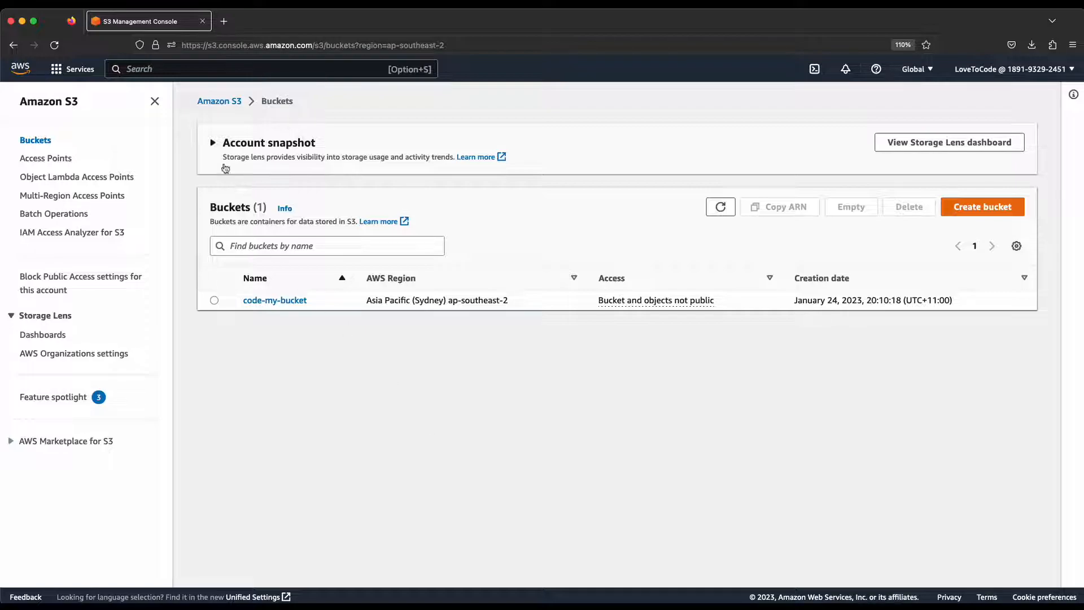
# Search the console for Roles, open IAM Roles and start a new role.
pyautogui.click(187, 68)
pyautogui.write('ROles')
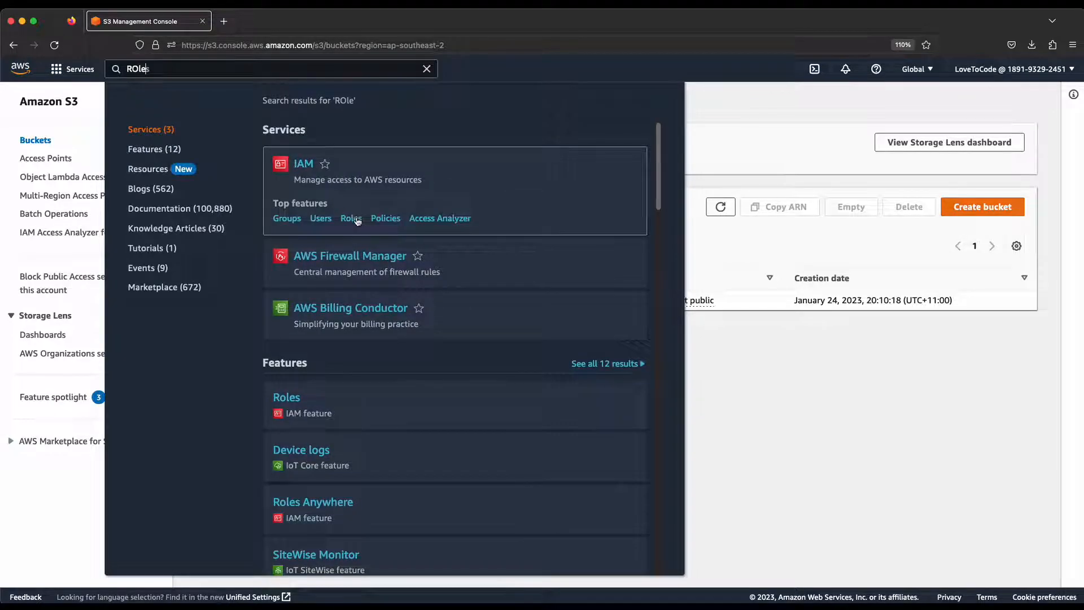
pyautogui.click(358, 220)
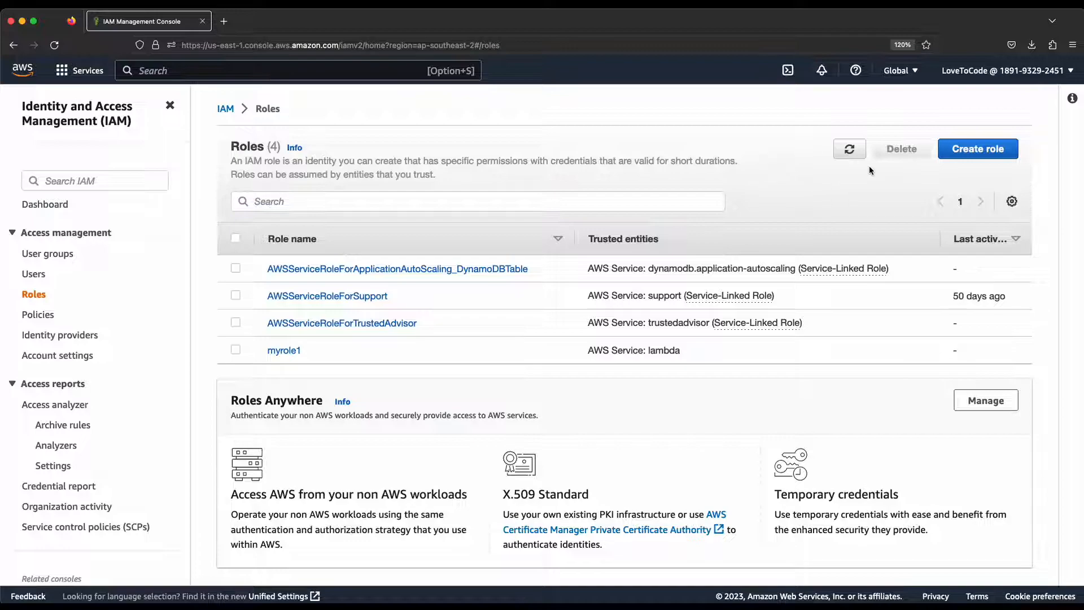
pyautogui.click(970, 151)
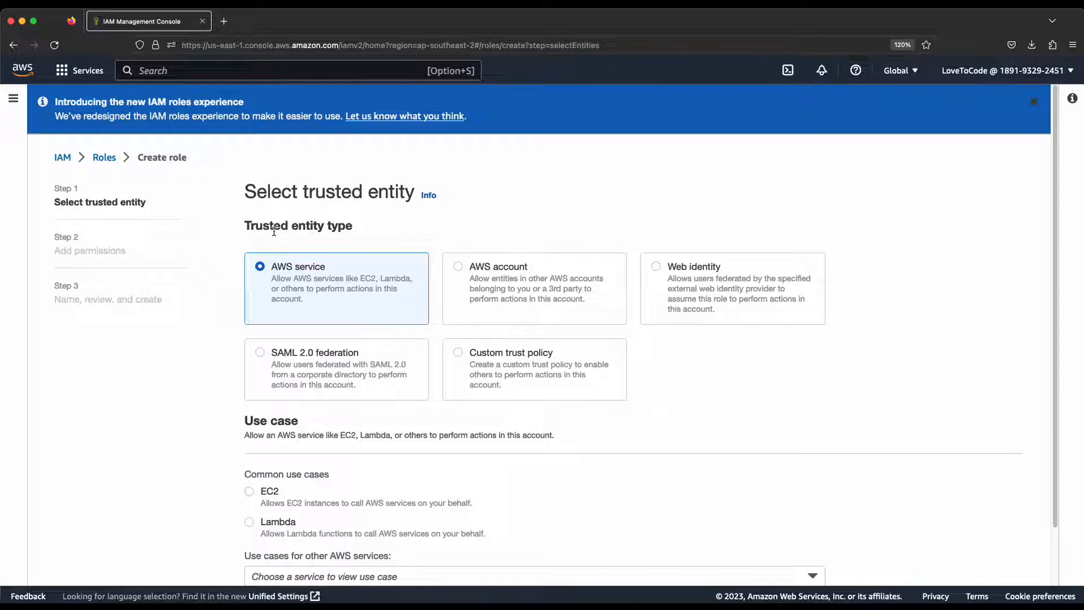
# Make the role trusted by another AWS account and paste that account's ID.
pyautogui.scroll(-1, 455, 320)
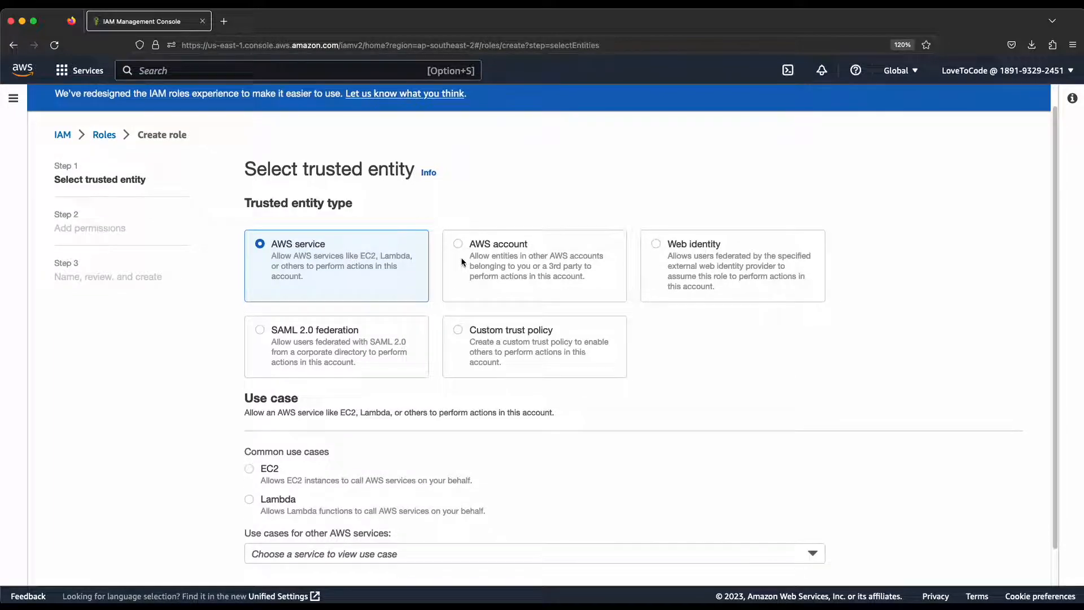
pyautogui.click(460, 247)
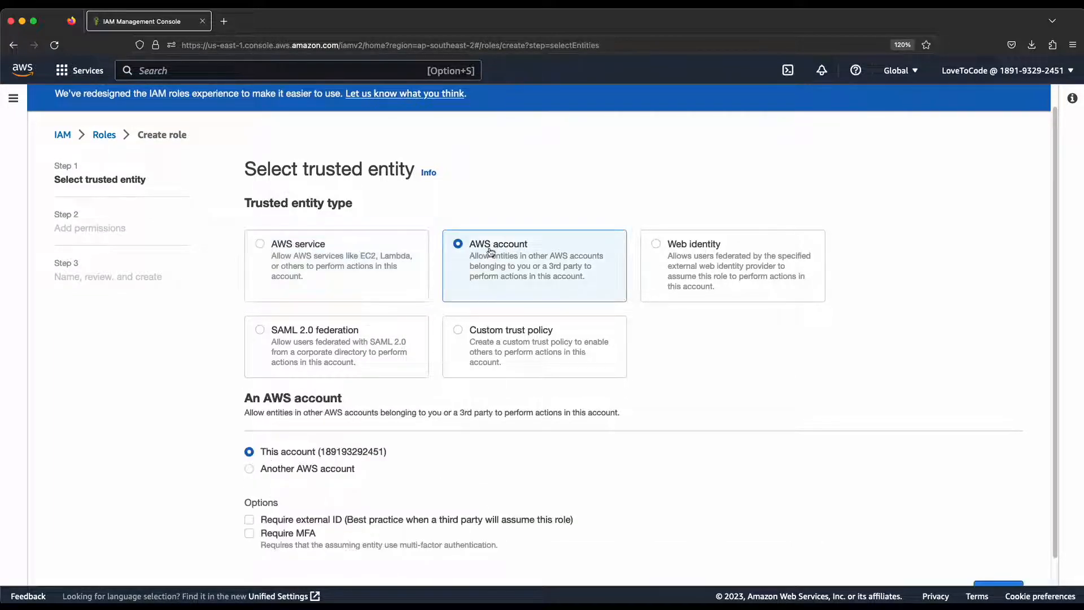
pyautogui.scroll(-1, 507, 271)
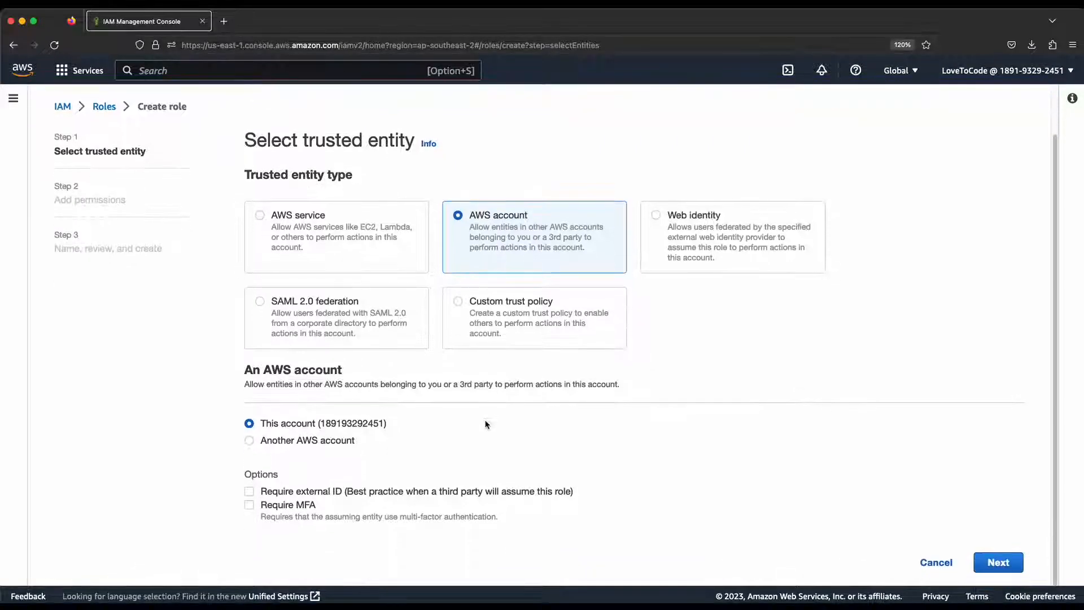
pyautogui.click(249, 441)
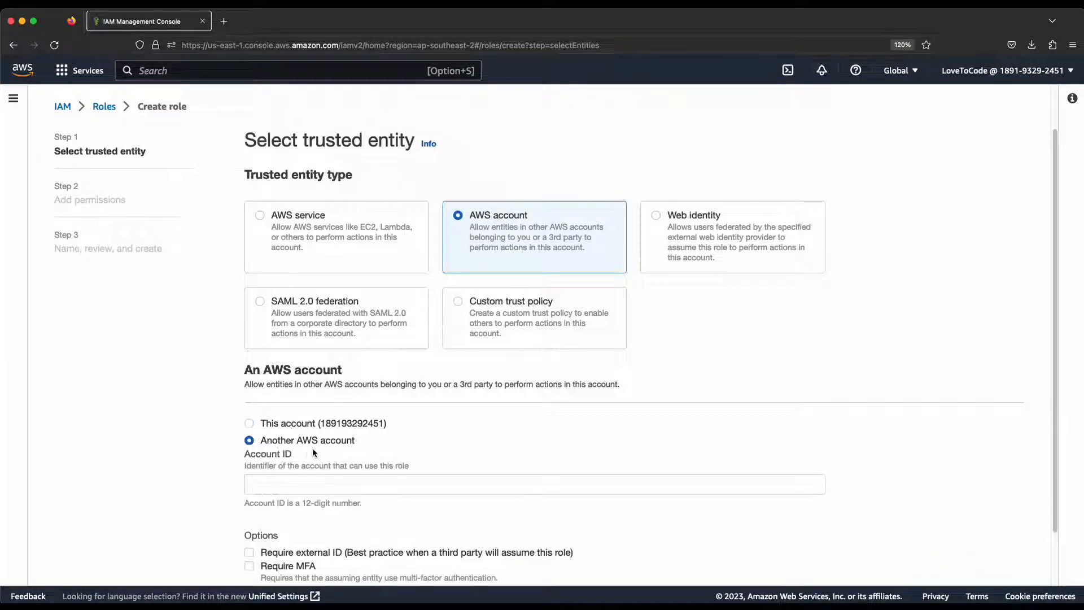
pyautogui.scroll(-2, 336, 445)
pyautogui.click(269, 428)
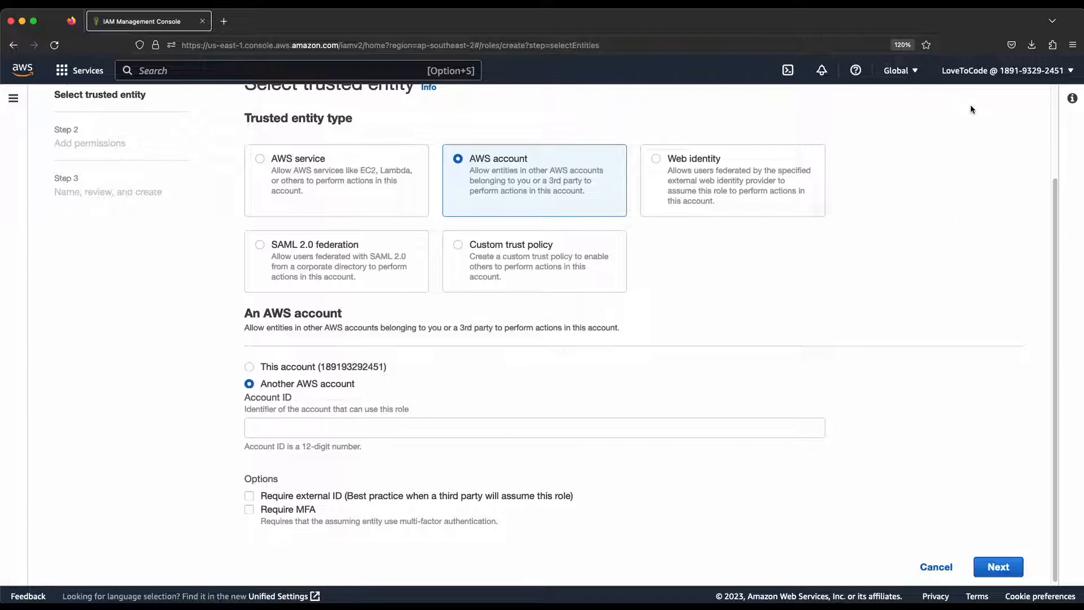
pyautogui.click(289, 429)
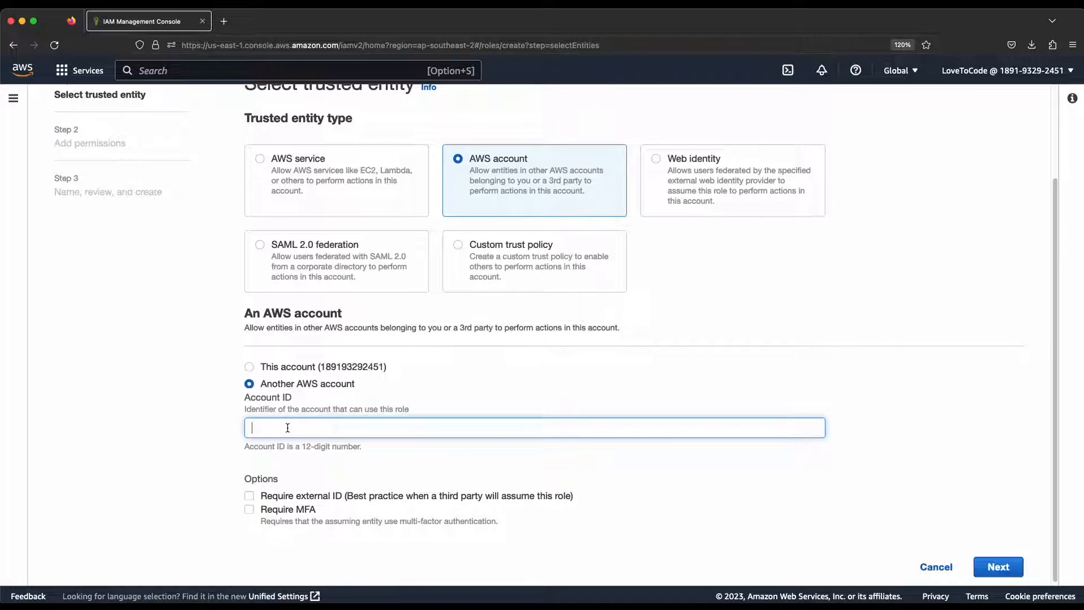
pyautogui.press('super+Tab')
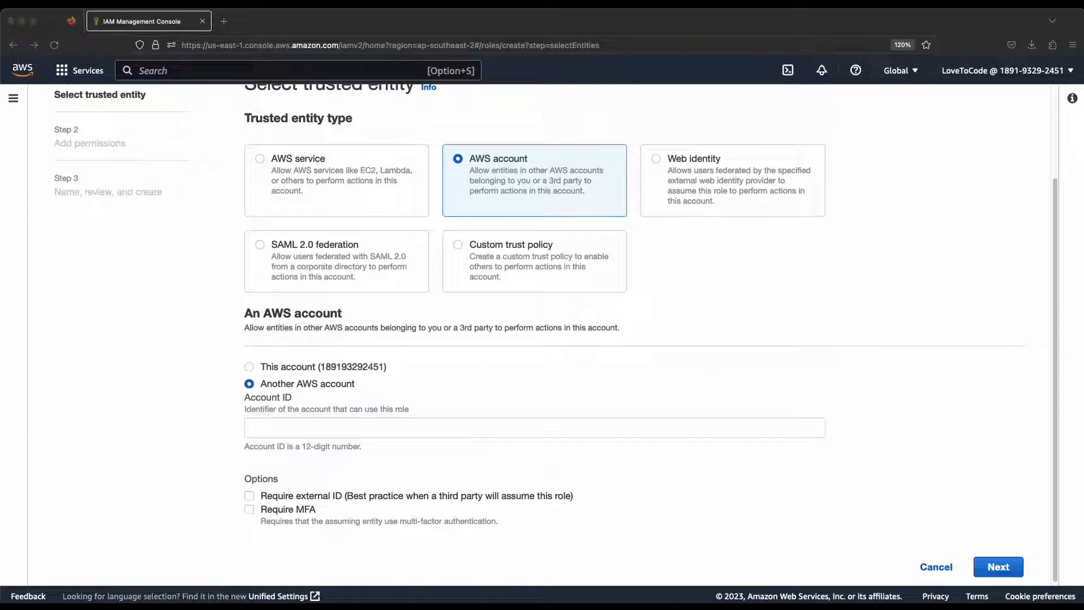
pyautogui.press('super+Tab')
pyautogui.press('super+v')
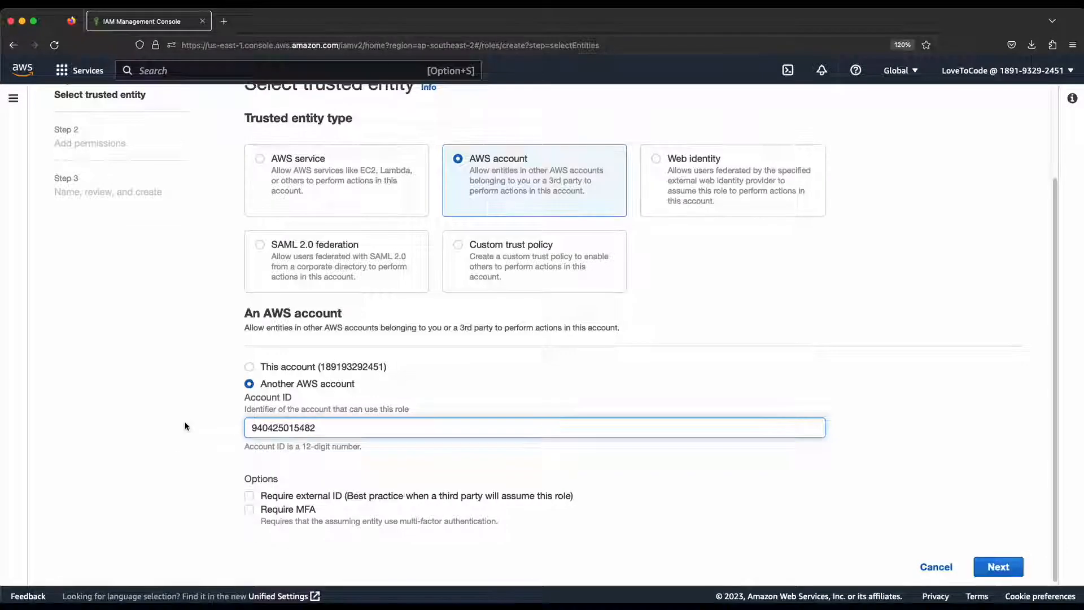
# Tick Require external ID and paste the external ID value.
pyautogui.scroll(-1, 186, 457)
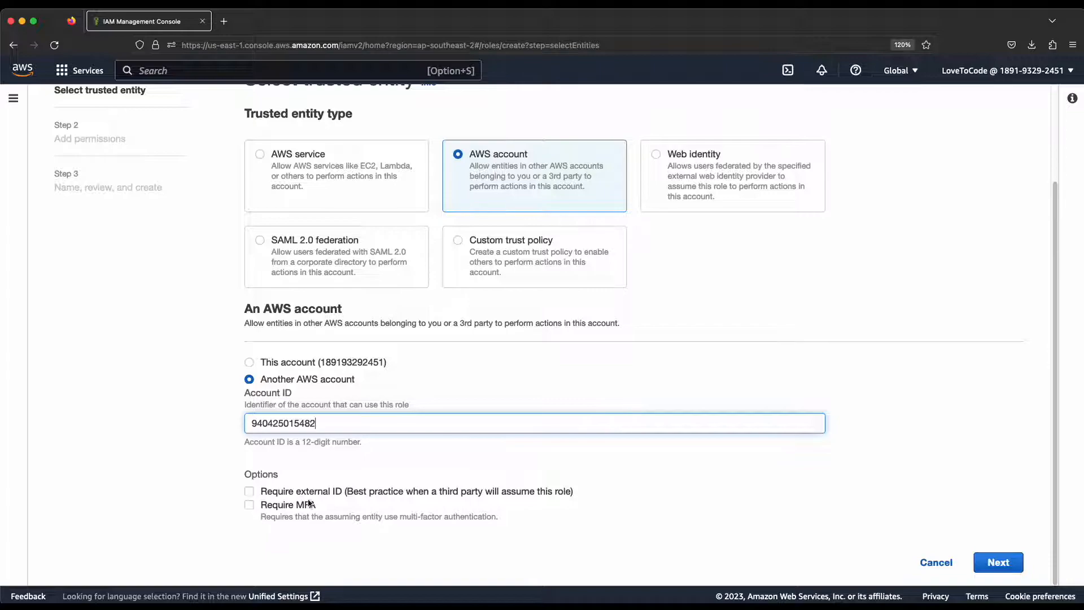
pyautogui.click(255, 491)
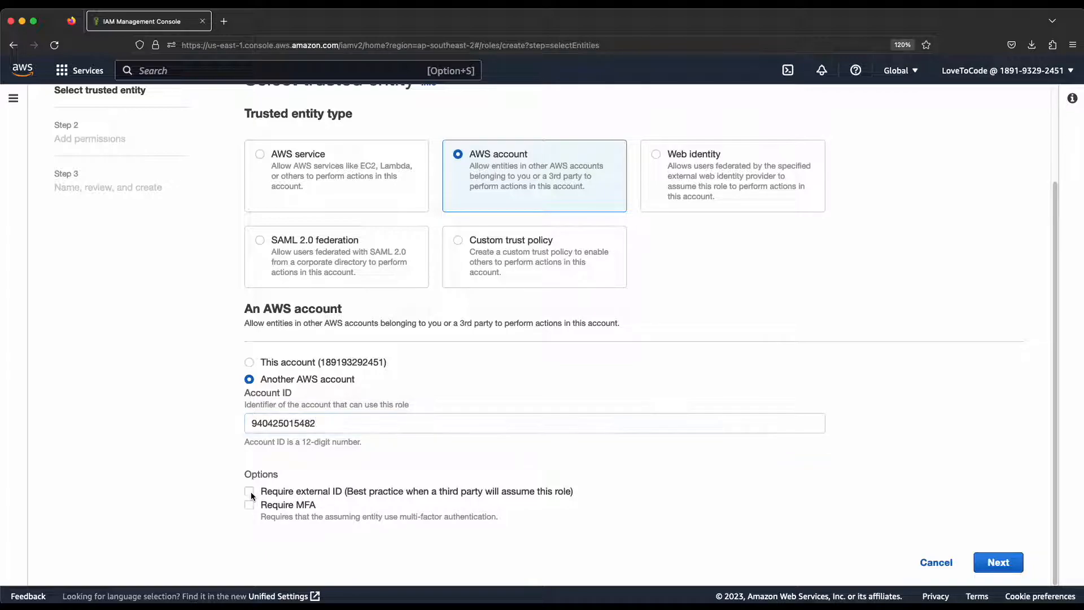
pyautogui.scroll(-3, 154, 444)
pyautogui.scroll(2, 155, 438)
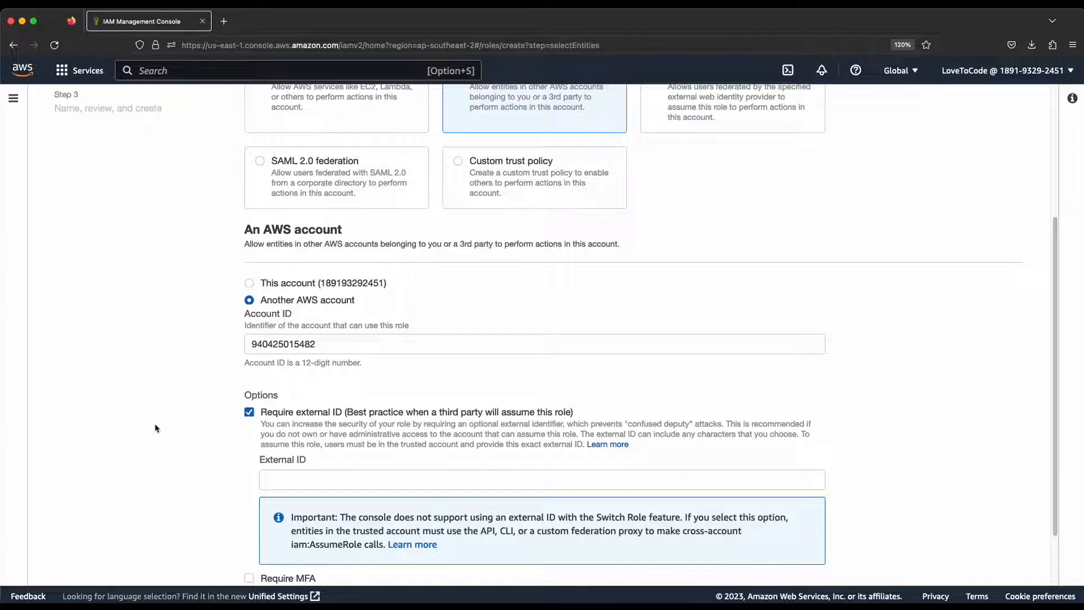
pyautogui.click(285, 474)
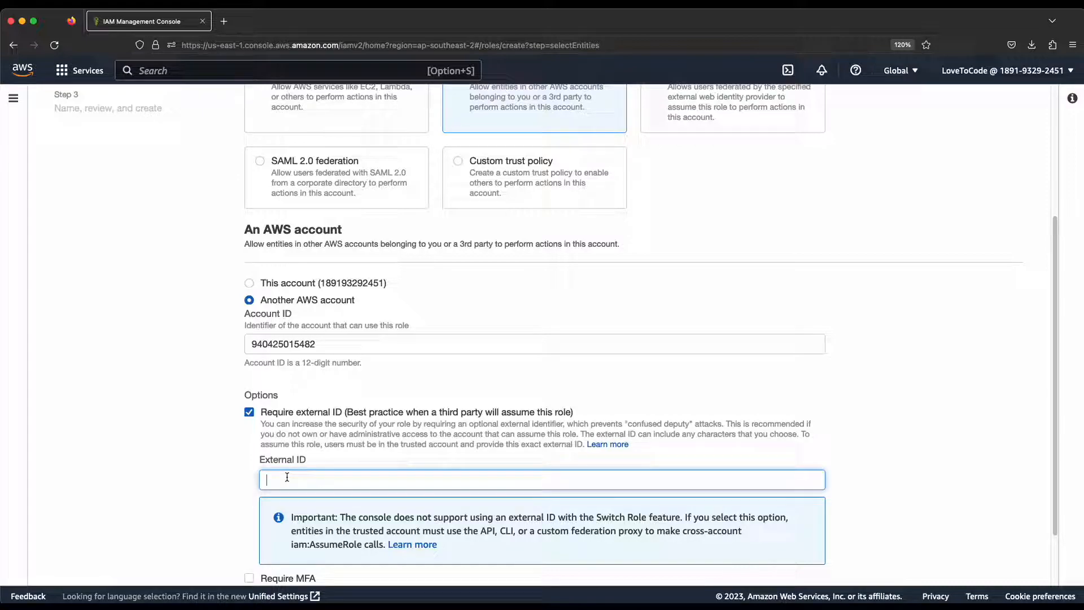
pyautogui.press('super+Tab')
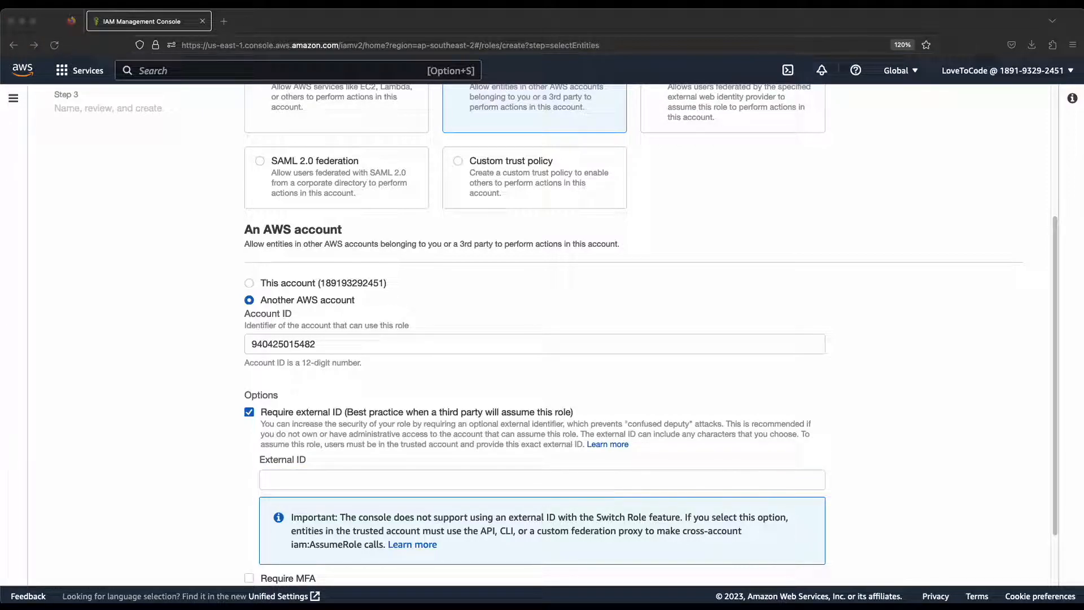
pyautogui.click(297, 481)
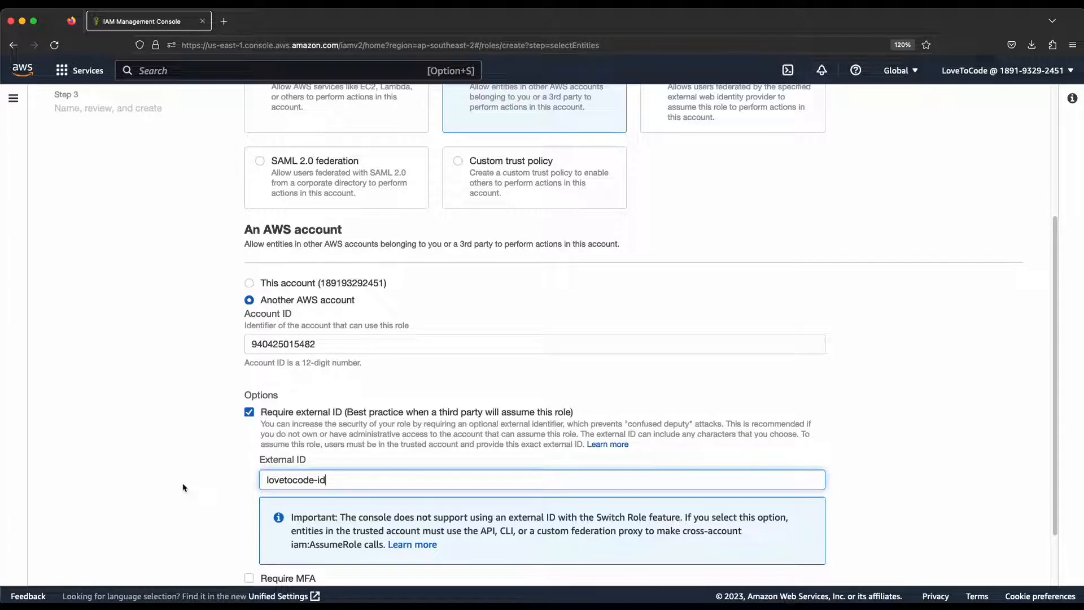
pyautogui.scroll(-2, 118, 440)
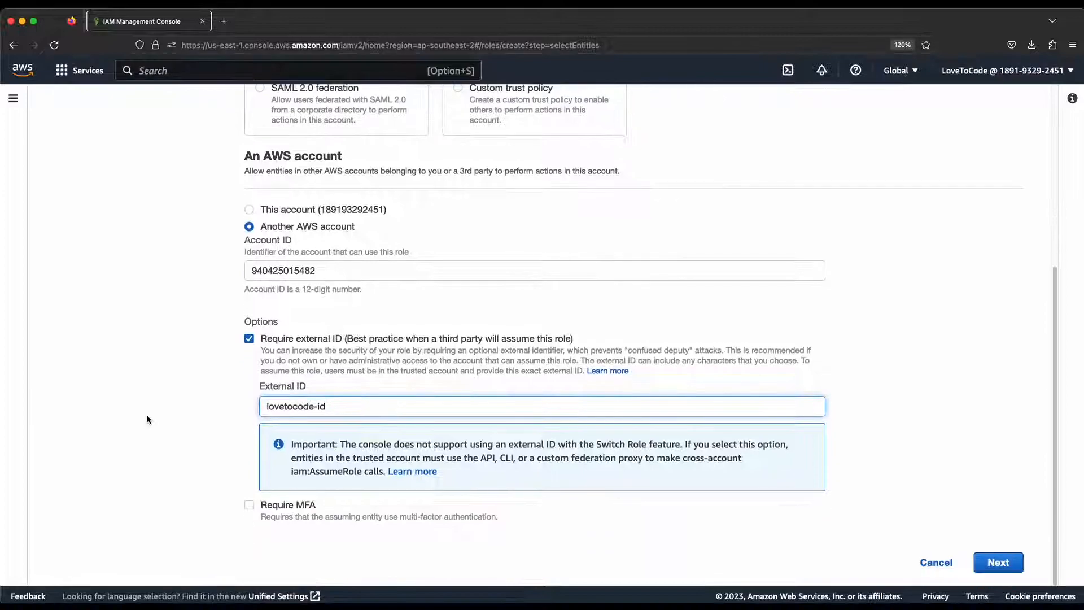
# Filter policies by 's3', attach AmazonS3FullAccess, and continue to the review step.
pyautogui.click(1000, 563)
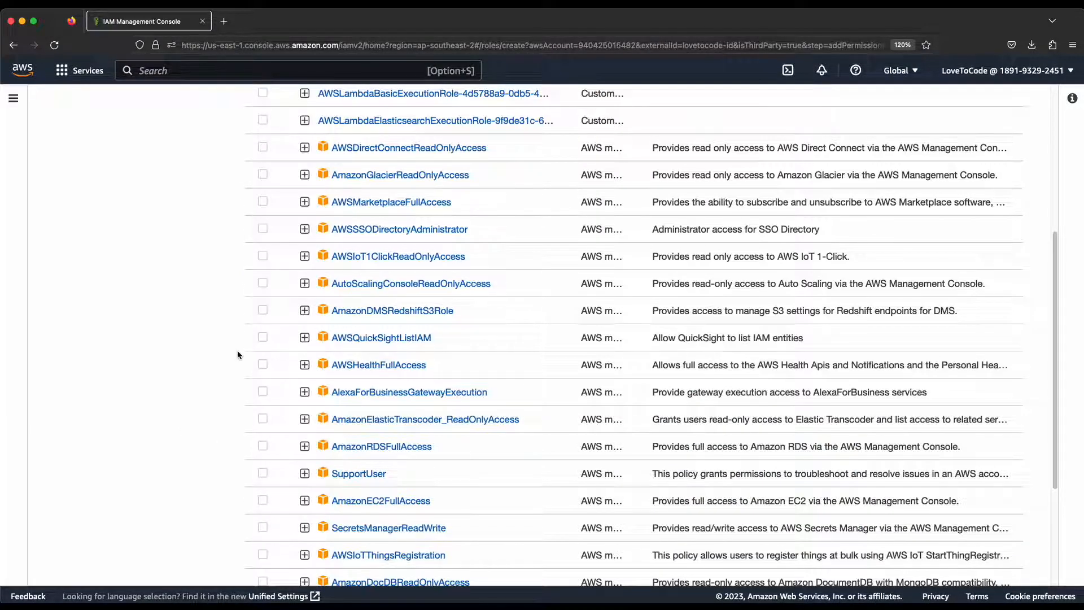
pyautogui.scroll(4, 235, 349)
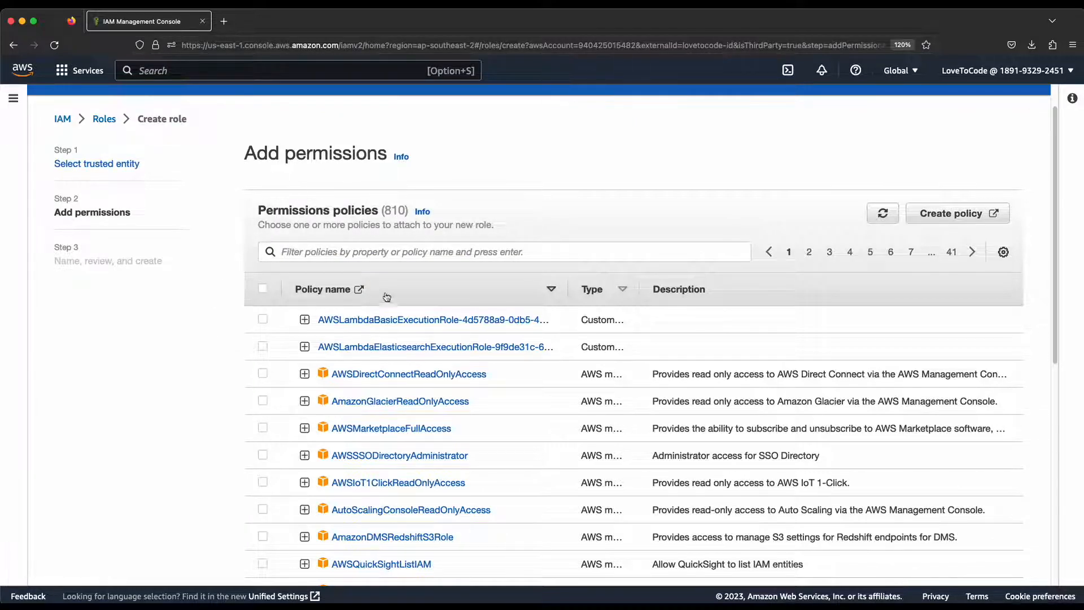
pyautogui.click(344, 251)
pyautogui.write('s3')
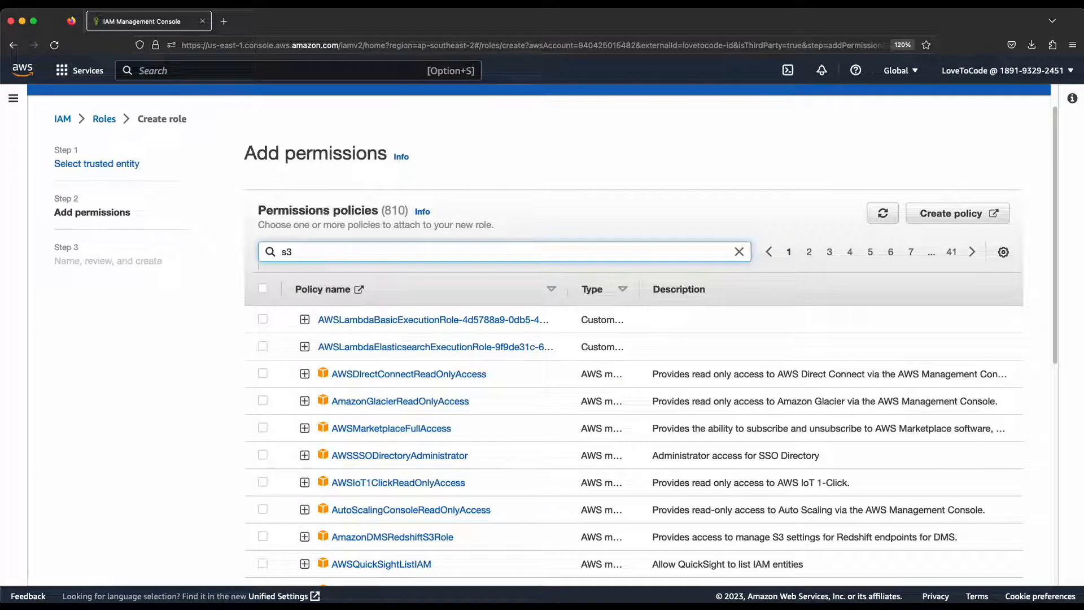
pyautogui.press('Return')
pyautogui.click(263, 373)
pyautogui.scroll(-3, 626, 326)
pyautogui.click(998, 562)
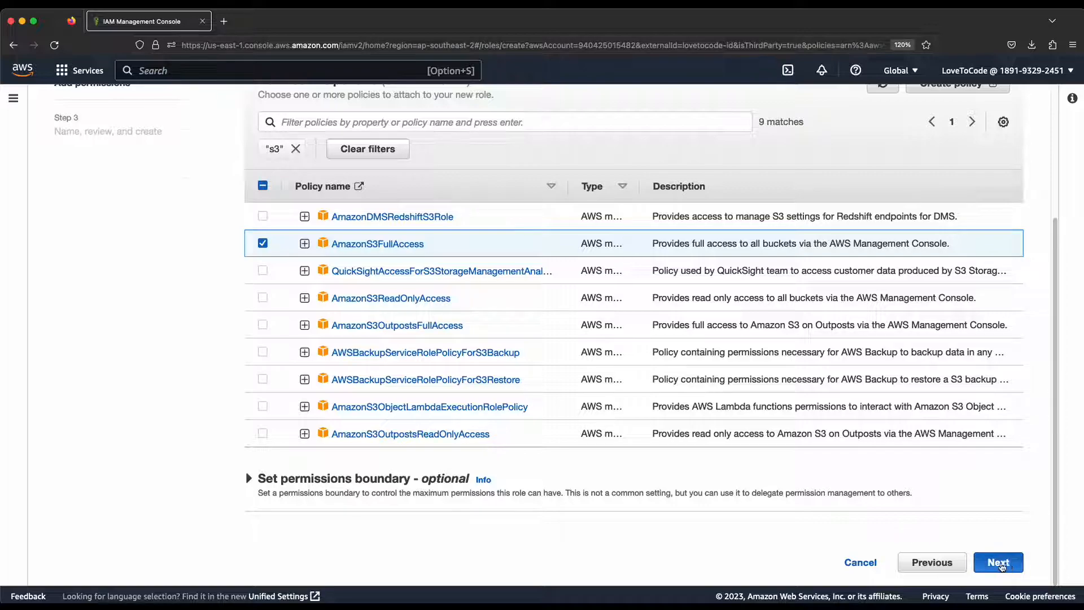
pyautogui.scroll(-1, 284, 259)
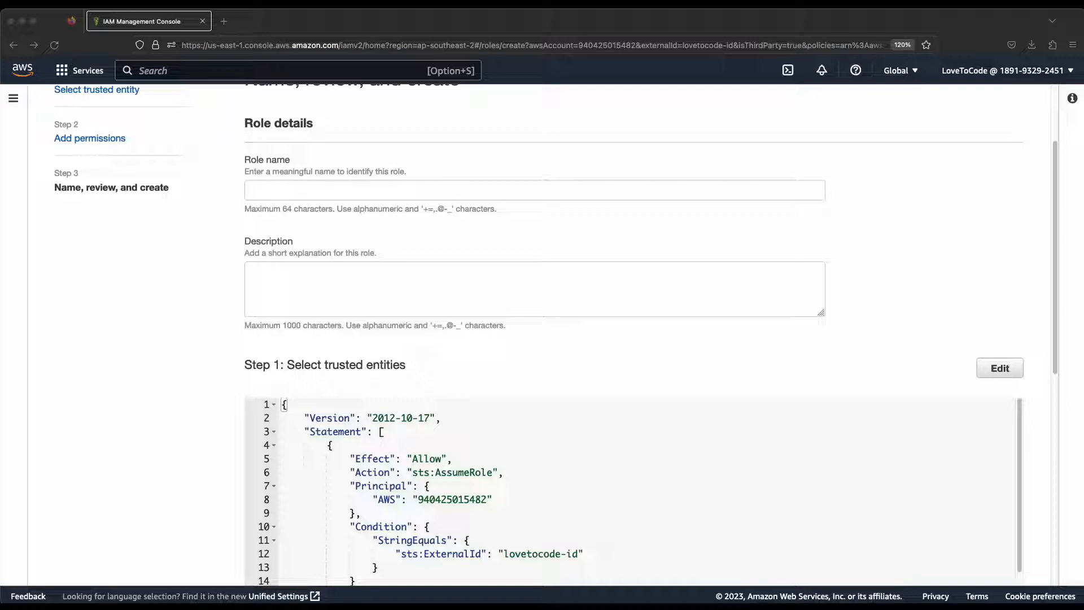
# Name the role cross-account-role.
pyautogui.click(268, 191)
pyautogui.write('cross-account-role')
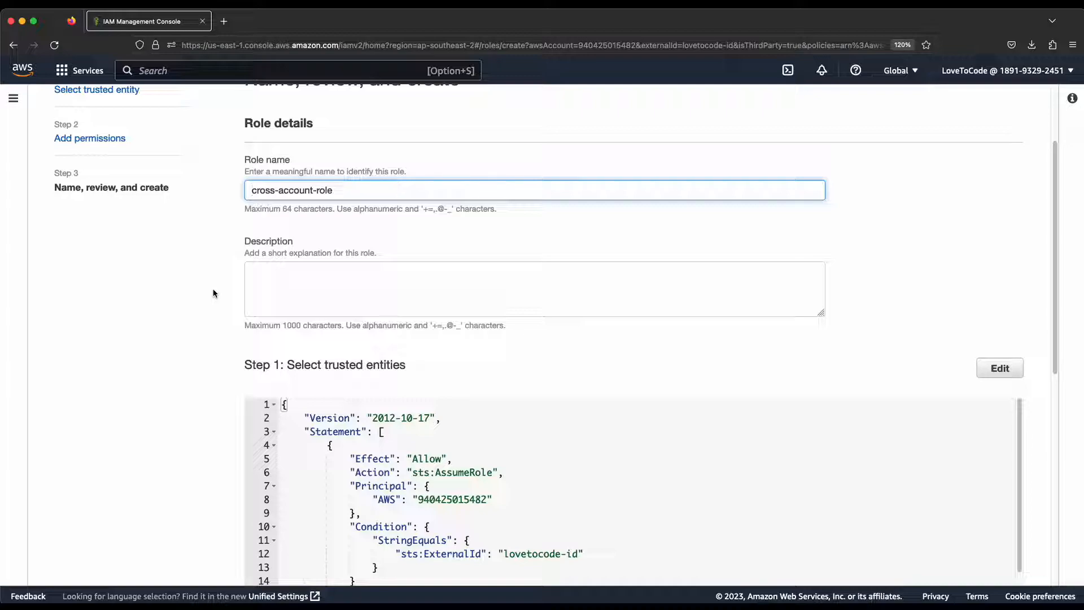
pyautogui.scroll(-1, 277, 299)
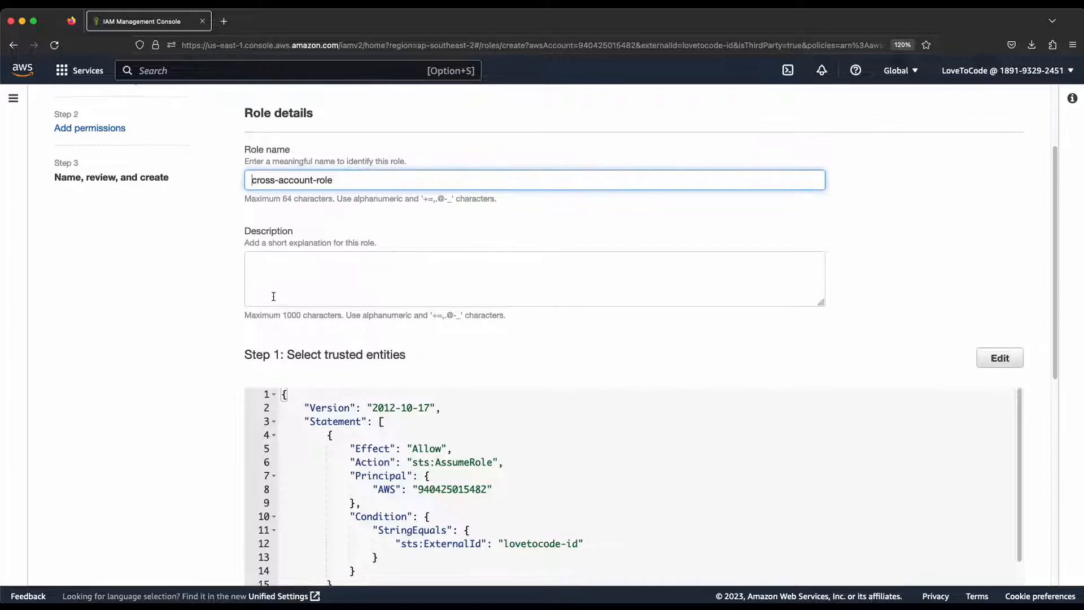
pyautogui.scroll(-3, 277, 298)
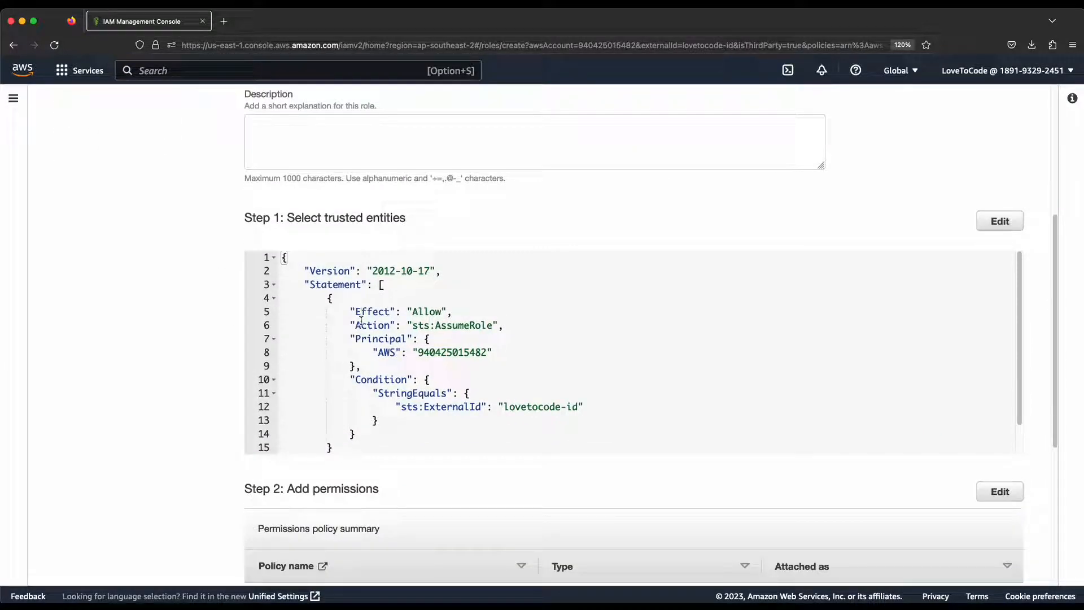
pyautogui.scroll(-1, 361, 321)
pyautogui.scroll(1, 439, 327)
# Check the trusted account ID and external ID in the trust policy, then create the role.
pyautogui.click(448, 352)
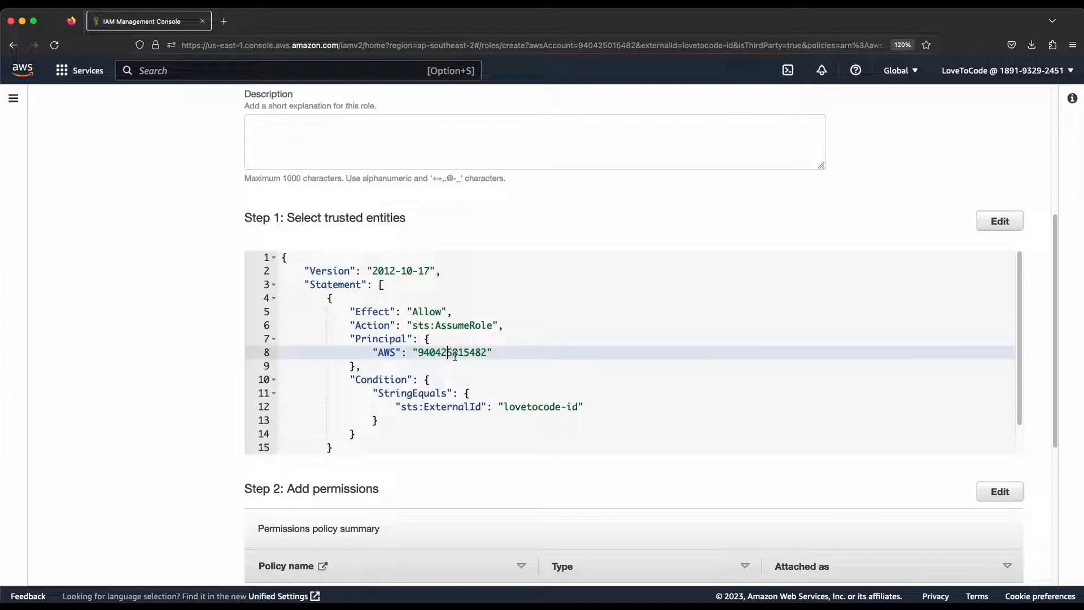
pyautogui.click(453, 353)
pyautogui.moveTo(504, 406); pyautogui.dragTo(578, 406)
pyautogui.scroll(-5, 170, 323)
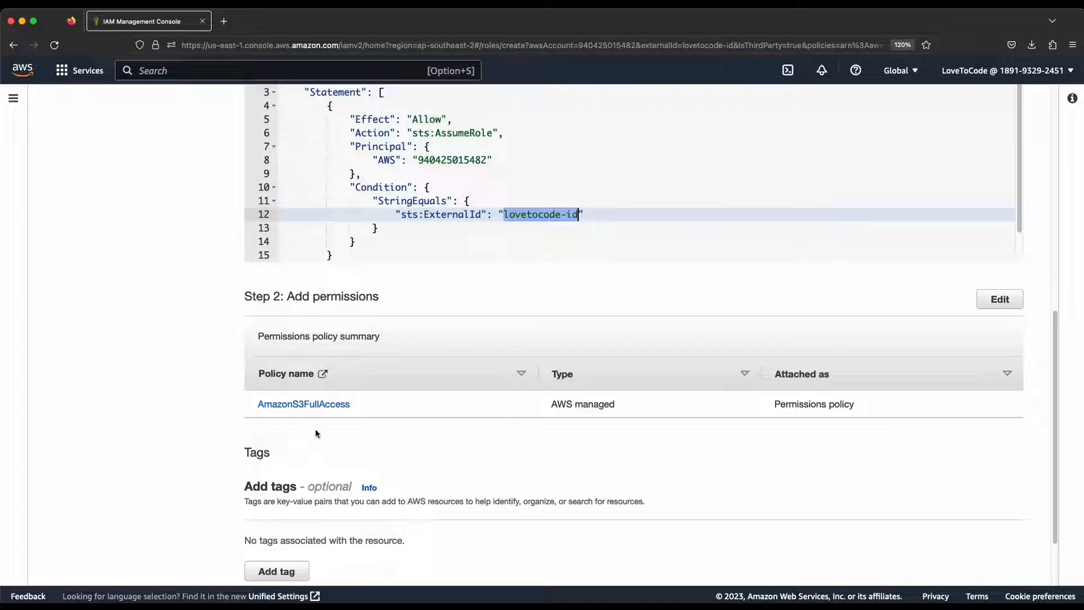
pyautogui.scroll(-3, 176, 390)
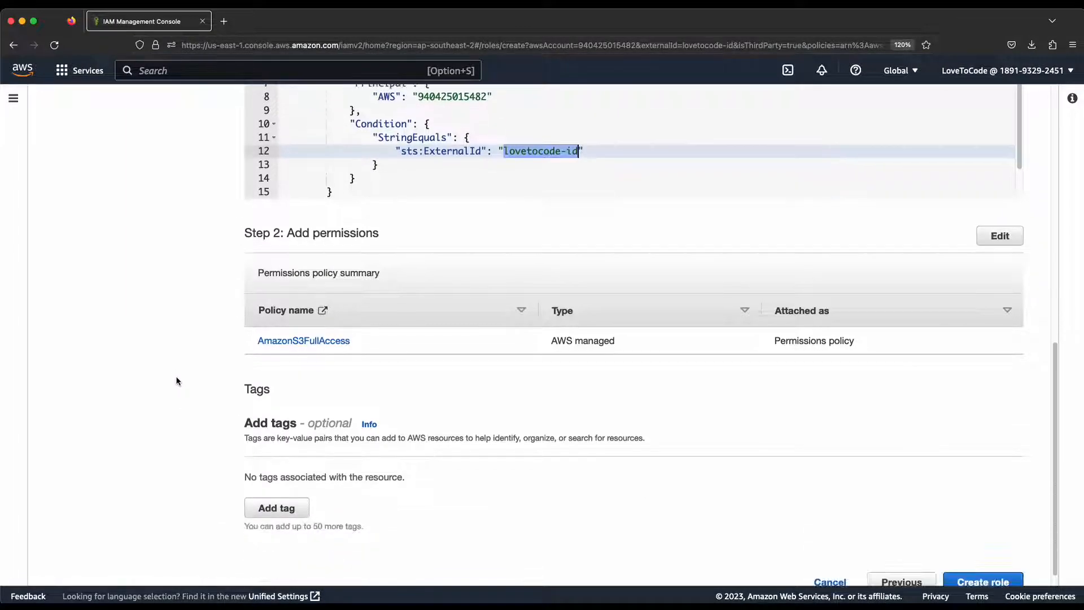
pyautogui.click(999, 571)
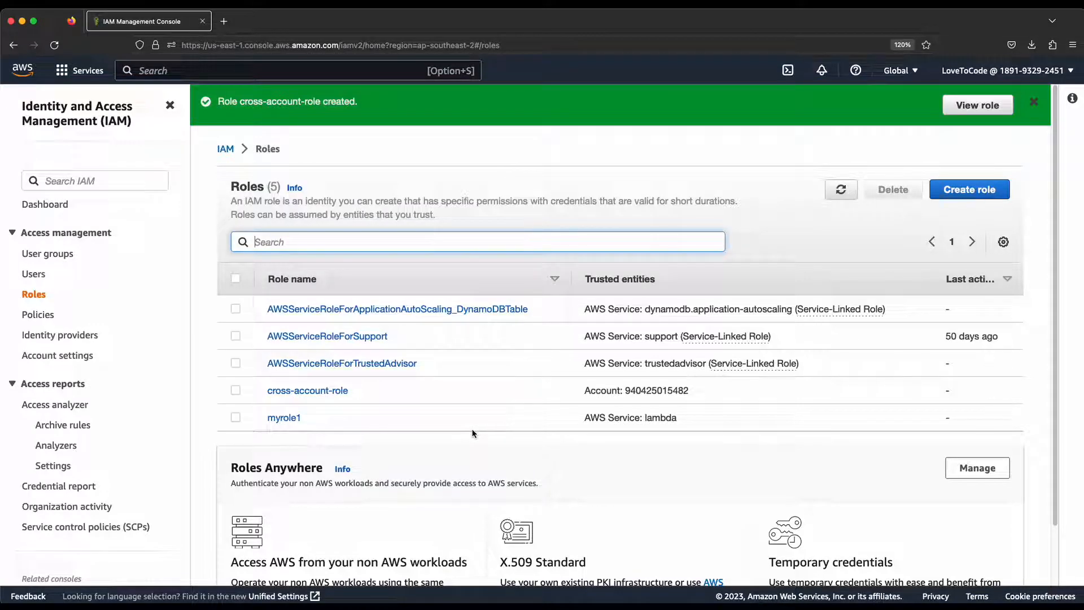
# Open cross-account-role's details page and select its role name.
pyautogui.click(307, 391)
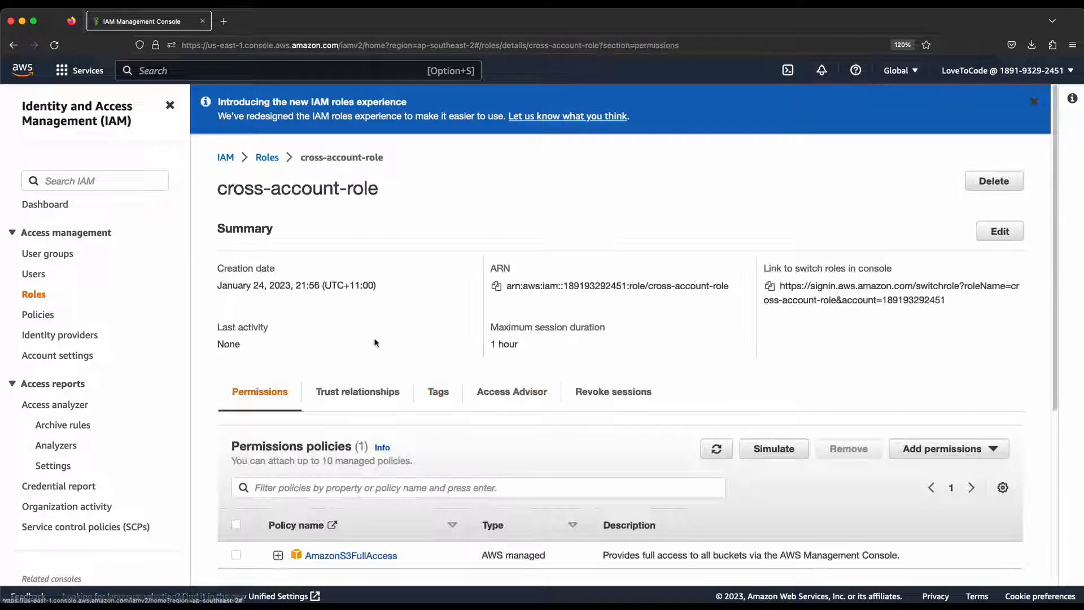
pyautogui.moveTo(395, 194); pyautogui.dragTo(209, 196)
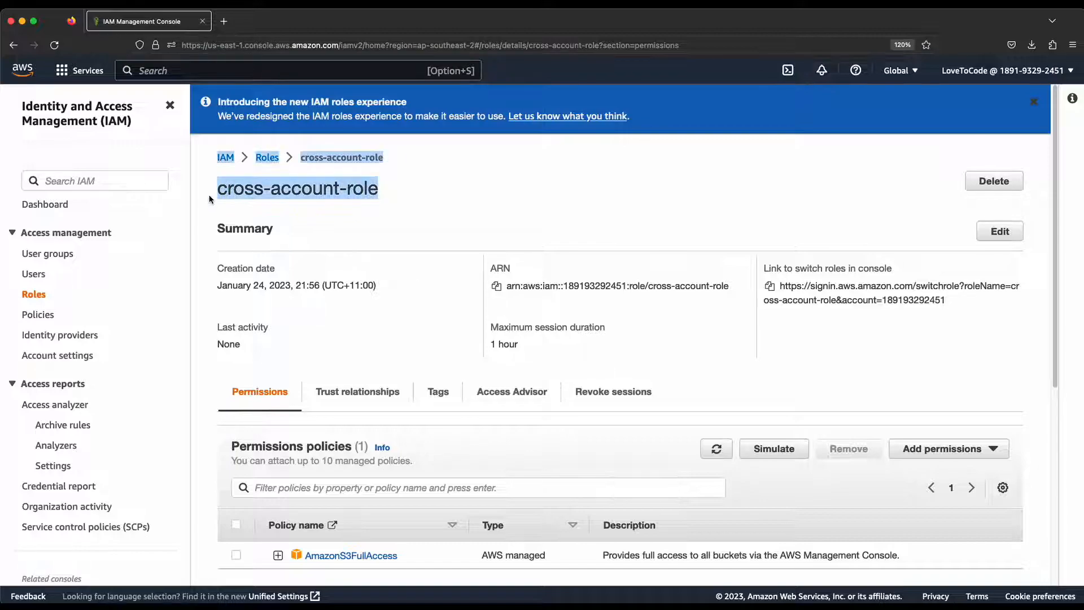
pyautogui.click(466, 206)
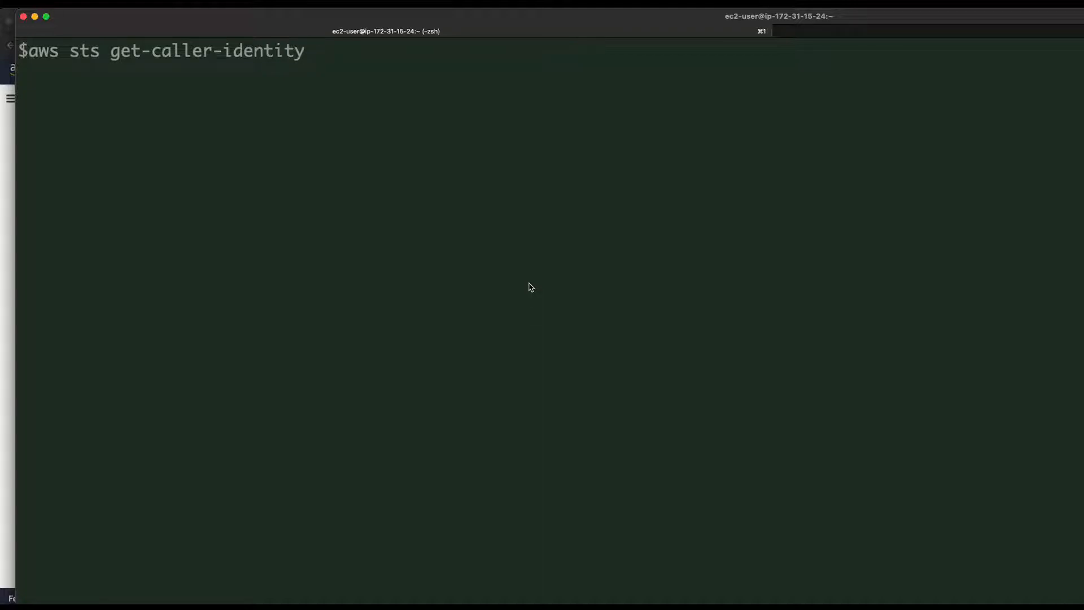
# Check the CLI caller identity, paste the assume-role command, and bring the command notes over the terminal.
pyautogui.press('Return')
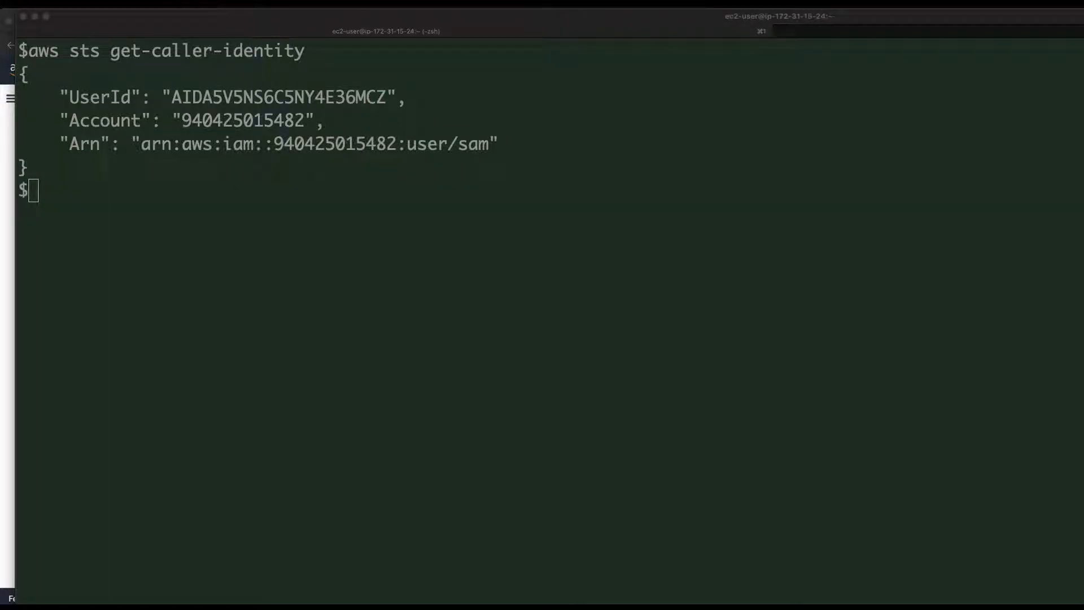
pyautogui.click(315, 272)
pyautogui.press('super+v')
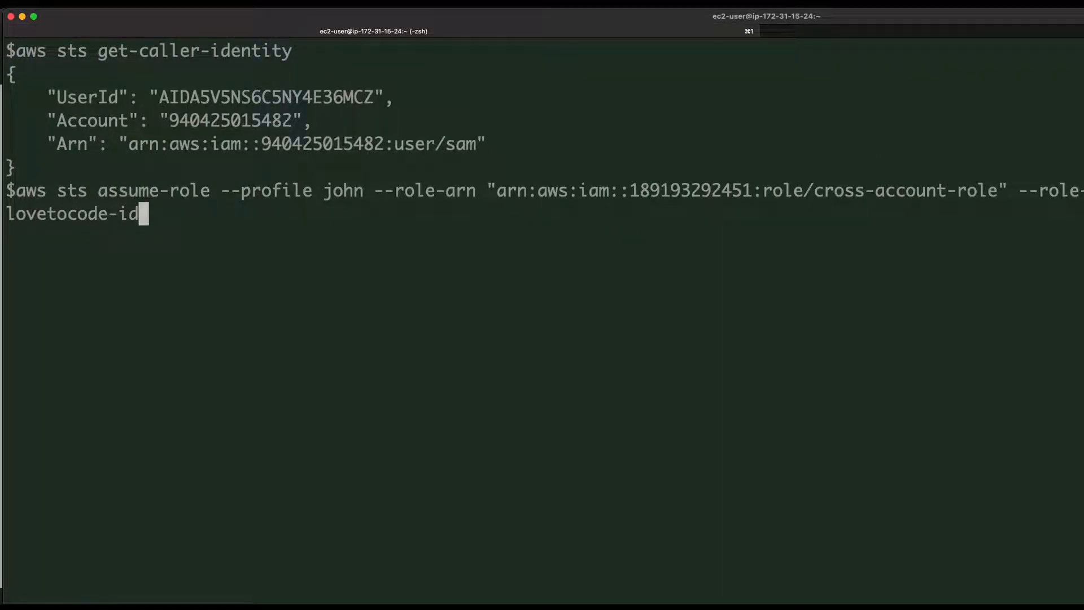
pyautogui.press('super+Tab')
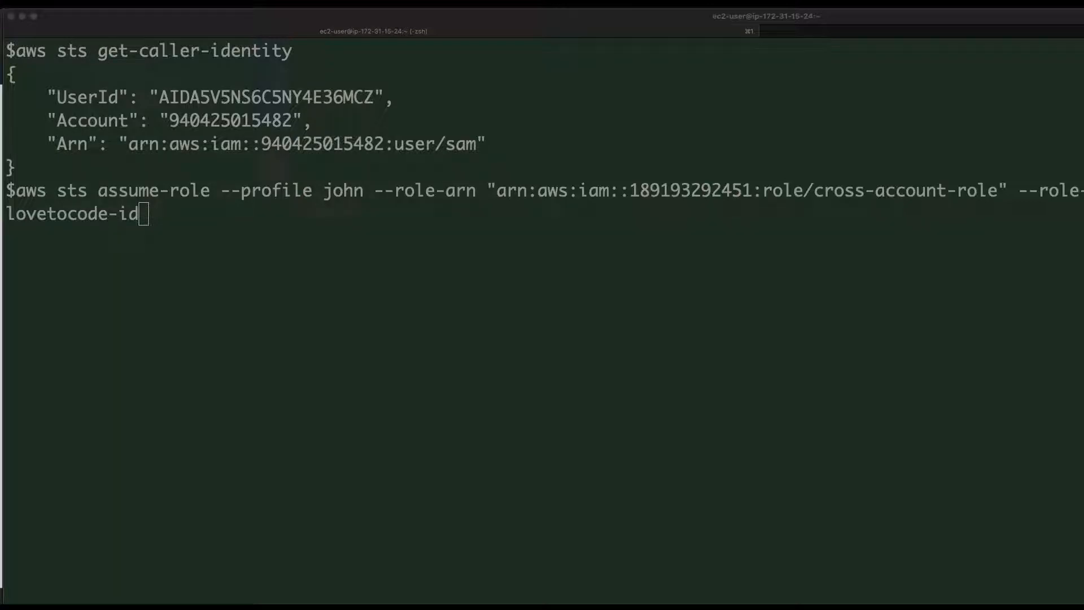
pyautogui.moveTo(1083, 283); pyautogui.dragTo(307, 60)
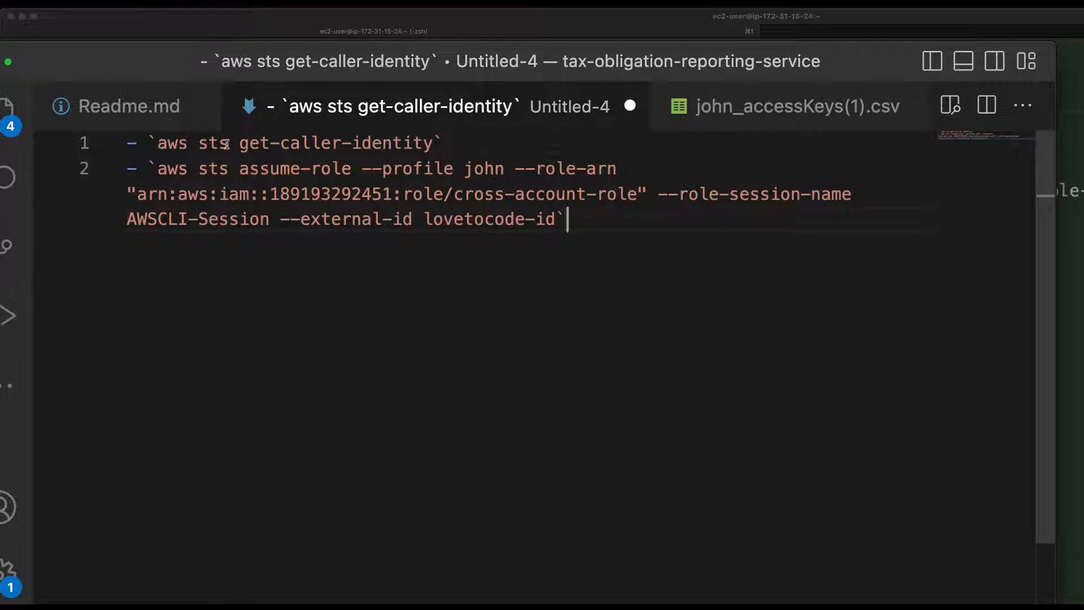
# Review the --profile, role ARN and external ID in the noted assume-role command, then run it.
pyautogui.moveTo(433, 143); pyautogui.dragTo(157, 144)
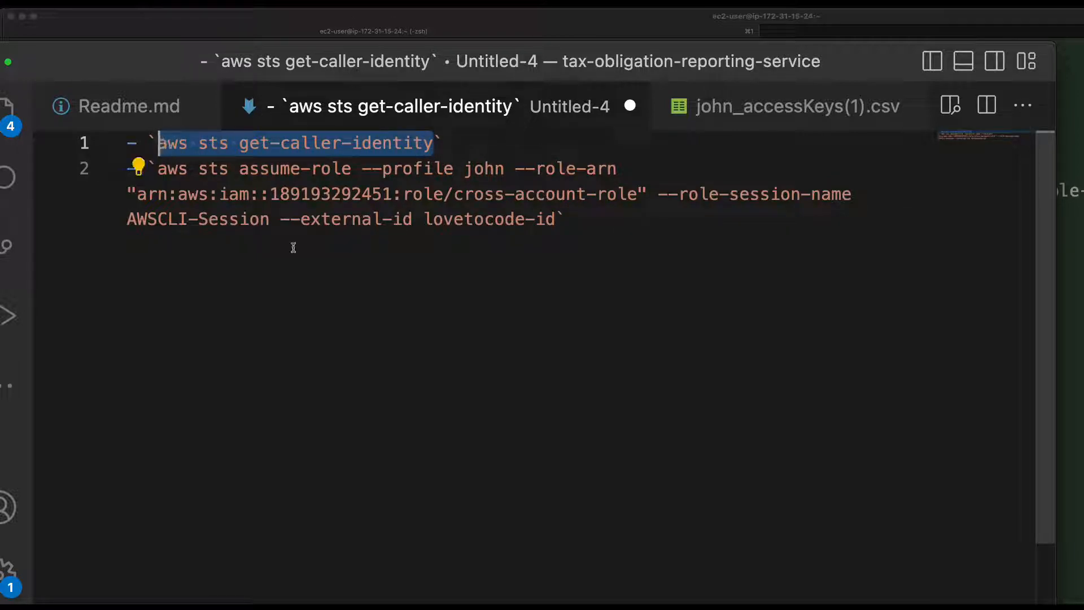
pyautogui.click(353, 246)
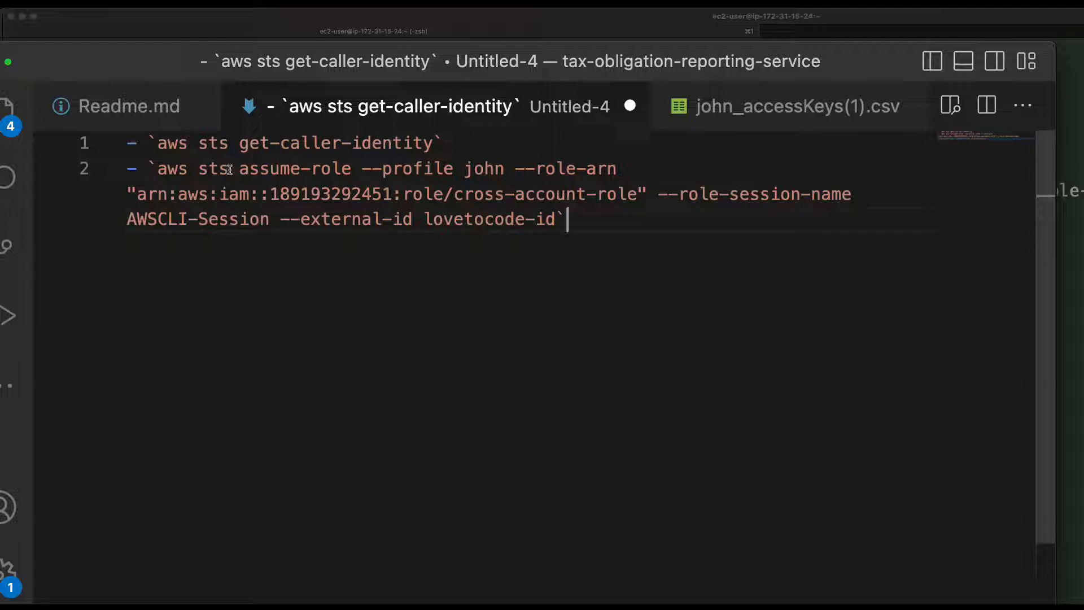
pyautogui.moveTo(504, 169); pyautogui.dragTo(361, 169)
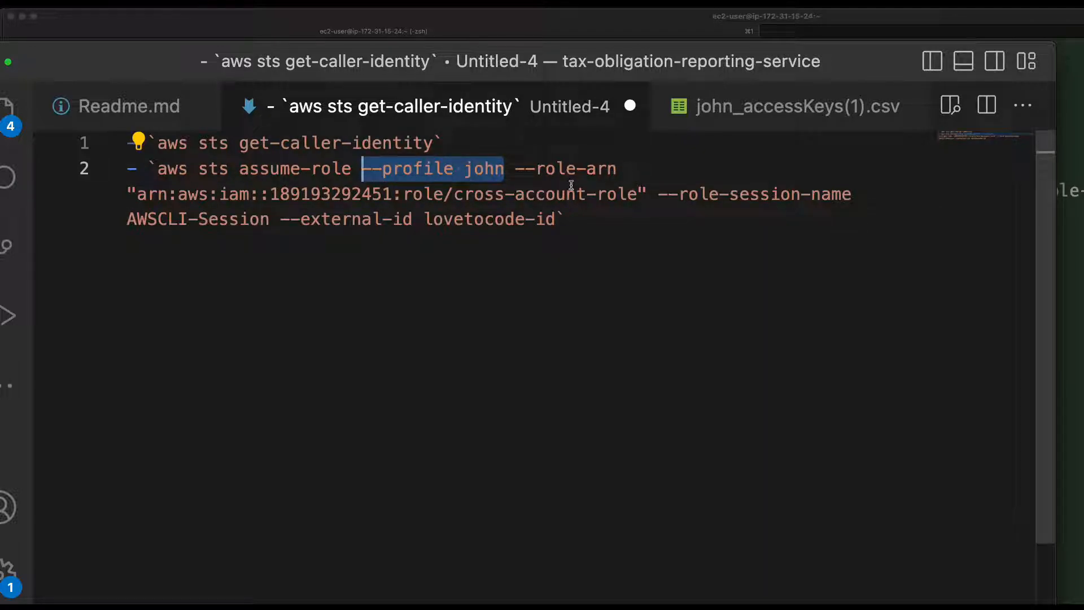
pyautogui.moveTo(638, 193); pyautogui.dragTo(138, 194)
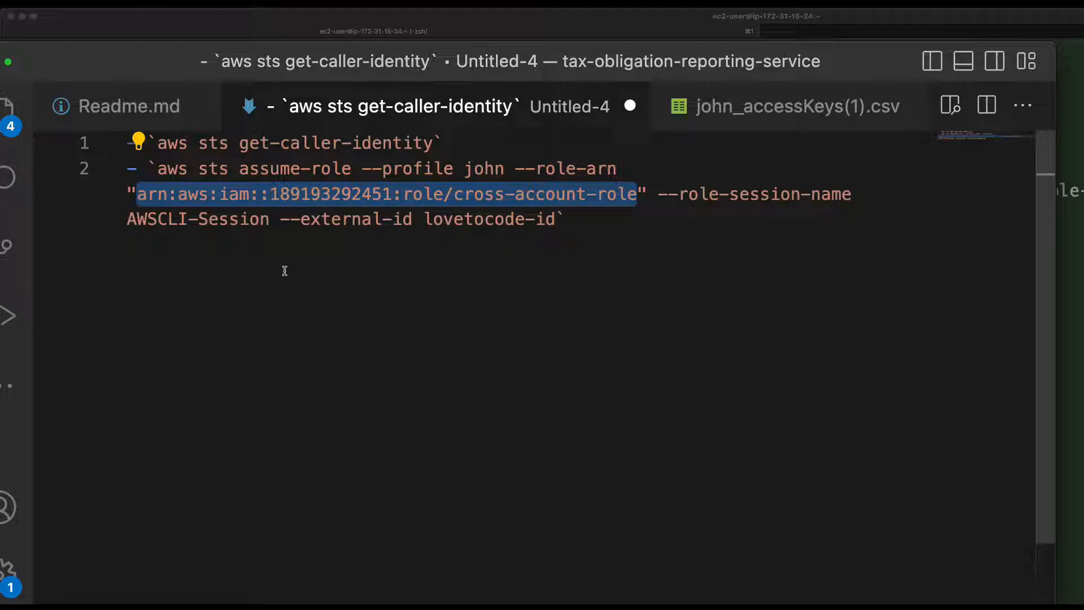
pyautogui.click(424, 219)
pyautogui.moveTo(424, 218); pyautogui.dragTo(556, 218)
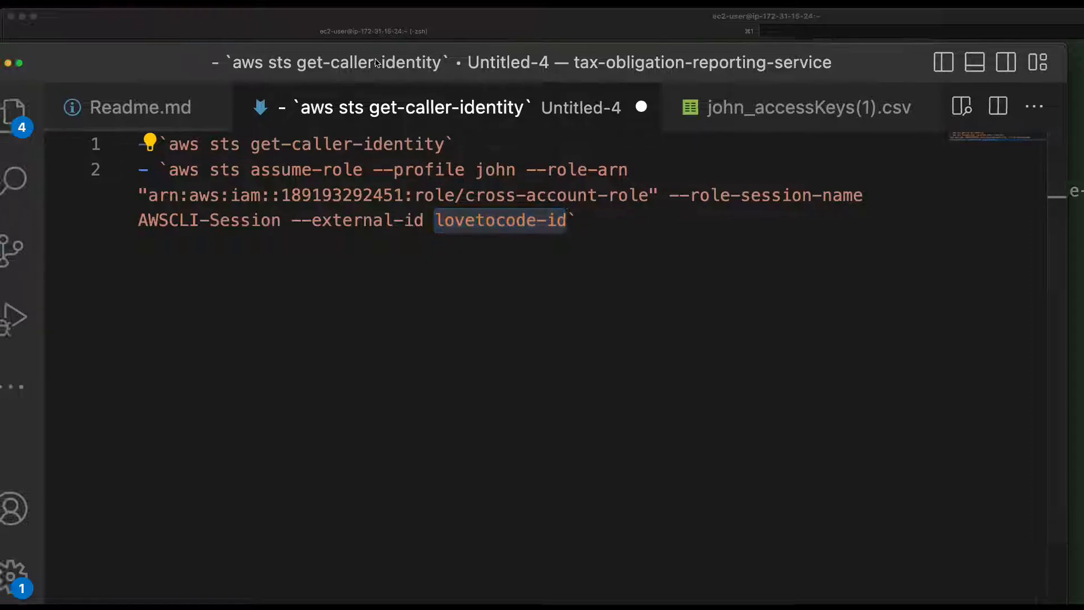
pyautogui.press('super+Tab')
pyautogui.press('Return')
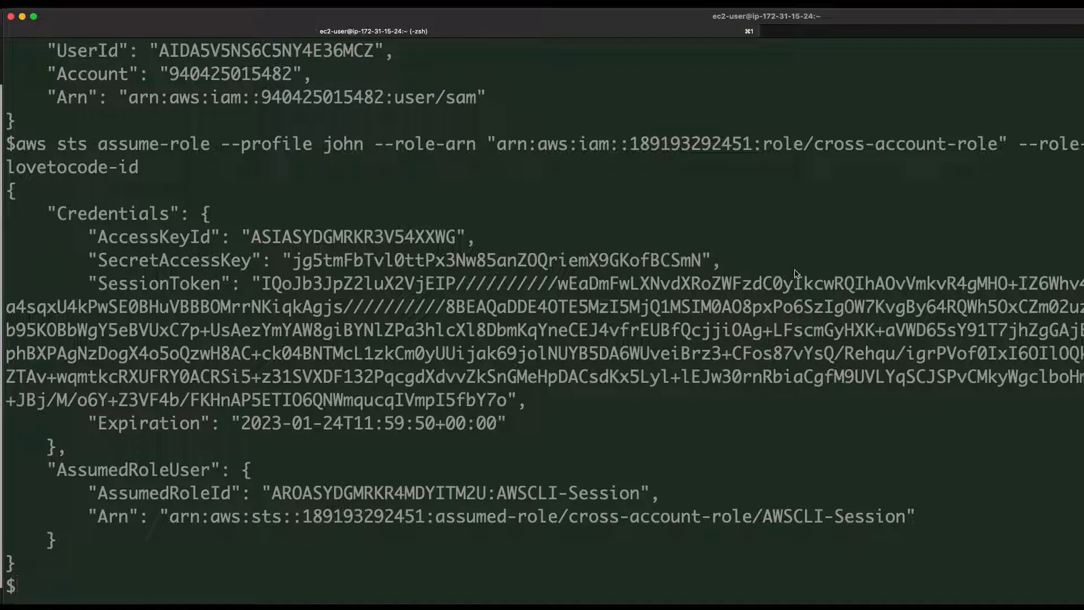
# Fetch the next export command from the notes and return to the terminal.
pyautogui.press('super+Tab')
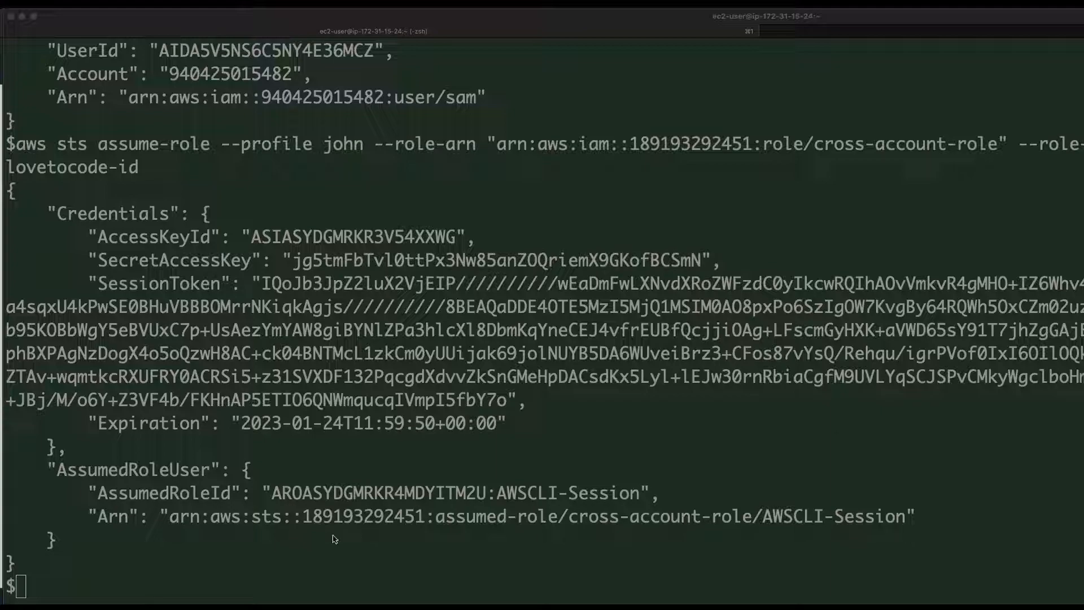
pyautogui.click(357, 536)
# Export AWS_ACCESS_KEY_ID with the temporary access key ID.
pyautogui.write('export AWS_ACCESS_KEY_ID=')
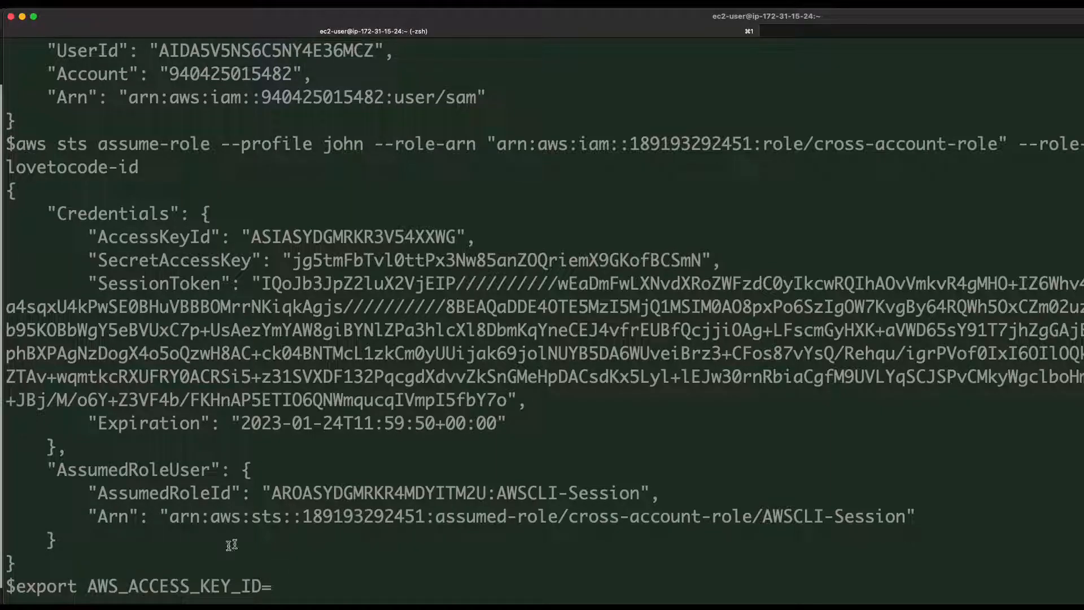
pyautogui.doubleClick(322, 244)
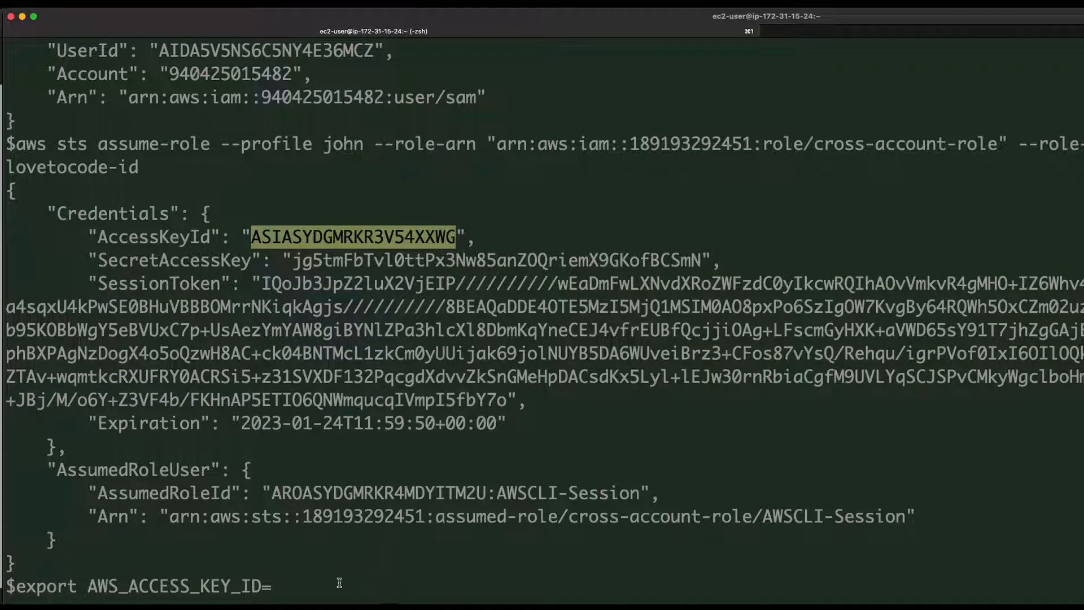
pyautogui.press('super+v')
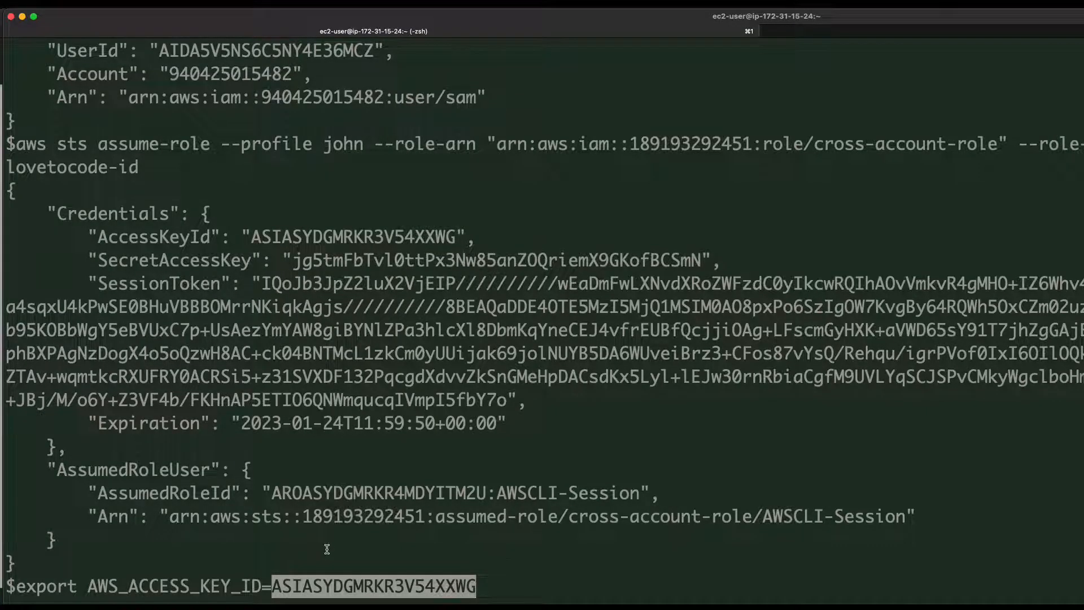
pyautogui.press('Return')
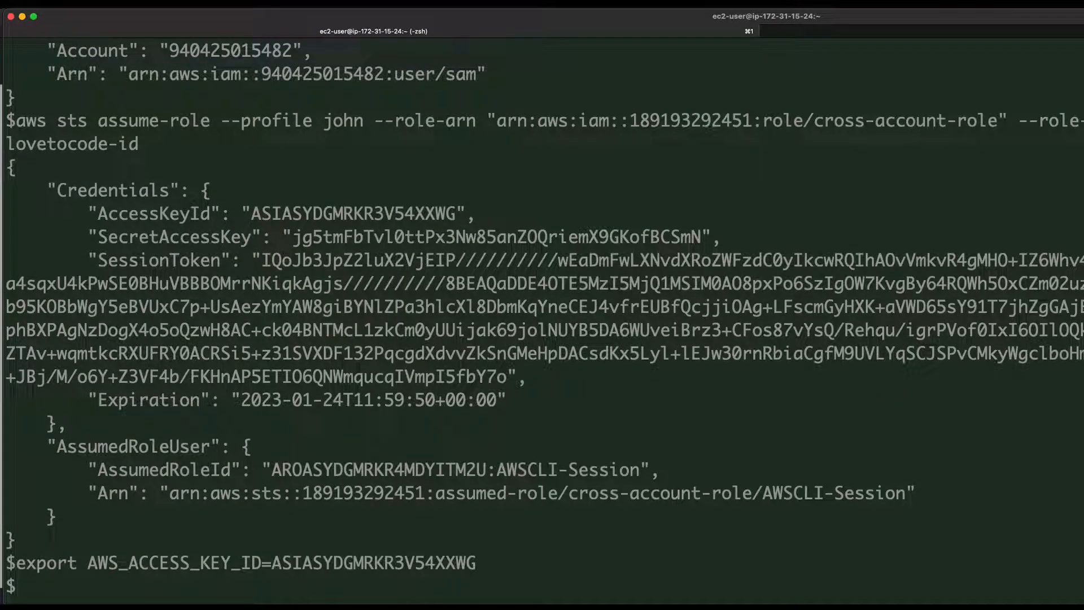
# Export AWS_SECRET_ACCESS_KEY with the temporary secret access key.
pyautogui.press('super+Tab')
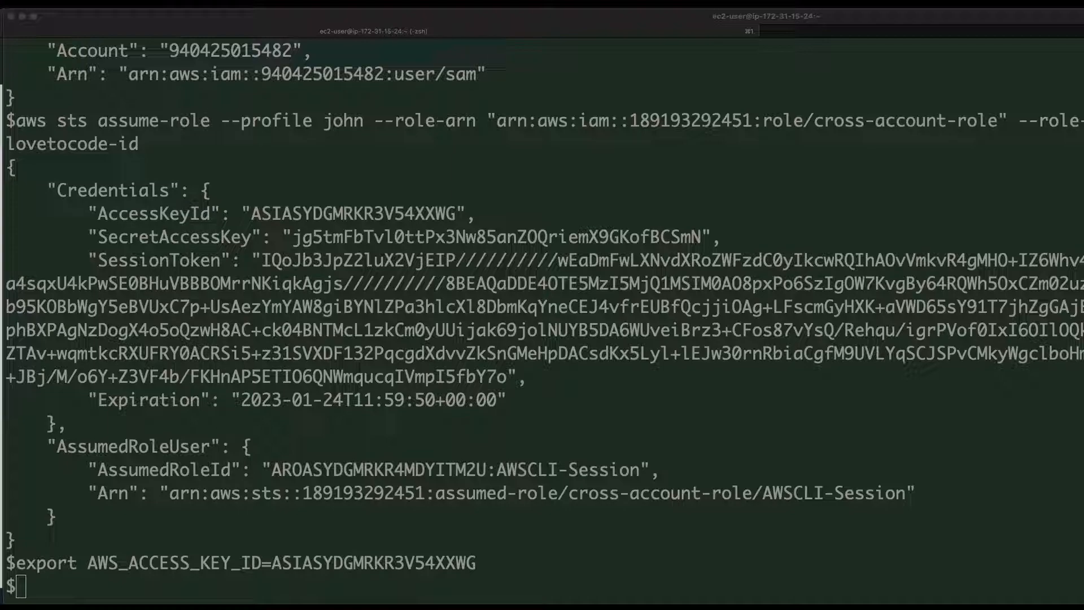
pyautogui.click(168, 587)
pyautogui.write('export AWS_SECRET_ACCESS_KEY=')
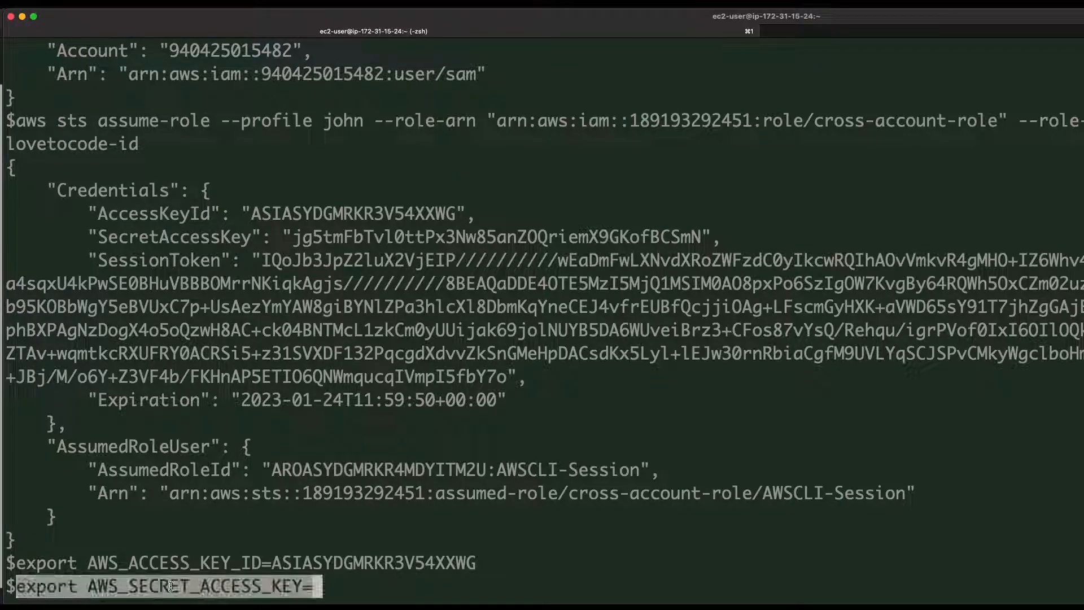
pyautogui.press('Right')
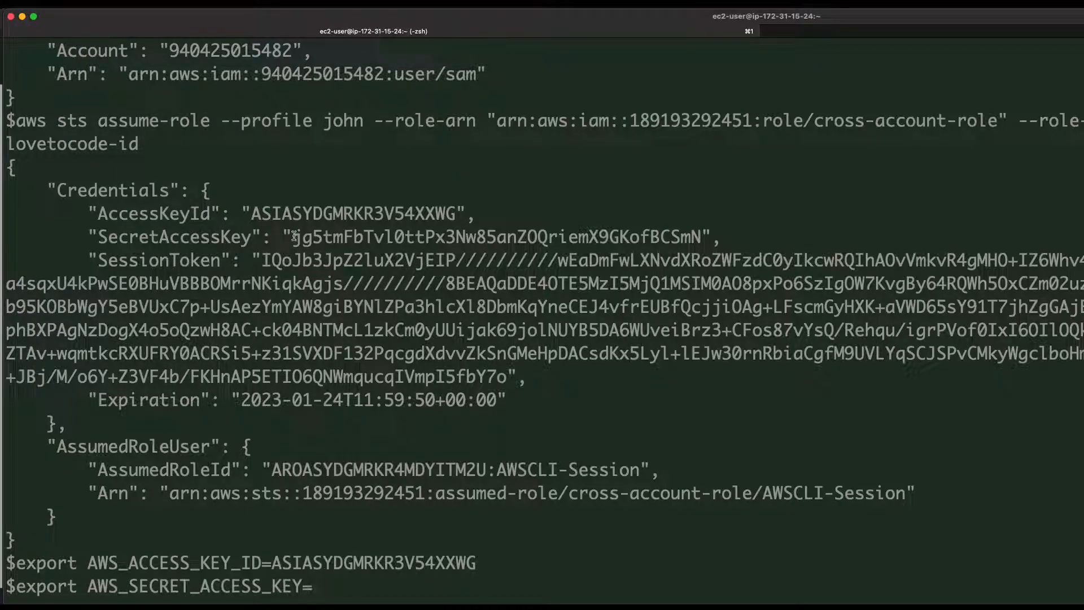
pyautogui.moveTo(297, 237); pyautogui.dragTo(701, 238)
pyautogui.press('super+c')
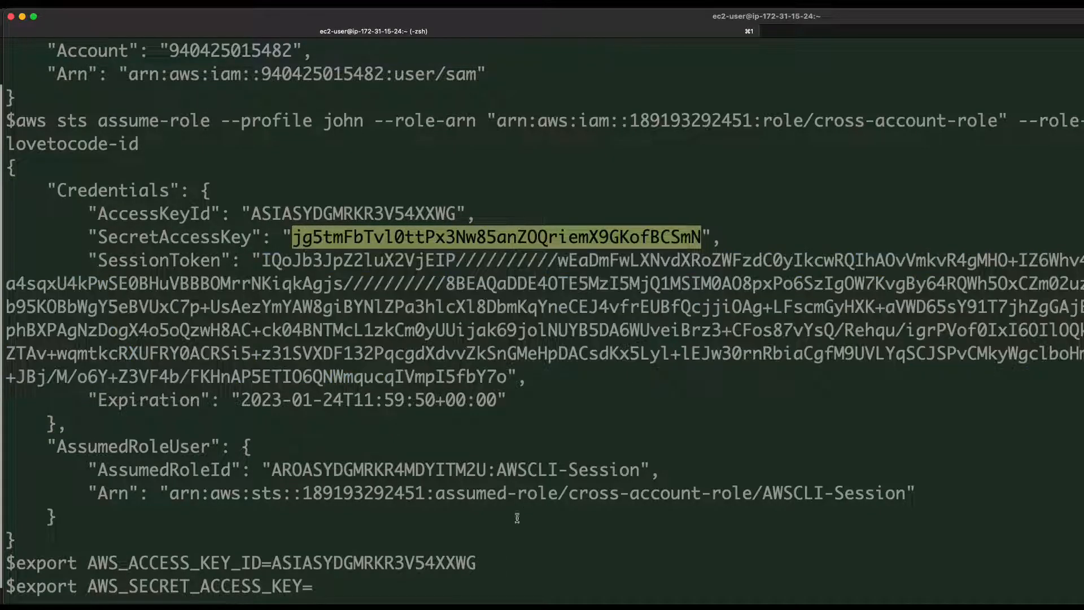
pyautogui.click(342, 580)
pyautogui.press('super+v')
pyautogui.press('Return')
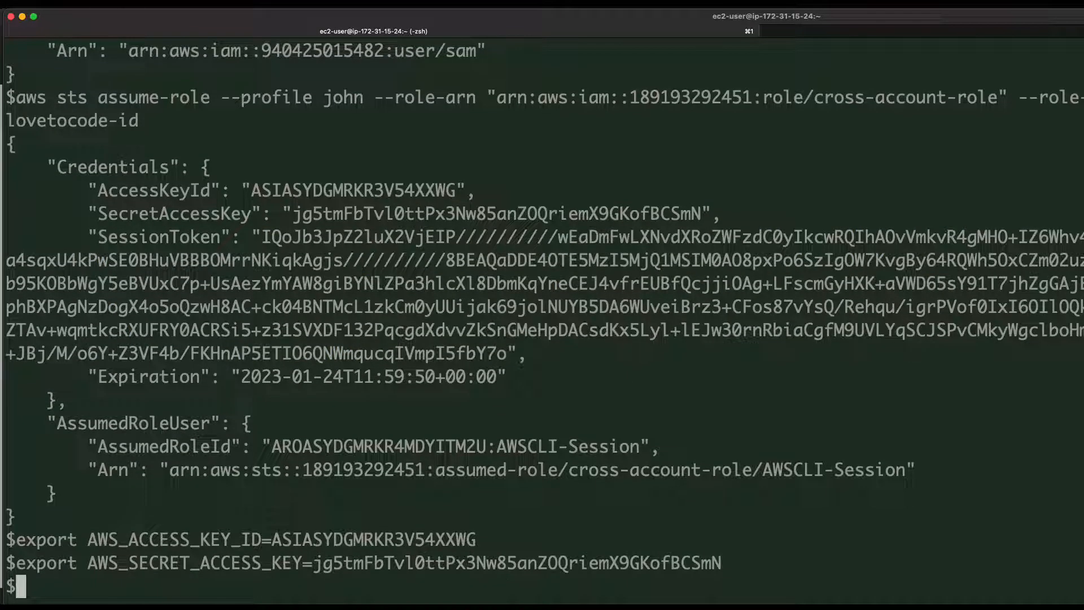
# Start the AWS_SESSION_TOKEN export line at the prompt with 'export AWS_SESSION_TOKEN='.
pyautogui.click(526, 583)
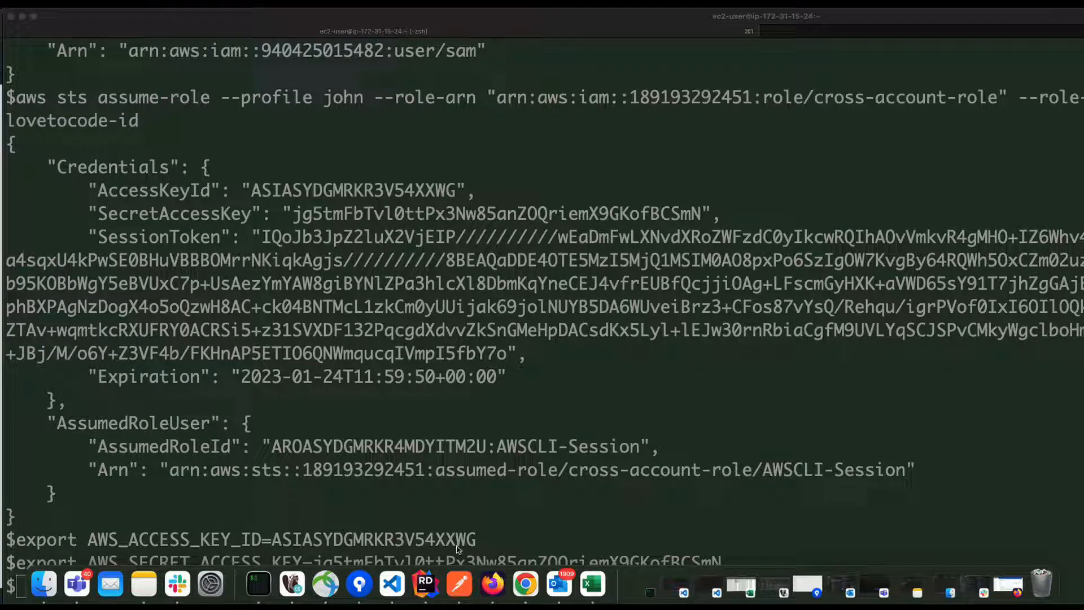
pyautogui.click(462, 520)
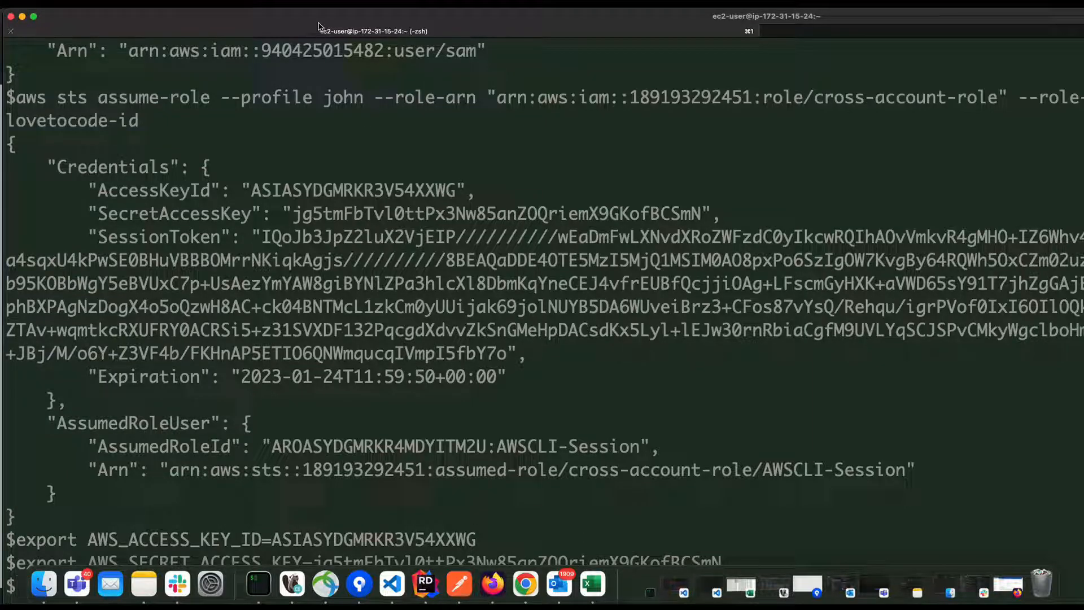
pyautogui.press('super+Tab')
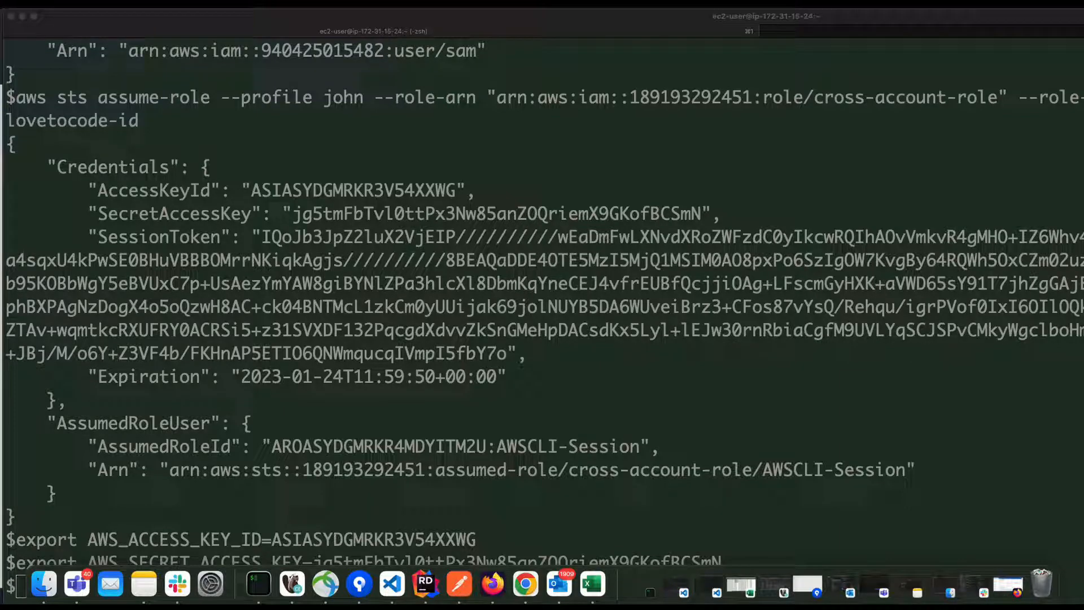
pyautogui.click(160, 583)
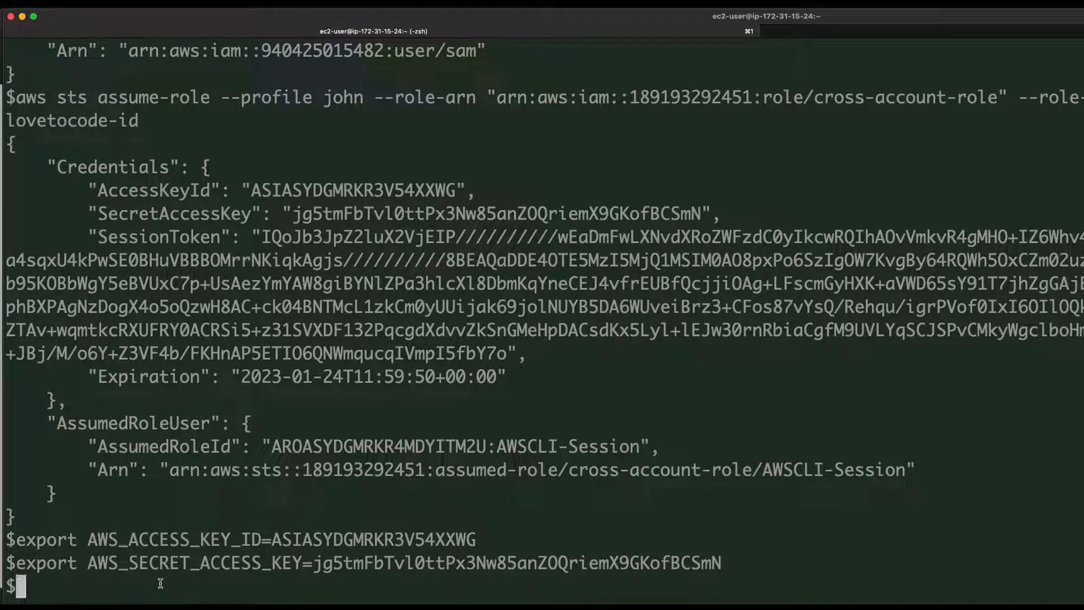
pyautogui.write('export AWS_SESSION_TOKEN')
pyautogui.write('=')
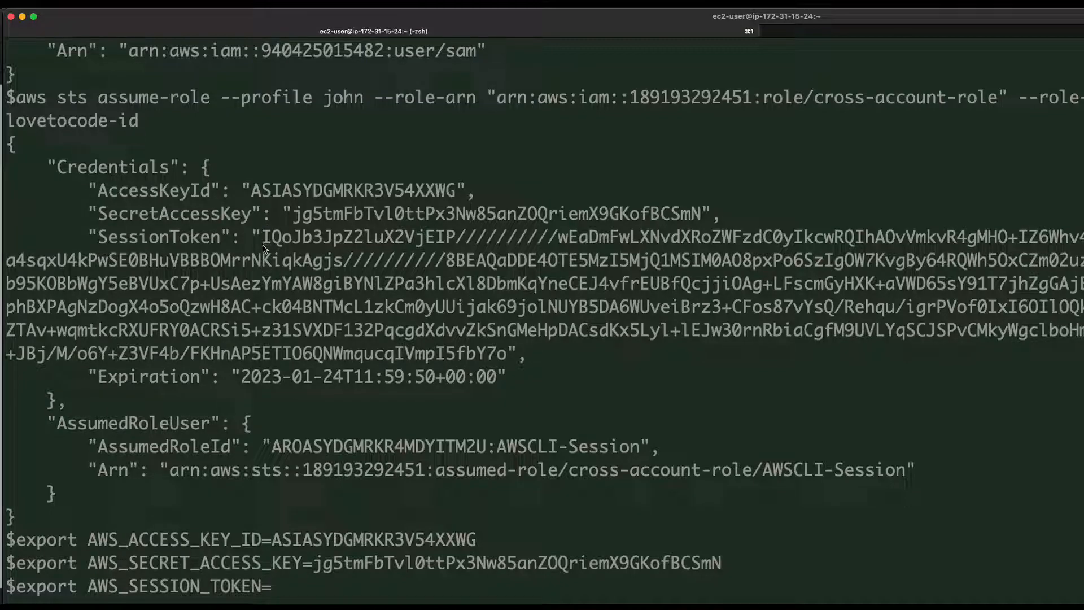
# Copy the SessionToken value from the JSON output into the pending AWS_SESSION_TOKEN export line.
pyautogui.moveTo(262, 237); pyautogui.dragTo(506, 359)
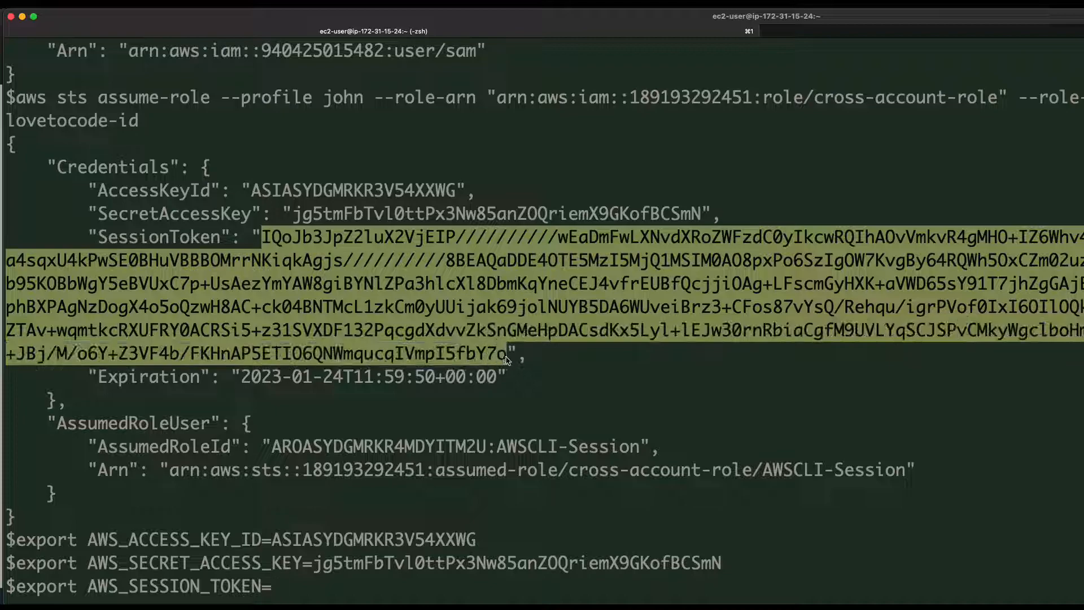
pyautogui.click(333, 589)
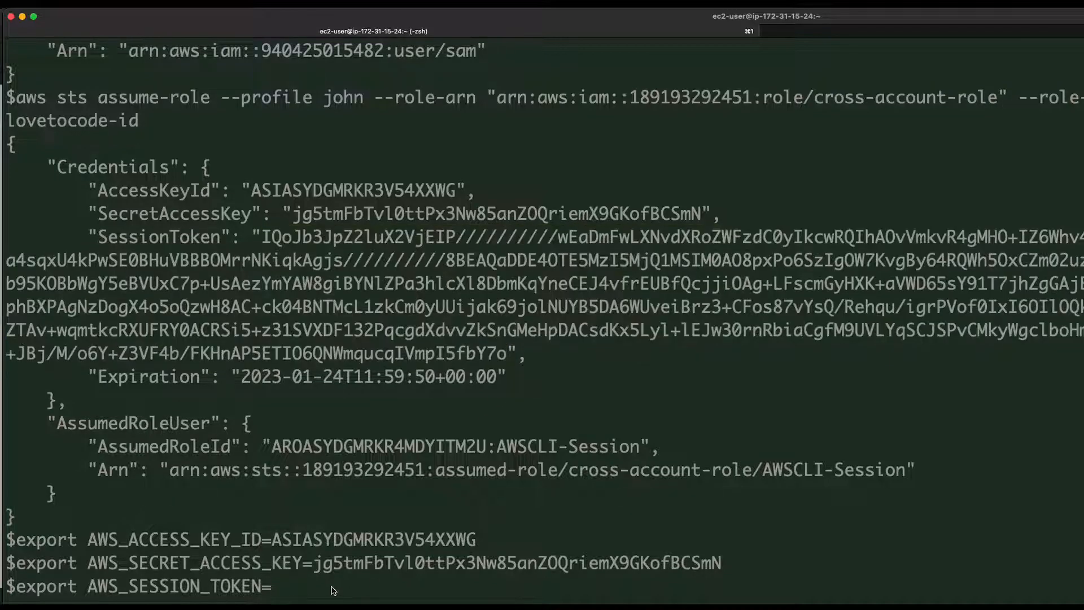
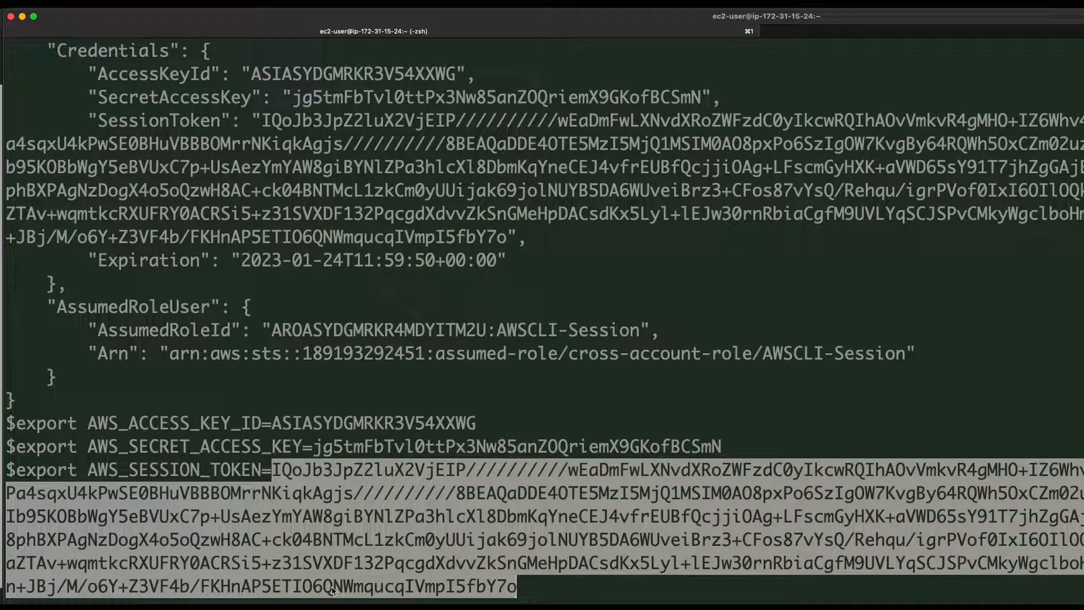
# Run the AWS_SESSION_TOKEN export and begin typing aws s3 ls.
pyautogui.press('Return')
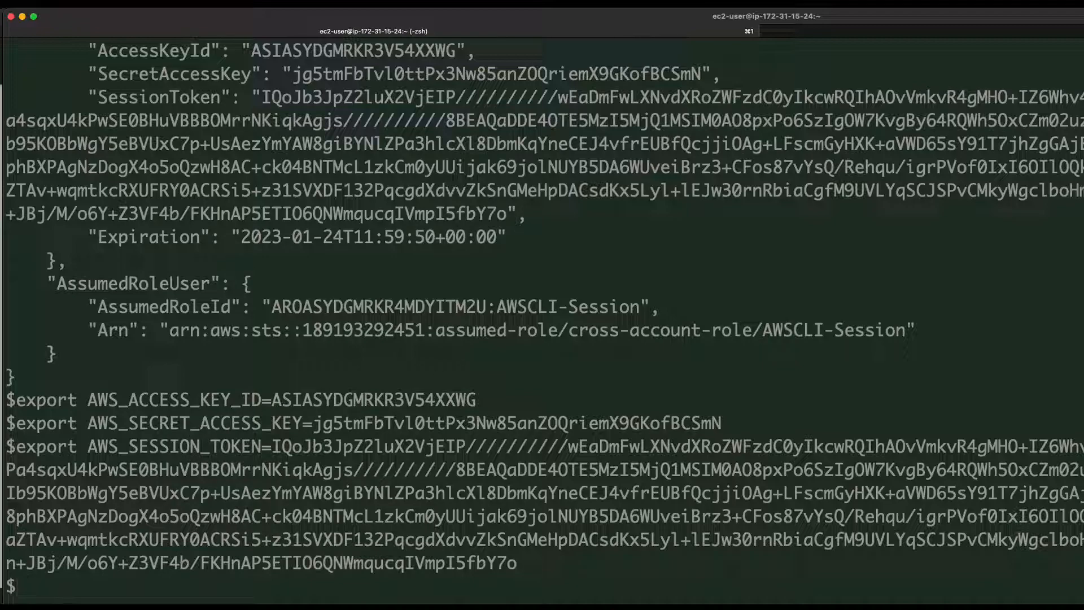
pyautogui.write('aws s3 ')
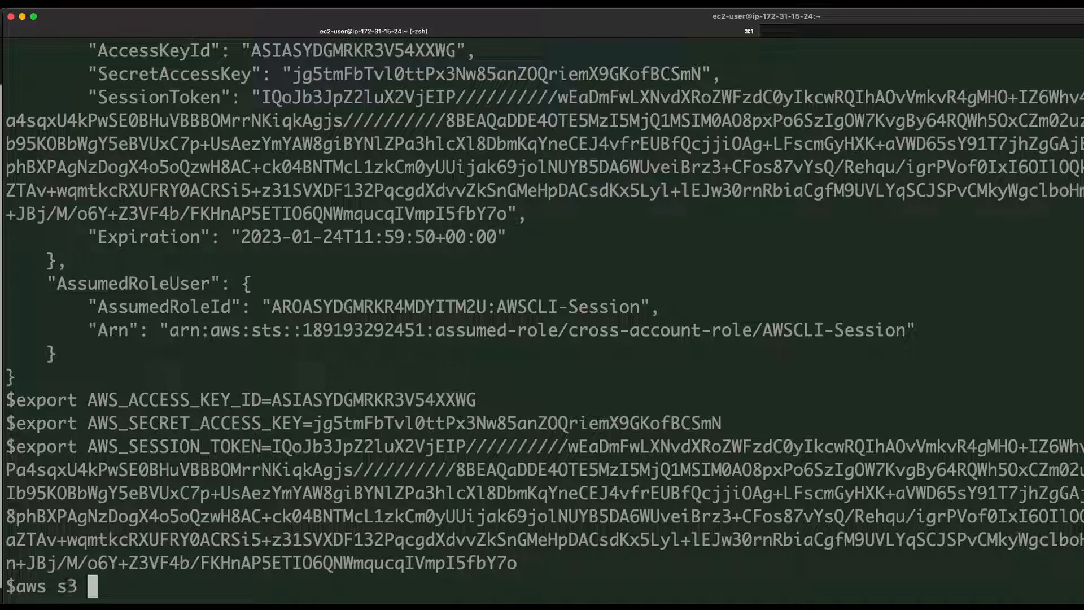
pyautogui.write('ls')
# List the S3 buckets and confirm only code-my-bucket is visible.
pyautogui.press('Return')
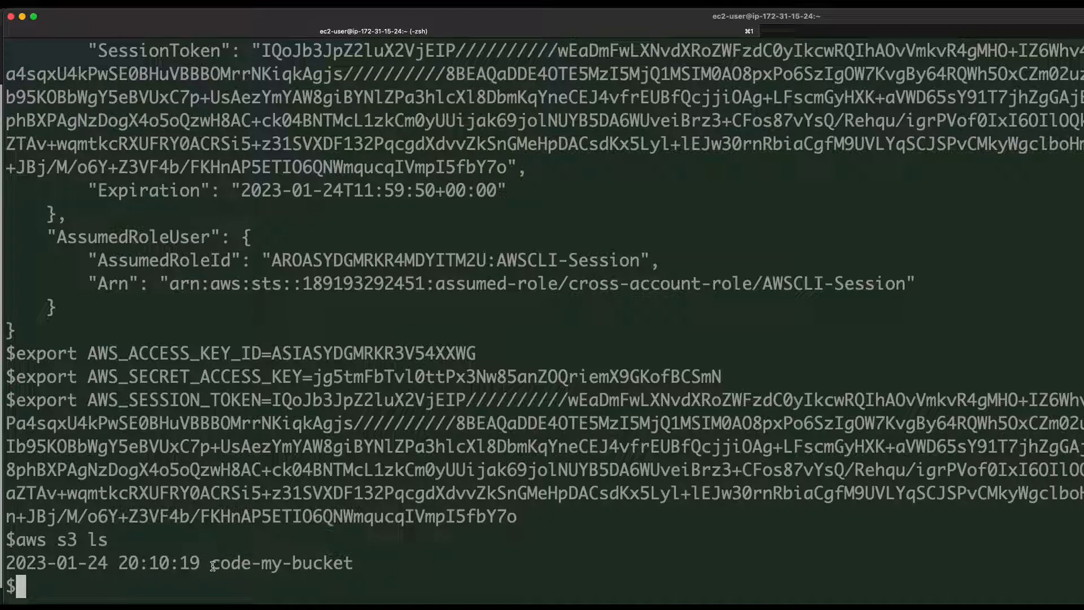
pyautogui.moveTo(211, 563); pyautogui.dragTo(352, 566)
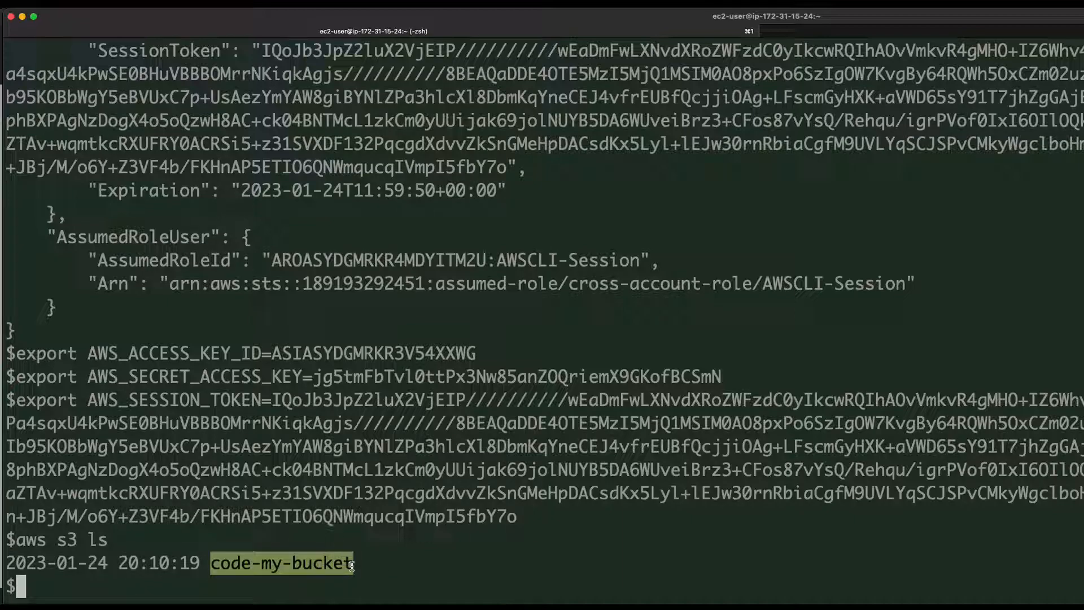
pyautogui.click(173, 577)
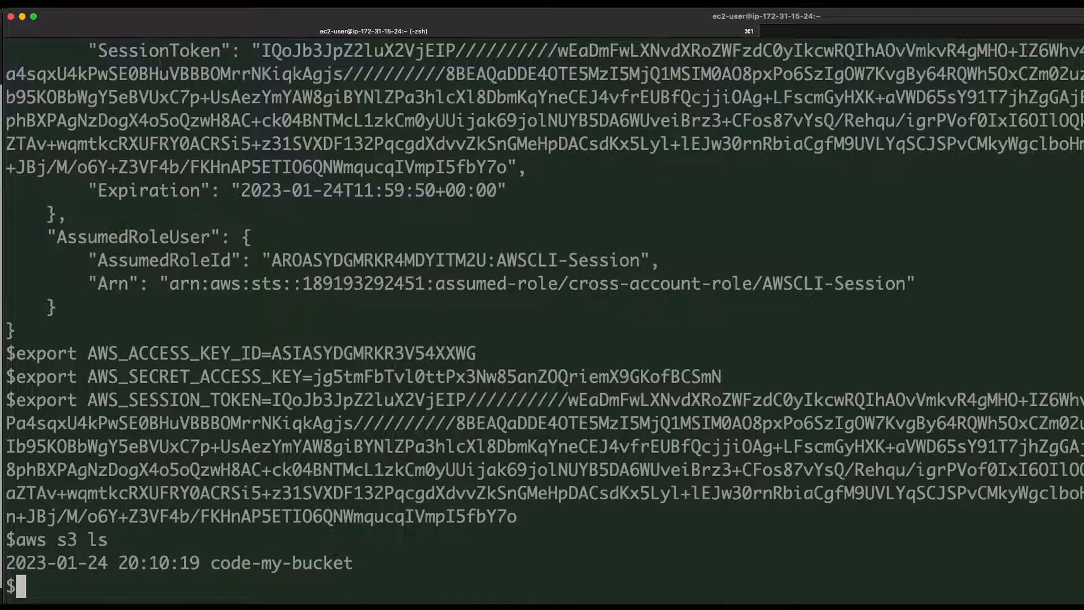
# Confirm the caller identity is the cross-account-role session, then rerun aws s3 ls.
pyautogui.press('Up')
pyautogui.press('Up')
pyautogui.press('Up')
pyautogui.press('Up')
pyautogui.press('Up')
pyautogui.press('Up')
pyautogui.press('Down')
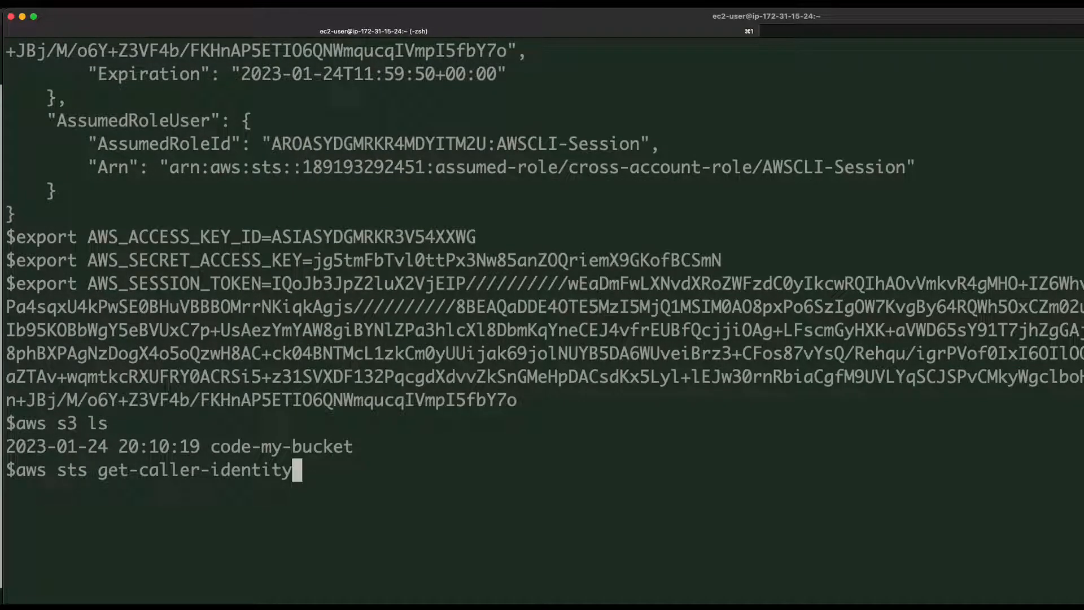
pyautogui.press('Return')
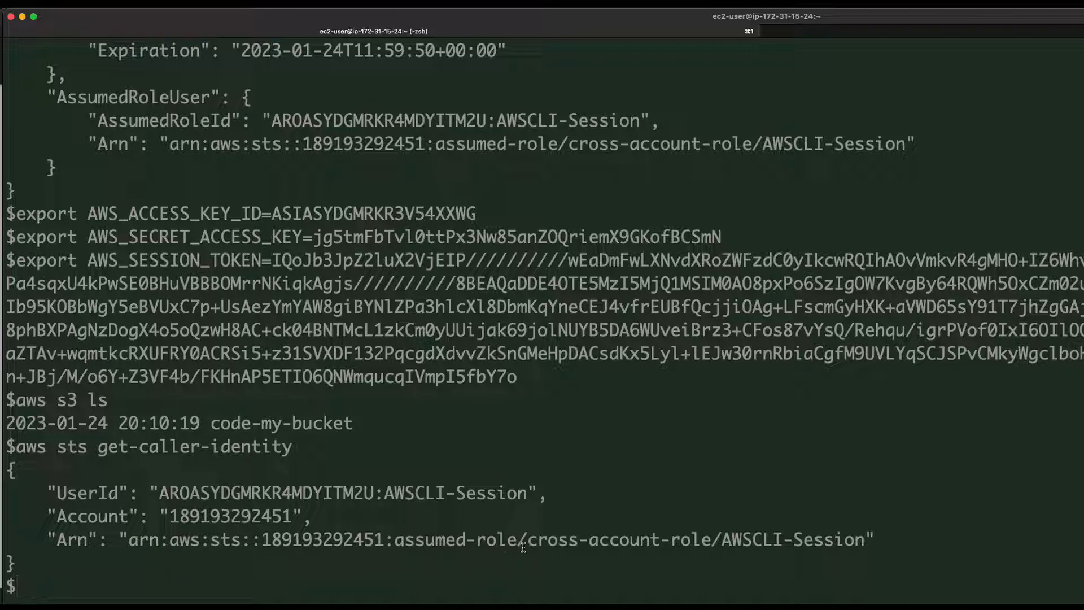
pyautogui.moveTo(527, 543); pyautogui.dragTo(711, 541)
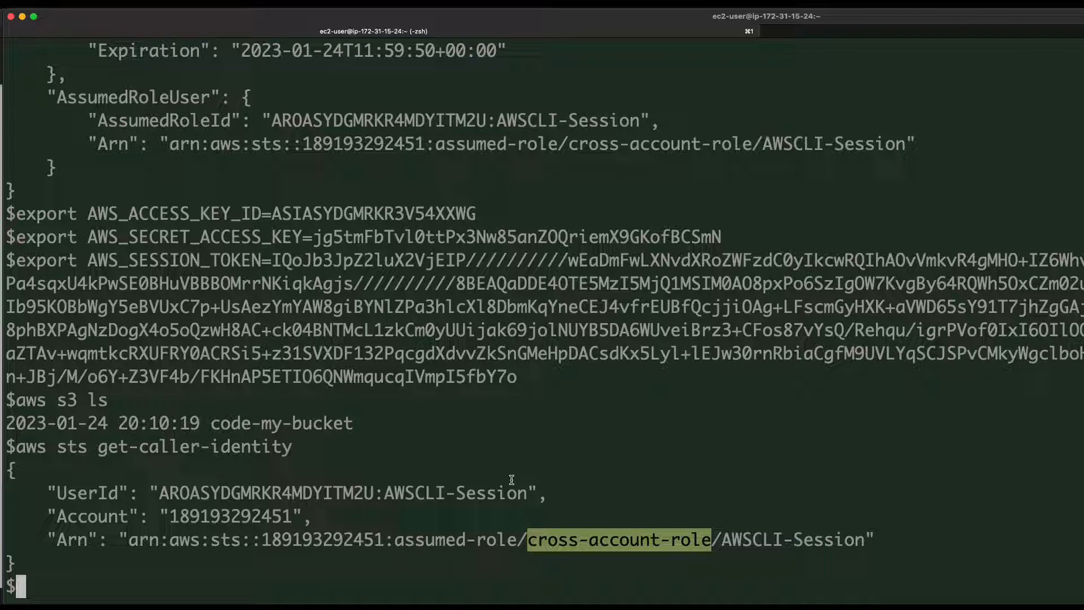
pyautogui.click(692, 544)
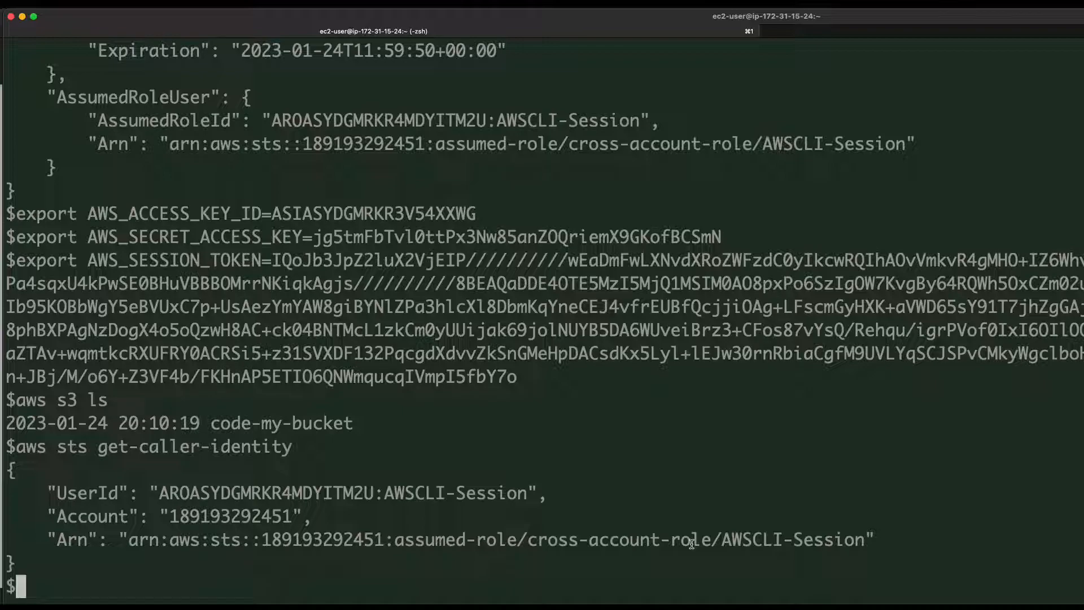
pyautogui.press('Up')
pyautogui.press('Up')
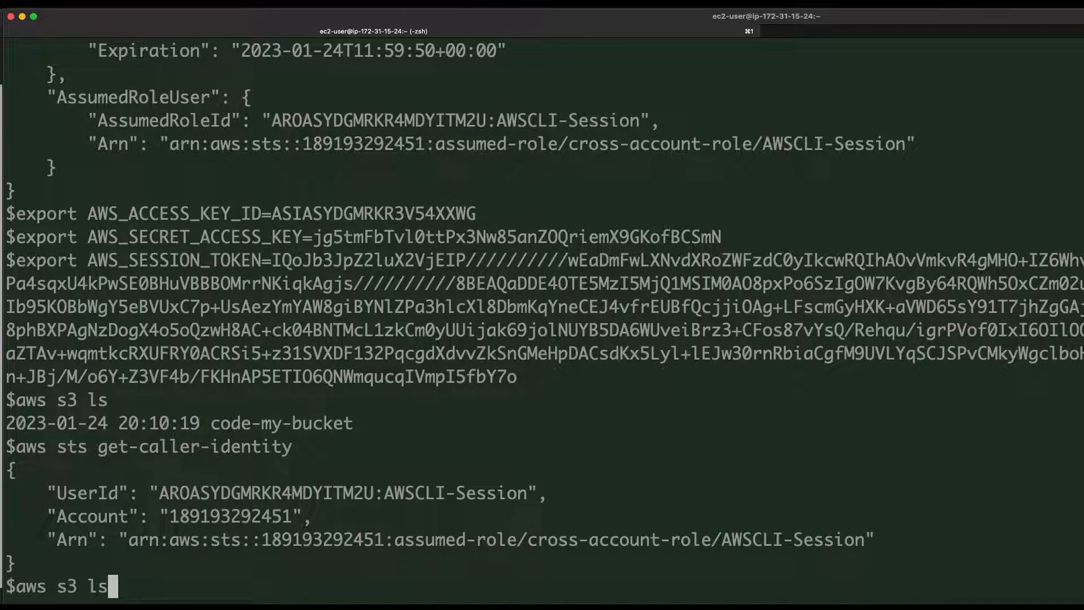
pyautogui.press('Return')
pyautogui.press('Return')
pyautogui.press('Return')
pyautogui.press('Return')
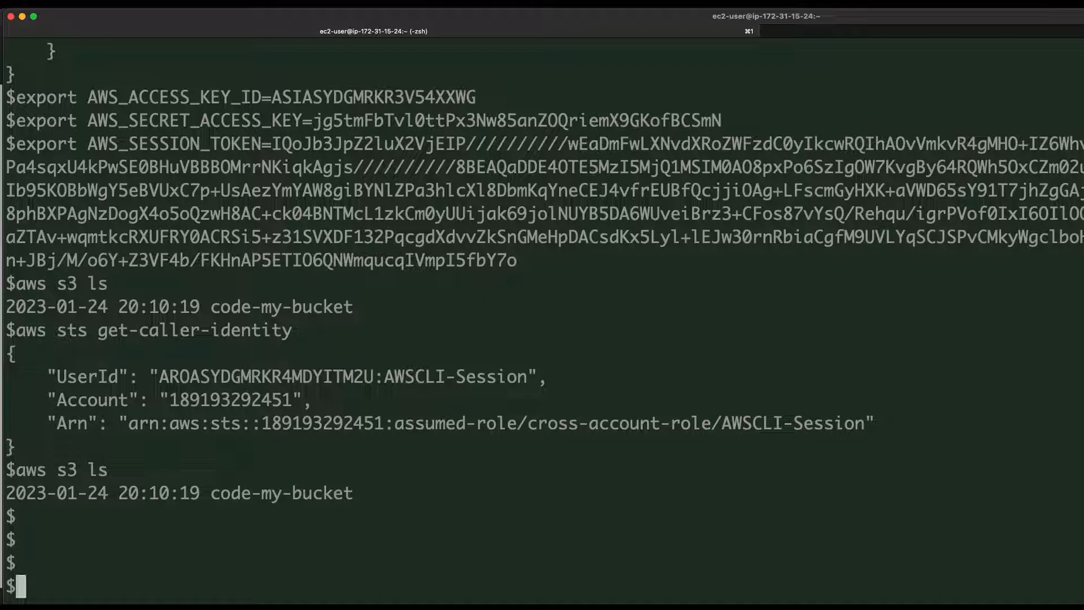
# Unset AWS_ACCESS_KEY_ID, AWS_SECRET_ACCESS_KEY and AWS_SESSION_TOKEN in the terminal.
pyautogui.press('super+Tab')
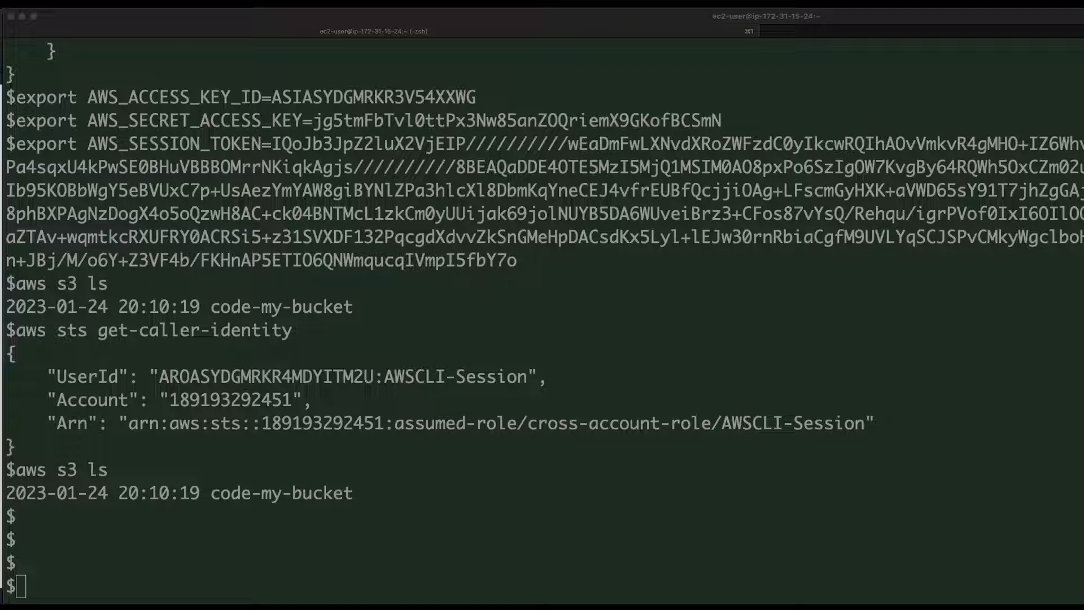
pyautogui.click(296, 531)
pyautogui.write('unset AWS_ACCESS_KEY_ID AWS_SECRET_ACCESS_KEY AWS_SESSION_TOKEN')
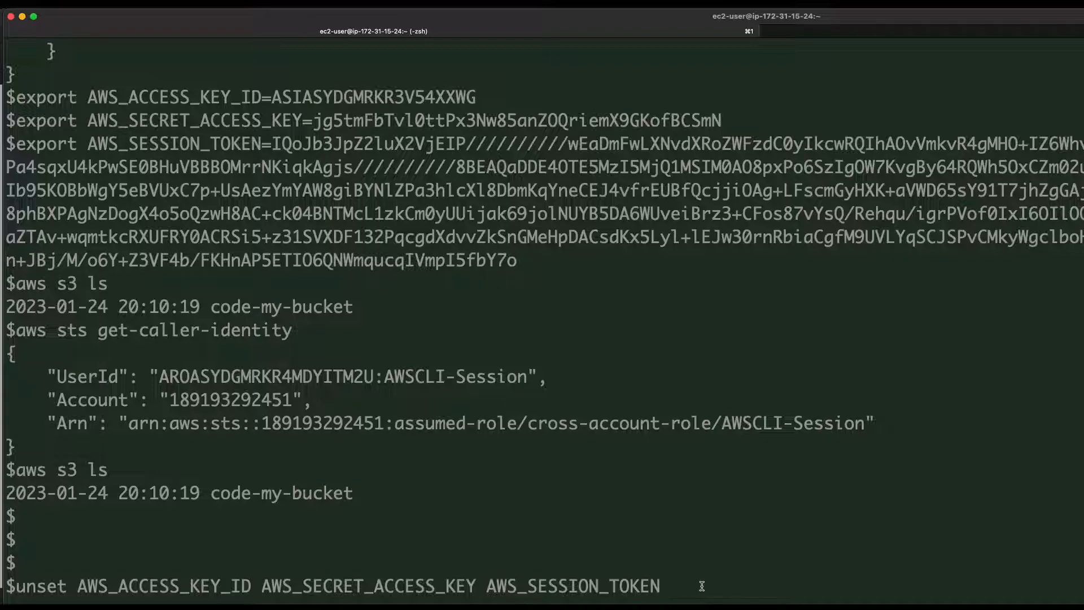
pyautogui.press('Return')
# Run aws s3 ls and confirm all nine buckets are listed again.
pyautogui.write('aws s3 ls')
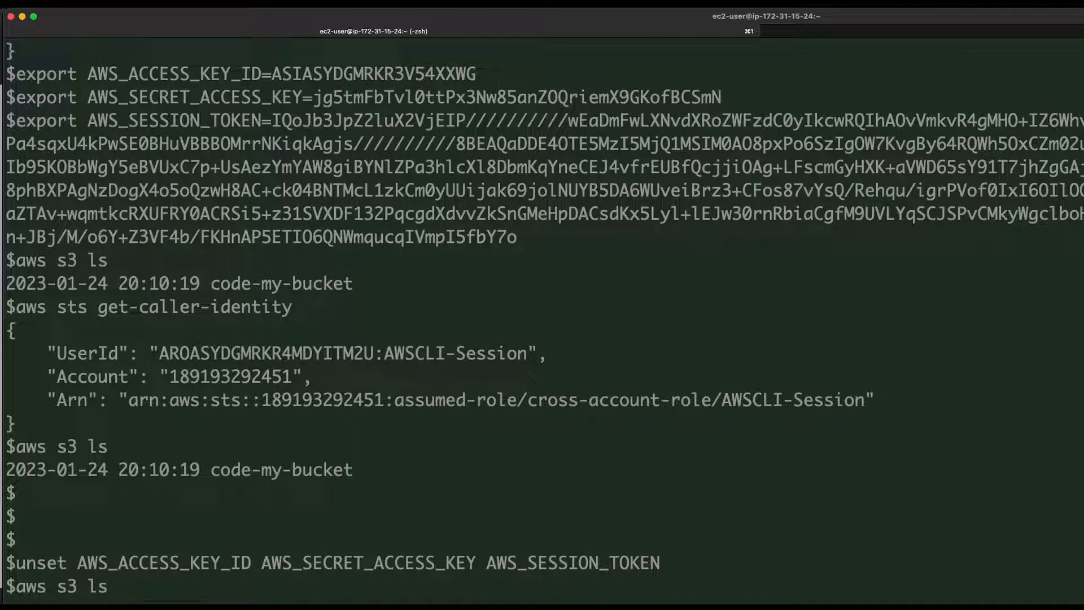
pyautogui.press('Return')
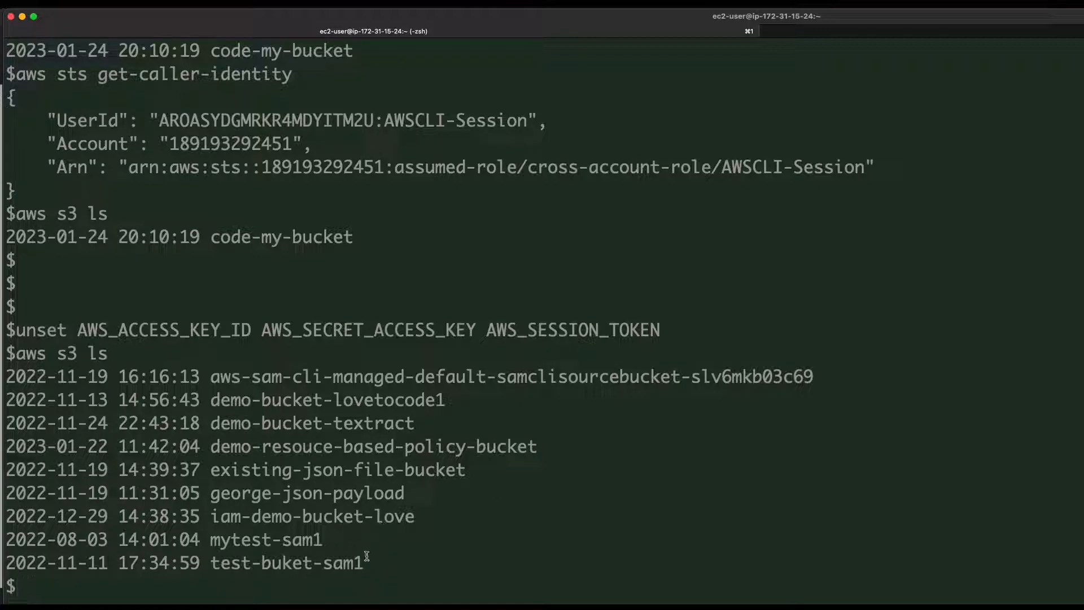
pyautogui.moveTo(363, 564); pyautogui.dragTo(11, 375)
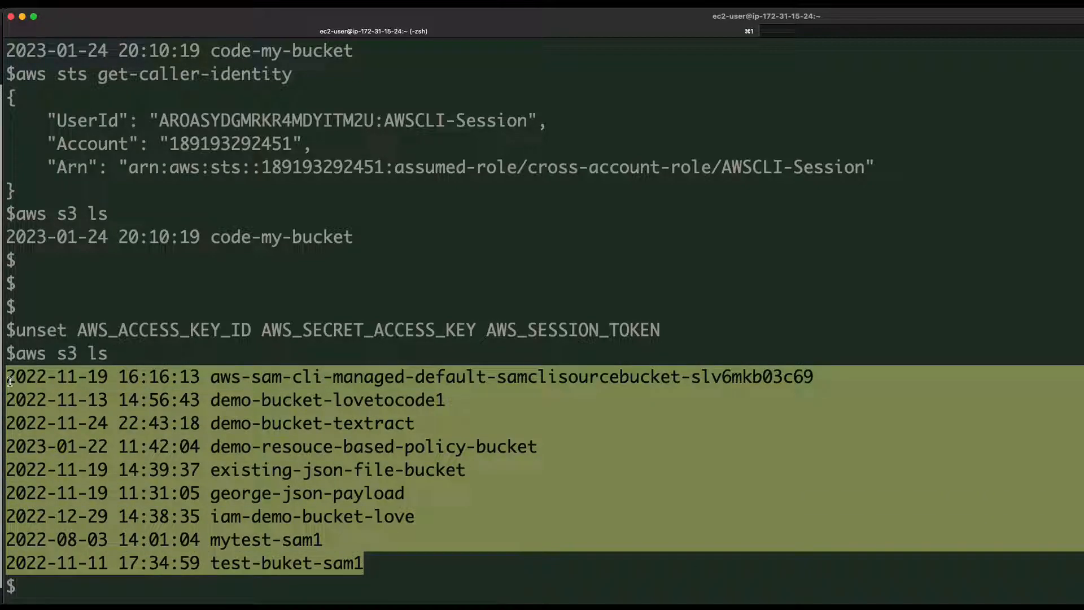
pyautogui.click(115, 571)
# Rerun aws sts get-caller-identity to confirm the original IAM user identity.
pyautogui.press('Up')
pyautogui.press('Up')
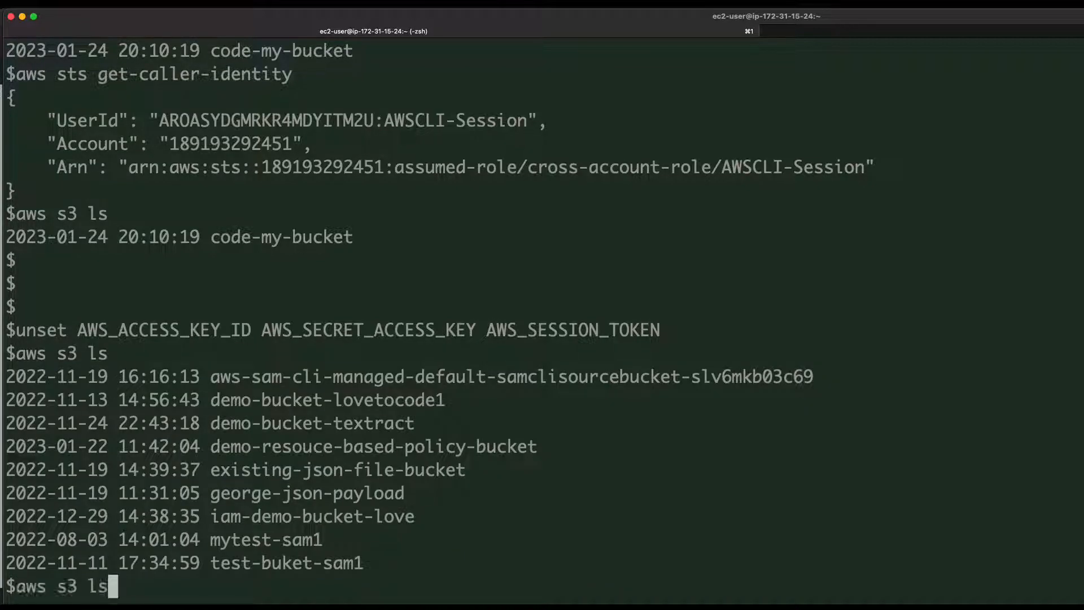
pyautogui.press('Up')
pyautogui.press('Up')
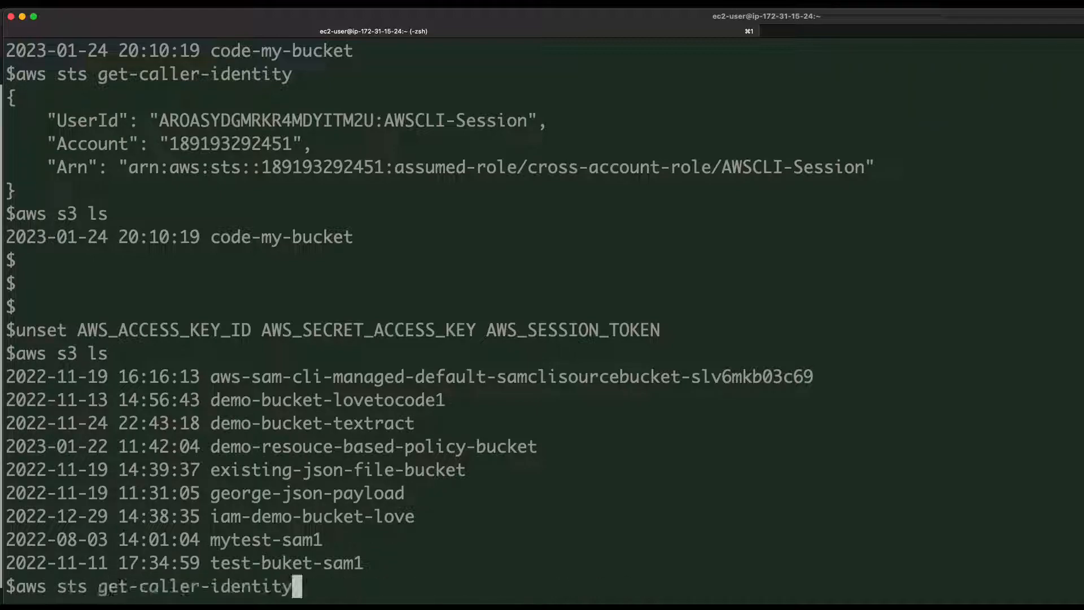
pyautogui.press('Return')
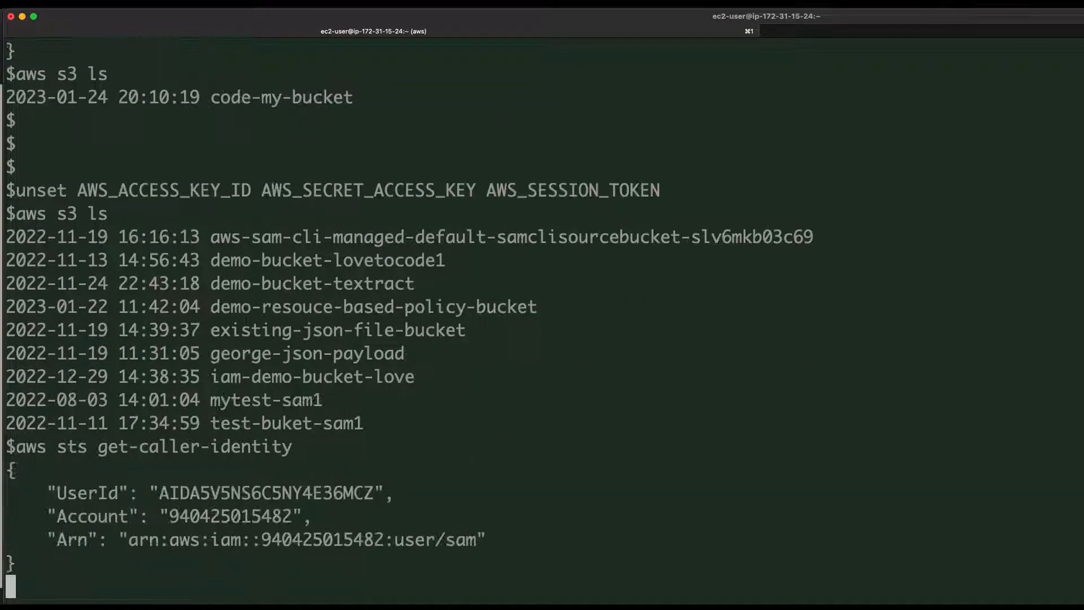
pyautogui.moveTo(515, 544); pyautogui.dragTo(67, 494)
pyautogui.click(140, 469)
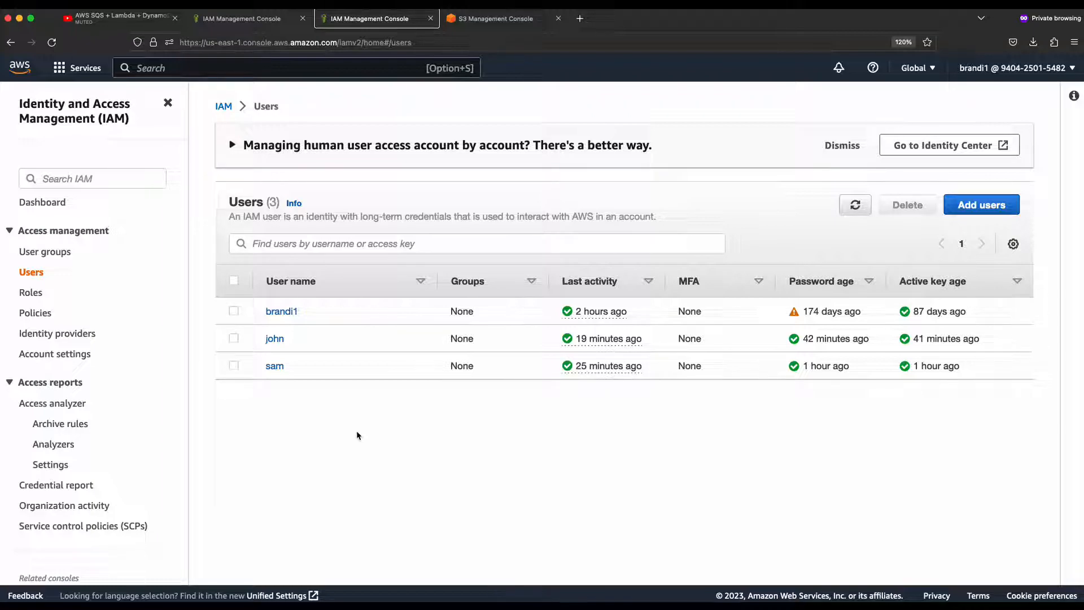
# Open the second user's page and expand the Add permissions dropdown.
pyautogui.click(274, 339)
pyautogui.scroll(-2, 421, 427)
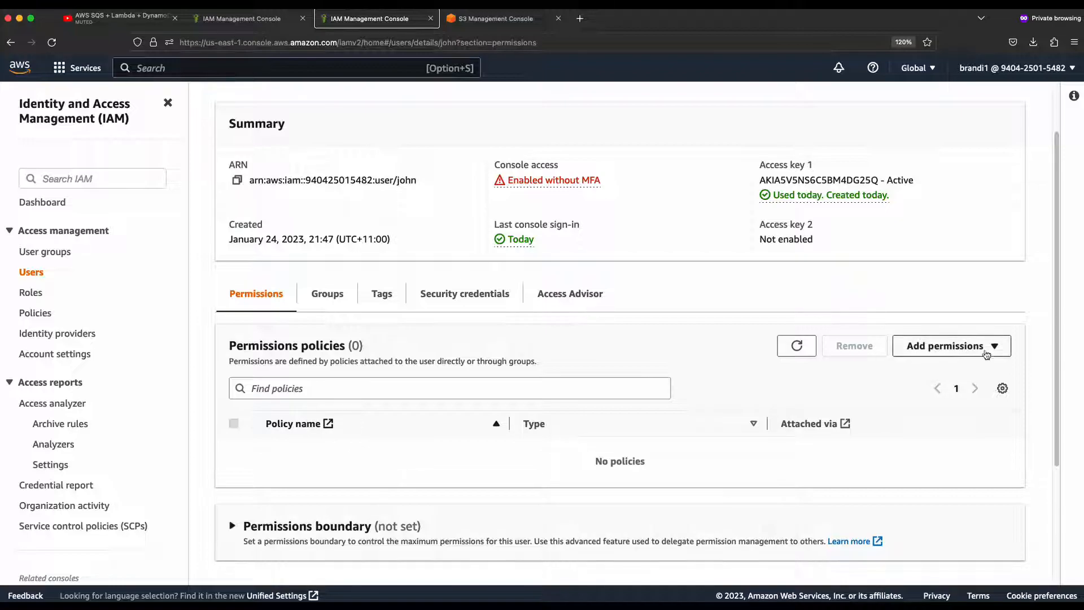
pyautogui.click(963, 352)
# Attach AmazonS3FullAccess directly to john after searching policies for s3, and check the list.
pyautogui.click(959, 368)
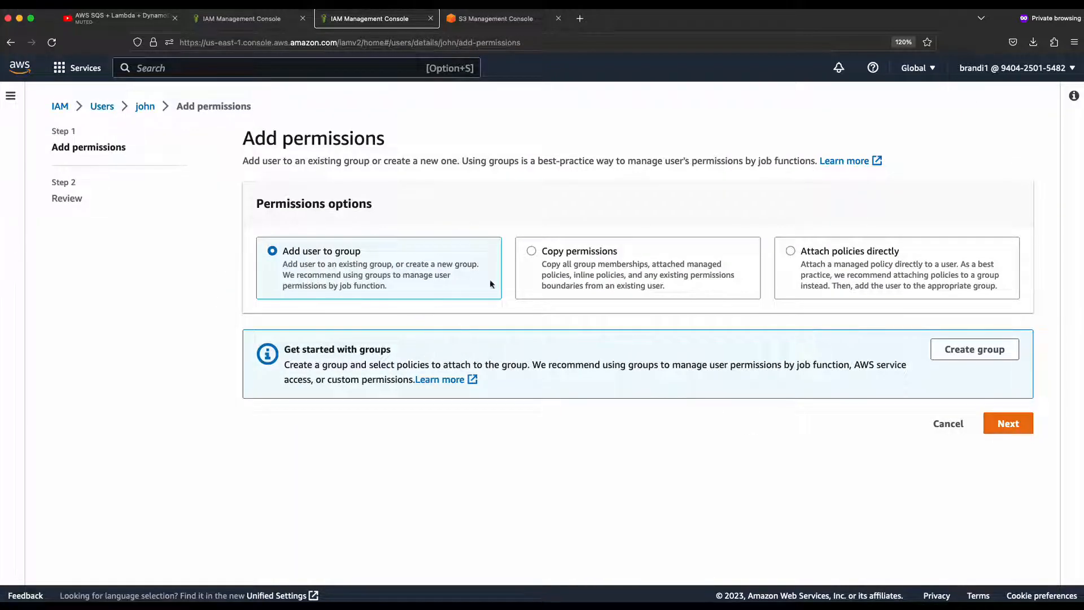
pyautogui.click(792, 251)
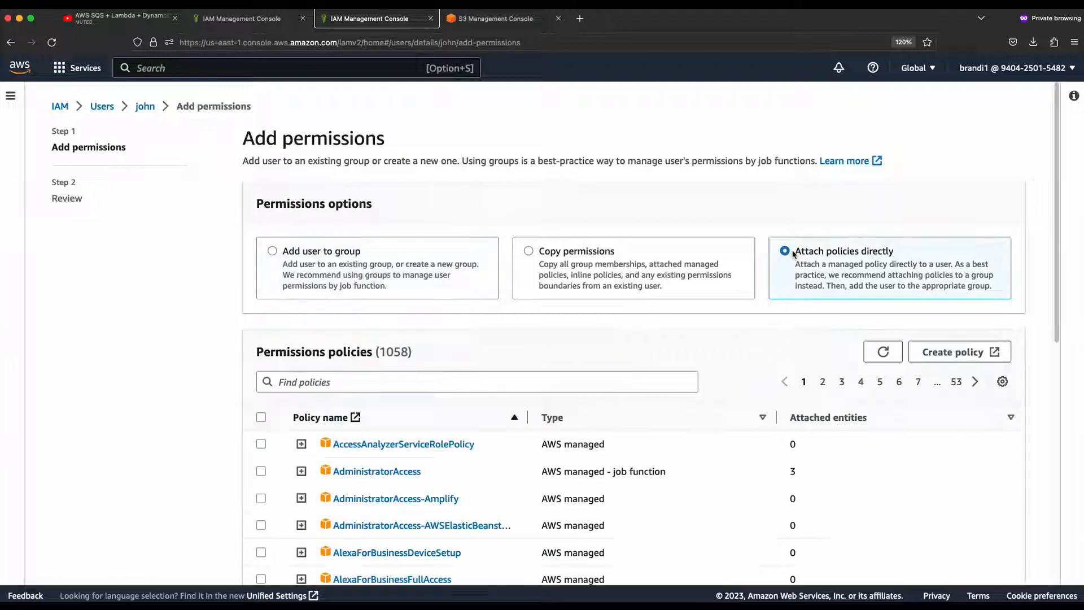
pyautogui.click(335, 375)
pyautogui.write('s3')
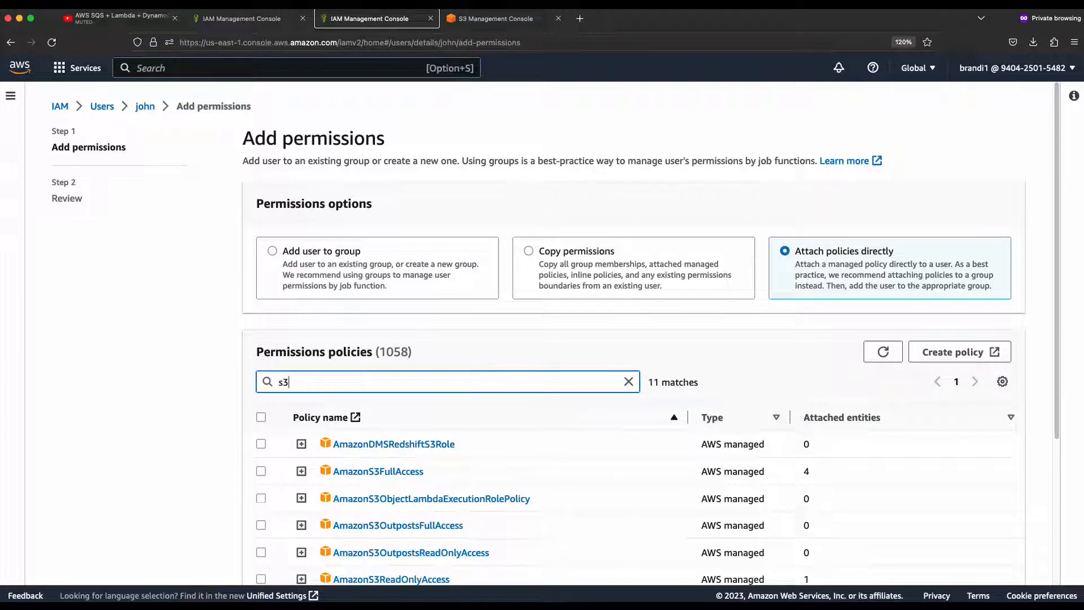
pyautogui.click(269, 473)
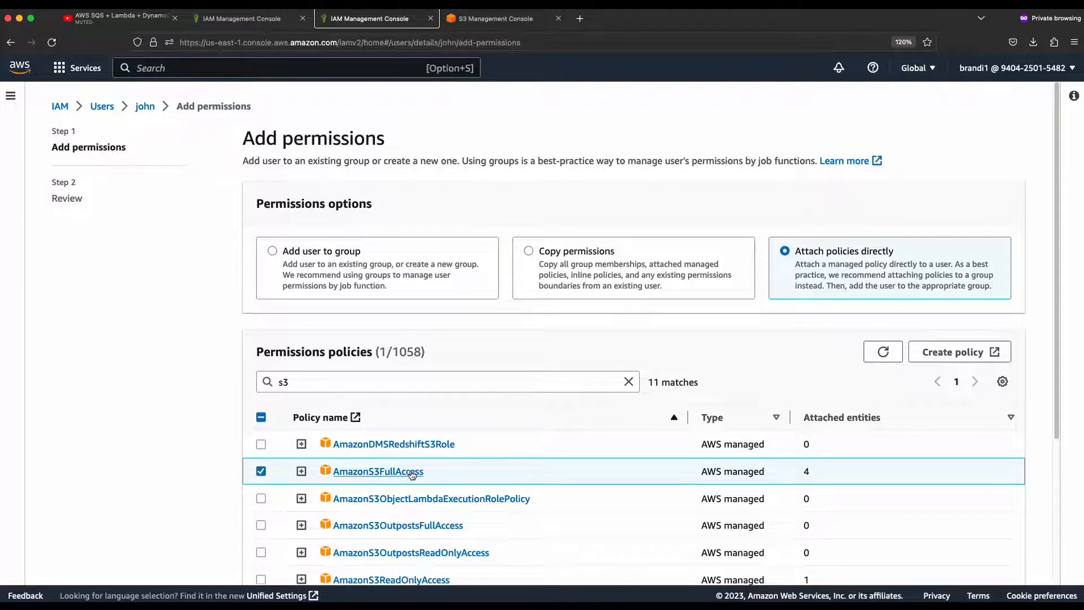
pyautogui.scroll(-4, 363, 367)
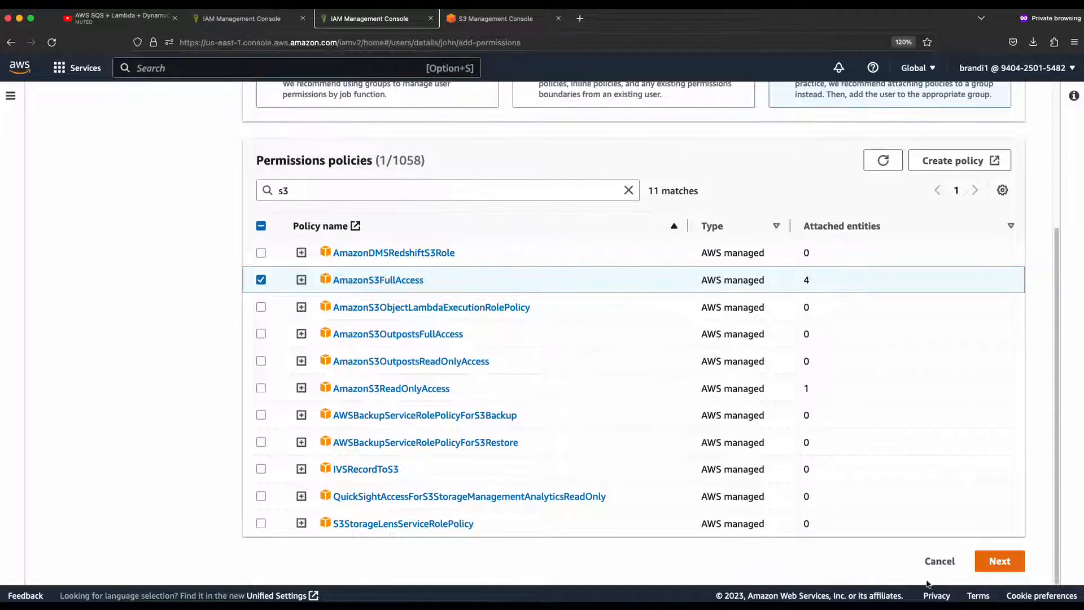
pyautogui.click(998, 561)
pyautogui.click(989, 448)
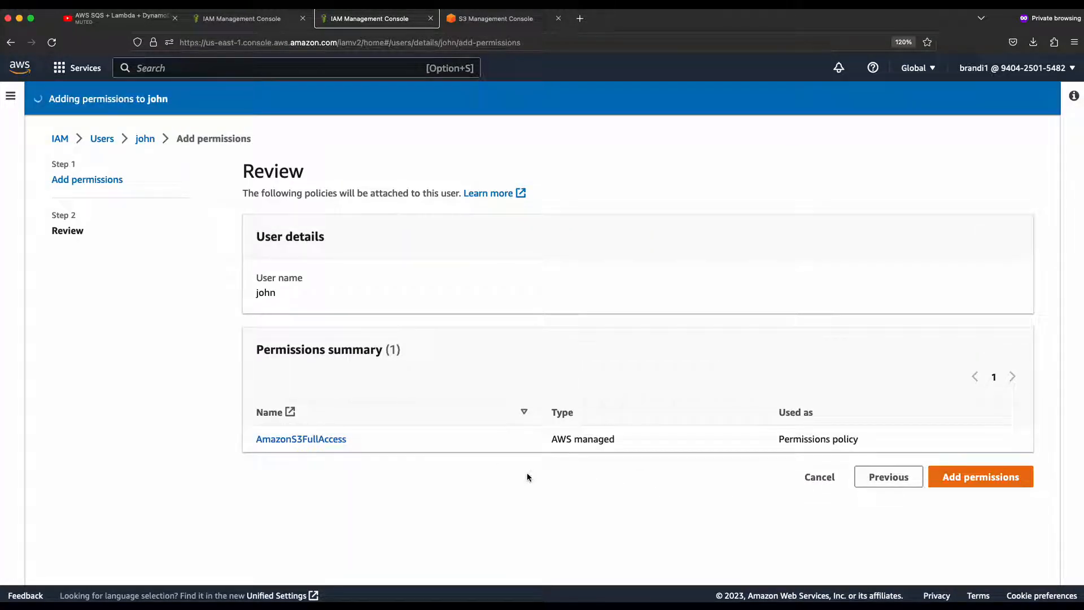
pyautogui.scroll(-4, 456, 355)
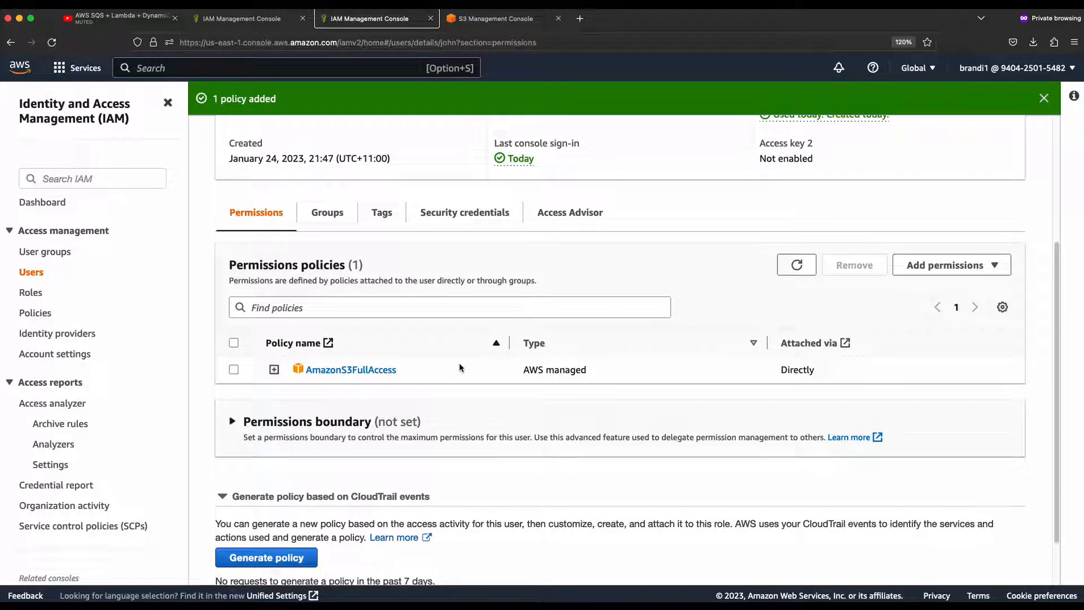
pyautogui.scroll(3, 293, 279)
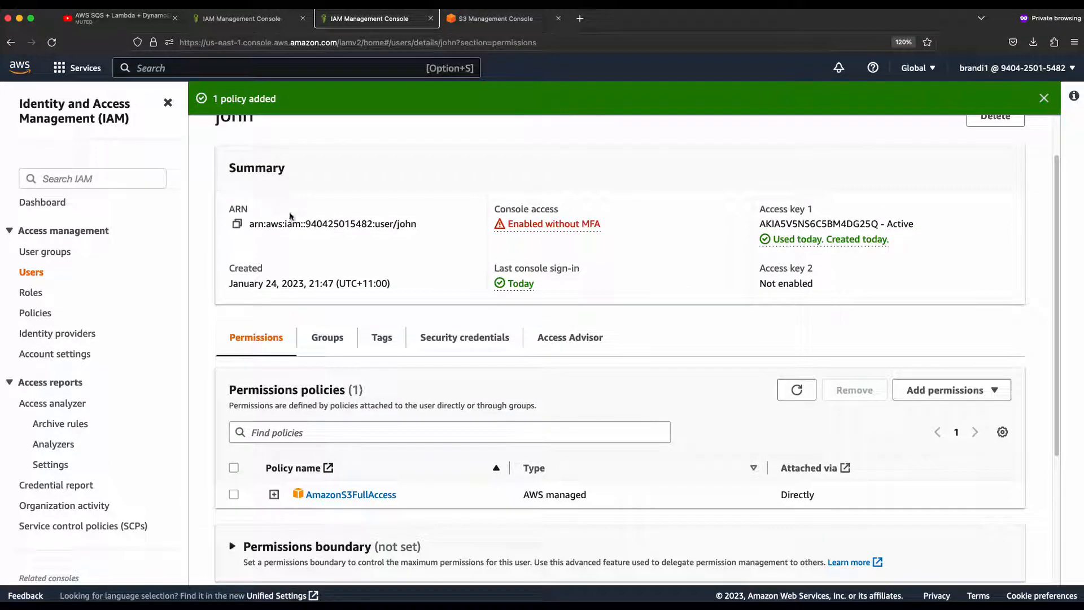
pyautogui.scroll(2, 388, 492)
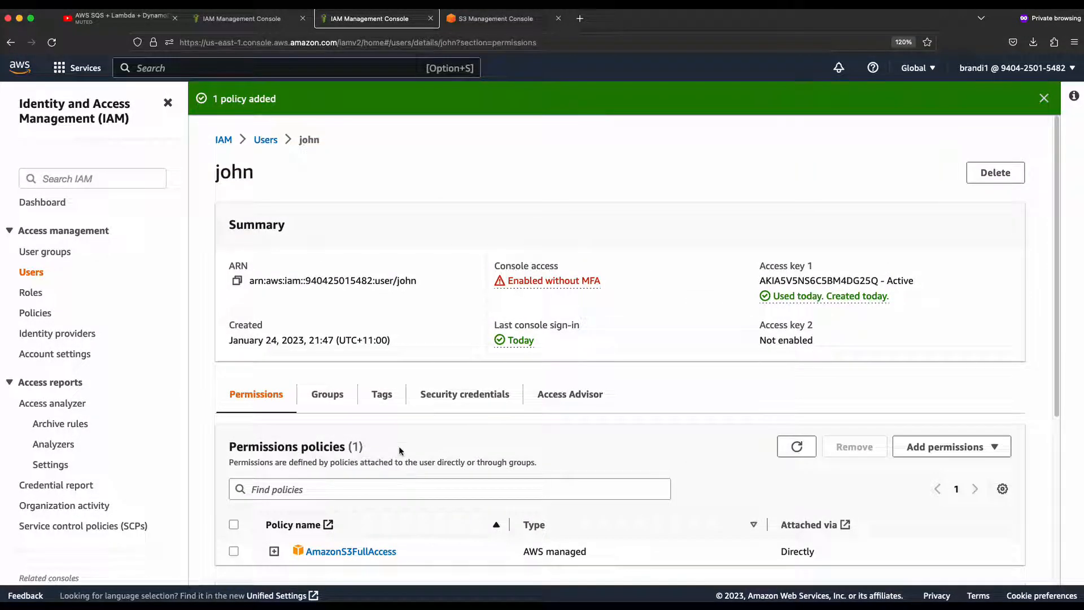
pyautogui.scroll(-1, 435, 480)
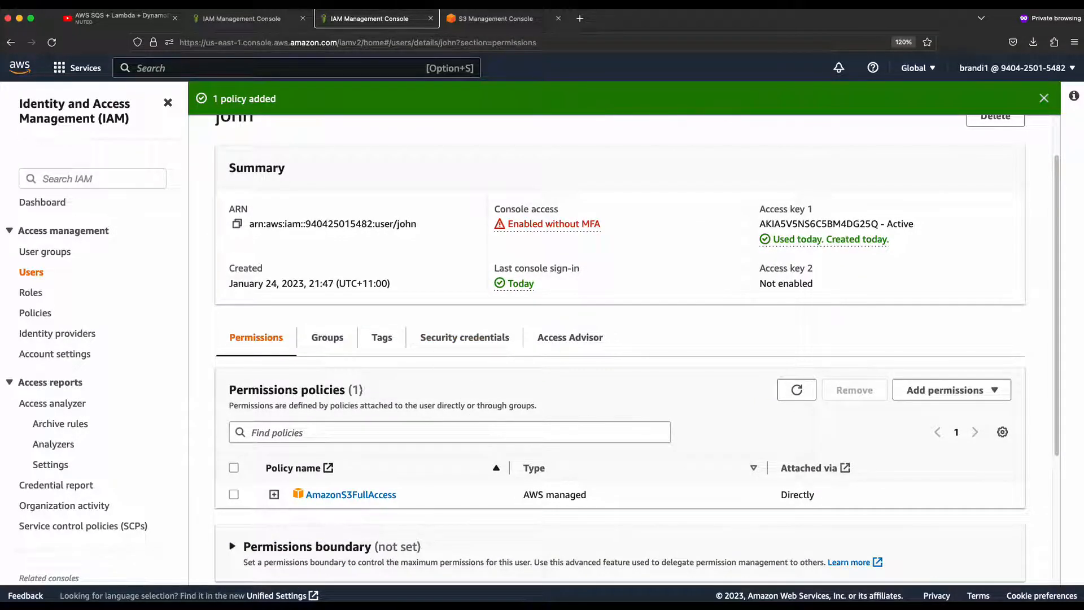
# Maximize john's S3 window, reload the bucket and zoom the page to 120%.
pyautogui.press('super+Tab')
pyautogui.moveTo(1, 195); pyautogui.dragTo(637, 34)
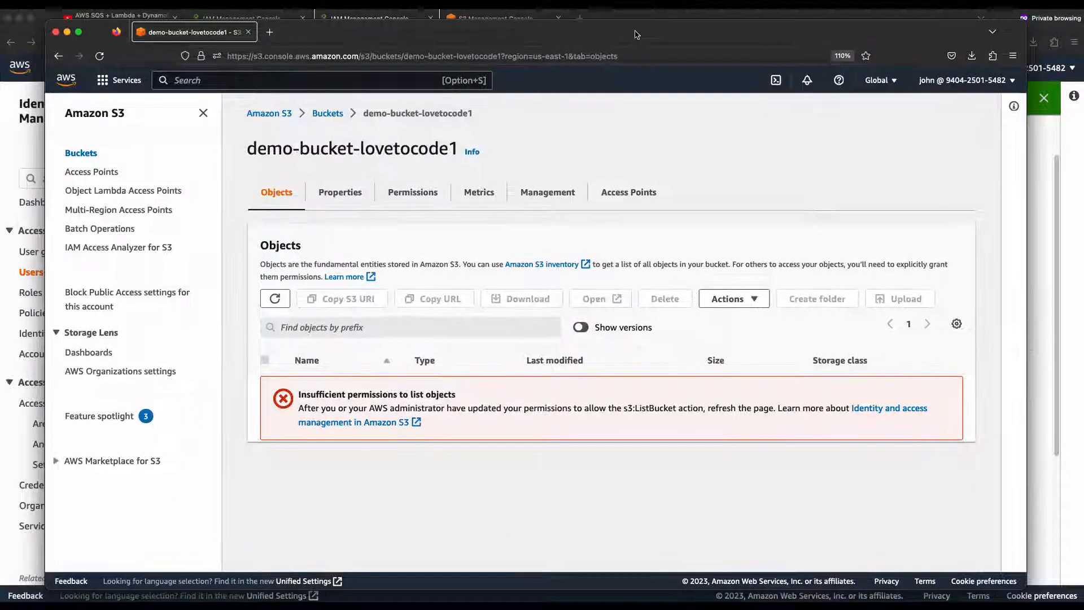
pyautogui.doubleClick(636, 35)
pyautogui.click(51, 42)
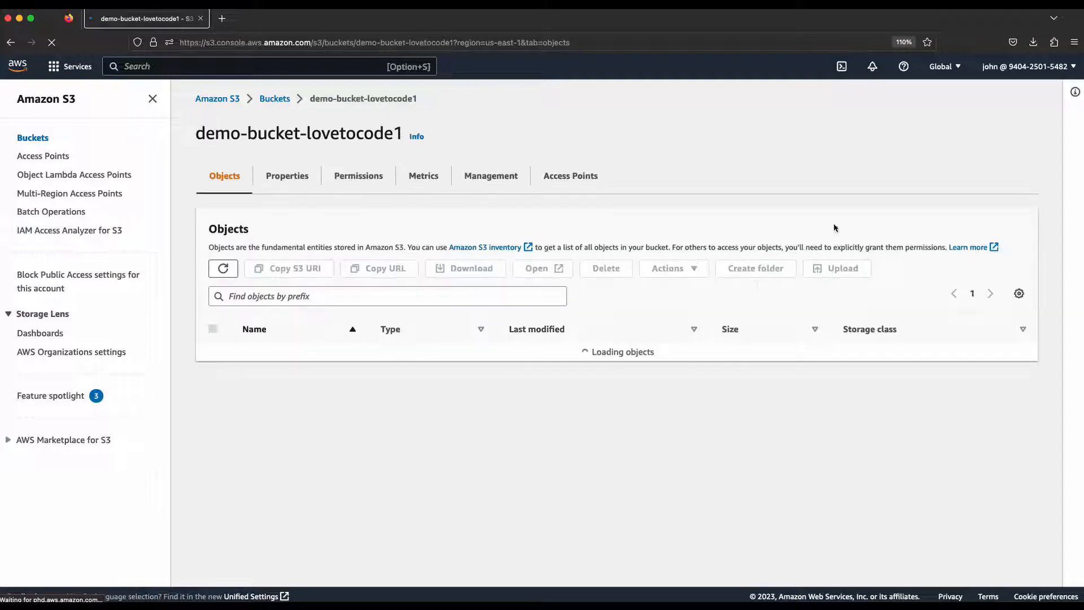
pyautogui.press('super+plus')
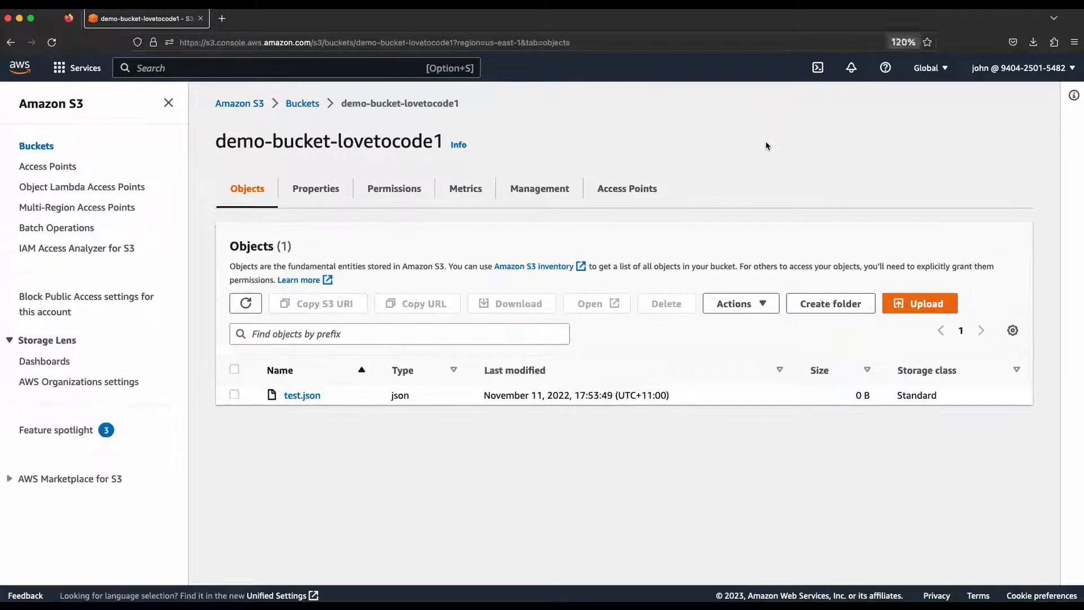
pyautogui.click(169, 102)
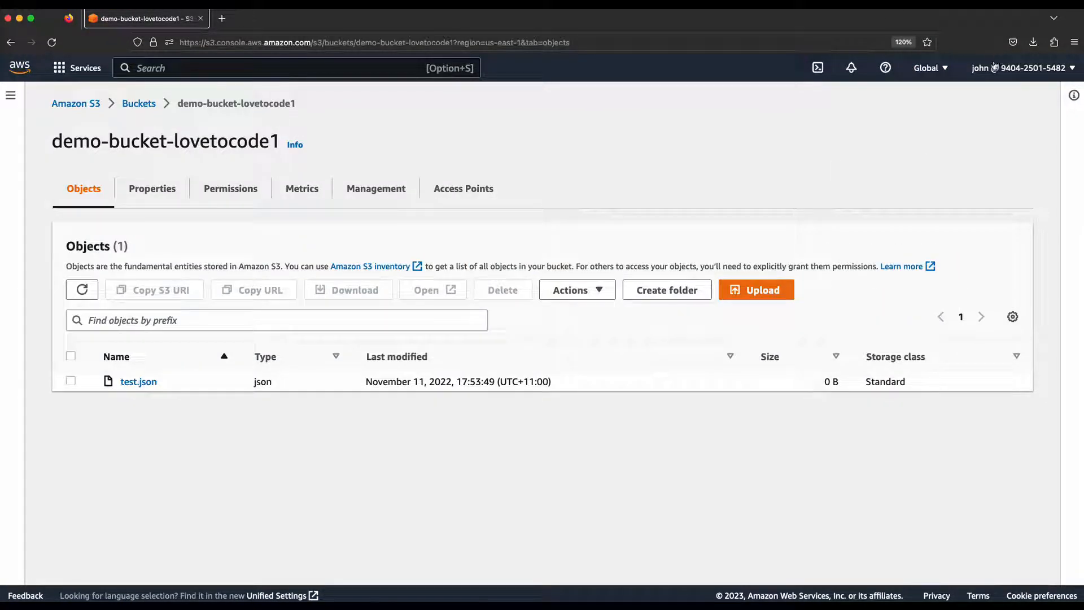
# Browse demo-bucket-textract and test-buket-sam1, returning to the nine-bucket list.
pyautogui.click(136, 107)
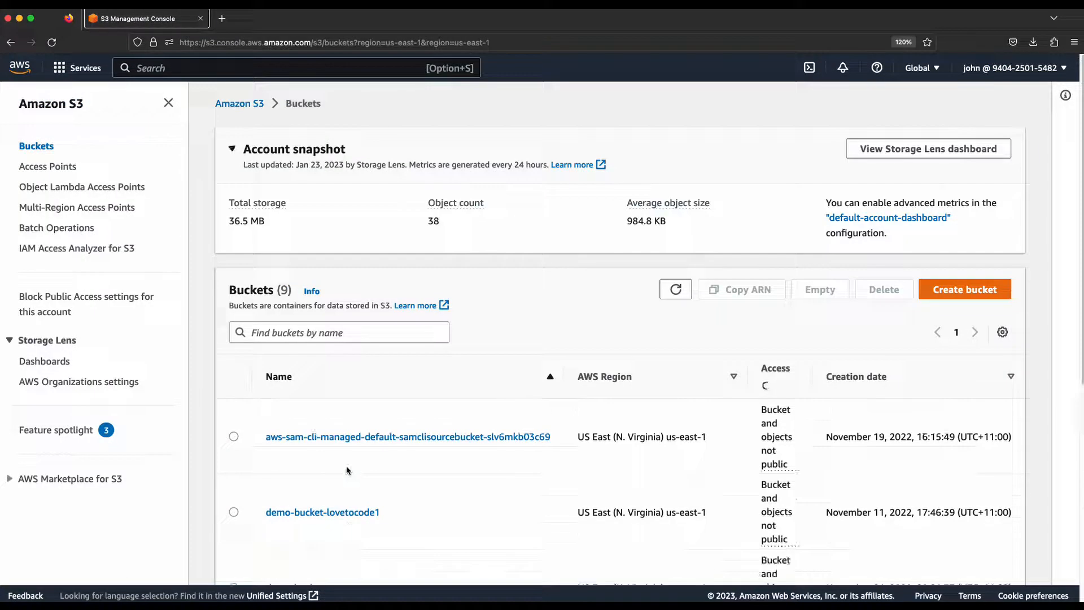
pyautogui.click(168, 102)
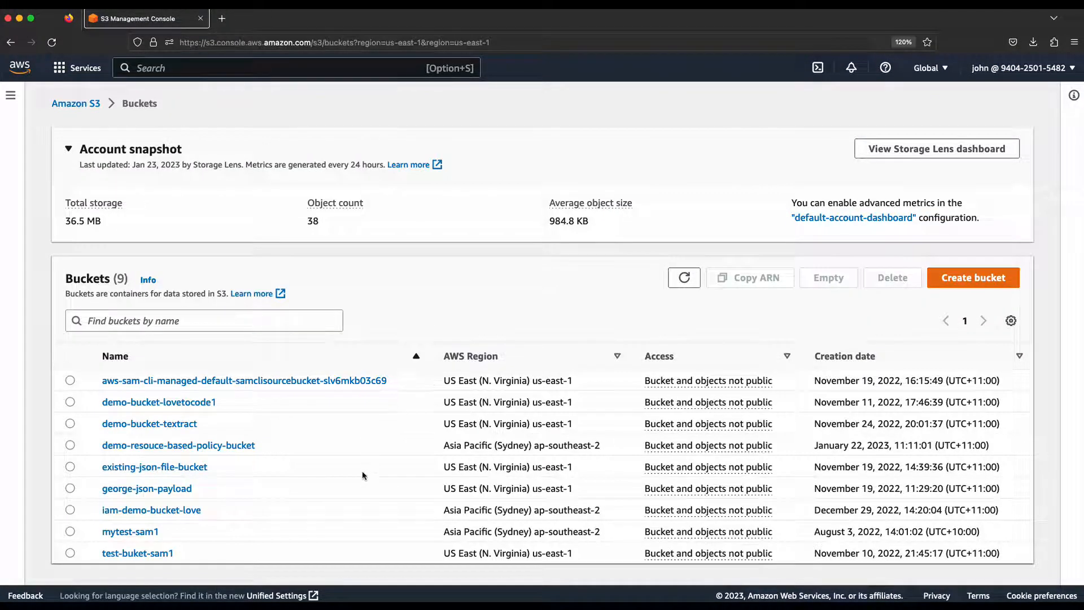
pyautogui.click(149, 423)
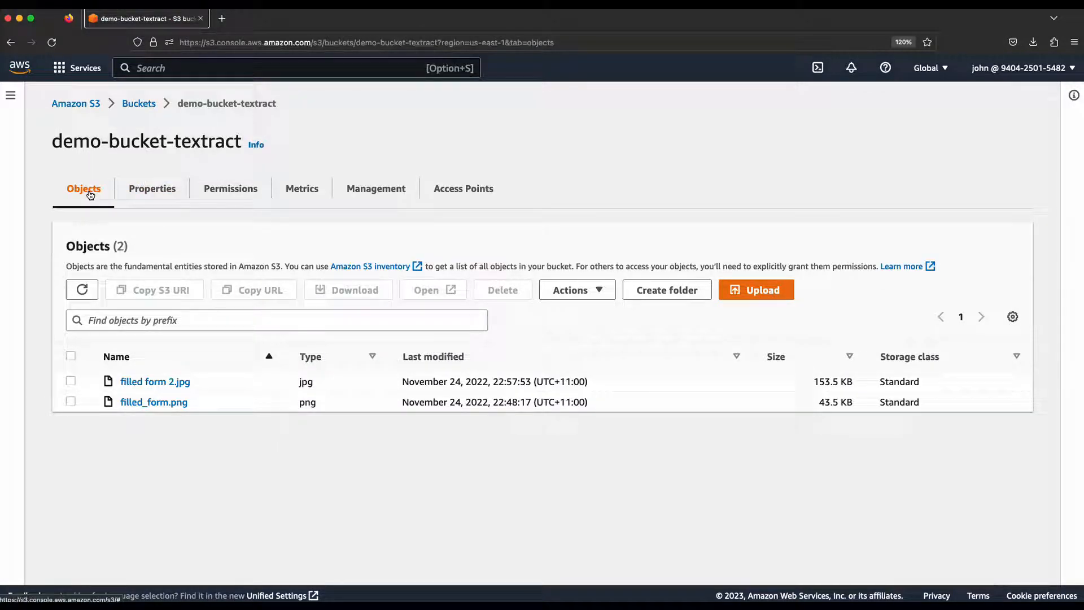
pyautogui.click(139, 103)
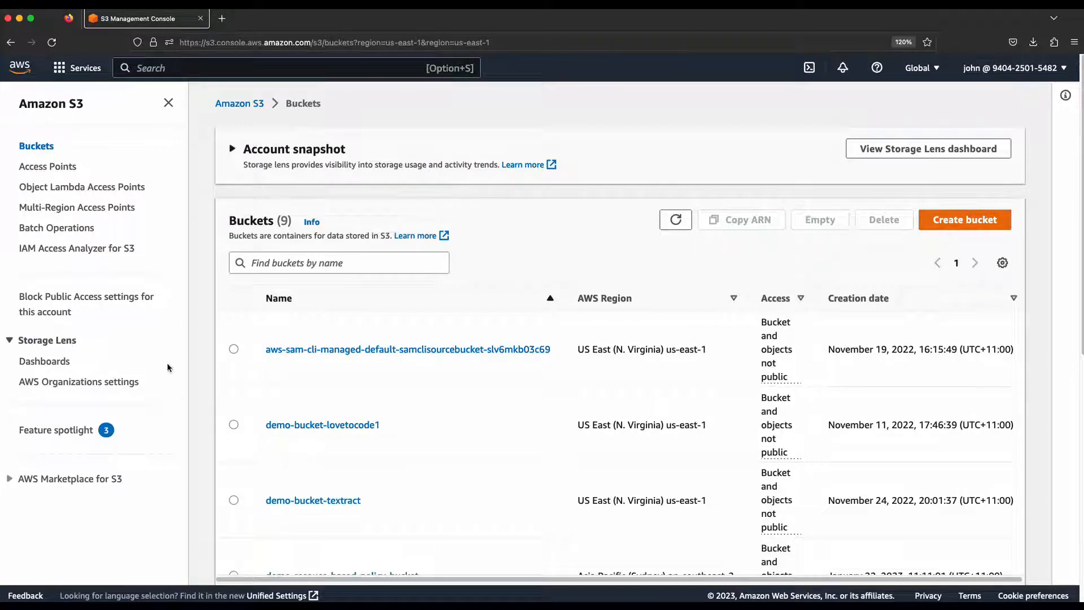
pyautogui.click(168, 104)
pyautogui.click(150, 554)
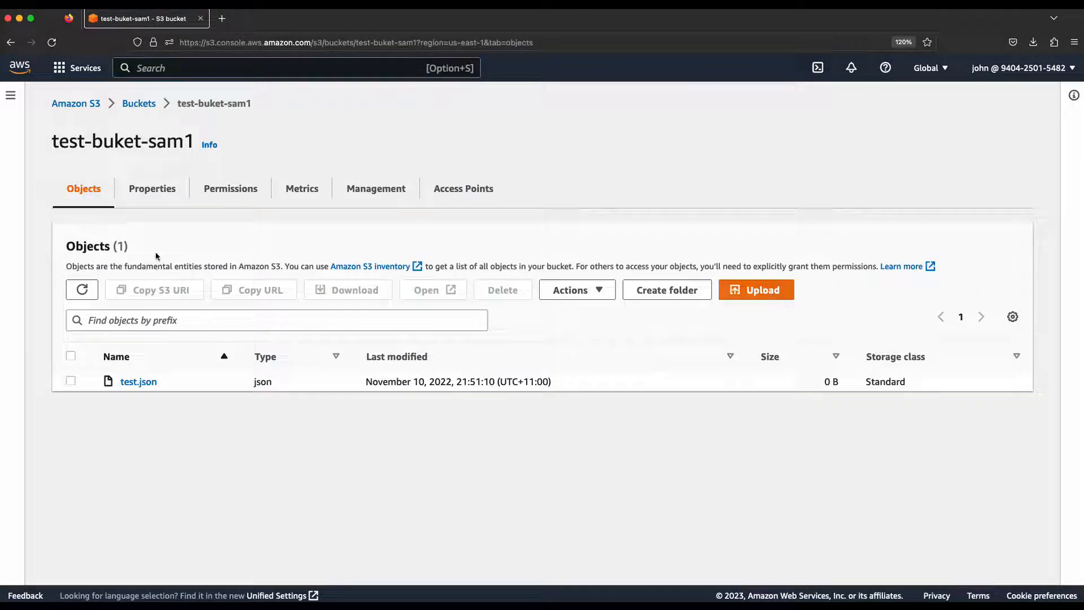
pyautogui.click(139, 103)
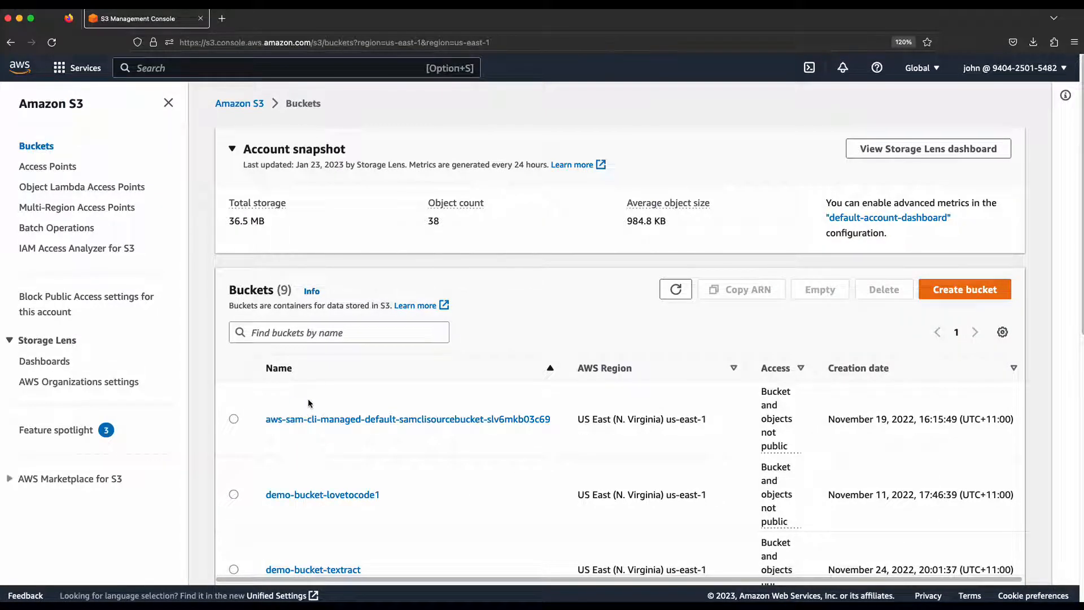
pyautogui.click(168, 102)
# Search for EC2 and open the EC2 service as john.
pyautogui.click(161, 69)
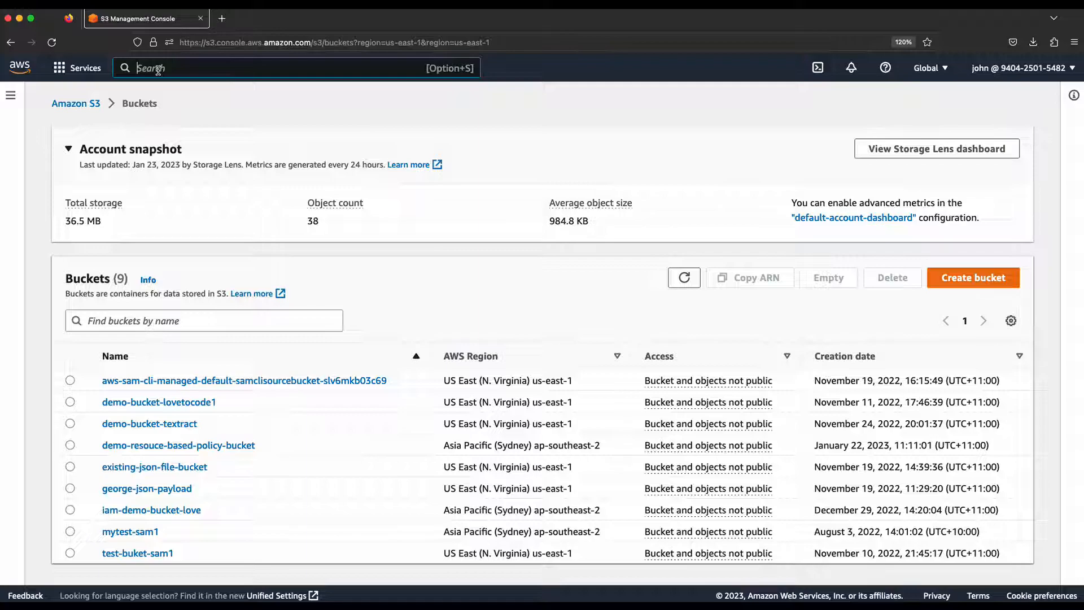
pyautogui.write('EC2')
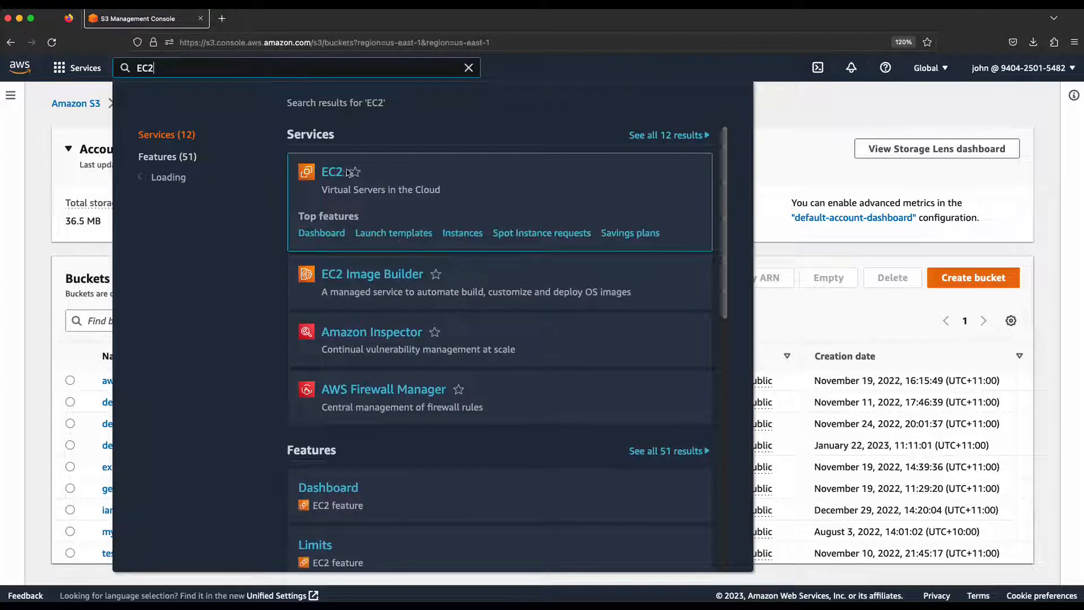
pyautogui.click(331, 172)
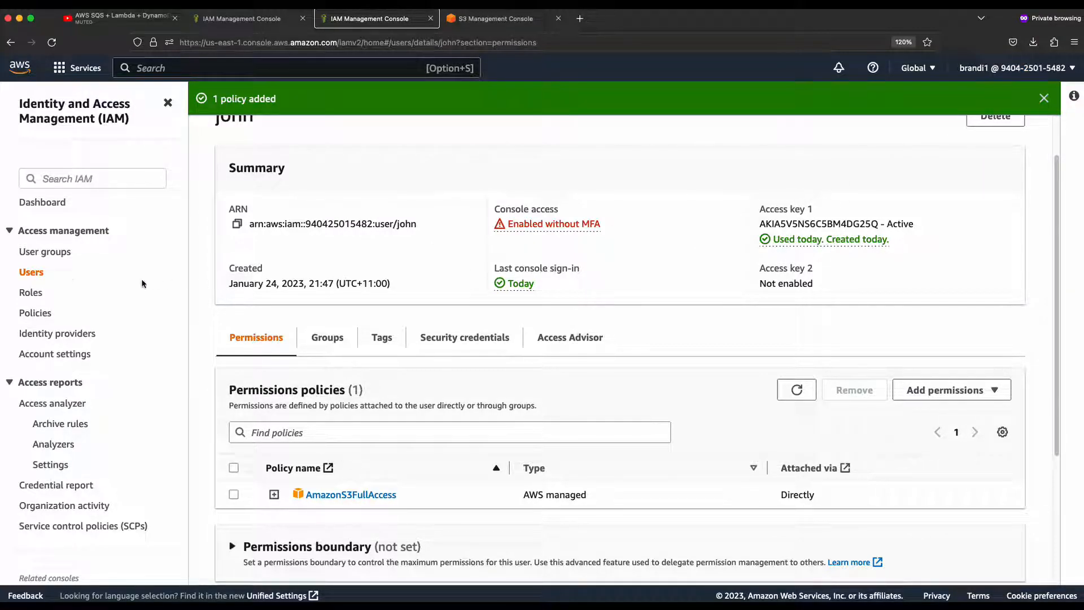
# In john's IAM permissions, tick the AmazonS3FullAccess checkbox.
pyautogui.scroll(1, 292, 162)
pyautogui.scroll(2, 292, 170)
pyautogui.scroll(-2, 282, 339)
pyautogui.click(234, 495)
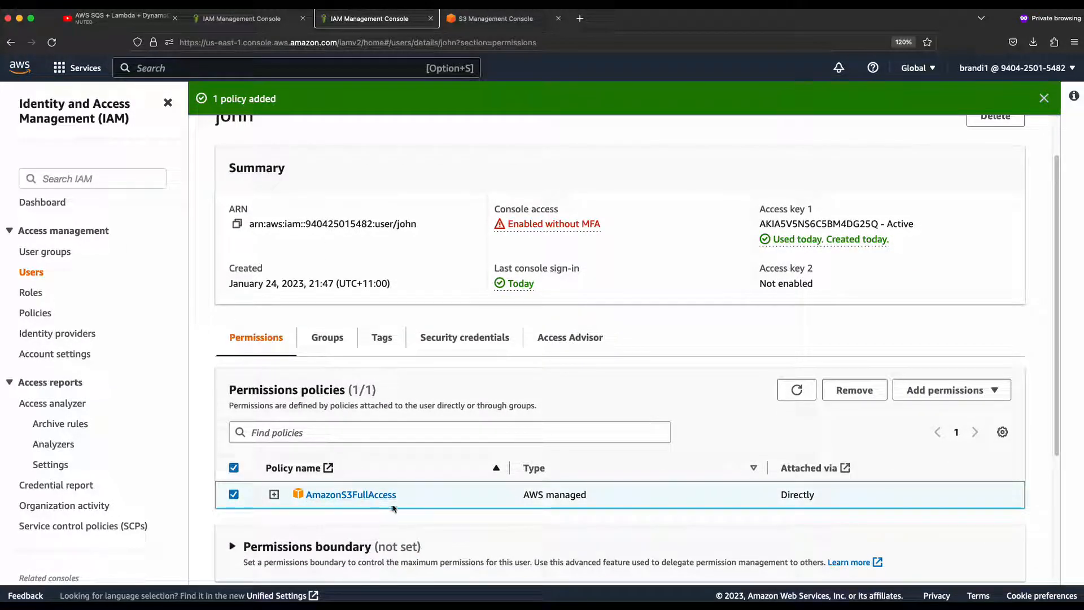
# Remove the AmazonS3FullAccess policy from john.
pyautogui.click(854, 390)
pyautogui.click(712, 378)
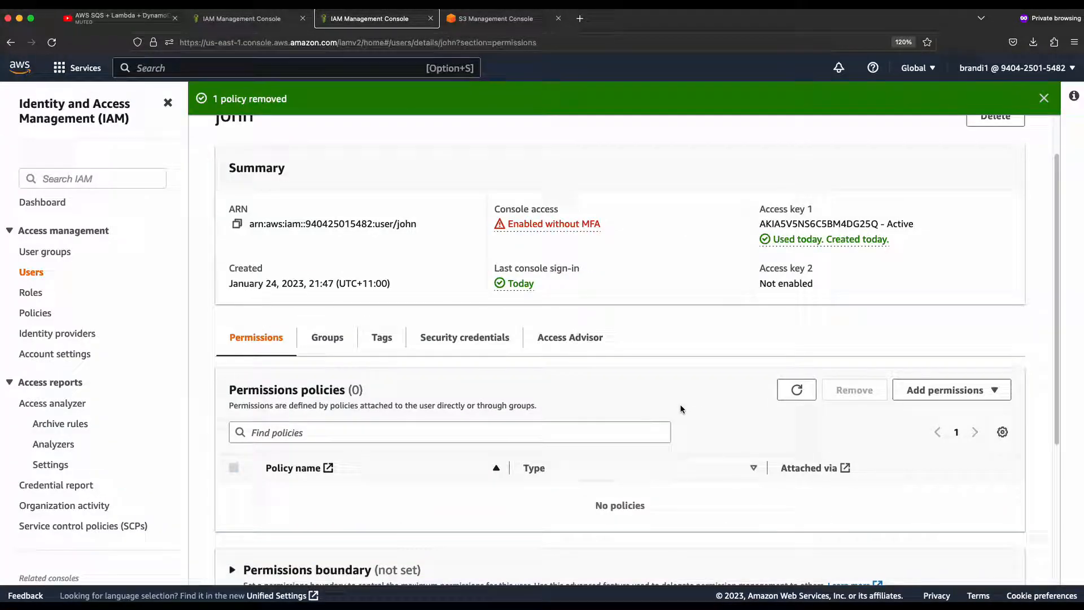
pyautogui.scroll(-2, 417, 271)
pyautogui.scroll(5, 418, 290)
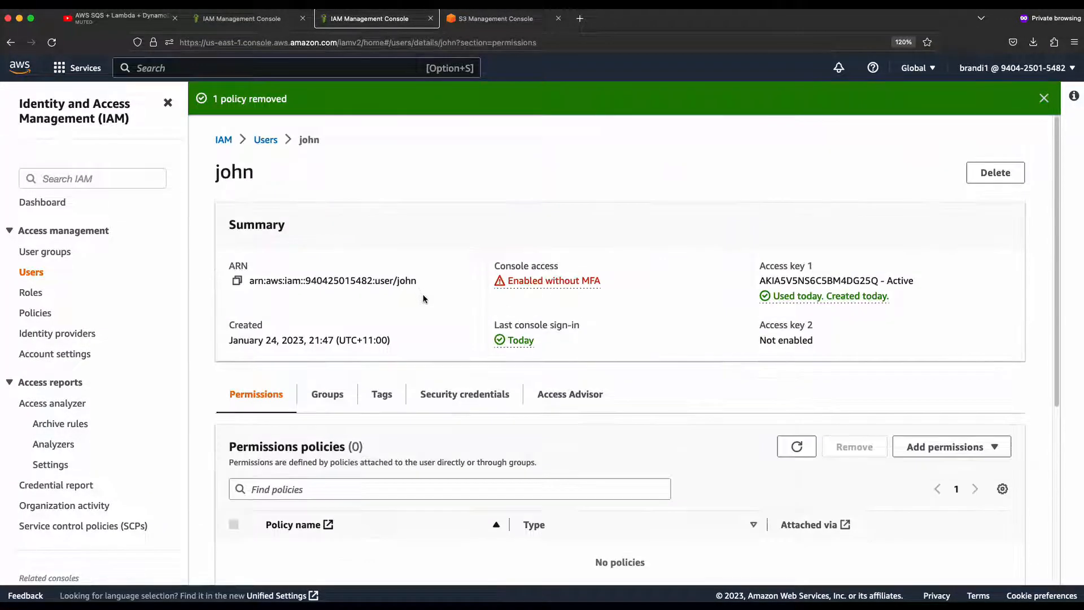
# Start a new user group named demo-group.
pyautogui.click(54, 256)
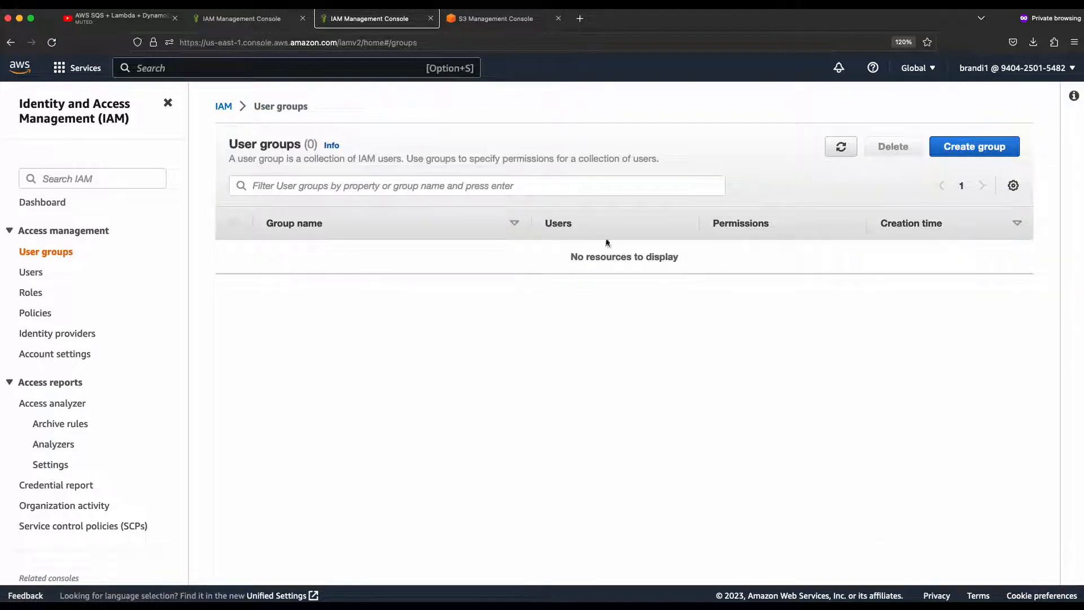
pyautogui.click(969, 146)
pyautogui.click(289, 252)
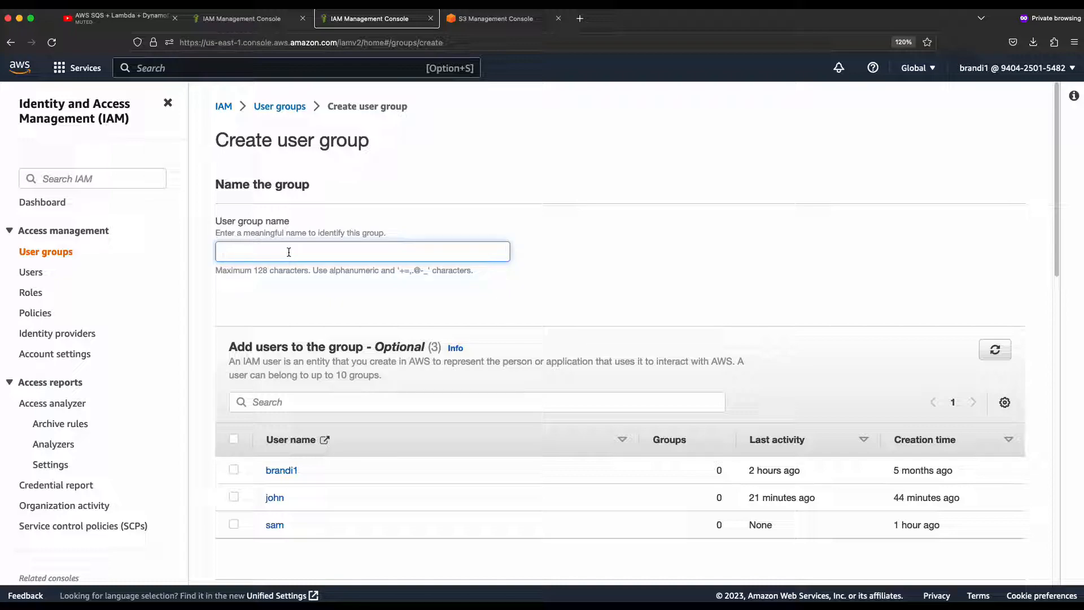
pyautogui.write('demo-group')
pyautogui.moveTo(305, 258); pyautogui.dragTo(201, 253)
# Add john as a member and create demo-group.
pyautogui.scroll(-2, 259, 505)
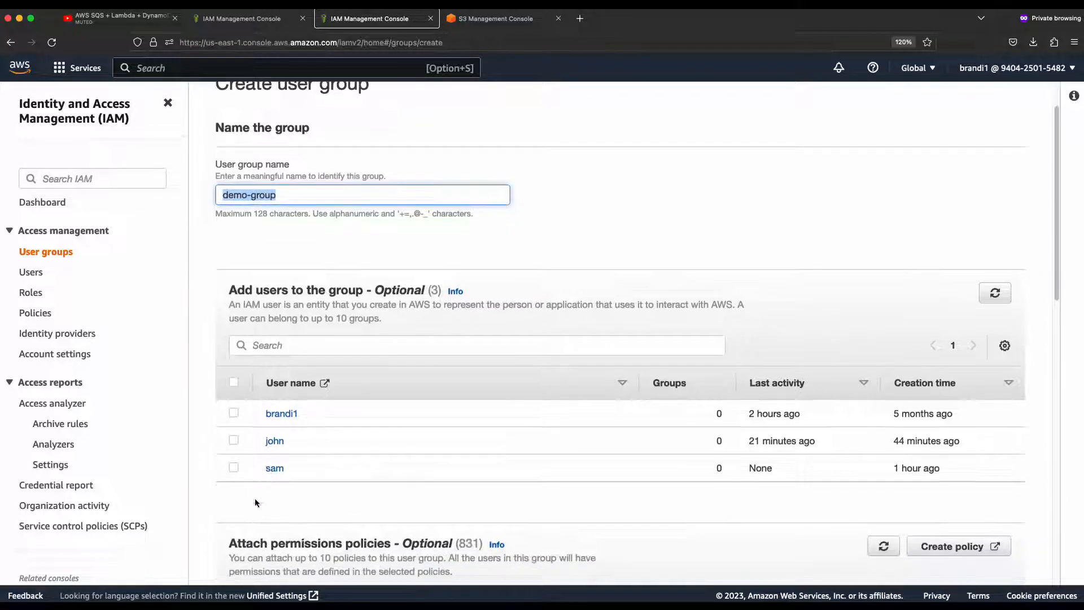
pyautogui.click(233, 442)
pyautogui.scroll(-3, 574, 398)
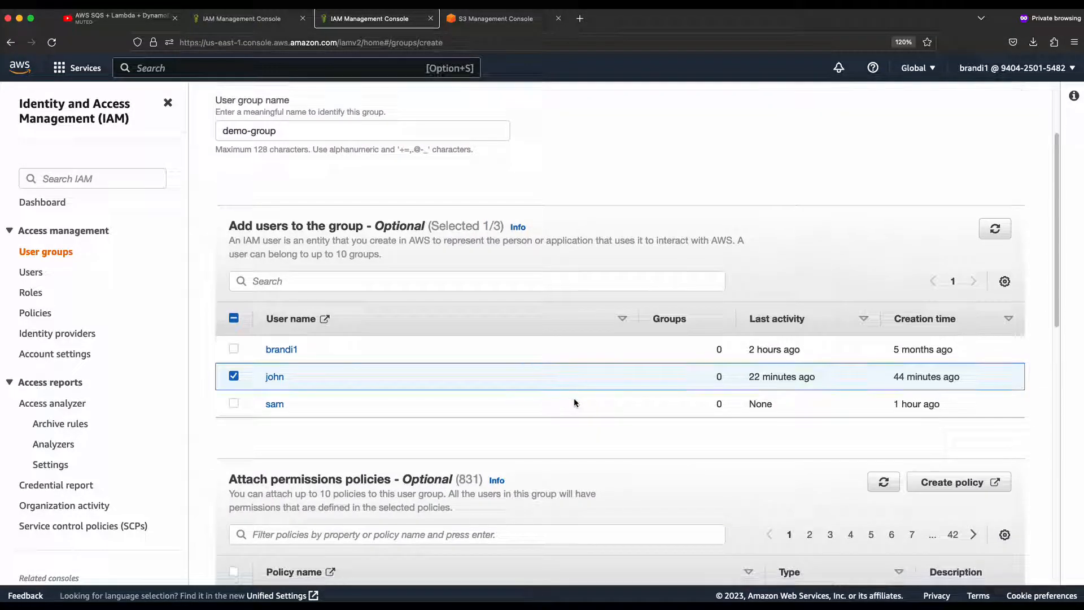
pyautogui.scroll(-1, 675, 418)
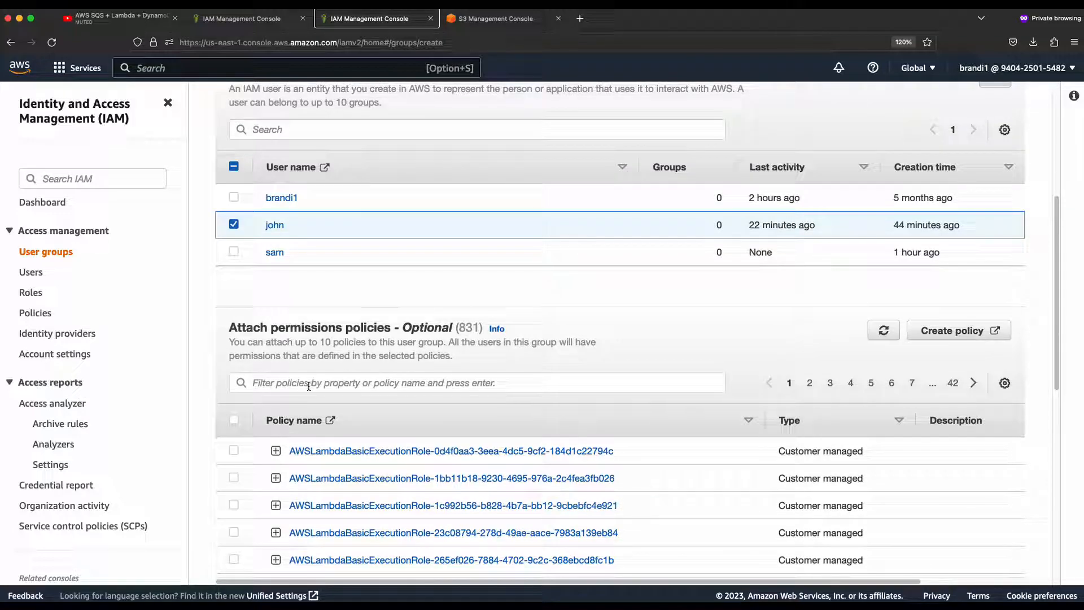
pyautogui.scroll(-5, 551, 310)
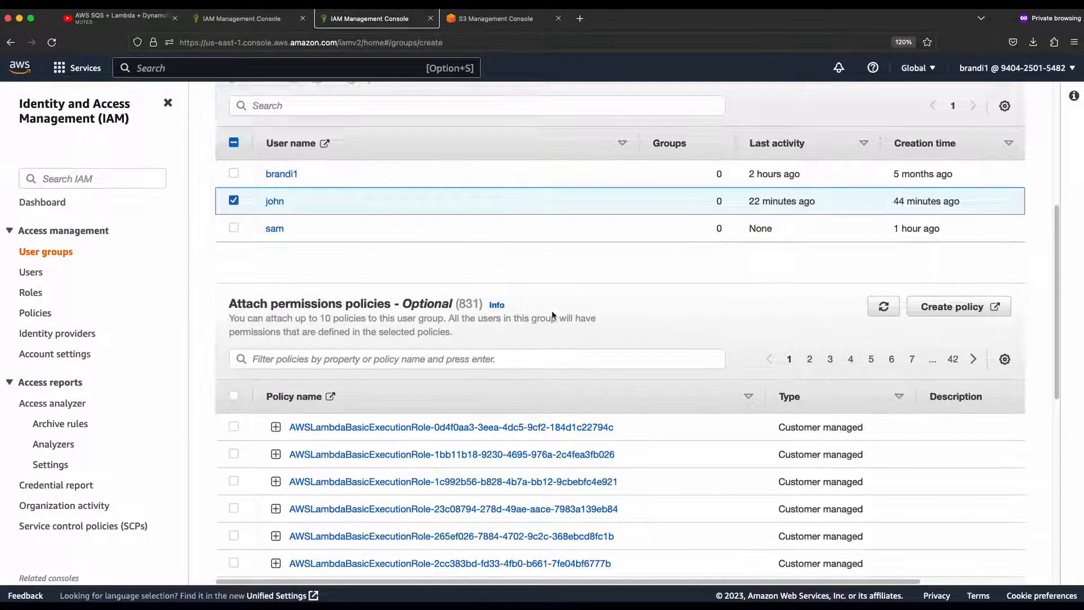
pyautogui.scroll(-5, 603, 326)
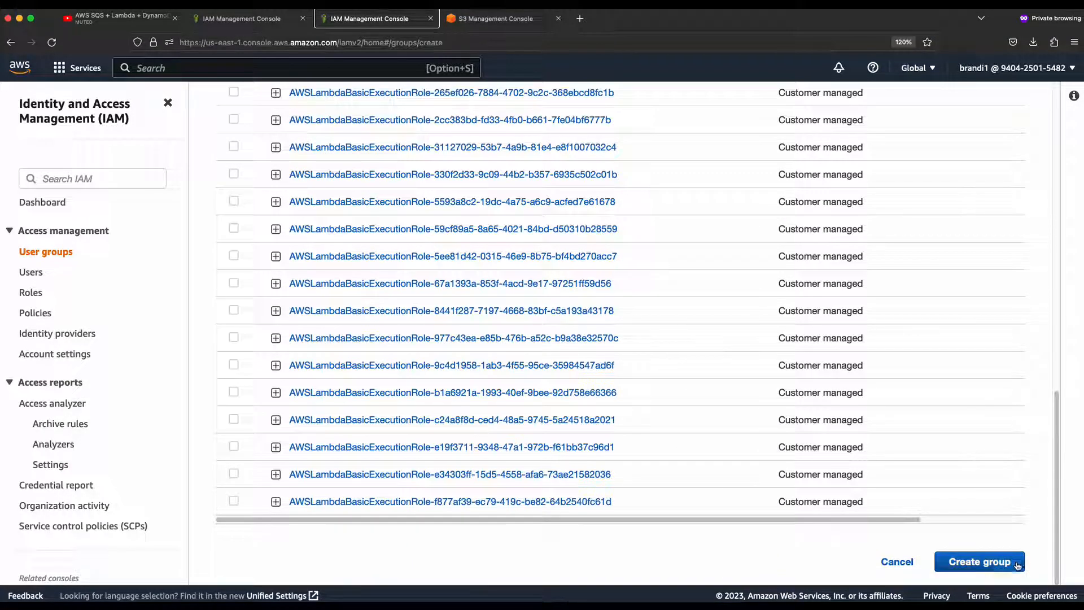
pyautogui.click(995, 565)
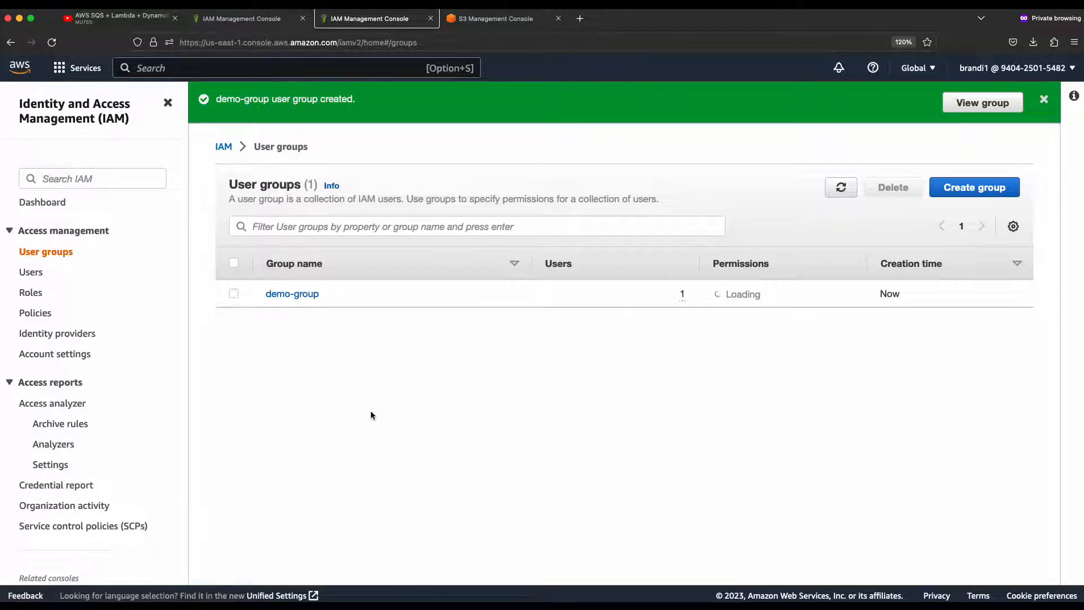
# Start a new IAM policy and paste the prepared S3 policy into the JSON editor.
pyautogui.click(34, 314)
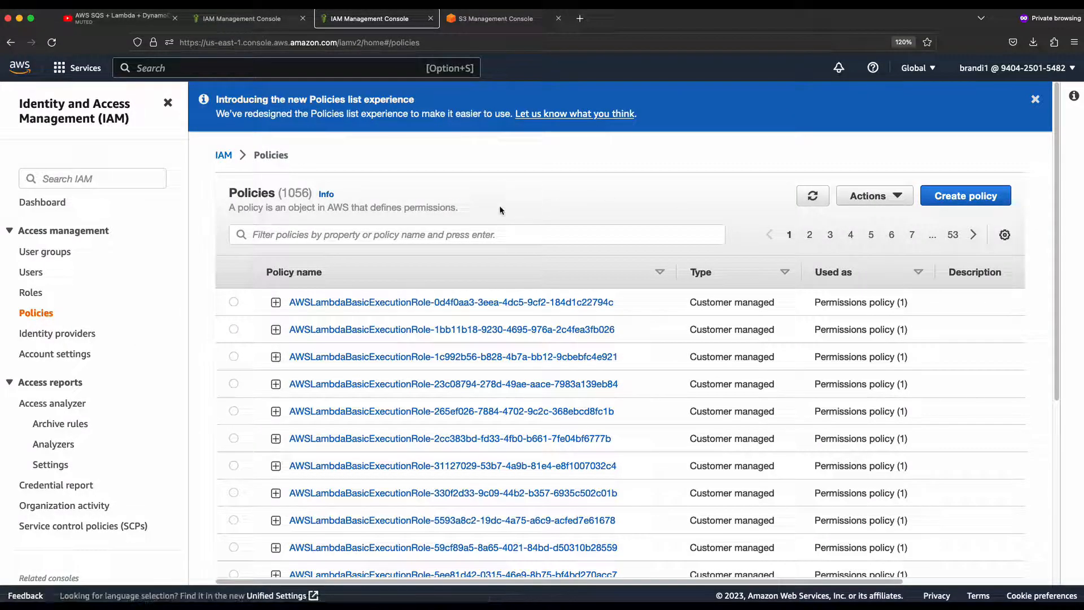
pyautogui.click(965, 196)
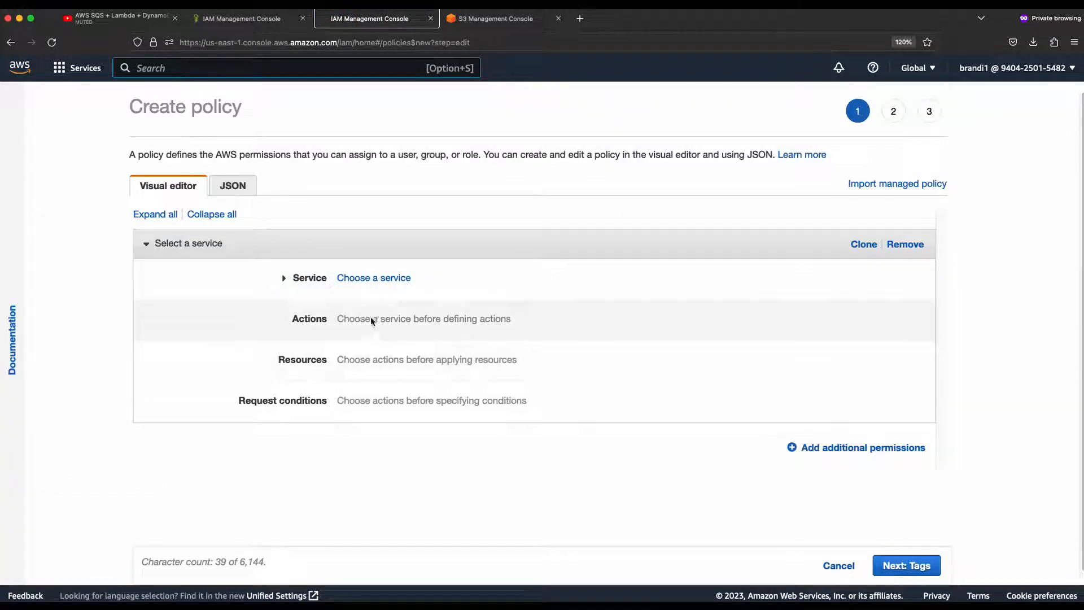
pyautogui.click(234, 188)
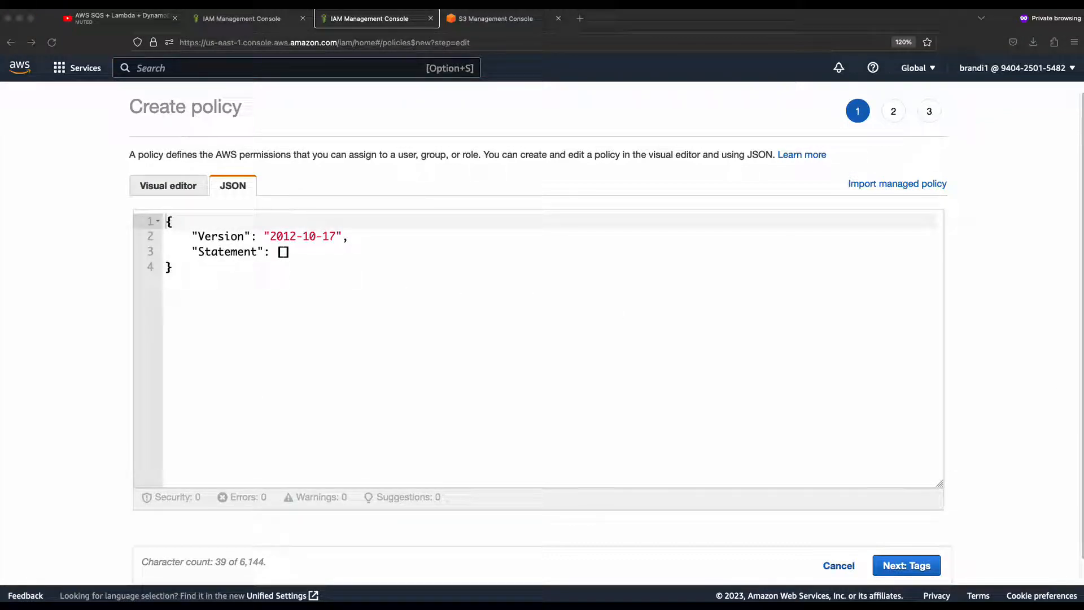
pyautogui.click(196, 329)
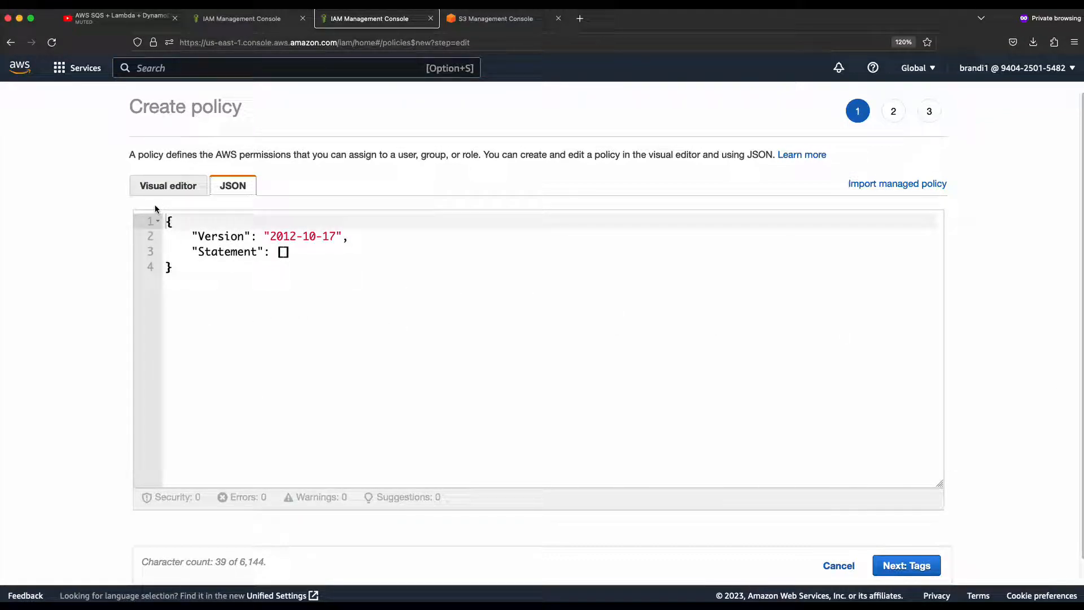
pyautogui.press('super+a')
pyautogui.write('{     "Version": "2012-10-17",     "Statement": [         {             "Sid": "VisualEditor1",             "Effect": "Allow",             "Action": "s3:*",             "Resource": "arn:aws:s3:::*",             "Condition": {                 "StringEquals": {                     "aws:PrincipalTag/group": "admin"                 }             }         }     ] }')
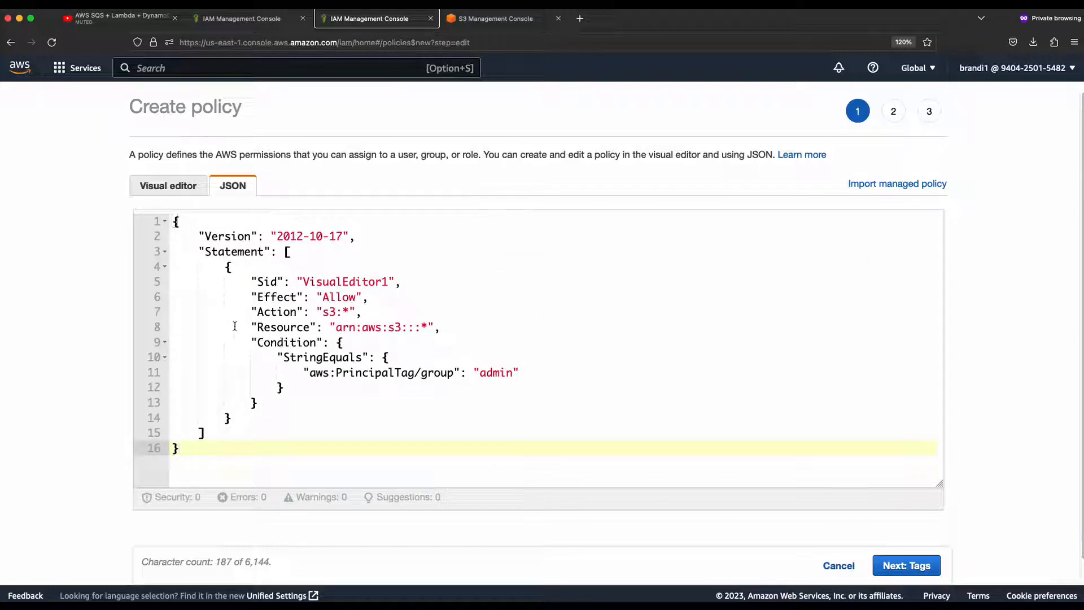
# Highlight the statement's Allow effect, s3:* action and all-S3 resource.
pyautogui.click(350, 295)
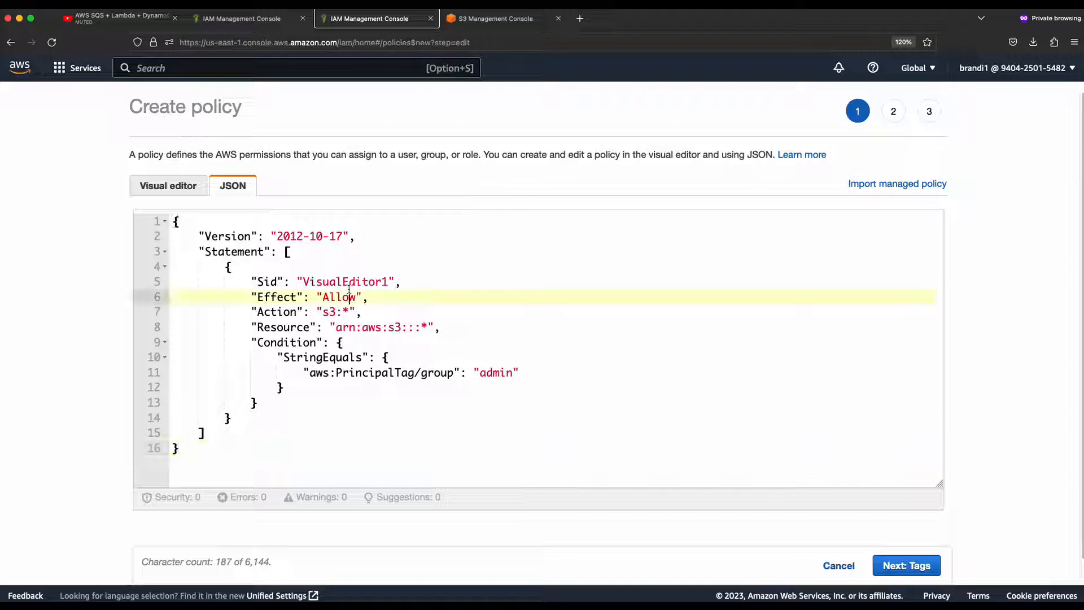
pyautogui.doubleClick(346, 282)
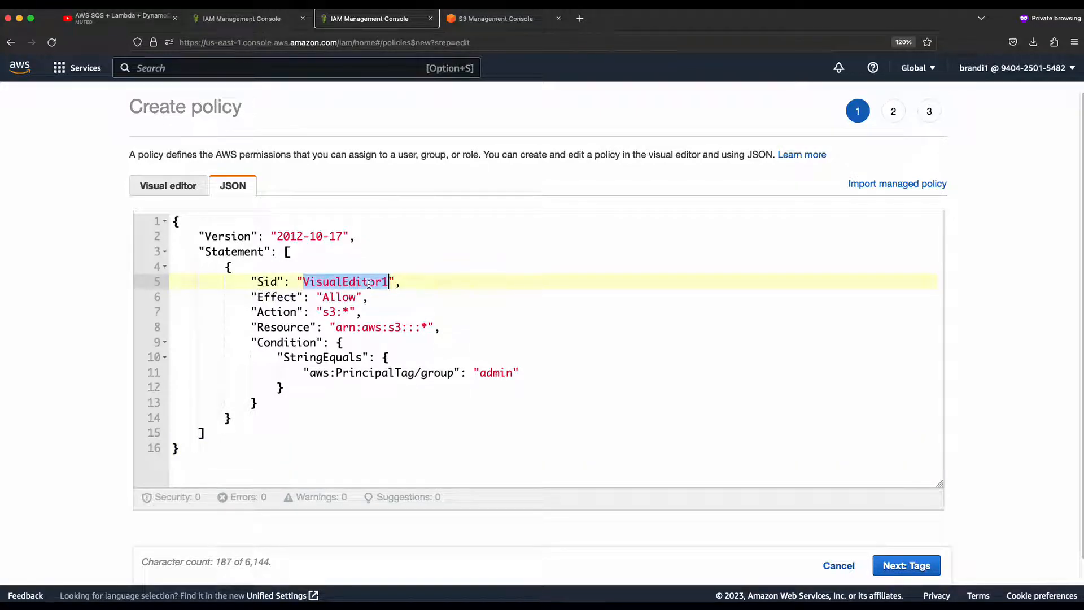
pyautogui.moveTo(248, 297); pyautogui.dragTo(350, 298)
pyautogui.click(315, 312)
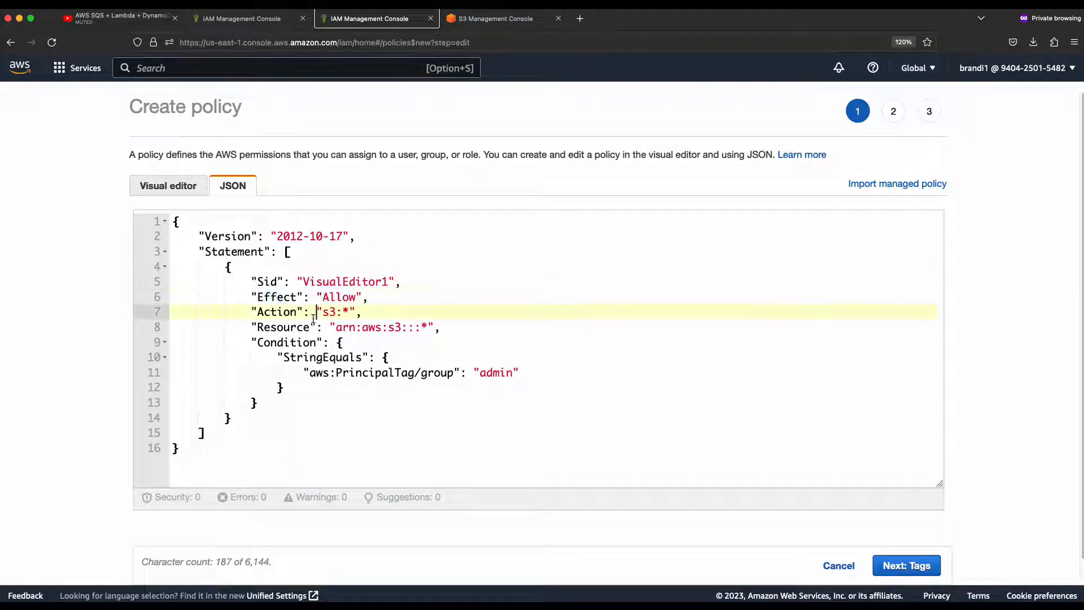
pyautogui.moveTo(249, 315); pyautogui.dragTo(367, 311)
pyautogui.click(337, 312)
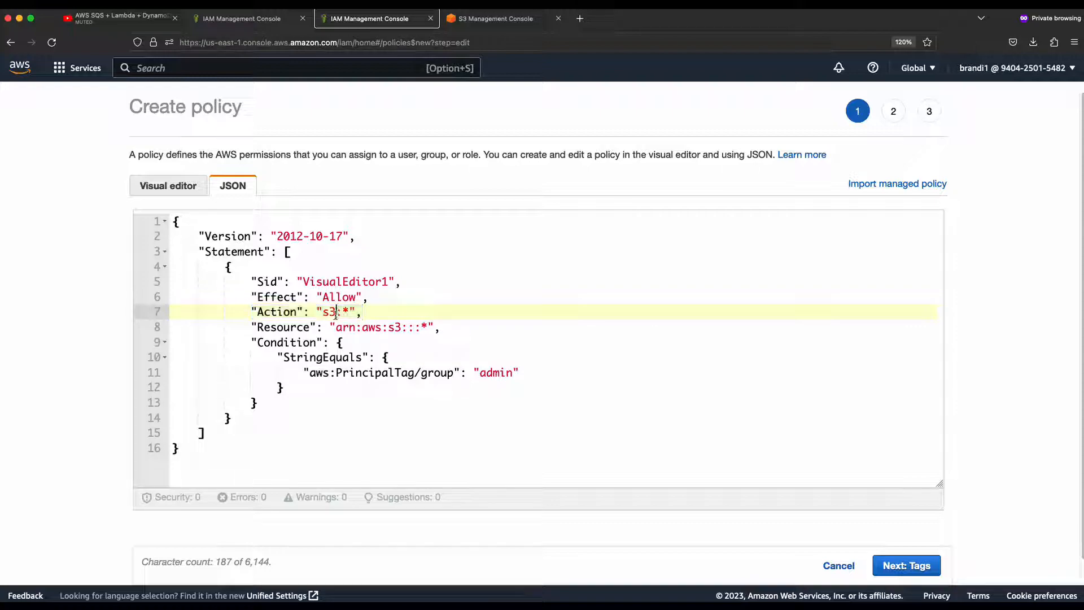
pyautogui.moveTo(246, 329); pyautogui.dragTo(442, 329)
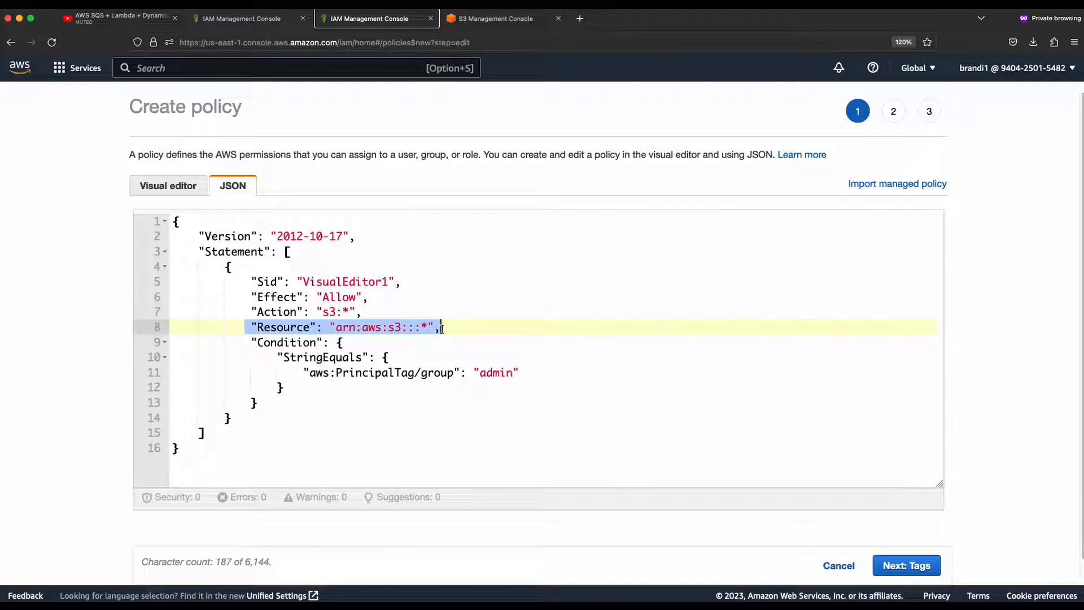
# Explain the condition requiring aws:PrincipalTag/group to equal admin, and continue to tags.
pyautogui.doubleClick(286, 343)
pyautogui.click(311, 389)
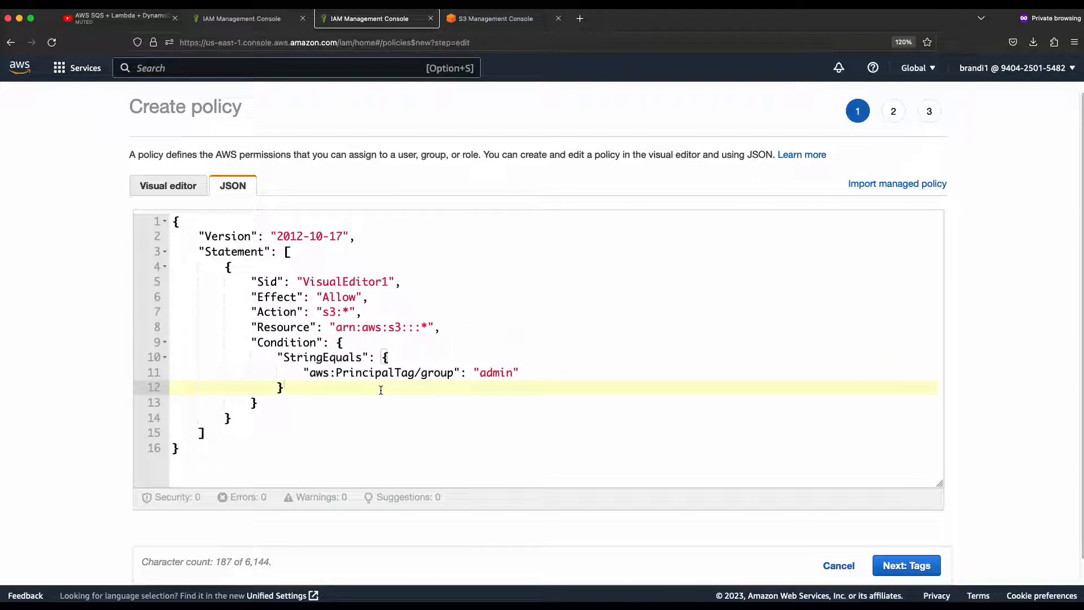
pyautogui.moveTo(311, 373); pyautogui.dragTo(398, 375)
pyautogui.click(363, 389)
pyautogui.doubleClick(361, 374)
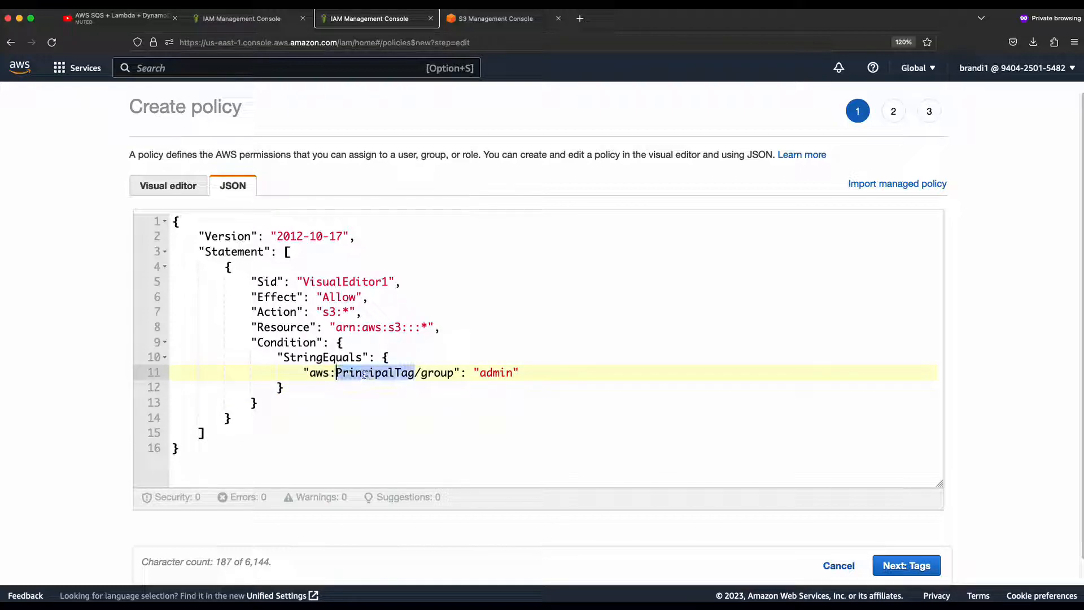
pyautogui.click(440, 373)
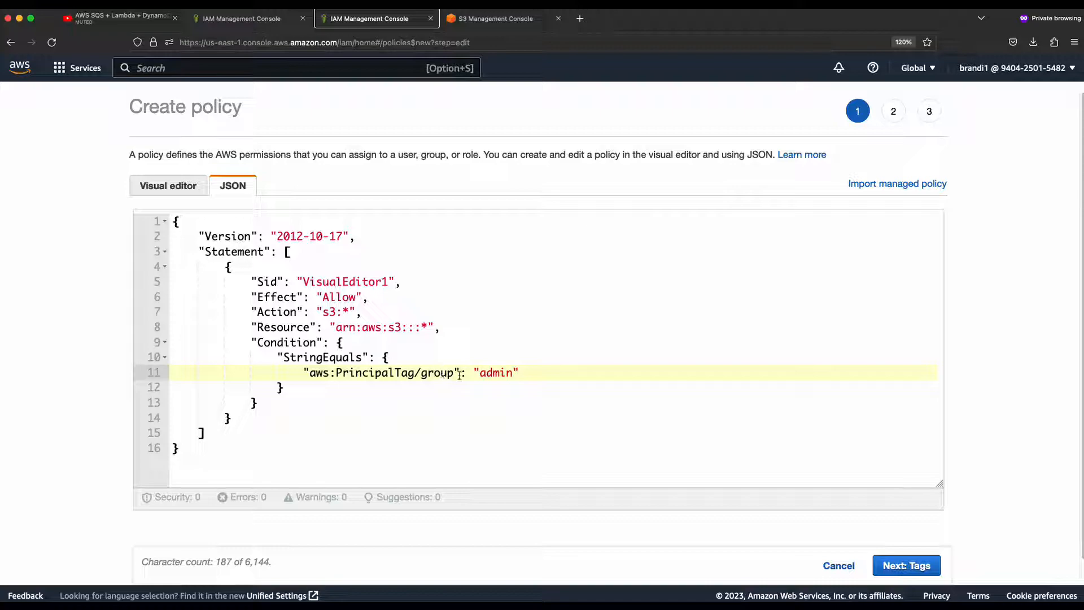
pyautogui.doubleClick(500, 372)
pyautogui.moveTo(310, 374); pyautogui.dragTo(522, 371)
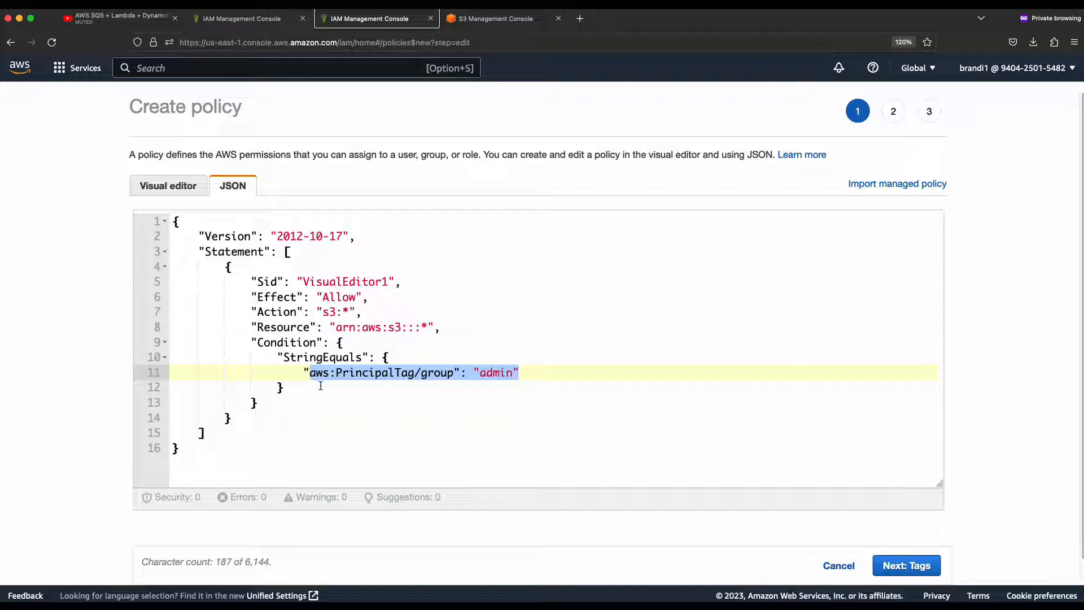
pyautogui.click(378, 396)
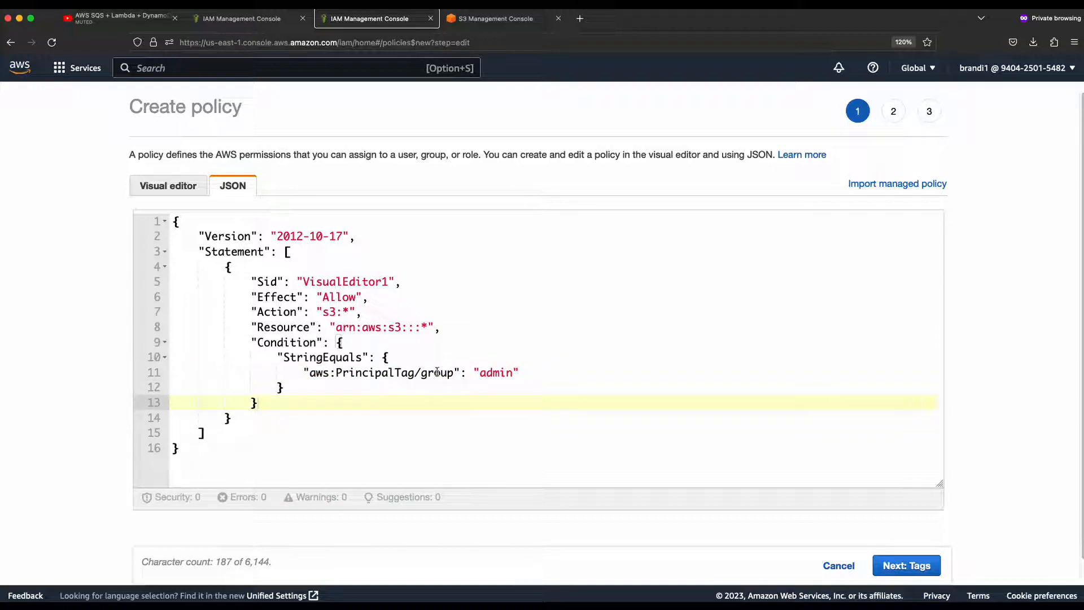
pyautogui.doubleClick(437, 372)
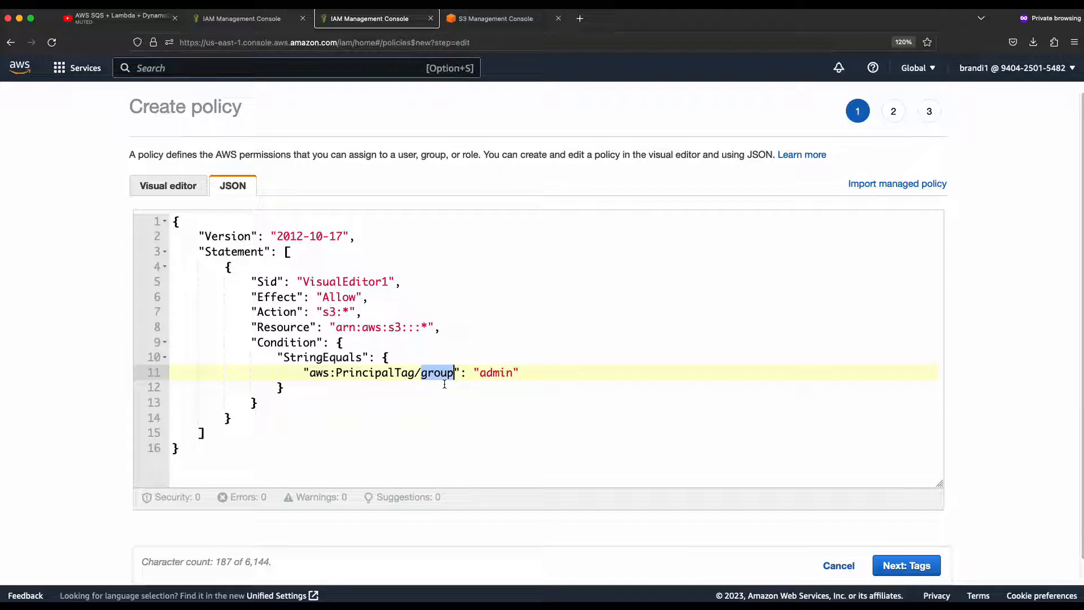
pyautogui.doubleClick(496, 374)
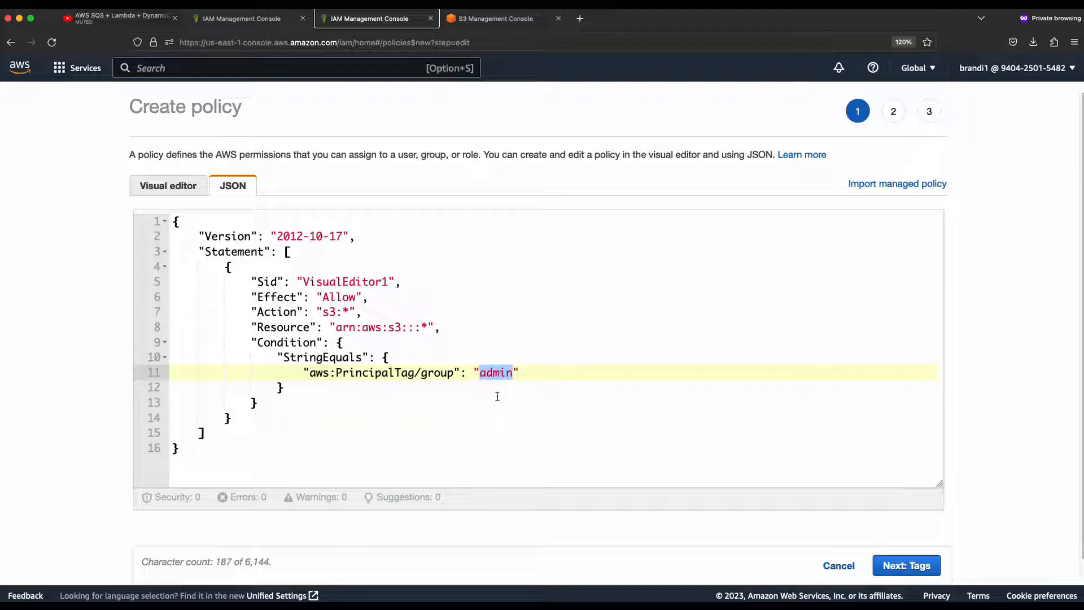
pyautogui.click(495, 373)
pyautogui.moveTo(245, 281); pyautogui.dragTo(350, 344)
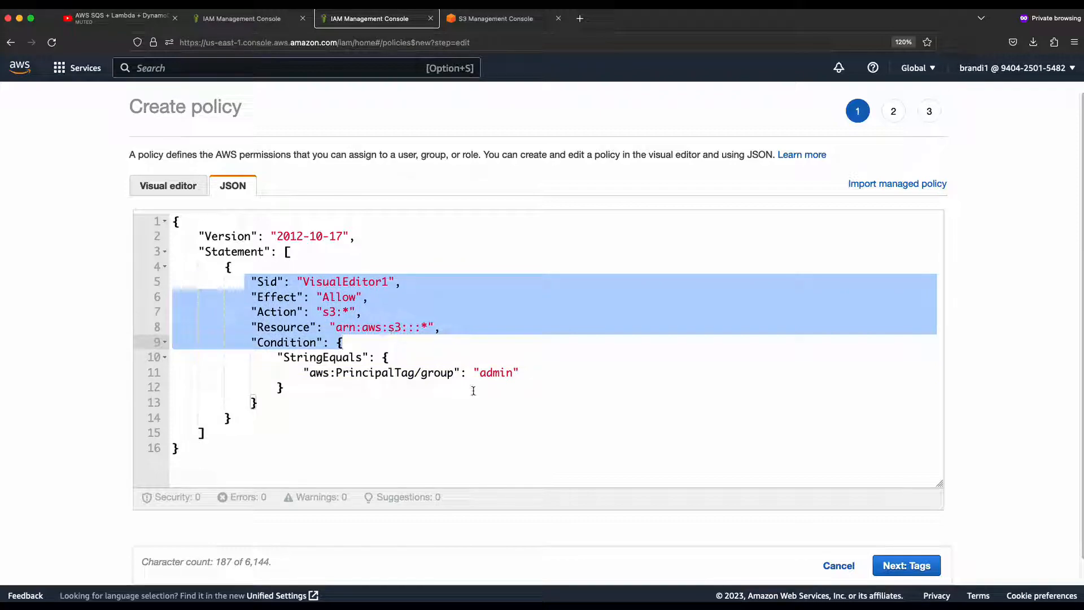
pyautogui.click(417, 389)
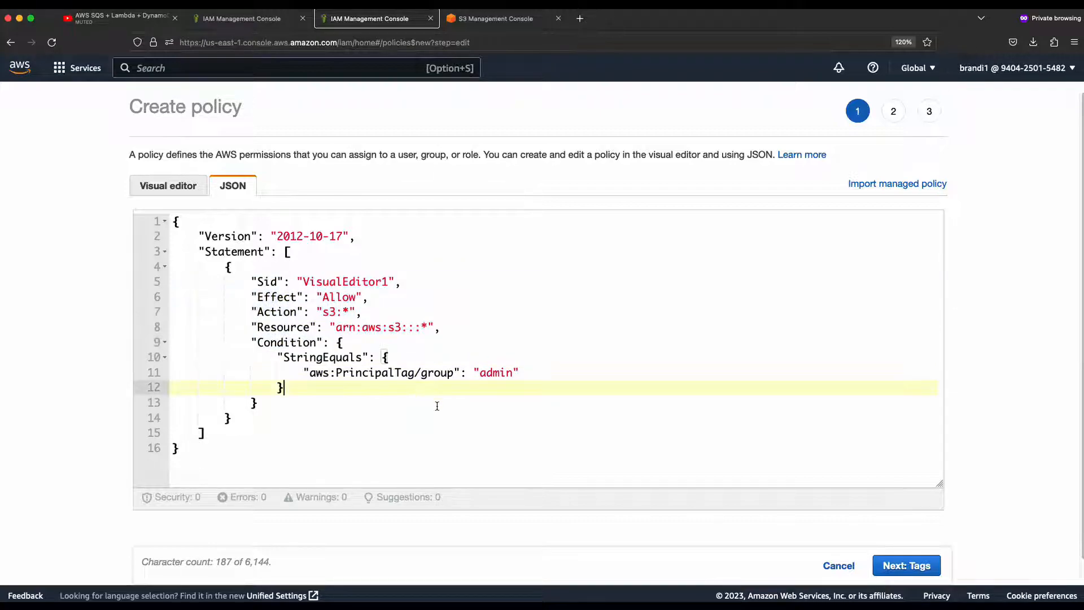
pyautogui.scroll(-1, 628, 429)
pyautogui.click(903, 567)
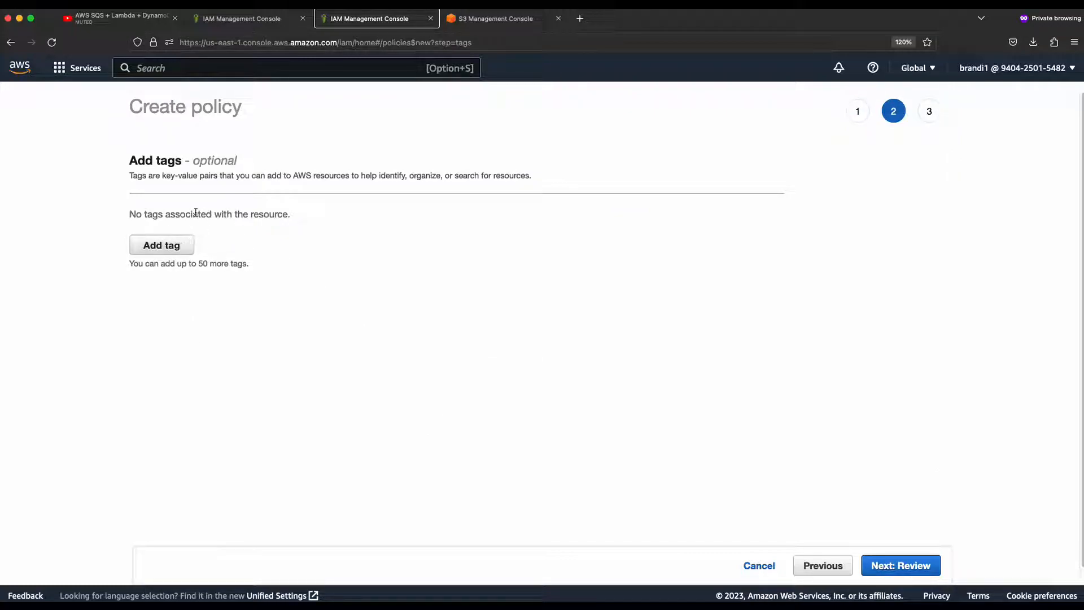
# Name the policy policy-abac on the review page and create it.
pyautogui.click(901, 565)
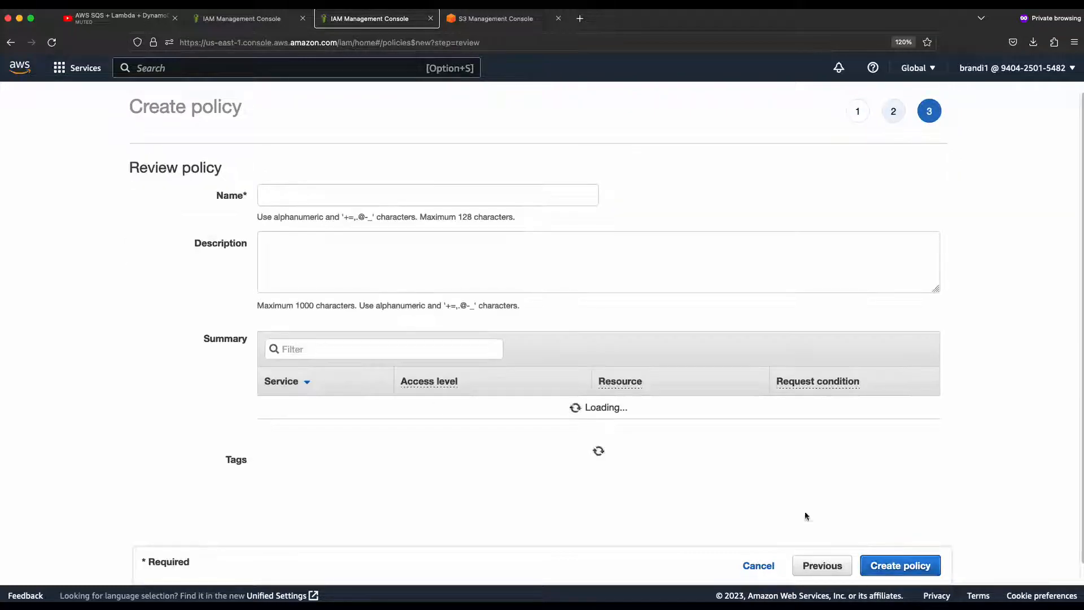
pyautogui.click(311, 197)
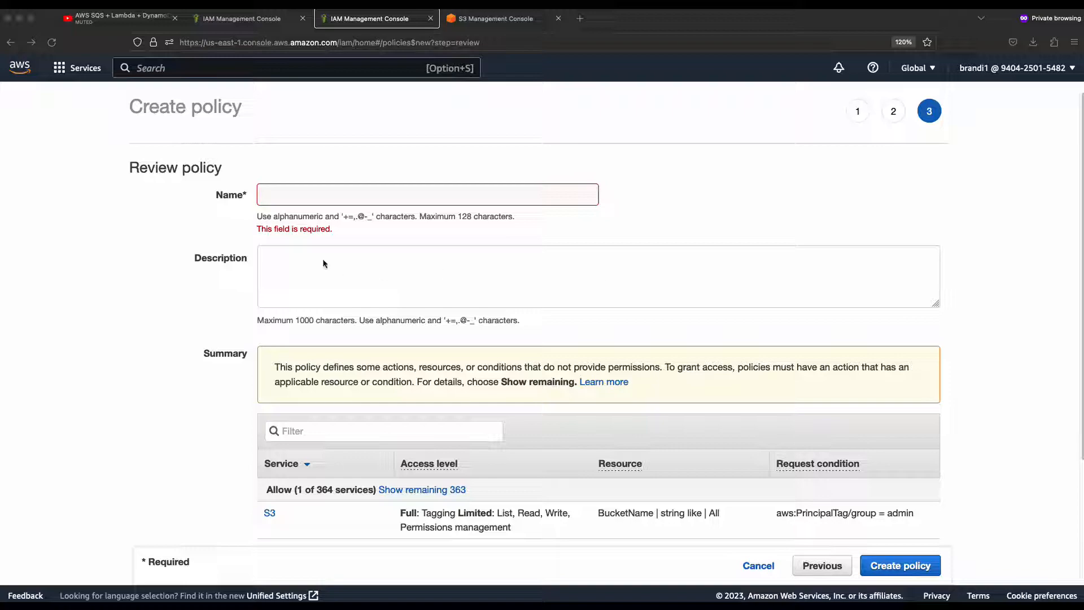
pyautogui.click(286, 195)
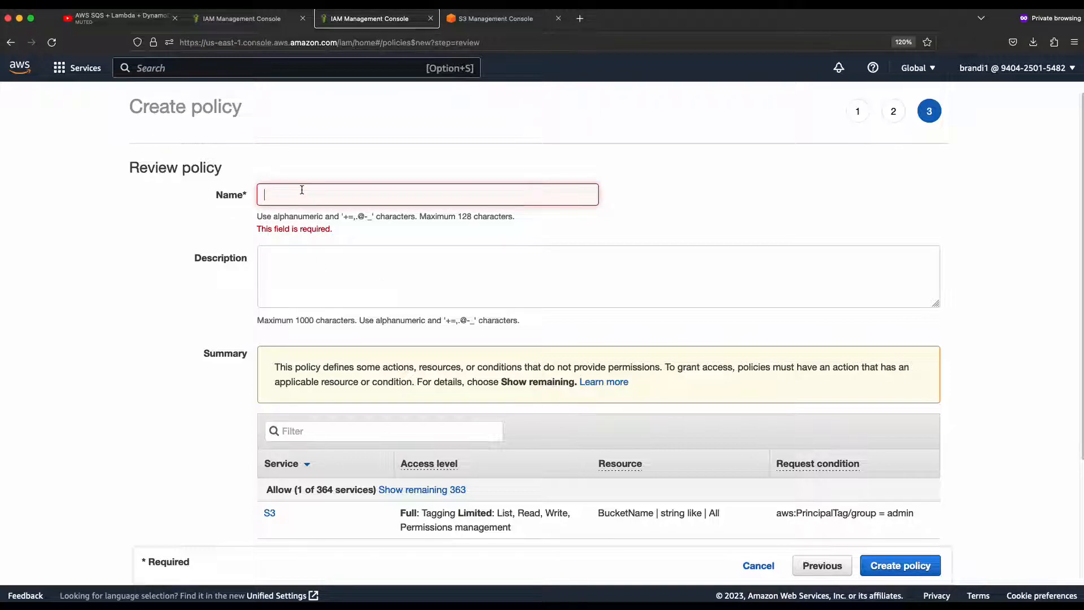
pyautogui.write('policy-')
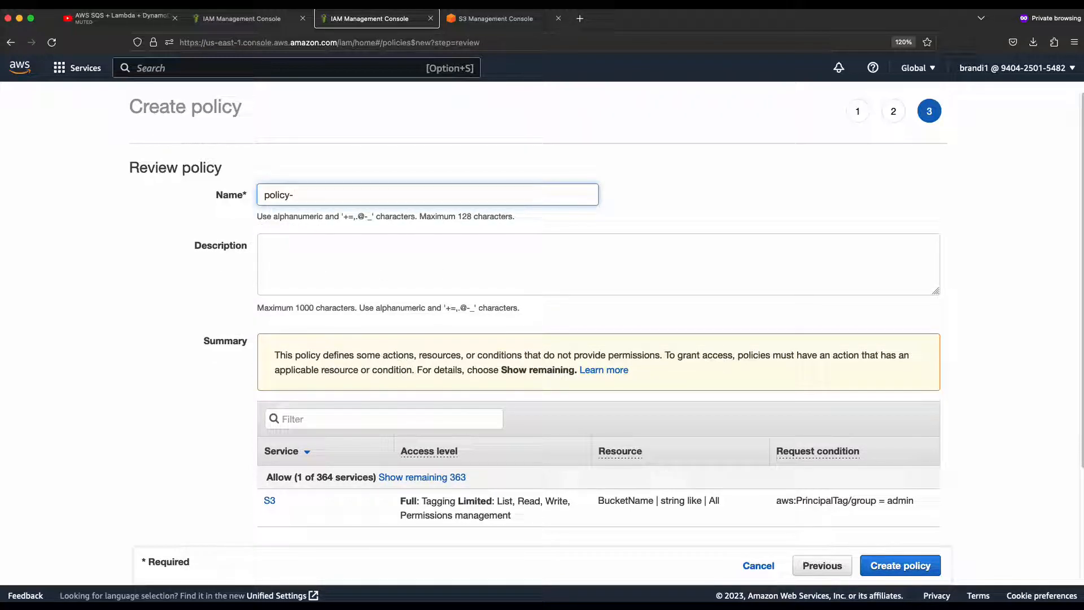
pyautogui.press('BackSpace')
pyautogui.press('BackSpace')
pyautogui.press('BackSpace')
pyautogui.moveTo(333, 189); pyautogui.dragTo(233, 203)
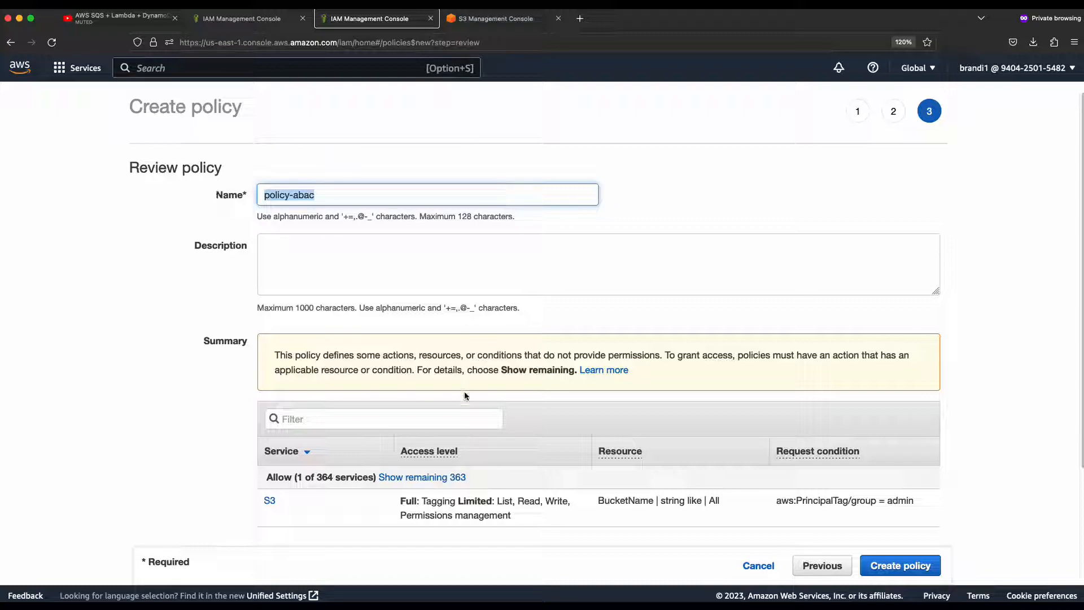
pyautogui.scroll(-3, 464, 395)
pyautogui.press('Return')
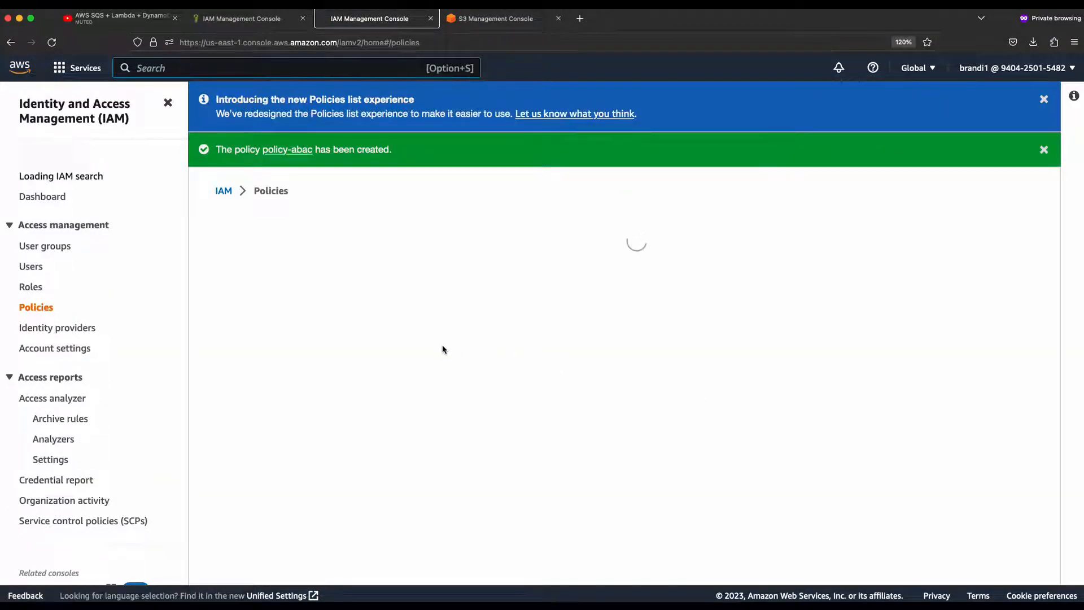
# Check demo-group's attached permissions policies for policy-abac.
pyautogui.click(254, 19)
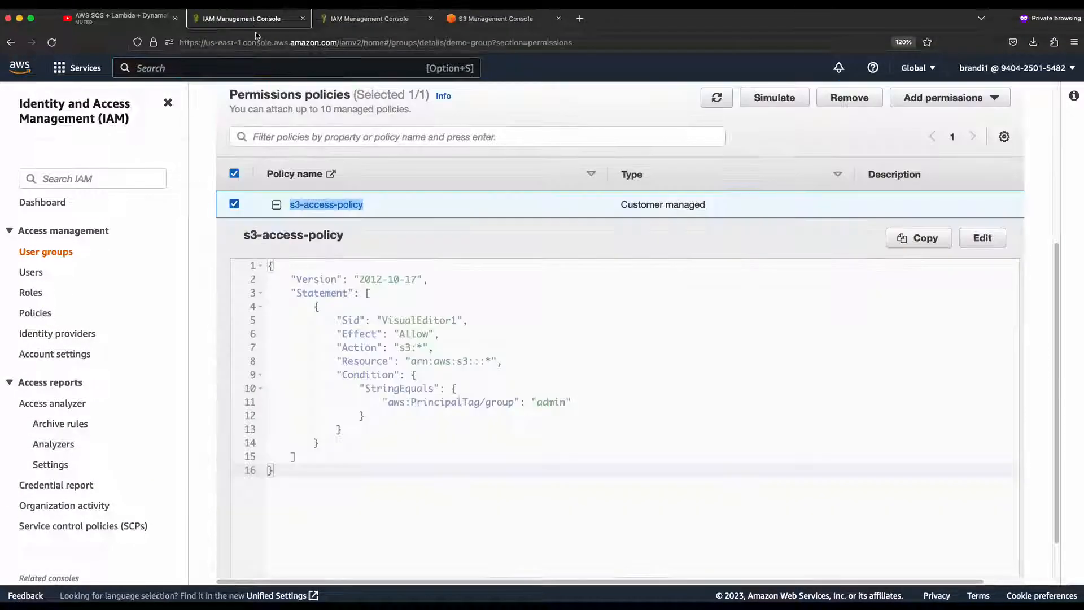
pyautogui.click(62, 253)
pyautogui.click(292, 253)
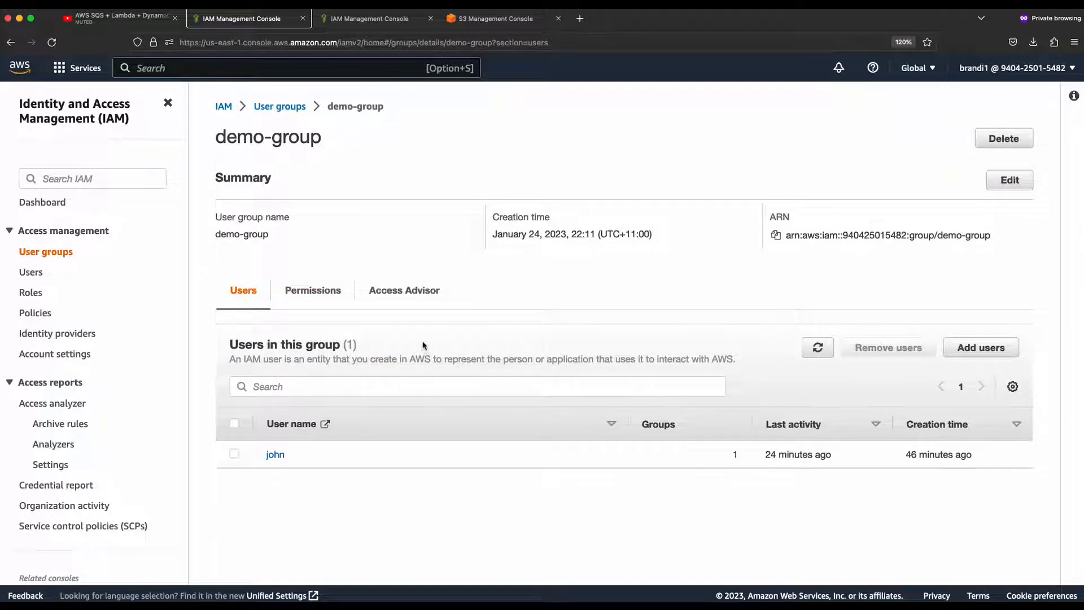
pyautogui.click(310, 290)
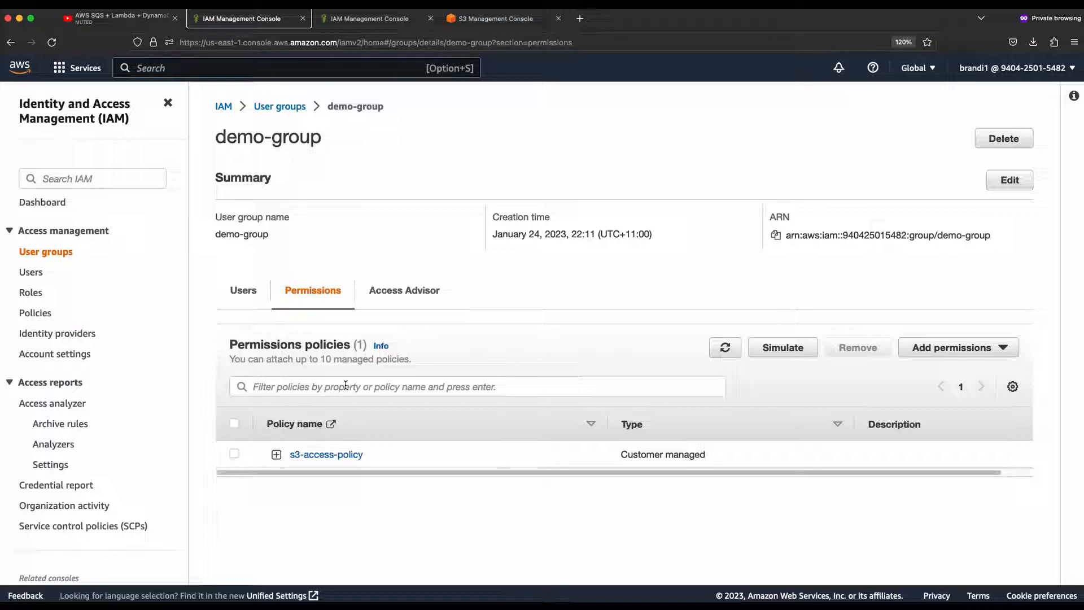
pyautogui.click(725, 347)
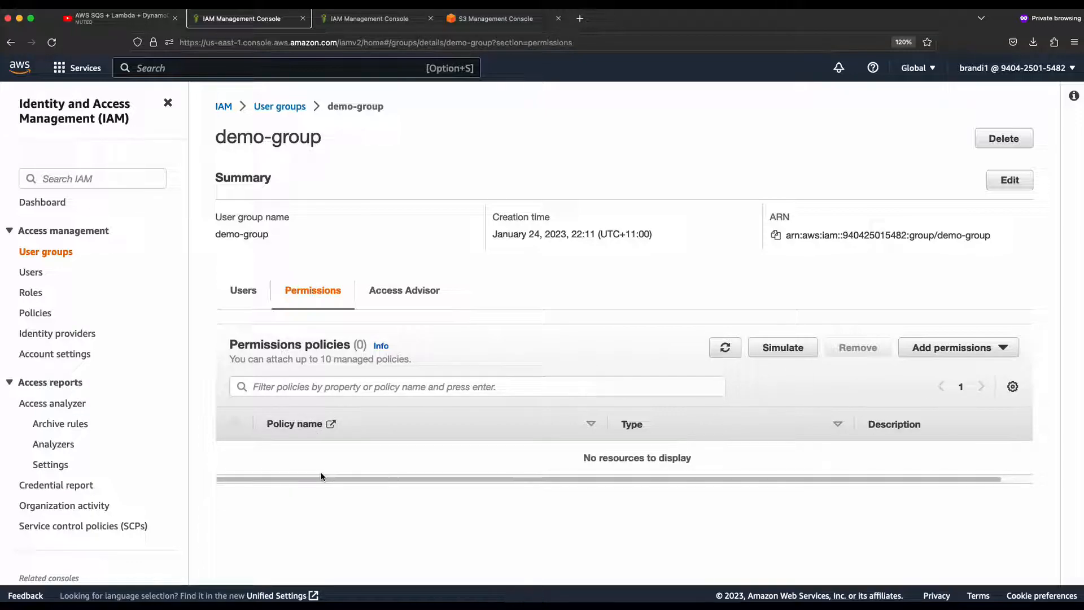
pyautogui.click(290, 386)
pyautogui.write('policy-abac')
pyautogui.press('Return')
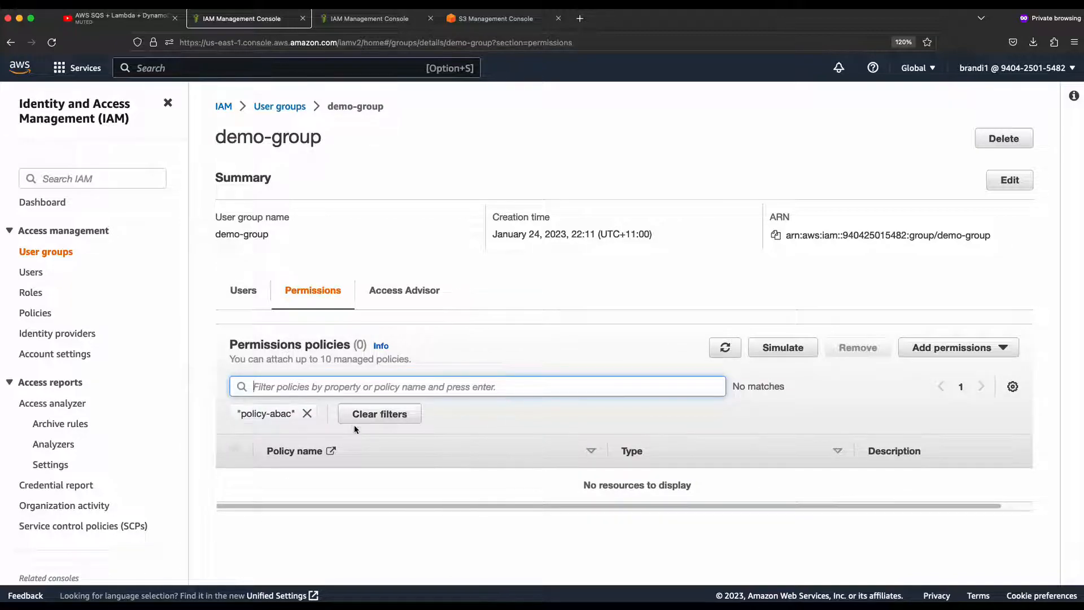
pyautogui.click(307, 414)
# Under Attach policies, filter for policy-abac and expand its JSON document.
pyautogui.click(954, 347)
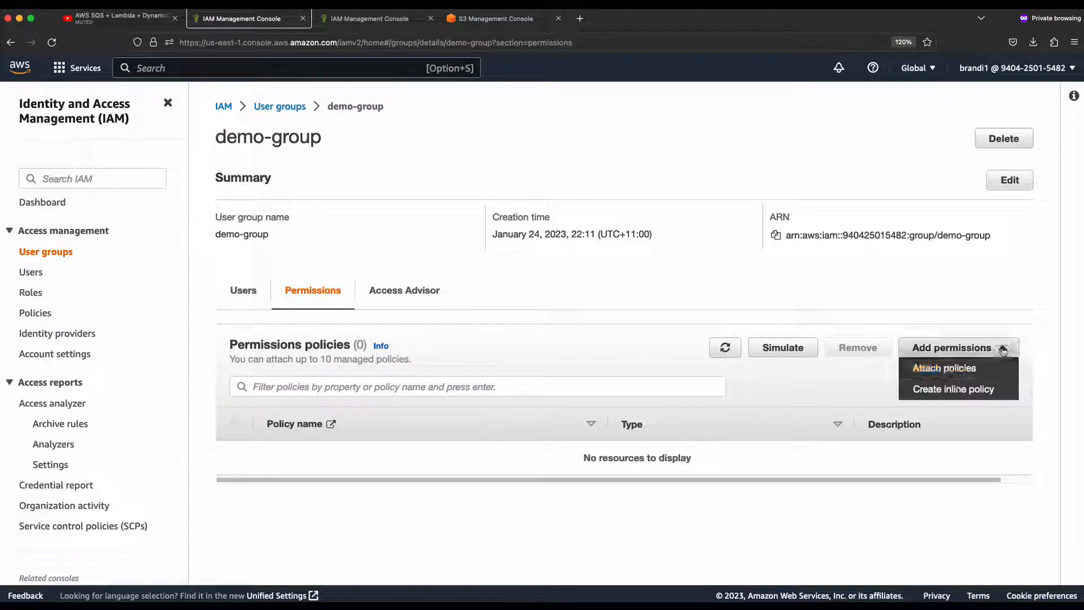
pyautogui.click(950, 376)
pyautogui.click(279, 290)
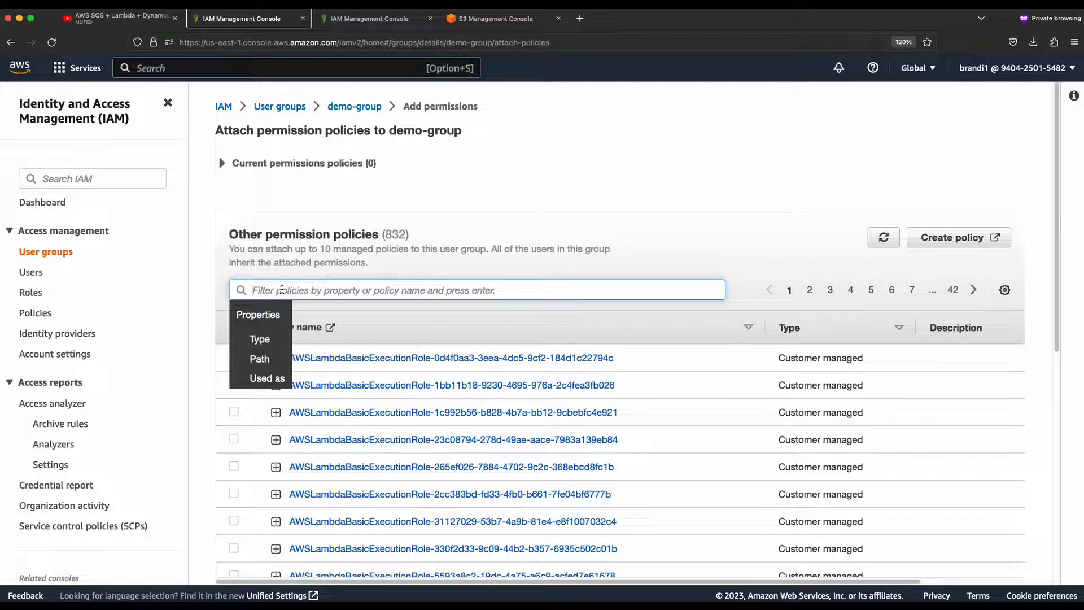
pyautogui.press('super+v')
pyautogui.press('Return')
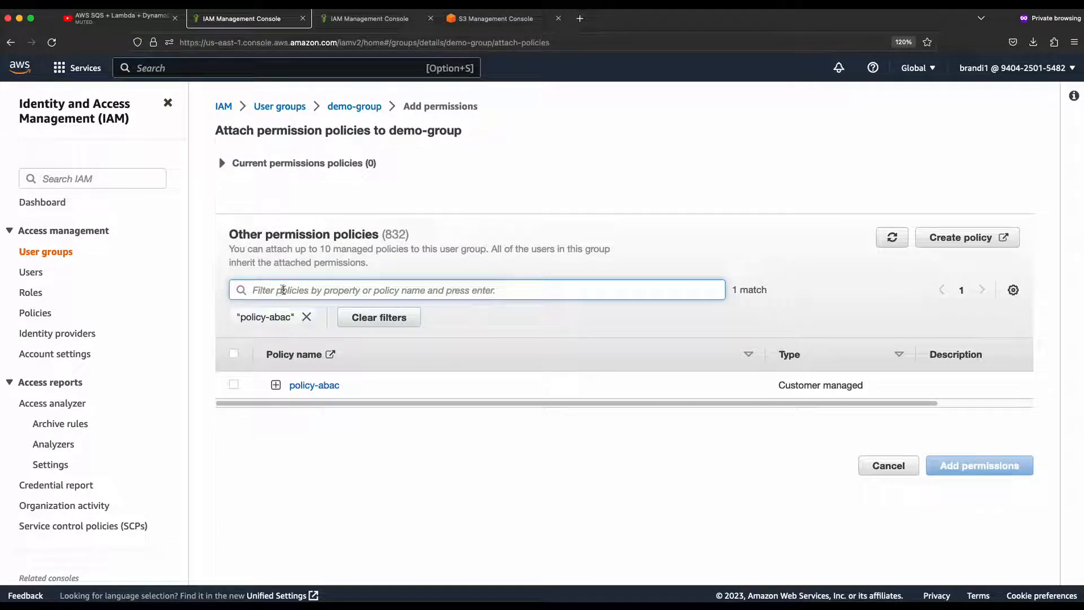
pyautogui.click(276, 386)
pyautogui.scroll(-5, 456, 445)
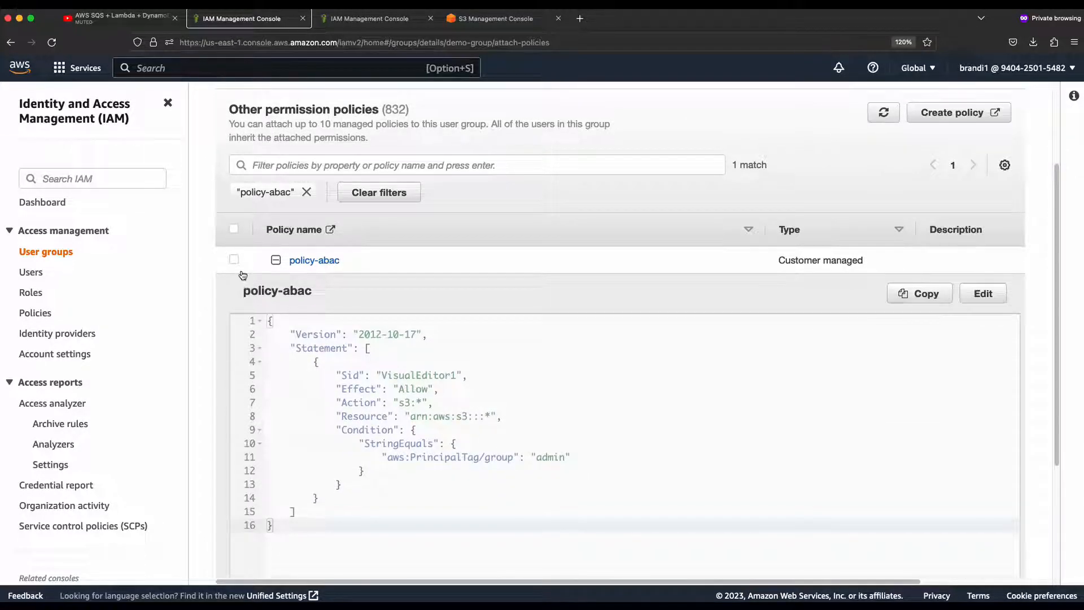
# Select policy-abac and attach it to demo-group.
pyautogui.click(234, 259)
pyautogui.scroll(-5, 830, 392)
pyautogui.scroll(2, 965, 552)
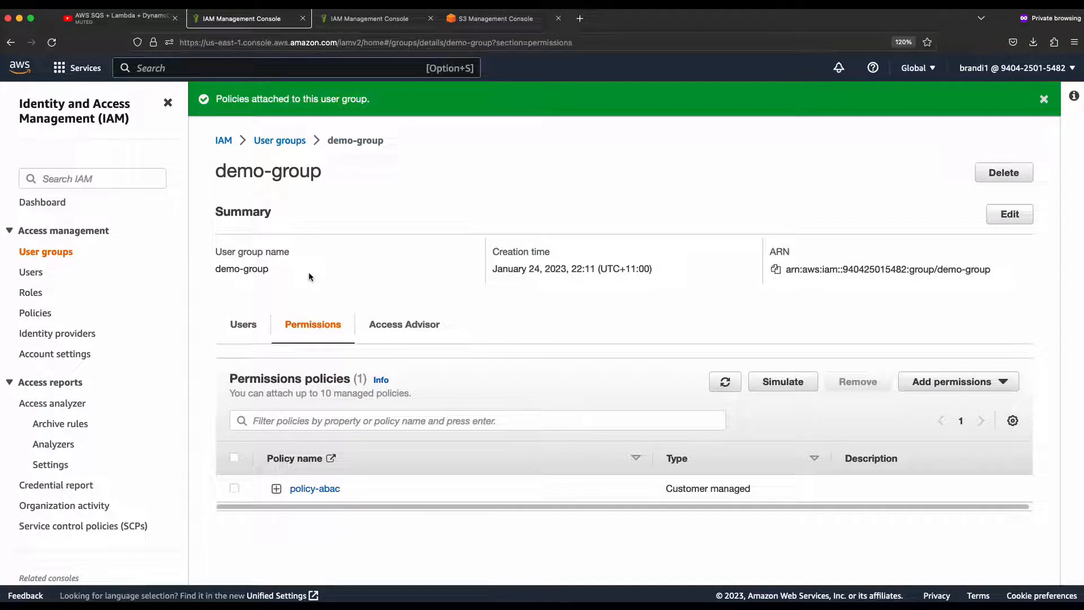
# Review demo-group's members and the attached policy-abac JSON.
pyautogui.click(250, 331)
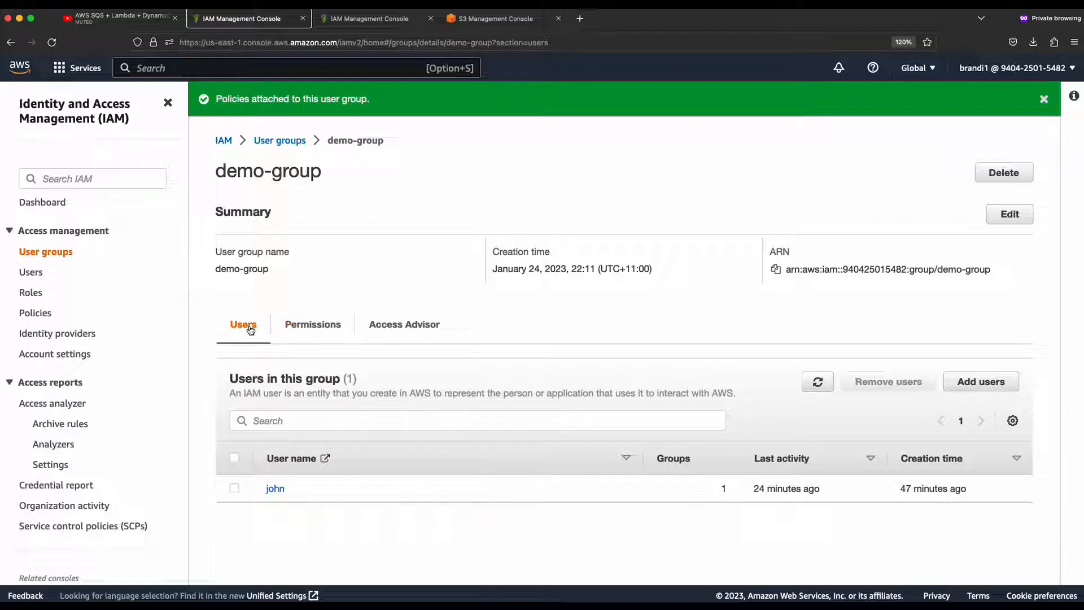
pyautogui.click(310, 331)
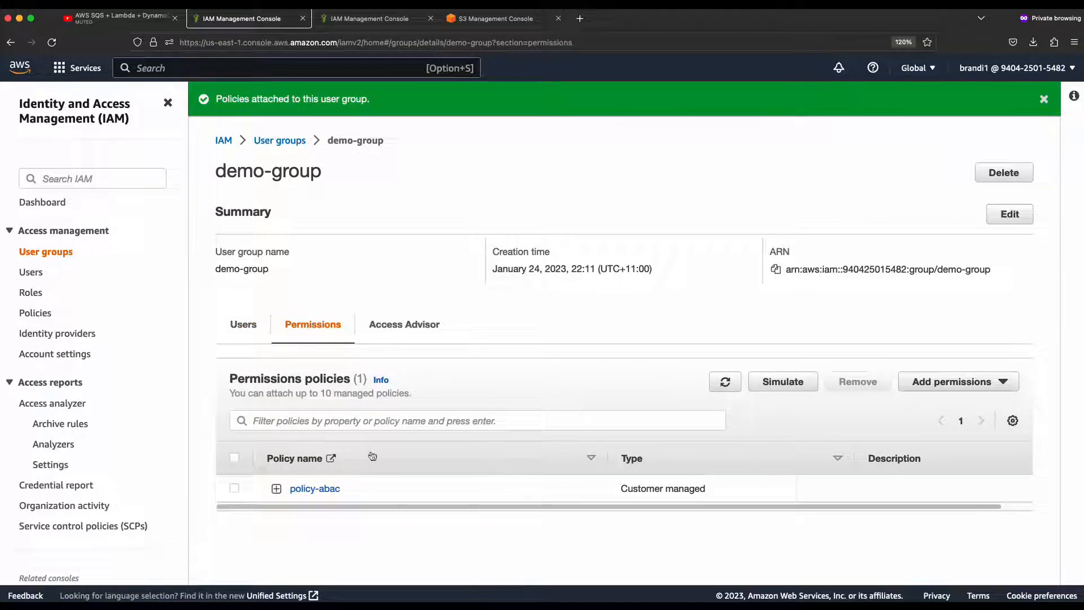
pyautogui.click(277, 489)
pyautogui.scroll(-3, 405, 498)
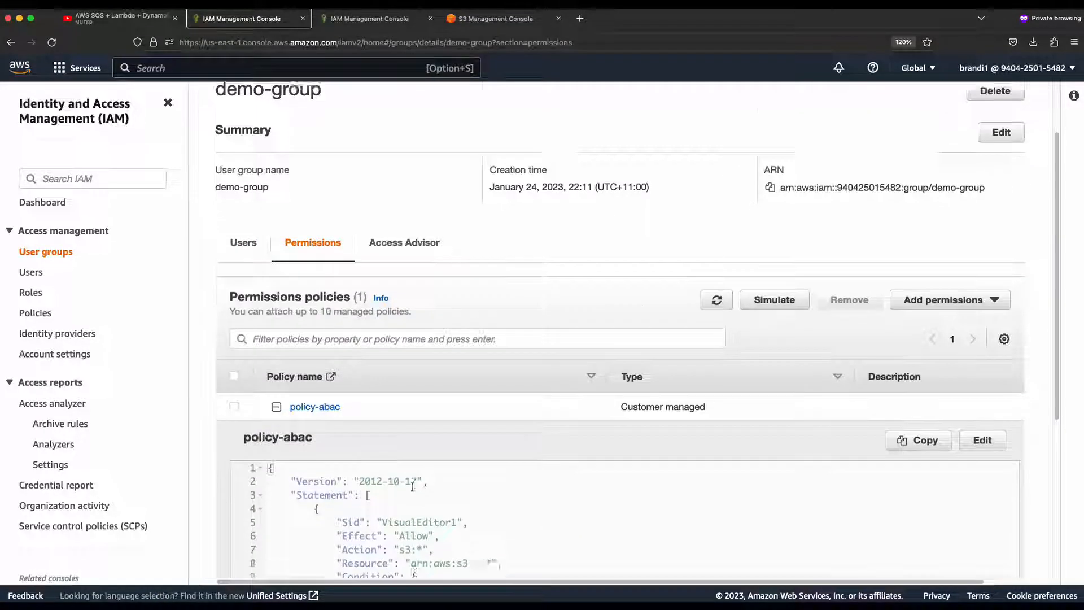
pyautogui.scroll(1, 464, 495)
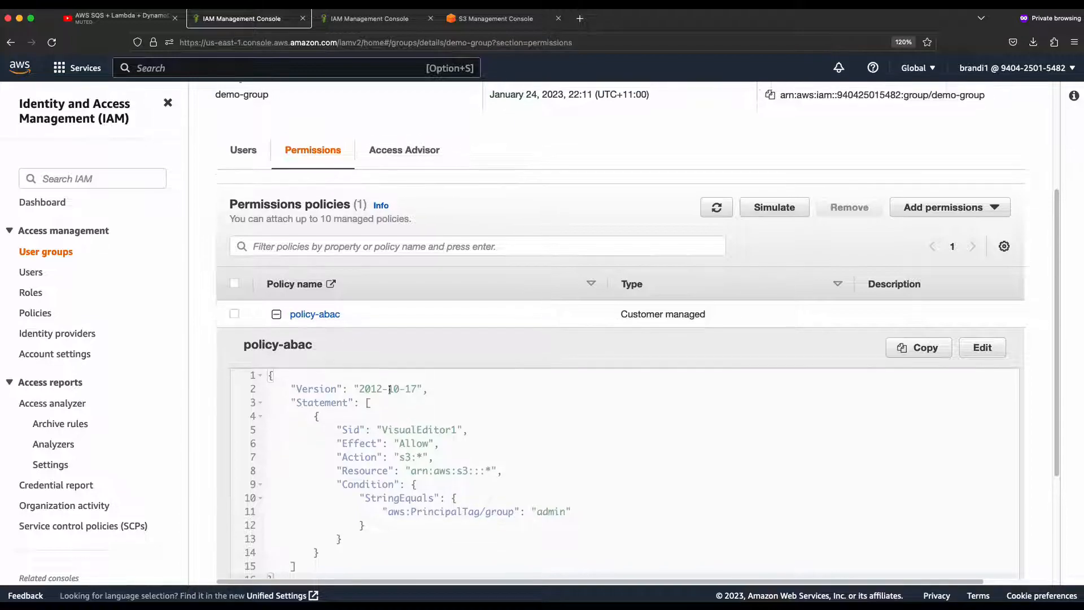
pyautogui.click(276, 329)
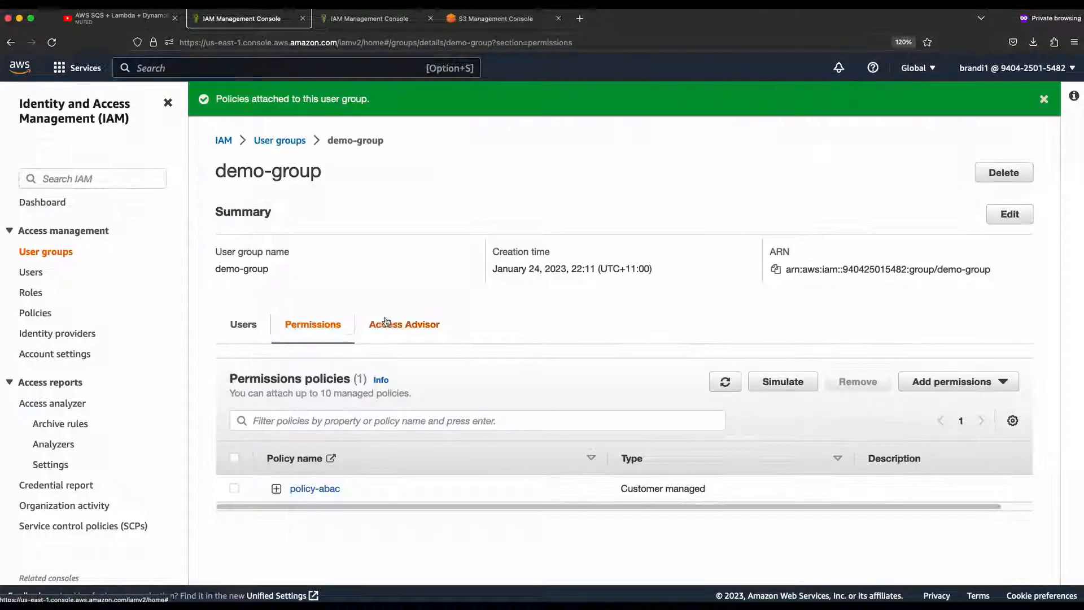
# Confirm john has no tags and inherits policy-abac, then bring john's console session into view.
pyautogui.click(31, 274)
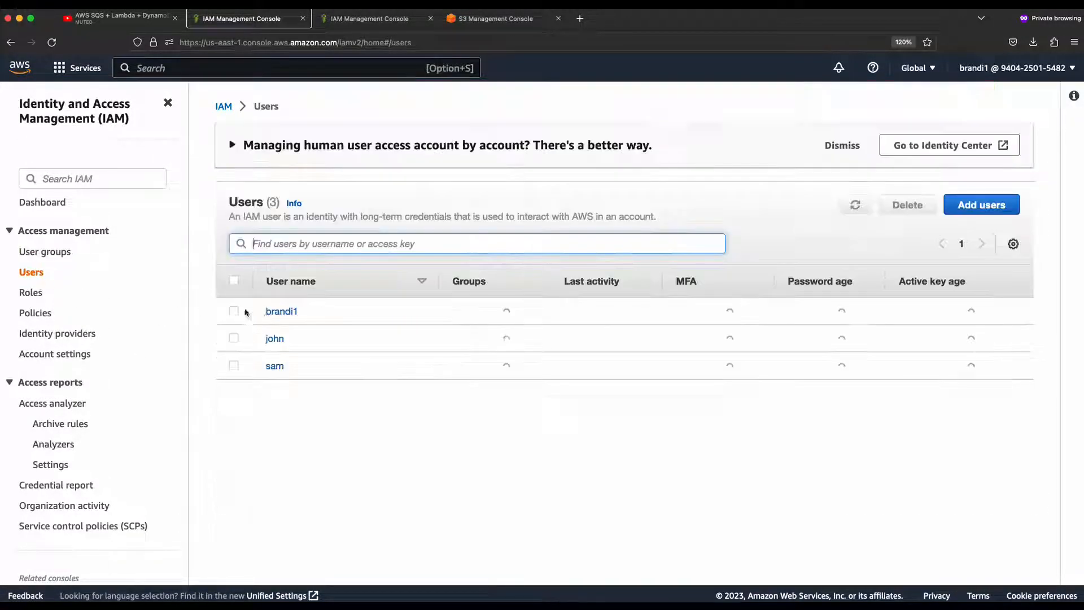
pyautogui.click(274, 341)
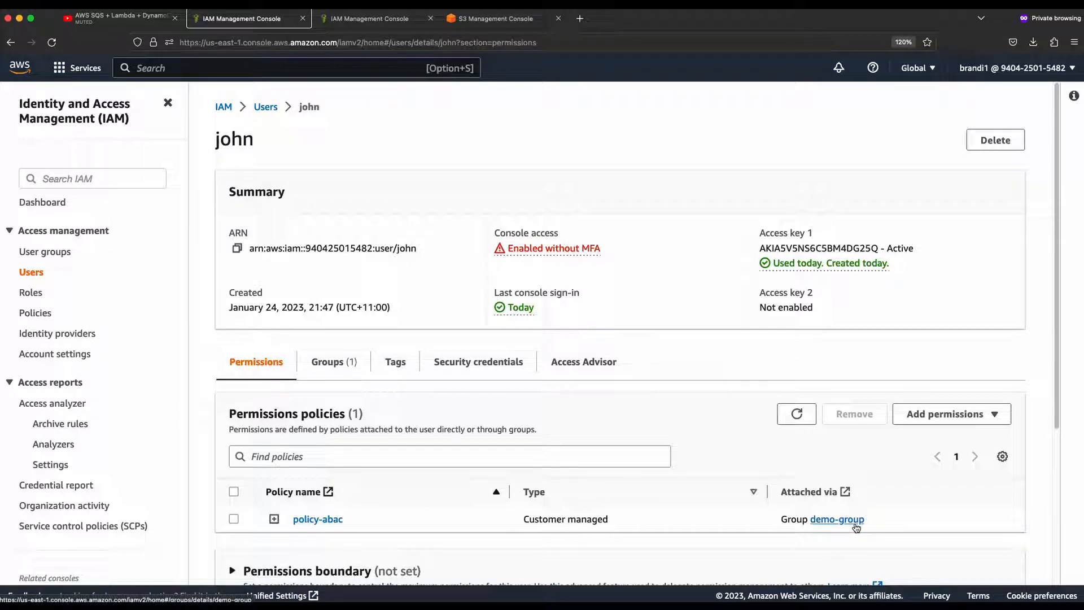
pyautogui.scroll(-1, 418, 407)
pyautogui.click(395, 341)
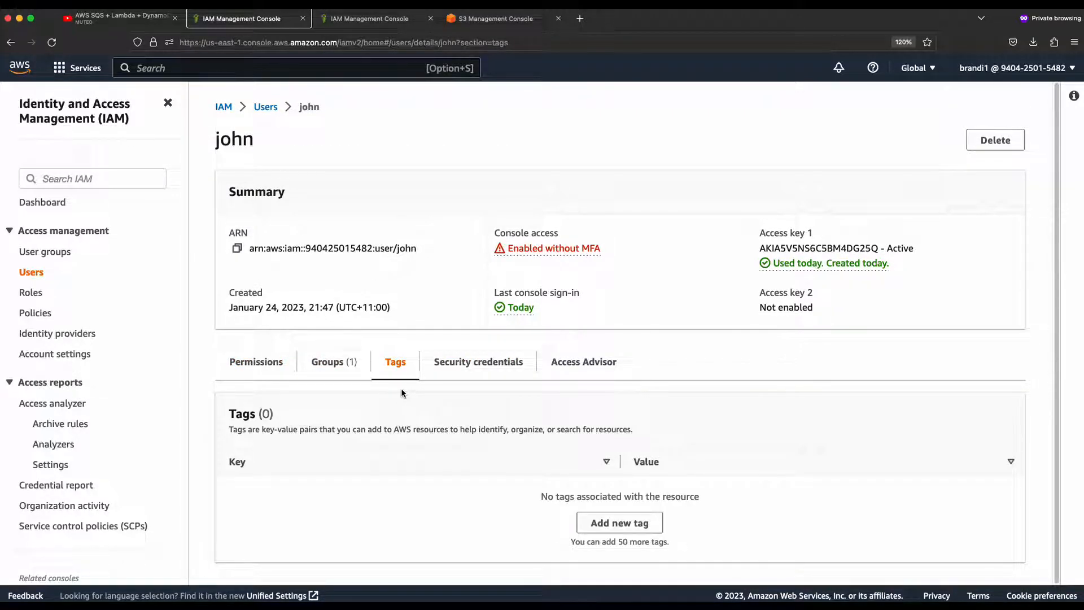
pyautogui.click(257, 362)
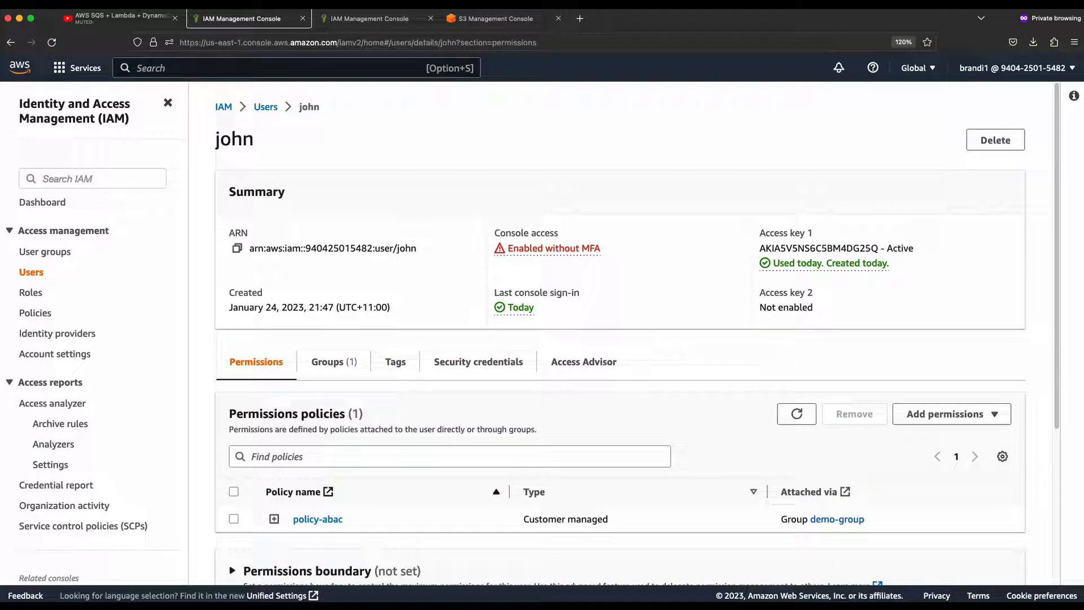
pyautogui.moveTo(0, 215); pyautogui.dragTo(488, 30)
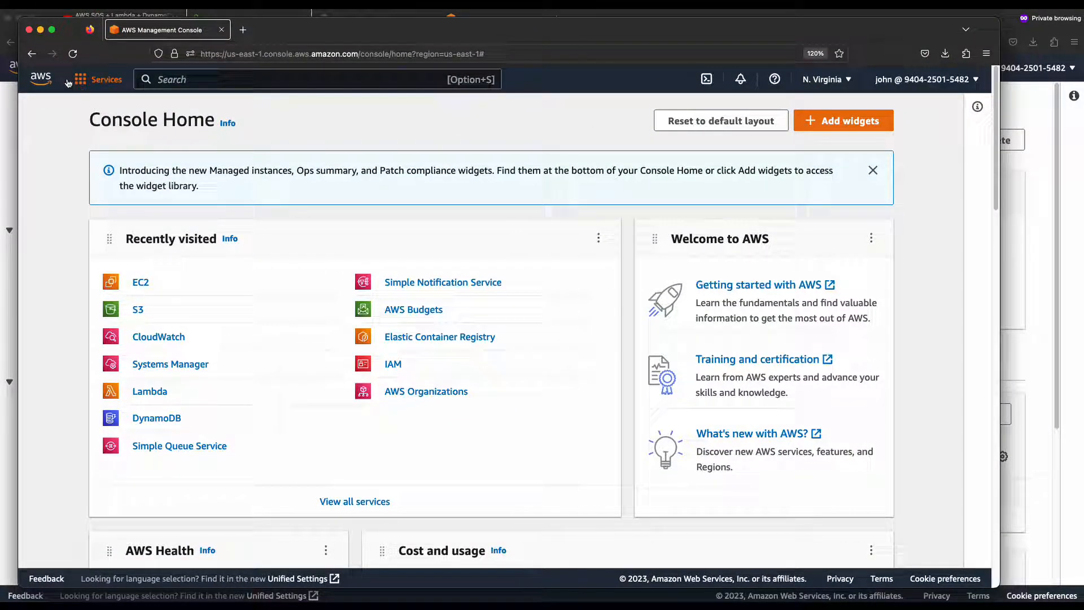
# As john, open S3 and confirm the bucket list stays empty after refreshing and reloading.
pyautogui.click(68, 55)
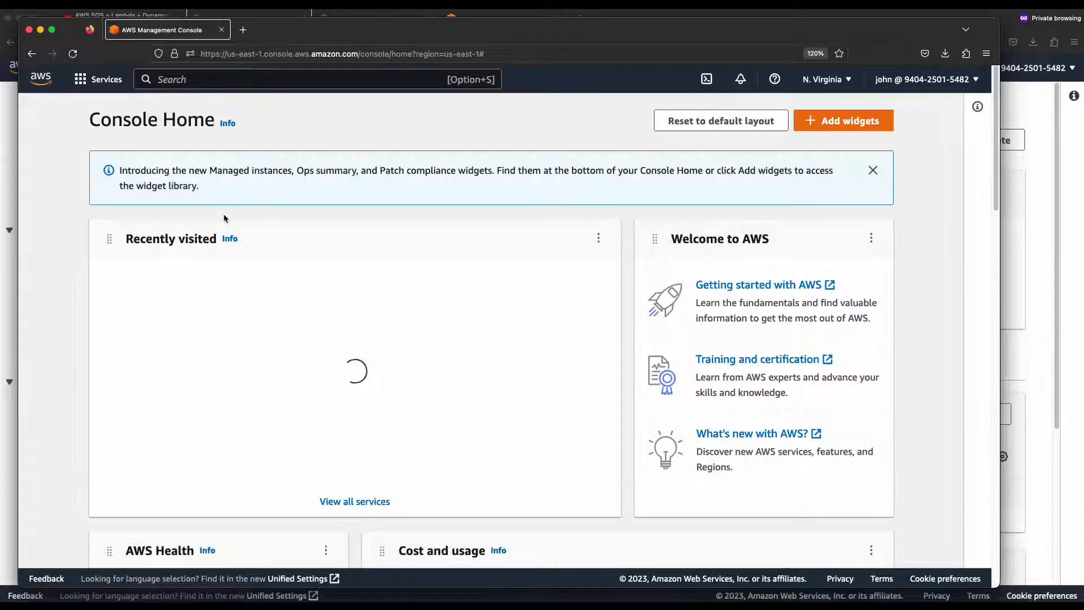
pyautogui.click(139, 312)
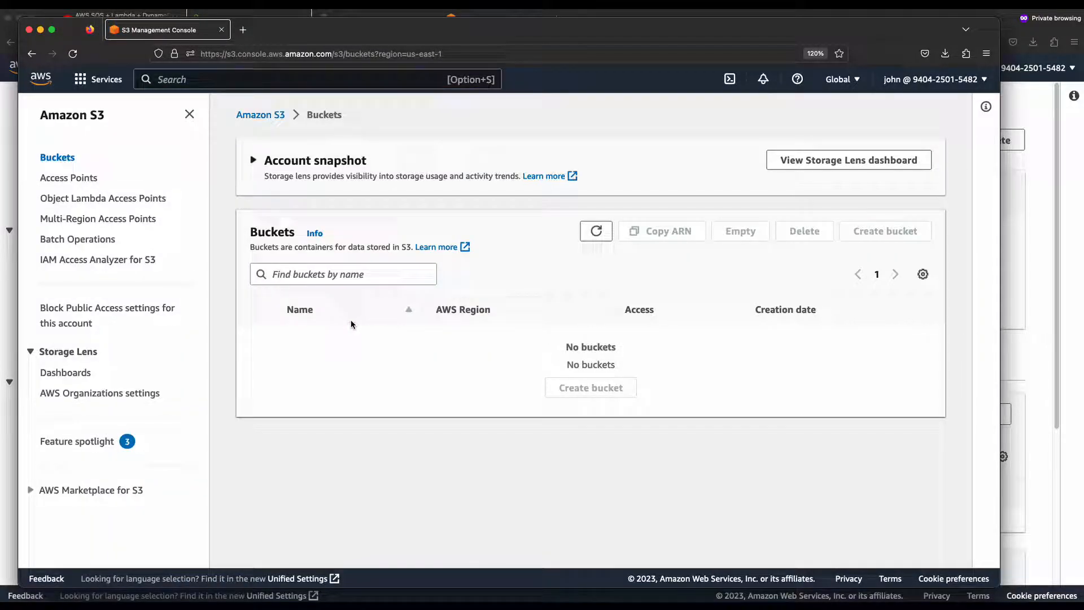
pyautogui.click(597, 237)
pyautogui.click(73, 54)
pyautogui.moveTo(401, 39); pyautogui.dragTo(0, 290)
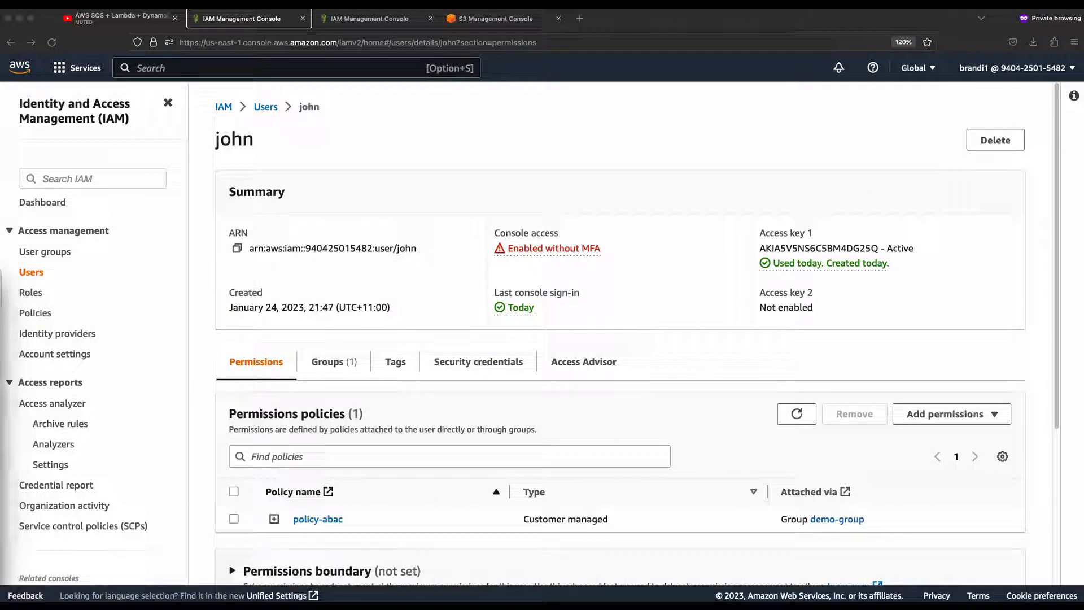
# Review policy-abac's JSON on john's permissions, pointing out the group tag key condition.
pyautogui.click(379, 168)
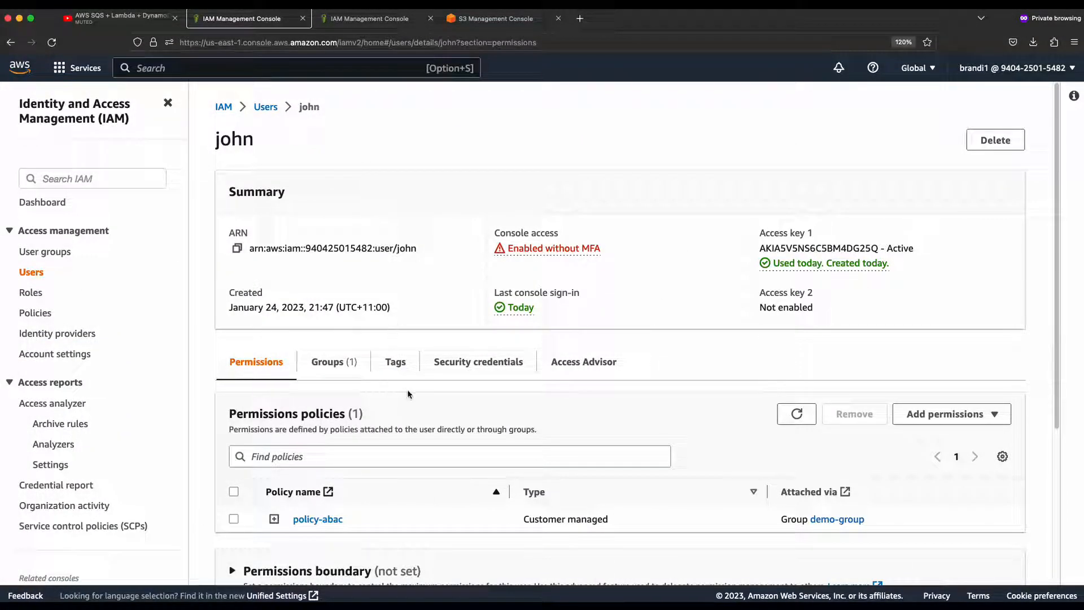
pyautogui.click(395, 365)
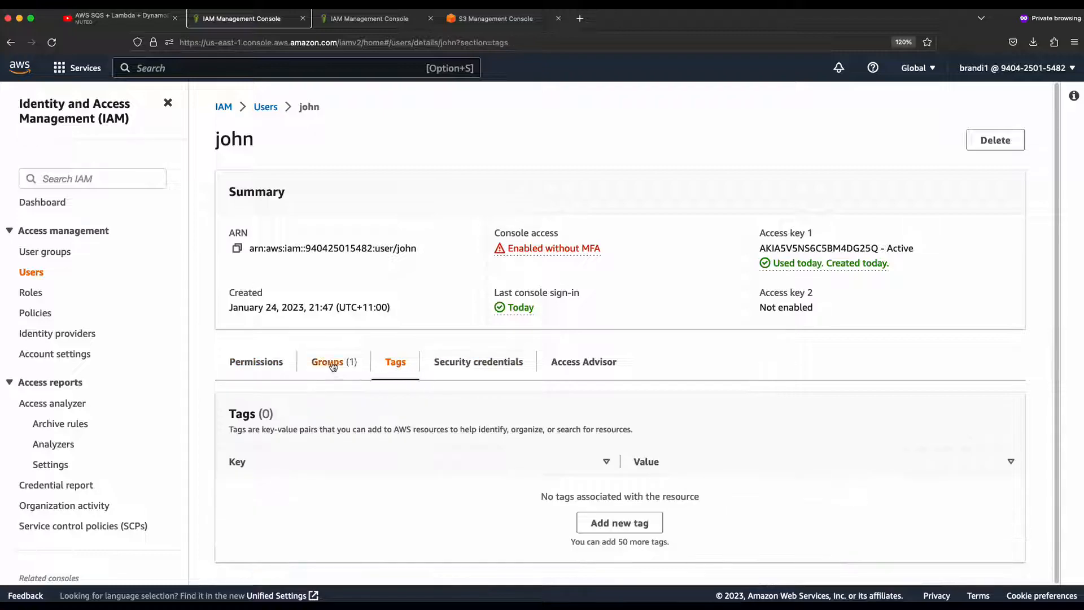
pyautogui.click(269, 371)
pyautogui.scroll(-2, 273, 462)
pyautogui.click(274, 463)
pyautogui.scroll(-6, 467, 443)
pyautogui.scroll(3, 467, 444)
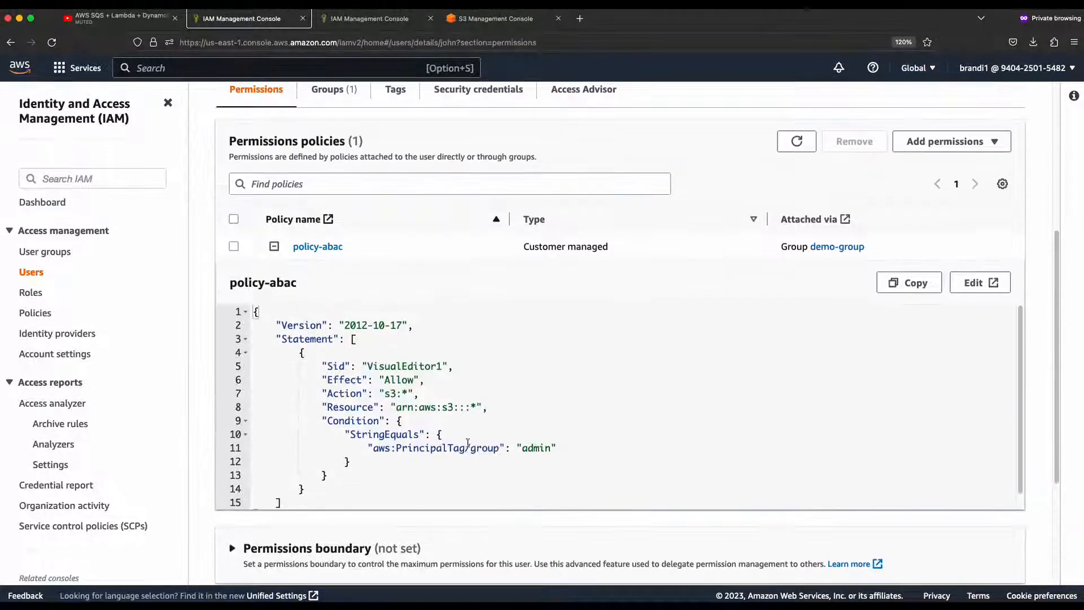
pyautogui.doubleClick(486, 447)
pyautogui.scroll(5, 458, 269)
pyautogui.scroll(3, 400, 273)
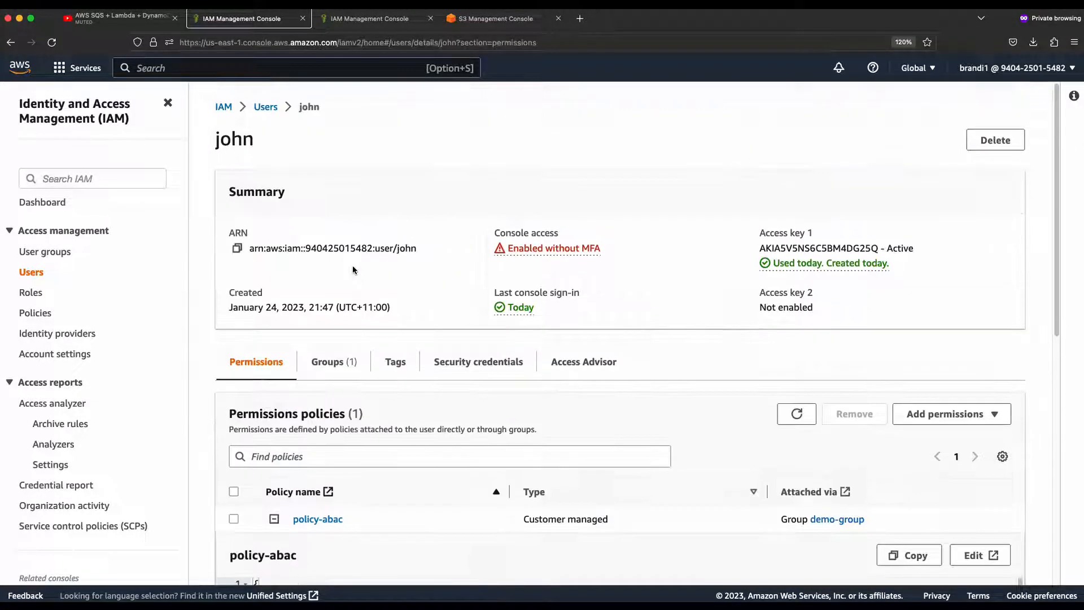
# Add the tag key group with value admin to john and save.
pyautogui.click(395, 364)
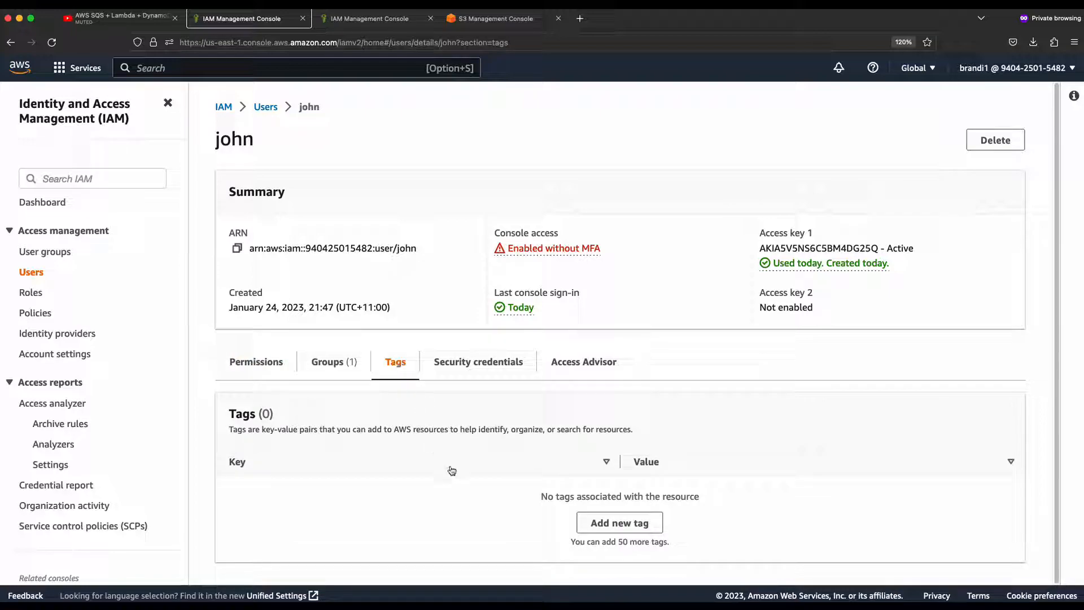
pyautogui.click(601, 523)
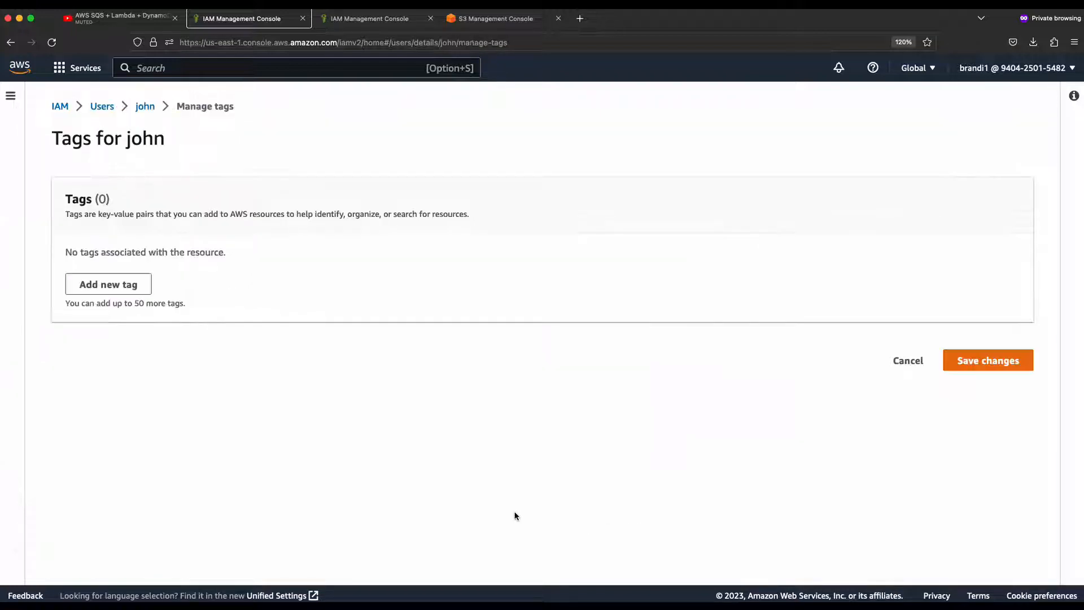
pyautogui.click(133, 284)
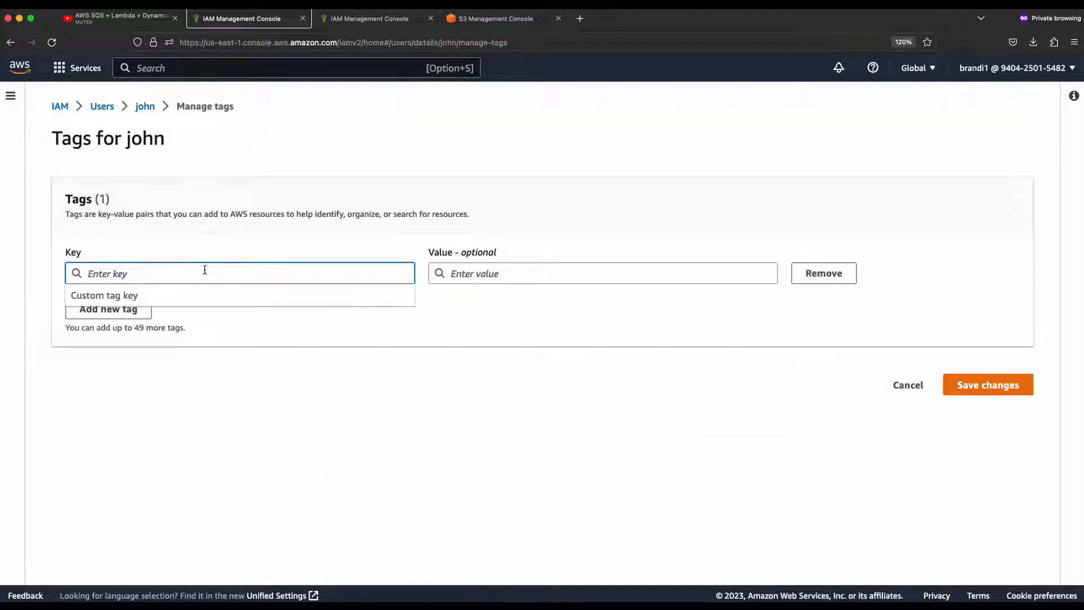
pyautogui.write('policy-abac')
pyautogui.press('super+z')
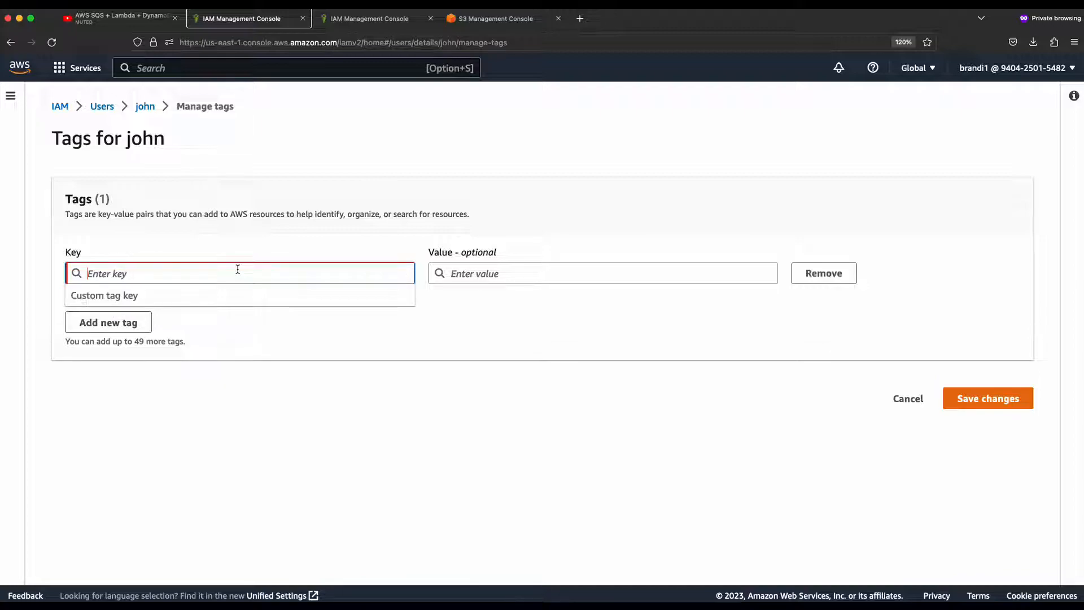
pyautogui.write('groupo')
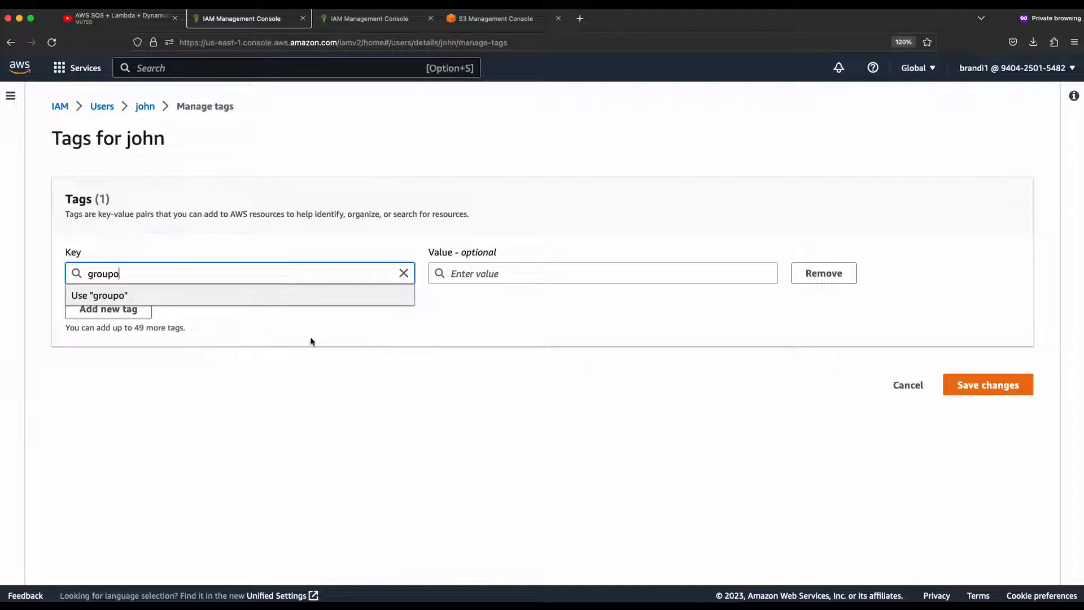
pyautogui.press('BackSpace')
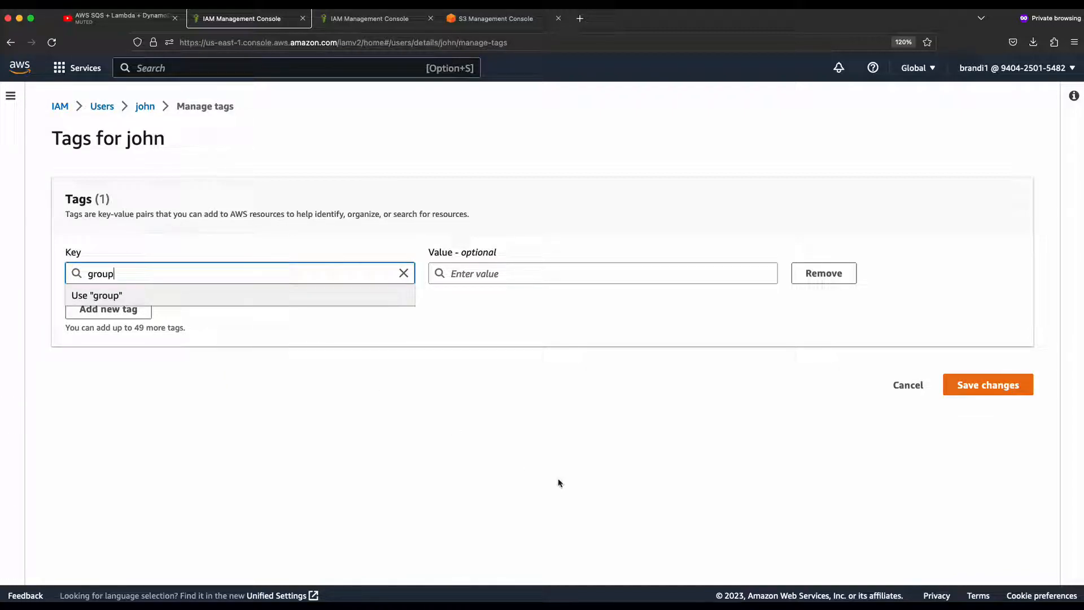
pyautogui.click(483, 277)
pyautogui.write('admin')
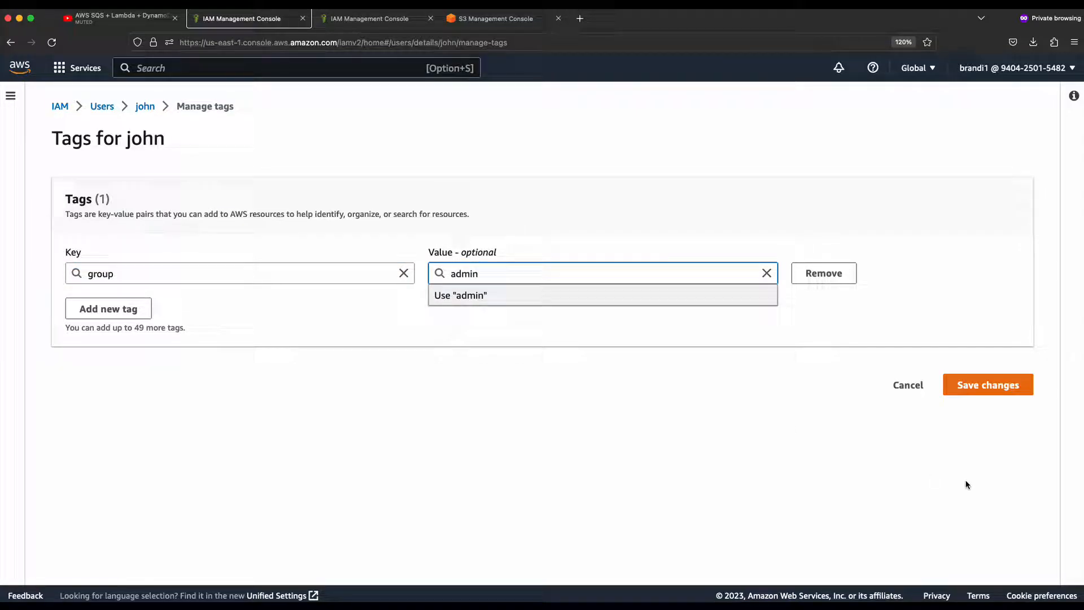
pyautogui.click(977, 386)
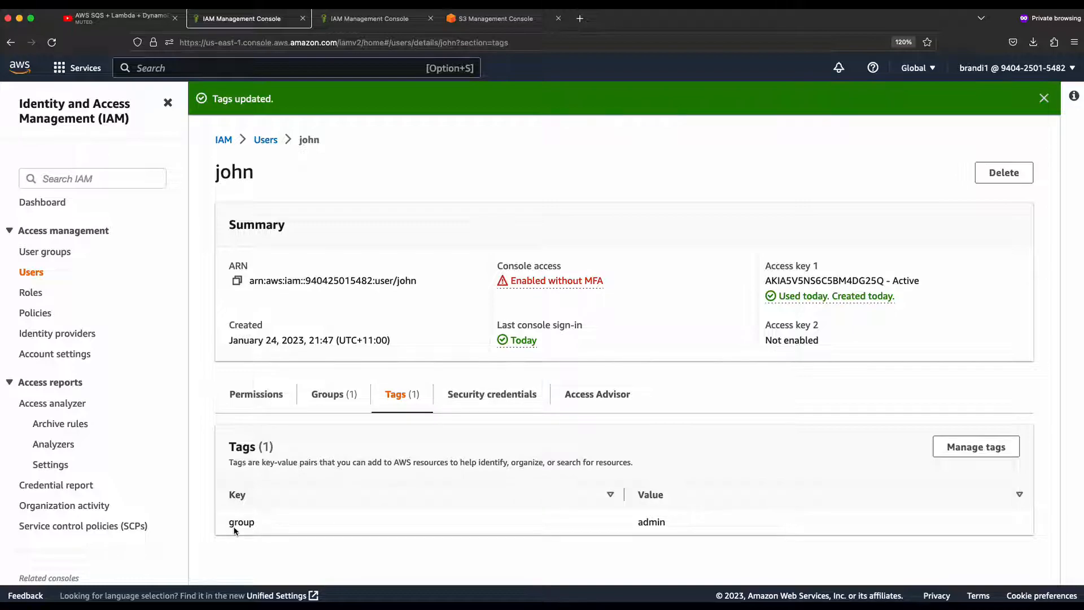
# Expand policy-abac on john's permissions and highlight its PrincipalTag group condition.
pyautogui.click(254, 399)
pyautogui.scroll(-3, 271, 429)
pyautogui.click(274, 426)
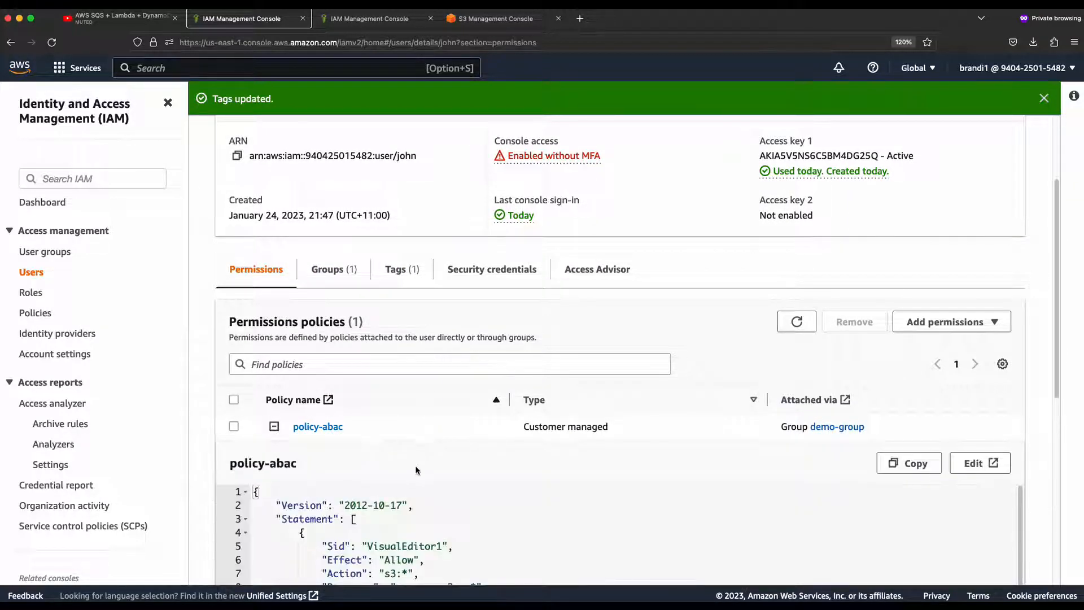
pyautogui.scroll(-5, 412, 466)
pyautogui.moveTo(371, 307); pyautogui.dragTo(582, 309)
pyautogui.click(626, 312)
# As john, reload the S3 bucket list and open demo-bucket-textract to confirm access.
pyautogui.moveTo(2, 294); pyautogui.dragTo(517, 40)
pyautogui.doubleClick(518, 40)
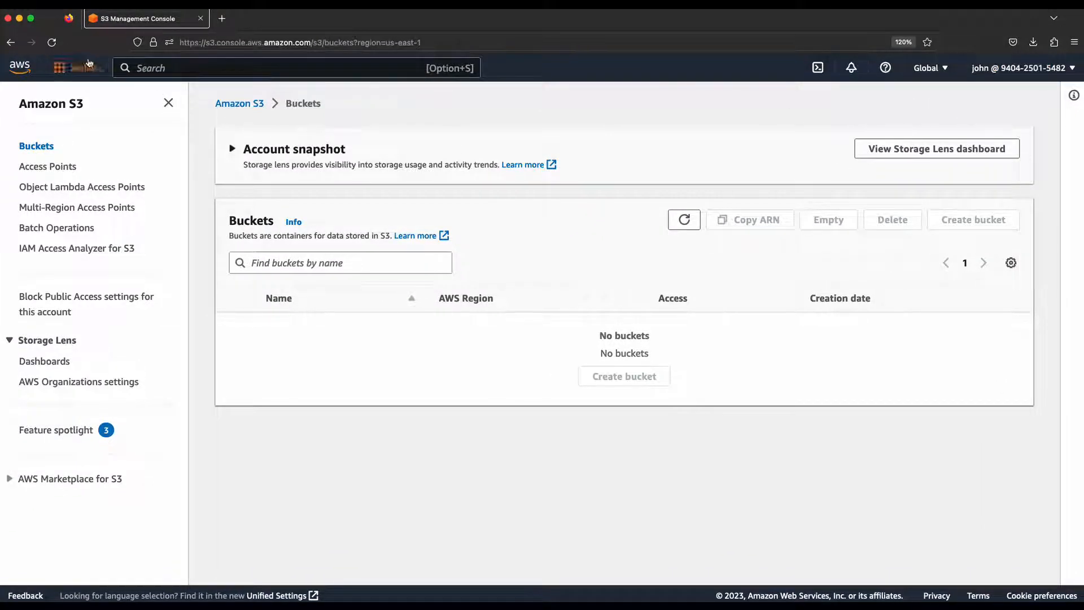
pyautogui.click(51, 42)
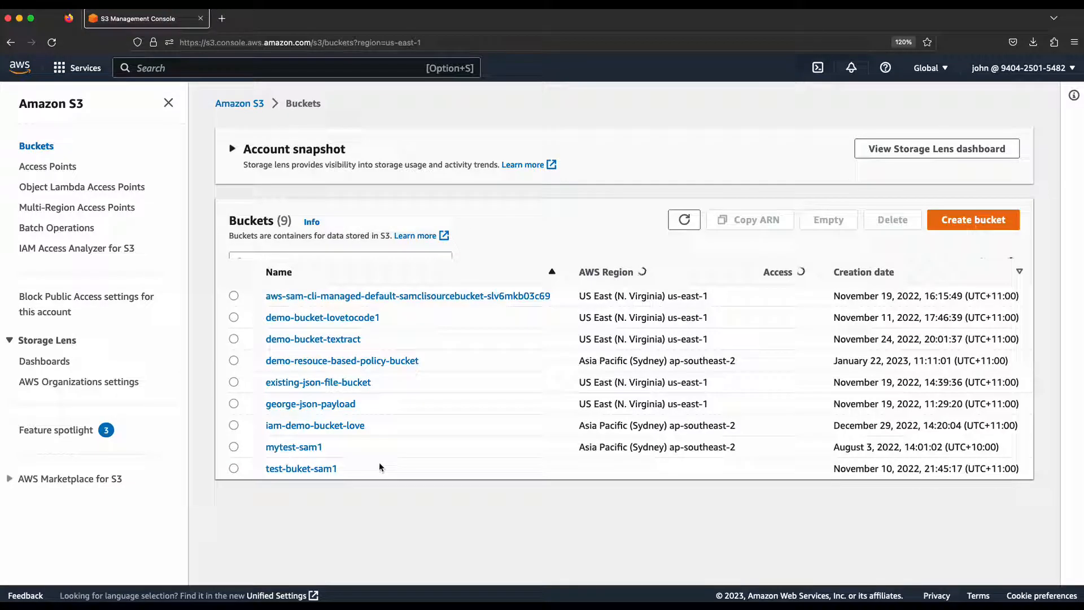
pyautogui.click(168, 102)
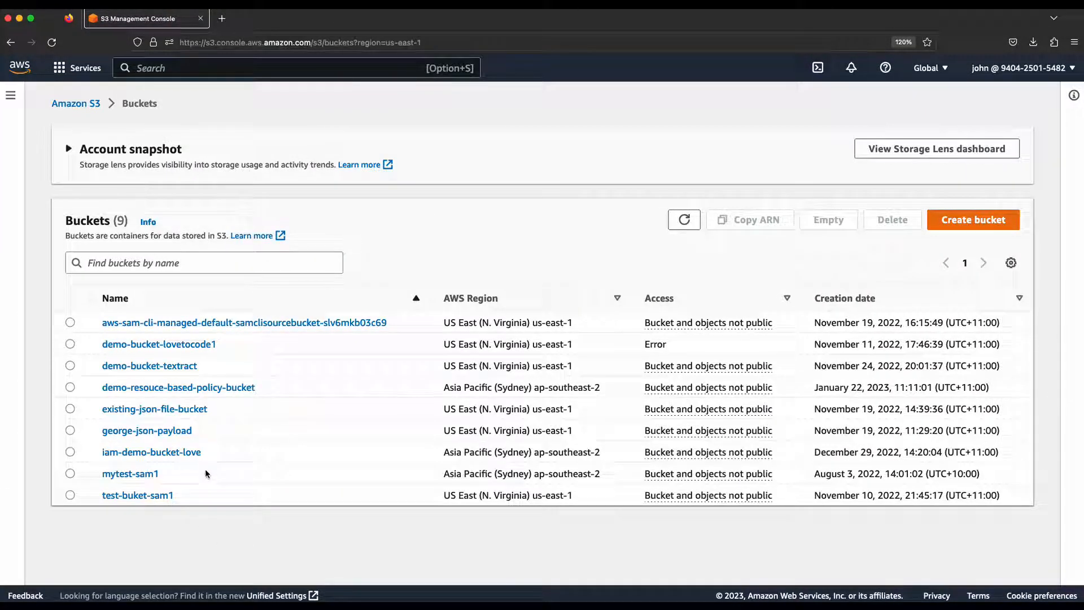
pyautogui.click(149, 366)
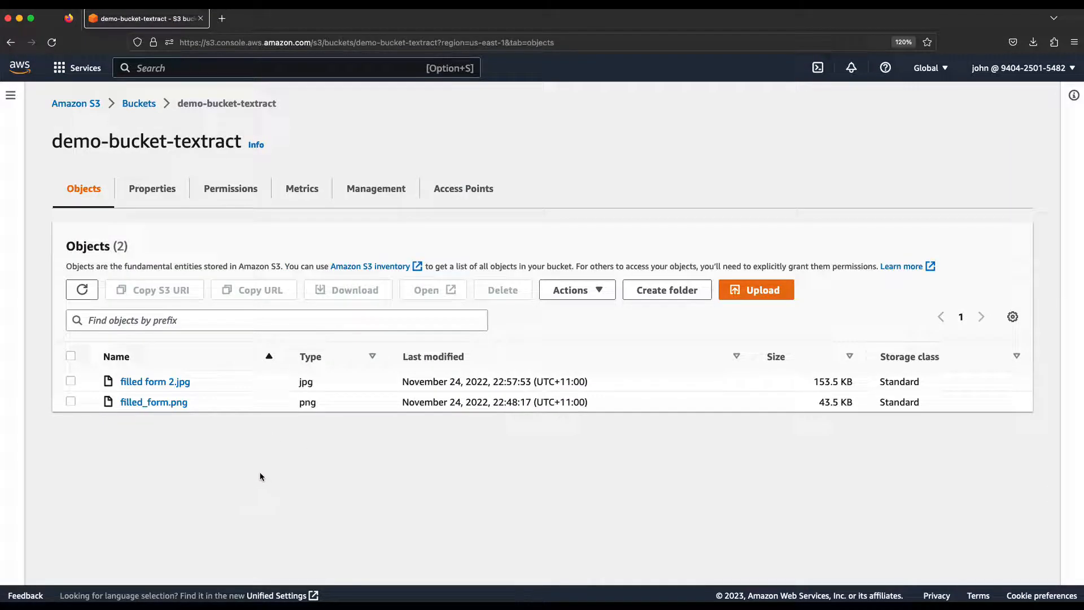
pyautogui.click(139, 103)
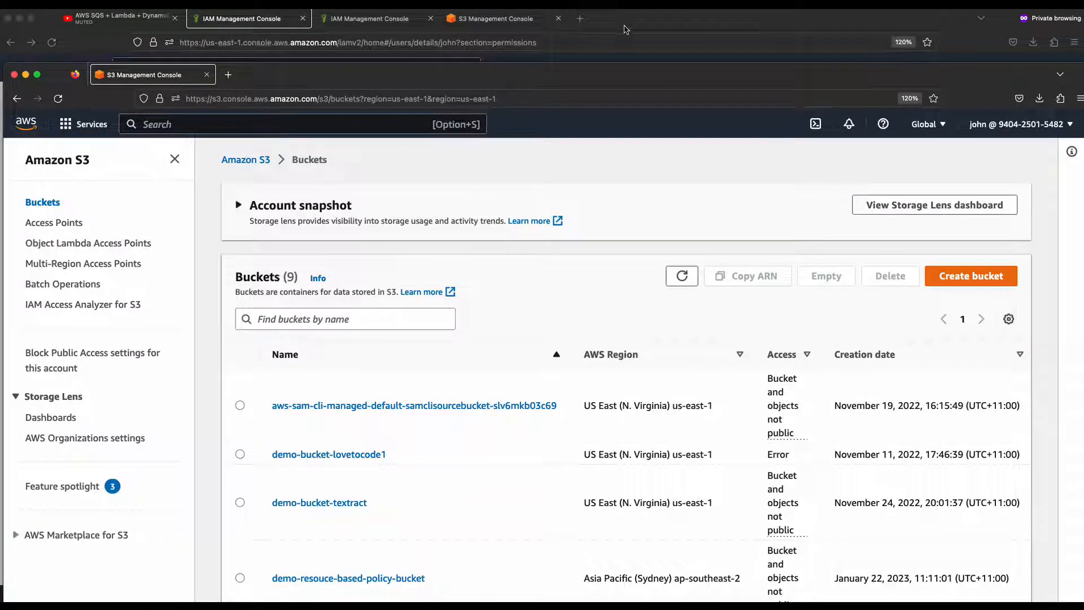
pyautogui.click(625, 28)
# Replace john's group tag value admin with user, save, and highlight the updated tag.
pyautogui.scroll(6, 474, 356)
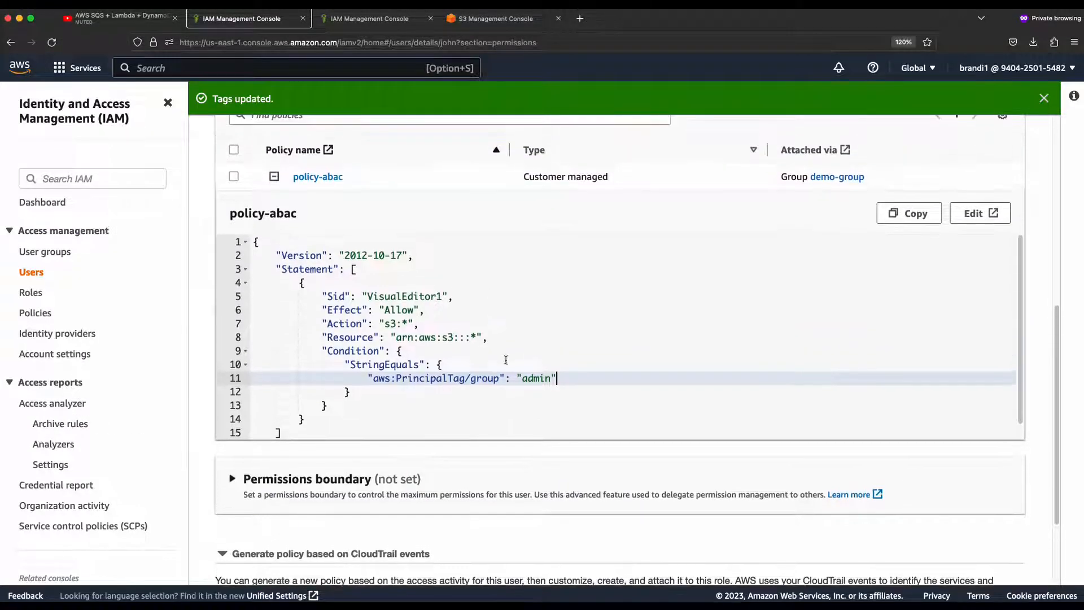
pyautogui.click(397, 332)
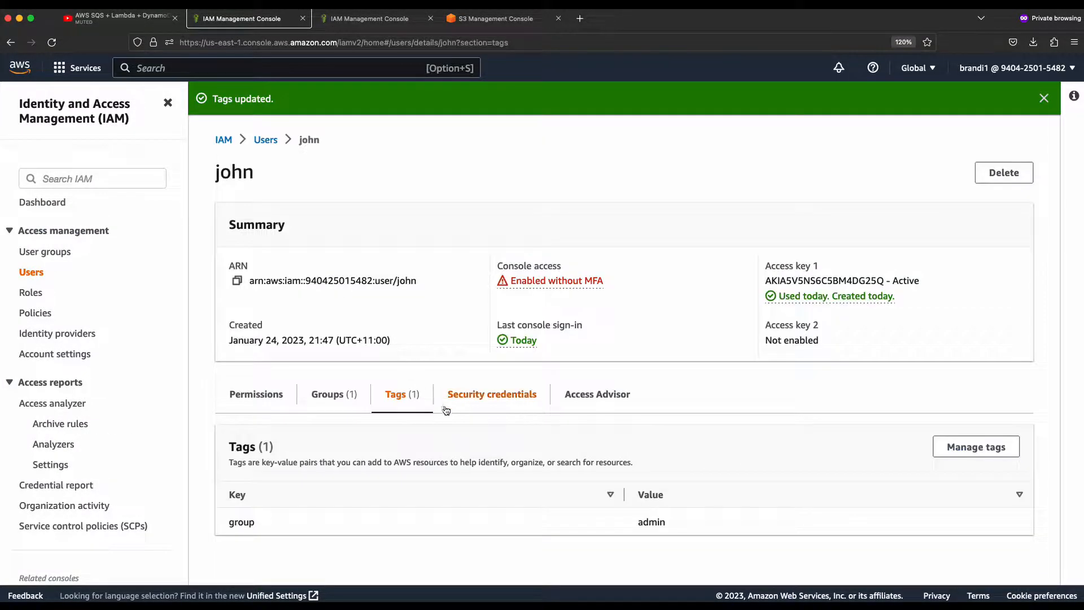
pyautogui.click(977, 449)
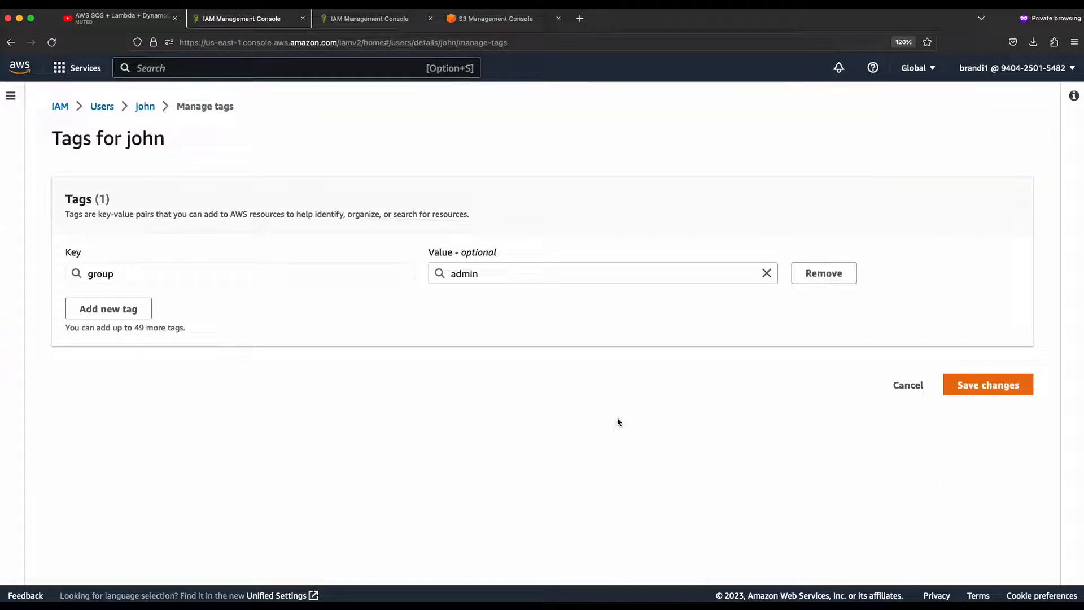
pyautogui.doubleClick(493, 275)
pyautogui.write('user')
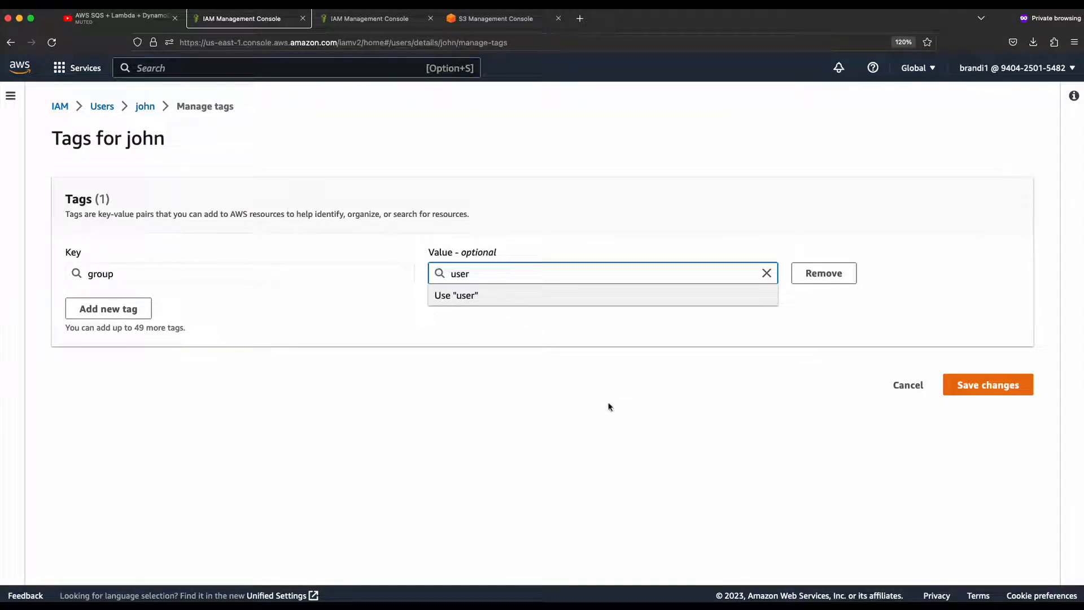
pyautogui.click(981, 395)
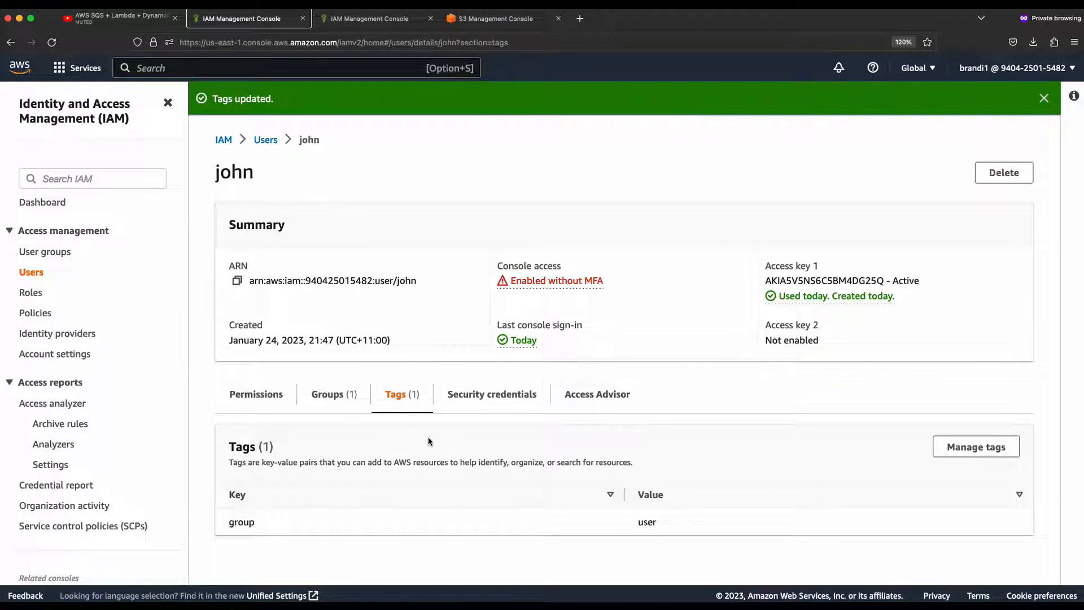
pyautogui.moveTo(229, 524); pyautogui.dragTo(247, 525)
pyautogui.doubleClick(247, 525)
pyautogui.doubleClick(656, 524)
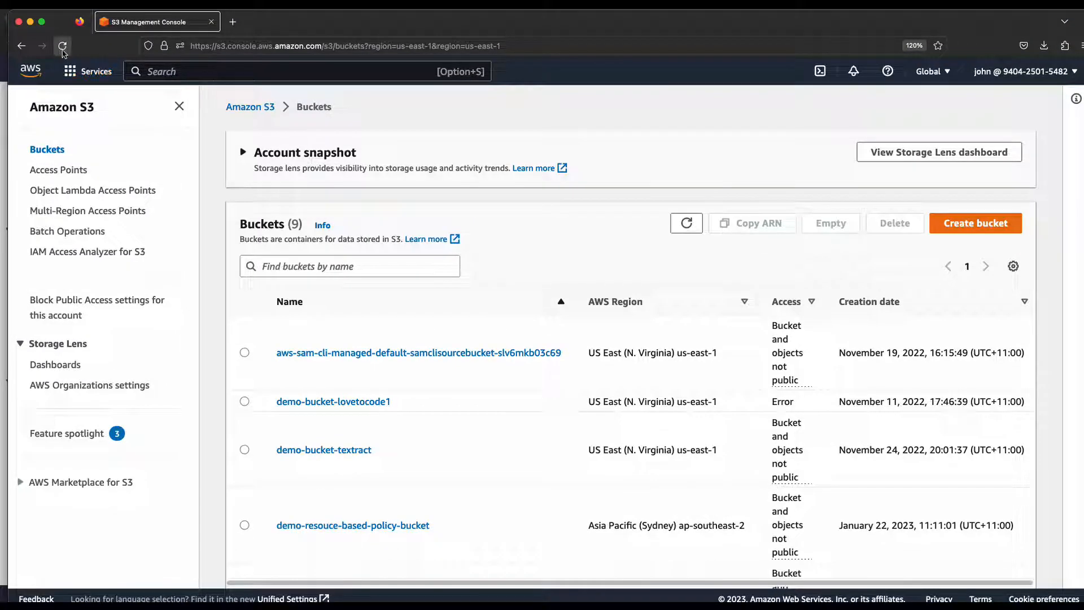
# Reload john's S3 bucket list, then review the policy-abac statement on john's permissions.
pyautogui.click(62, 46)
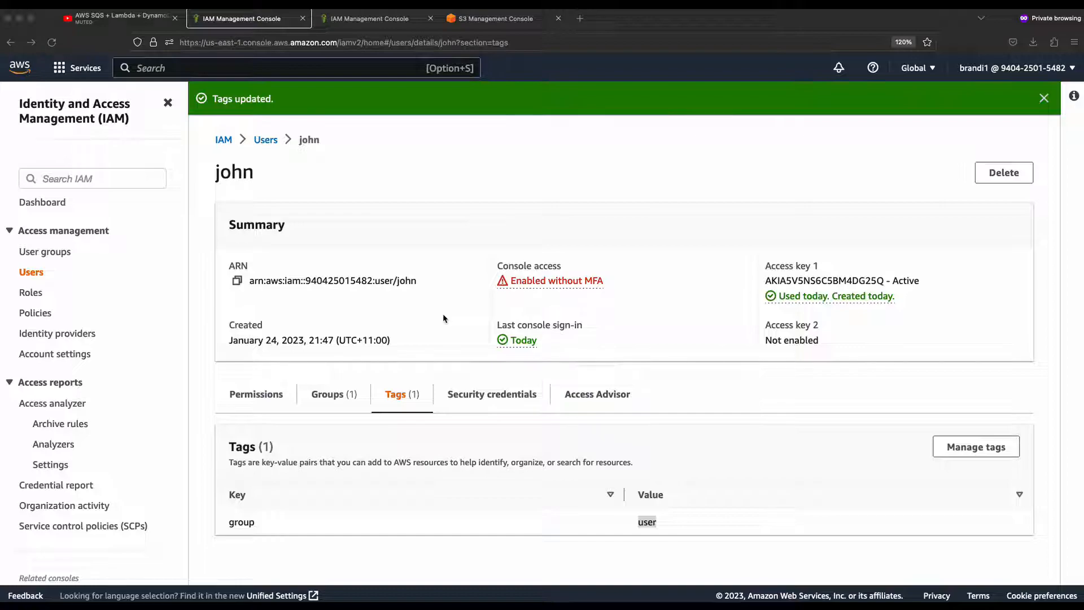
pyautogui.click(271, 398)
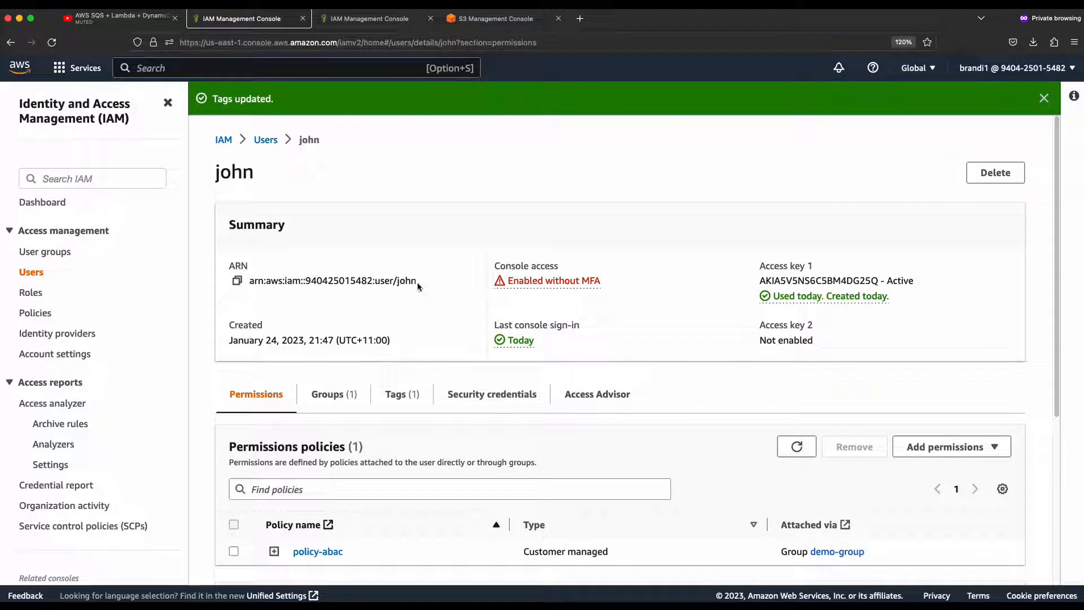
pyautogui.scroll(-3, 332, 446)
pyautogui.click(274, 426)
pyautogui.scroll(-3, 457, 420)
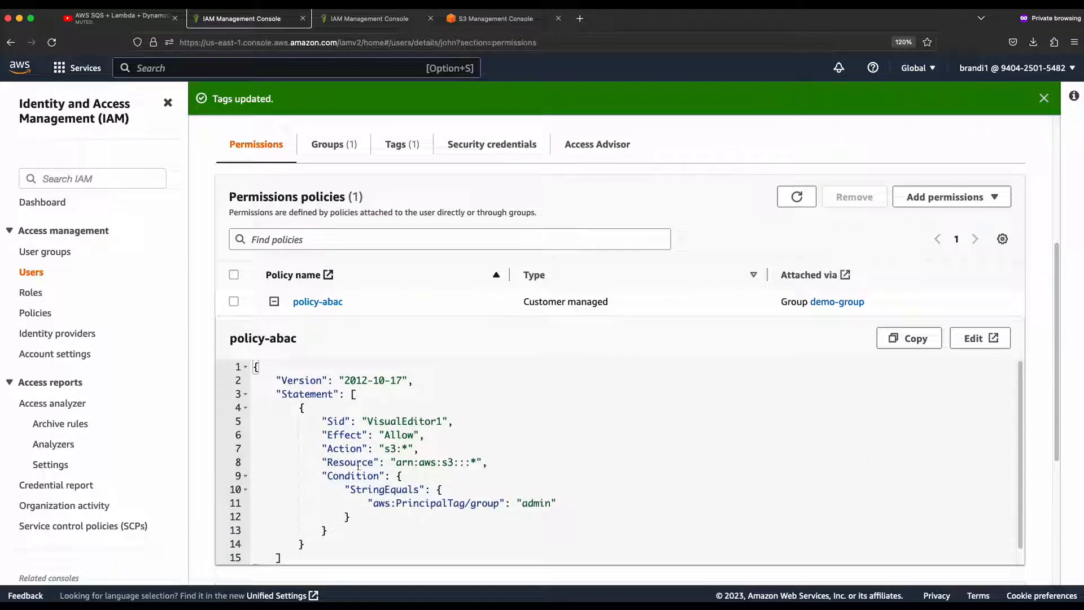
pyautogui.moveTo(326, 452); pyautogui.dragTo(430, 440)
pyautogui.click(390, 461)
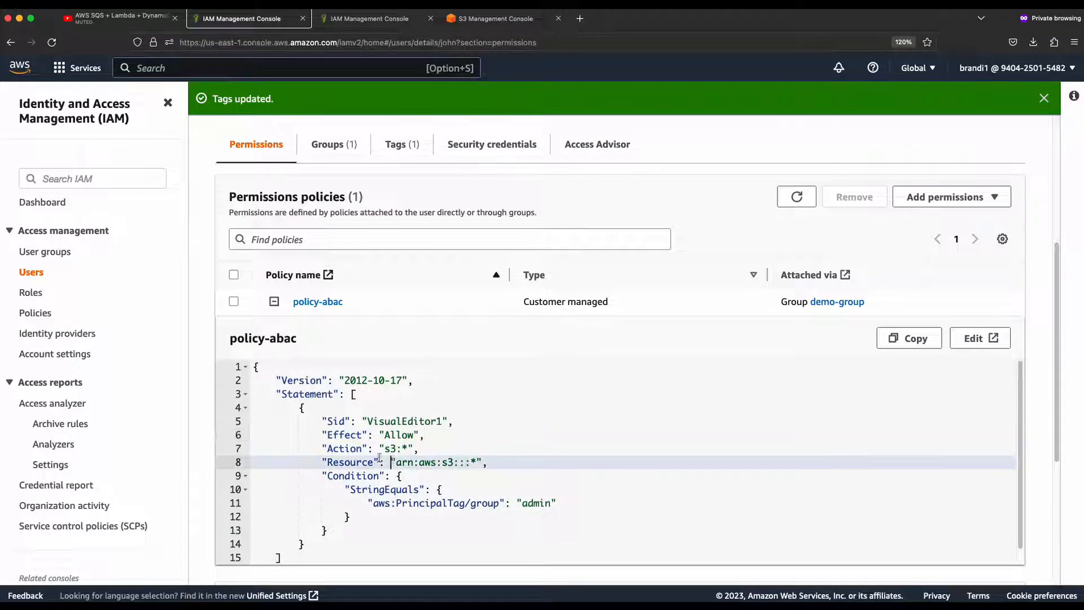
pyautogui.moveTo(293, 407); pyautogui.dragTo(329, 543)
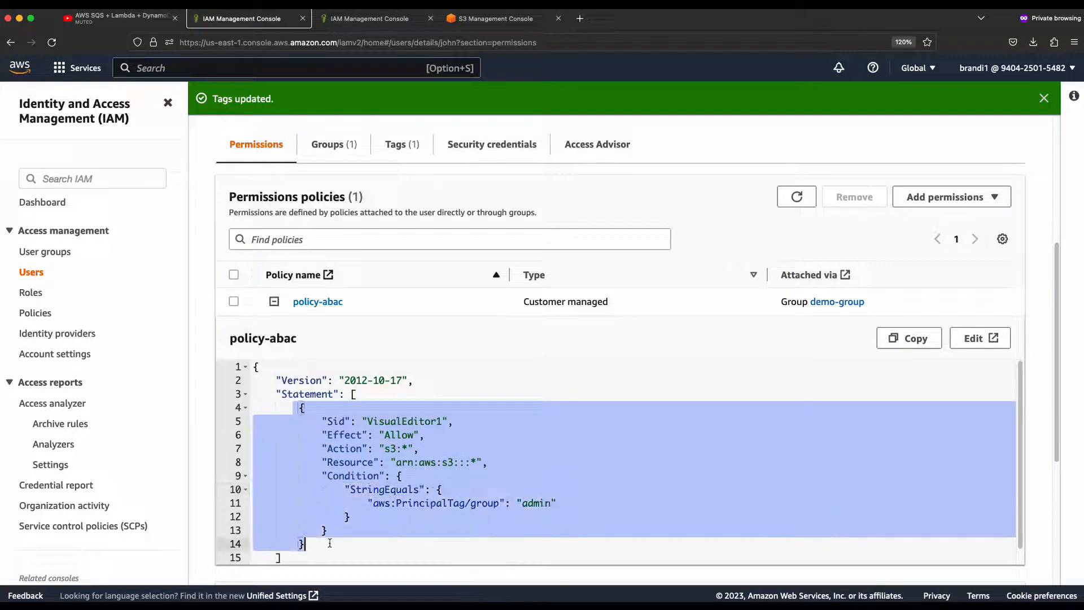